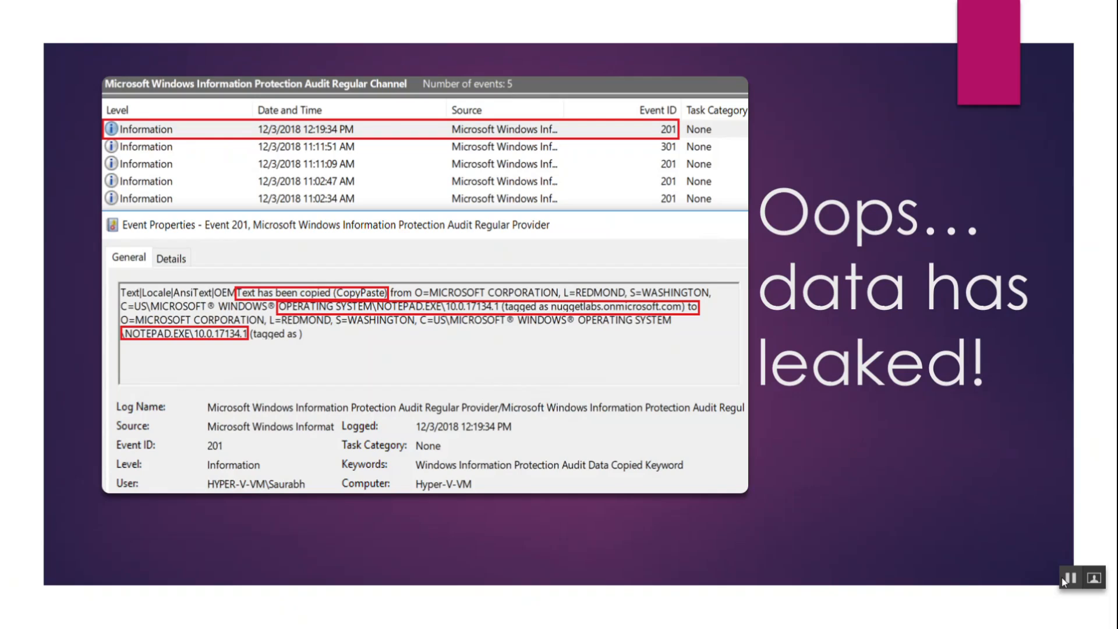
# Advance to the last slide about changing the Work context to Personal and end the slide show.
pyautogui.press('Right')
pyautogui.press('Right')
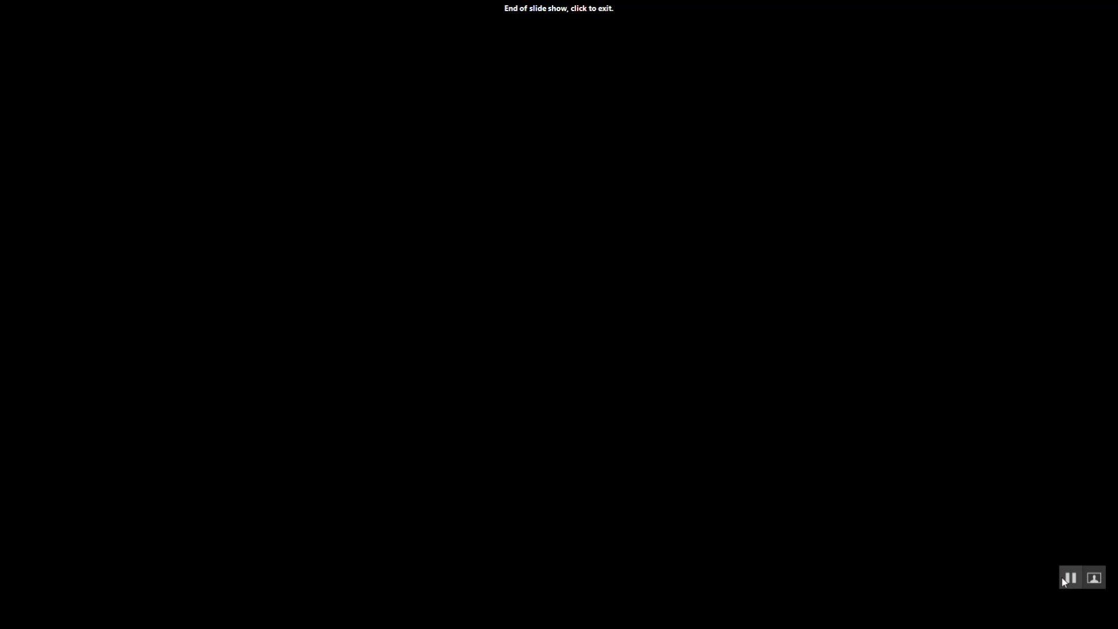
pyautogui.press('Left')
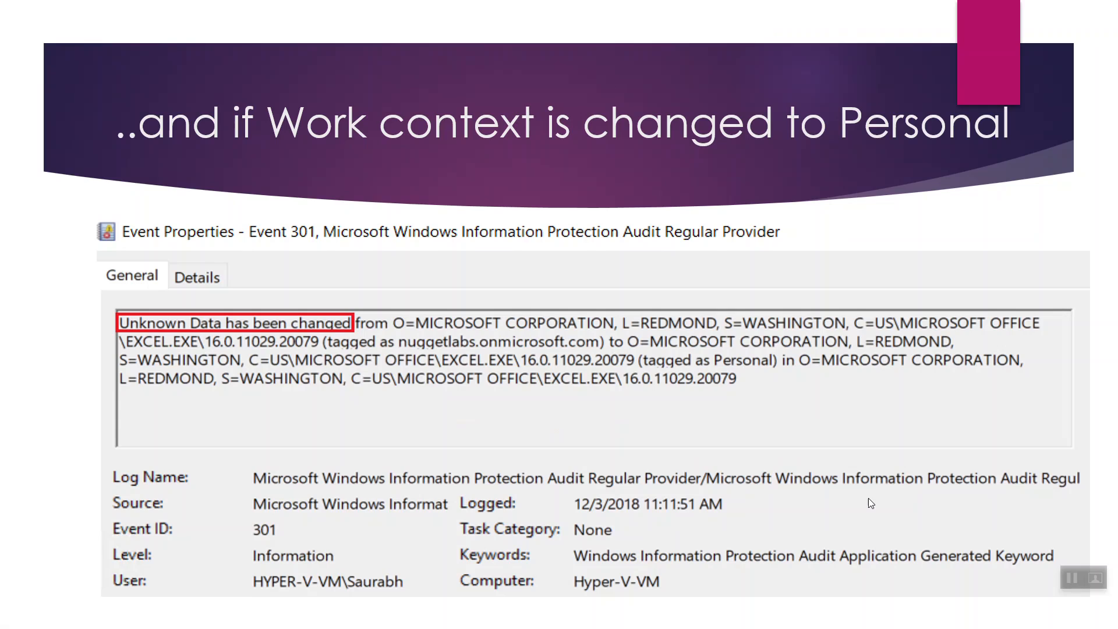
pyautogui.press('Escape')
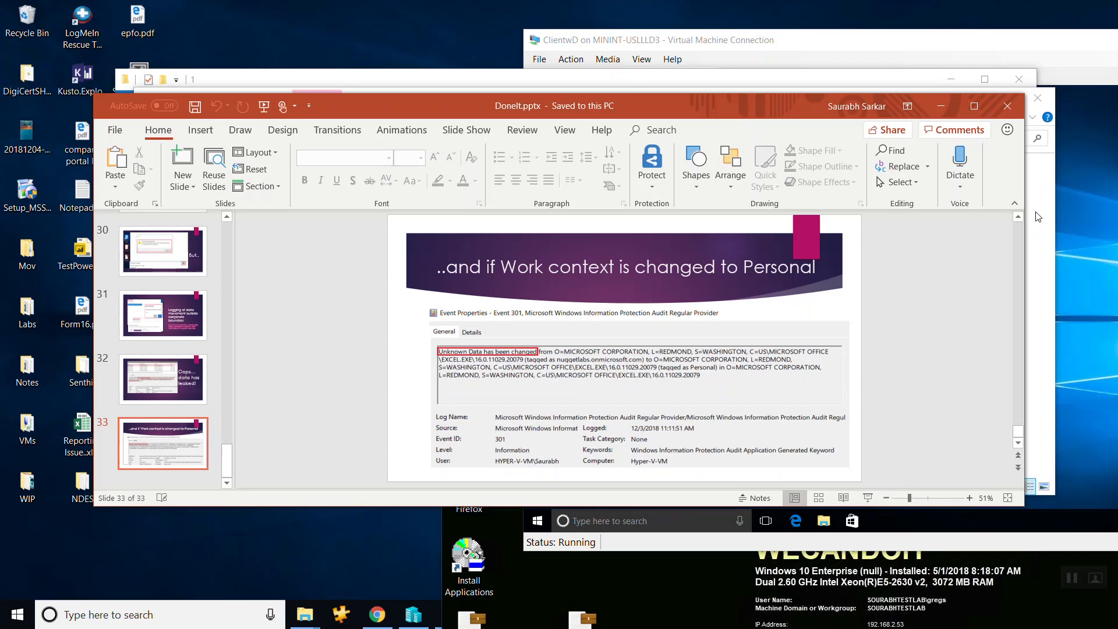
# Minimize the presentation and the WIP folder window, and switch to the Azure portal in Chrome.
pyautogui.click(945, 107)
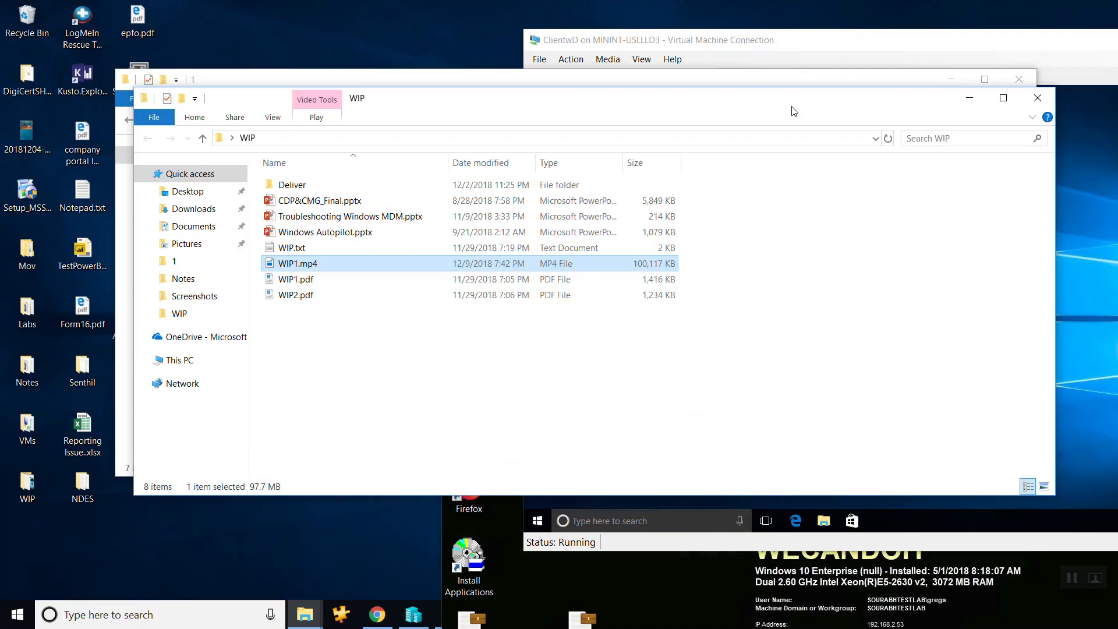
pyautogui.click(969, 109)
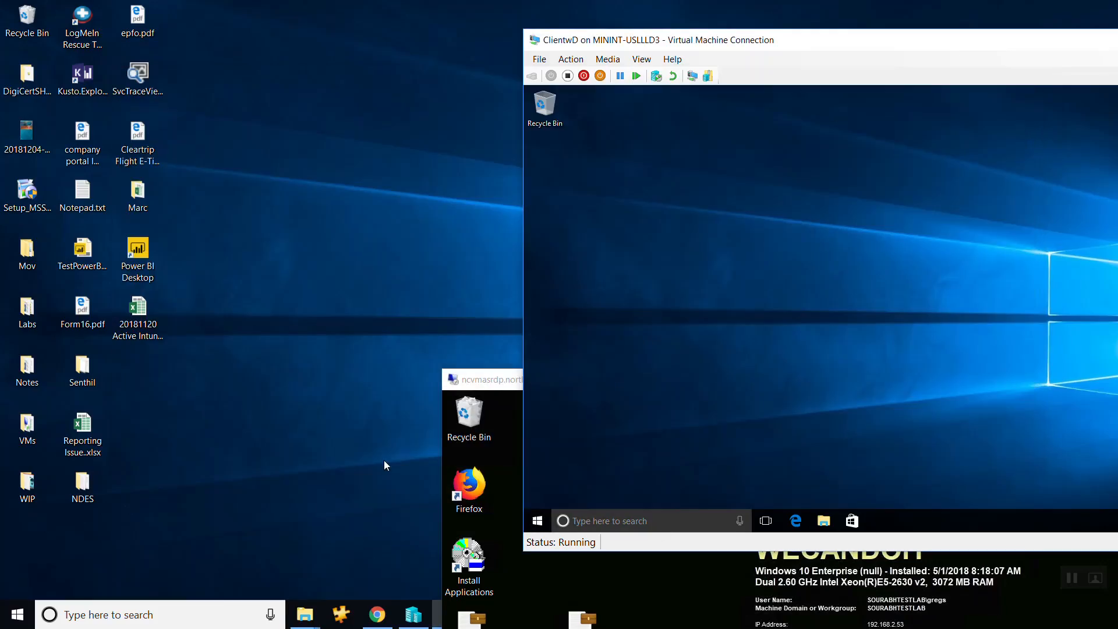
pyautogui.click(386, 622)
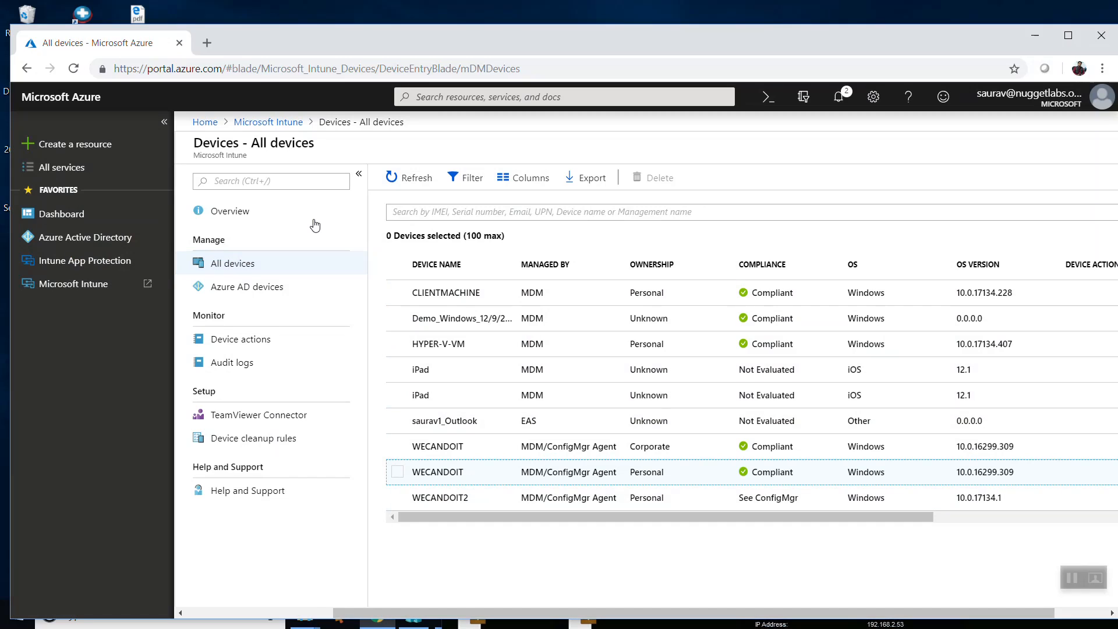
# View the app configuration policies and app protection policies under Client apps in Microsoft Intune.
pyautogui.click(260, 122)
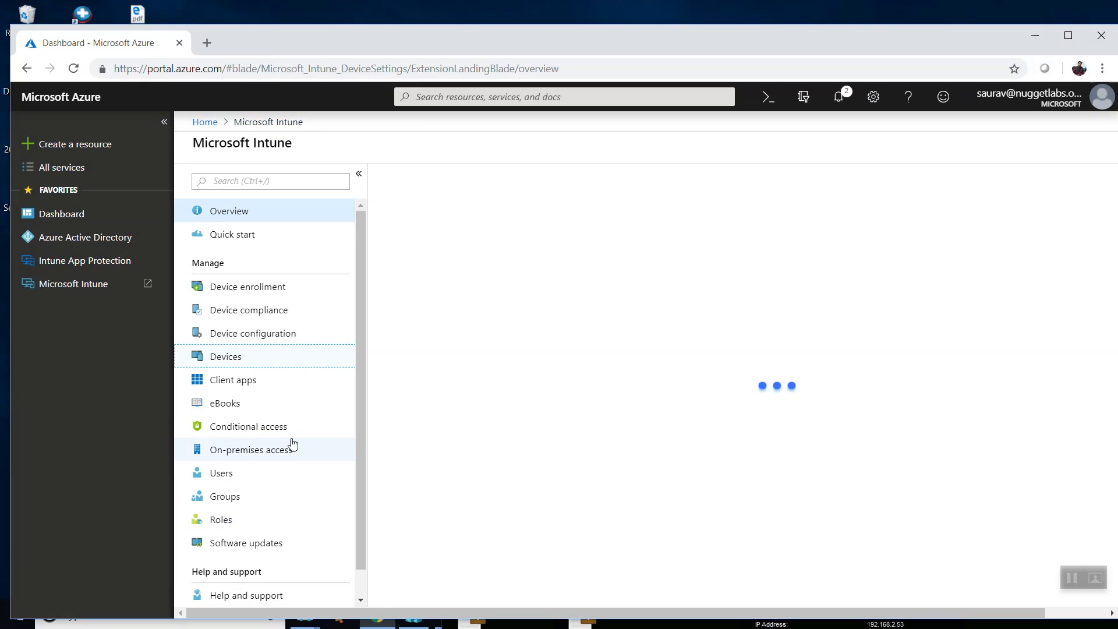
pyautogui.click(252, 381)
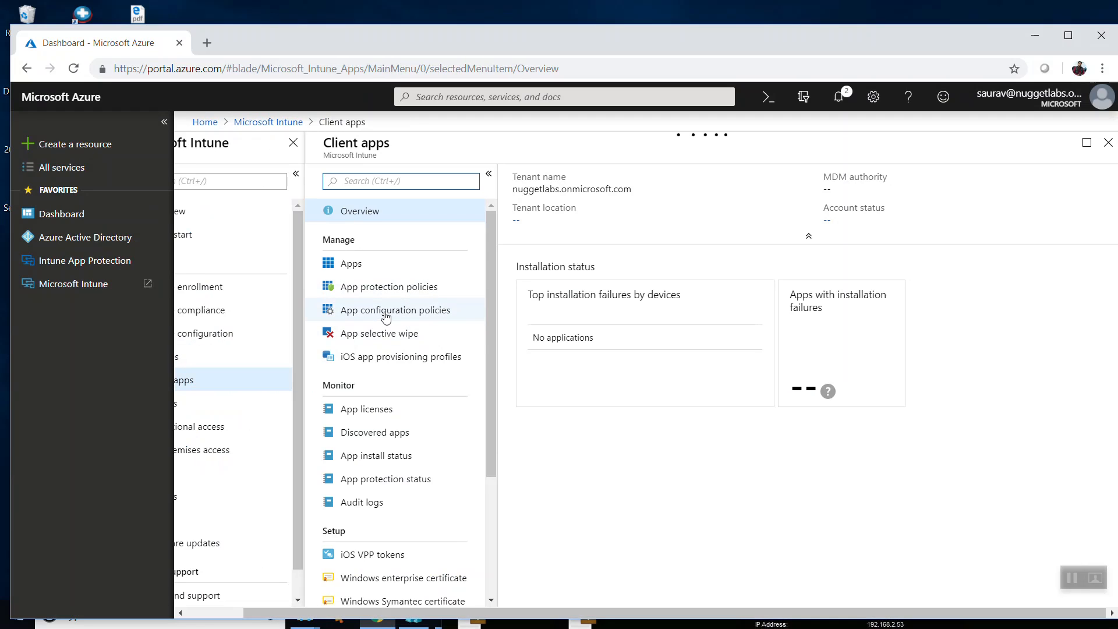
pyautogui.click(386, 314)
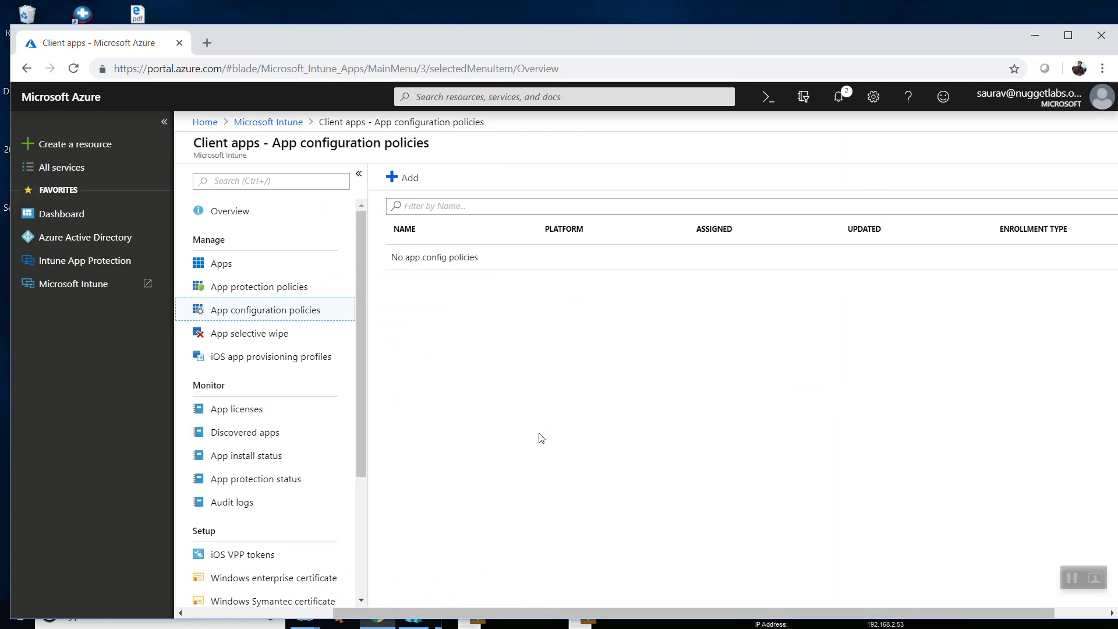
pyautogui.click(291, 291)
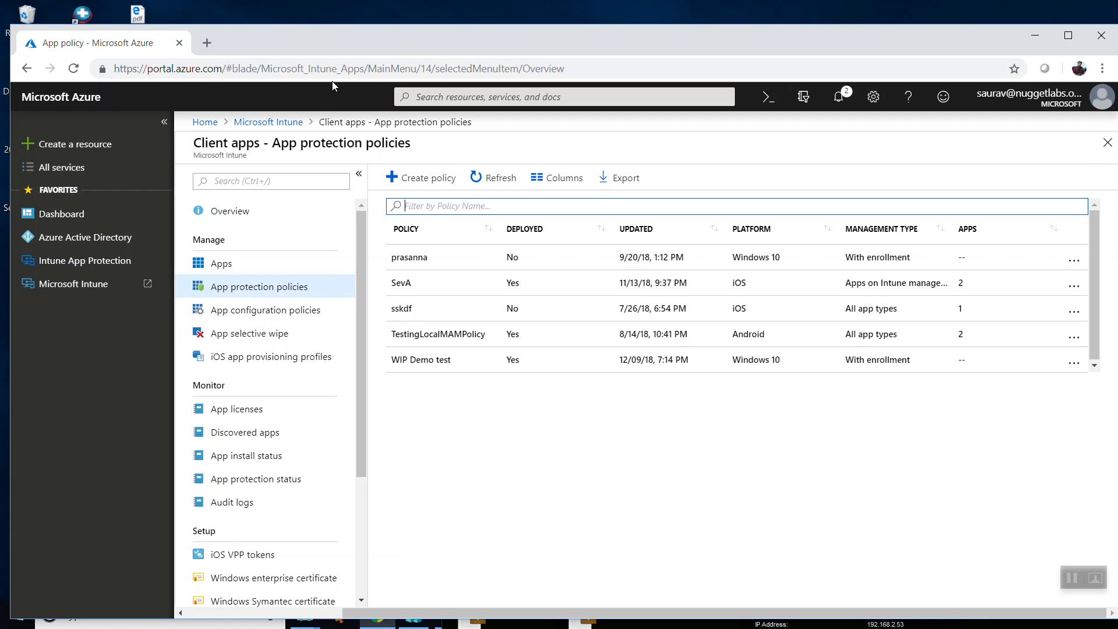
# Return to the Microsoft Intune overview and open the WIP Demo test policy from the Client apps' app protection policies.
pyautogui.click(279, 122)
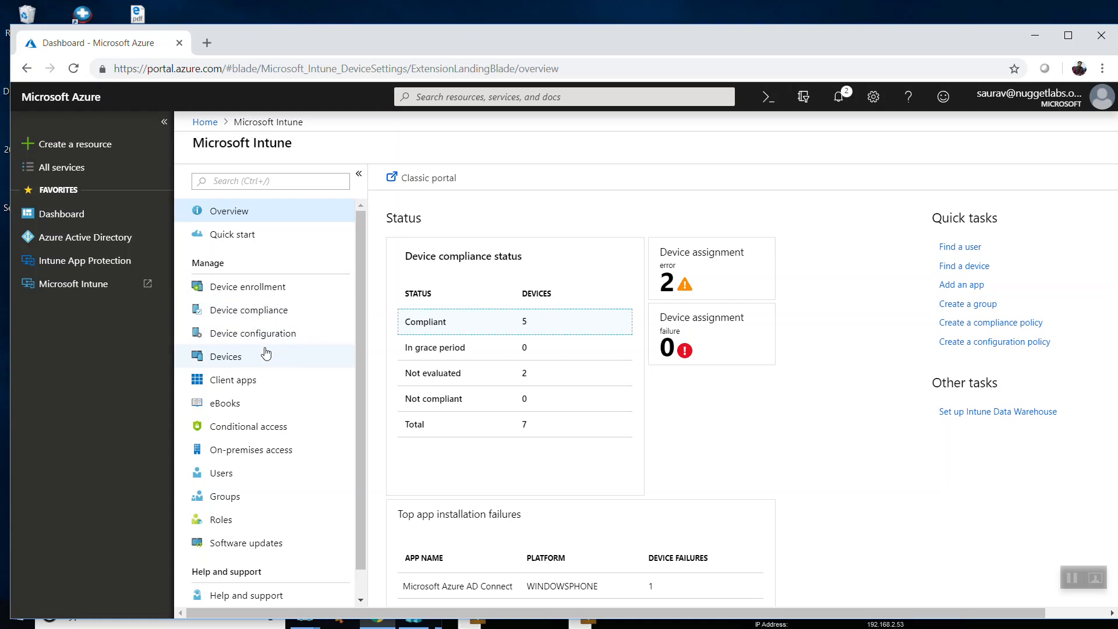
pyautogui.click(247, 381)
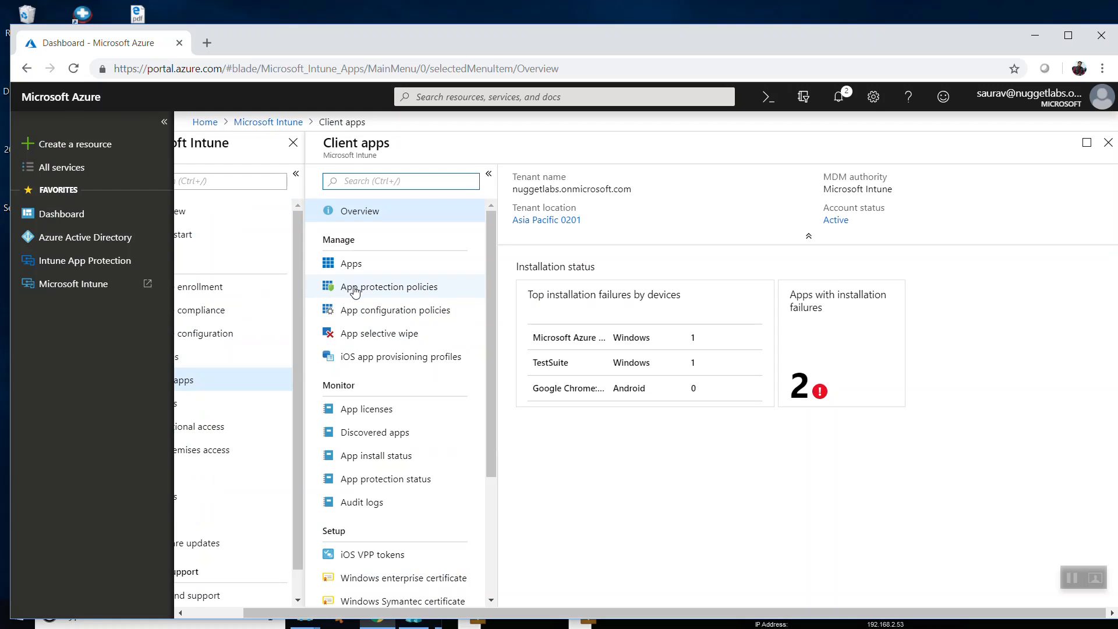
pyautogui.click(352, 288)
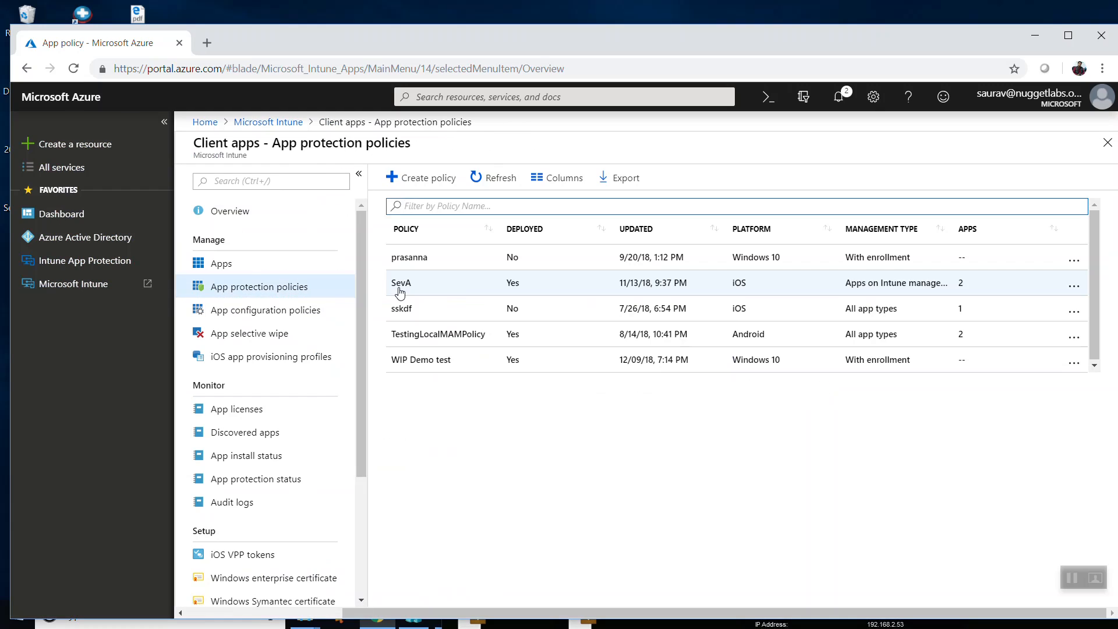
pyautogui.click(419, 361)
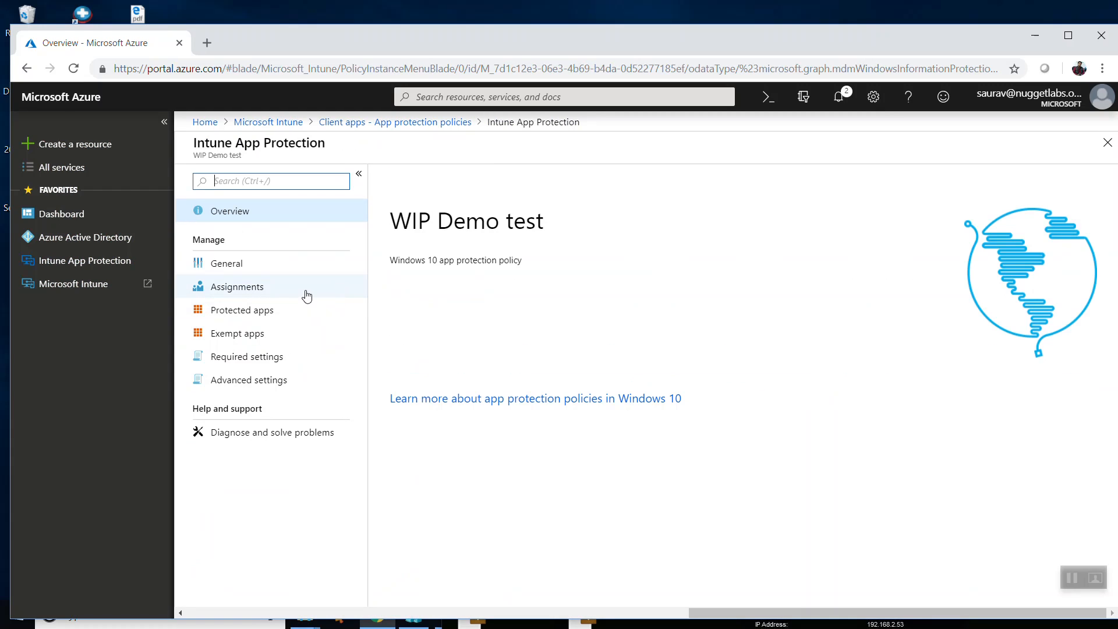
# Review the General, Assignments, Protected apps and Exempt apps pages of the WIP Demo test policy.
pyautogui.click(268, 268)
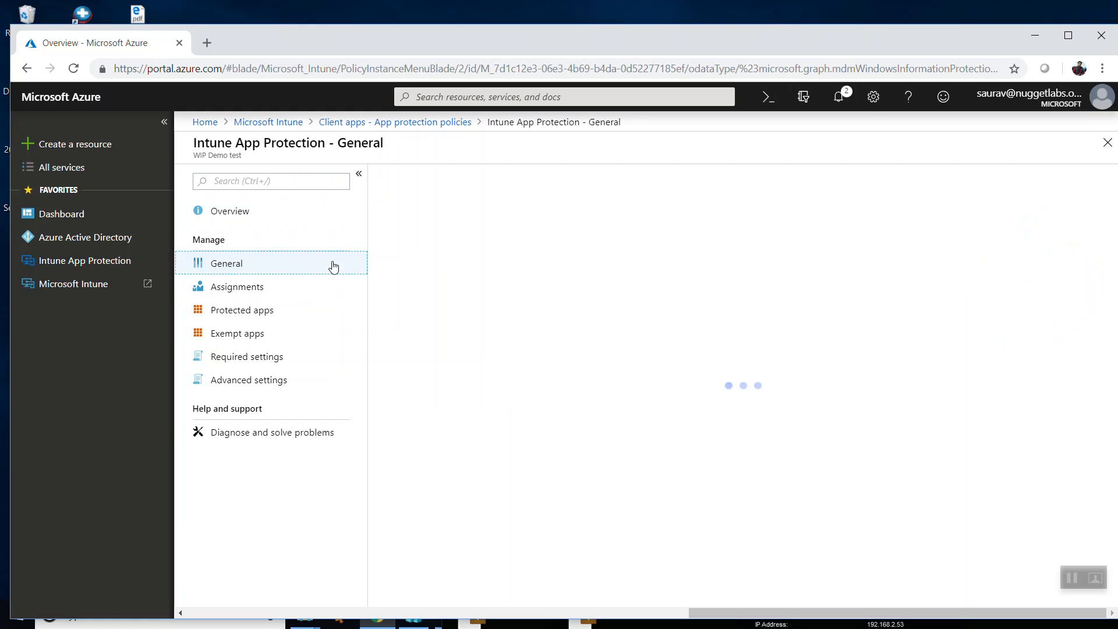
pyautogui.click(243, 291)
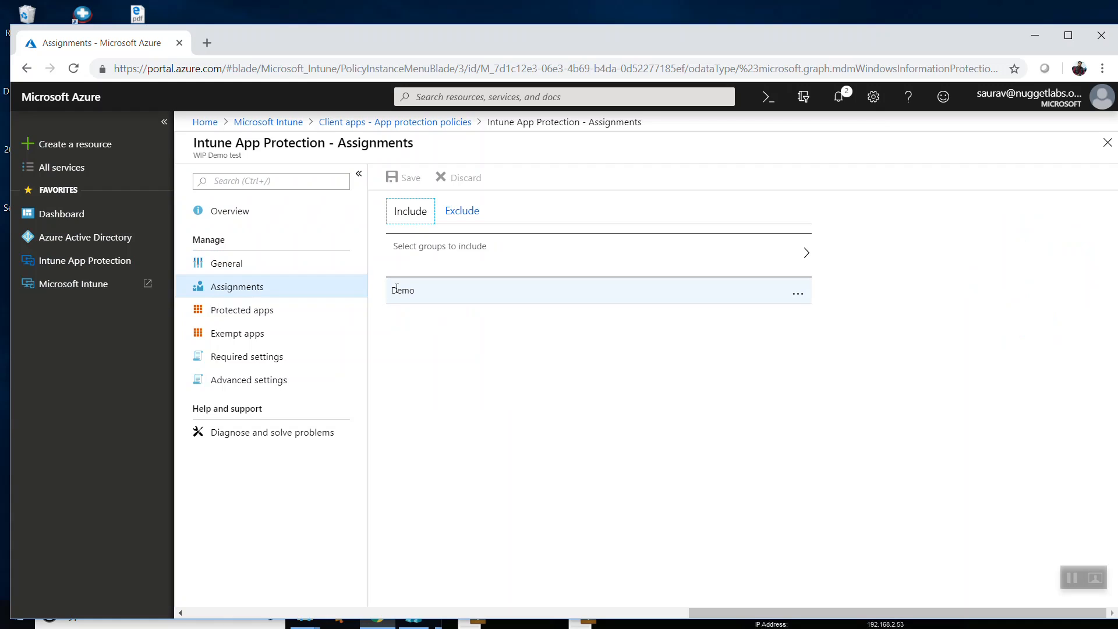
pyautogui.click(260, 310)
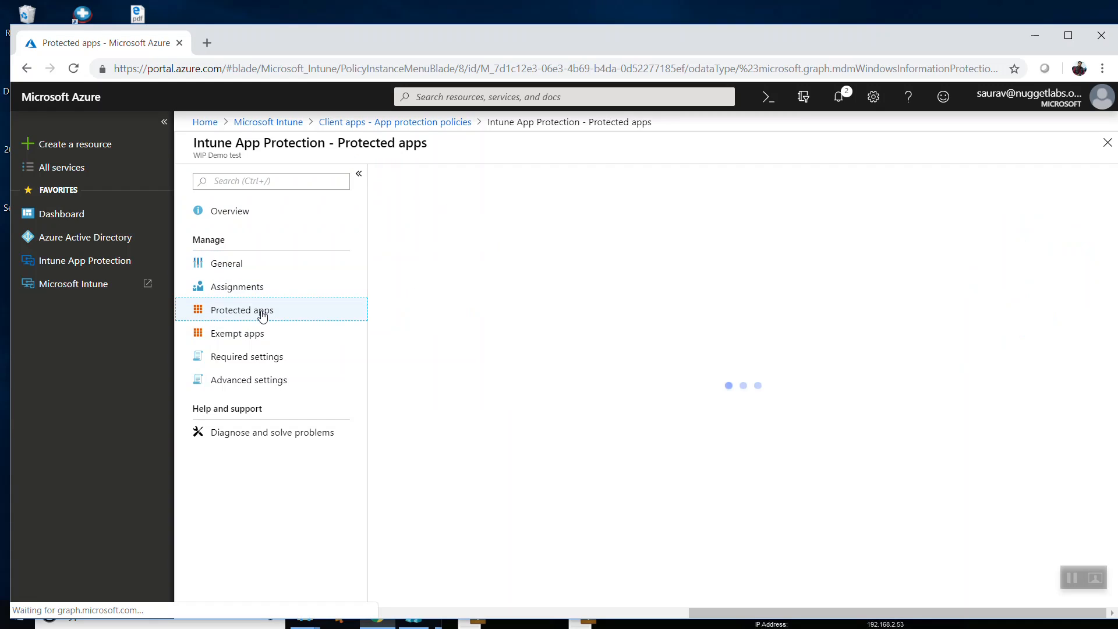
pyautogui.scroll(-4, 466, 275)
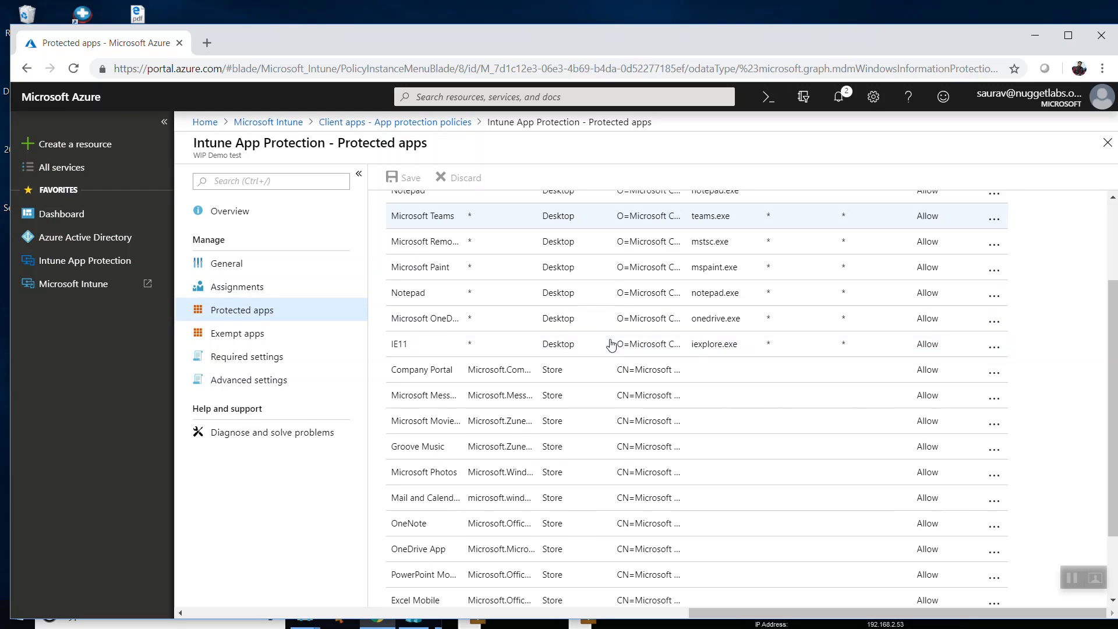
pyautogui.click(243, 340)
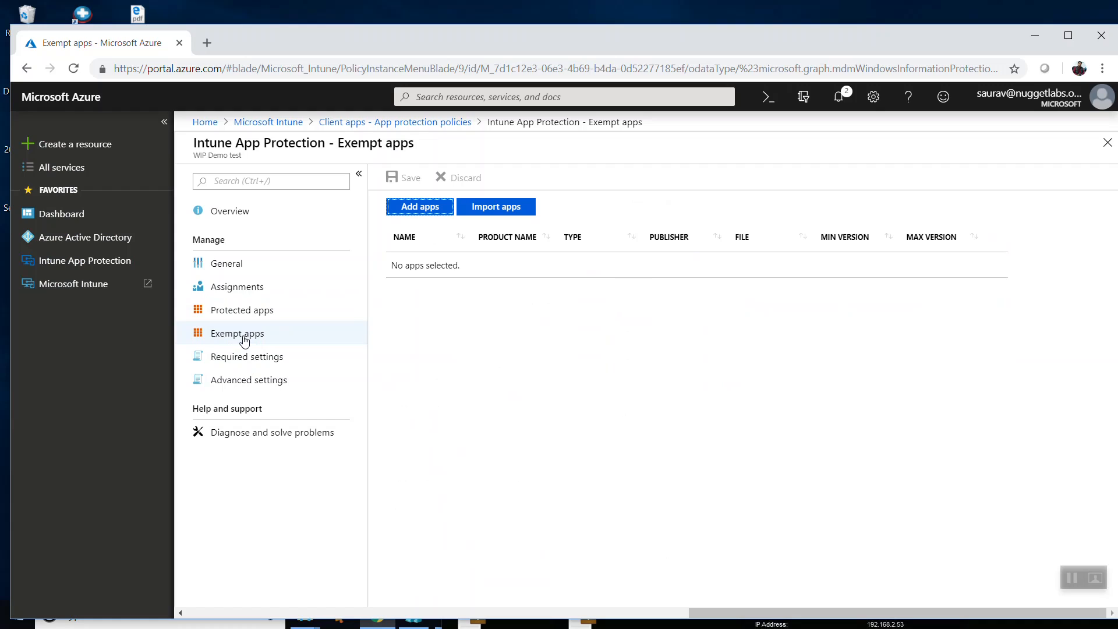
# Examine the Store apps and Desktop apps options for adding protected apps, and close the form without adding any.
pyautogui.click(233, 310)
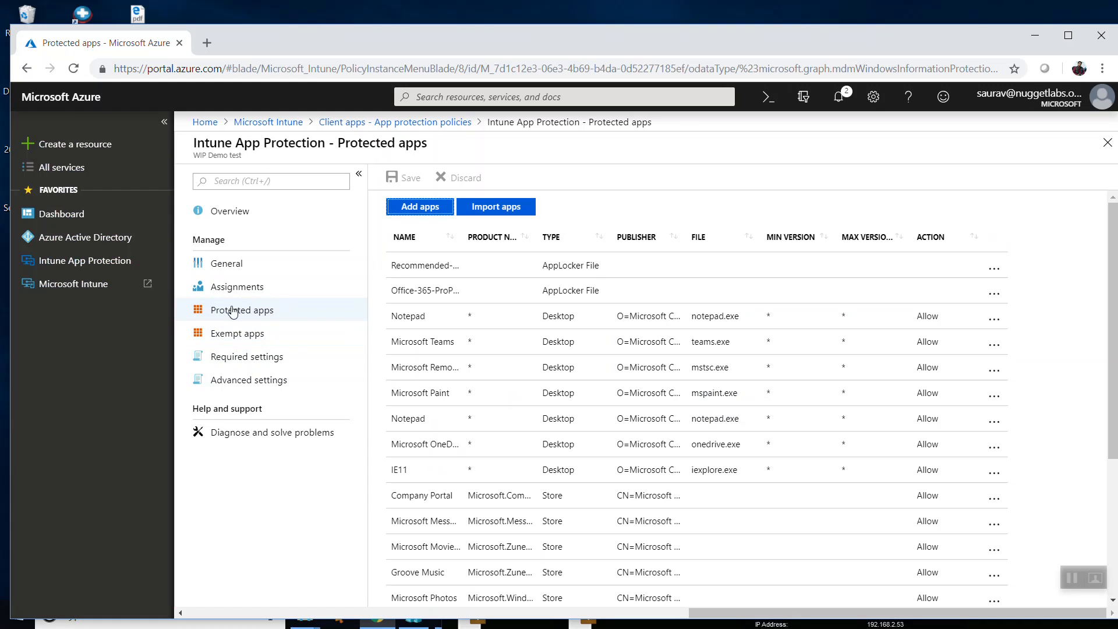
pyautogui.click(419, 207)
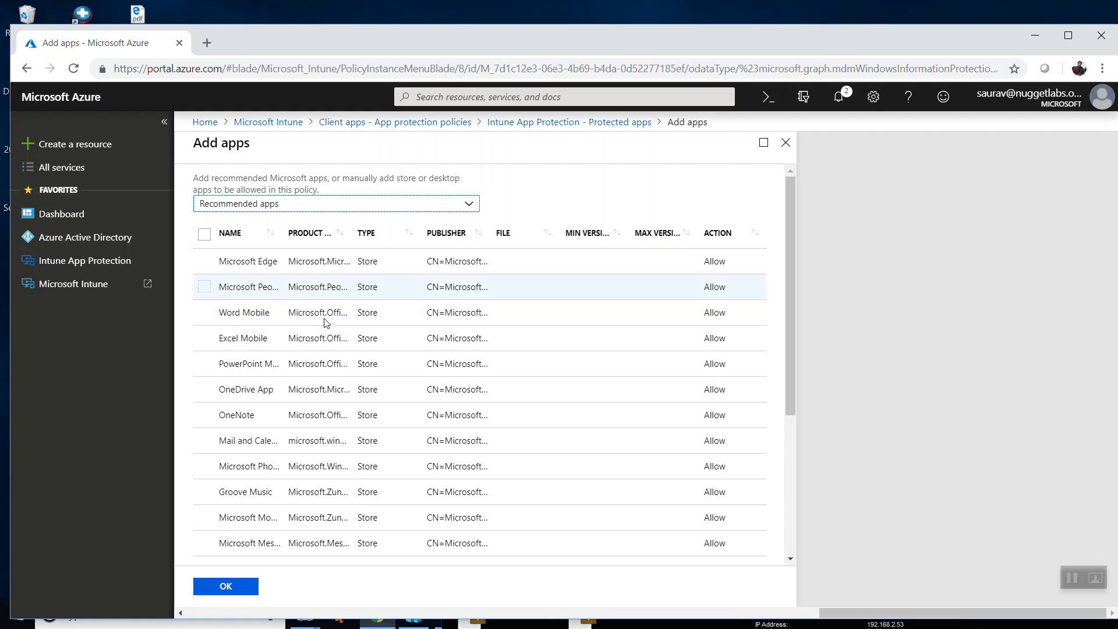
pyautogui.click(291, 209)
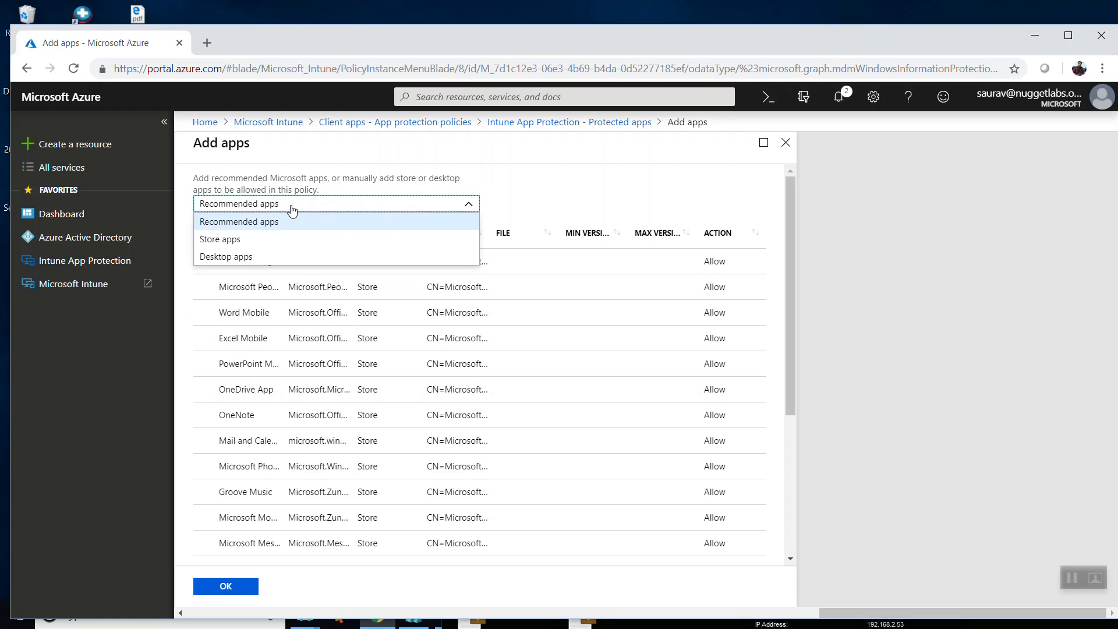
pyautogui.click(216, 239)
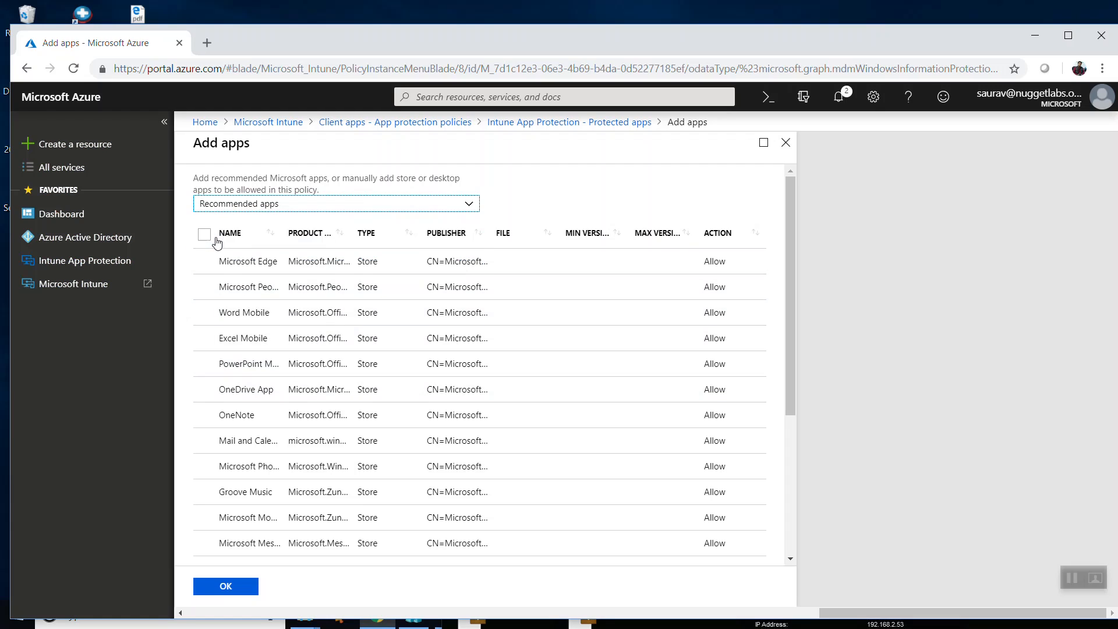
pyautogui.click(257, 205)
pyautogui.click(248, 254)
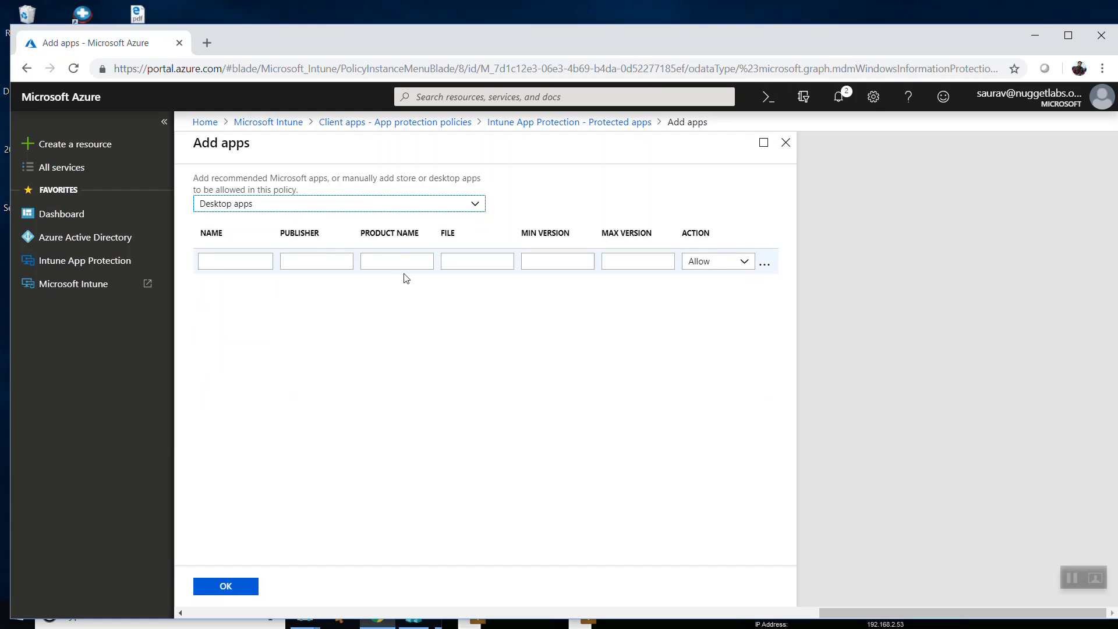
pyautogui.click(786, 149)
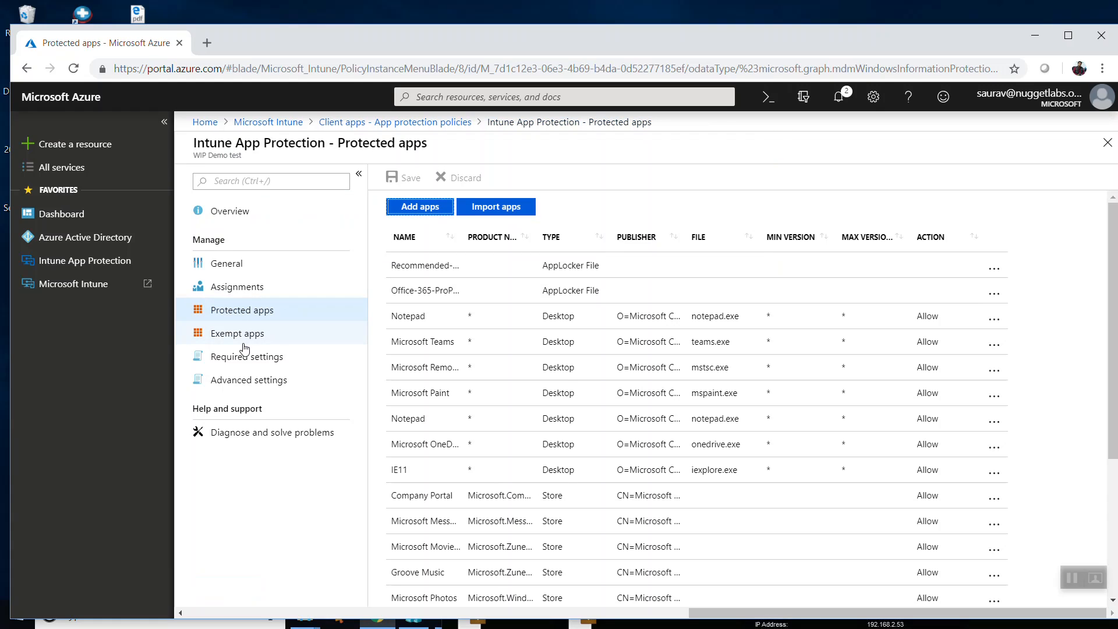
# Review the policy's Exempt apps page and its Required settings, including the Windows Information Protection mode and corporate identity.
pyautogui.click(250, 341)
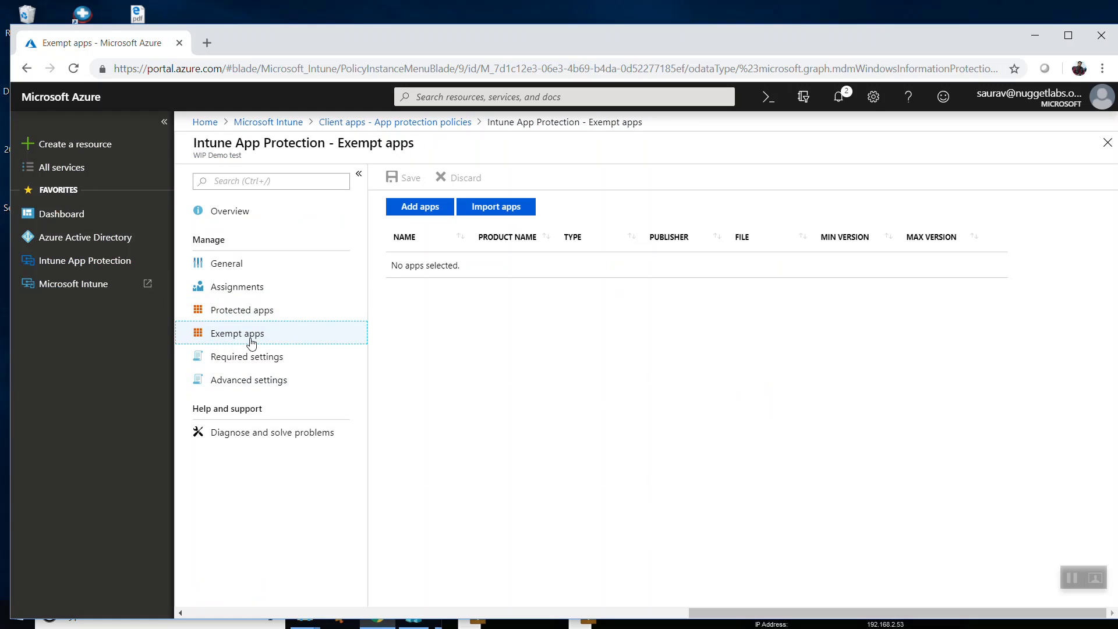
pyautogui.click(248, 356)
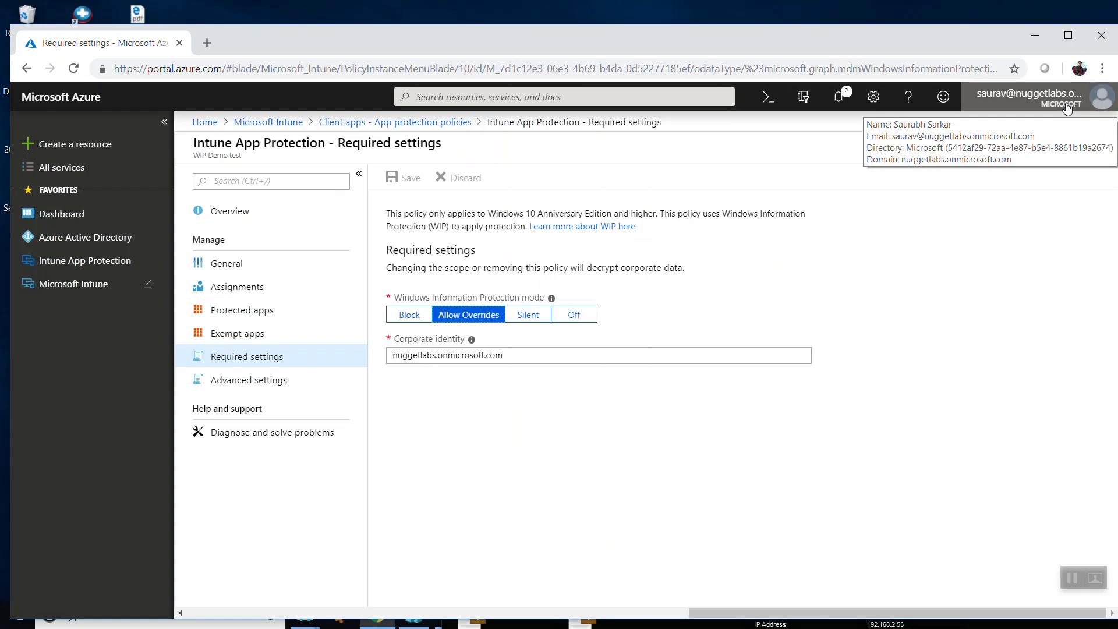
# Examine the network perimeter and data protection options in the policy's Advanced settings.
pyautogui.click(251, 383)
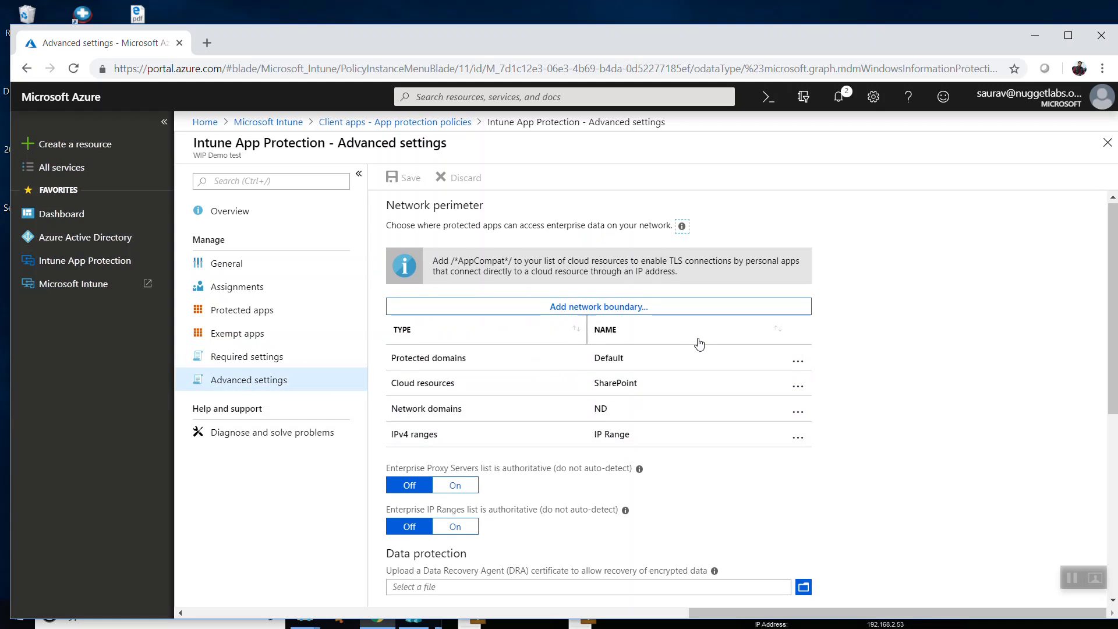
pyautogui.scroll(-3, 700, 343)
pyautogui.scroll(3, 608, 361)
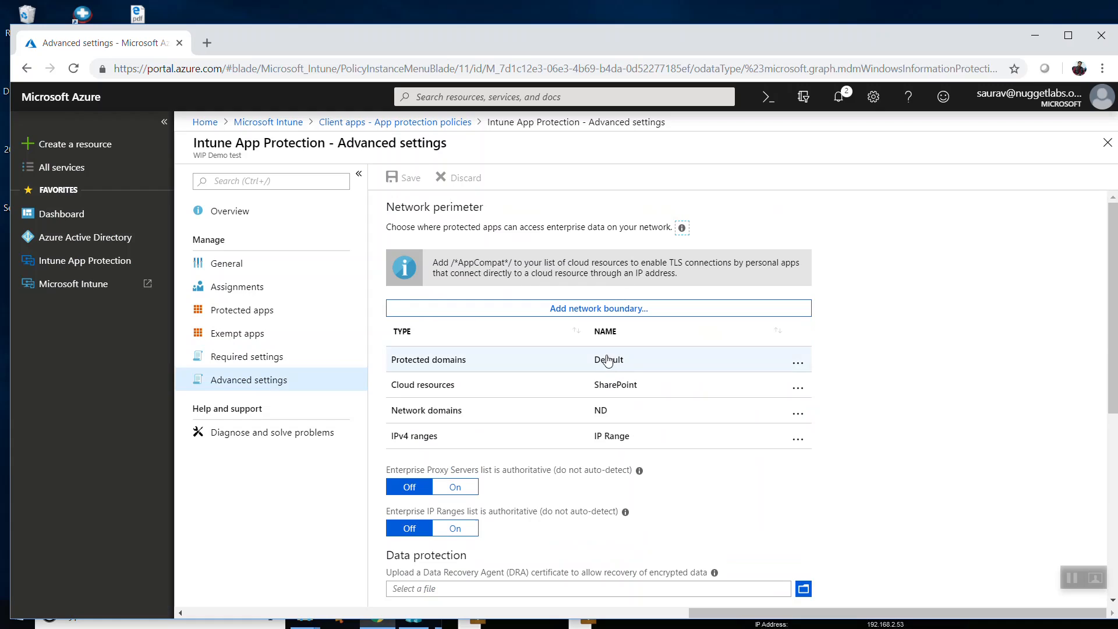
pyautogui.scroll(-5, 611, 356)
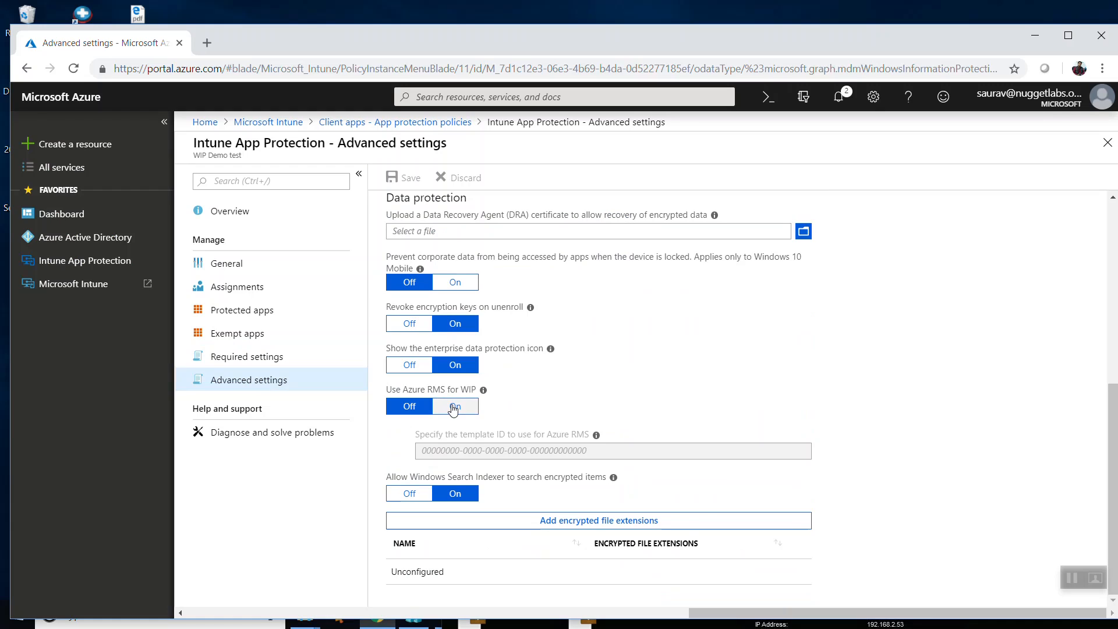
pyautogui.scroll(2, 448, 406)
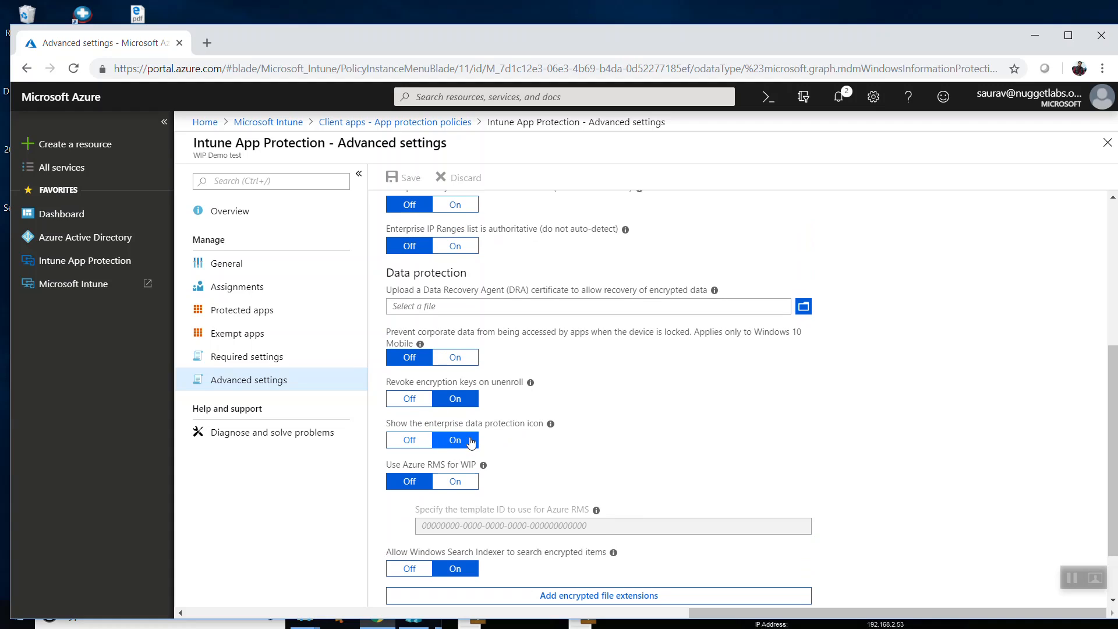
pyautogui.scroll(3, 472, 443)
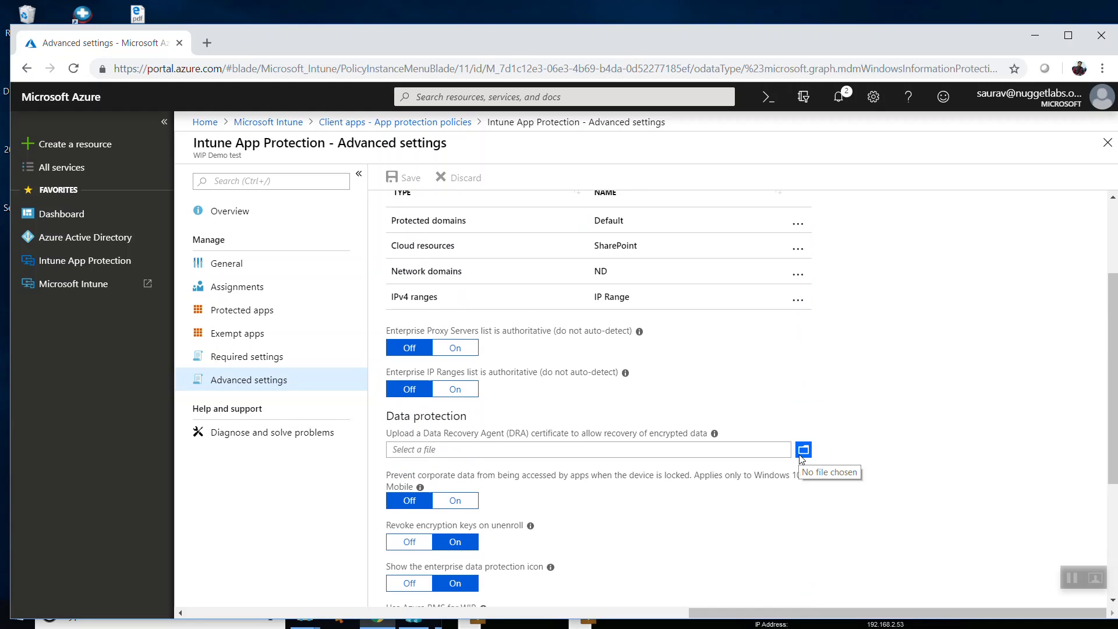
# Open the Default protected domains boundary from the network perimeter list to inspect its value.
pyautogui.scroll(1, 801, 460)
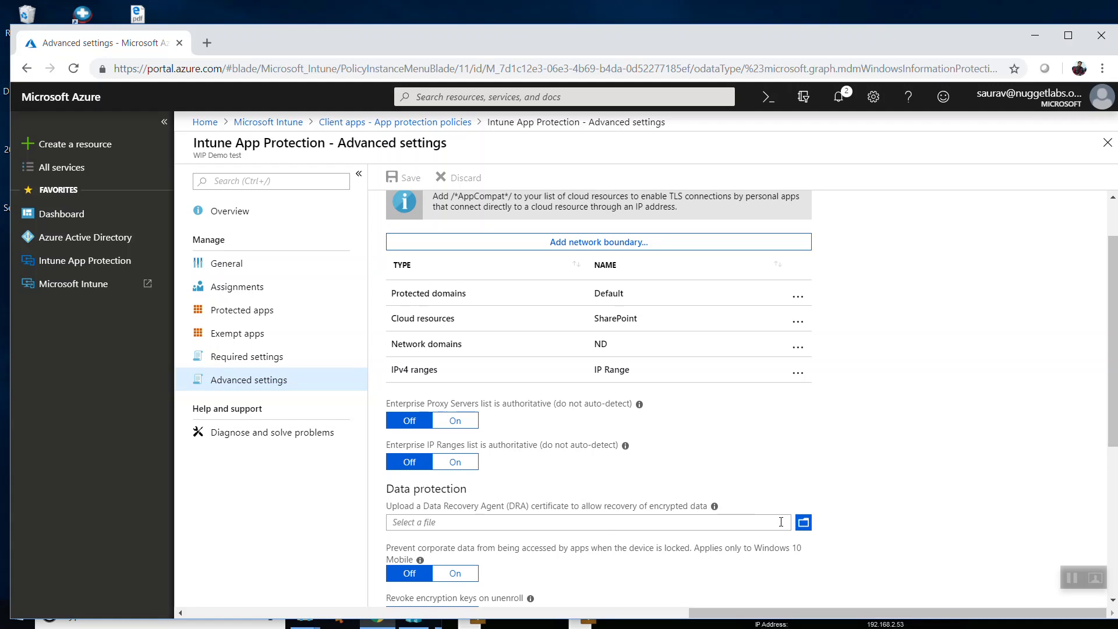
pyautogui.scroll(1, 550, 510)
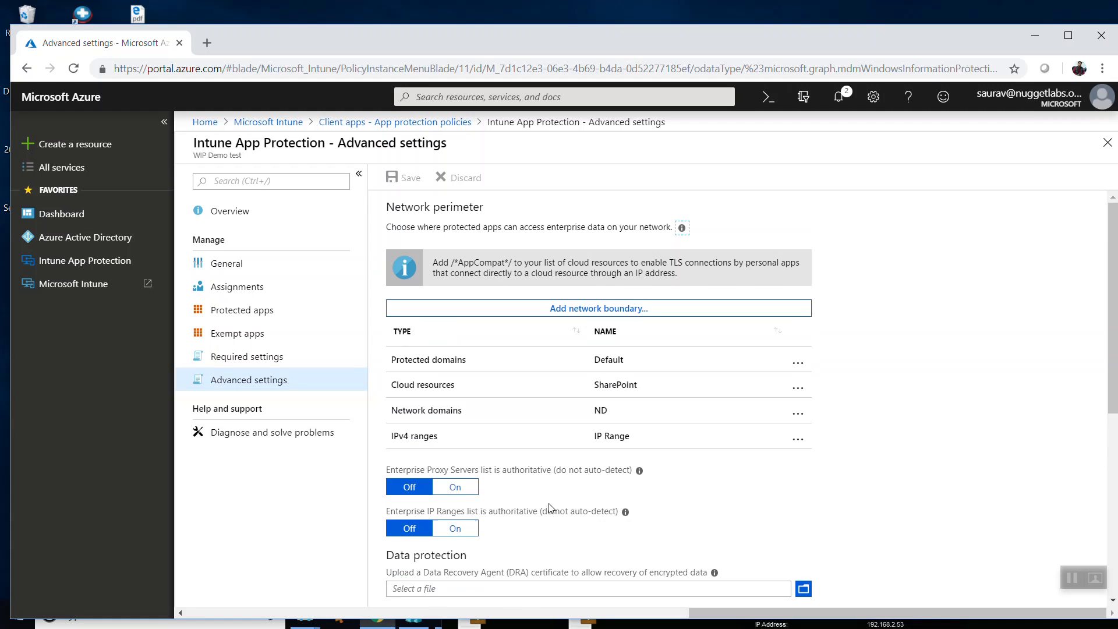
pyautogui.click(515, 367)
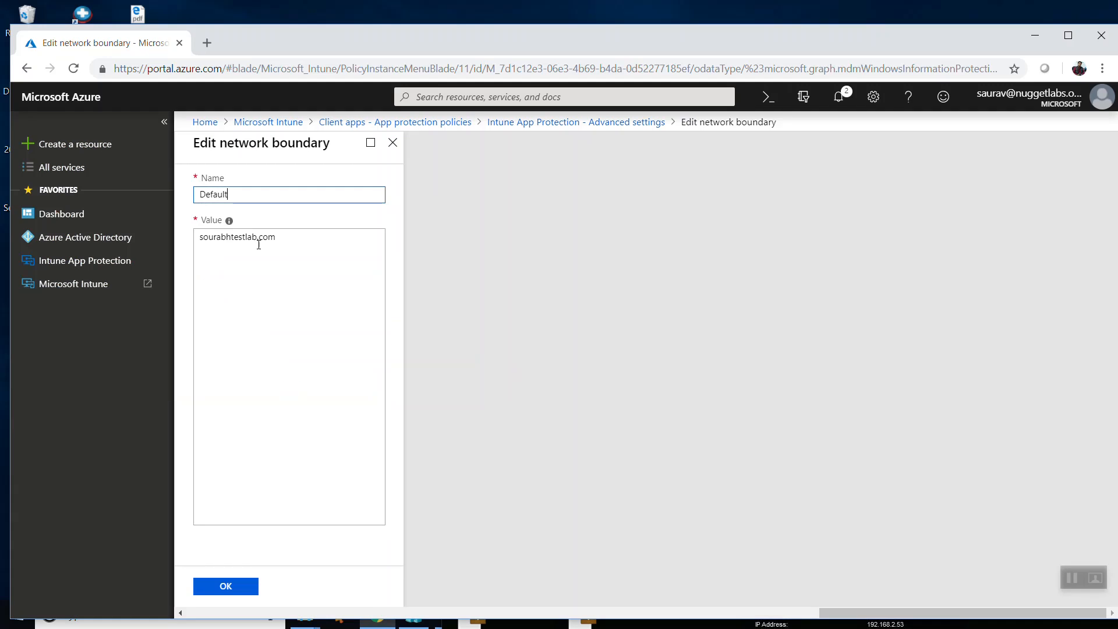
# Inspect the Default protected domains value and the SharePoint cloud resources value, including its separators and the /*Appcompat*/ entry, closing each without changes.
pyautogui.moveTo(304, 239); pyautogui.dragTo(191, 233)
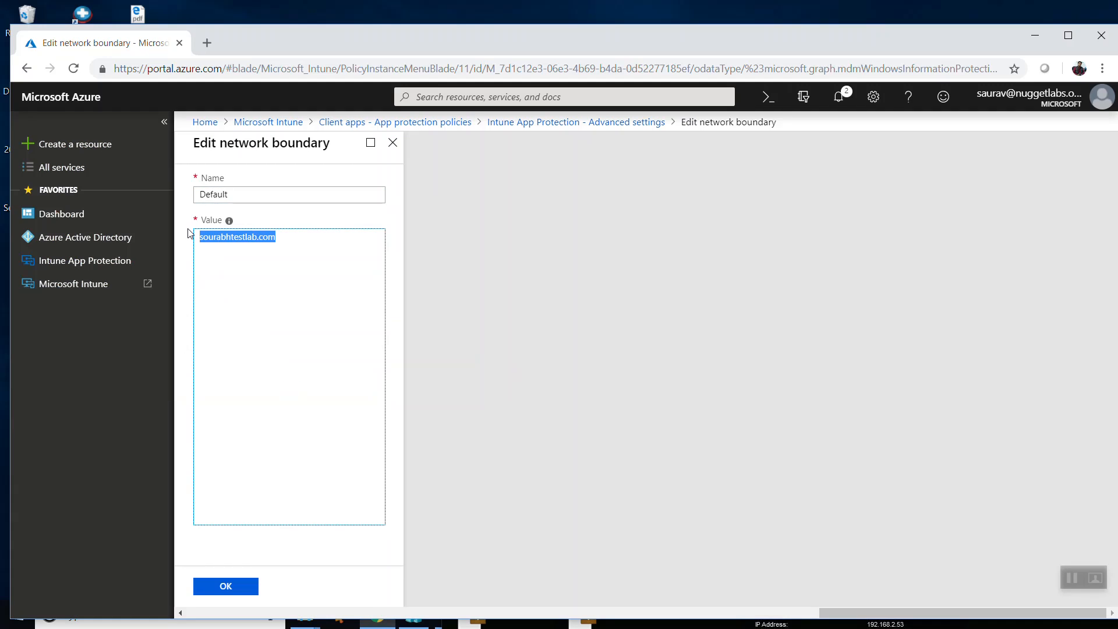
pyautogui.click(393, 143)
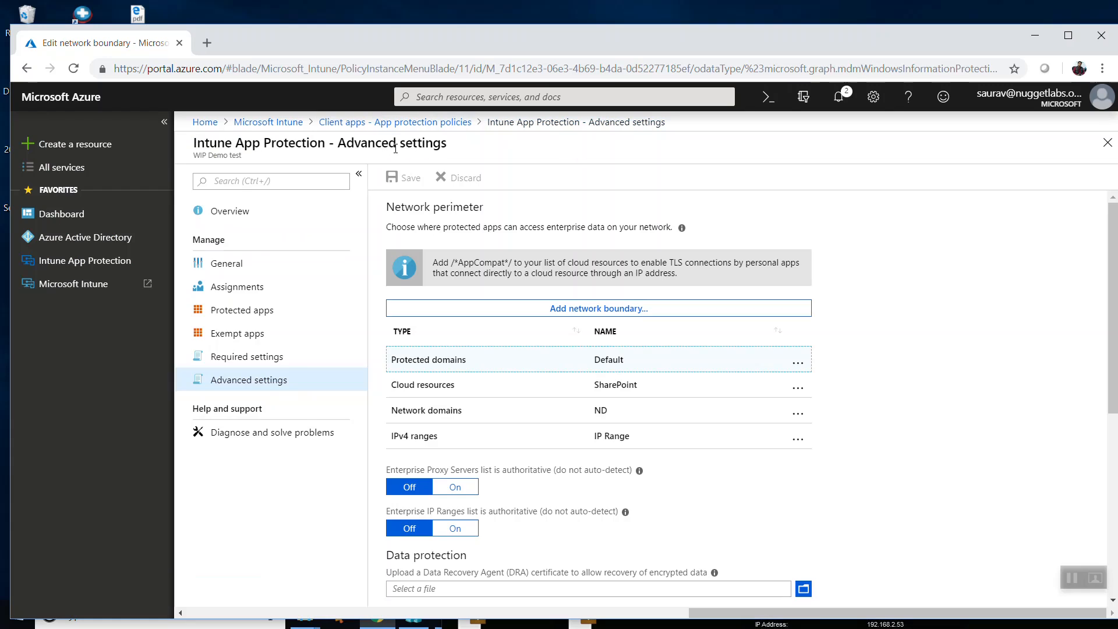
pyautogui.click(504, 386)
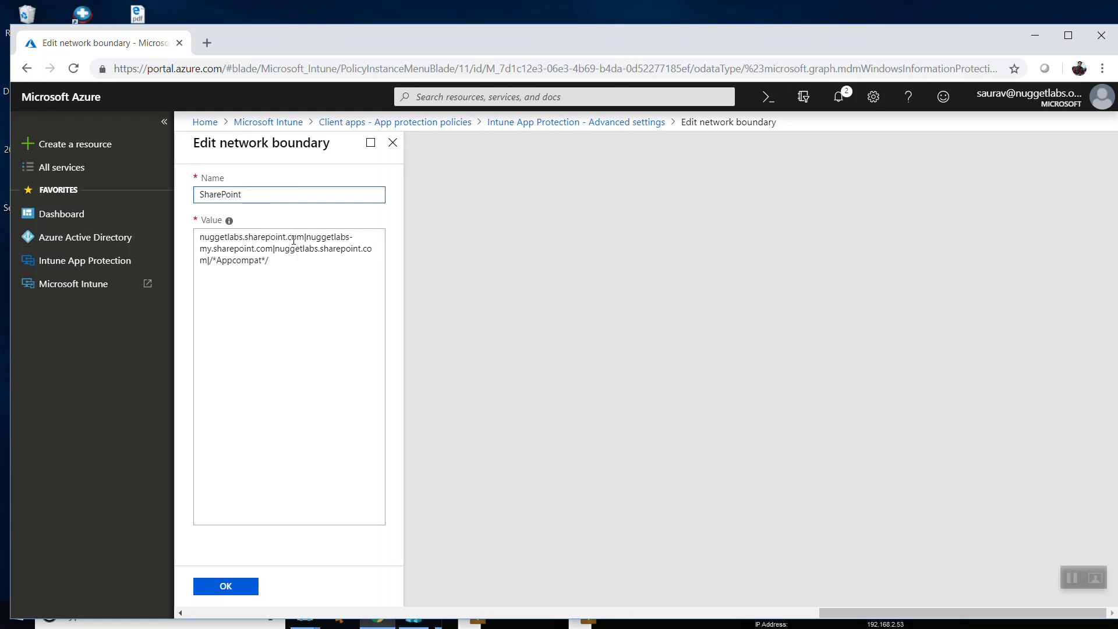
pyautogui.click(306, 236)
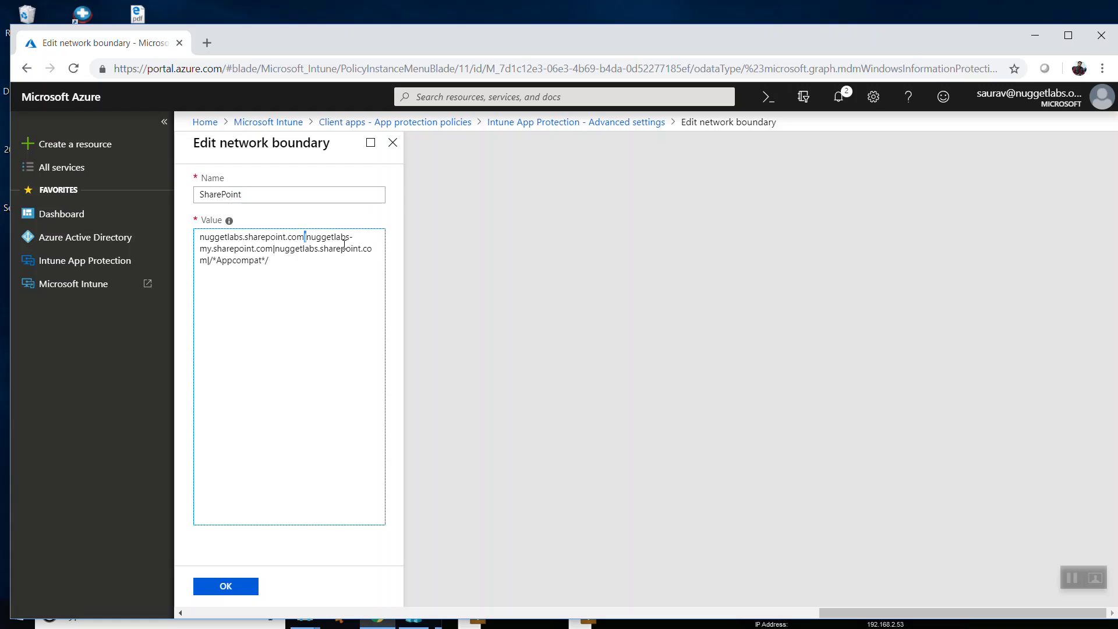
pyautogui.click(302, 260)
pyautogui.moveTo(300, 260); pyautogui.dragTo(211, 264)
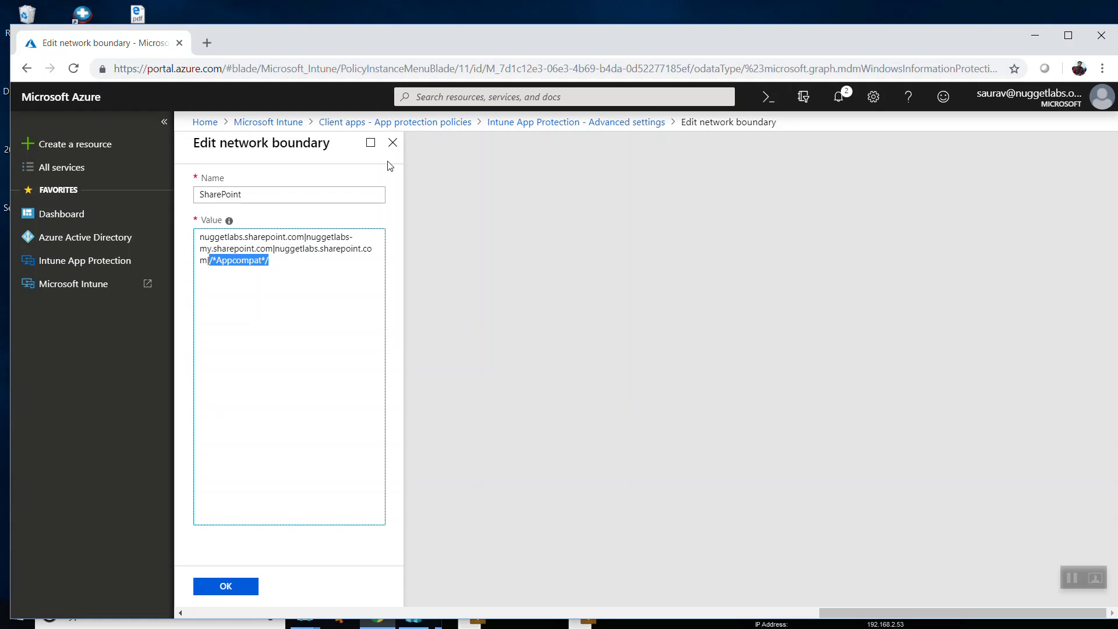
pyautogui.click(393, 142)
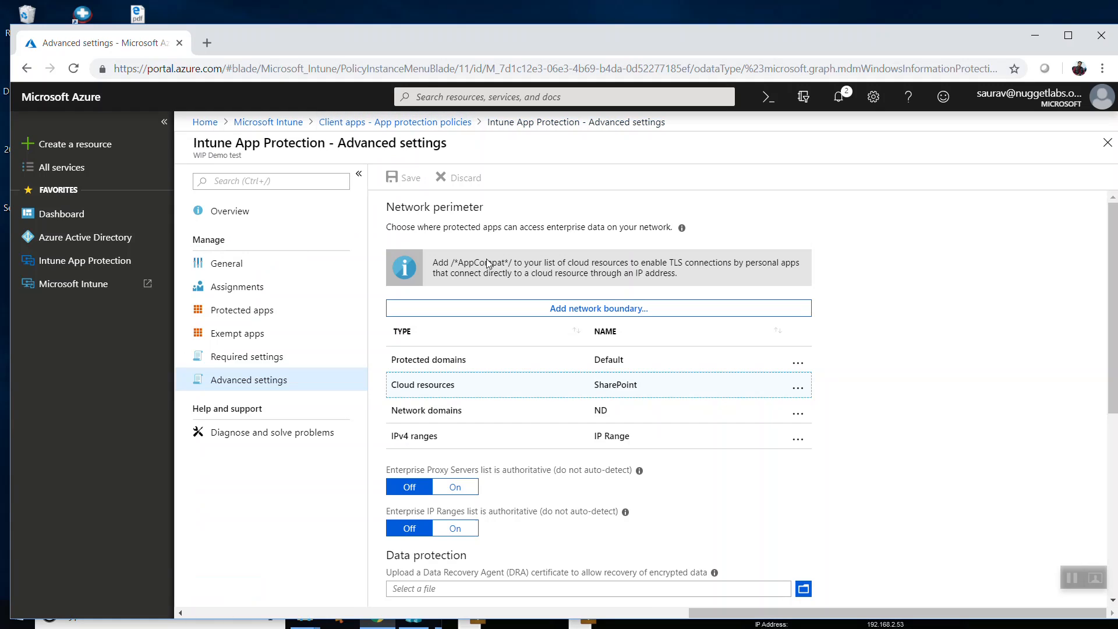
# Inspect the IP Range and ND network boundary values, closing each without changes, and open the policy's group assignments.
pyautogui.click(476, 438)
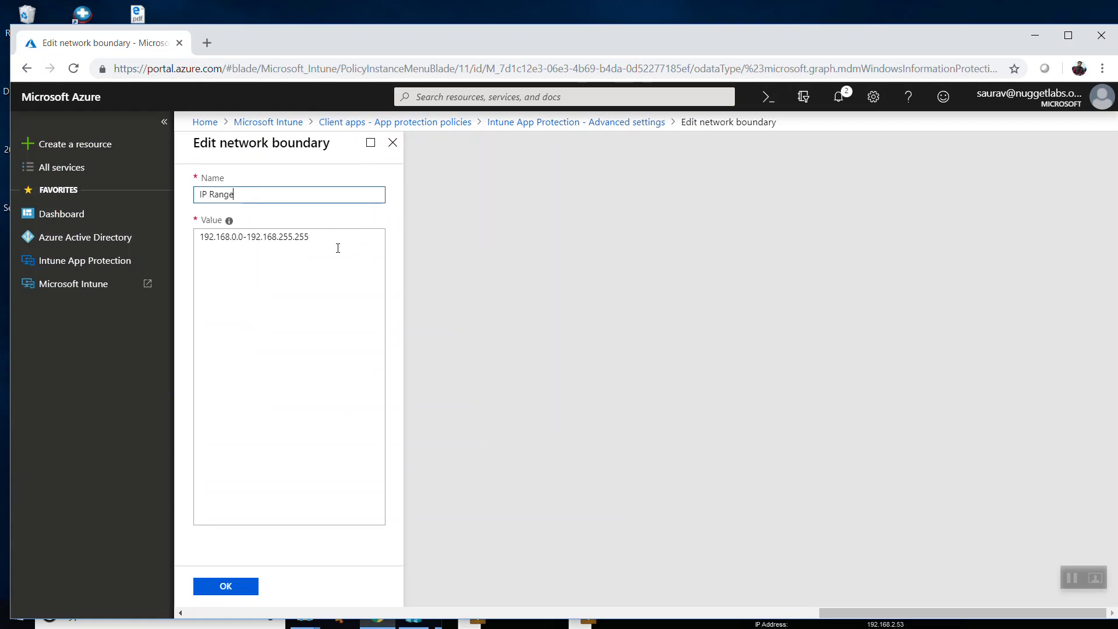
pyautogui.moveTo(337, 239); pyautogui.dragTo(189, 236)
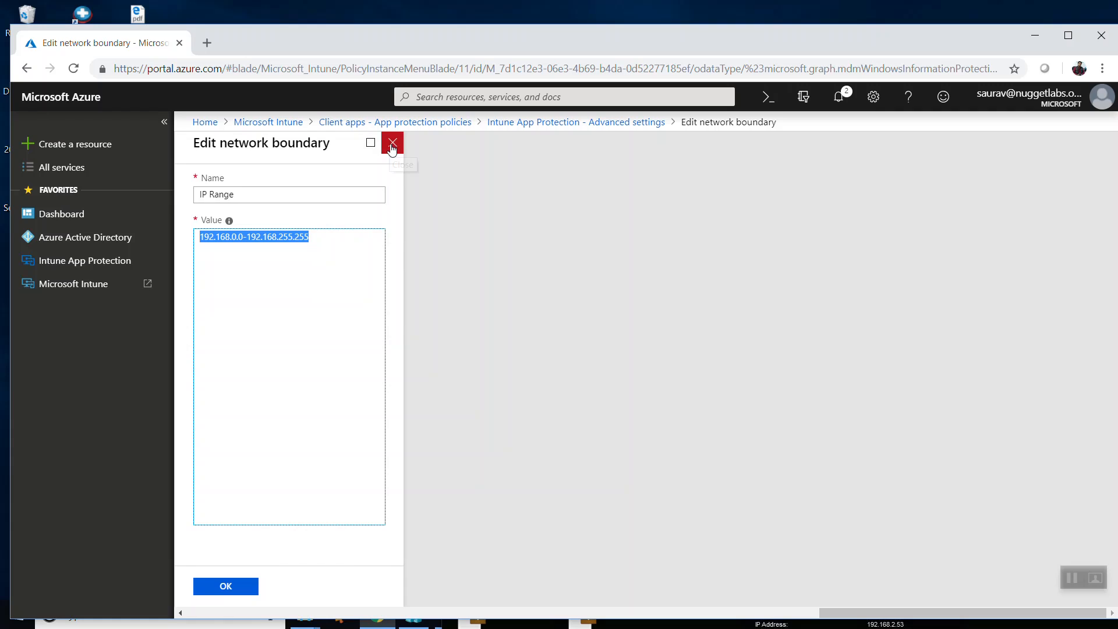
pyautogui.click(392, 142)
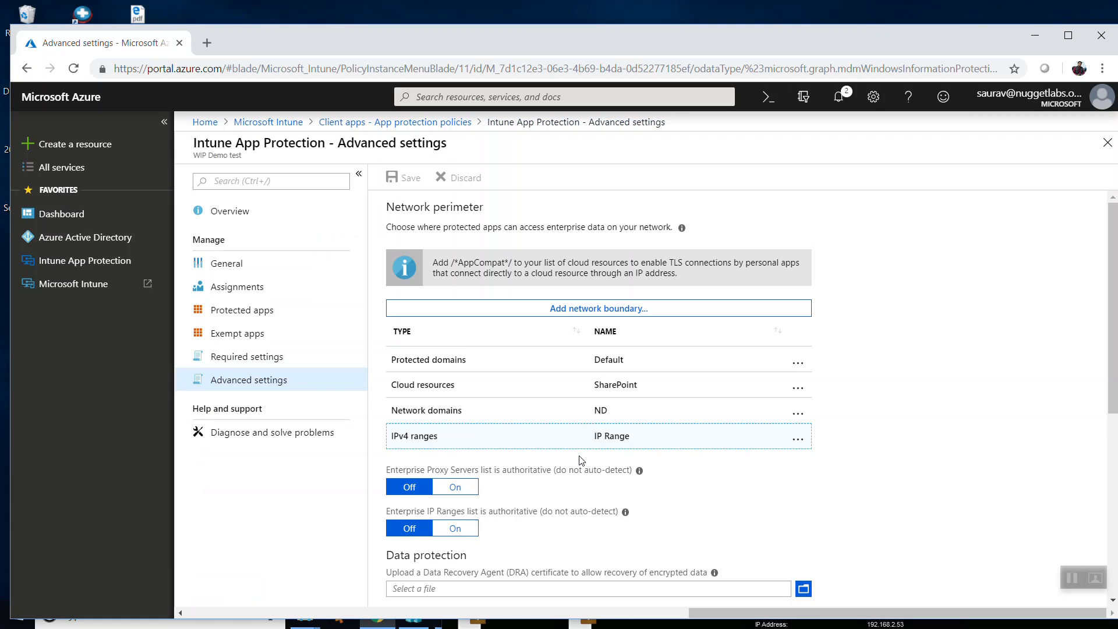
pyautogui.click(577, 411)
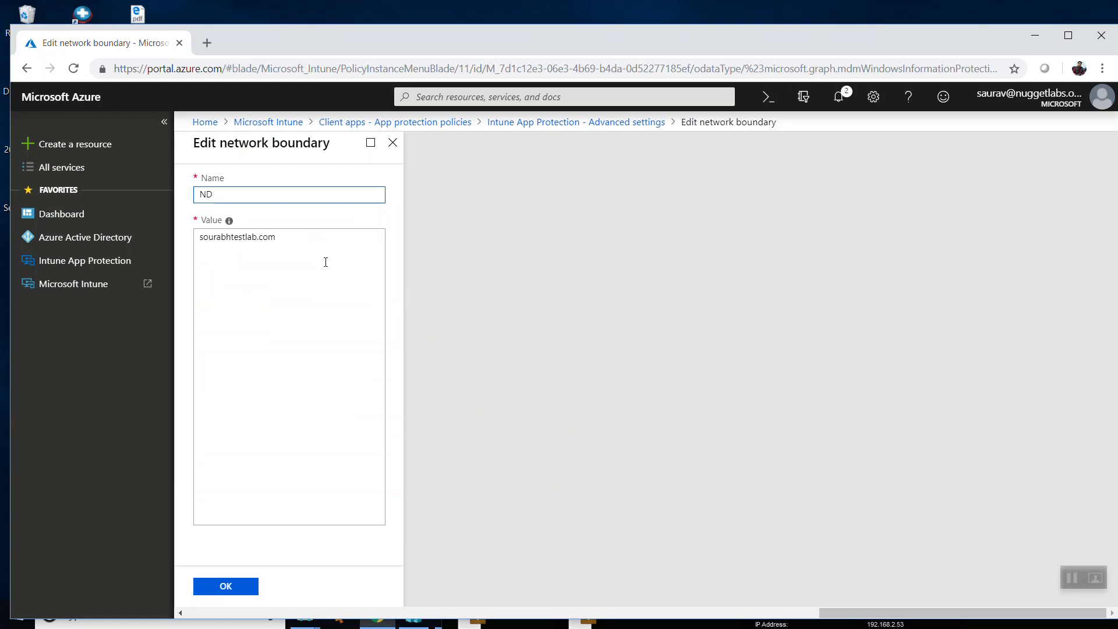
pyautogui.moveTo(295, 241); pyautogui.dragTo(197, 238)
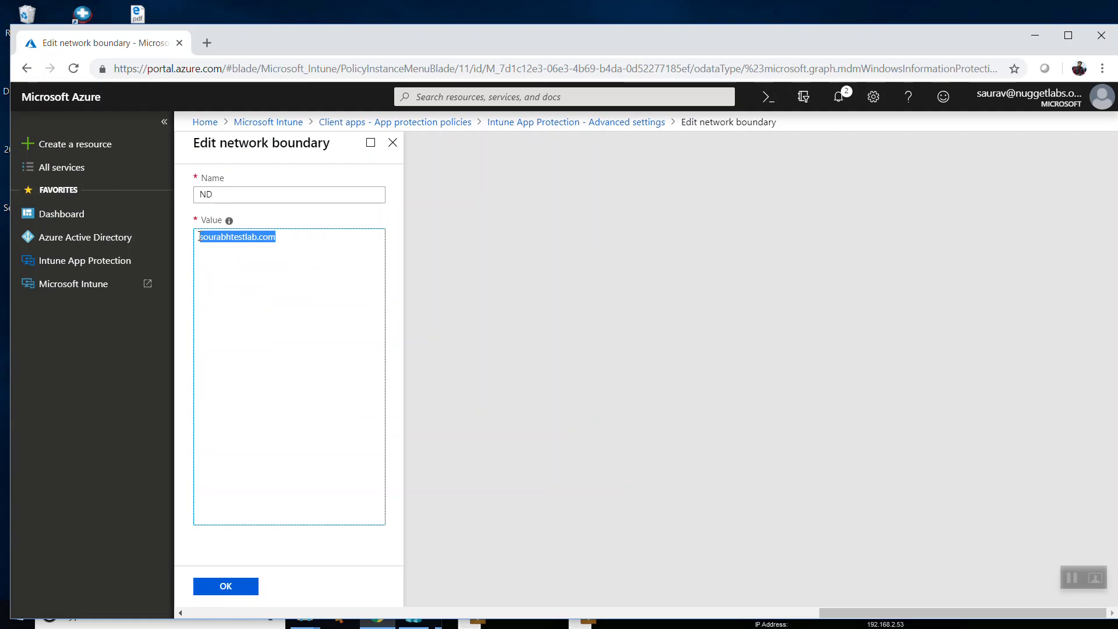
pyautogui.click(393, 142)
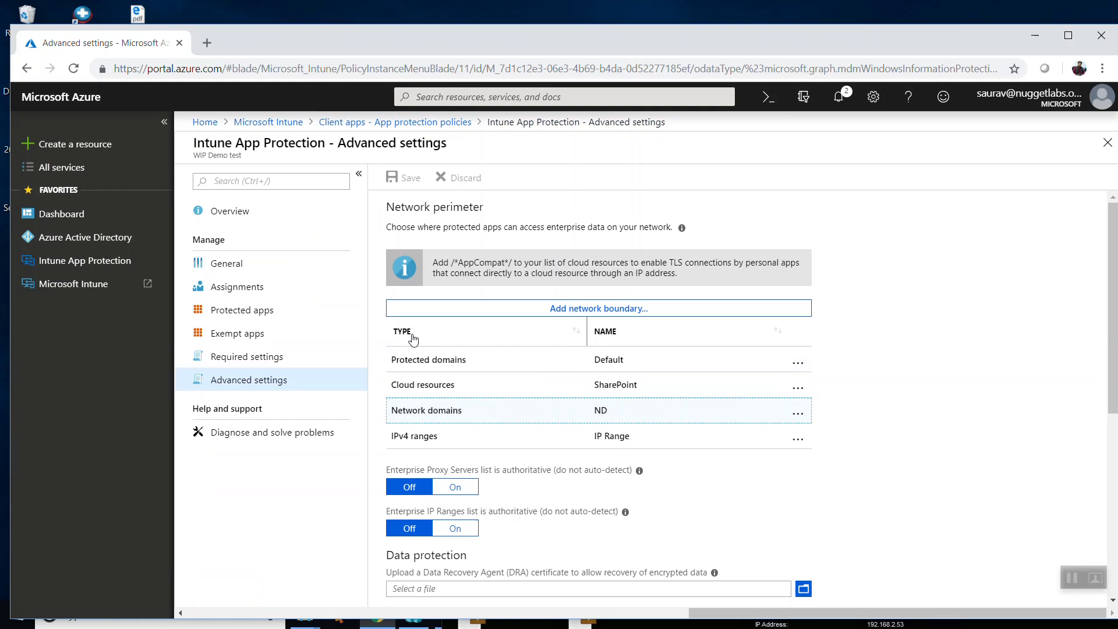
pyautogui.click(266, 289)
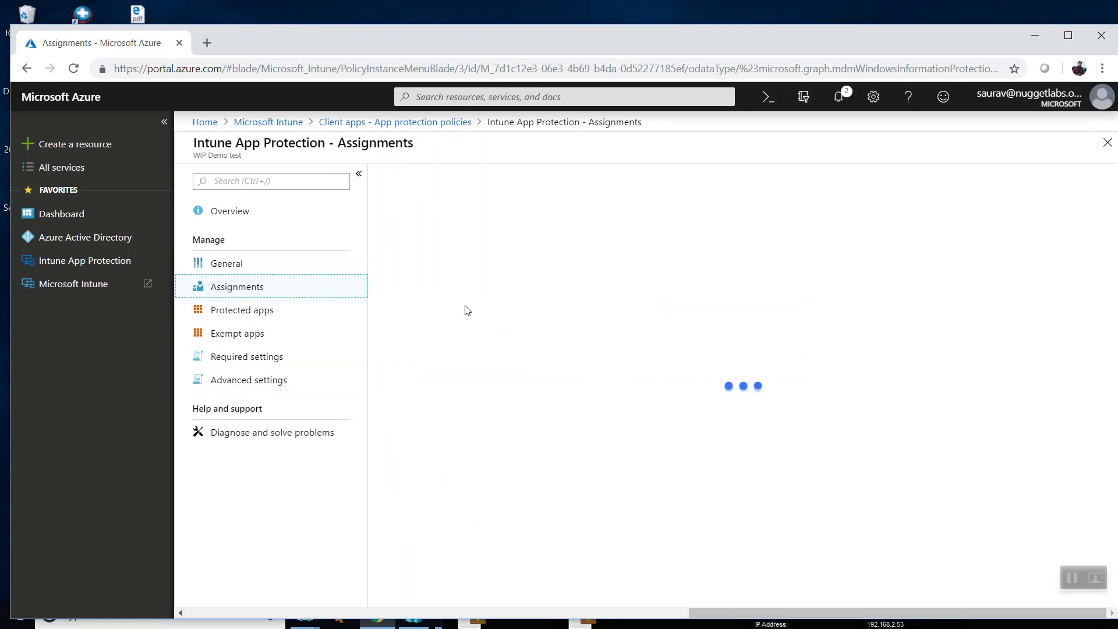
# Switch to the ClientwD virtual machine and start connecting a work or school account from its Windows account settings.
pyautogui.click(1040, 37)
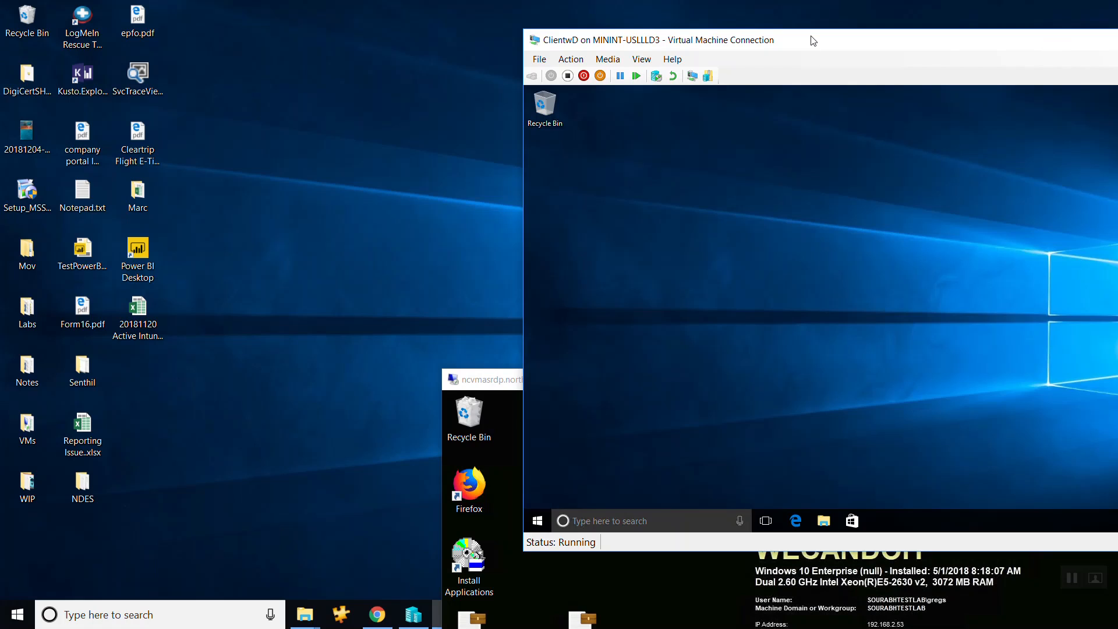
pyautogui.moveTo(813, 41); pyautogui.dragTo(398, 63)
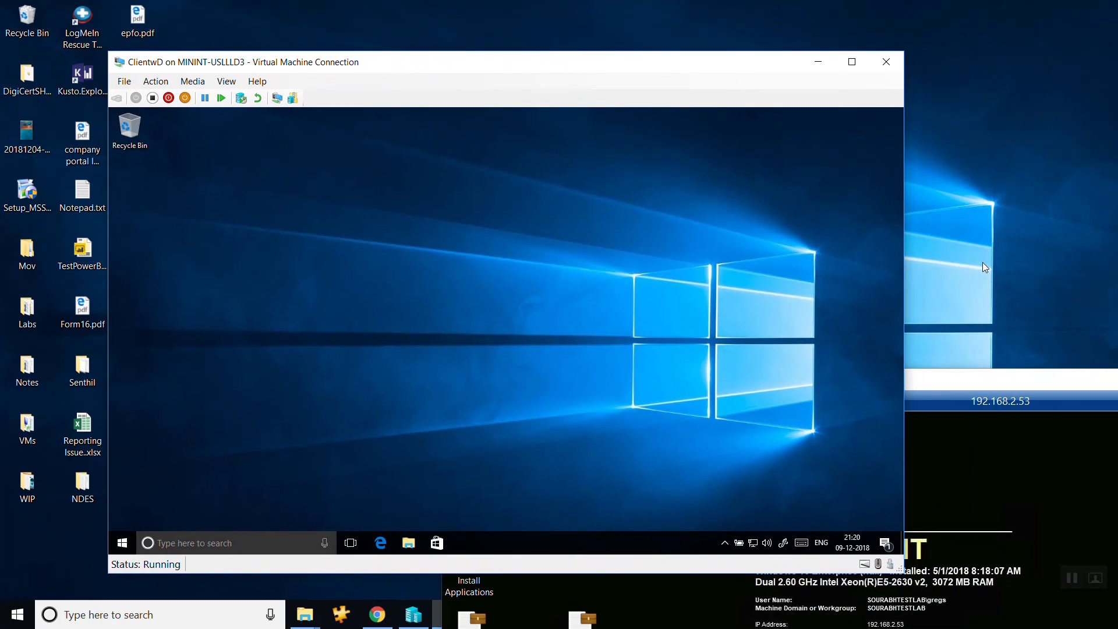
pyautogui.click(121, 542)
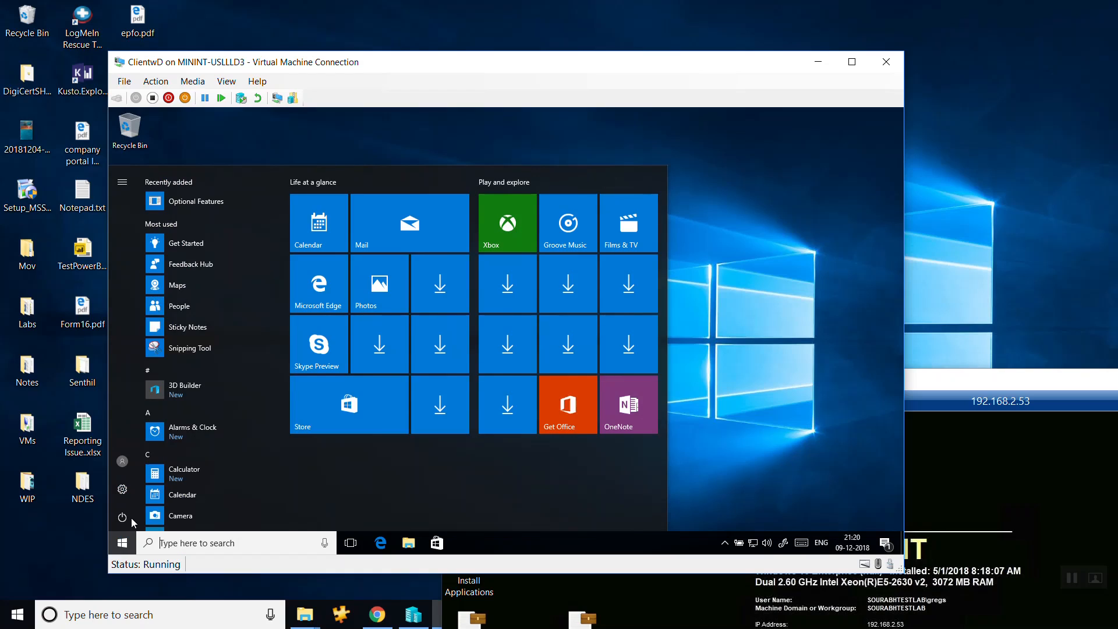
pyautogui.click(123, 491)
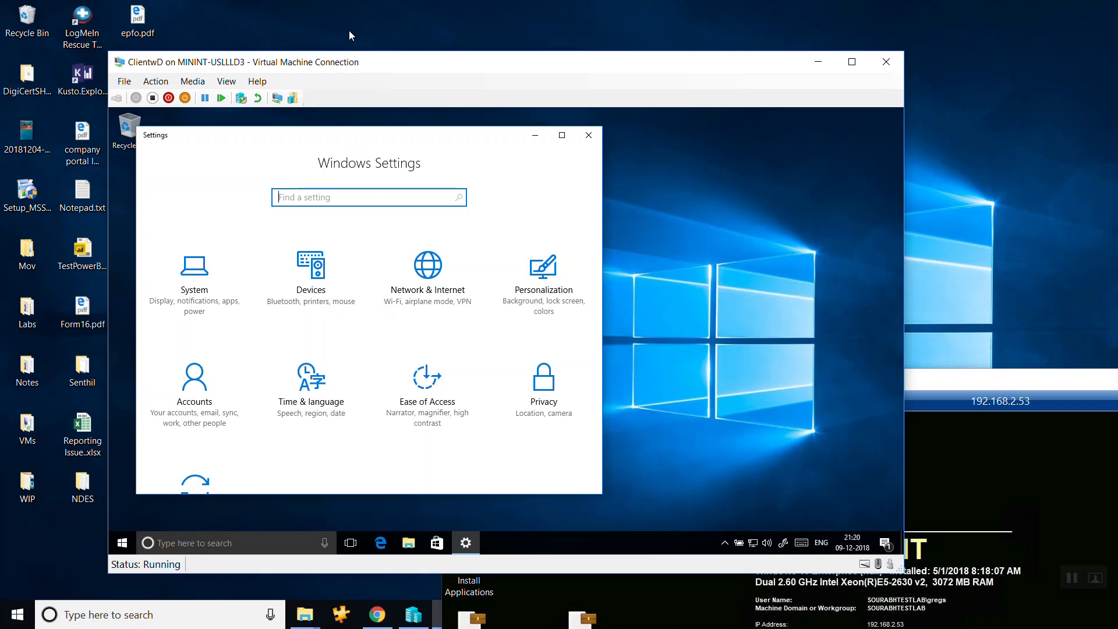
pyautogui.click(204, 414)
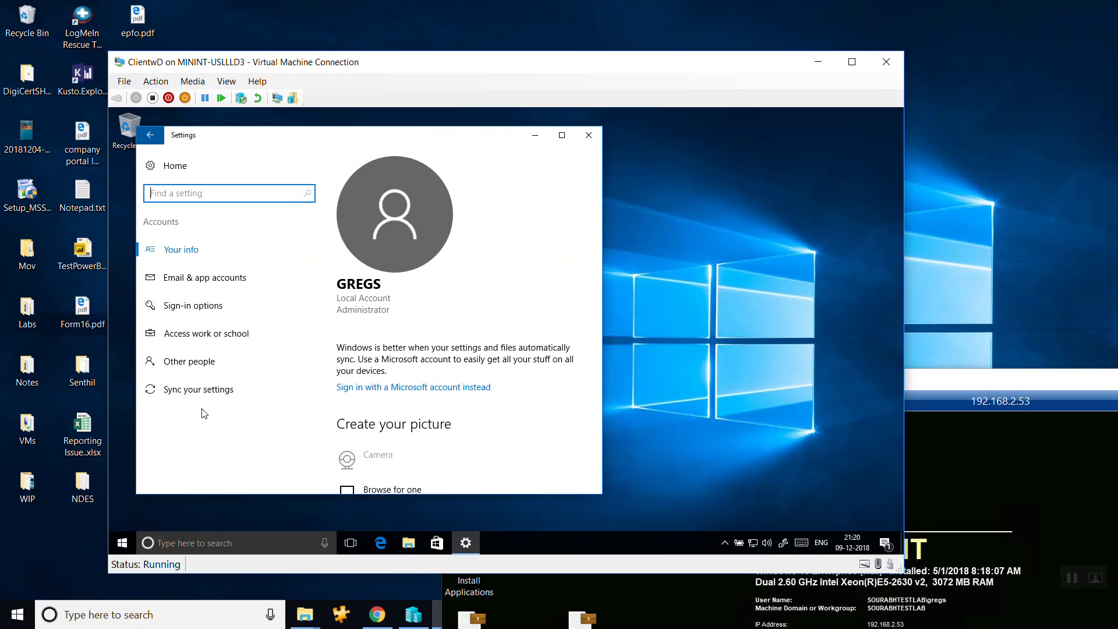
pyautogui.click(195, 337)
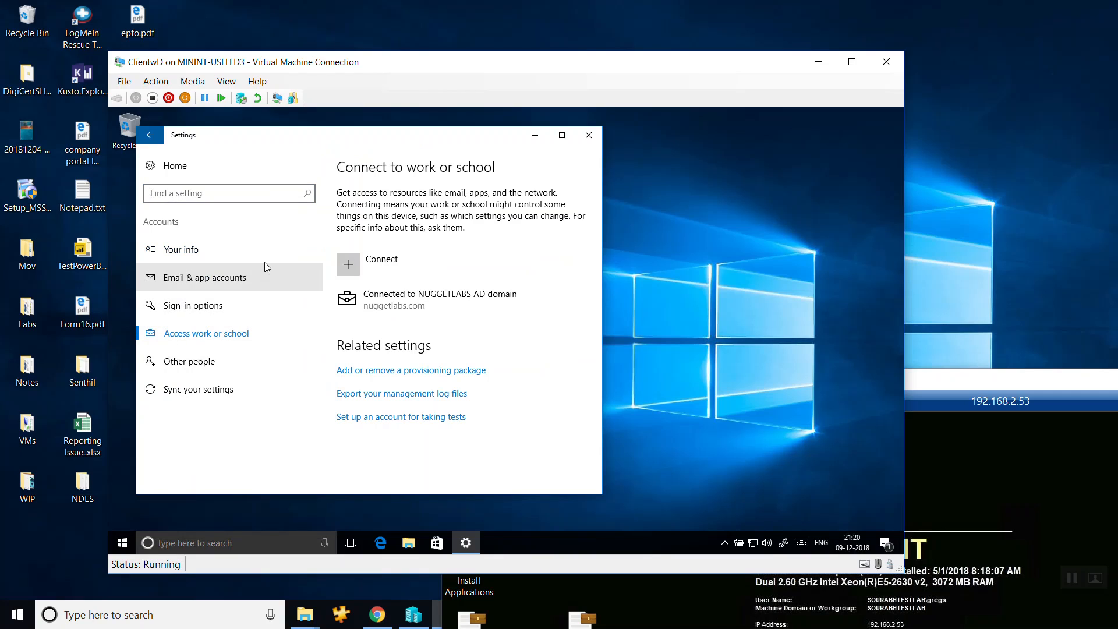
pyautogui.click(351, 267)
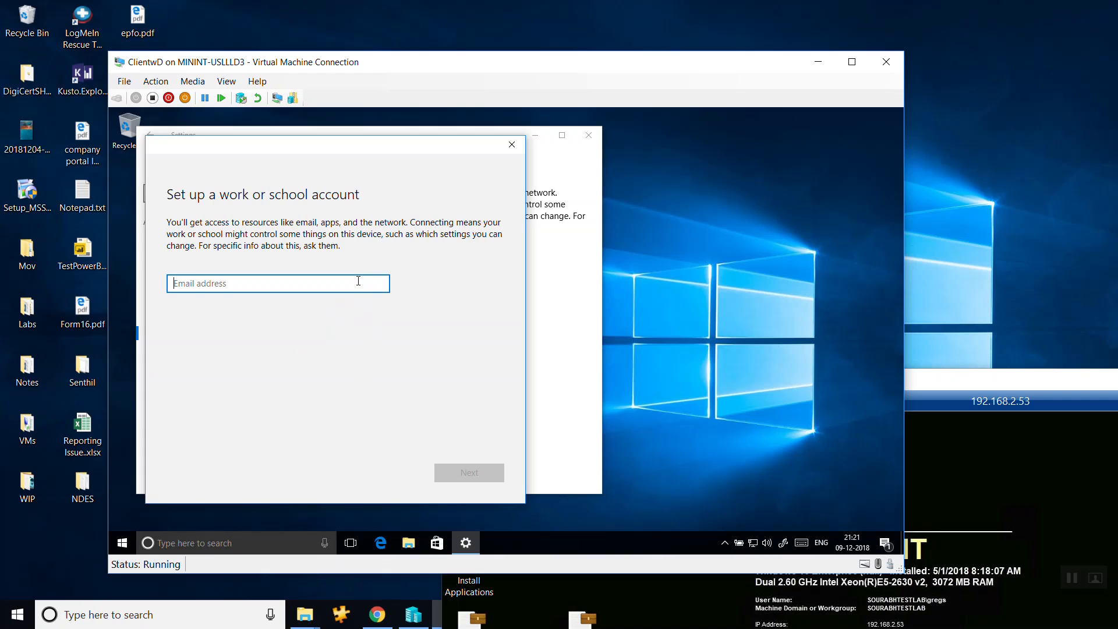
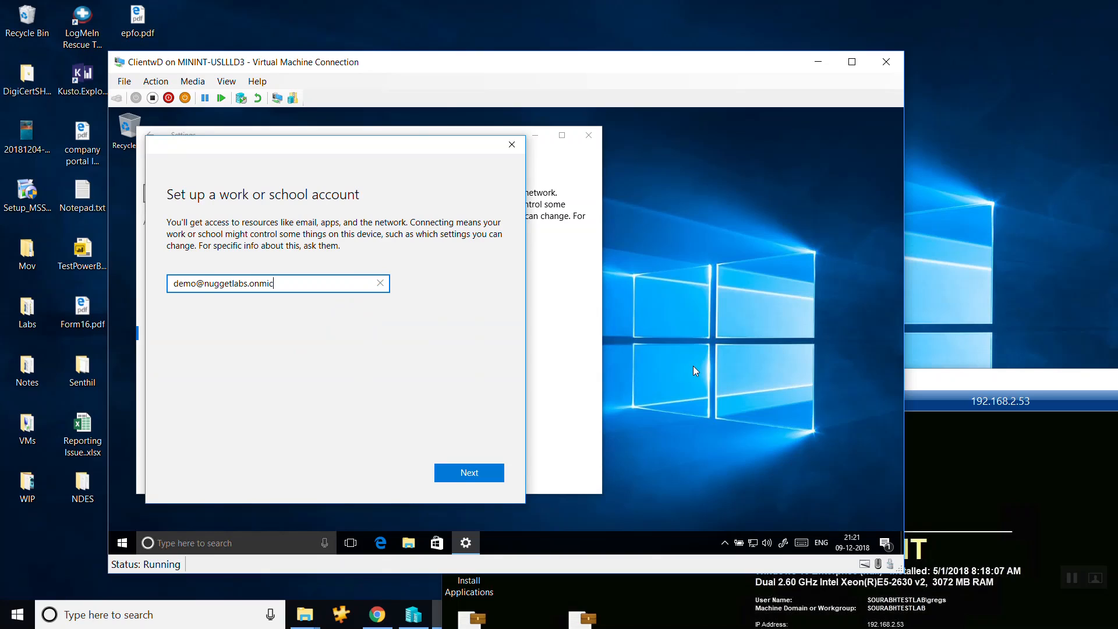
# Enter the demo user's work e-mail address and account password, and sign in to register the device.
pyautogui.press('Return')
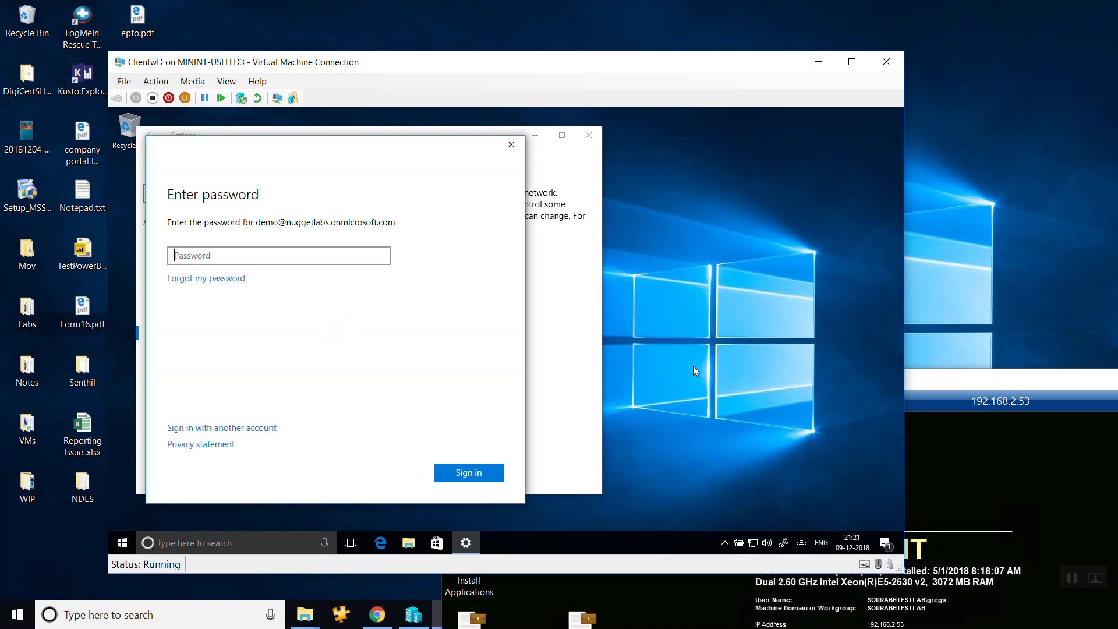
pyautogui.hotkey('ctrl', 'v')
pyautogui.click(380, 260)
pyautogui.click(448, 472)
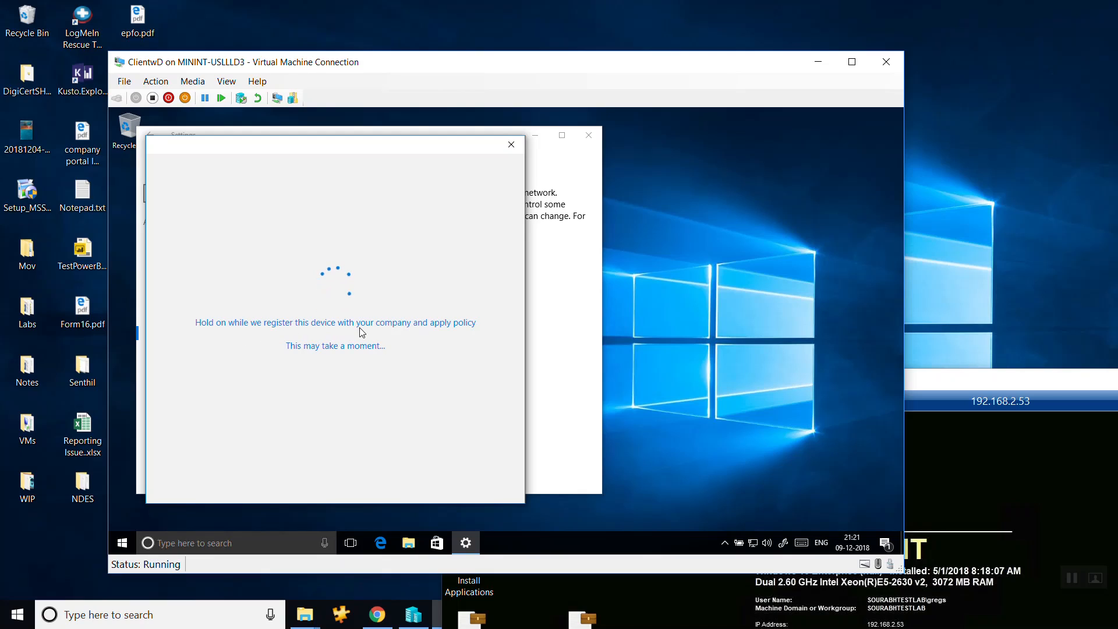
# Switch back to the Azure portal in Chrome and open the Microsoft Intune configuration under Azure Active Directory's Mobility (MDM and MAM).
pyautogui.click(377, 616)
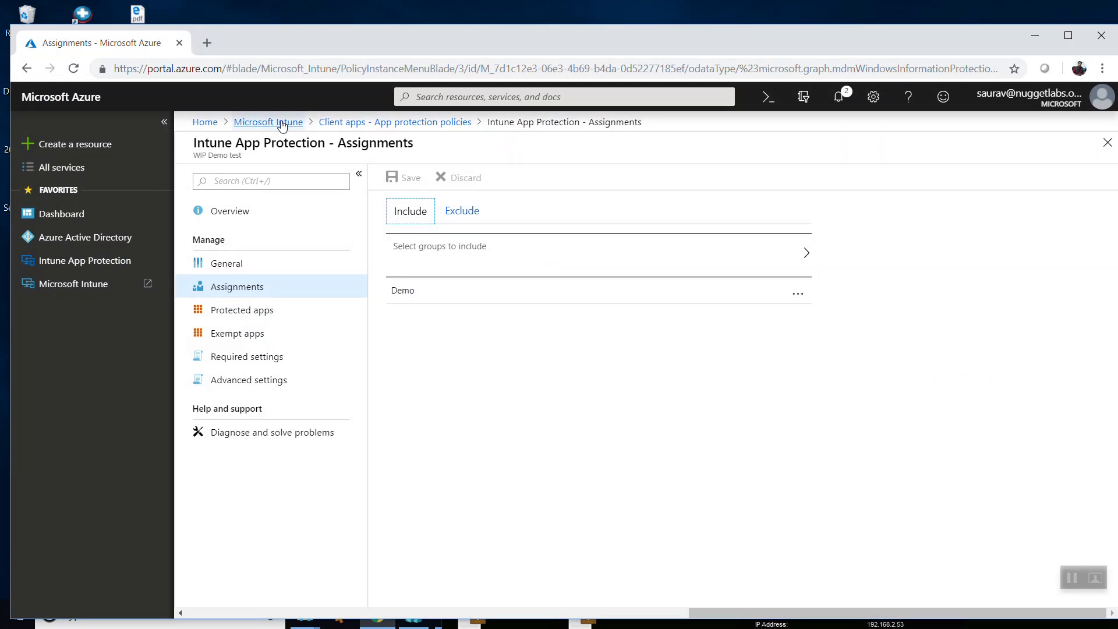
pyautogui.click(93, 240)
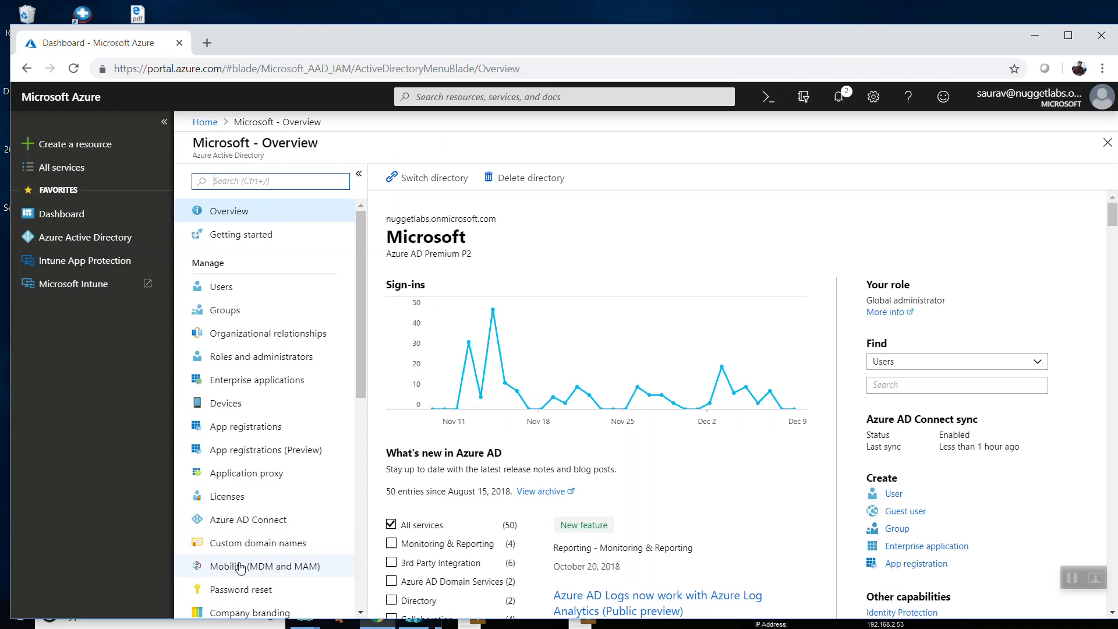
pyautogui.click(240, 566)
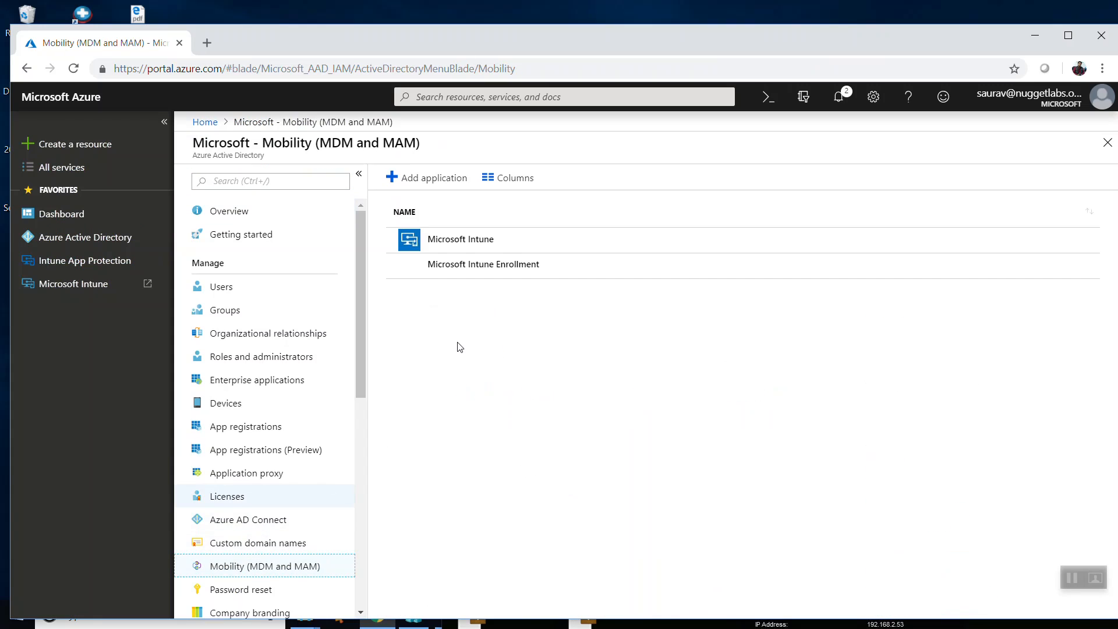
pyautogui.click(480, 245)
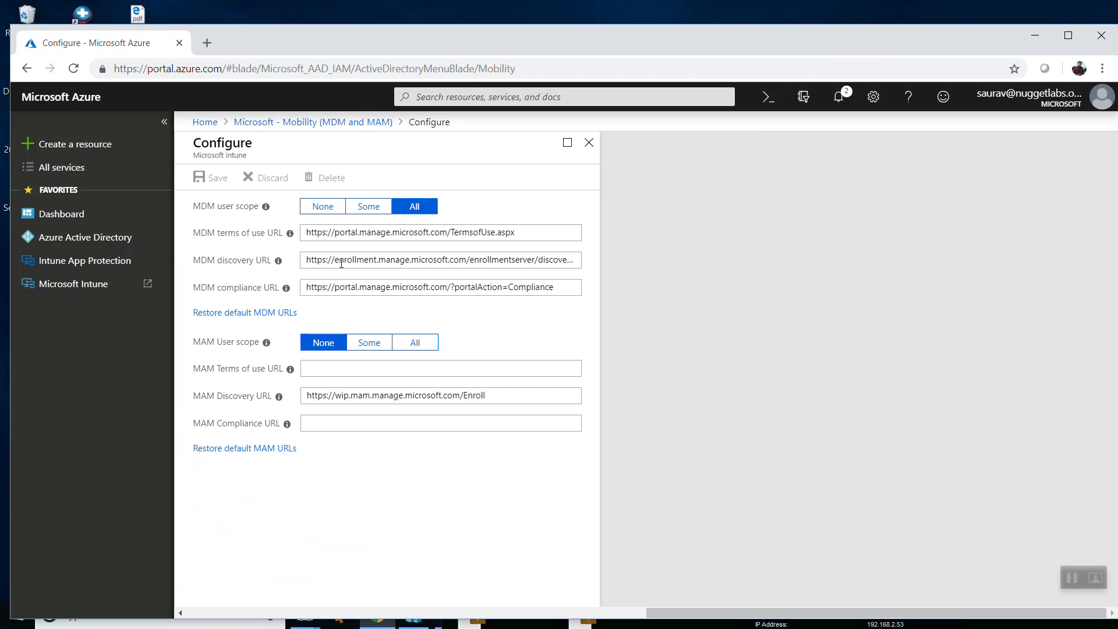
# Preview the group selection offered by the Some option for MDM user scope, and return the scope to All.
pyautogui.moveTo(269, 209)
pyautogui.click(369, 207)
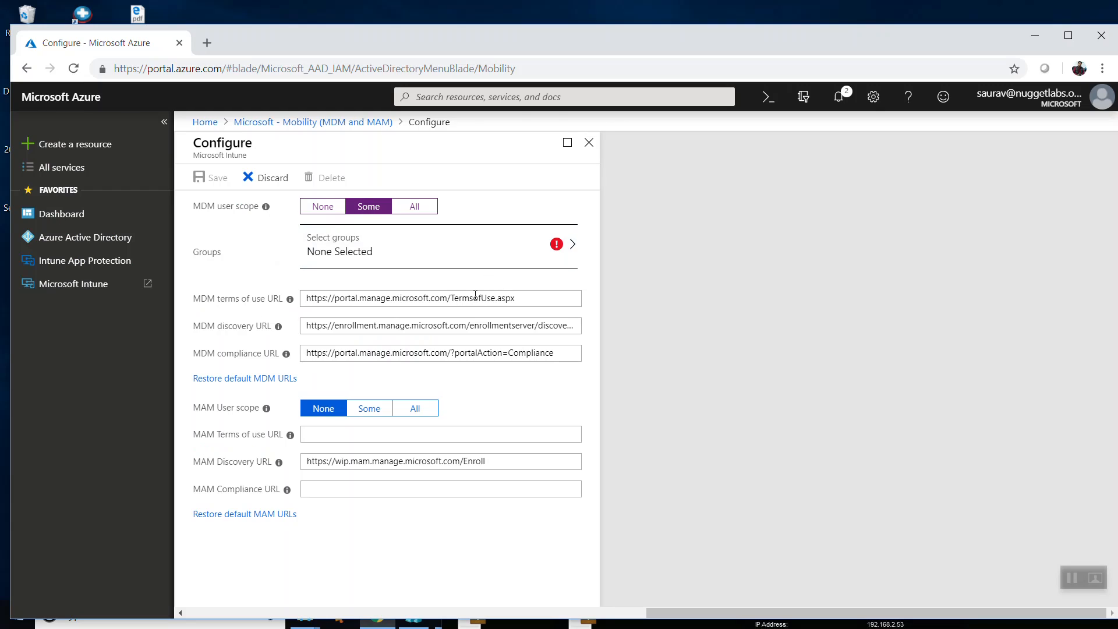
pyautogui.click(425, 206)
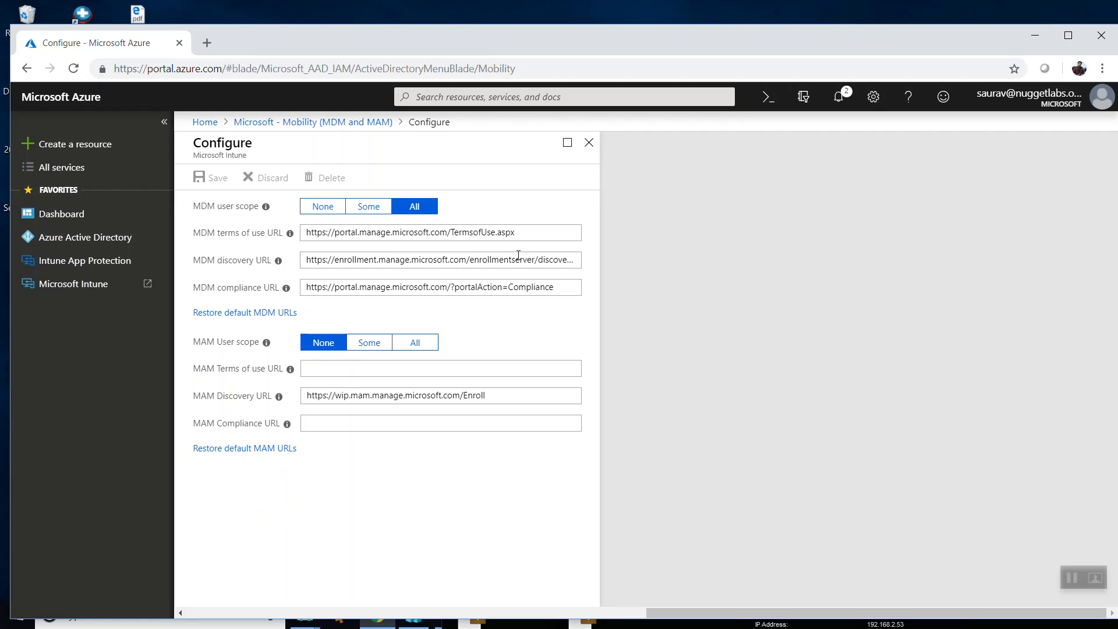
# Open Microsoft Intune in a new tab with the signed-in nuggetlabs account, and select the CLIENTWD device in the list of all devices.
pyautogui.click(75, 286)
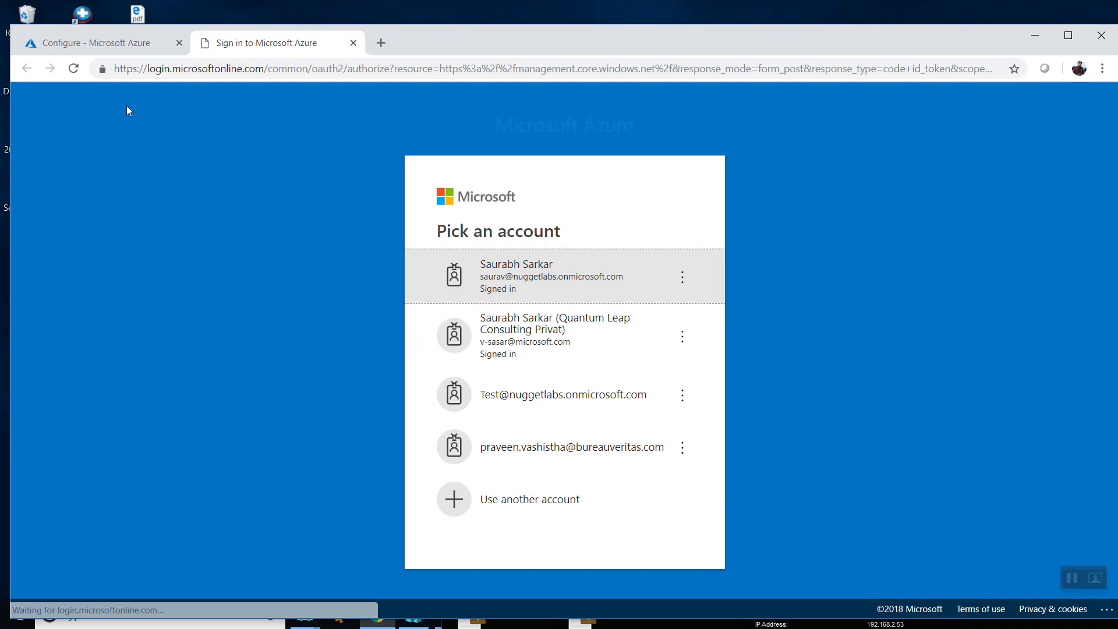
pyautogui.click(637, 286)
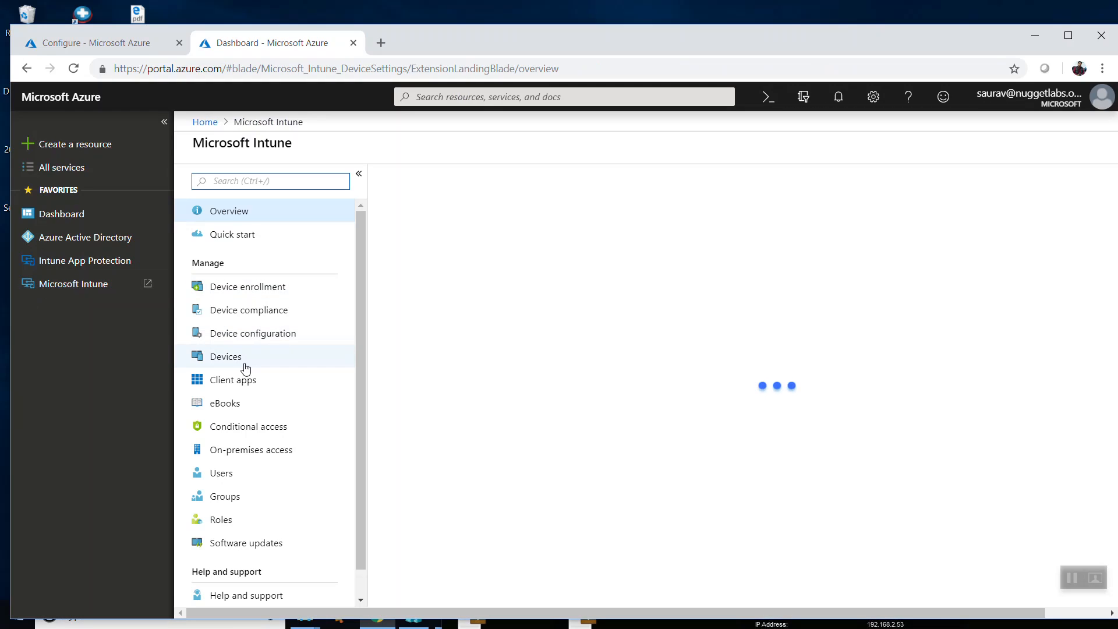
pyautogui.click(243, 361)
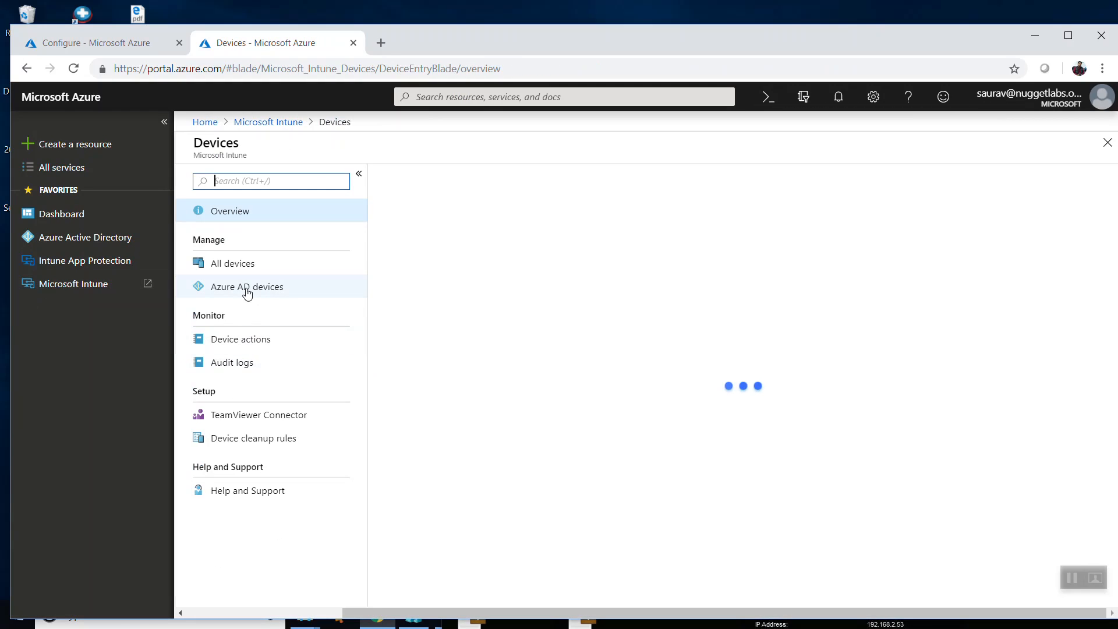
pyautogui.click(246, 291)
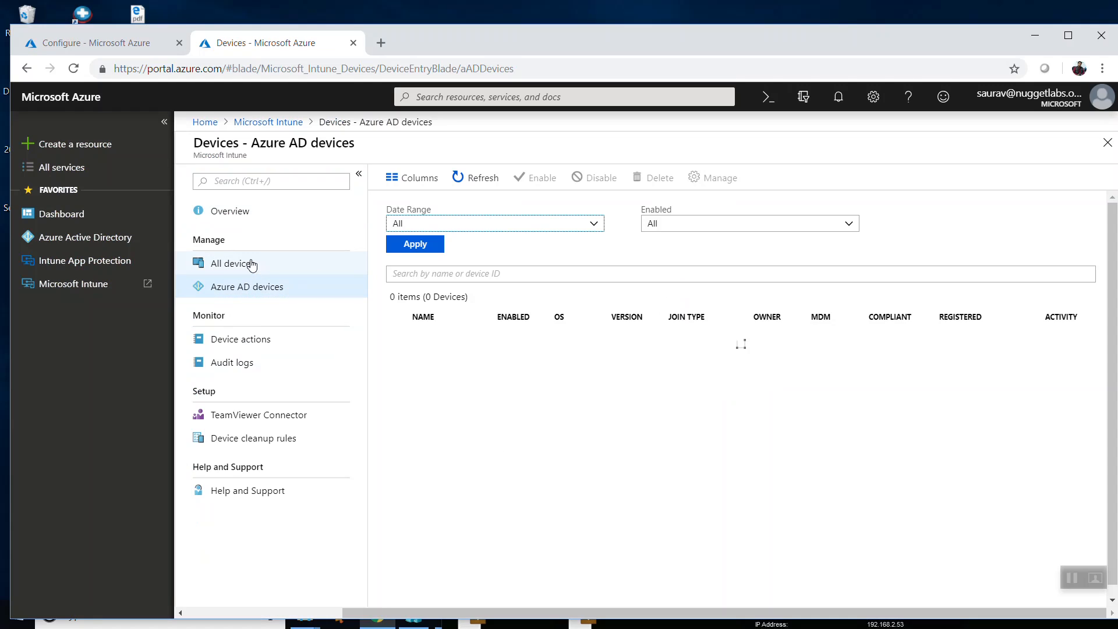
pyautogui.click(252, 266)
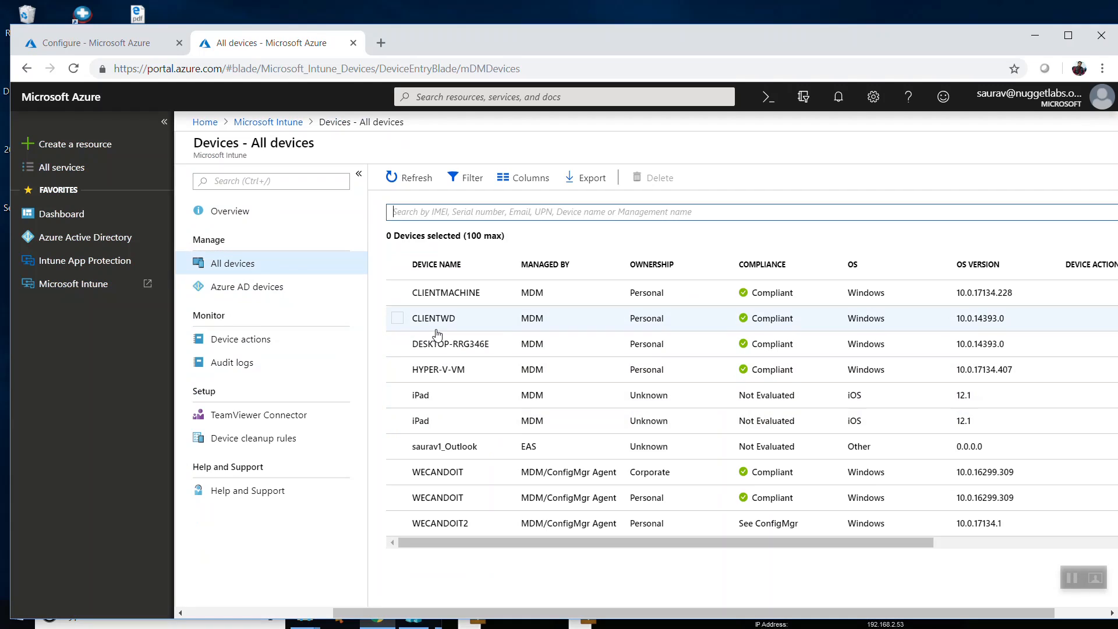
pyautogui.click(398, 319)
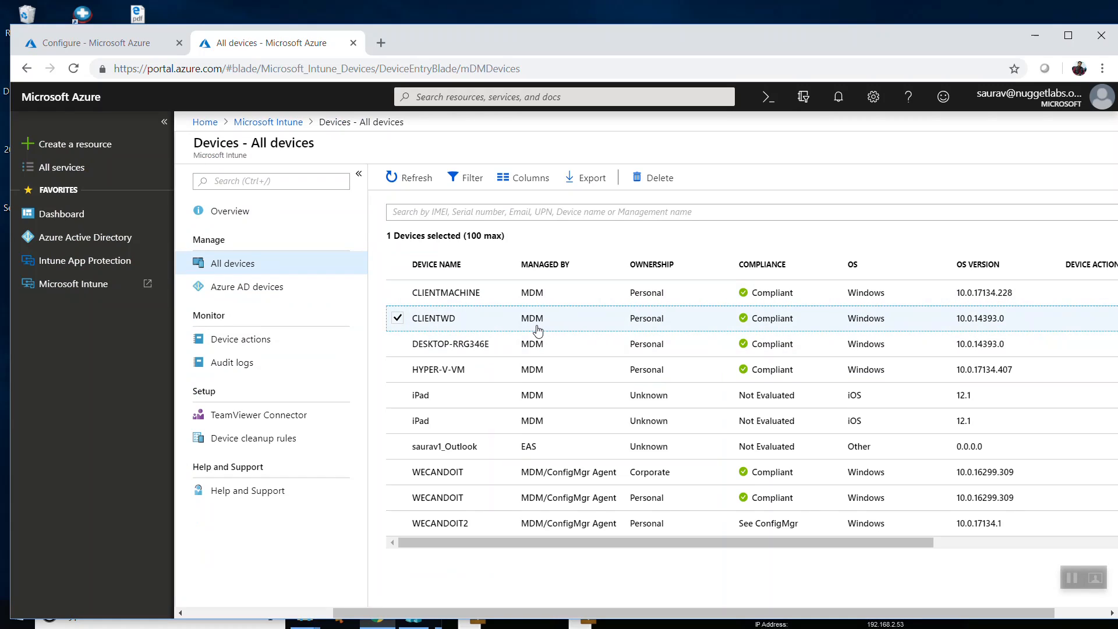
# Search the Azure AD devices list for "clientwd" and widen the MDM column to read its full value.
pyautogui.click(250, 287)
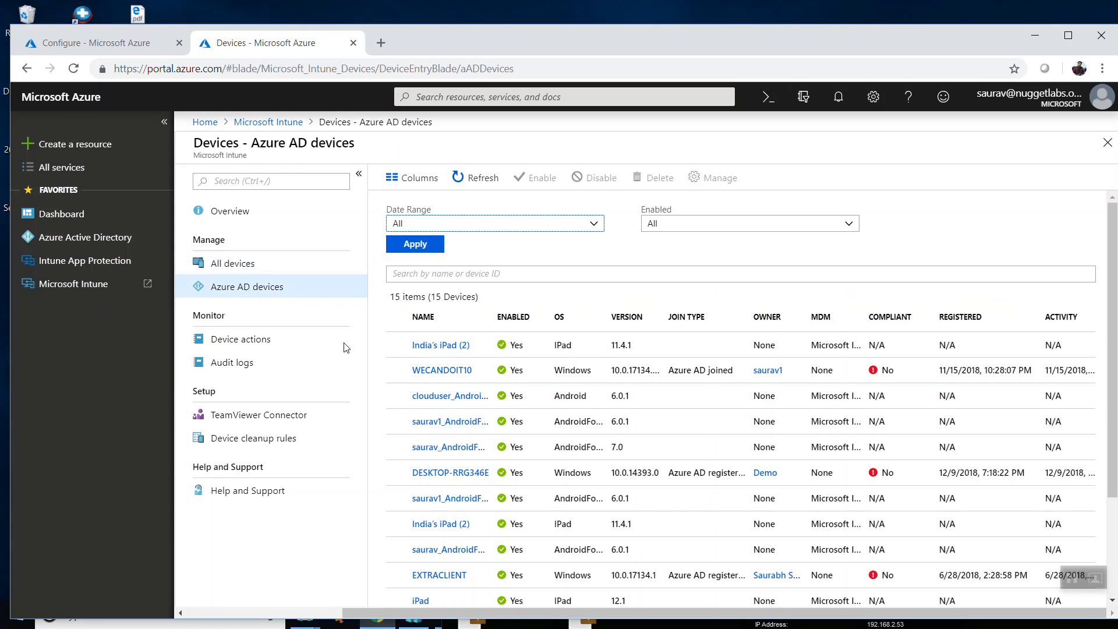
pyautogui.scroll(-2, 591, 501)
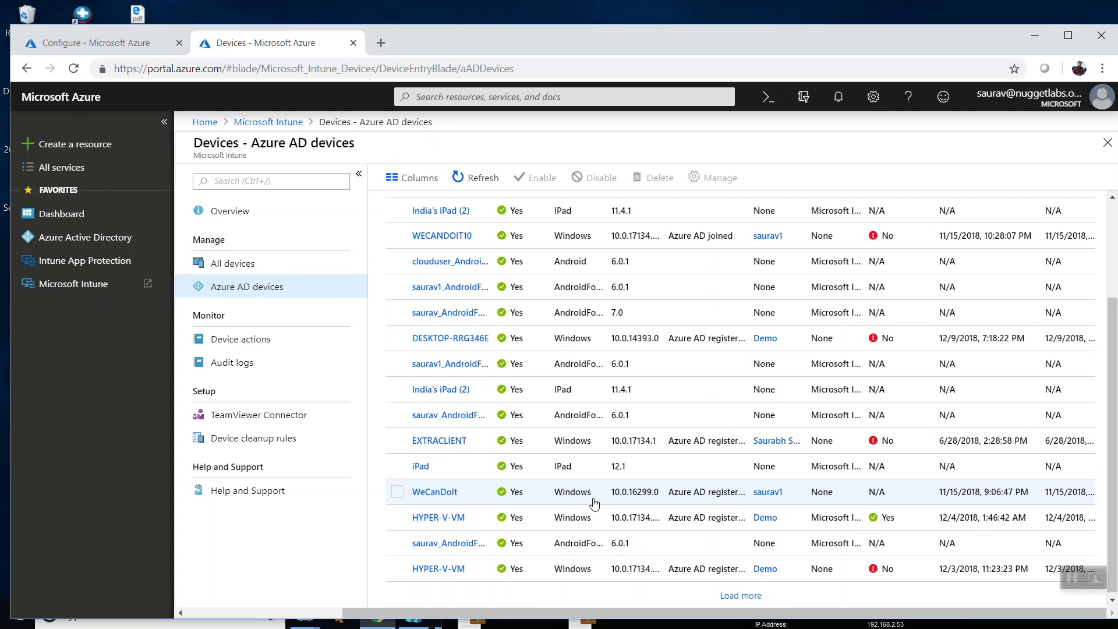
pyautogui.scroll(3, 593, 501)
pyautogui.click(510, 273)
pyautogui.write('c')
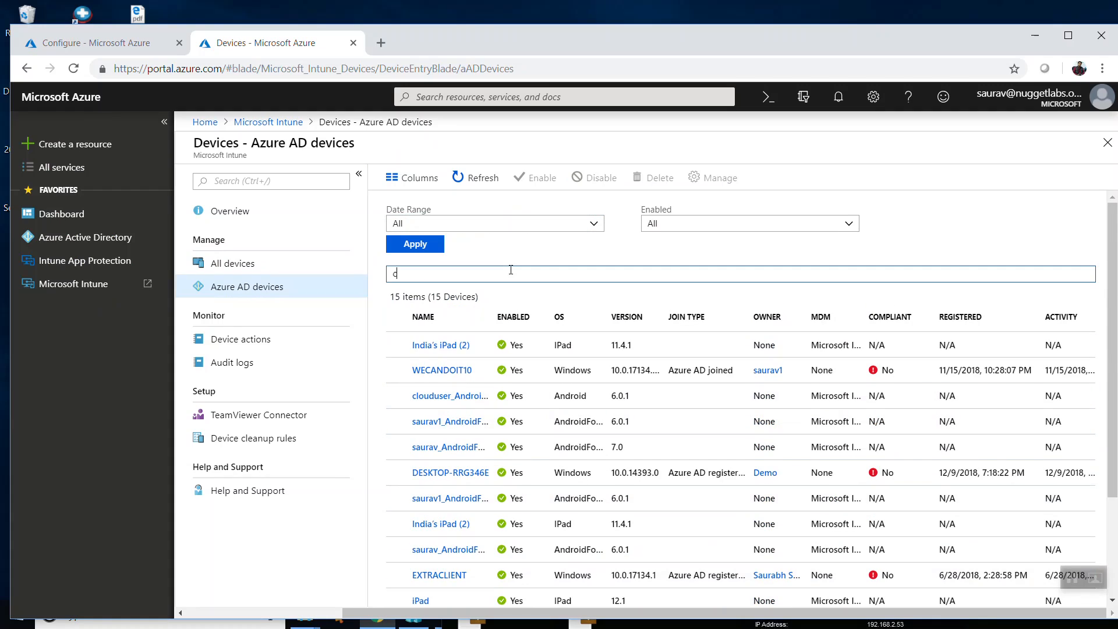
pyautogui.write('lientwd')
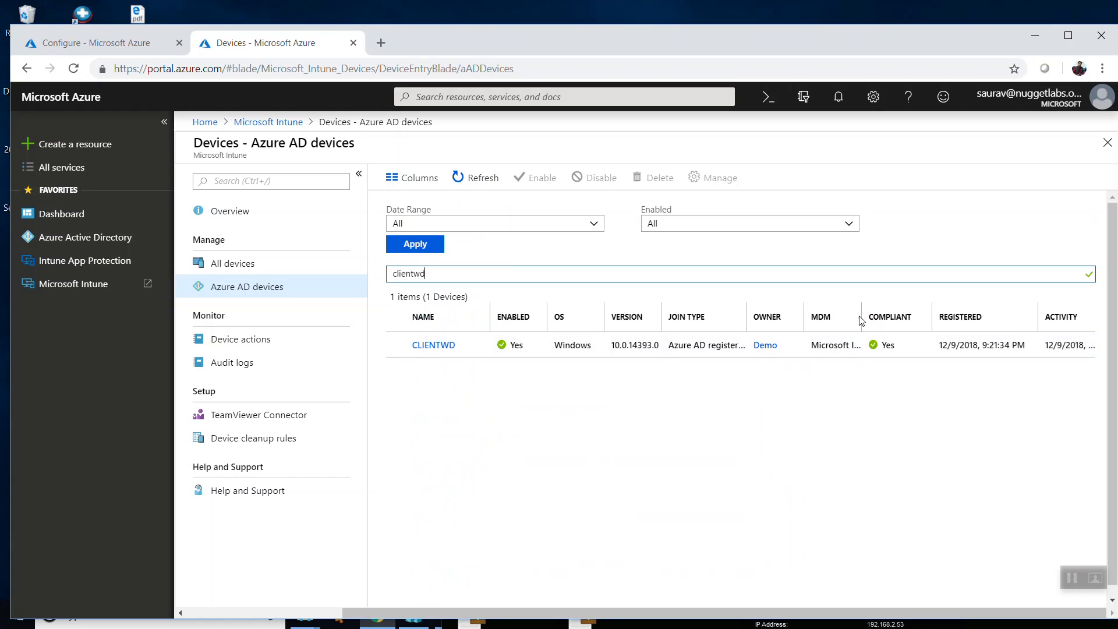
pyautogui.moveTo(862, 316); pyautogui.dragTo(878, 316)
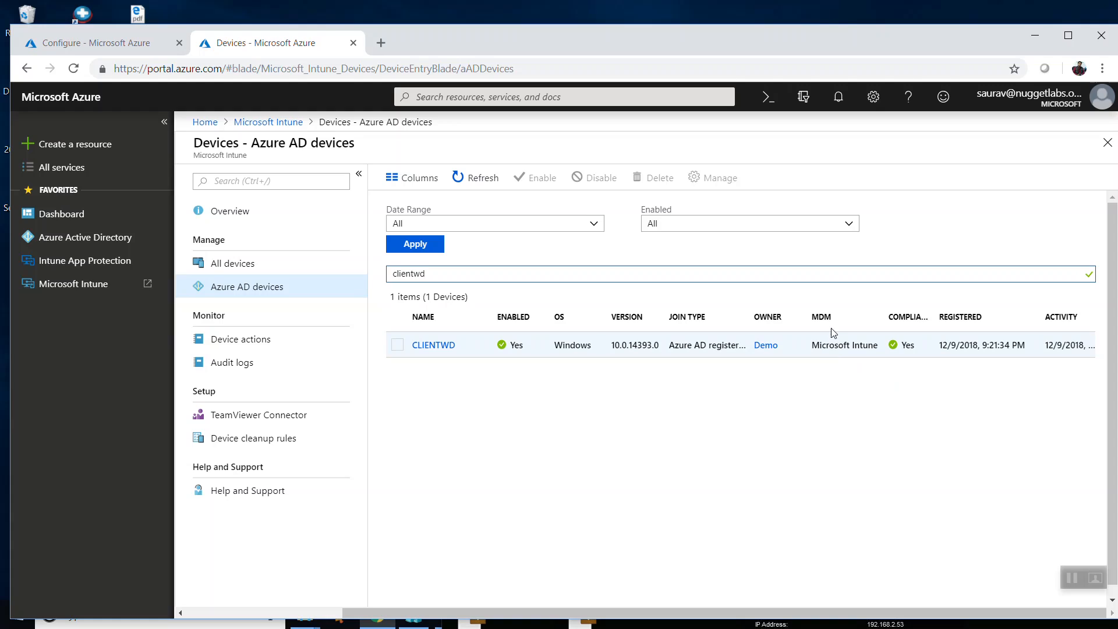
# Open the CLIENTWD device from the list of all devices, start a sync for it, and dismiss the notification.
pyautogui.click(267, 263)
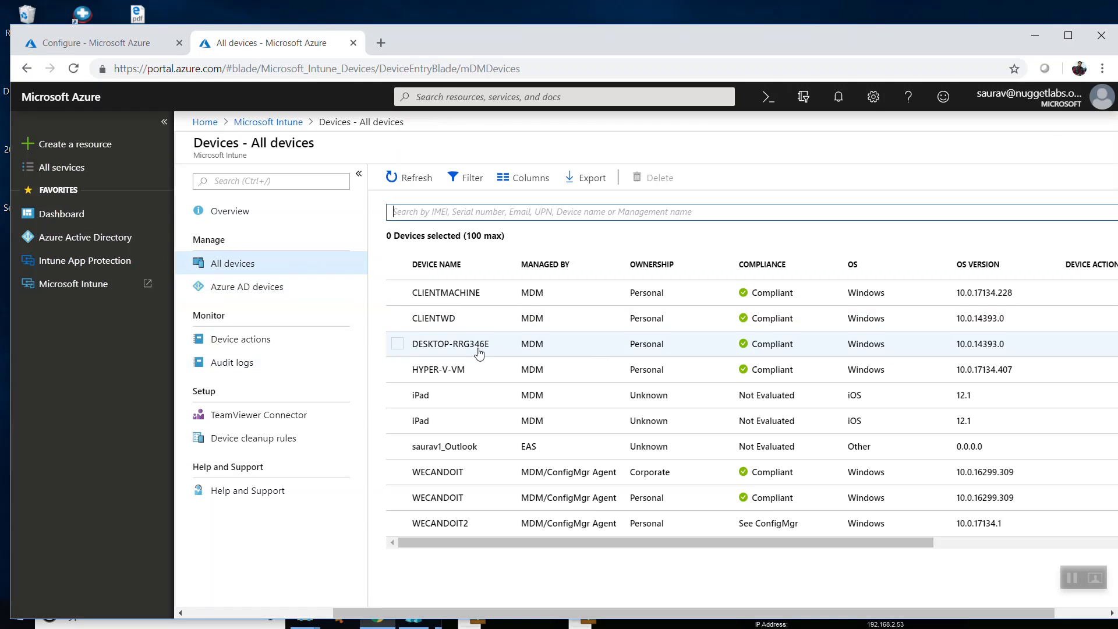
pyautogui.click(447, 320)
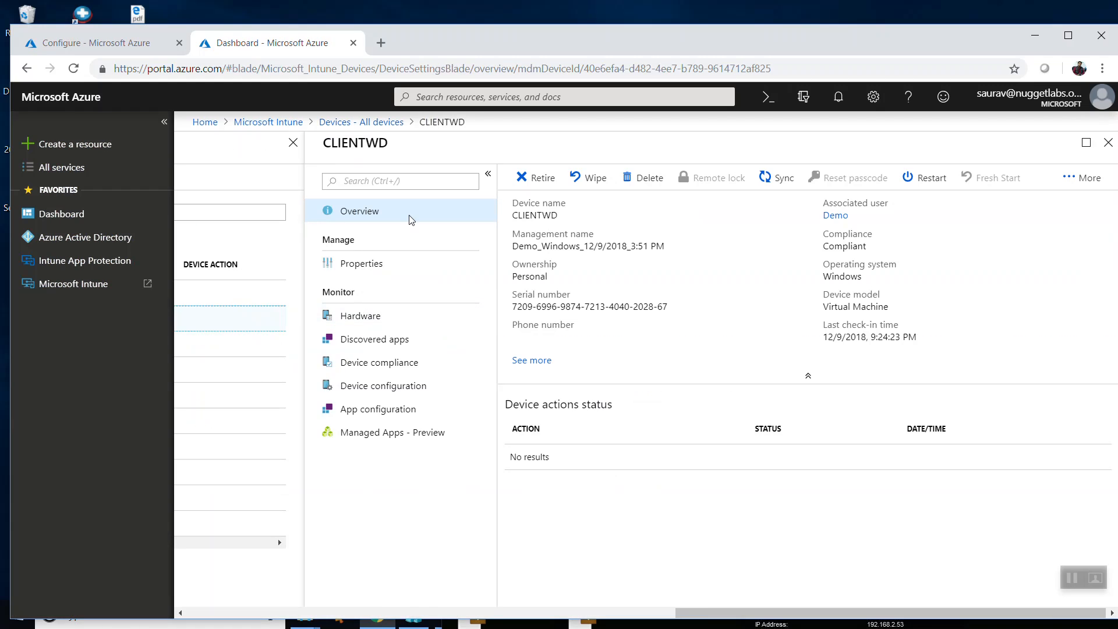
pyautogui.click(767, 180)
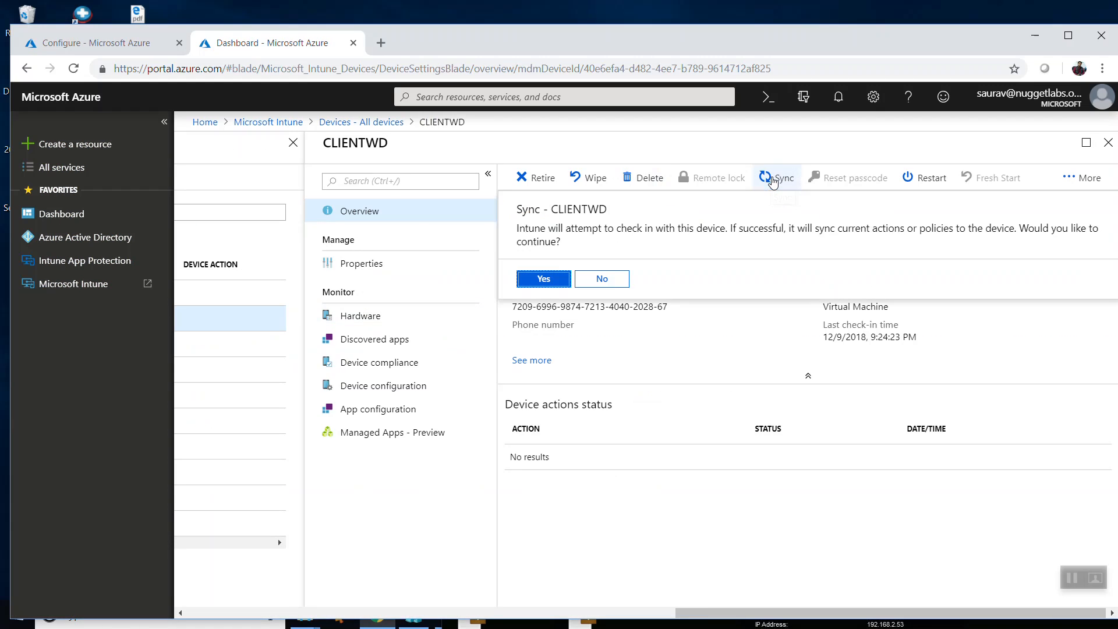
pyautogui.click(545, 280)
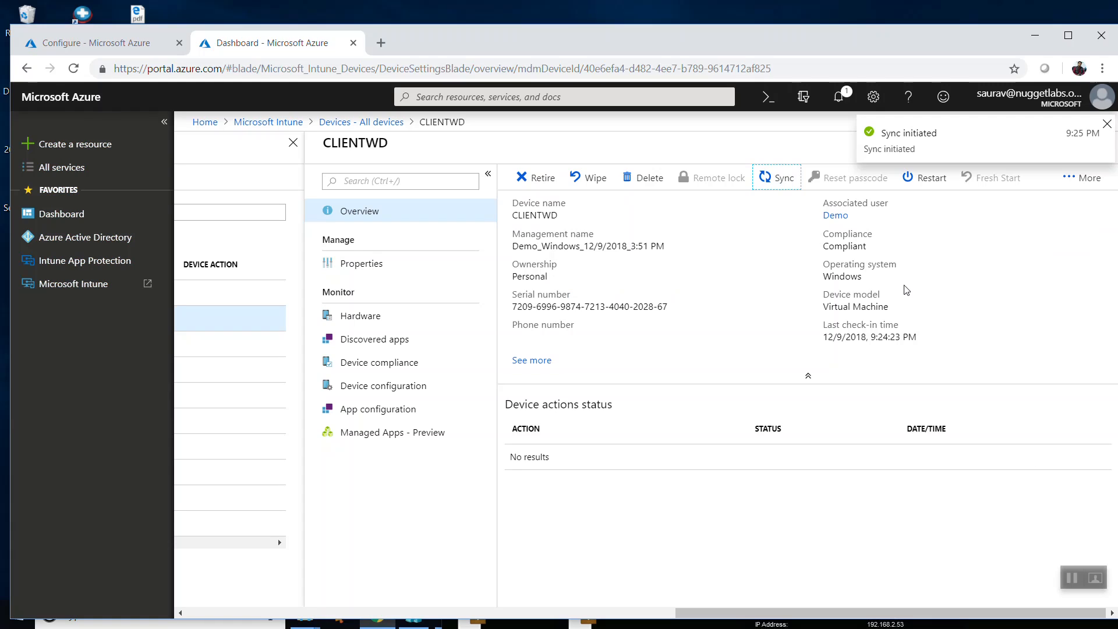
pyautogui.click(1107, 124)
# Switch to the ClientwD virtual machine, finish the account setup, and sync the connected work account from its management info.
pyautogui.click(1040, 38)
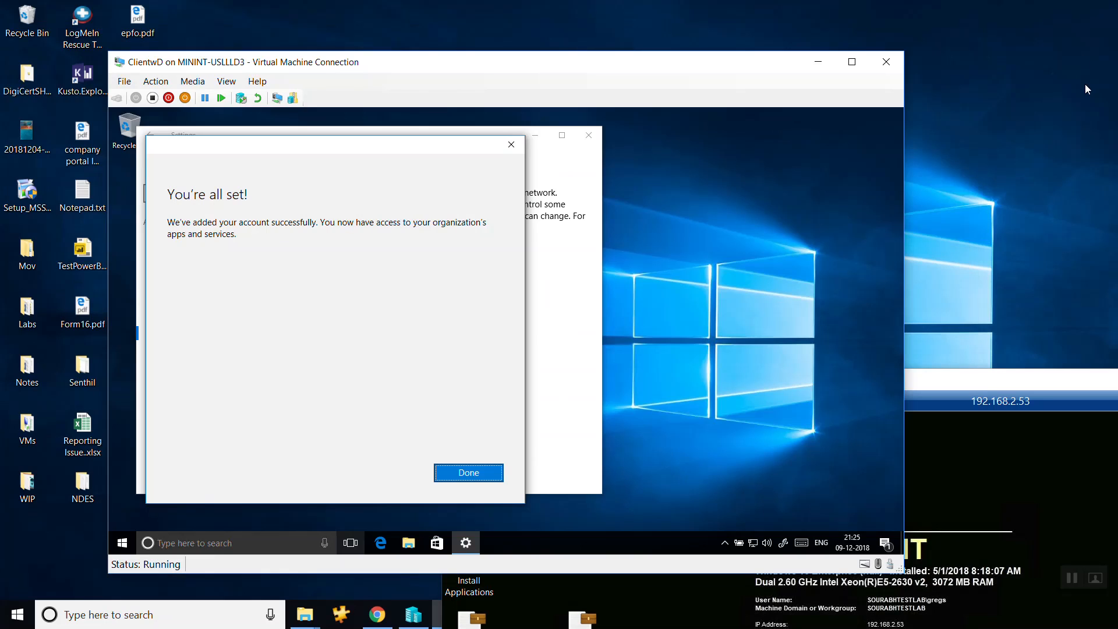
pyautogui.click(456, 476)
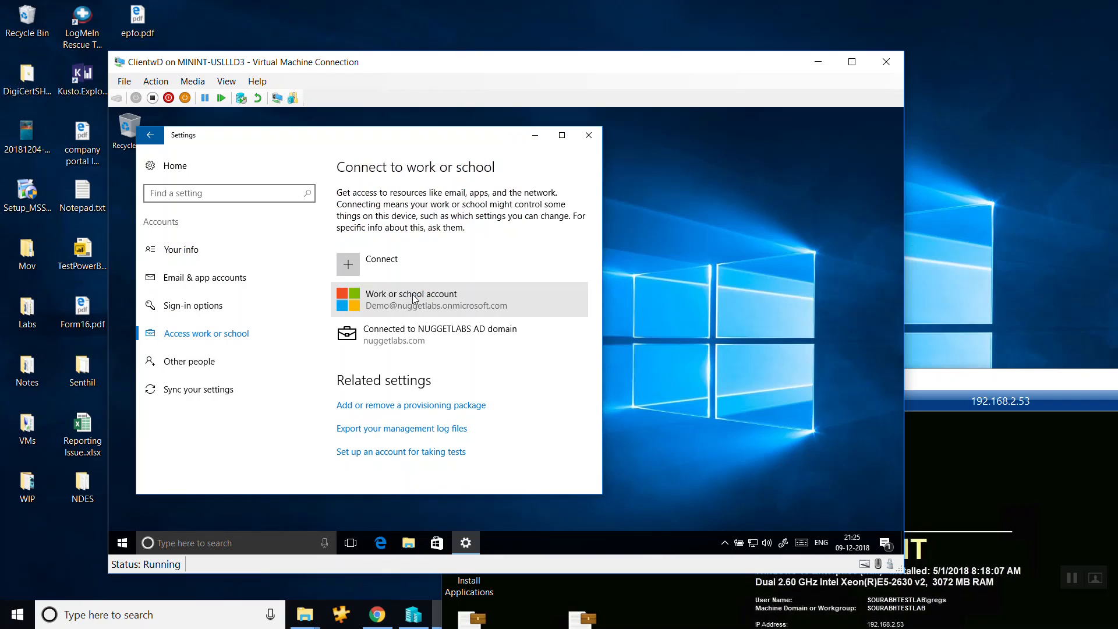
pyautogui.click(442, 308)
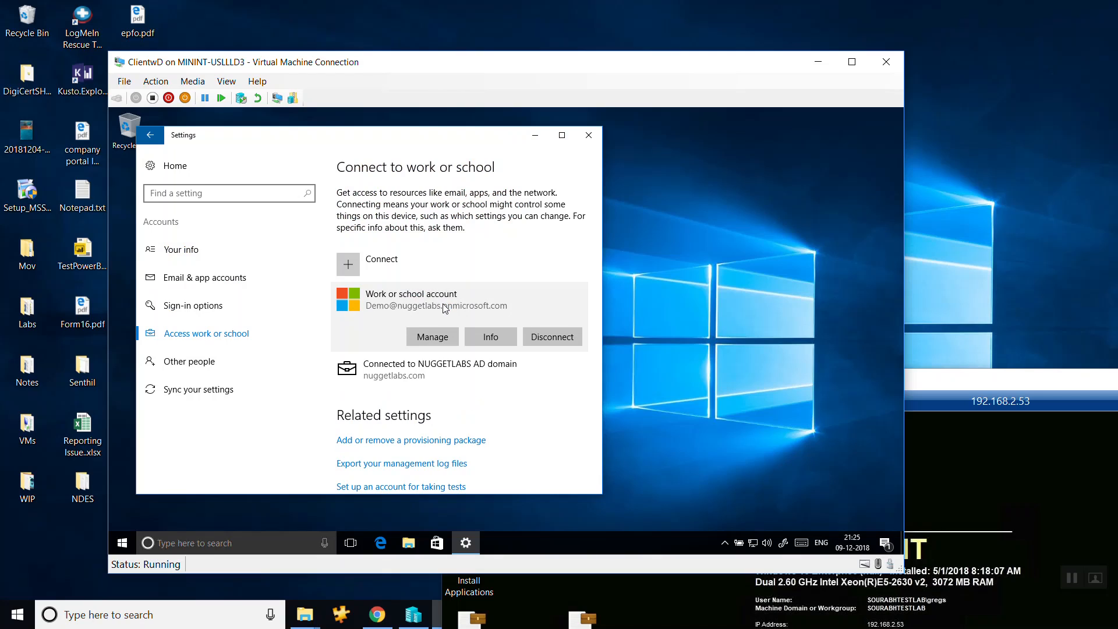
pyautogui.click(506, 339)
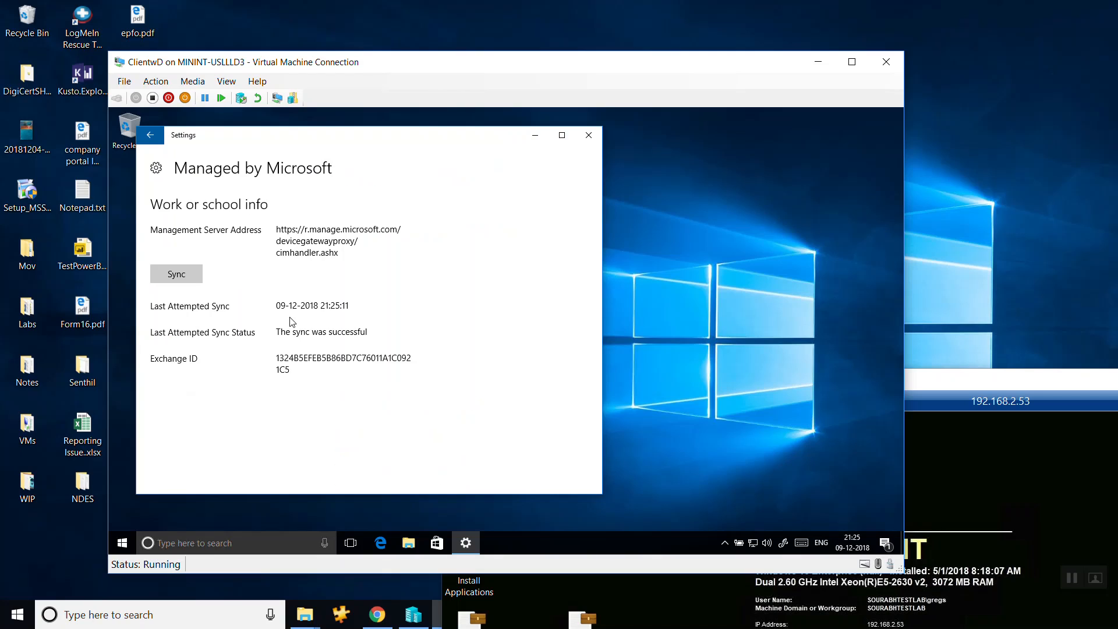
pyautogui.click(177, 274)
pyautogui.click(149, 137)
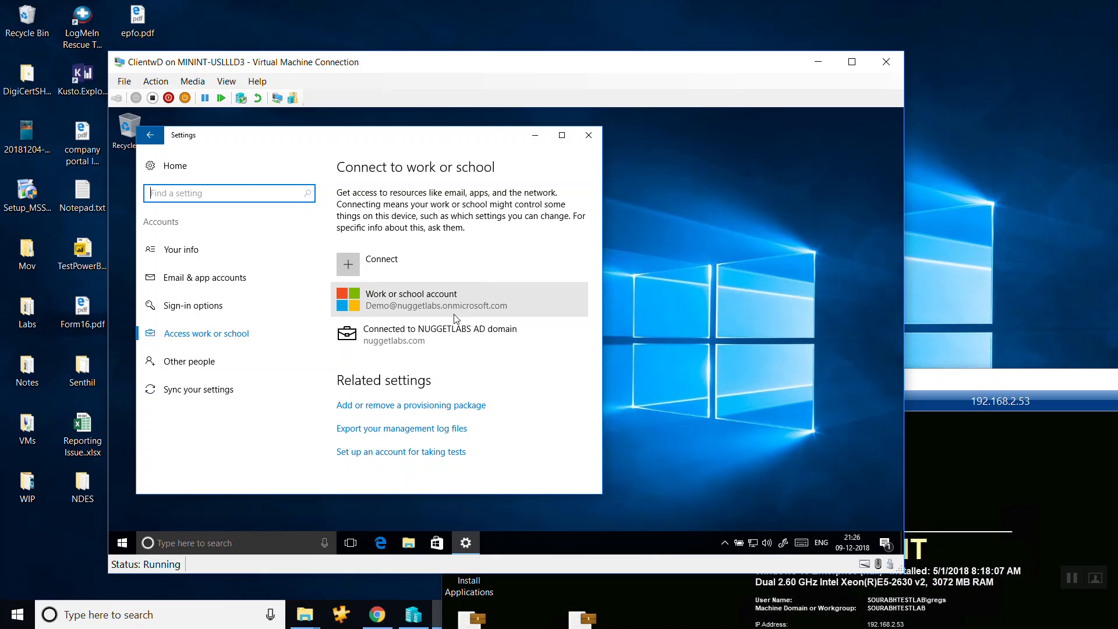
# Reopen the work account's management info, start another sync, and return to the work or school connections.
pyautogui.click(466, 295)
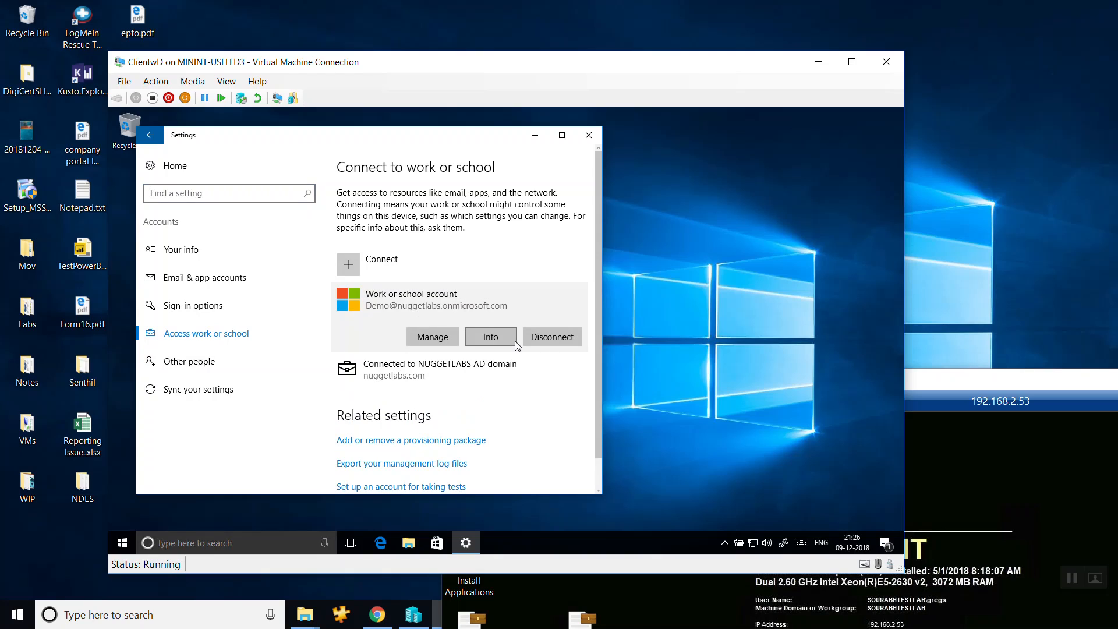
pyautogui.click(490, 338)
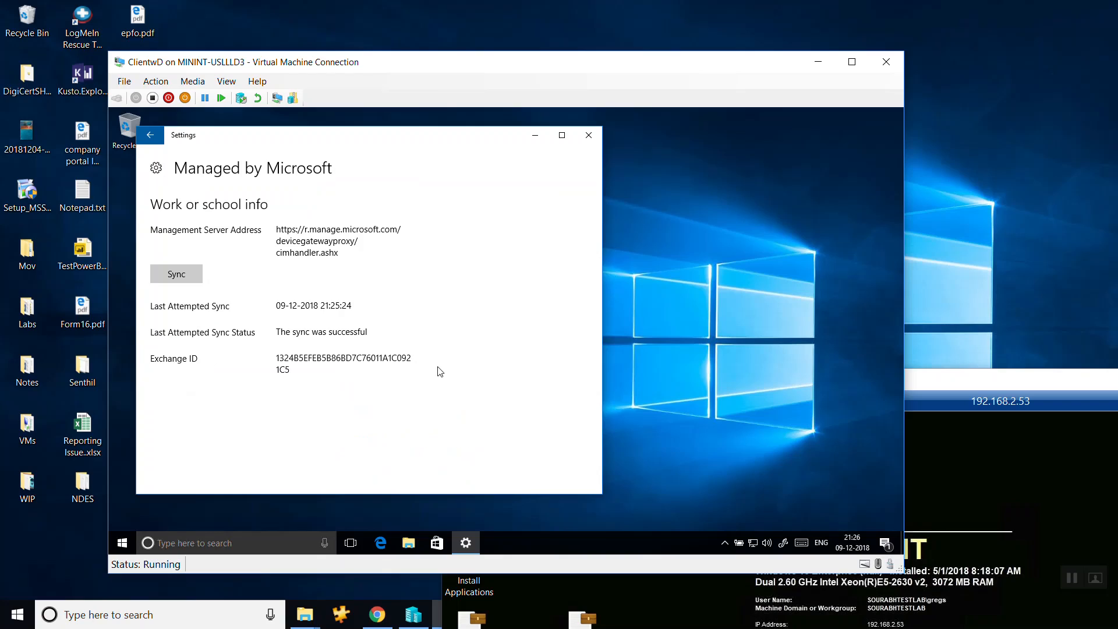
pyautogui.click(179, 277)
pyautogui.click(149, 136)
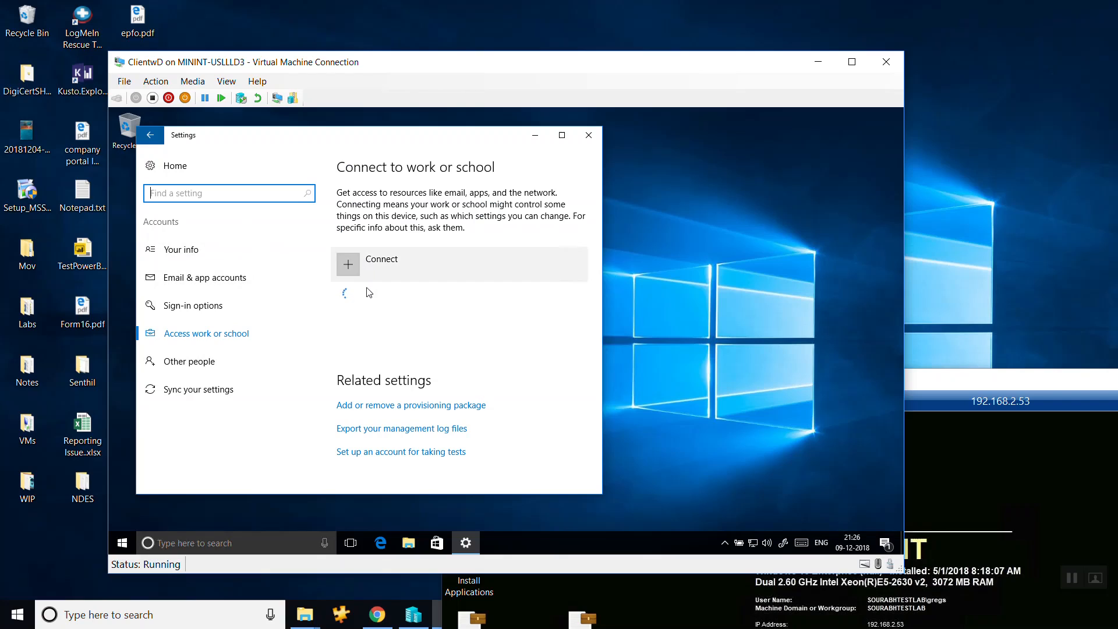
# Open the work account's management page in Microsoft Edge, close the Edge welcome page, and minimize the browser.
pyautogui.click(437, 302)
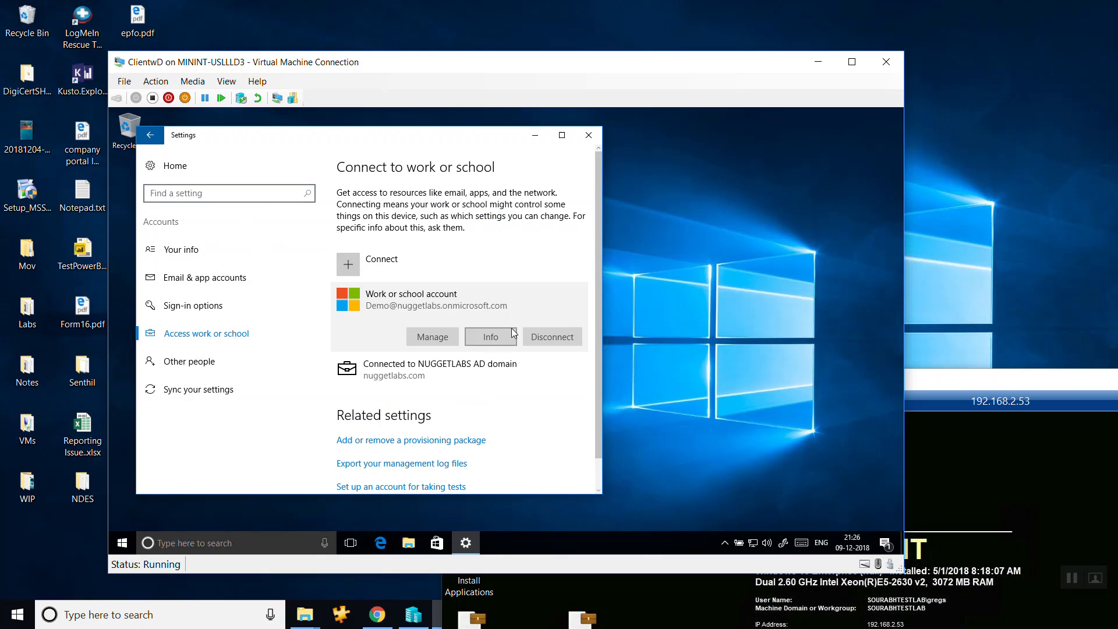
pyautogui.click(432, 337)
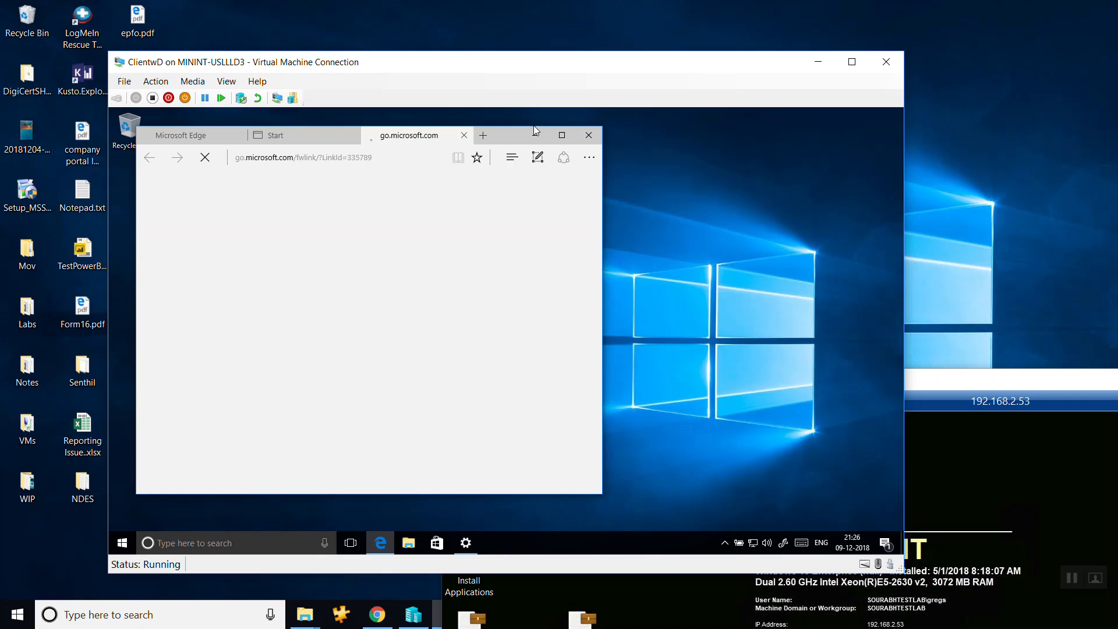
pyautogui.click(204, 137)
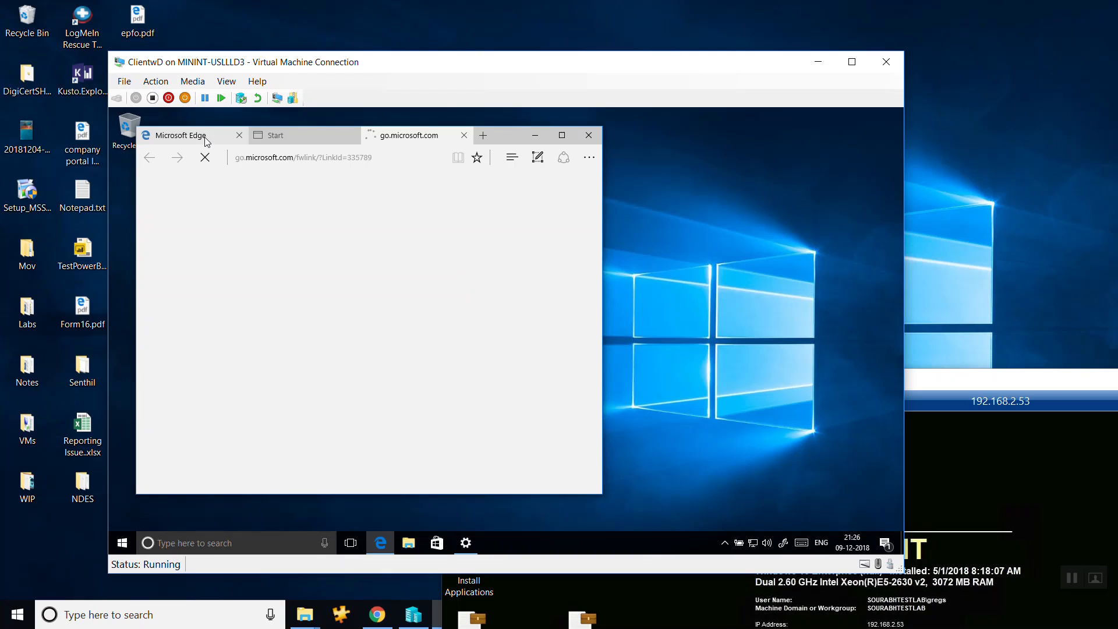
pyautogui.click(238, 136)
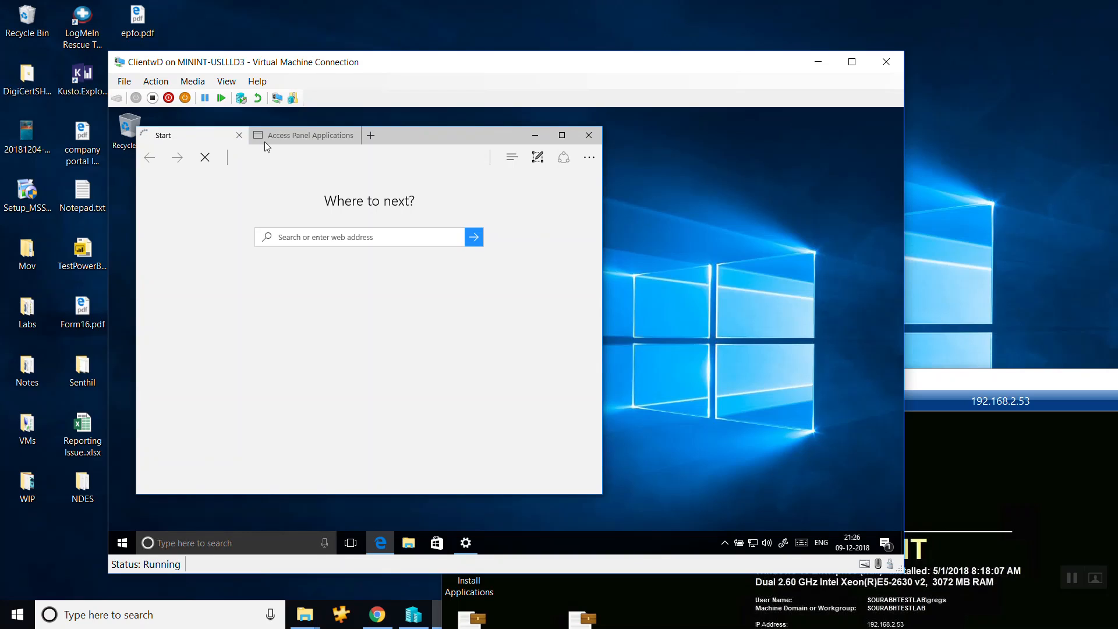
pyautogui.click(536, 135)
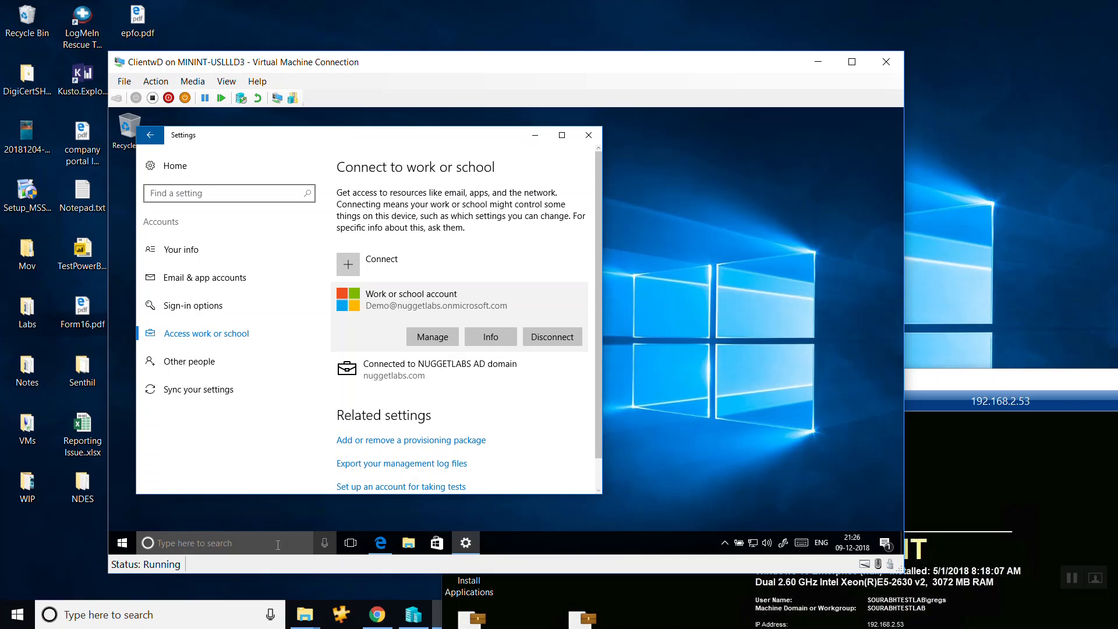
# Search for Notepad in the virtual machine, open it, and write "This is a Test of WIP" in the new document.
pyautogui.click(120, 546)
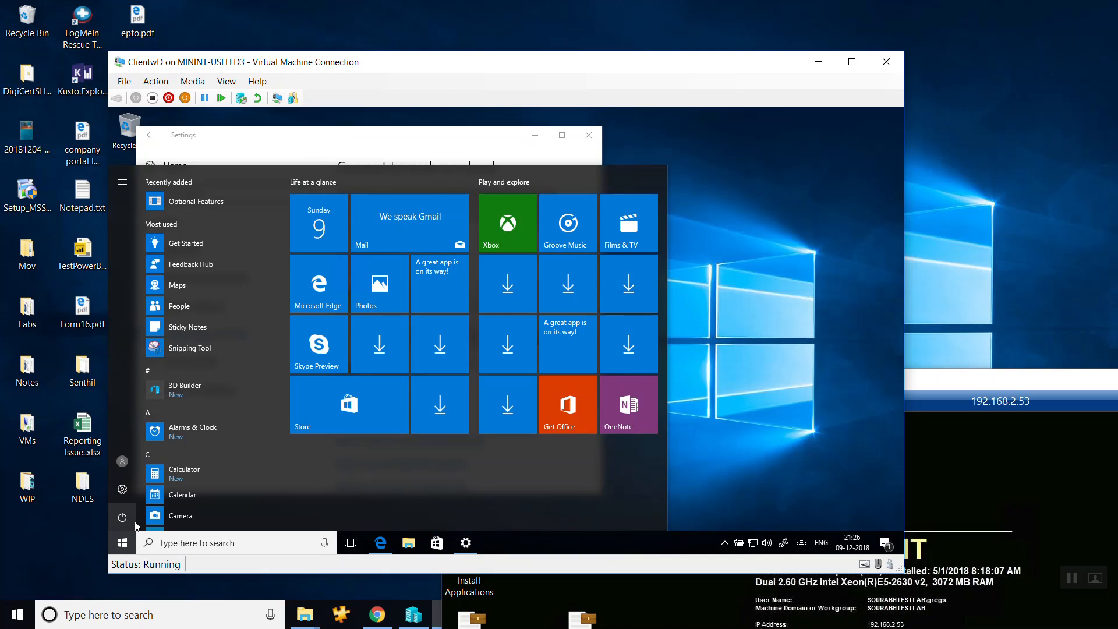
pyautogui.click(181, 546)
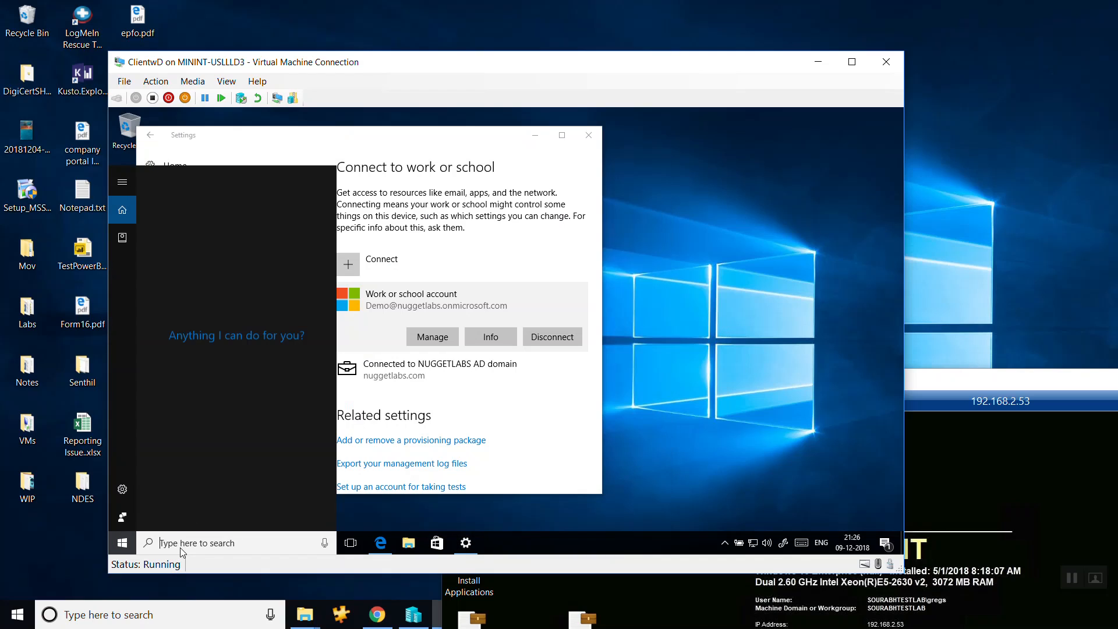
pyautogui.write('notepad')
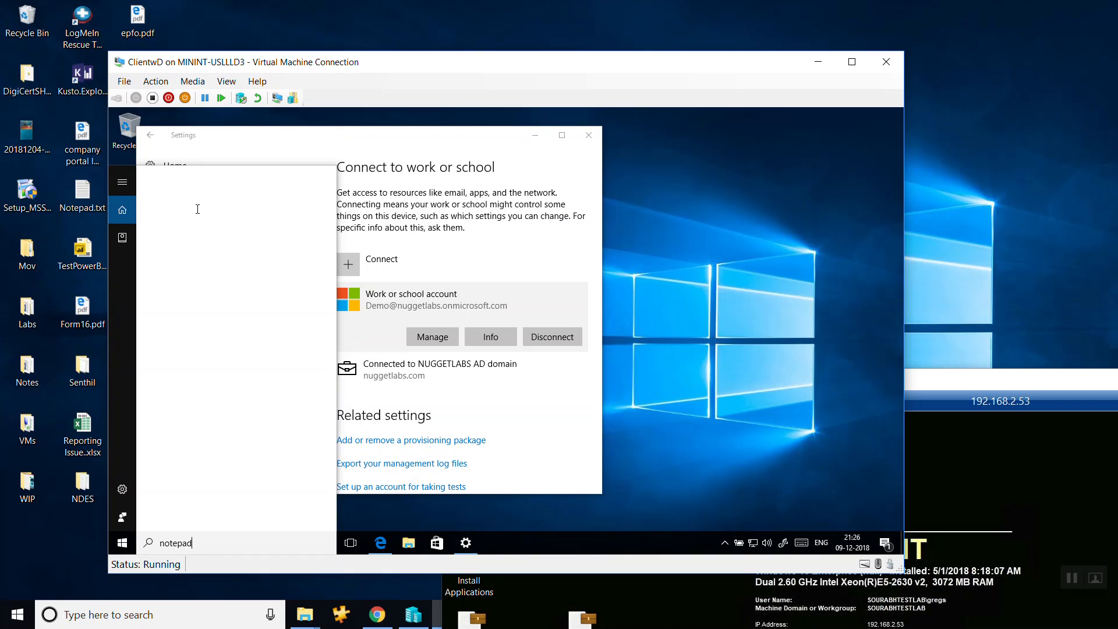
pyautogui.click(226, 233)
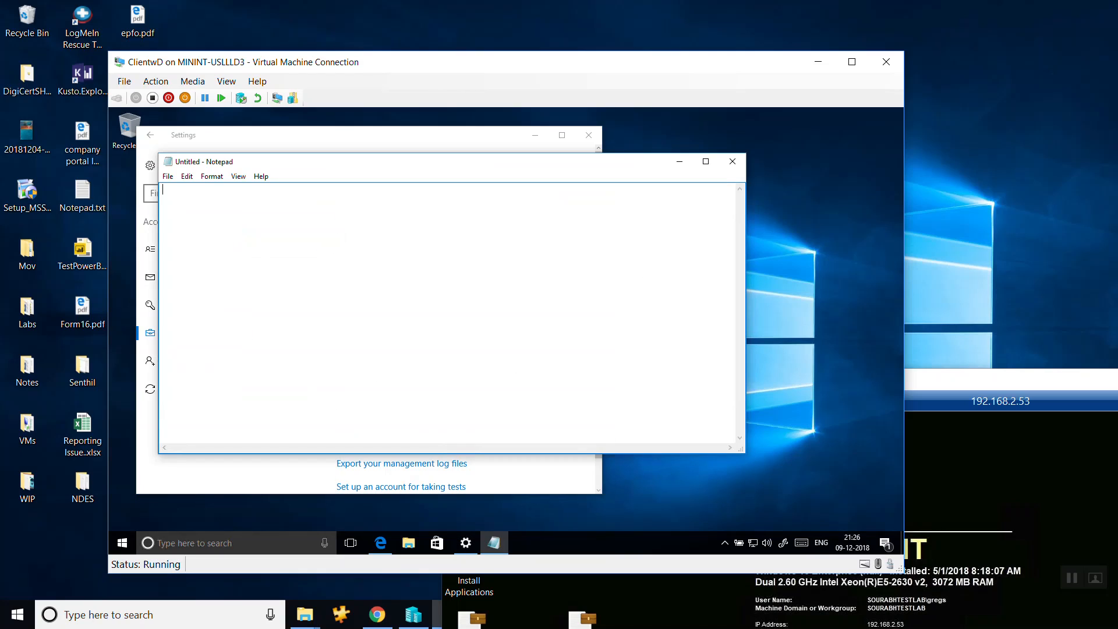
pyautogui.write('This is a Test of WIP')
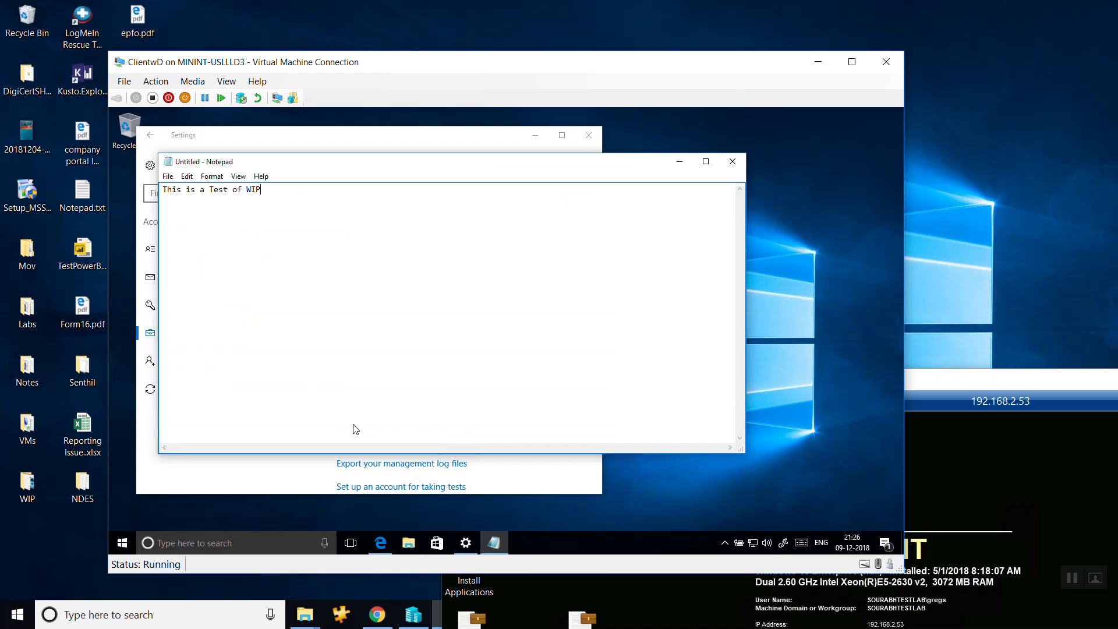
# Save the note to the Desktop as "Work Protected" with Work (nuggetlabs.onmicrosoft.com) file ownership, and close Notepad.
pyautogui.hotkey('ctrl', 's')
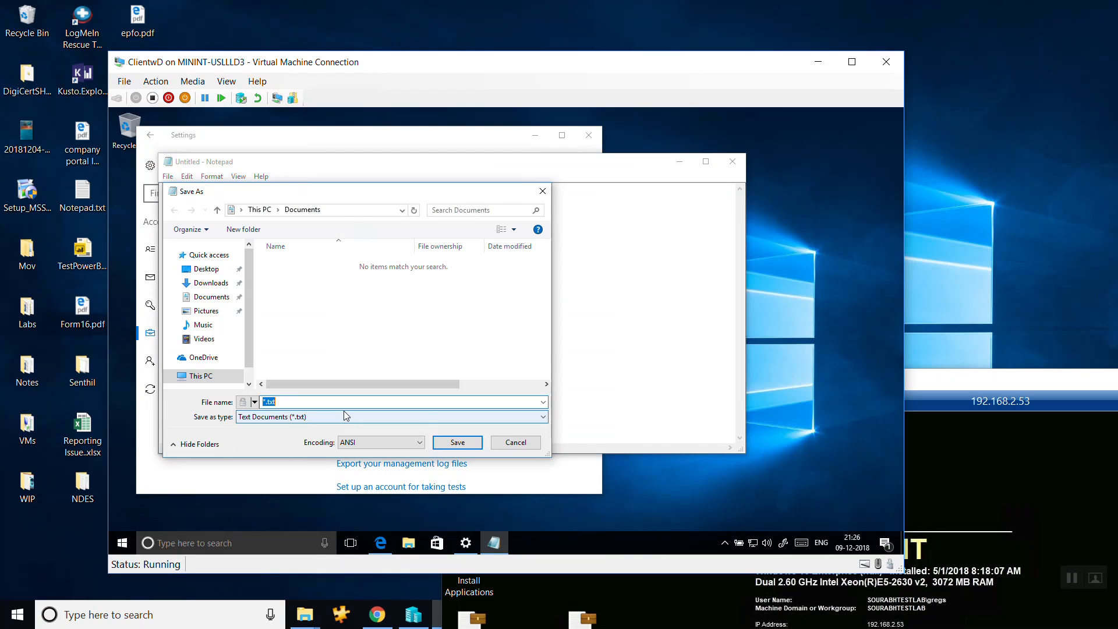
pyautogui.click(256, 402)
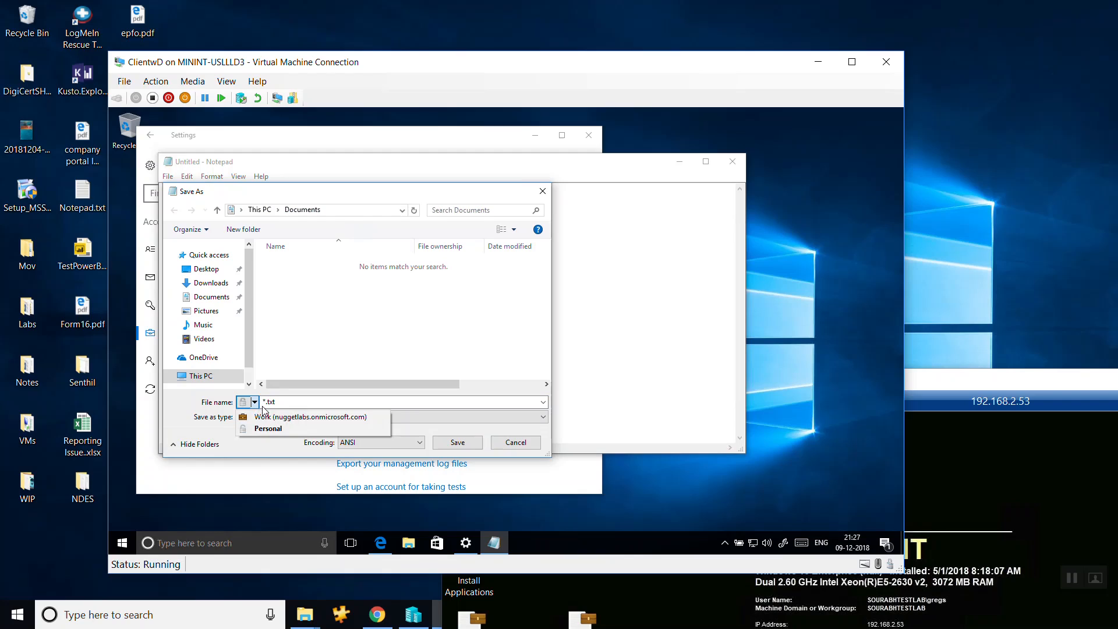
pyautogui.click(285, 411)
pyautogui.click(206, 269)
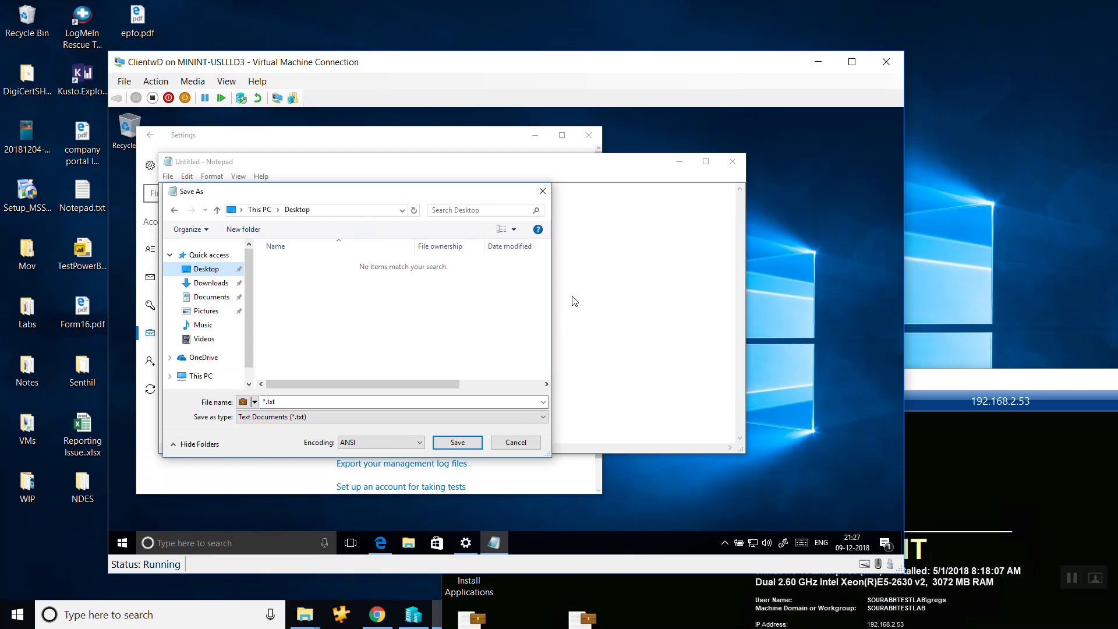
pyautogui.click(254, 401)
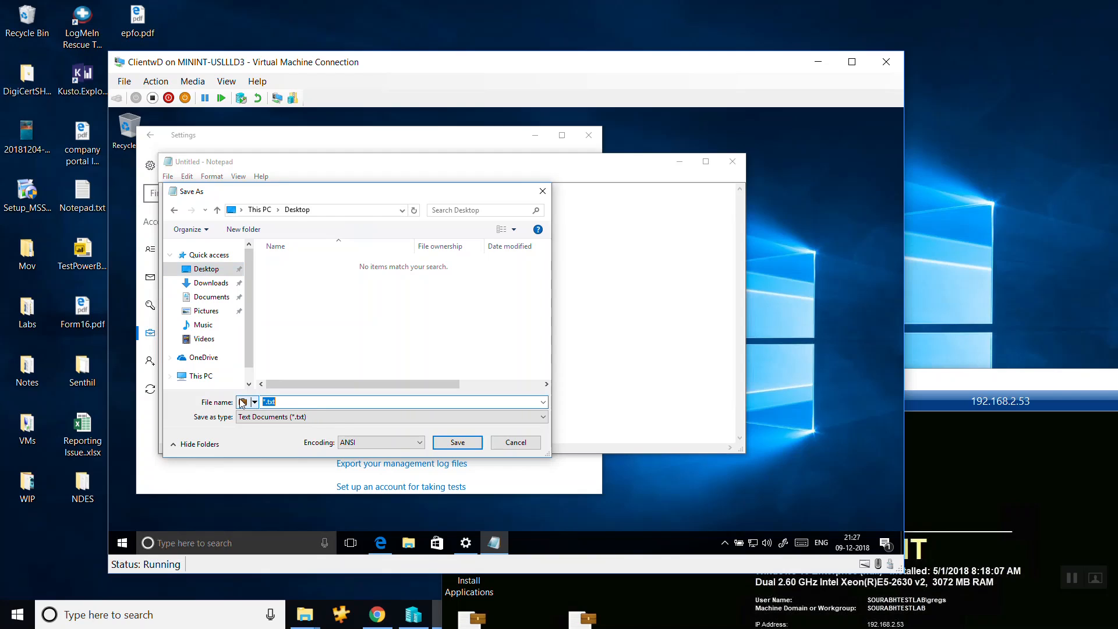
pyautogui.write('Work Protected')
pyautogui.click(444, 446)
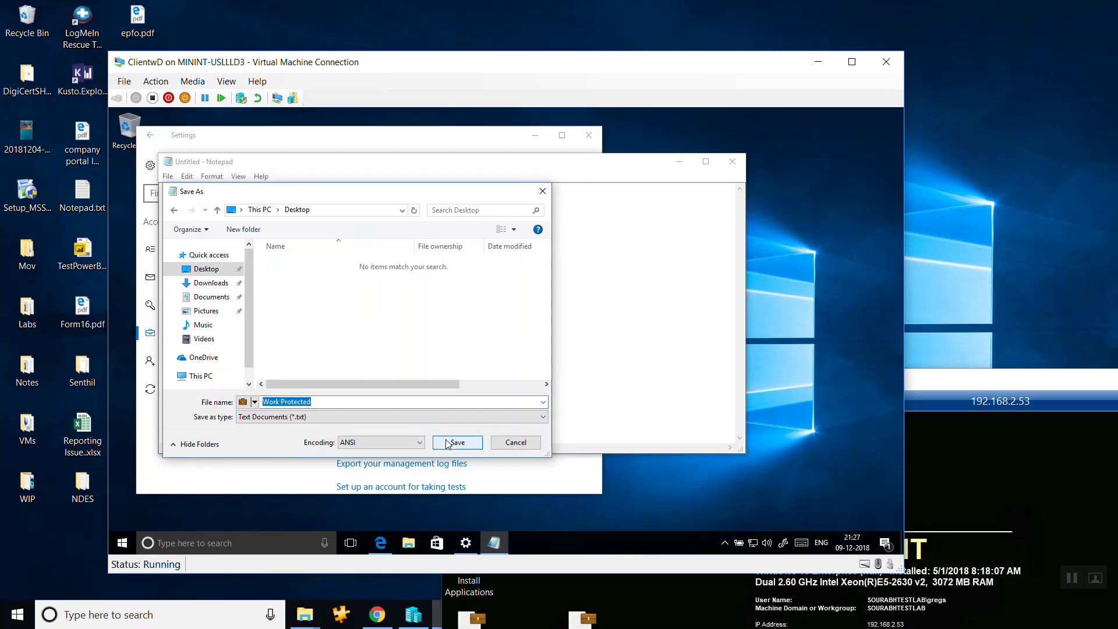
pyautogui.click(732, 163)
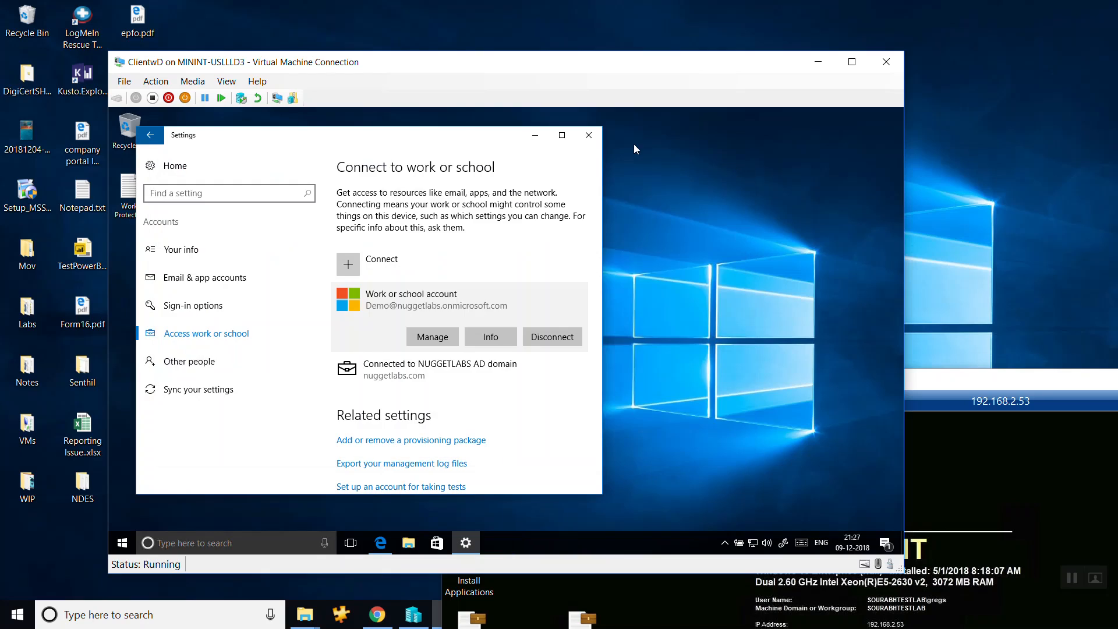
# Minimize Settings, search for Notepad in the virtual machine, open it, and write "Personal" in the new document.
pyautogui.click(536, 136)
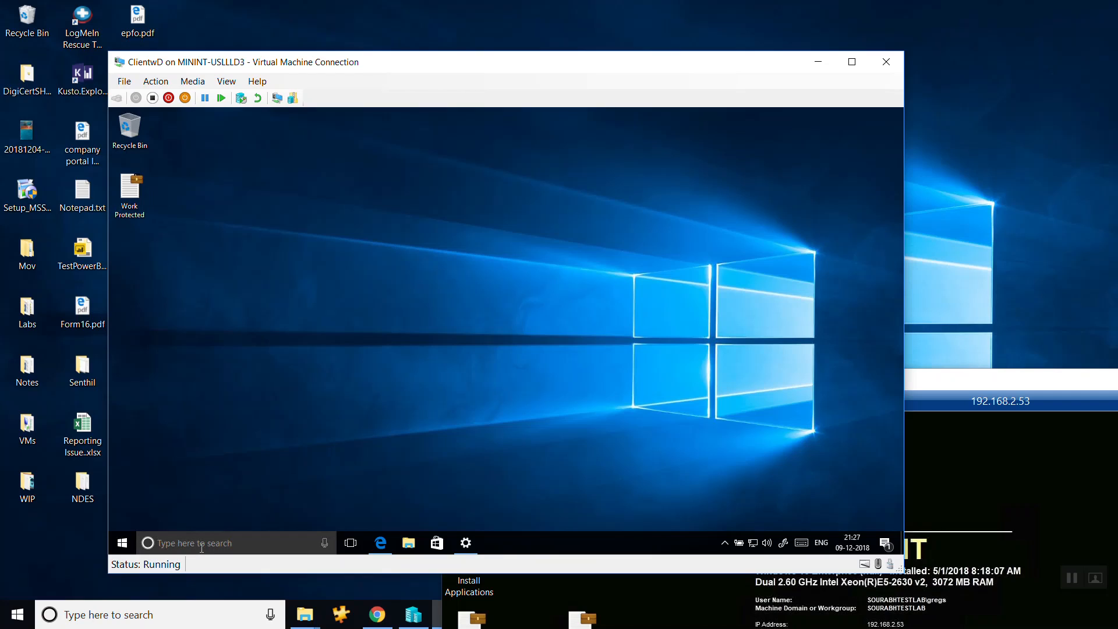
pyautogui.click(201, 547)
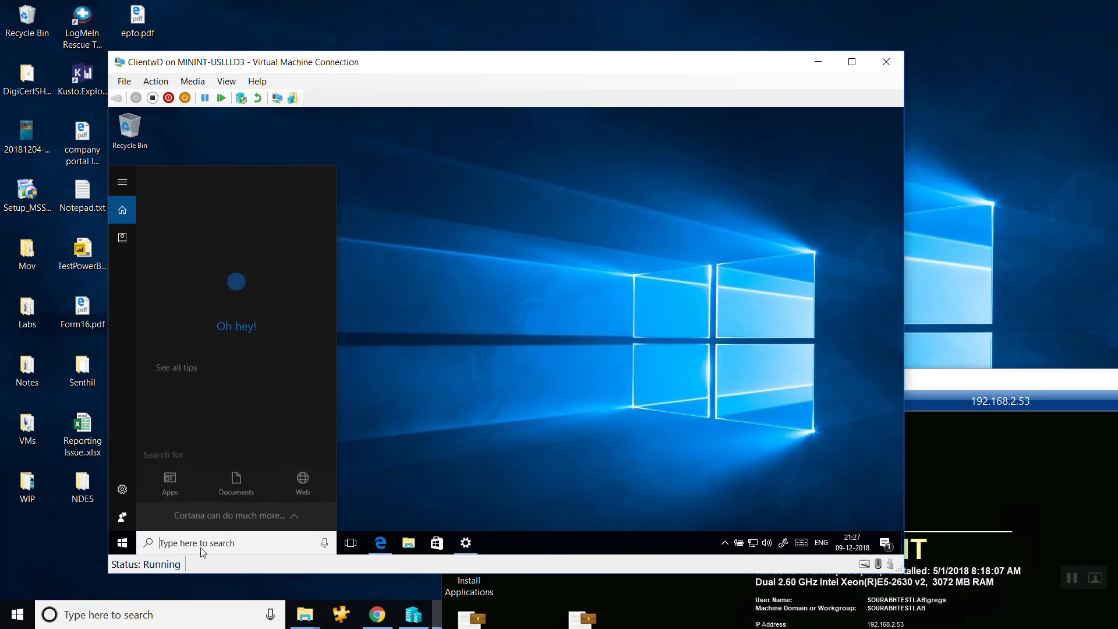
pyautogui.write('notepad')
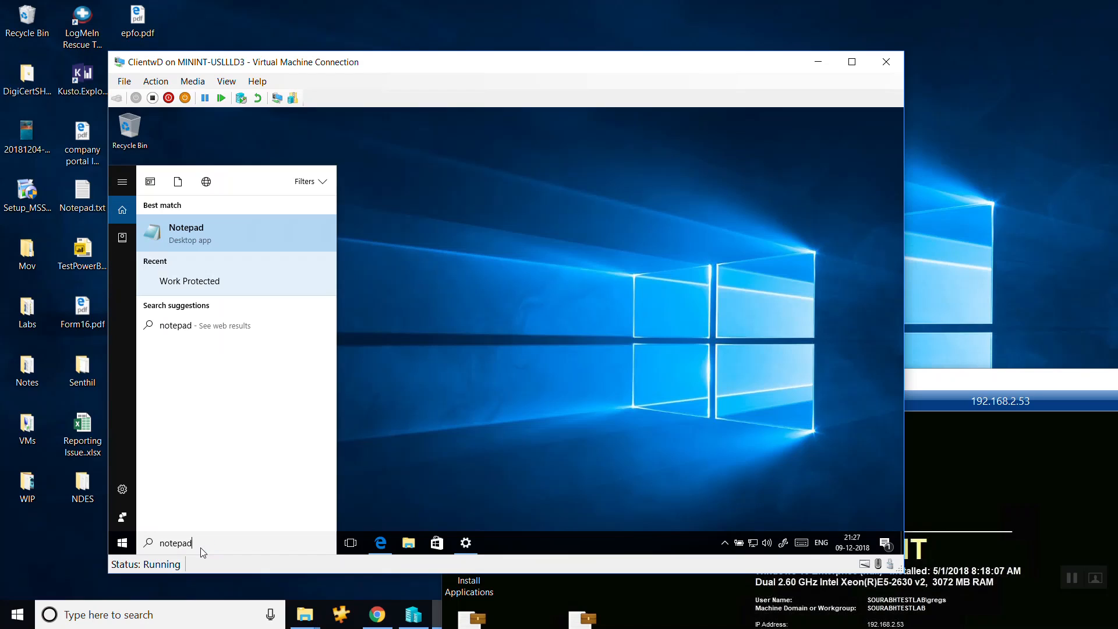
pyautogui.press('Return')
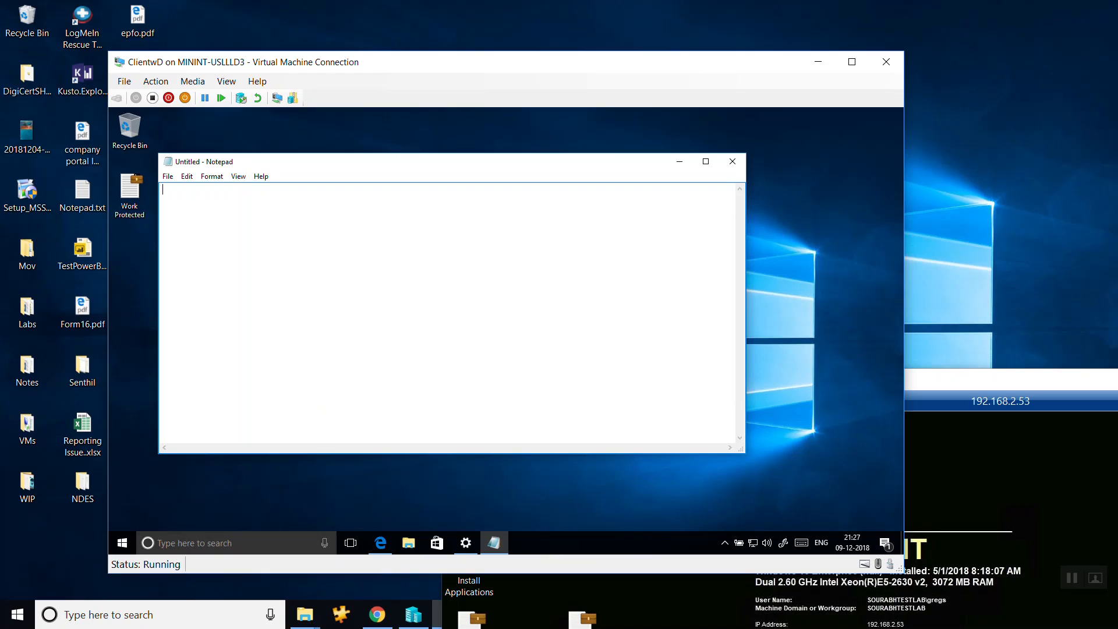
pyautogui.write('Personal')
# Save the note to the Desktop as "Personal Doc".
pyautogui.hotkey('ctrl', 's')
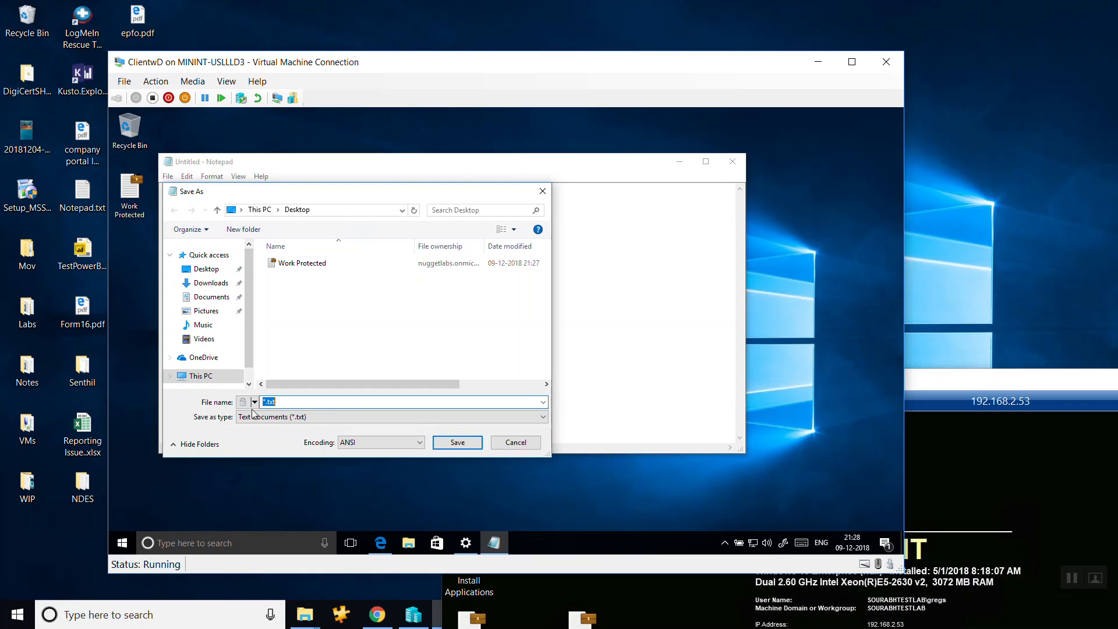
pyautogui.write('Personal D')
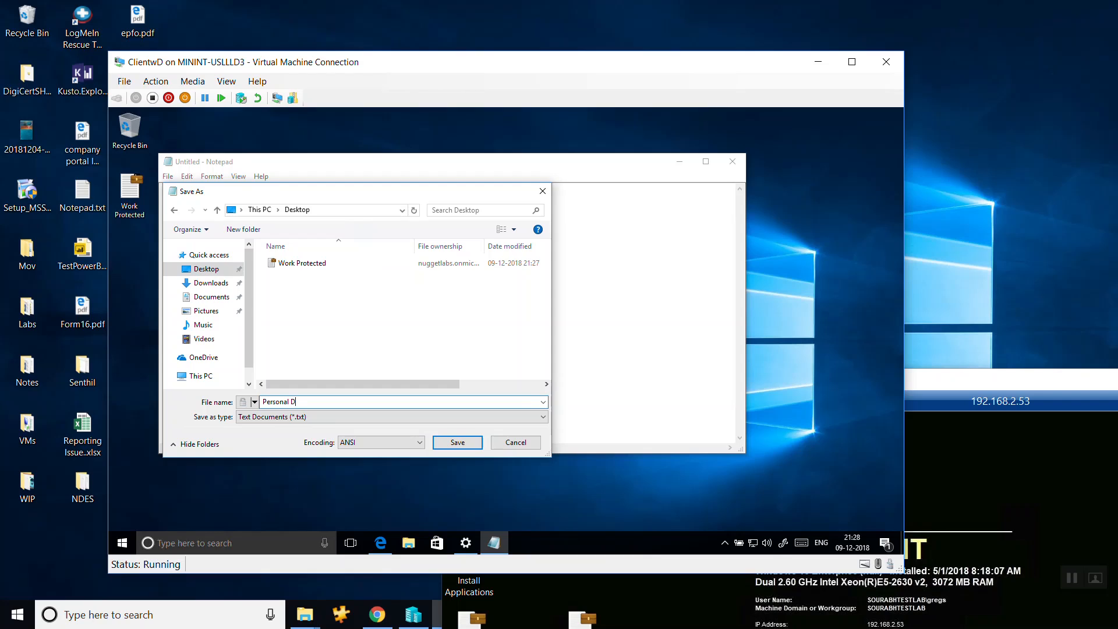
pyautogui.write('oc')
pyautogui.click(457, 442)
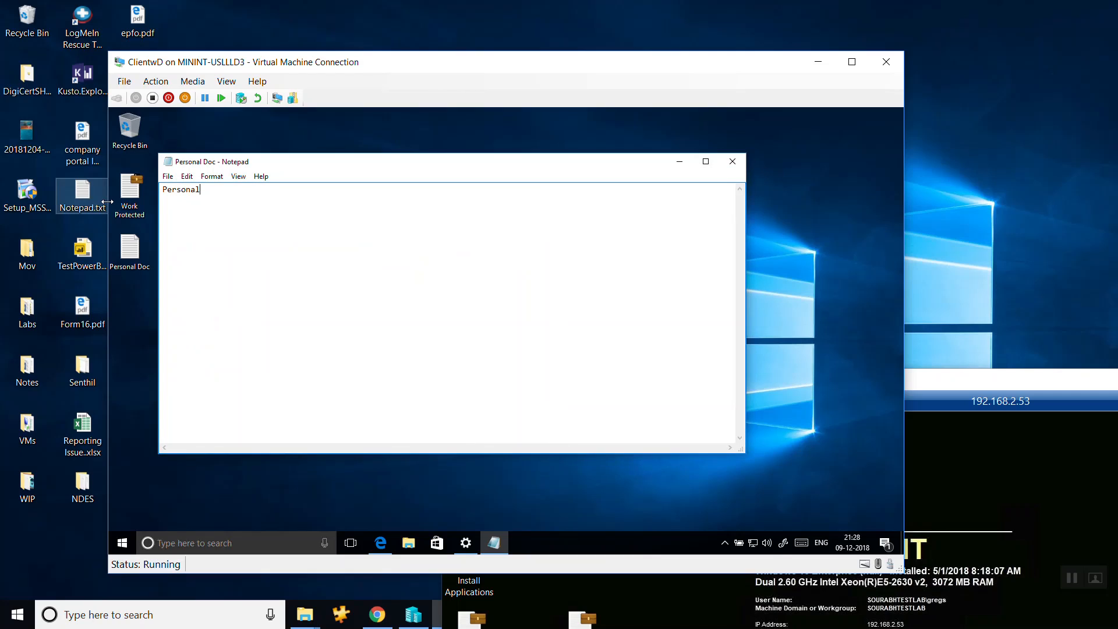
# Open the Work Protected note from the virtual machine's desktop and add a line for "Editing Line 1" below the existing text.
pyautogui.click(135, 201)
pyautogui.doubleClick(136, 200)
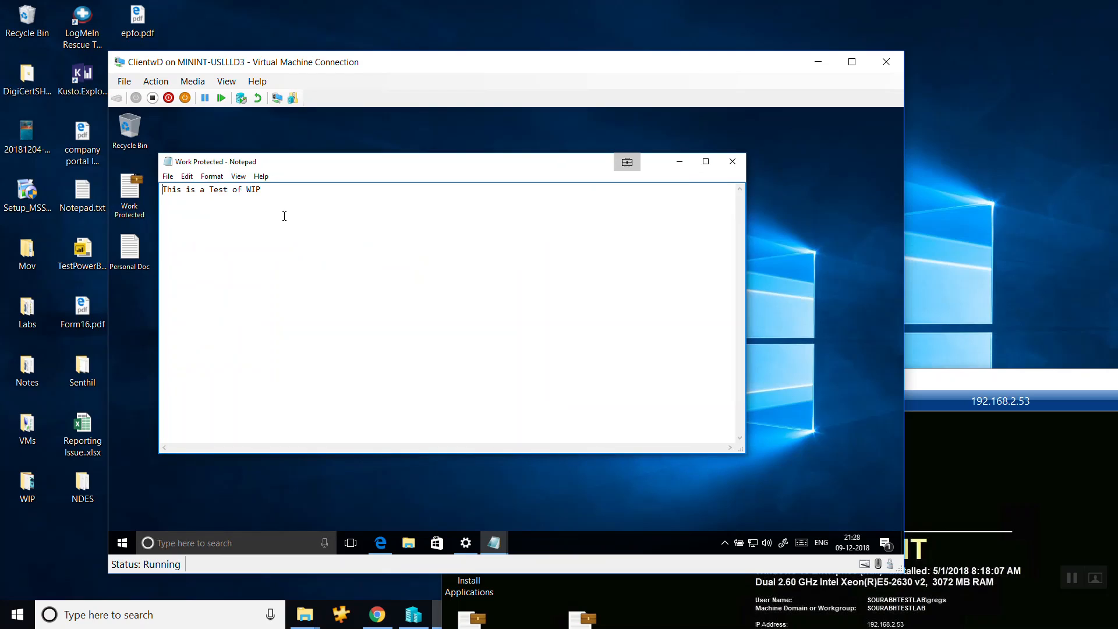
pyautogui.press('Return')
pyautogui.write('D')
pyautogui.press('BackSpace')
pyautogui.write('Editing lIne 1')
pyautogui.press('BackSpace')
pyautogui.press('BackSpace')
pyautogui.press('BackSpace')
pyautogui.press('BackSpace')
pyautogui.press('BackSpace')
pyautogui.press('BackSpace')
pyautogui.write('Kine 1')
# Add "Line 2" as the third line of Work Protected and correct the typo so the second line reads "Editing Line 1".
pyautogui.press('Return')
pyautogui.write('Line 2')
pyautogui.click(204, 200)
pyautogui.press('BackSpace')
pyautogui.write('L')
# Copy all the Work Protected text, paste it below "Personal" in Personal Doc, and change the content's ownership to personal.
pyautogui.moveTo(205, 212); pyautogui.dragTo(160, 192)
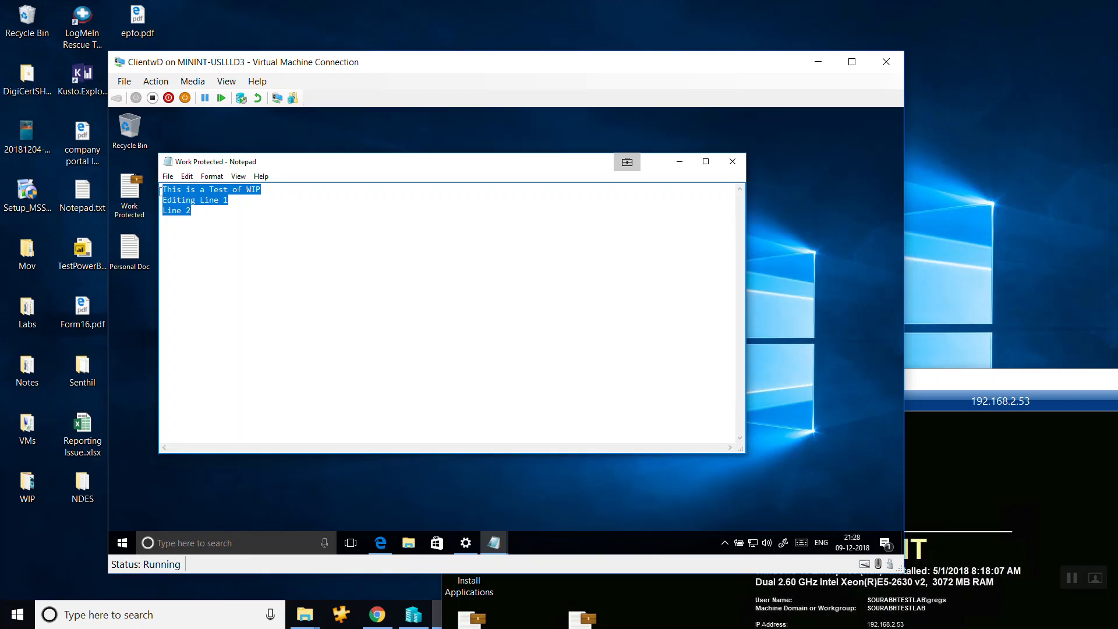
pyautogui.doubleClick(129, 249)
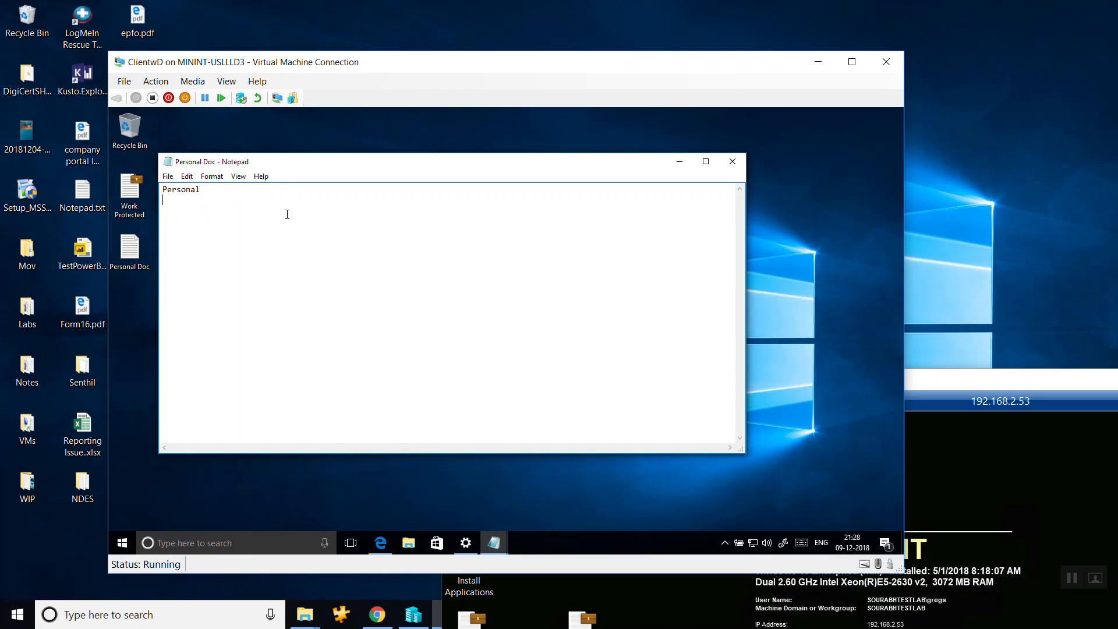
pyautogui.hotkey('ctrl', 'v')
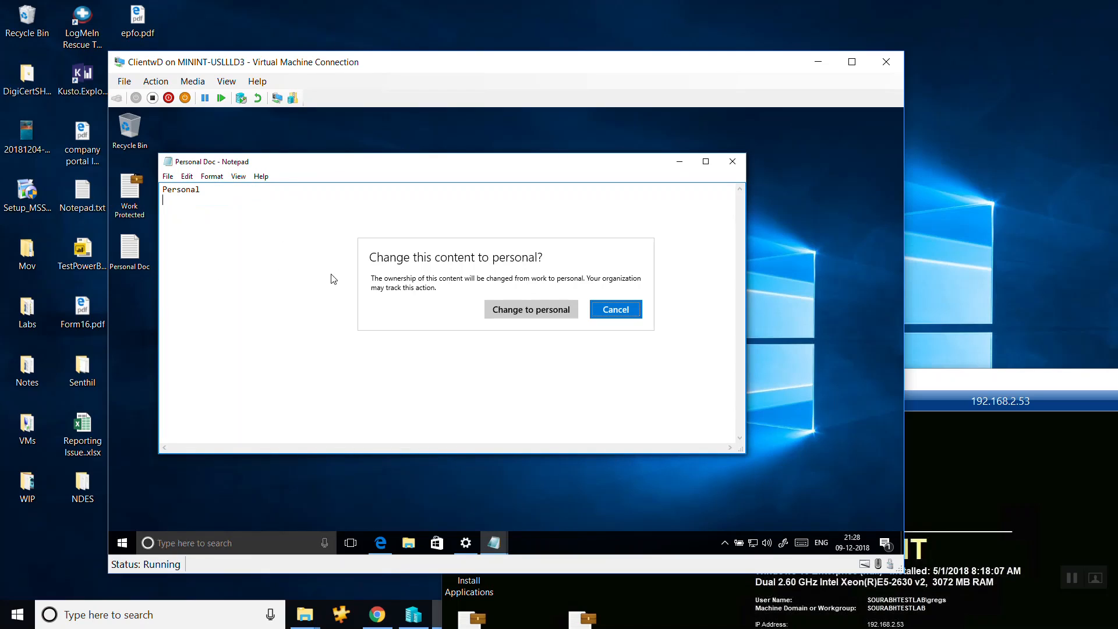
pyautogui.click(529, 310)
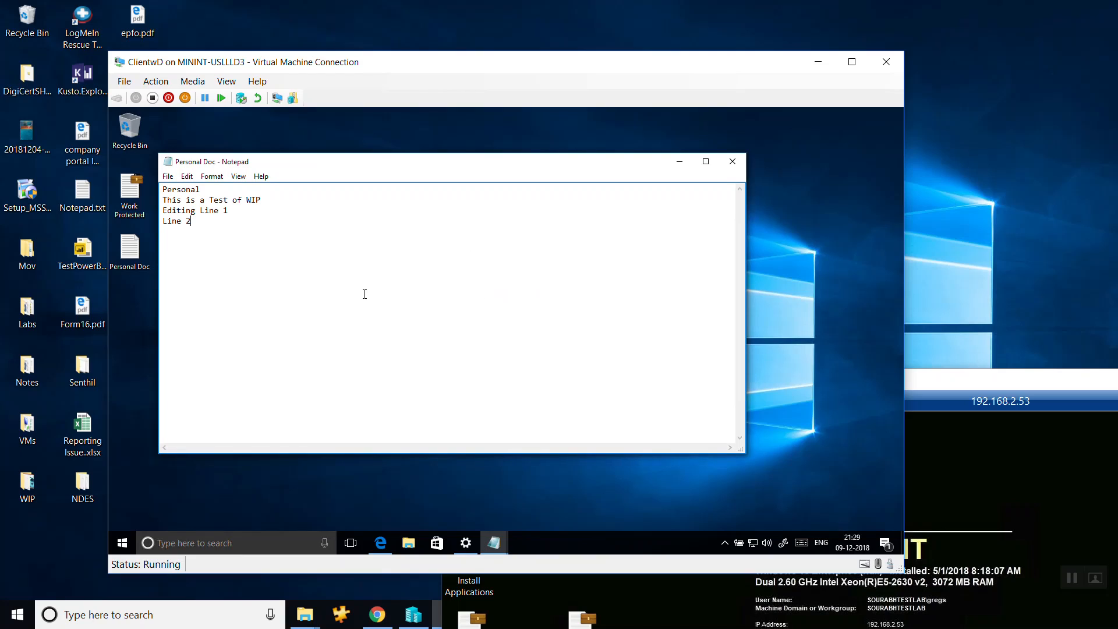
# Start Task Manager, compare the ownership of Work Protected and Personal Doc in File Explorer's recent files, and minimize File Explorer.
pyautogui.rightClick(560, 537)
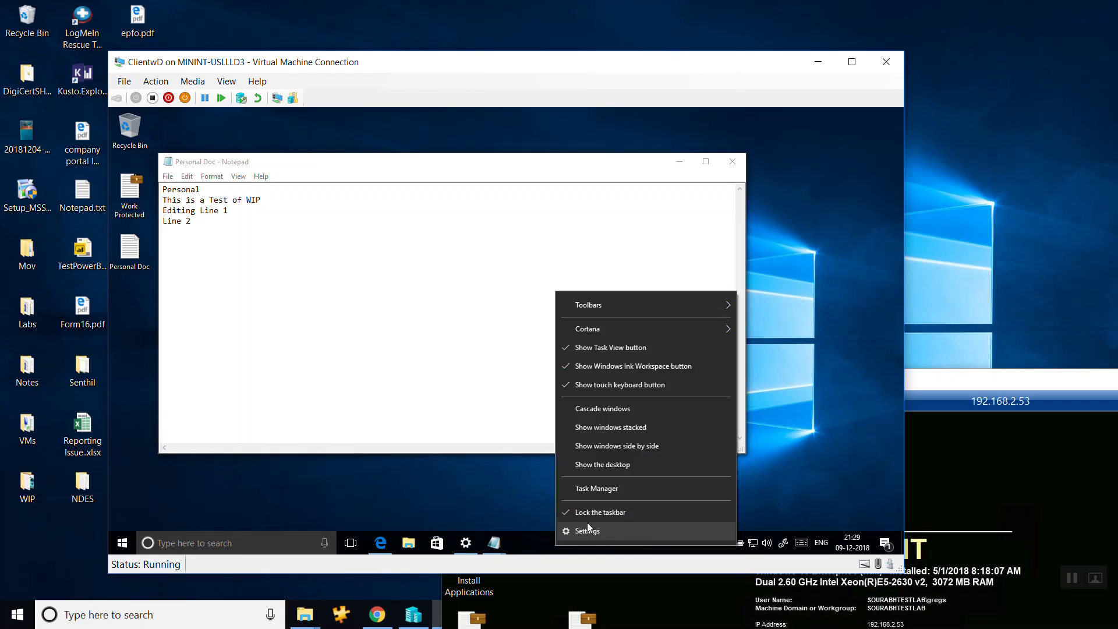
pyautogui.click(598, 490)
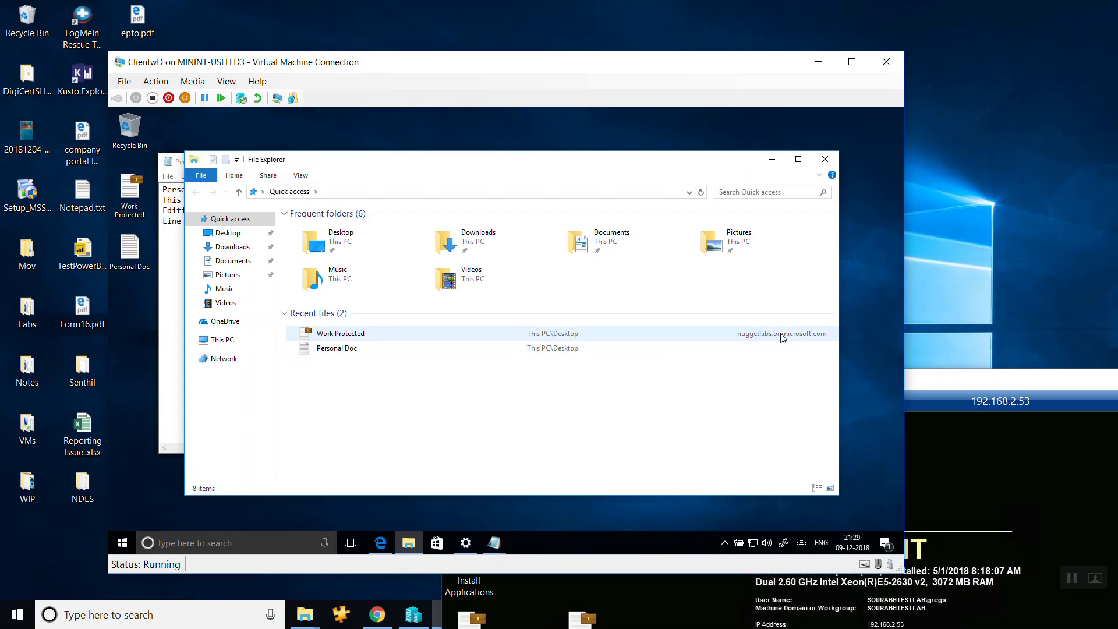
pyautogui.click(338, 338)
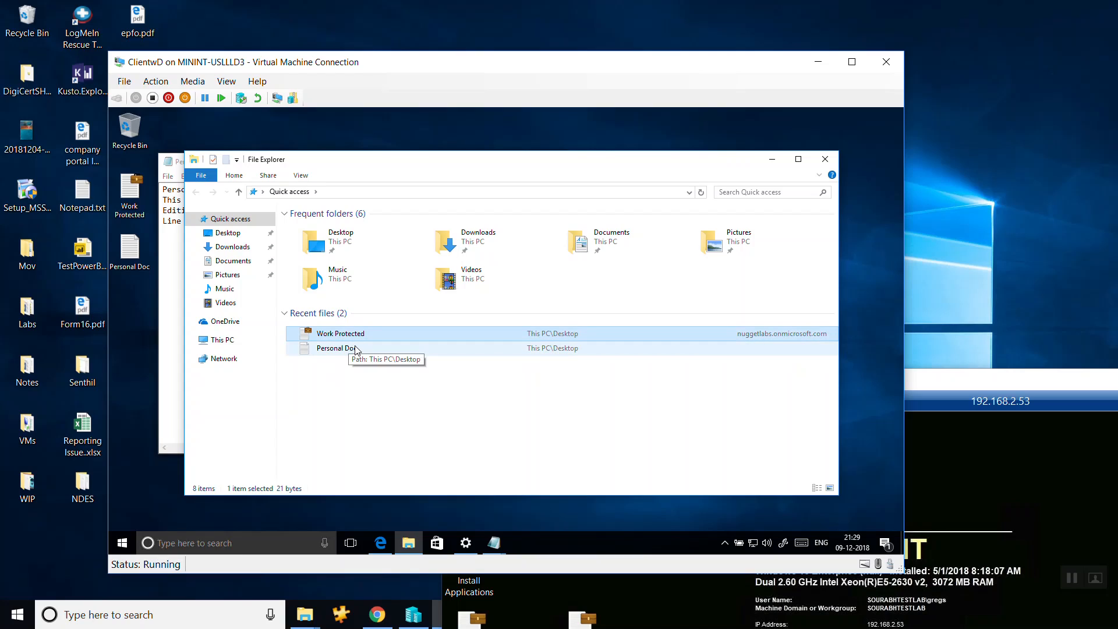
pyautogui.click(350, 353)
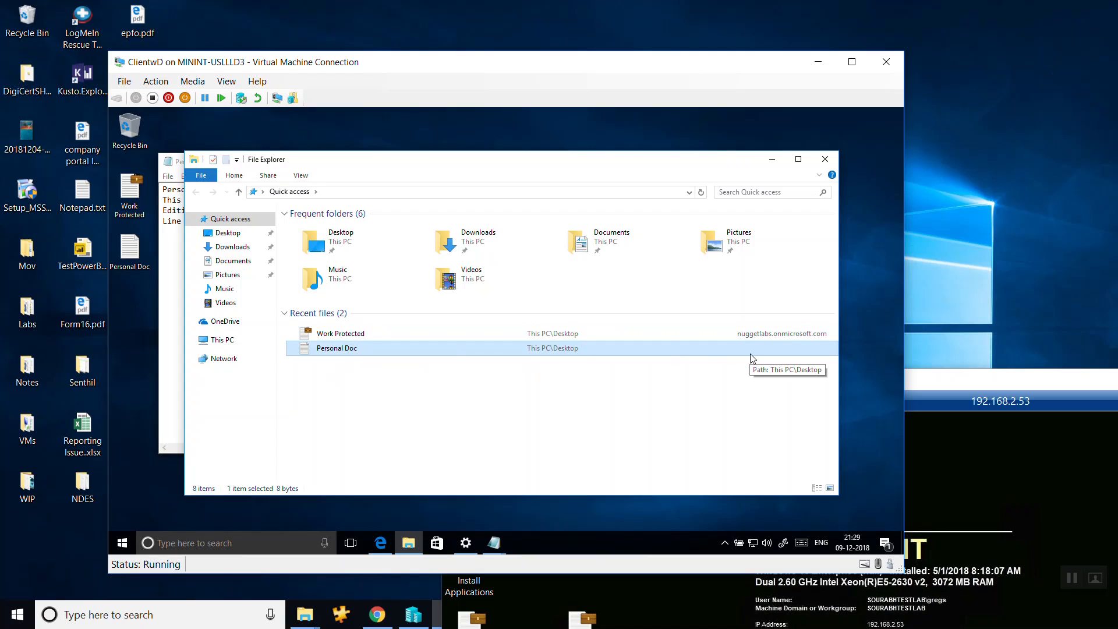
pyautogui.hotkey('ctrl', 'shift', 'Escape')
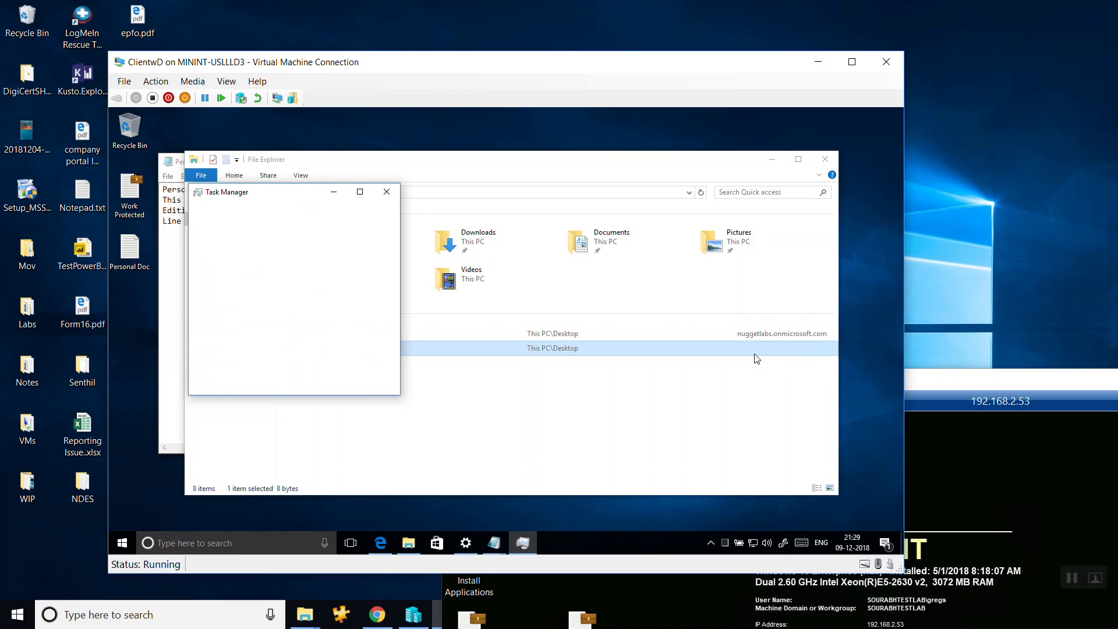
pyautogui.click(527, 333)
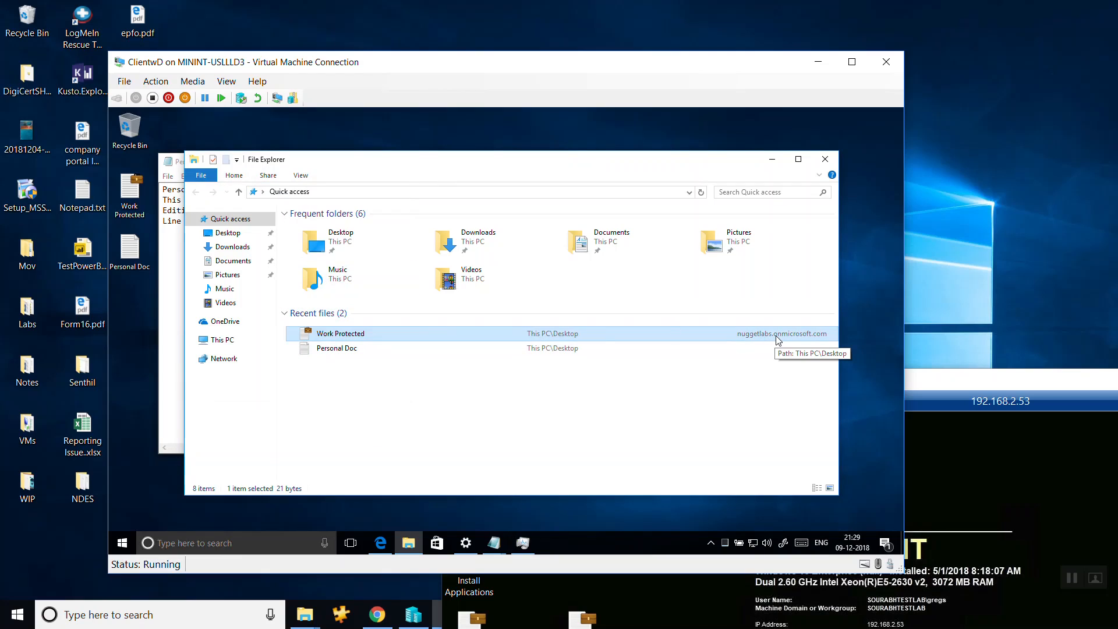
pyautogui.click(774, 159)
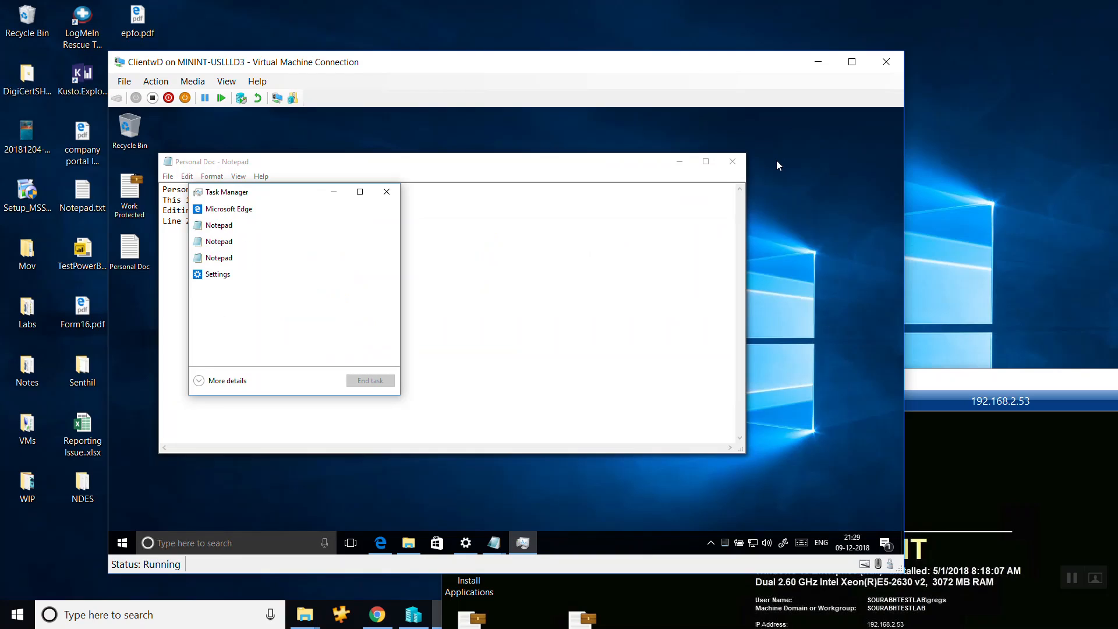
# Bring Personal Doc forward, minimize all open windows, and refresh the virtual machine's desktop.
pyautogui.moveTo(493, 543)
pyautogui.click(364, 495)
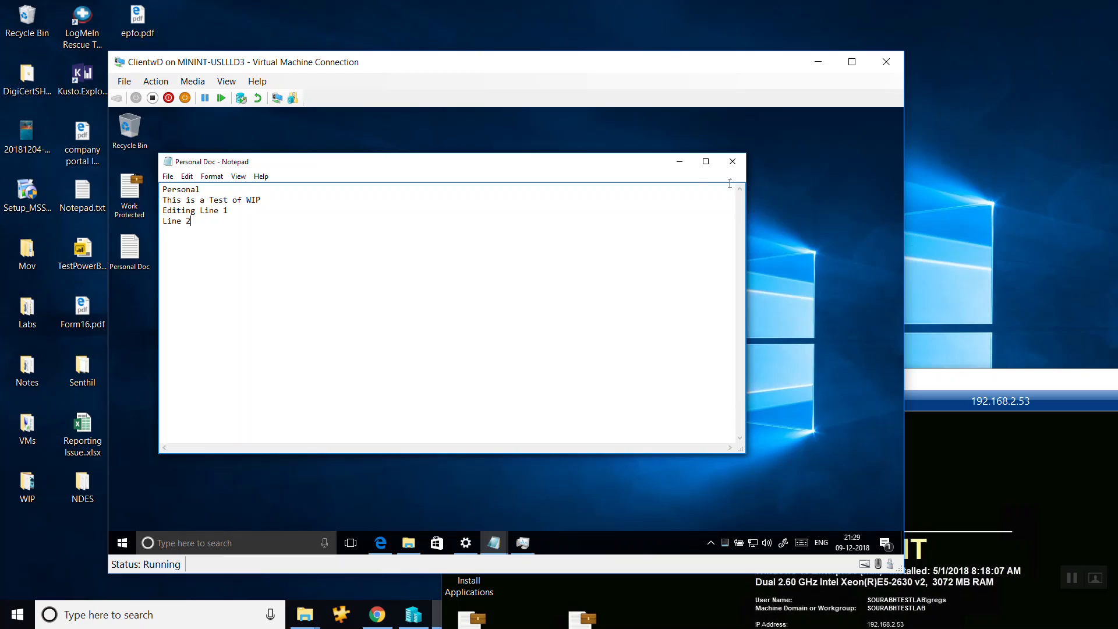
pyautogui.click(680, 165)
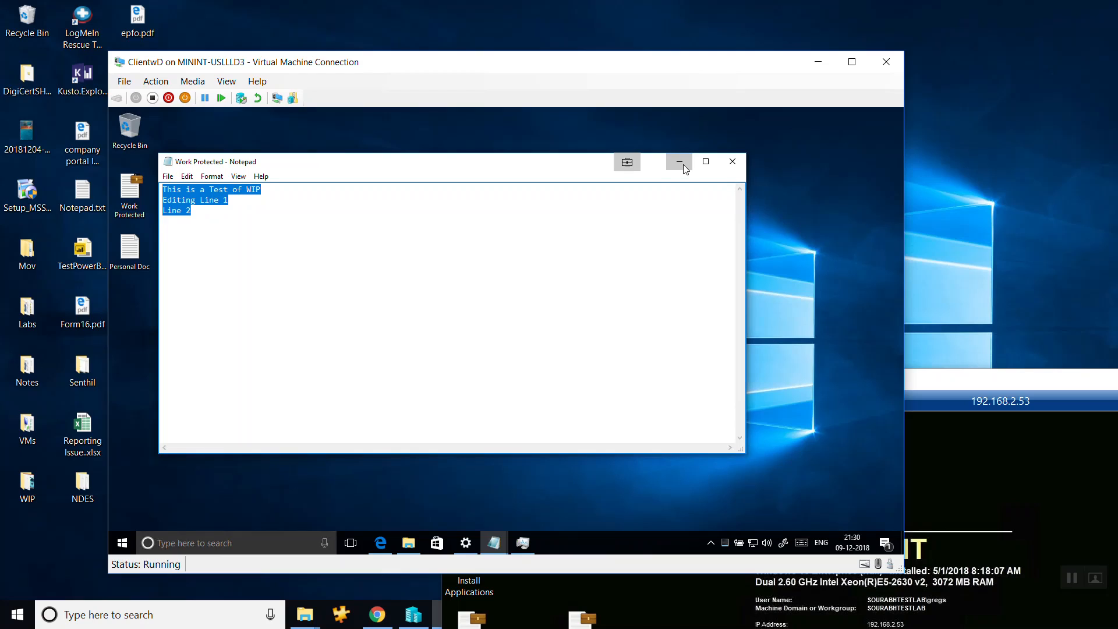
pyautogui.click(684, 165)
pyautogui.click(681, 163)
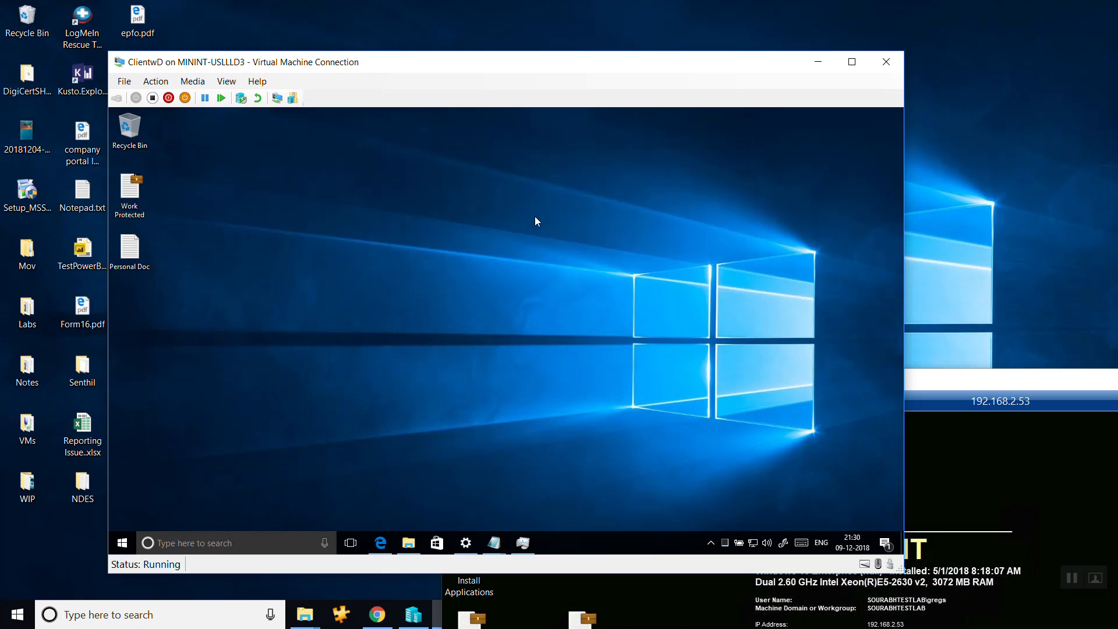
pyautogui.rightClick(474, 224)
pyautogui.click(500, 258)
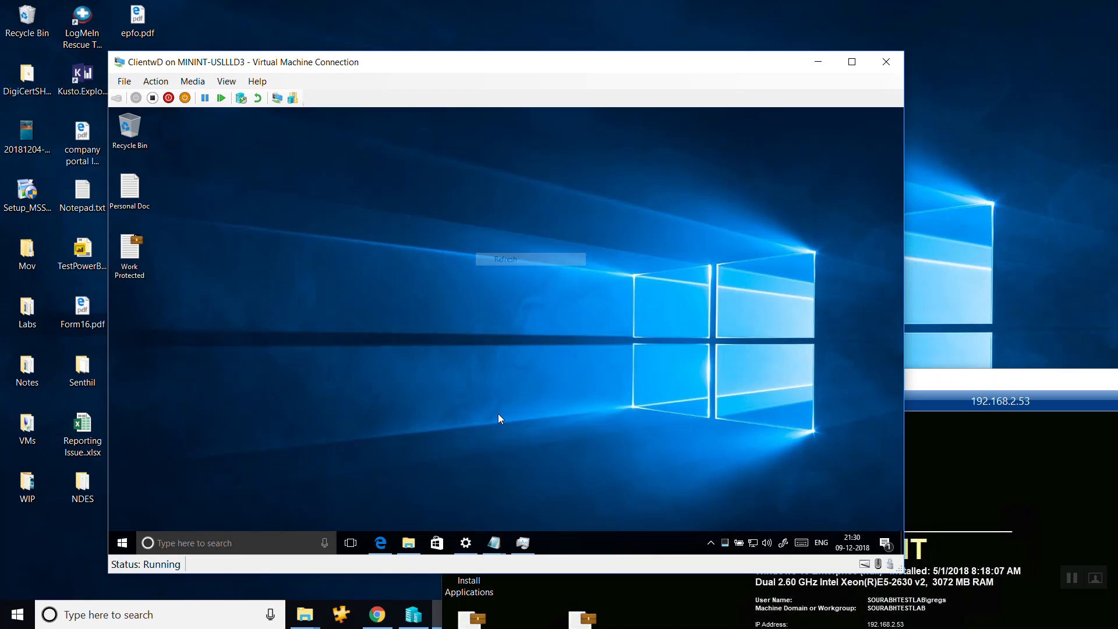
# Bring Task Manager back up, expand it to the detailed view, and maximize its window.
pyautogui.click(522, 534)
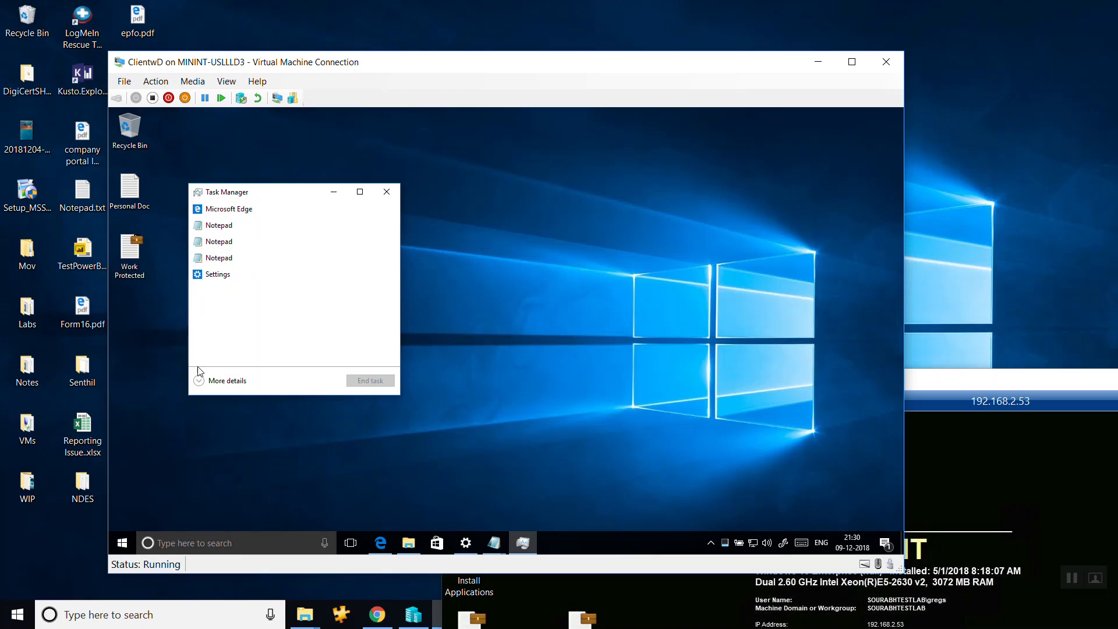
pyautogui.click(201, 381)
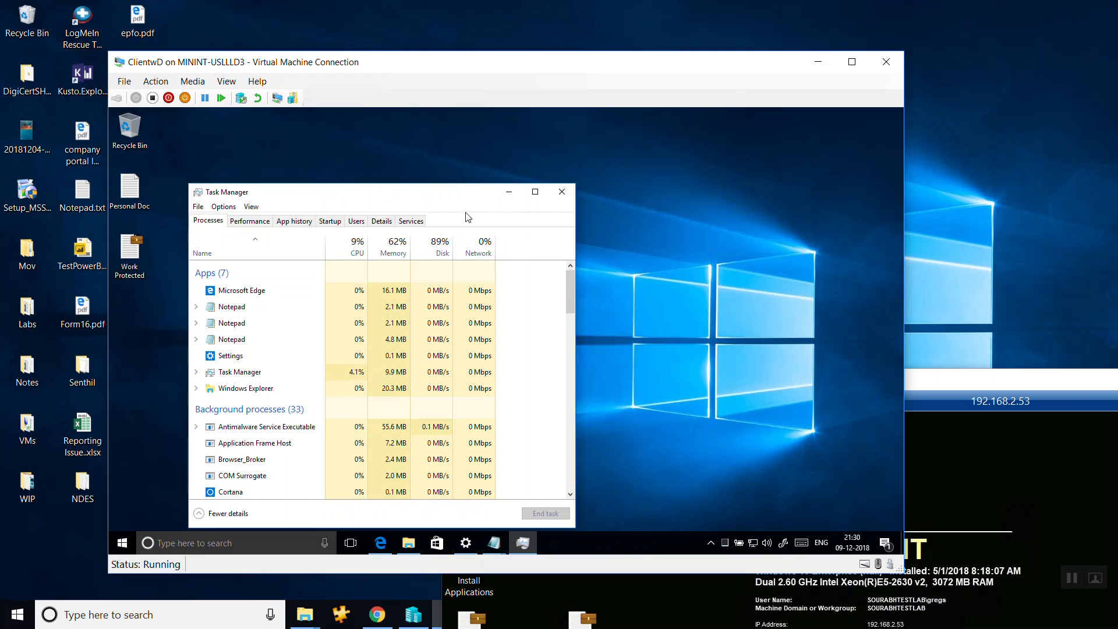
pyautogui.click(534, 192)
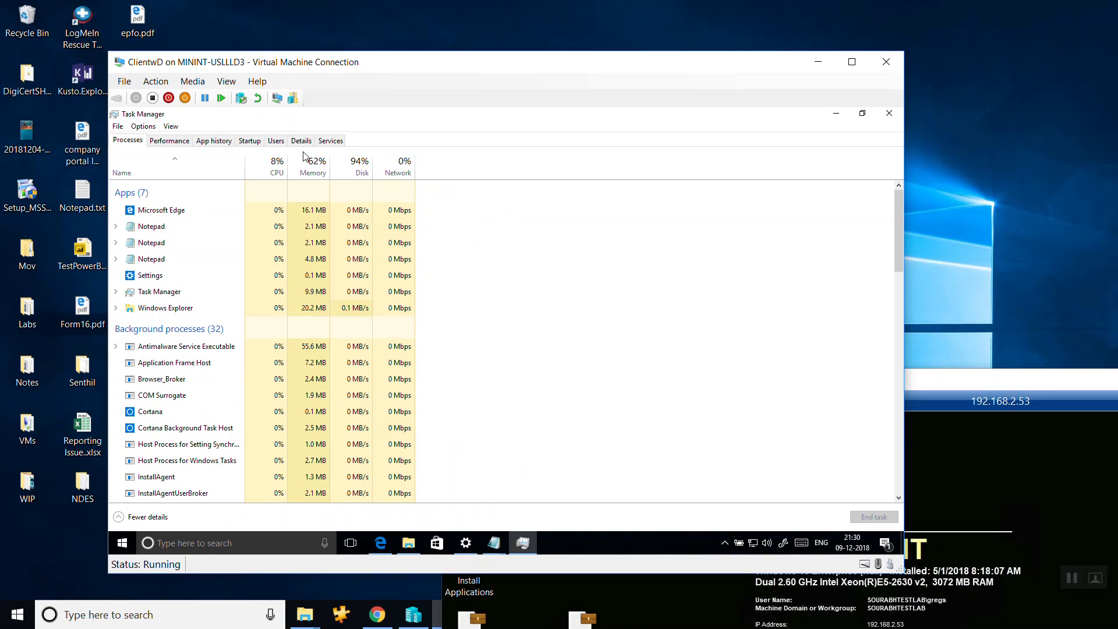
# Look through Task Manager's app history, users and processes pages and its menu options, including the update speeds.
pyautogui.hotkey('ctrl', 'Tab')
pyautogui.hotkey('ctrl', 'Tab')
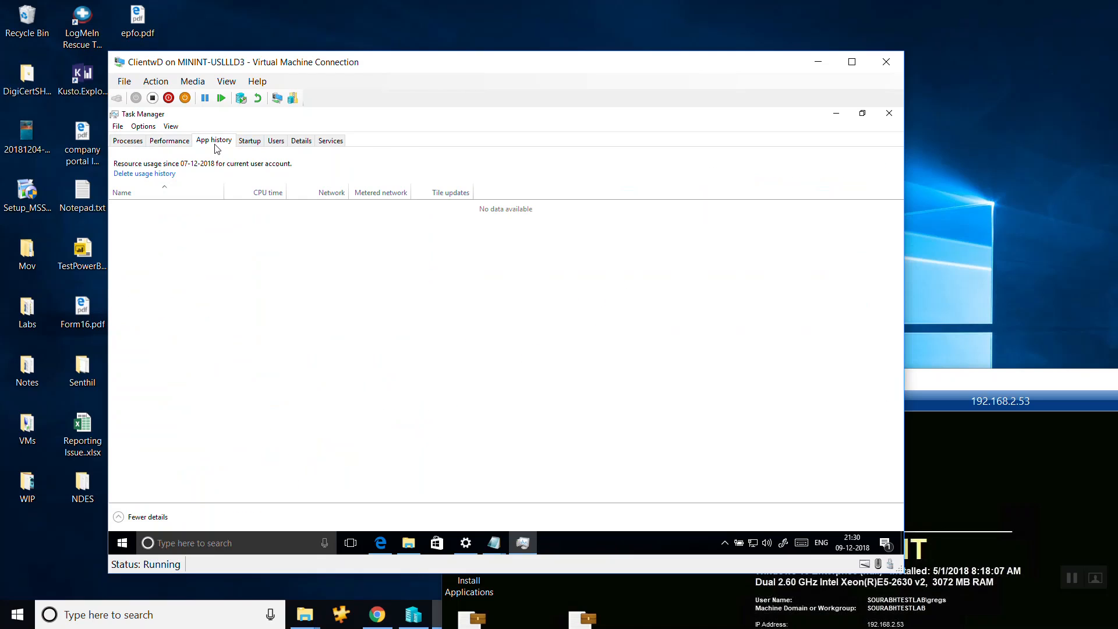
pyautogui.hotkey('ctrl', 'Tab')
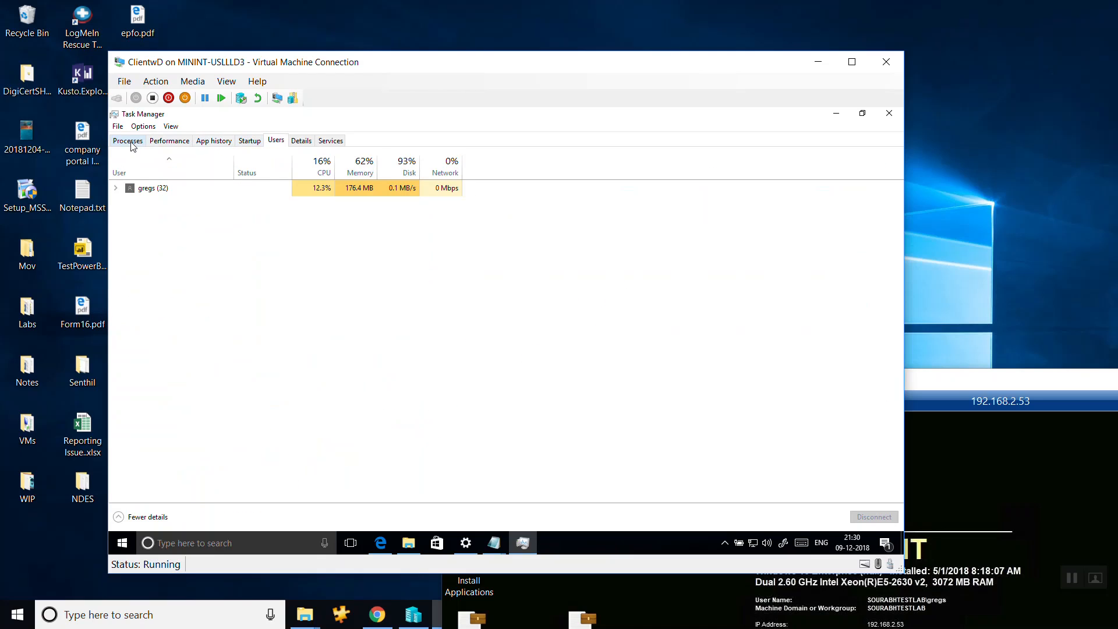
pyautogui.click(132, 143)
pyautogui.click(172, 127)
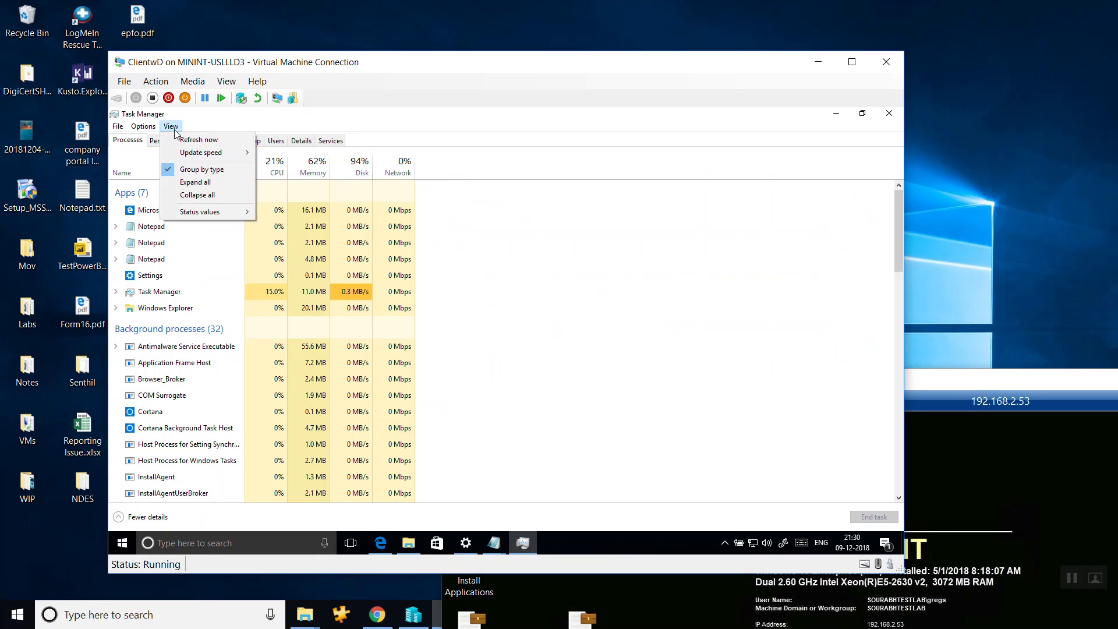
pyautogui.moveTo(198, 153)
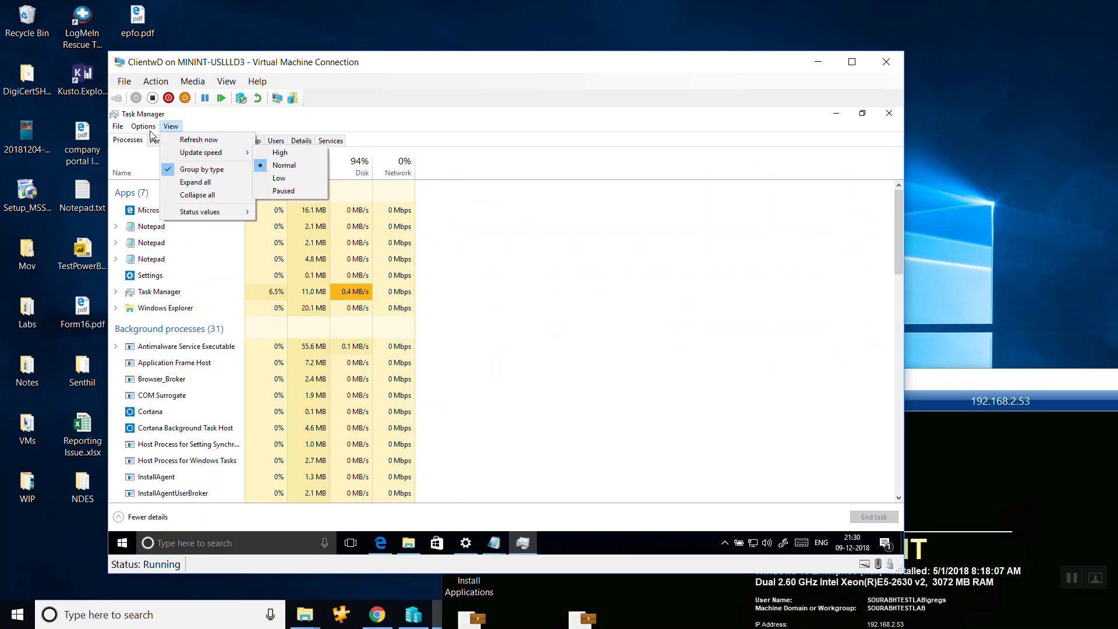
pyautogui.click(118, 126)
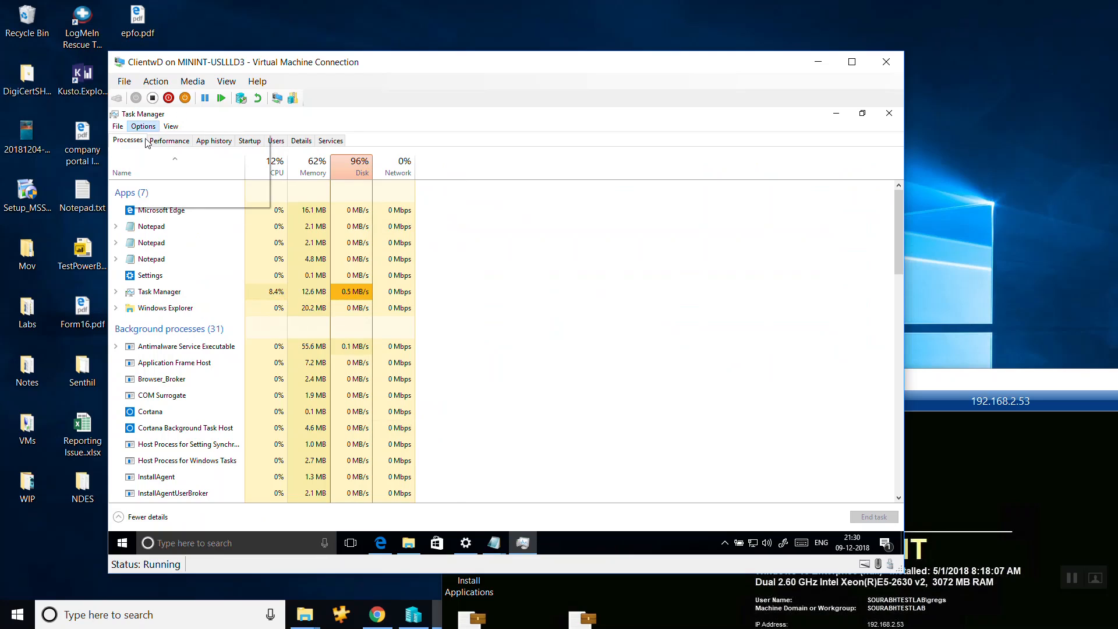
pyautogui.click(171, 126)
pyautogui.click(460, 160)
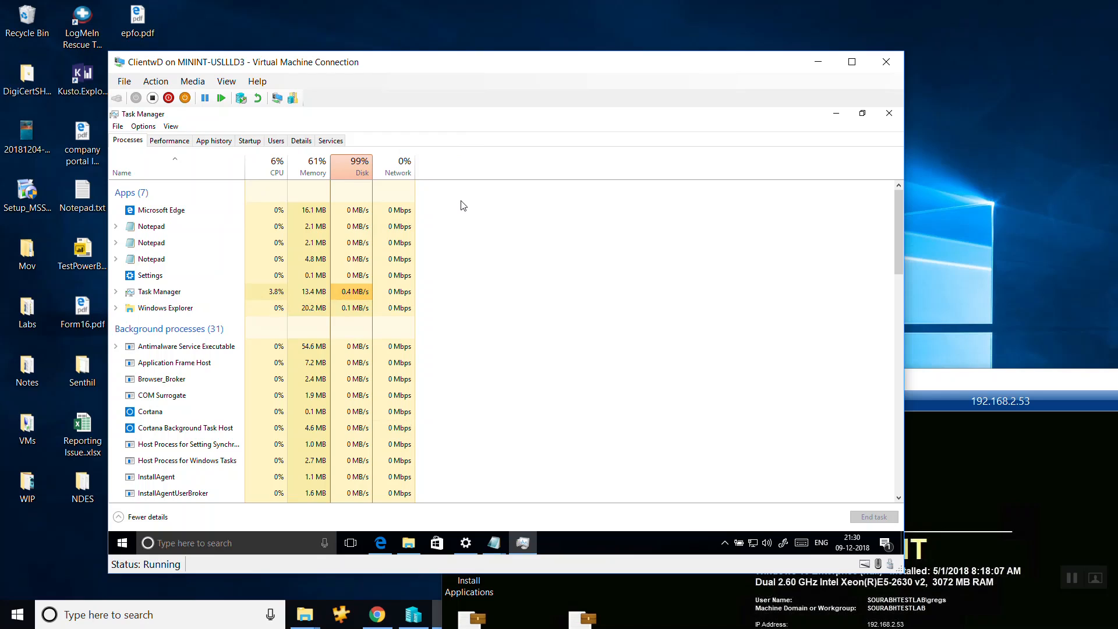
# Add the Publisher, Type and Status columns to Task Manager's process list.
pyautogui.scroll(-10, 458, 288)
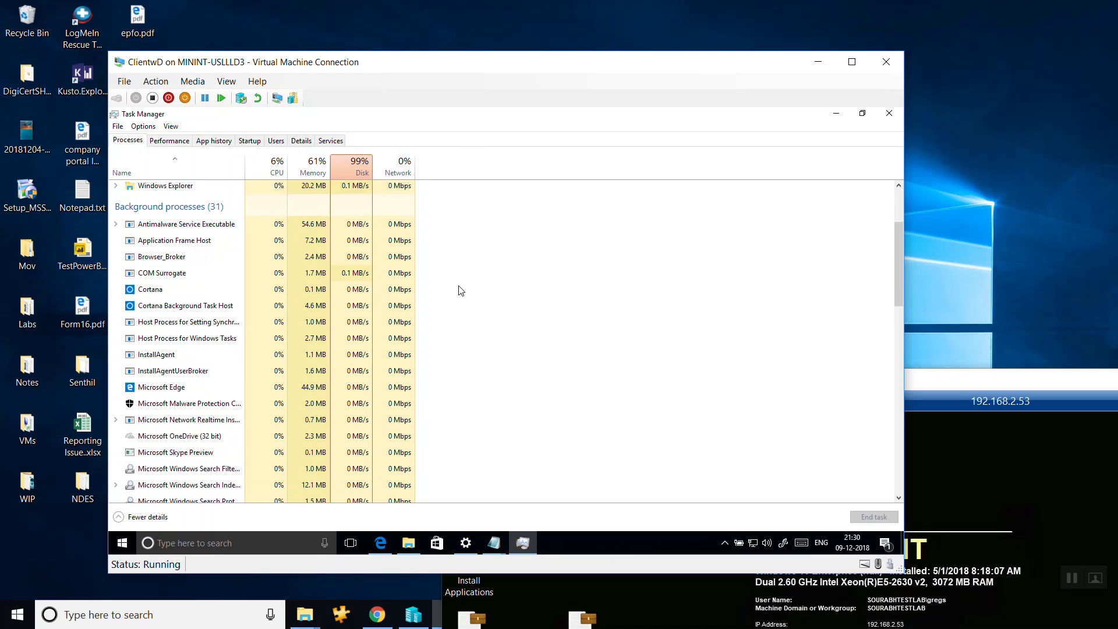
pyautogui.scroll(-10, 460, 291)
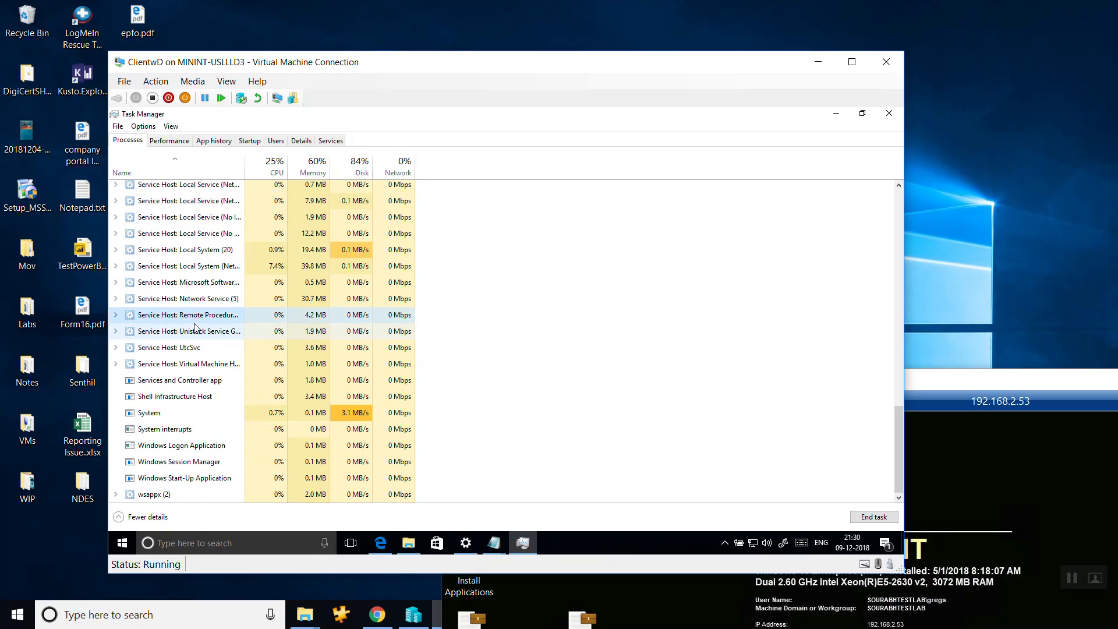
pyautogui.scroll(20, 196, 325)
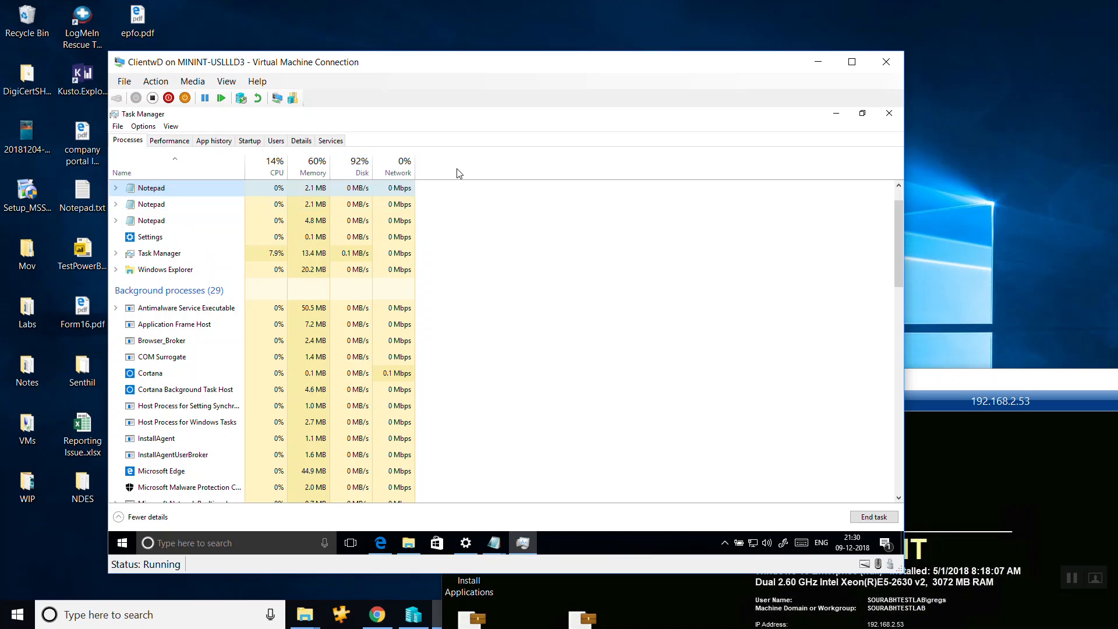
pyautogui.rightClick(207, 171)
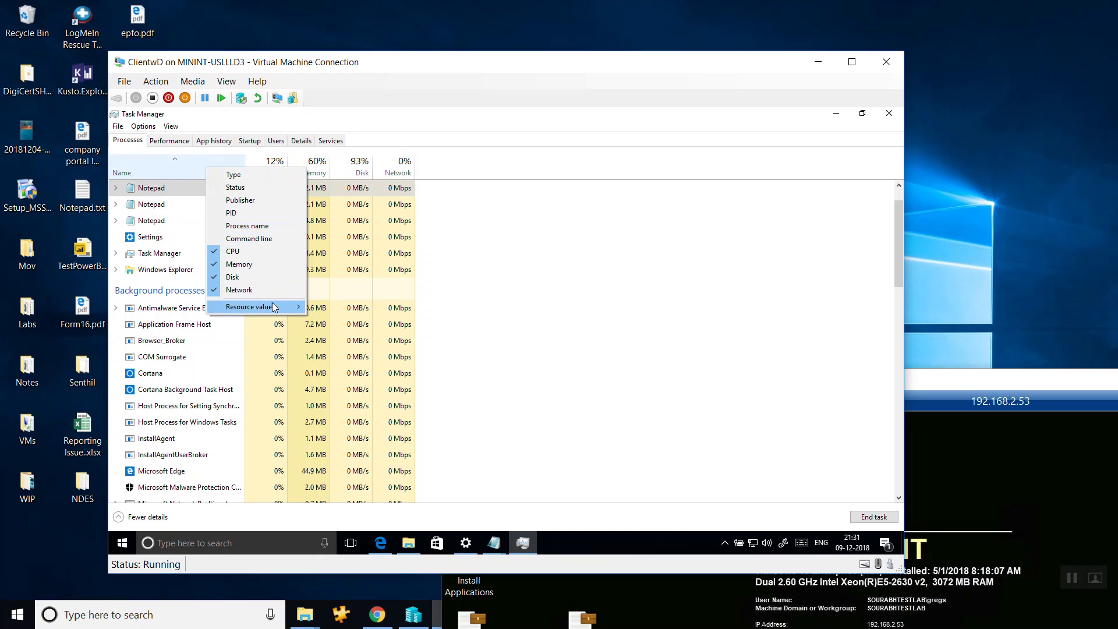
pyautogui.moveTo(272, 307)
pyautogui.moveTo(344, 313)
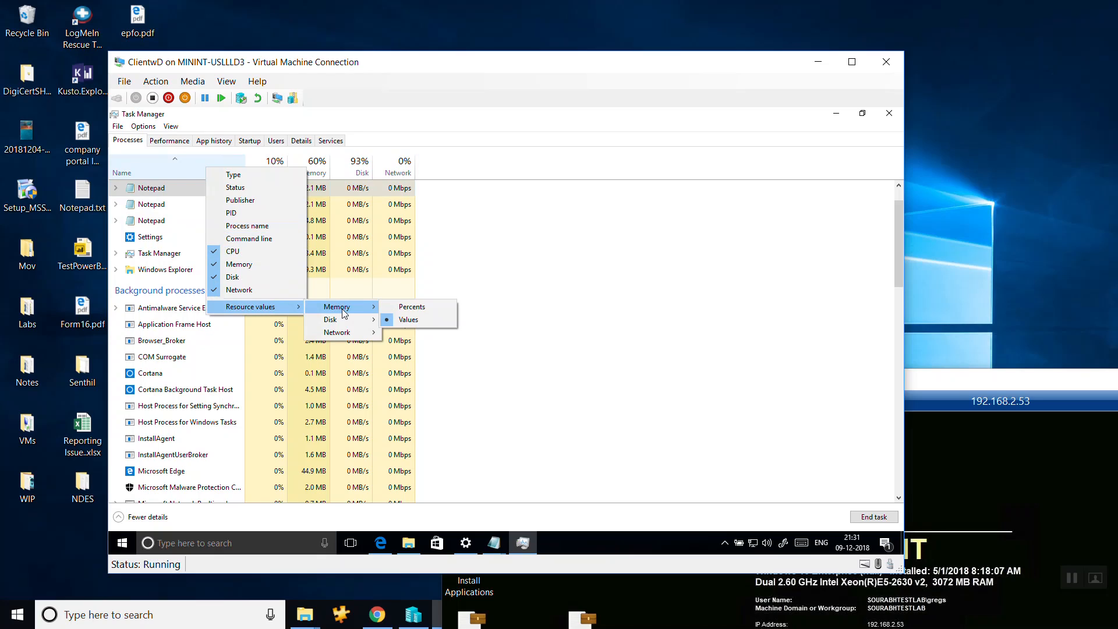
pyautogui.click(240, 200)
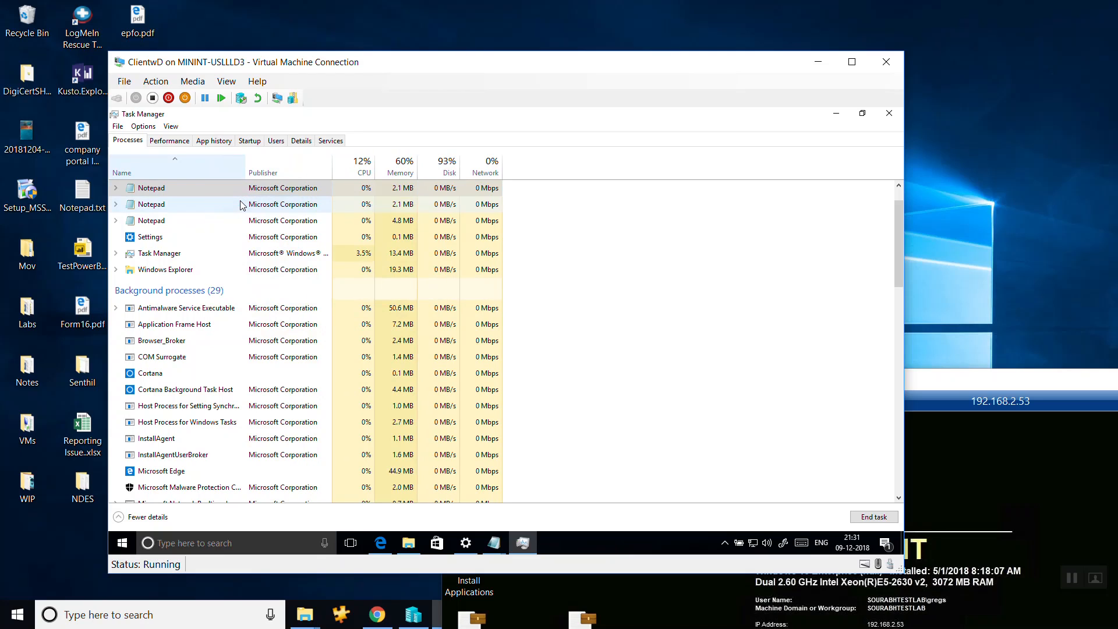
pyautogui.rightClick(208, 165)
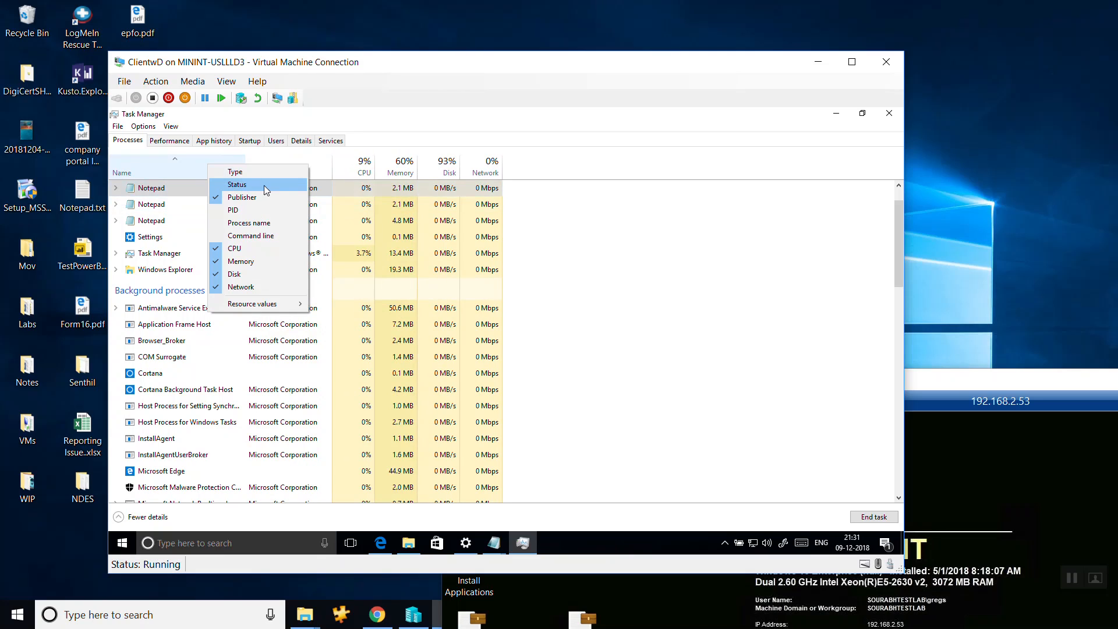
pyautogui.click(250, 171)
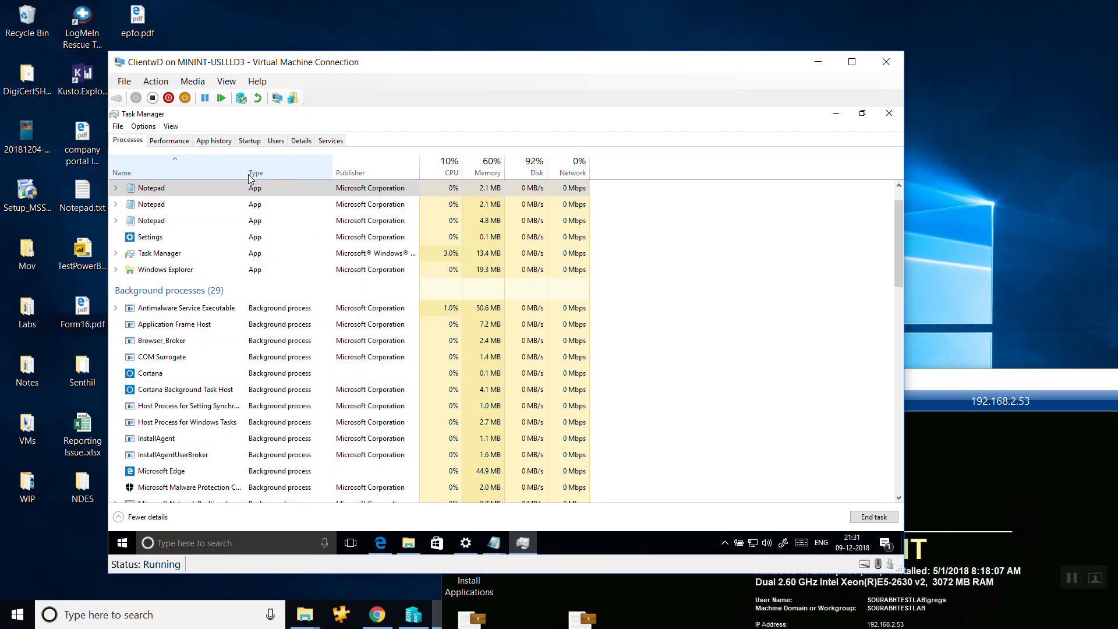
pyautogui.rightClick(212, 165)
pyautogui.click(239, 188)
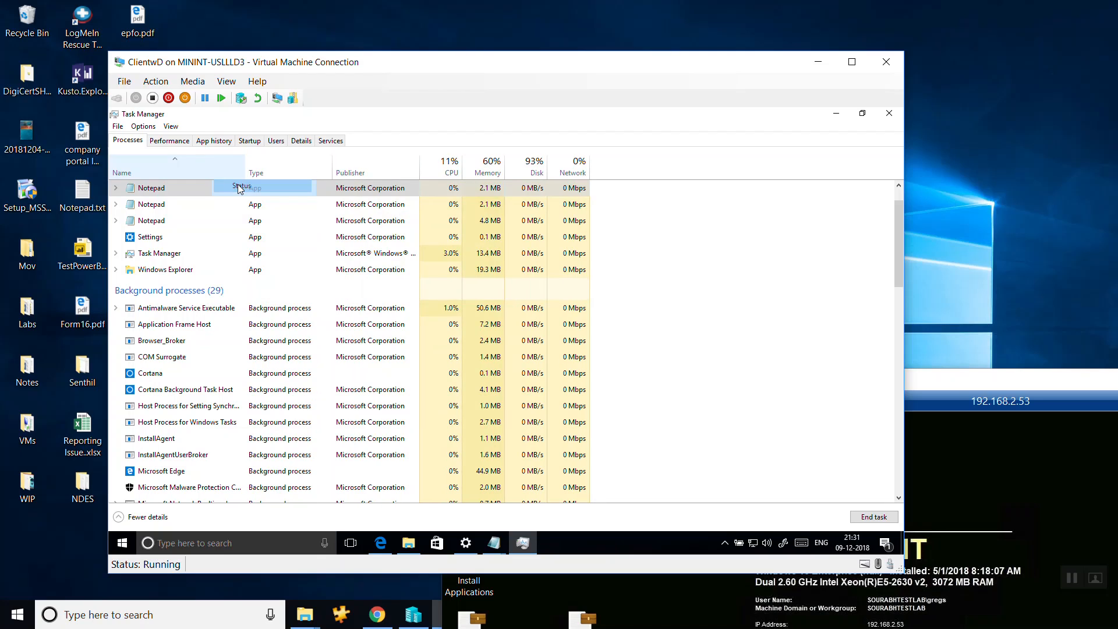
# Add the PID, Process name and Command line columns to the process list.
pyautogui.rightClick(223, 169)
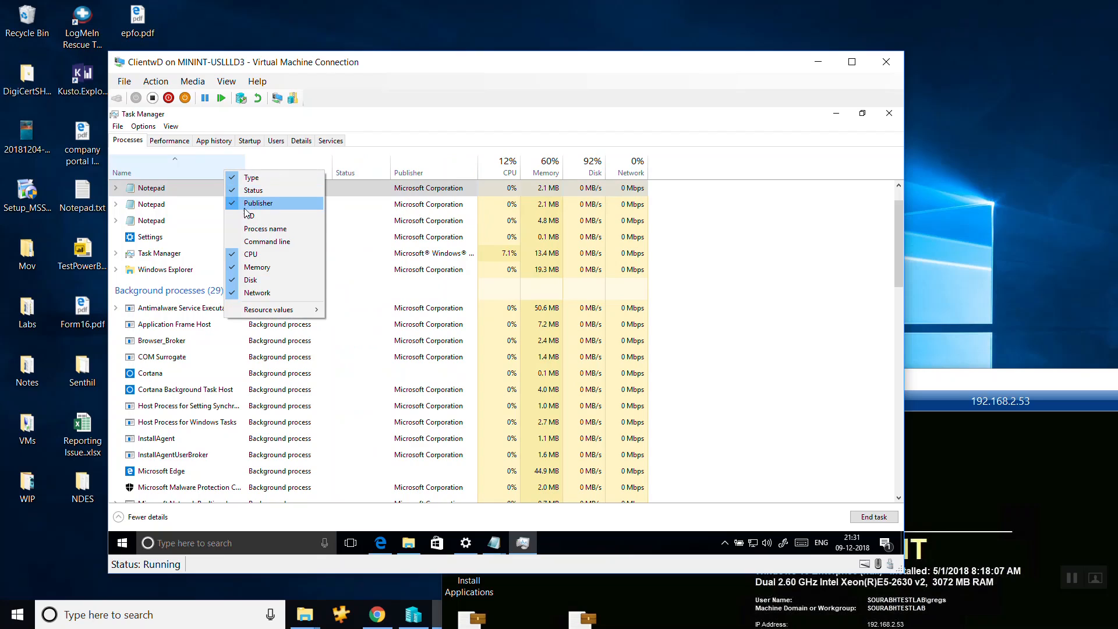
pyautogui.click(246, 218)
pyautogui.rightClick(219, 172)
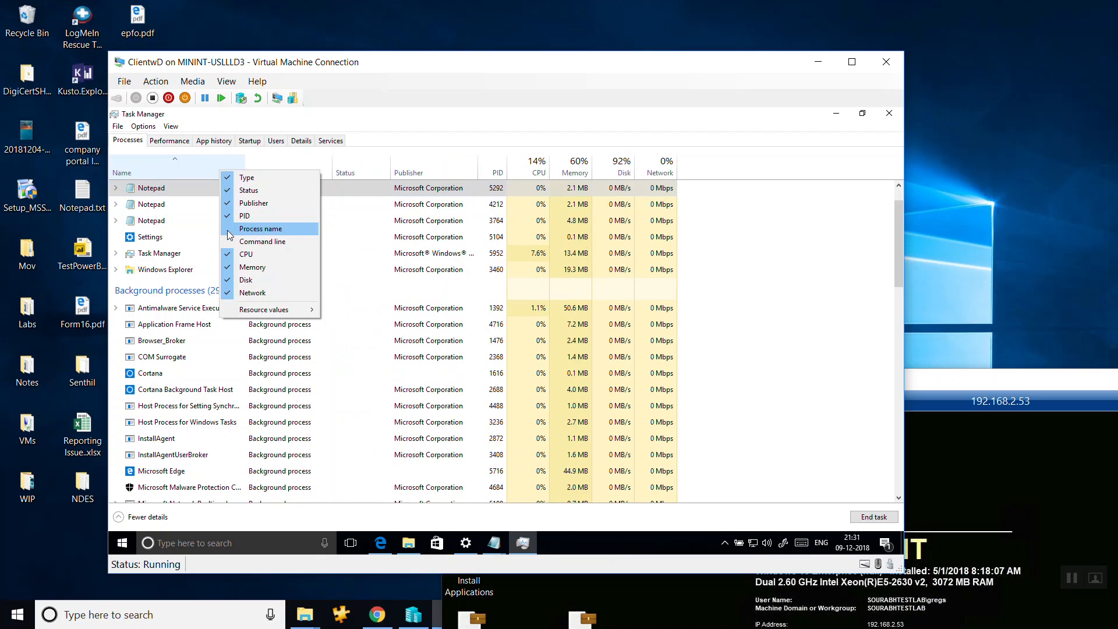
pyautogui.click(233, 229)
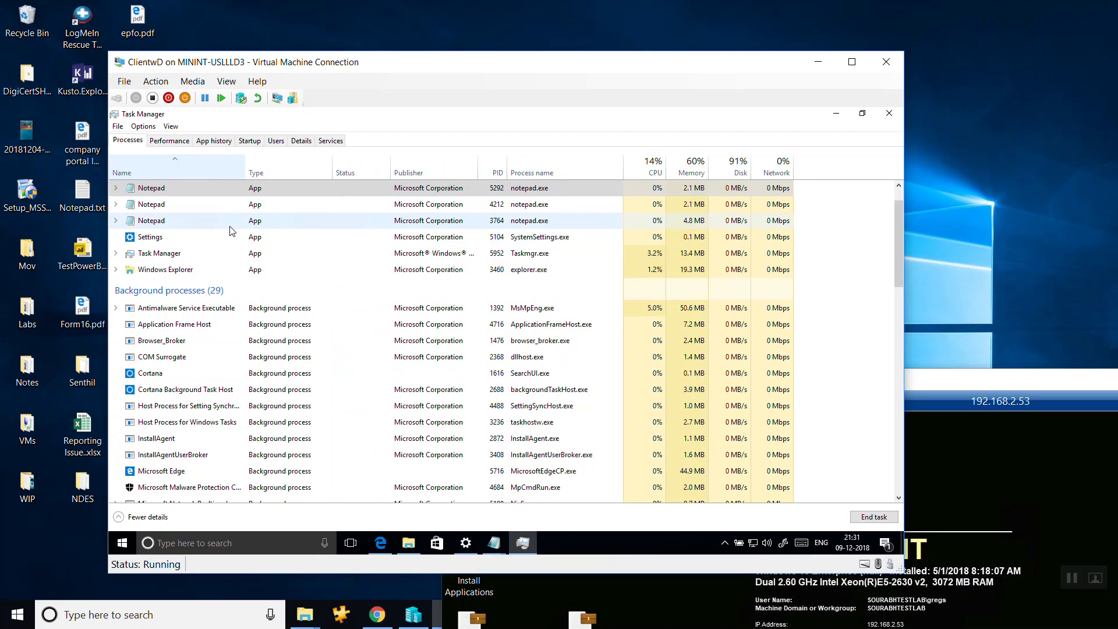
pyautogui.rightClick(231, 173)
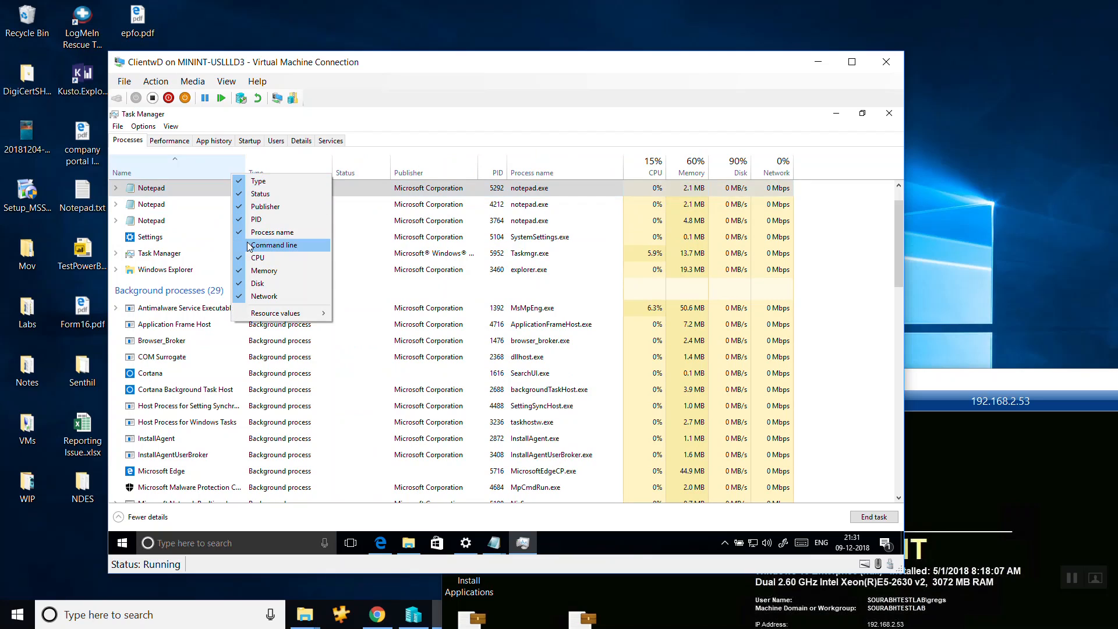
pyautogui.click(249, 247)
# Check the column and resource value options, sort the processes by Status, and view the remaining columns up to Network.
pyautogui.rightClick(219, 165)
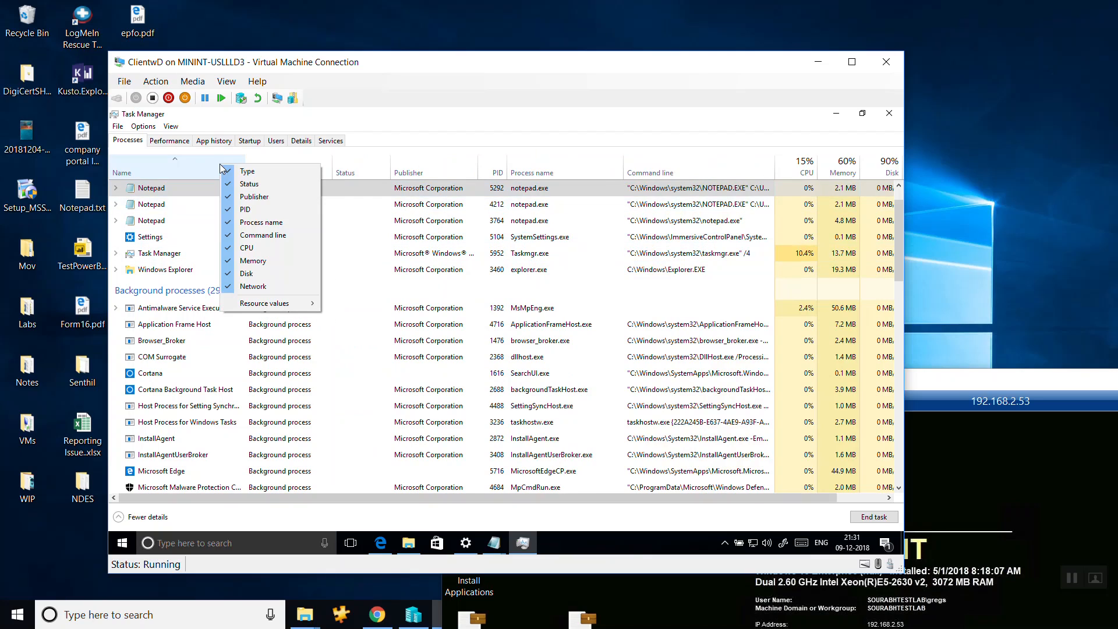
pyautogui.moveTo(254, 306)
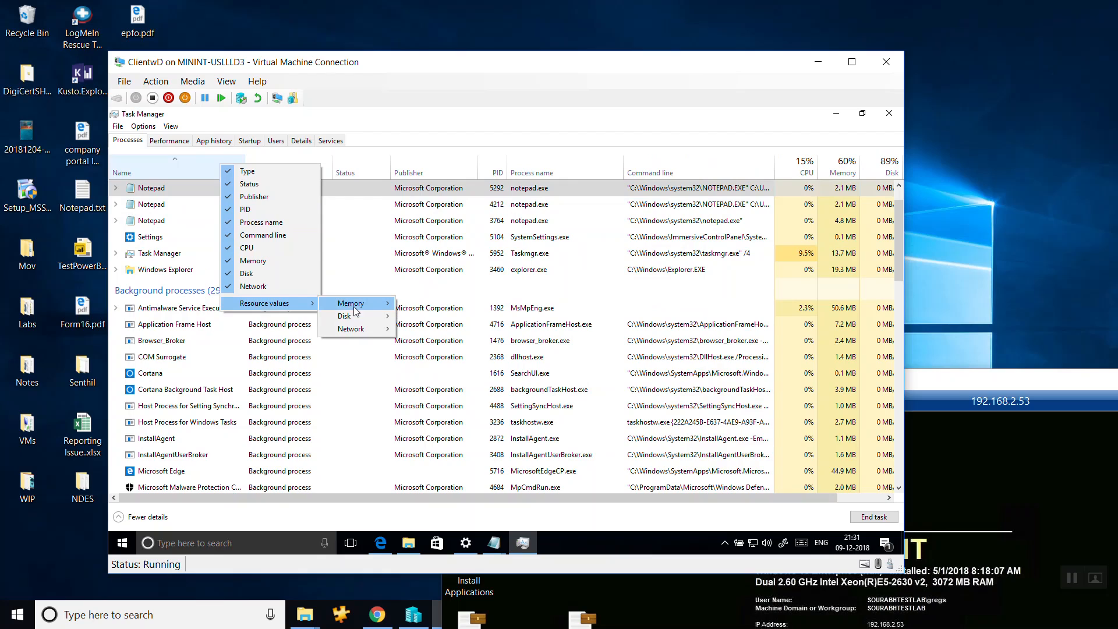
pyautogui.moveTo(357, 329)
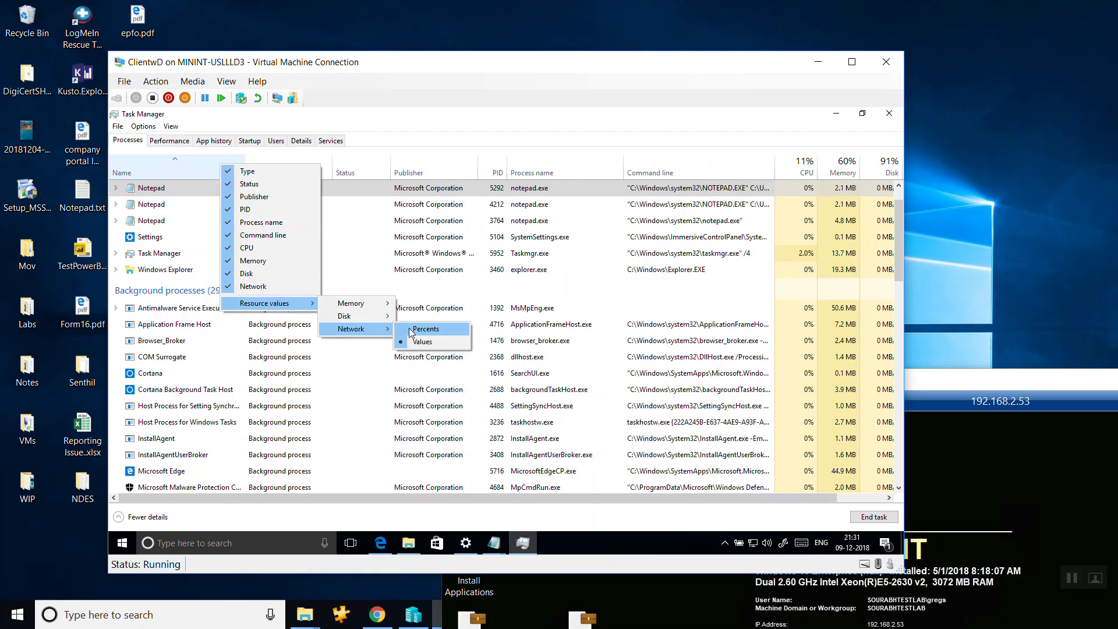
pyautogui.click(349, 164)
pyautogui.rightClick(366, 166)
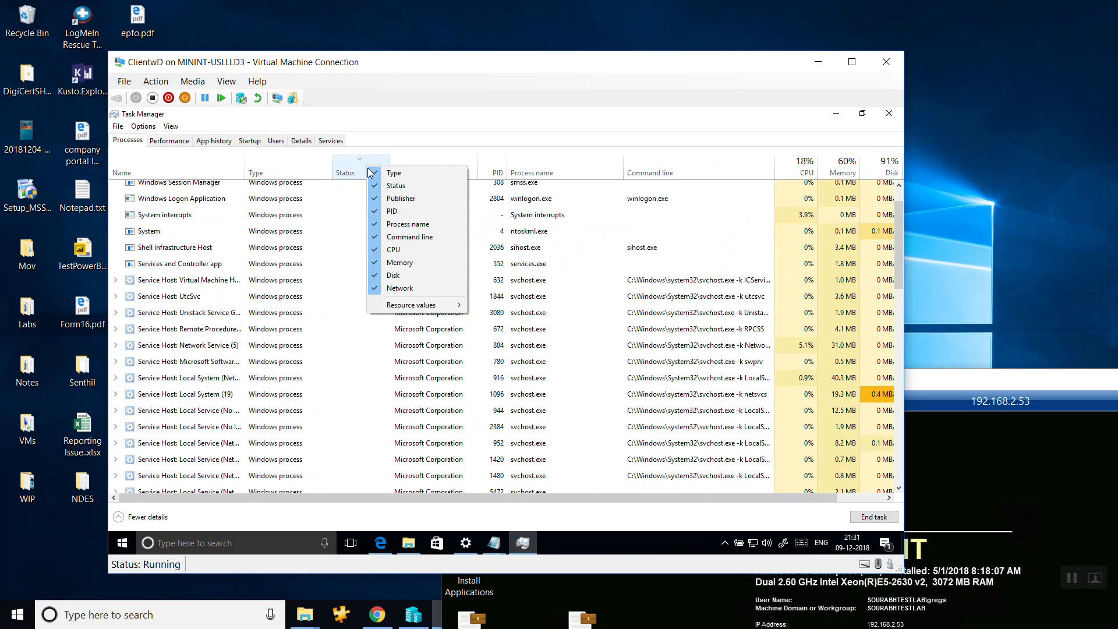
pyautogui.rightClick(646, 169)
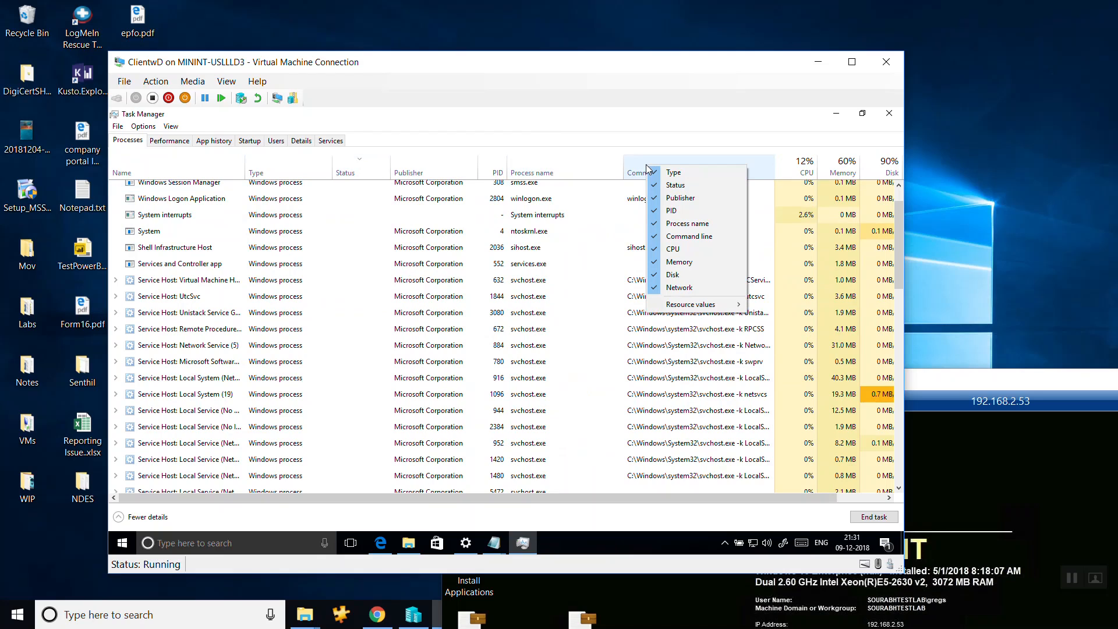
pyautogui.click(404, 503)
pyautogui.moveTo(406, 500); pyautogui.dragTo(521, 501)
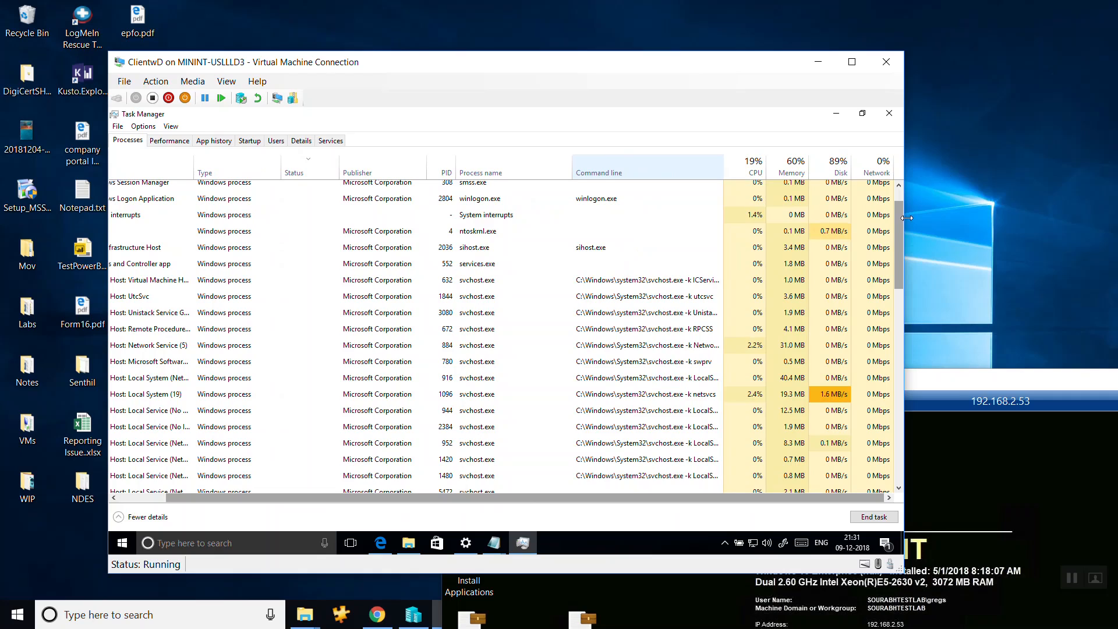
pyautogui.scroll(1, 902, 214)
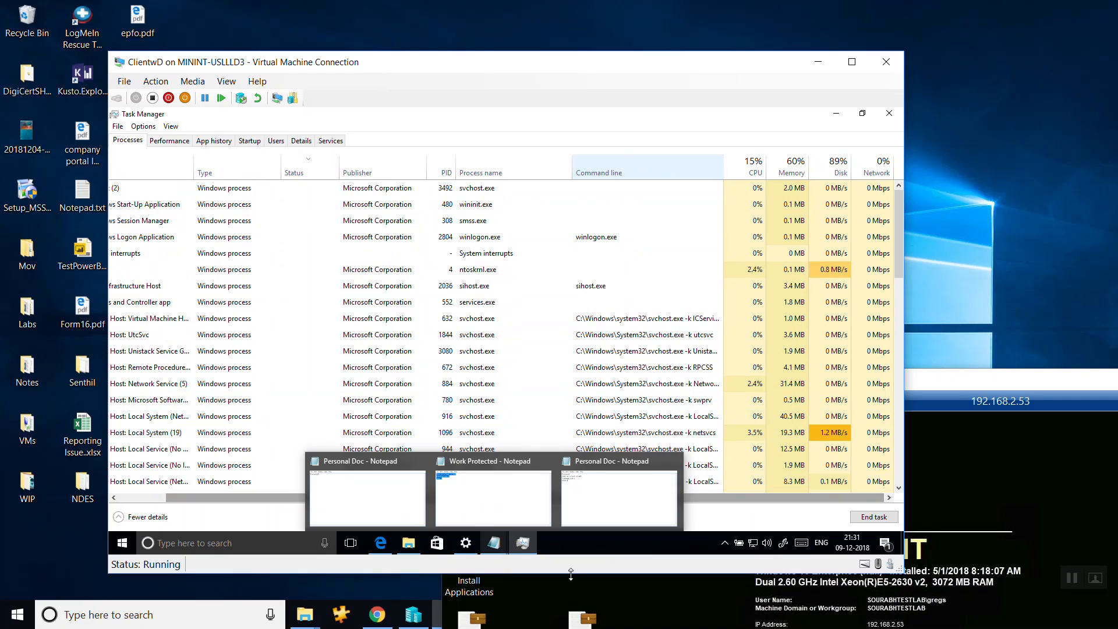
# Switch to the Remote Desktop Connection session and reposition its window so the remote taskbar can be reached.
pyautogui.click(1004, 380)
pyautogui.moveTo(1003, 384); pyautogui.dragTo(640, 43)
pyautogui.moveTo(946, 38); pyautogui.dragTo(822, 21)
pyautogui.moveTo(1052, 135); pyautogui.dragTo(1053, 234)
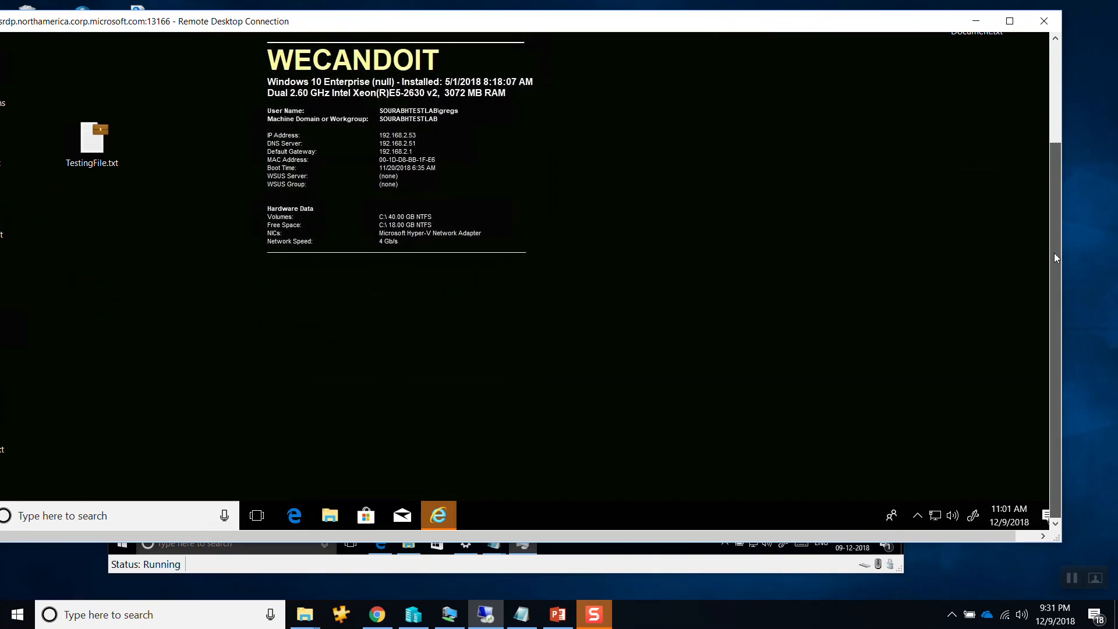
# Start Task Manager on the remote machine and expand it to the detailed view.
pyautogui.rightClick(518, 501)
pyautogui.click(541, 446)
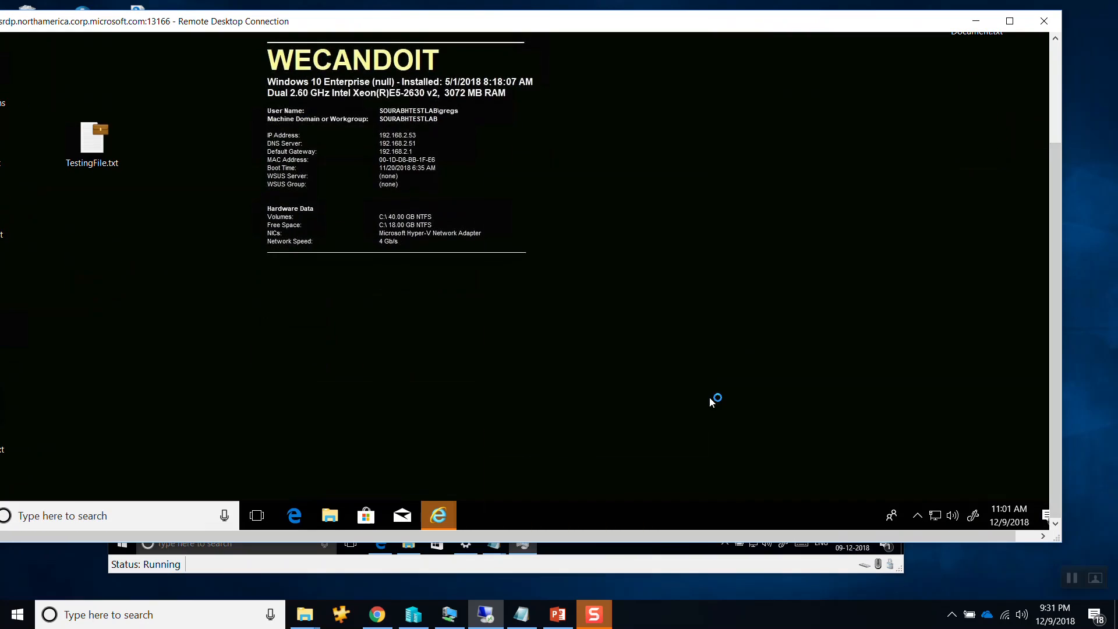
pyautogui.moveTo(1054, 289); pyautogui.dragTo(1016, 208)
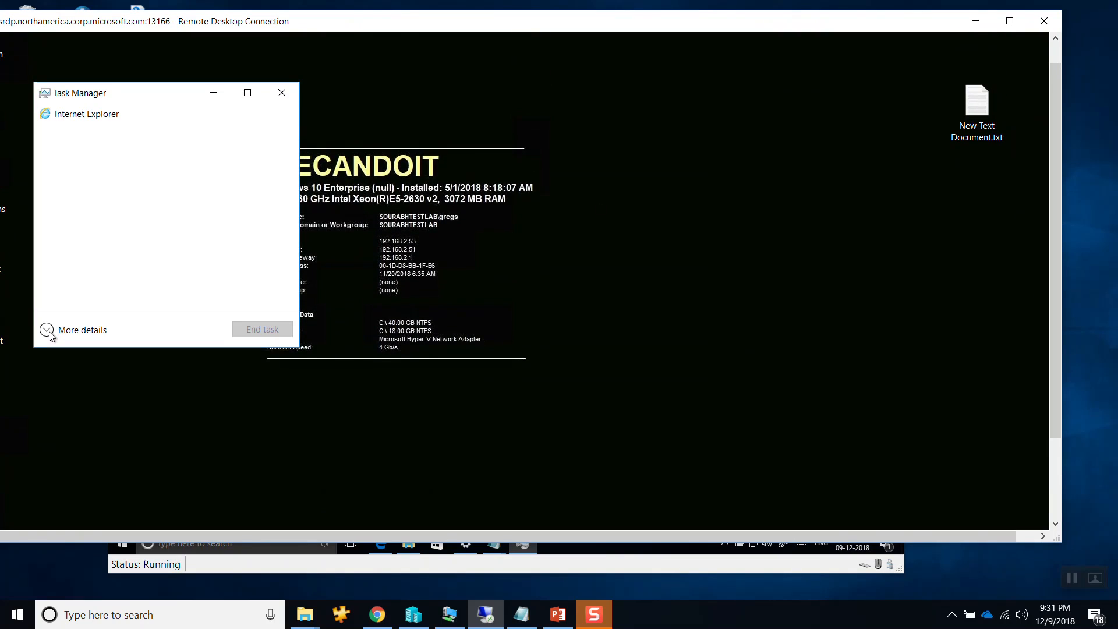
pyautogui.click(50, 331)
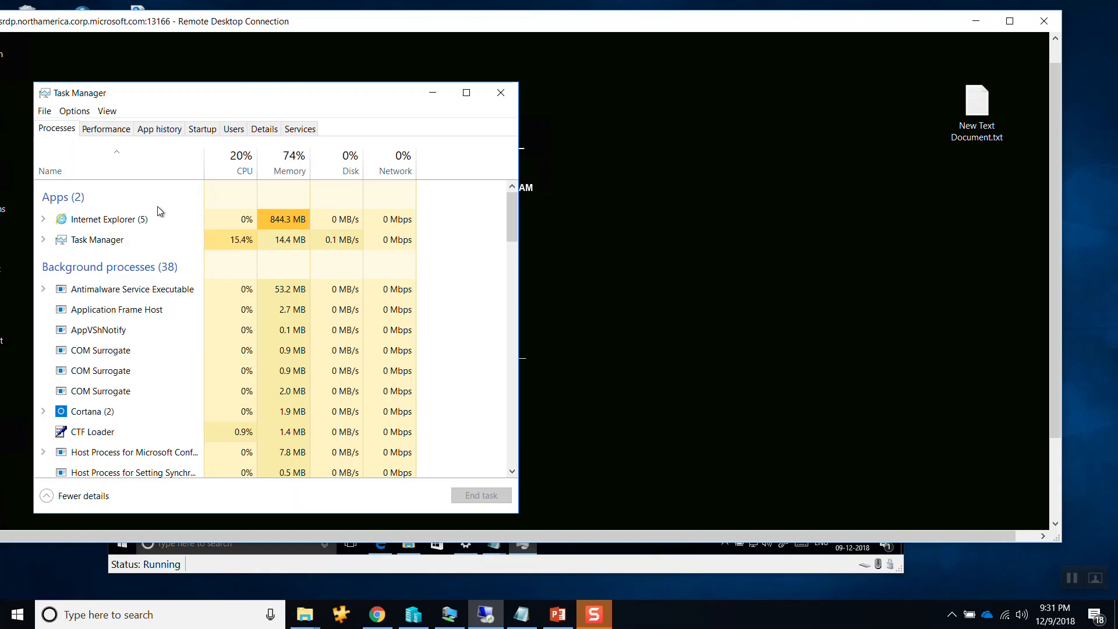
# Check which columns can be added to the process list in the remote machine's Task Manager.
pyautogui.click(380, 227)
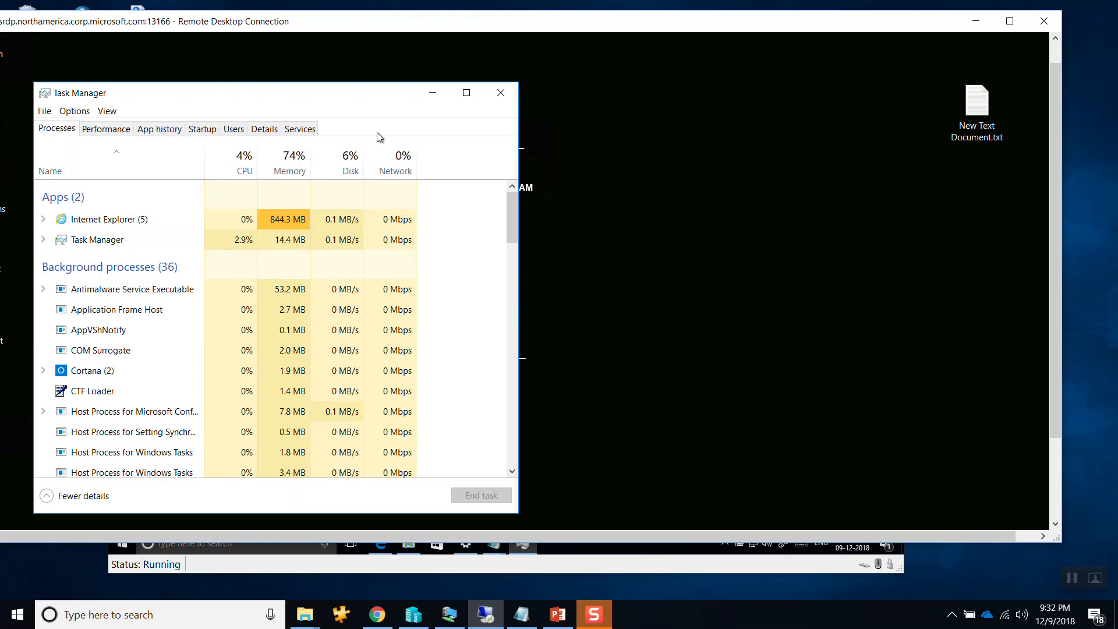
pyautogui.rightClick(105, 164)
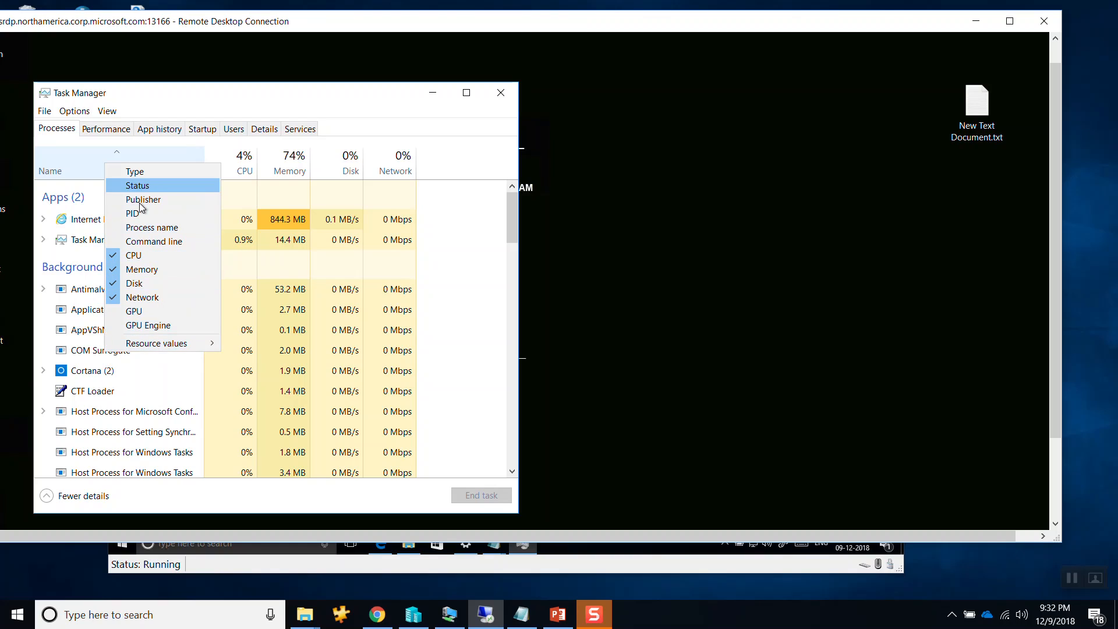
pyautogui.moveTo(151, 345)
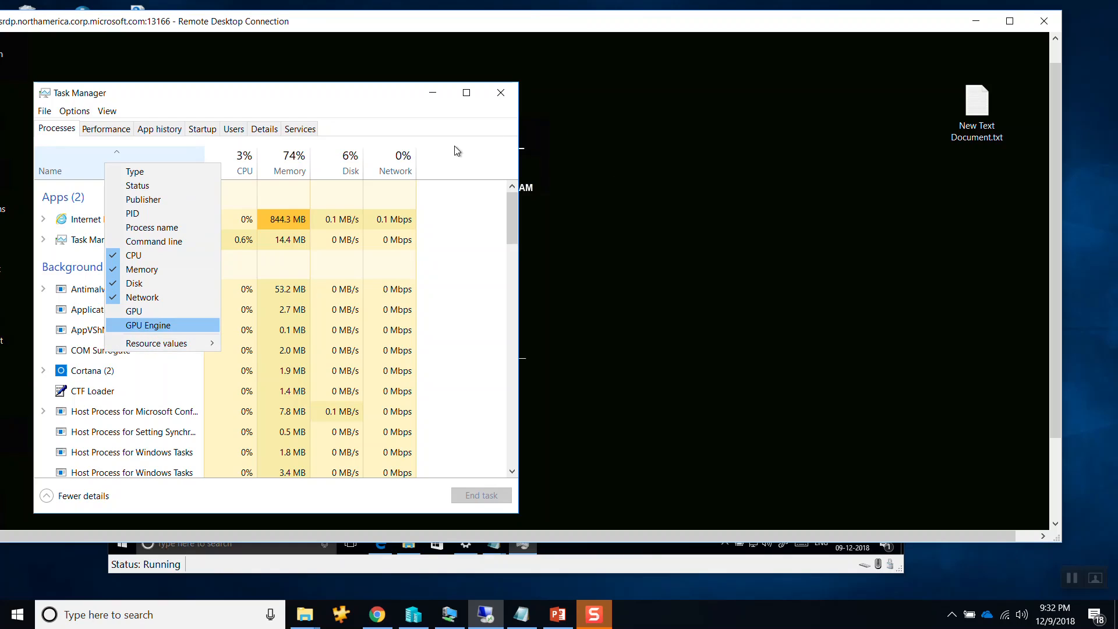
pyautogui.click(459, 164)
pyautogui.rightClick(401, 168)
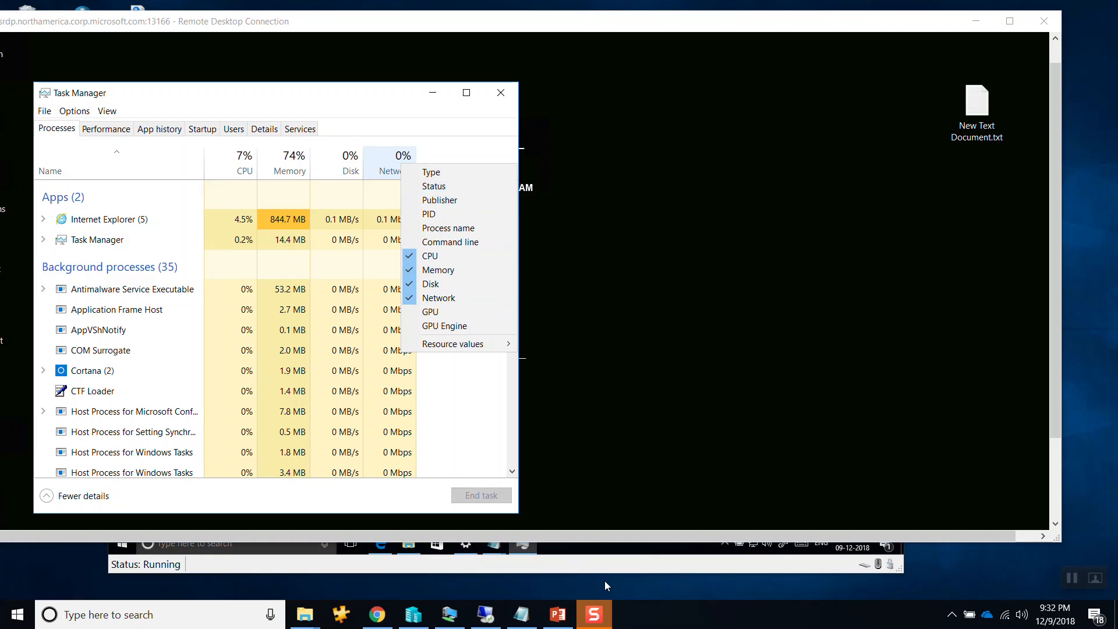
# Minimize the Remote Desktop session and the Task Manager window on ClientwD.
pyautogui.click(982, 16)
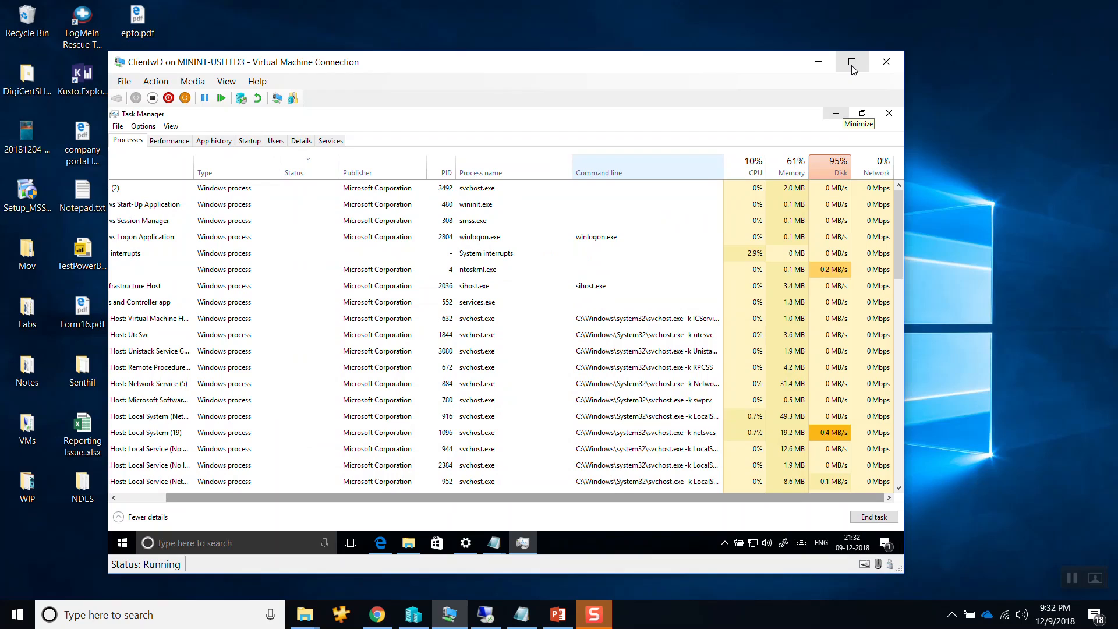
pyautogui.click(836, 114)
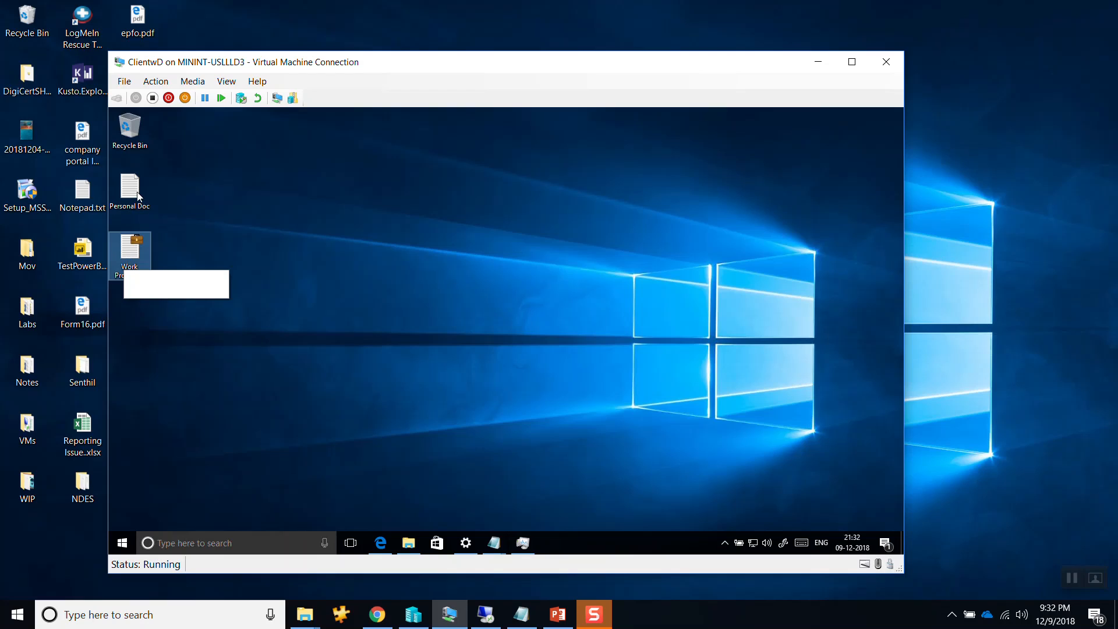
# Review the process list with its added columns in ClientwD's Task Manager, and minimize the window again.
pyautogui.click(523, 543)
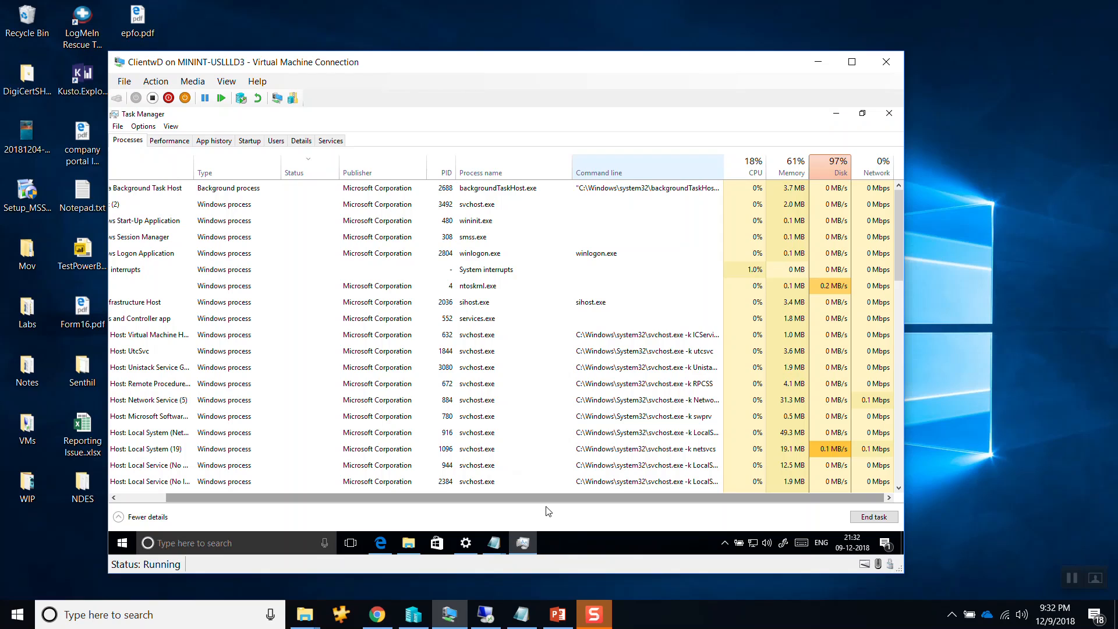
pyautogui.moveTo(584, 497); pyautogui.dragTo(687, 488)
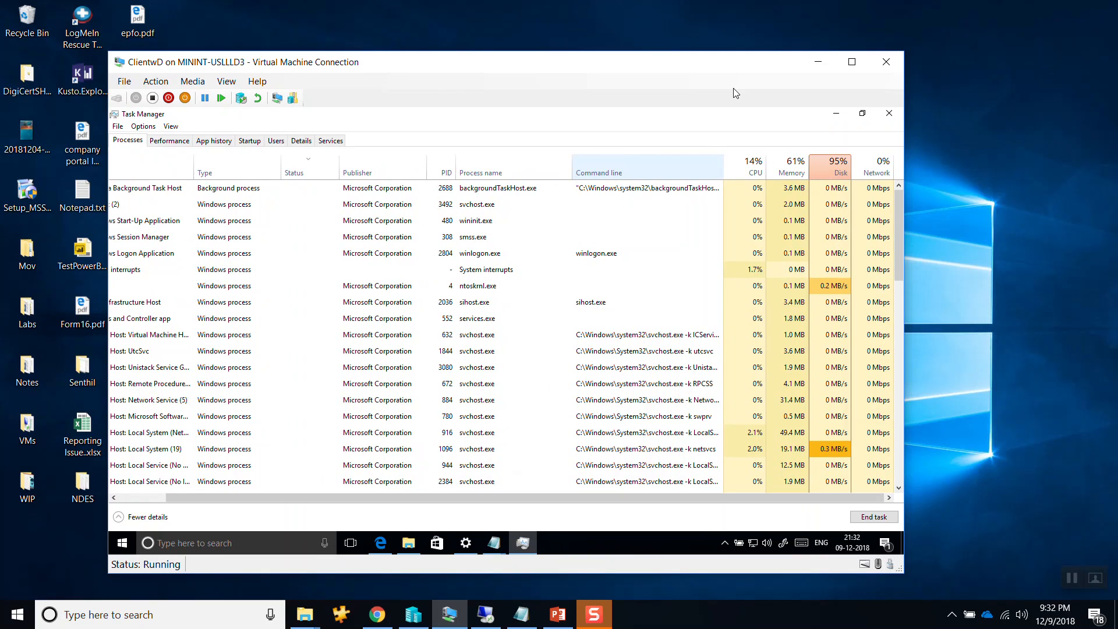
pyautogui.click(836, 114)
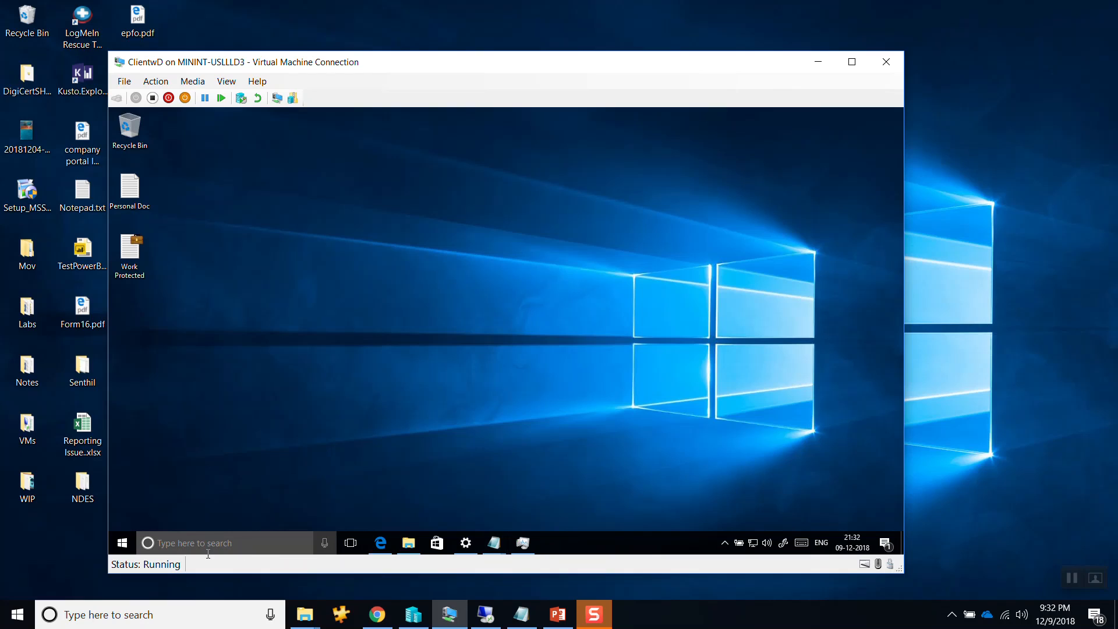
pyautogui.click(129, 548)
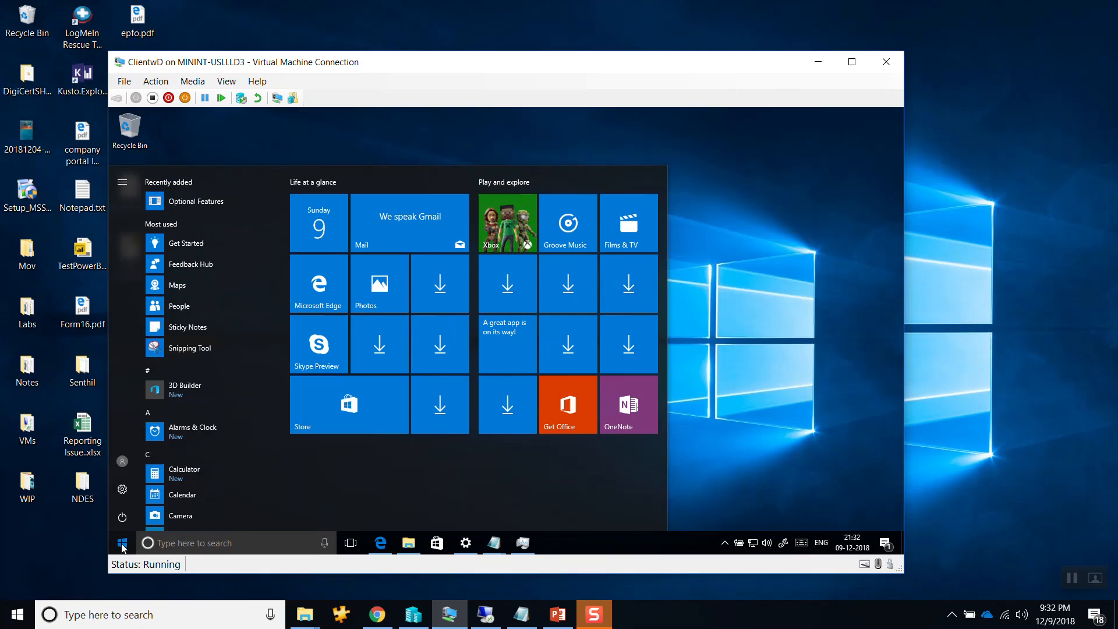
pyautogui.click(123, 489)
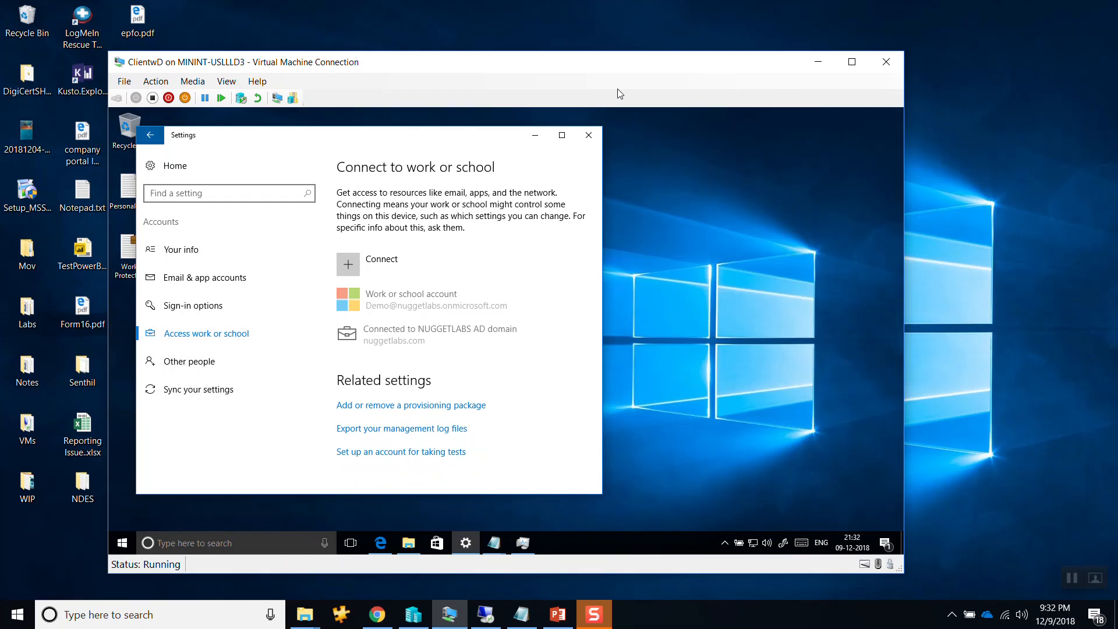
pyautogui.click(589, 135)
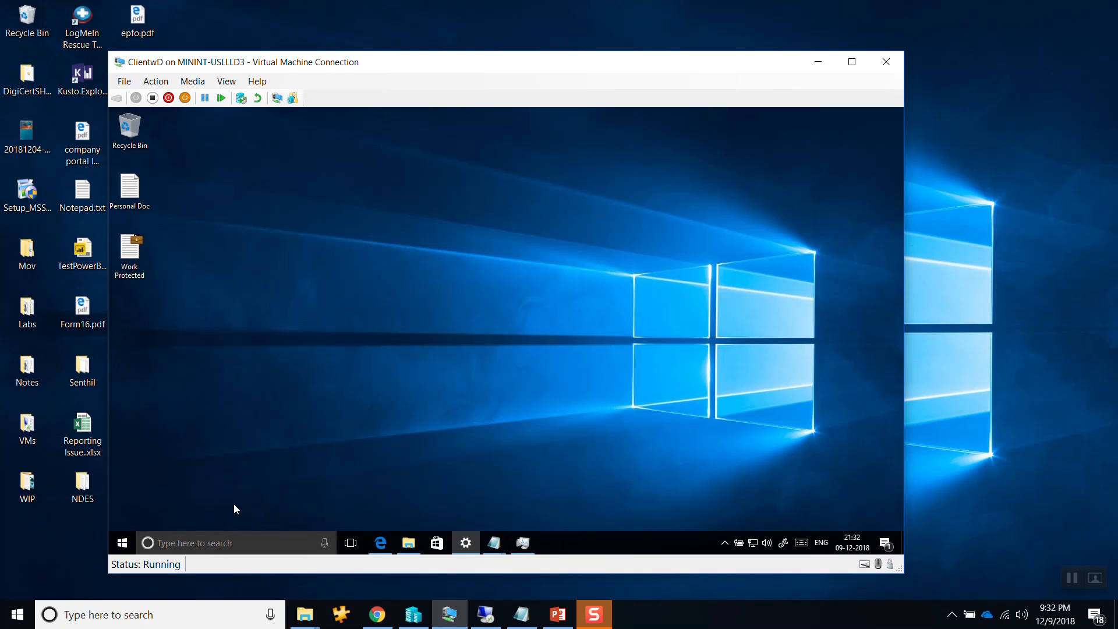
# Run regedit on ClientwD, approve the elevation request, and expand HKEY_LOCAL_MACHINE.
pyautogui.rightClick(122, 548)
pyautogui.click(138, 488)
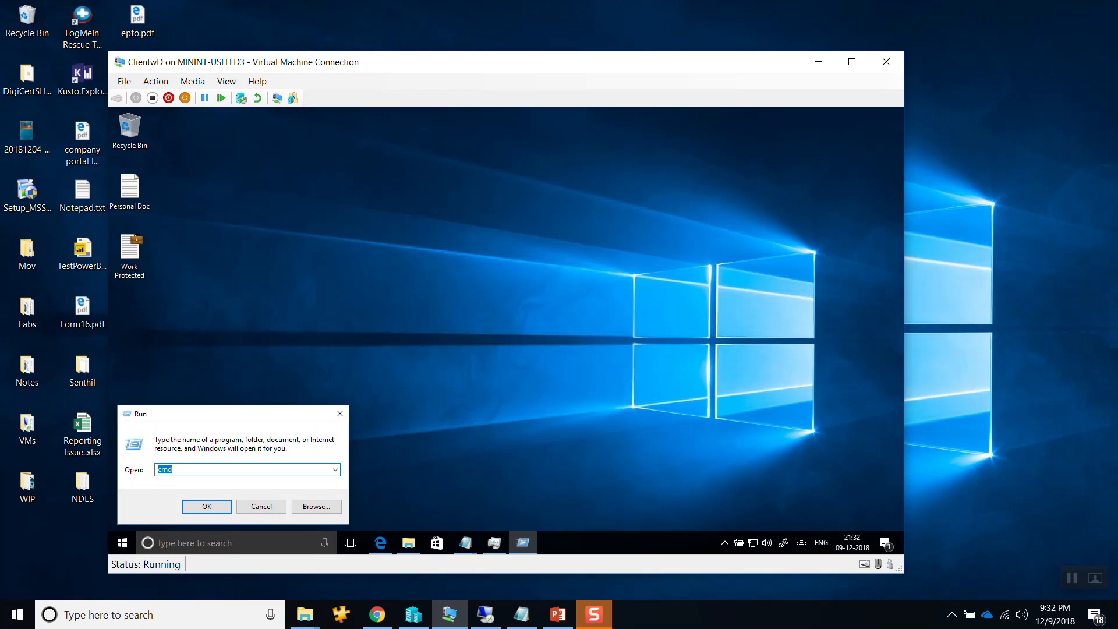
pyautogui.write('regedit')
pyautogui.press('Return')
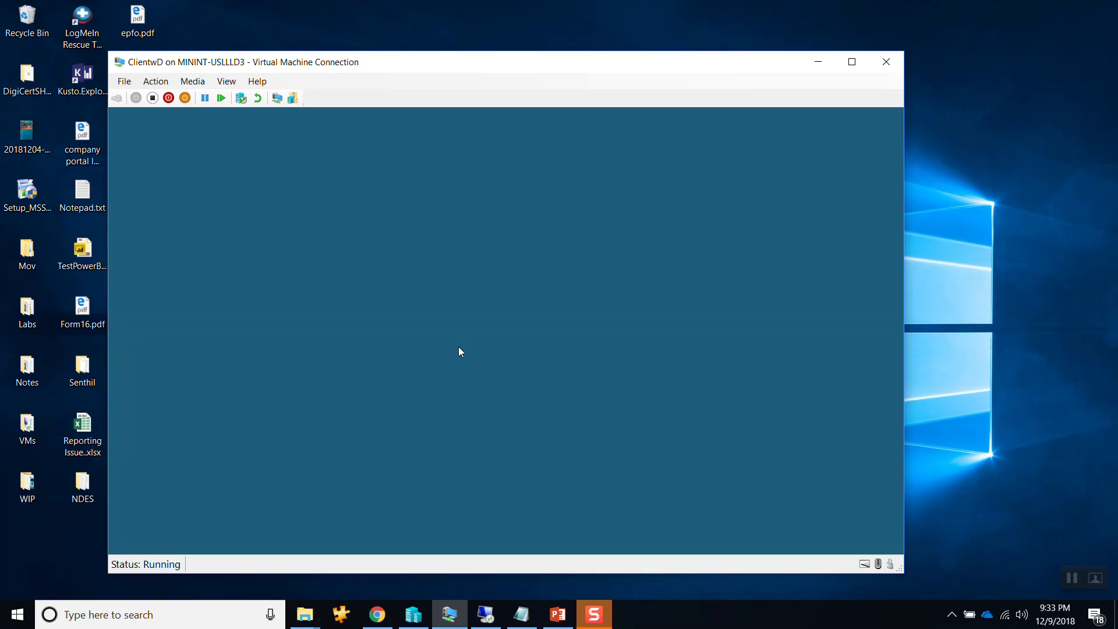
pyautogui.click(471, 401)
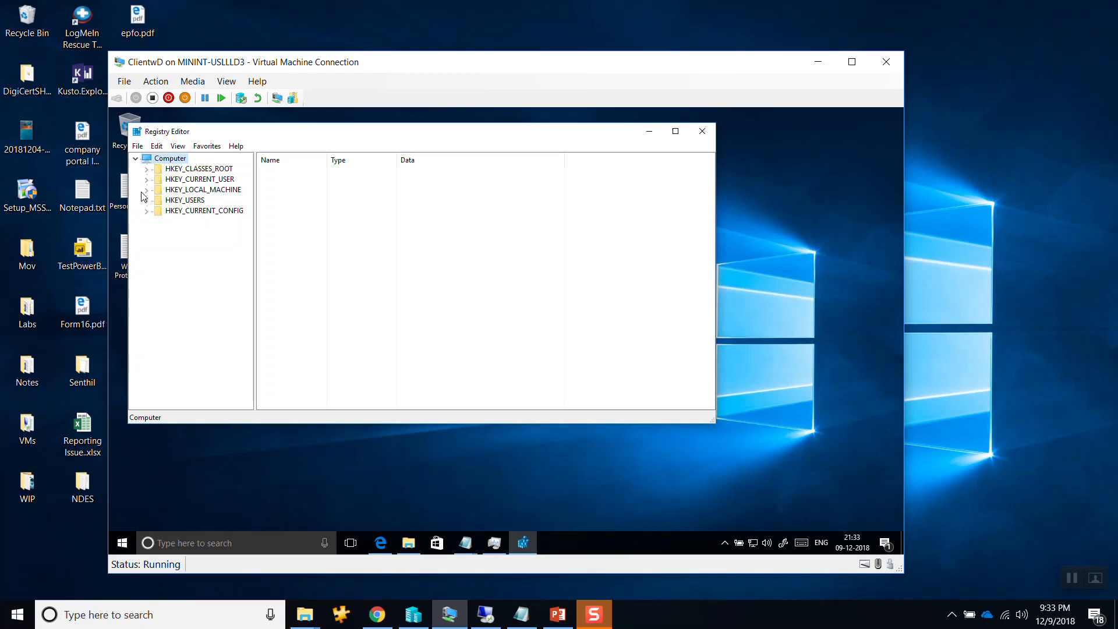
pyautogui.click(143, 191)
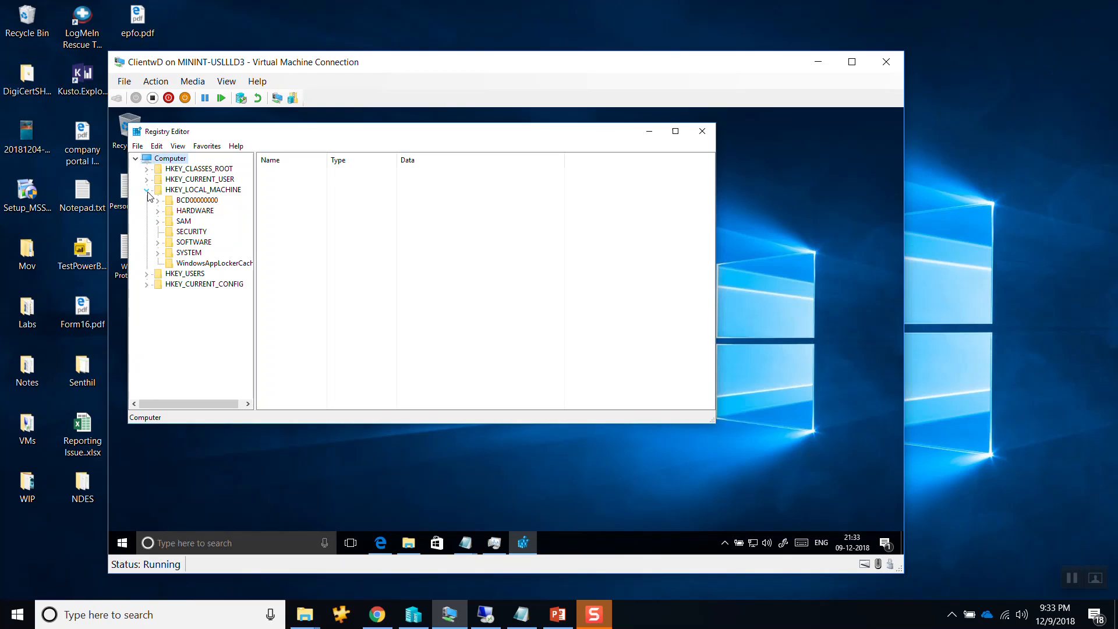
pyautogui.click(158, 252)
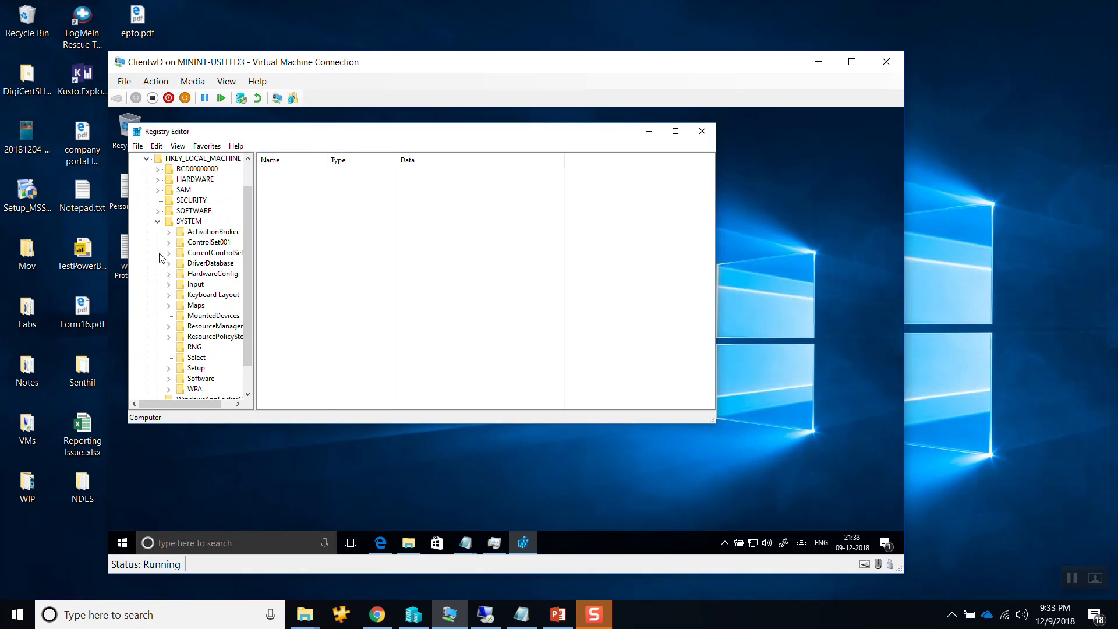
pyautogui.click(169, 379)
pyautogui.click(181, 389)
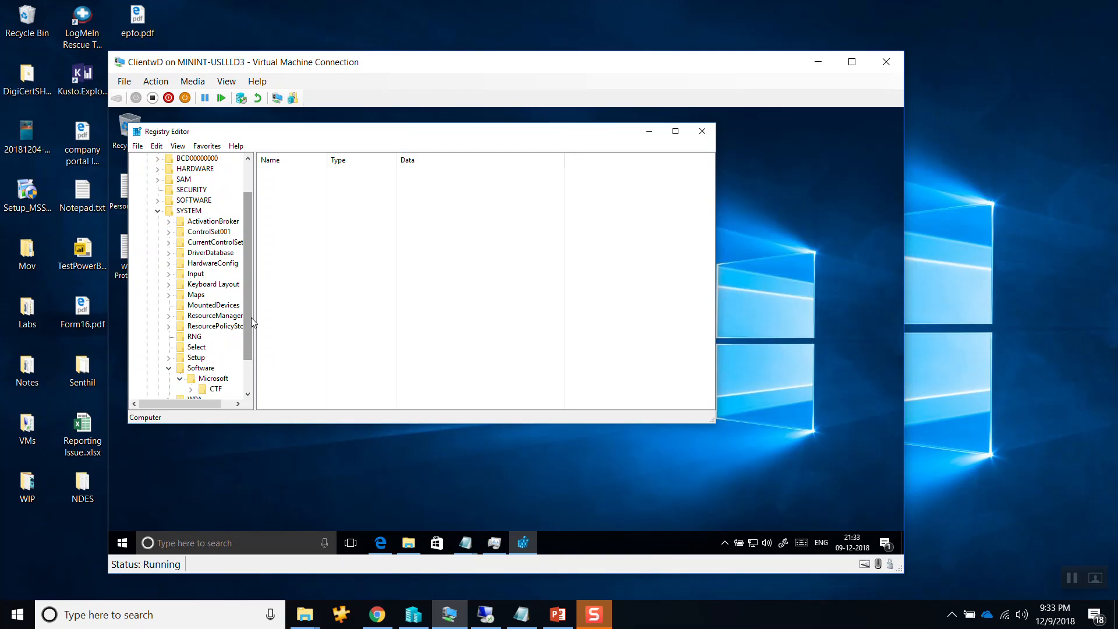
pyautogui.scroll(-2, 252, 320)
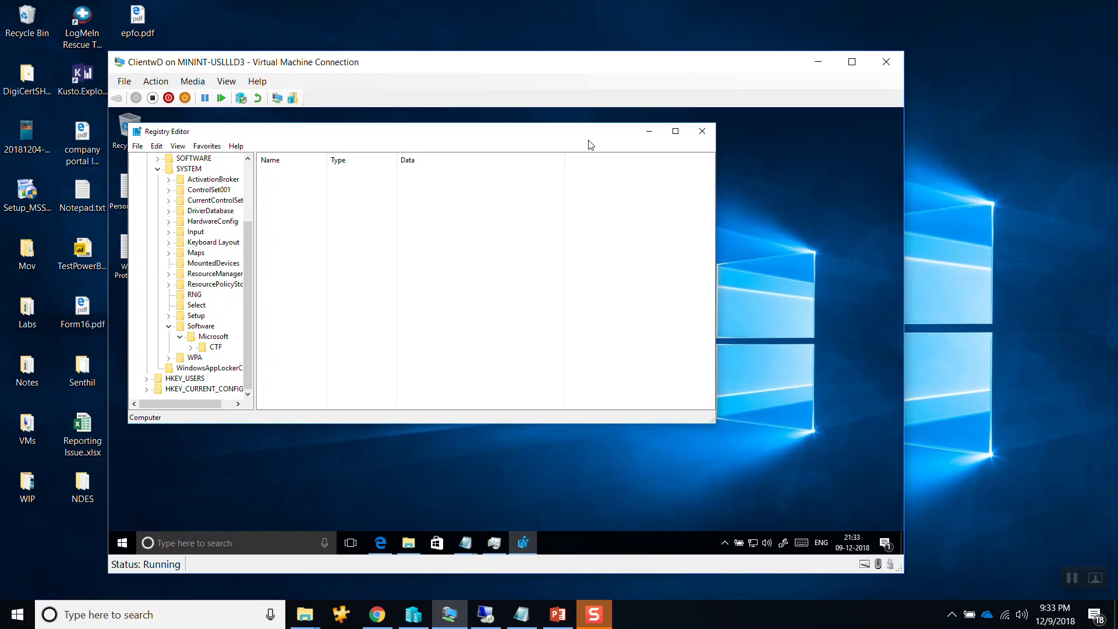
# In the maximized Registry Editor, open SOFTWARE\Microsoft\EnterpriseDataProtection\Policies under HKEY_LOCAL_MACHINE and check the EDP enforcement value.
pyautogui.click(675, 131)
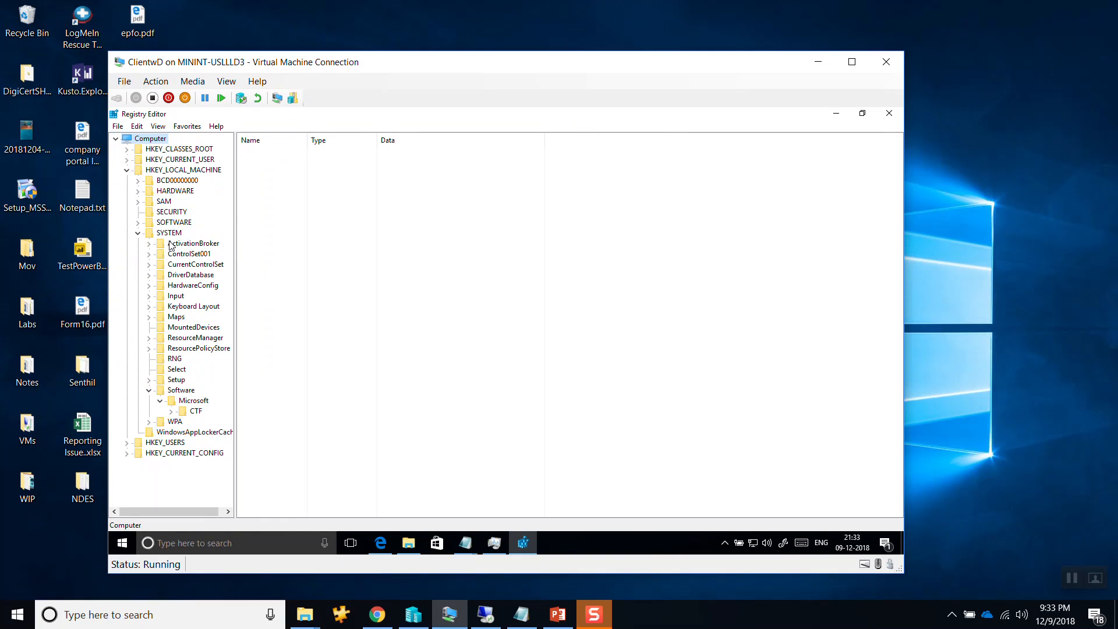
pyautogui.click(138, 233)
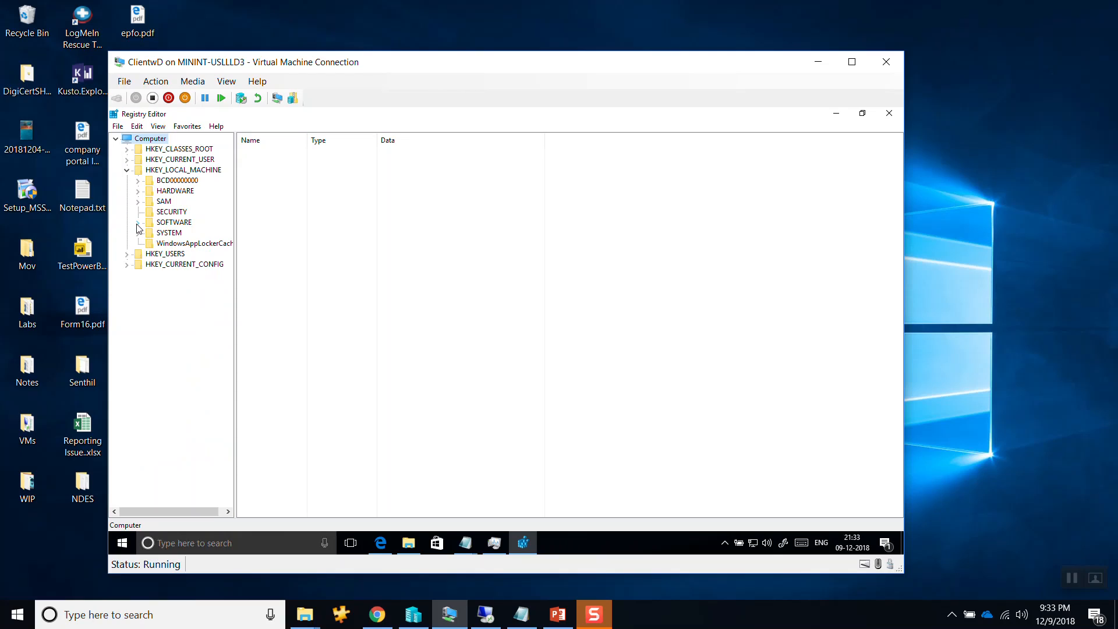
pyautogui.click(138, 224)
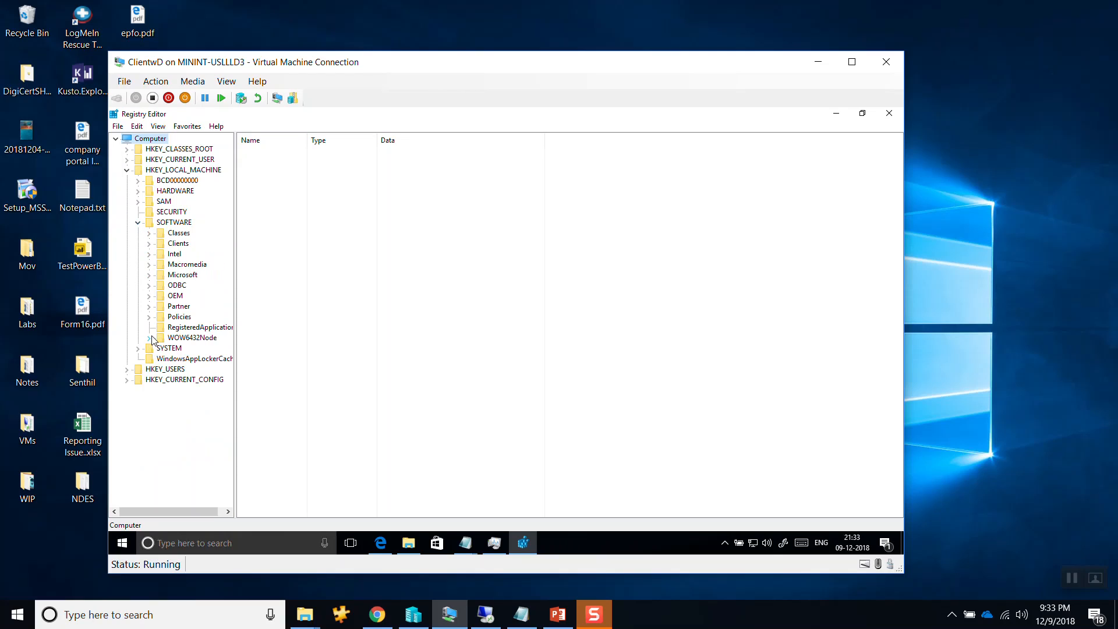
pyautogui.click(149, 275)
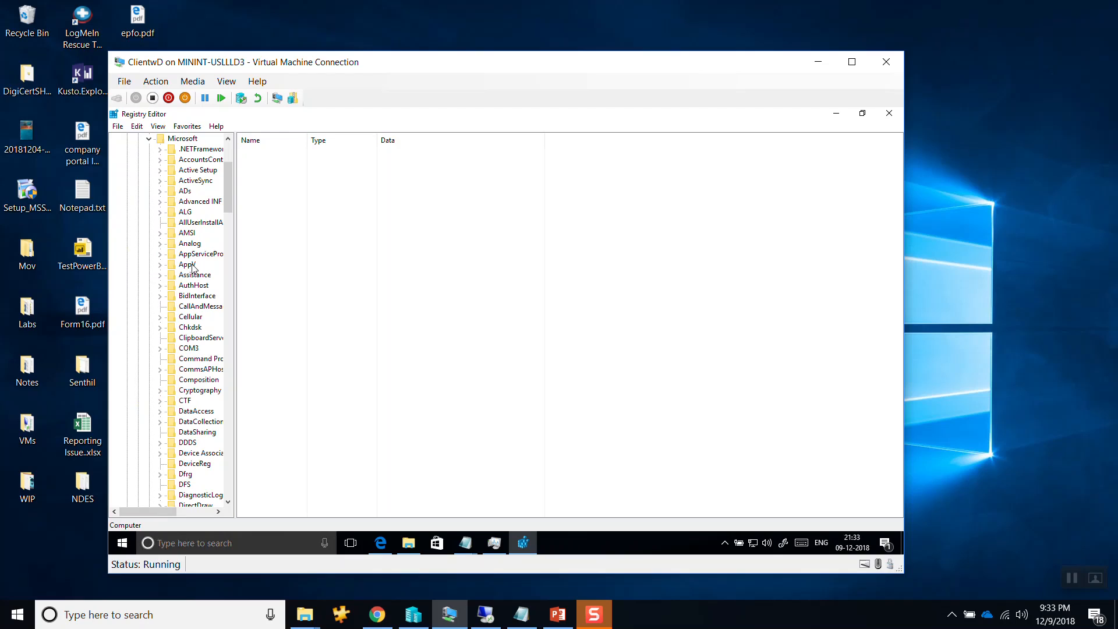
pyautogui.moveTo(236, 187); pyautogui.dragTo(333, 228)
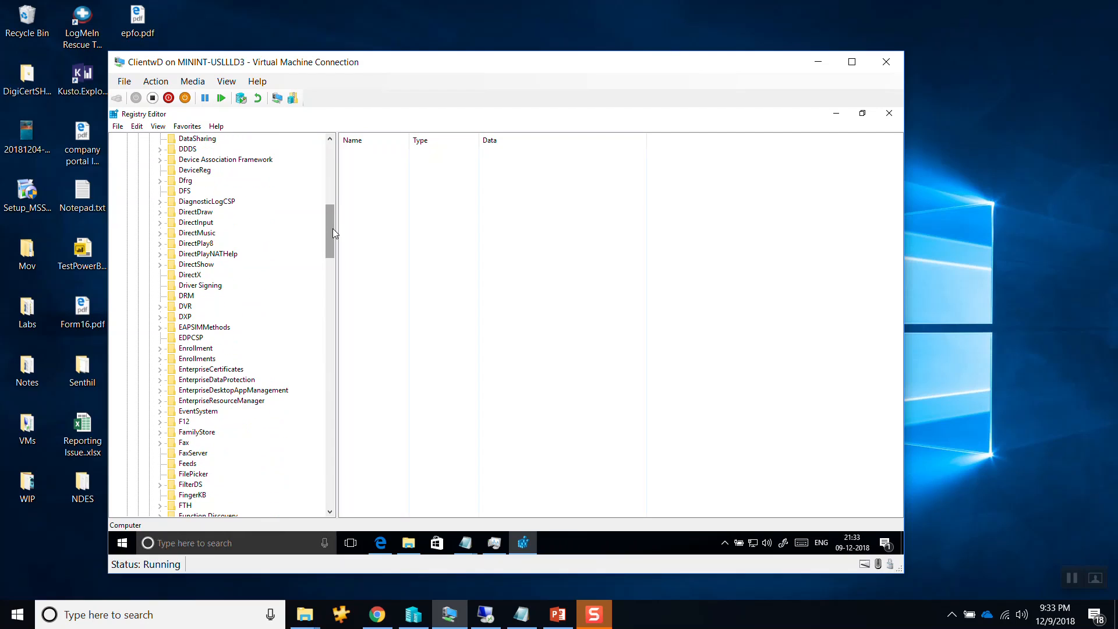
pyautogui.click(159, 379)
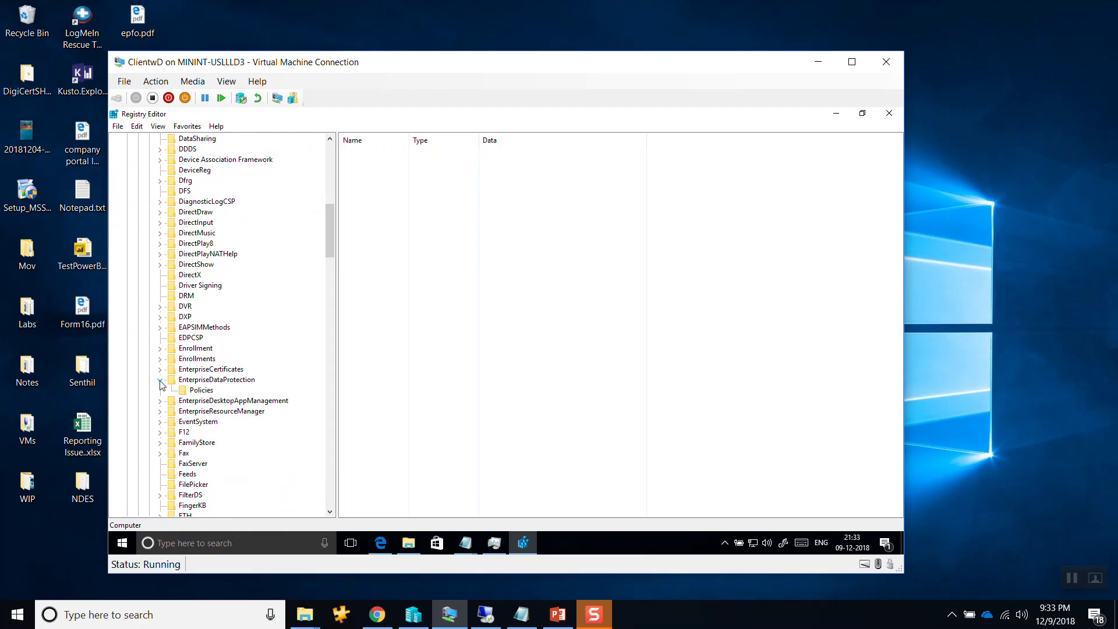
pyautogui.click(191, 393)
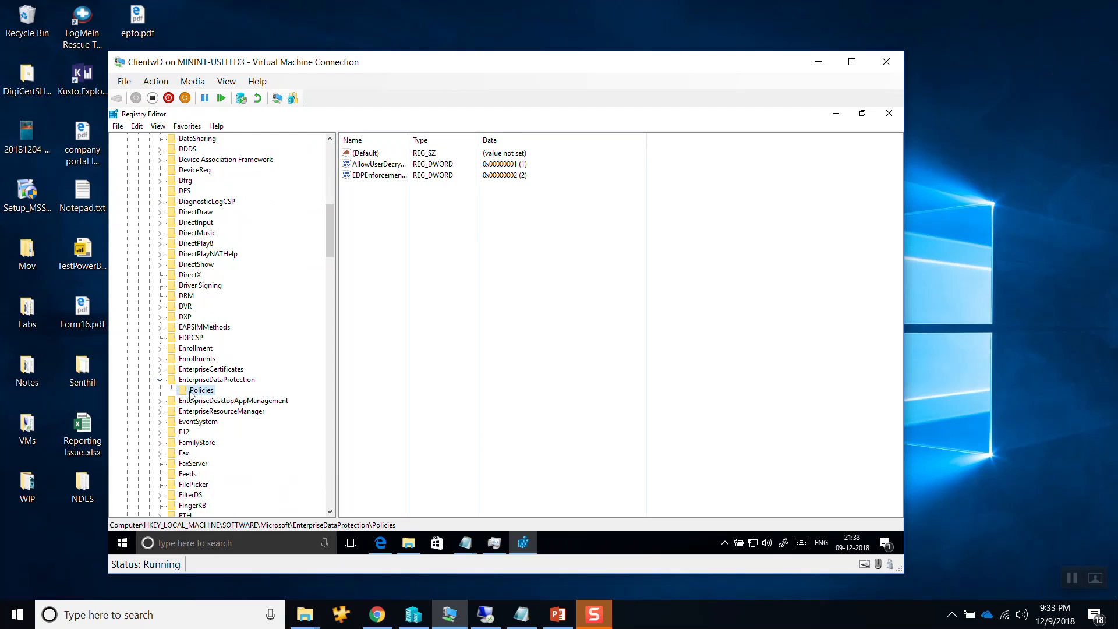
pyautogui.click(401, 176)
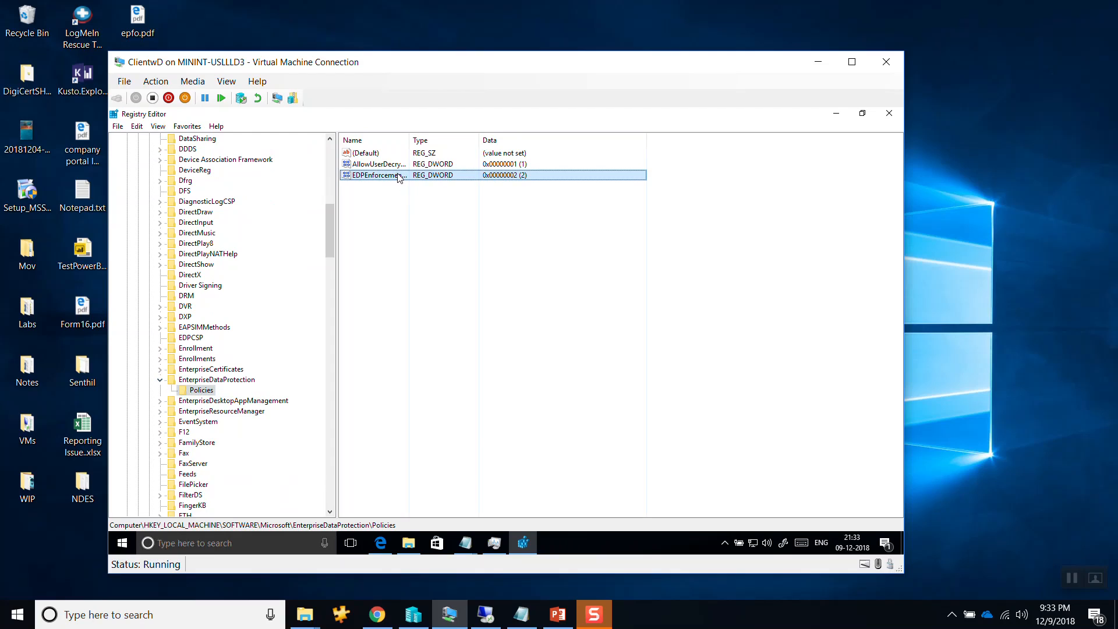
pyautogui.moveTo(418, 142); pyautogui.dragTo(420, 143)
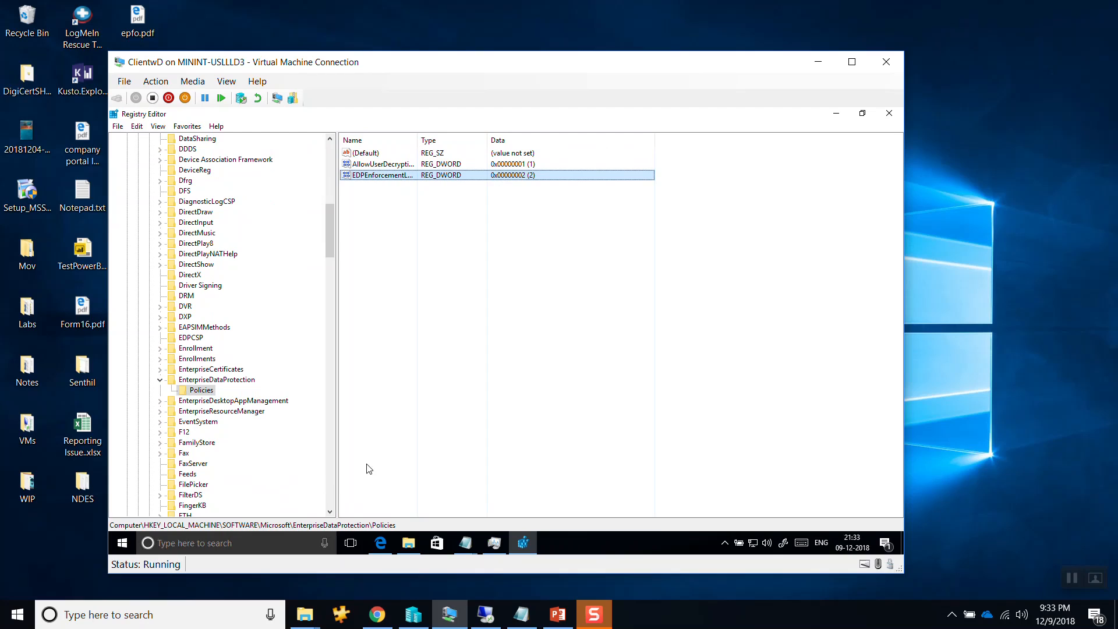
# Switch to the Azure portal in Chrome and close the Microsoft Intune MDM and MAM Configure page.
pyautogui.click(376, 615)
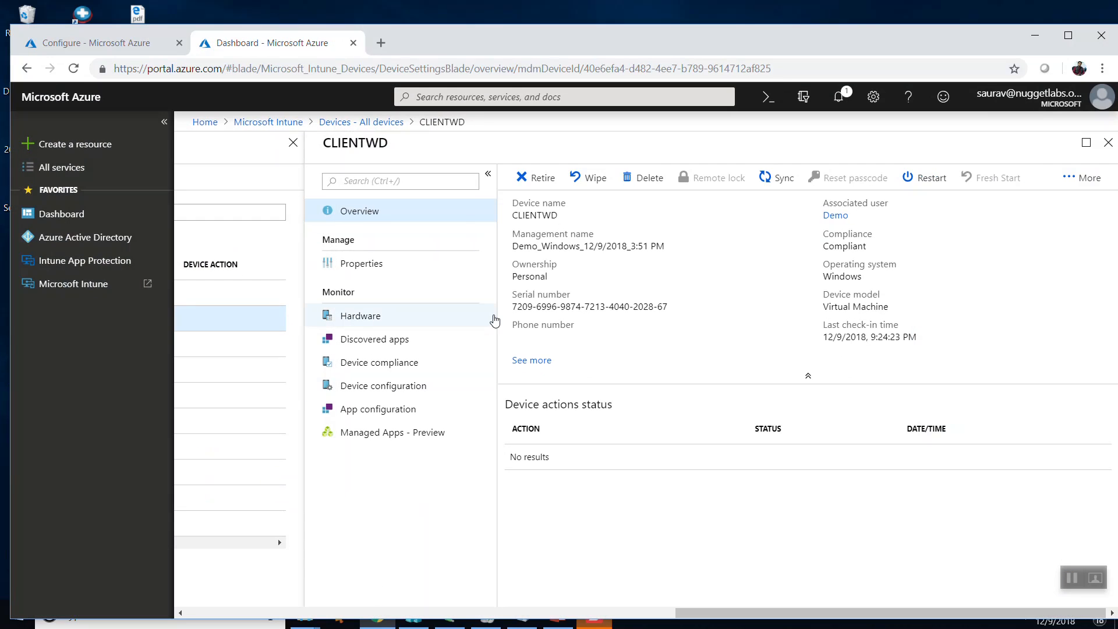
pyautogui.click(129, 40)
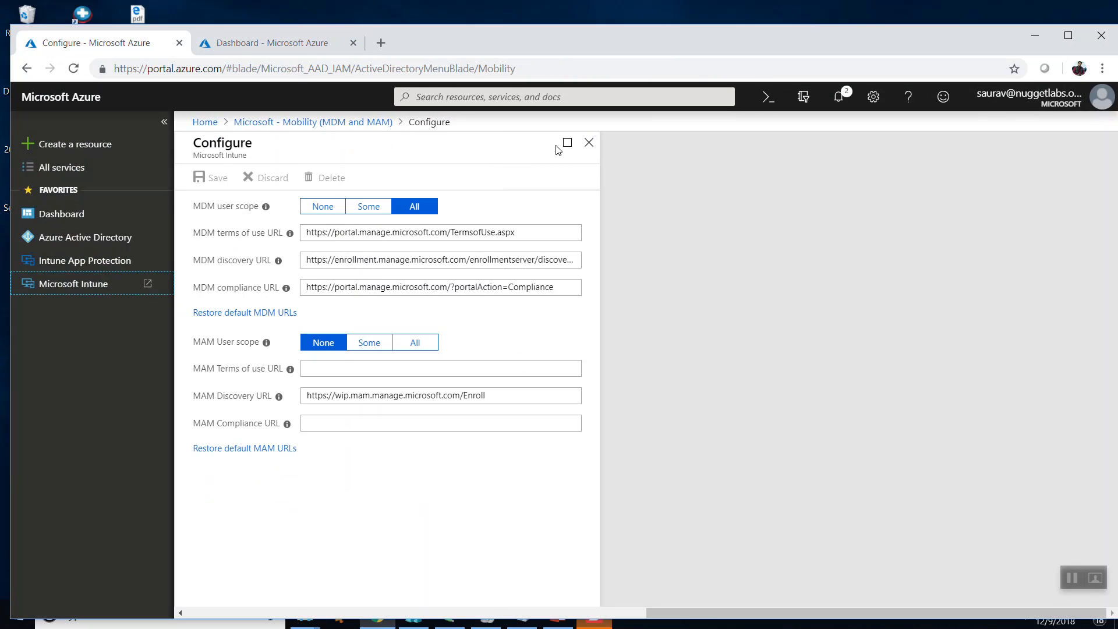
pyautogui.click(588, 142)
# Check the Windows Information Protection mode in the required settings of the WIP Demo test app protection policy, and minimize the browser.
pyautogui.click(294, 47)
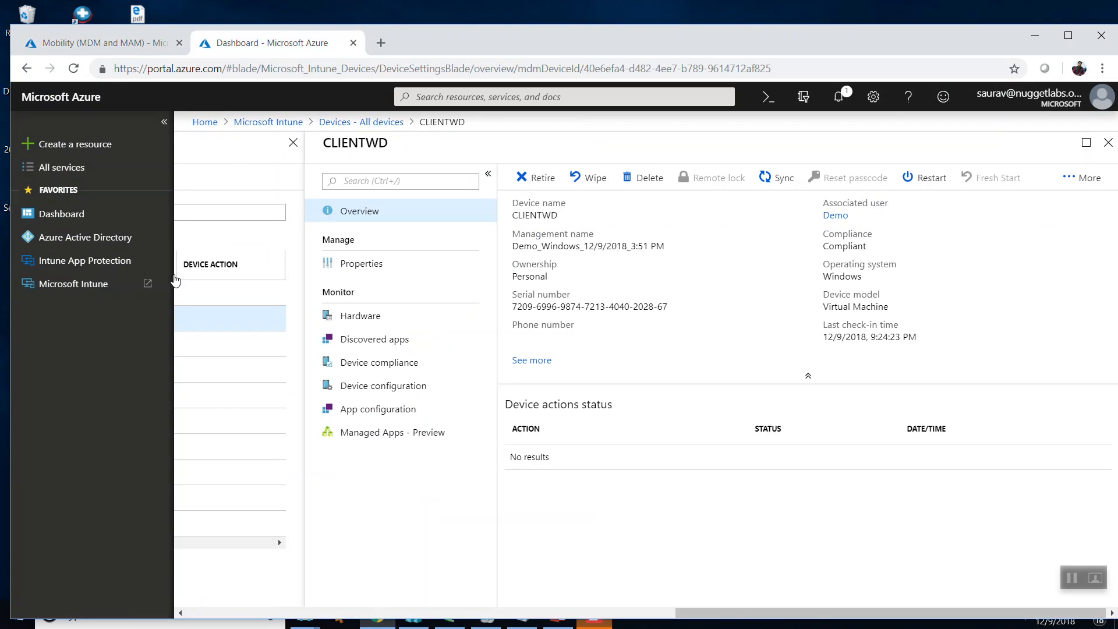
pyautogui.click(268, 123)
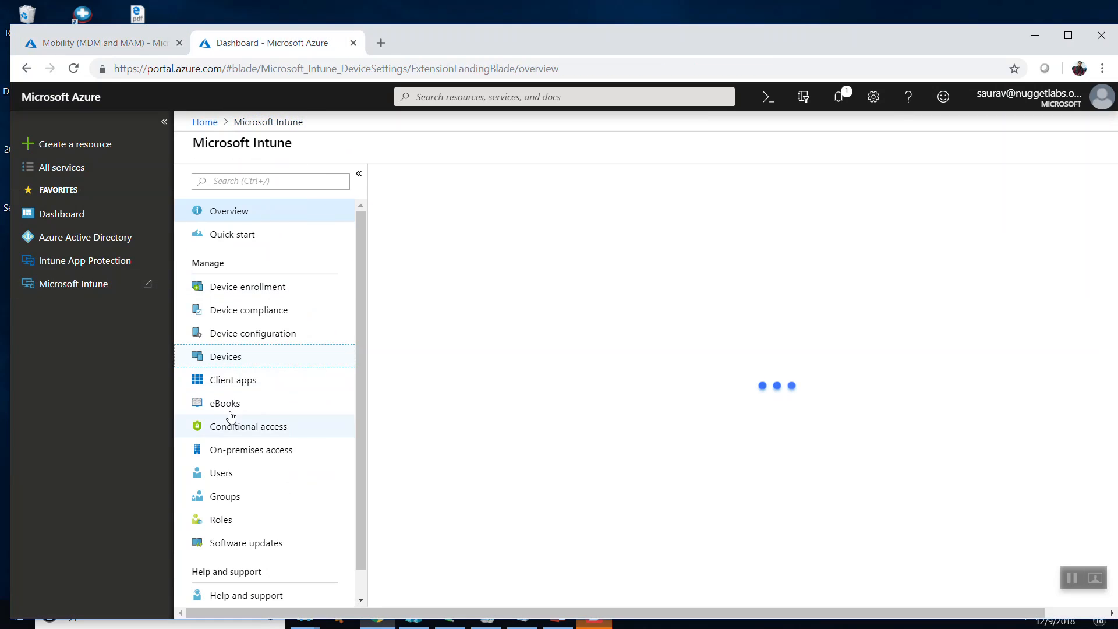
pyautogui.click(233, 380)
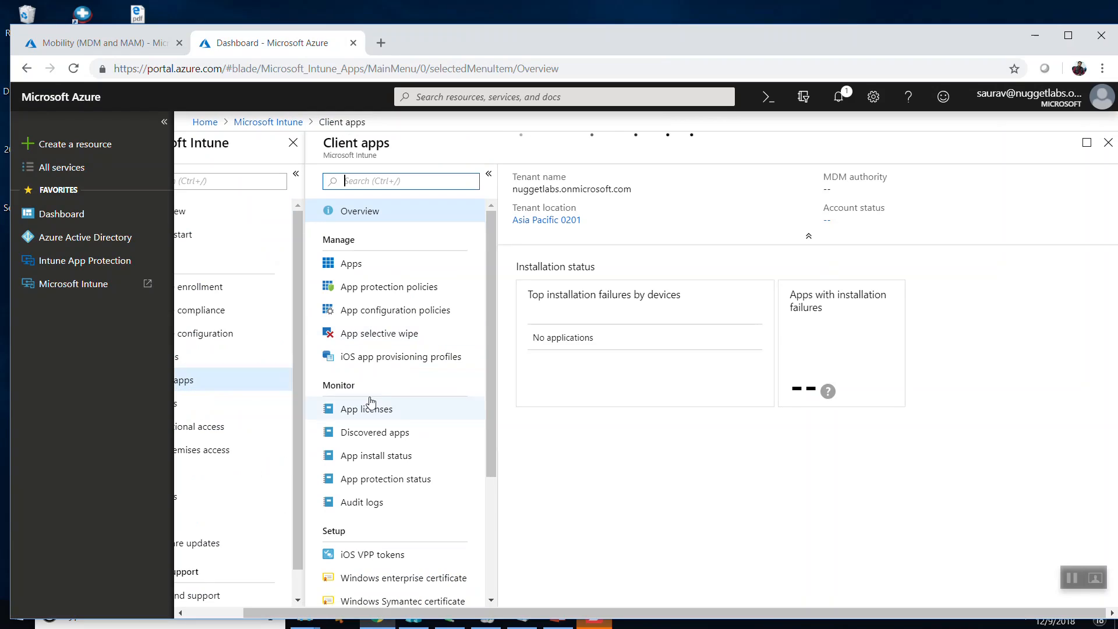
pyautogui.click(382, 289)
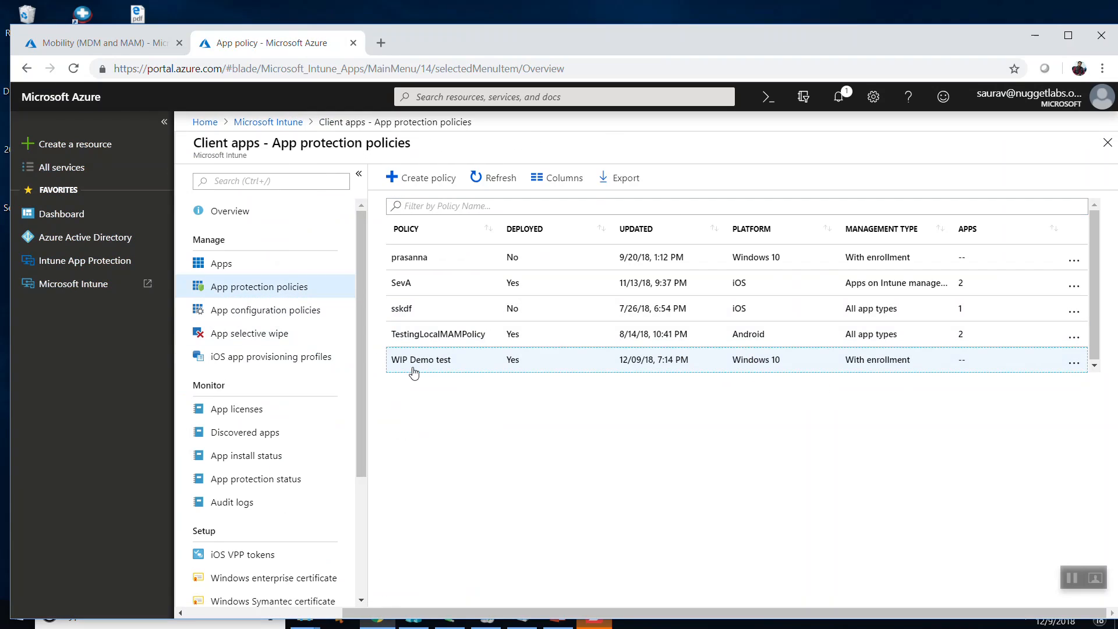
pyautogui.click(413, 366)
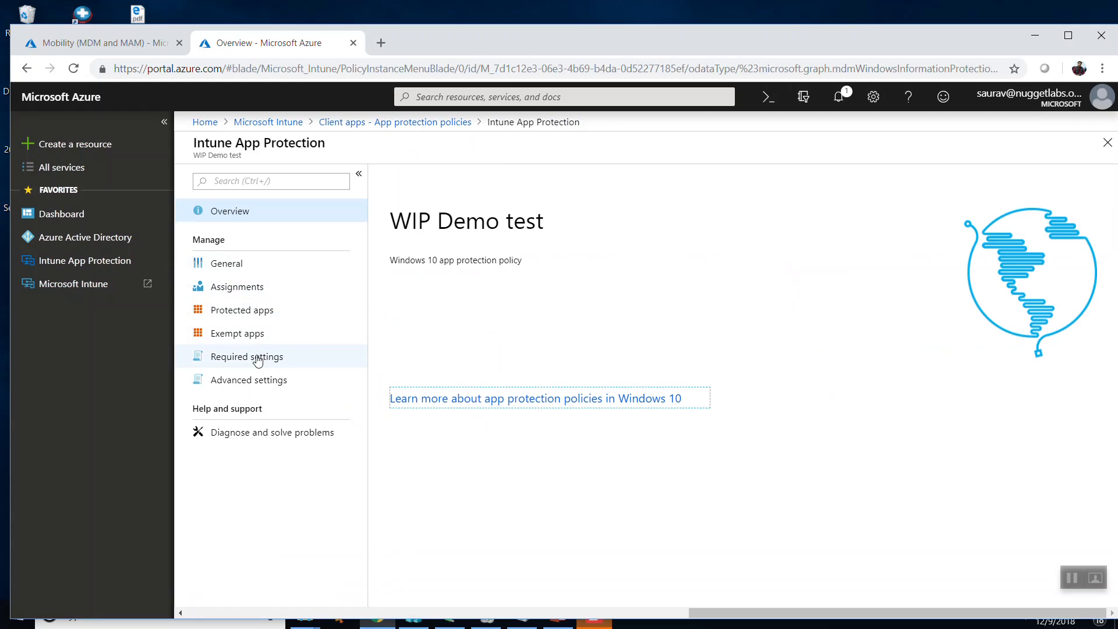
pyautogui.click(251, 356)
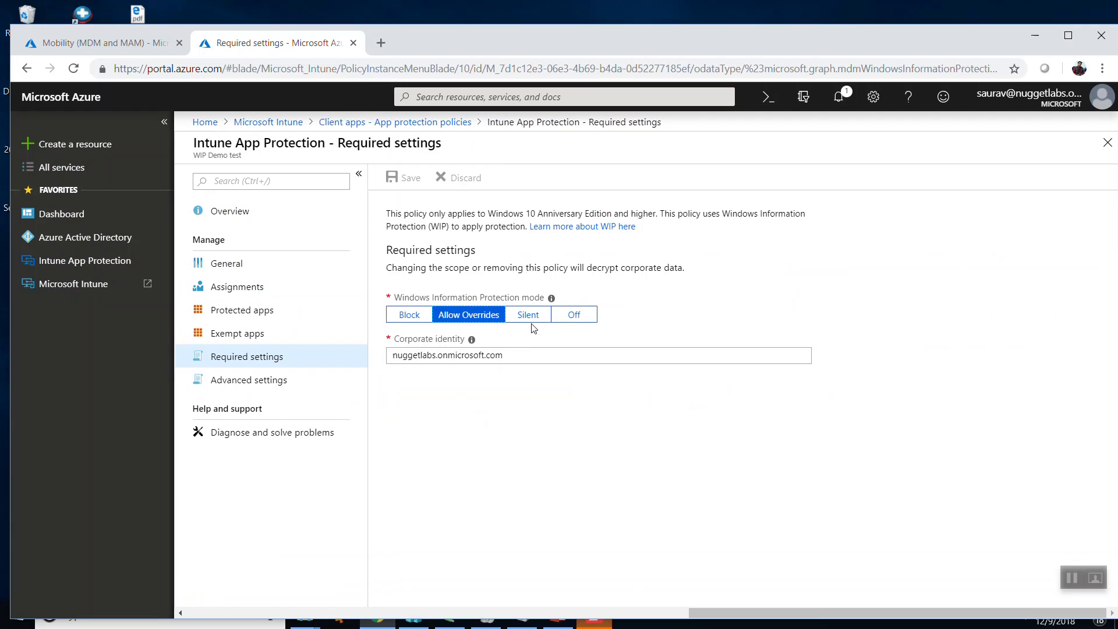
pyautogui.click(1034, 35)
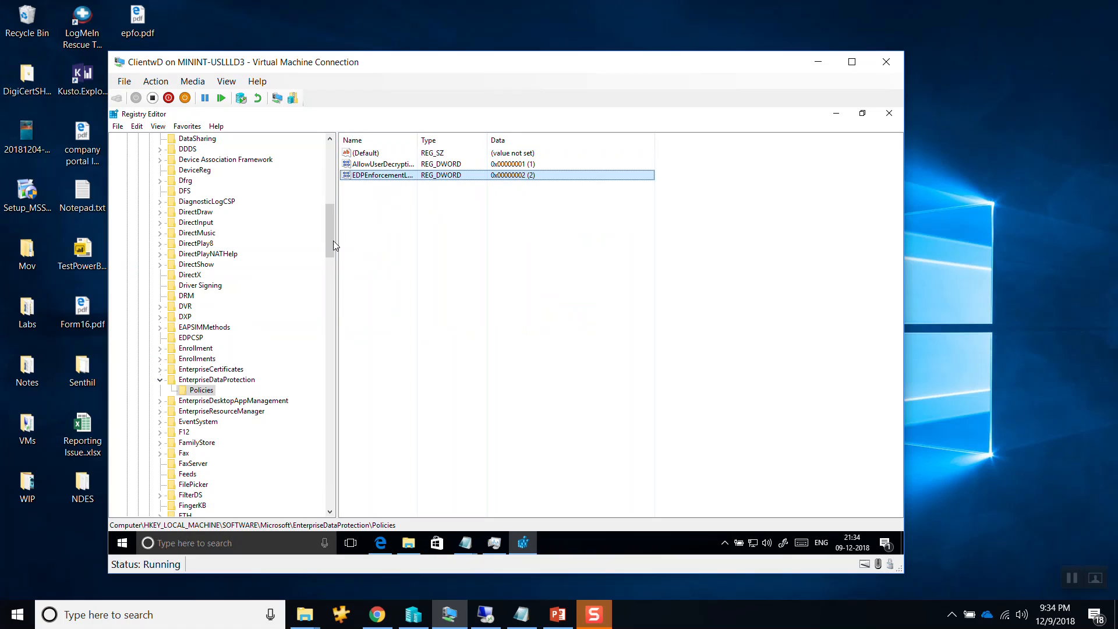
# Switch to the PowerPoint deck and go back to slide 18, "Registry Locations and its relevance..", to check the listed registry paths.
pyautogui.moveTo(330, 240); pyautogui.dragTo(335, 209)
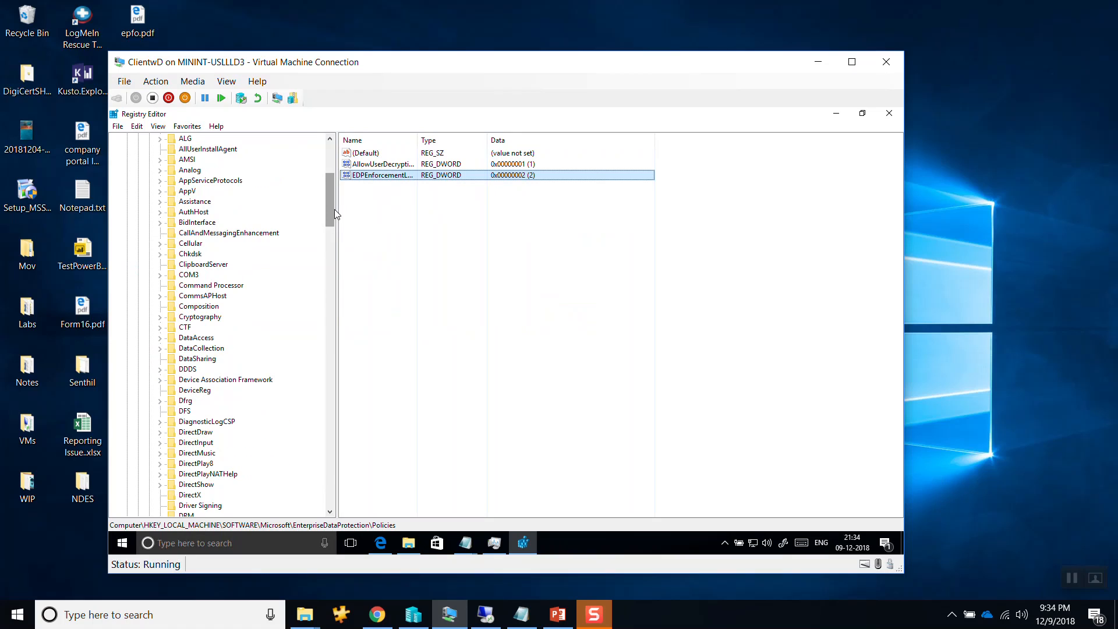
pyautogui.click(558, 616)
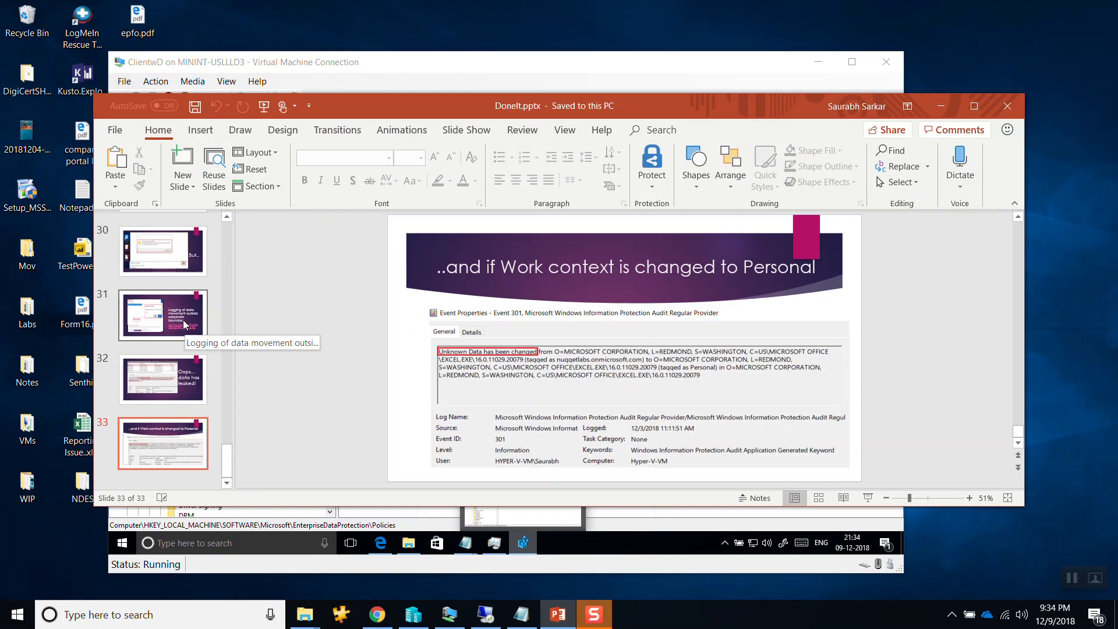
pyautogui.click(184, 324)
pyautogui.press('Up')
pyautogui.press('Up')
pyautogui.press('Up')
pyautogui.press('Up')
pyautogui.press('Up')
pyautogui.press('Up')
pyautogui.press('Up')
pyautogui.press('Up')
pyautogui.press('Up')
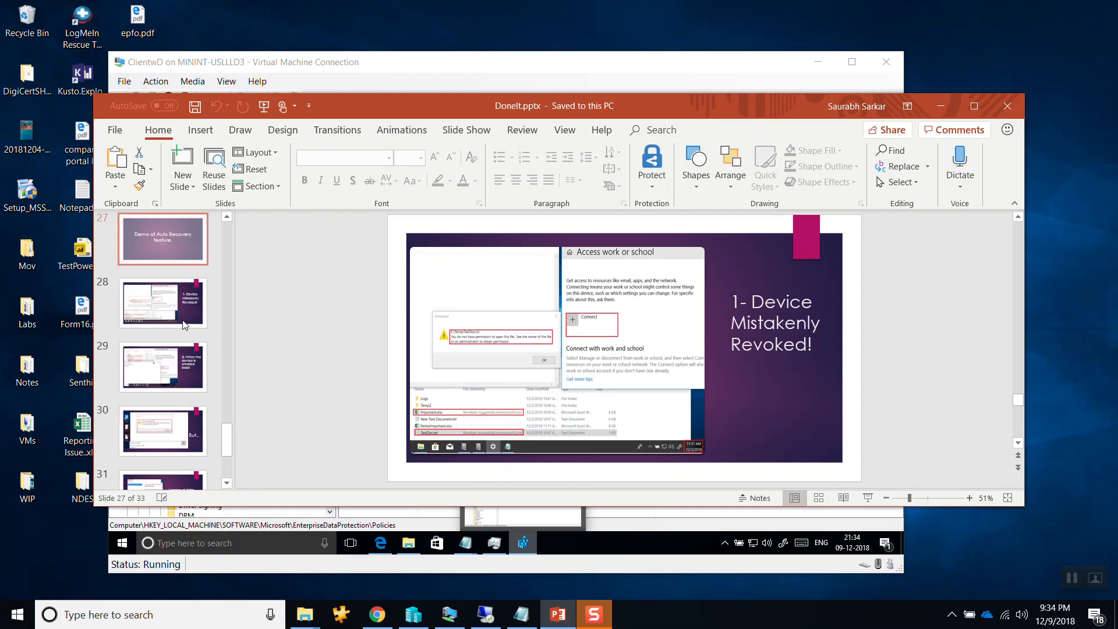
pyautogui.press('Up')
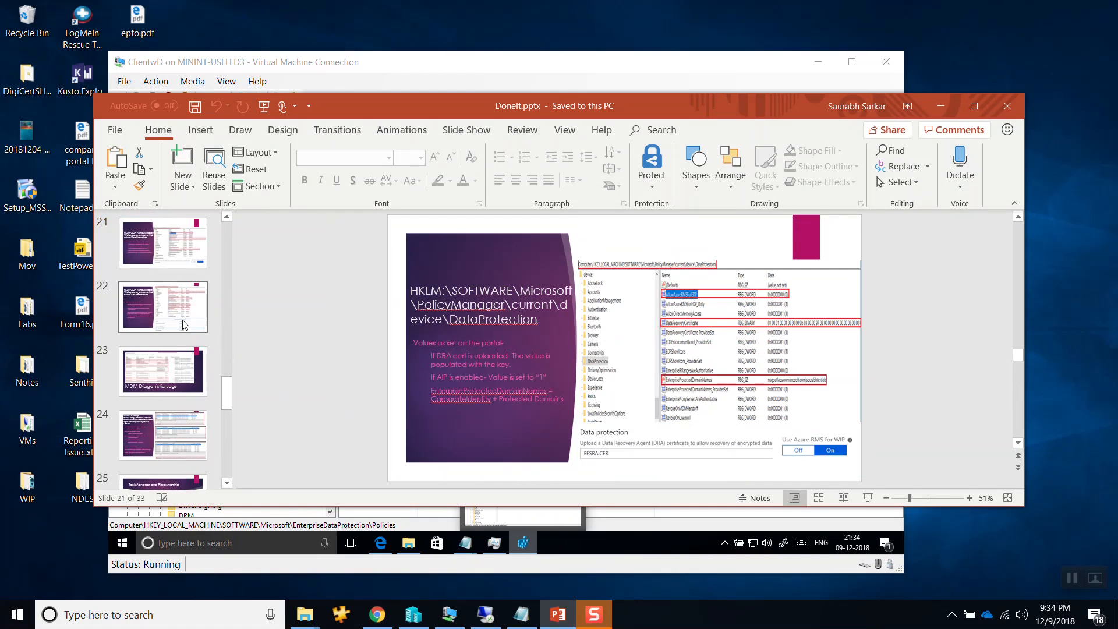
pyautogui.press('Up')
pyautogui.press('Up')
pyautogui.press('Up')
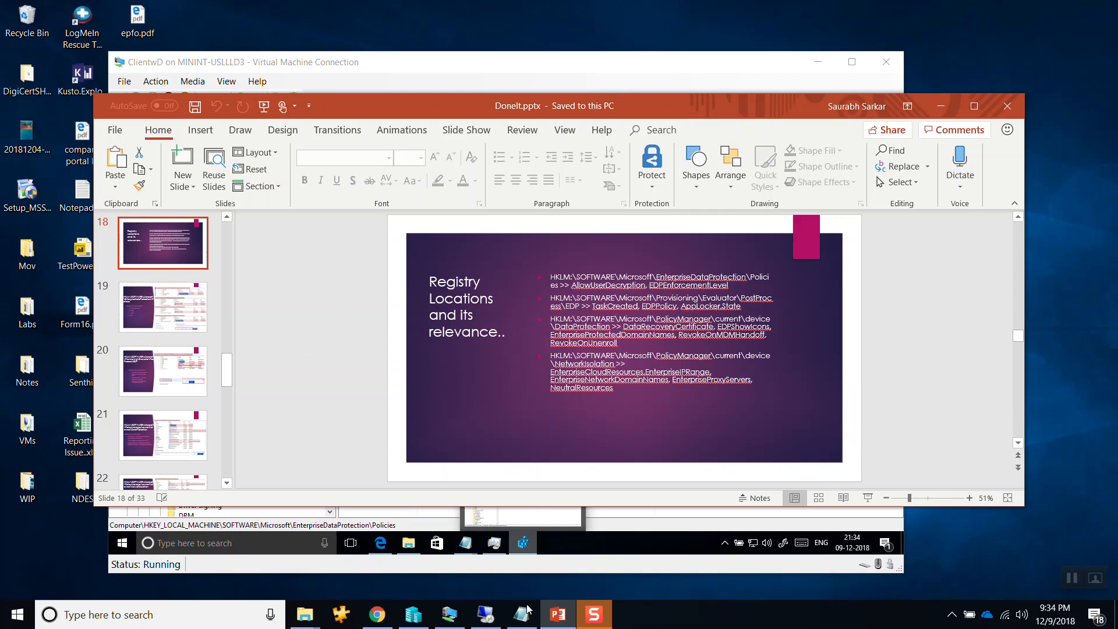
# Return to the Registry Editor on ClientwD and expand PolicyManager under HKEY_LOCAL_MACHINE\SOFTWARE\Microsoft.
pyautogui.click(449, 614)
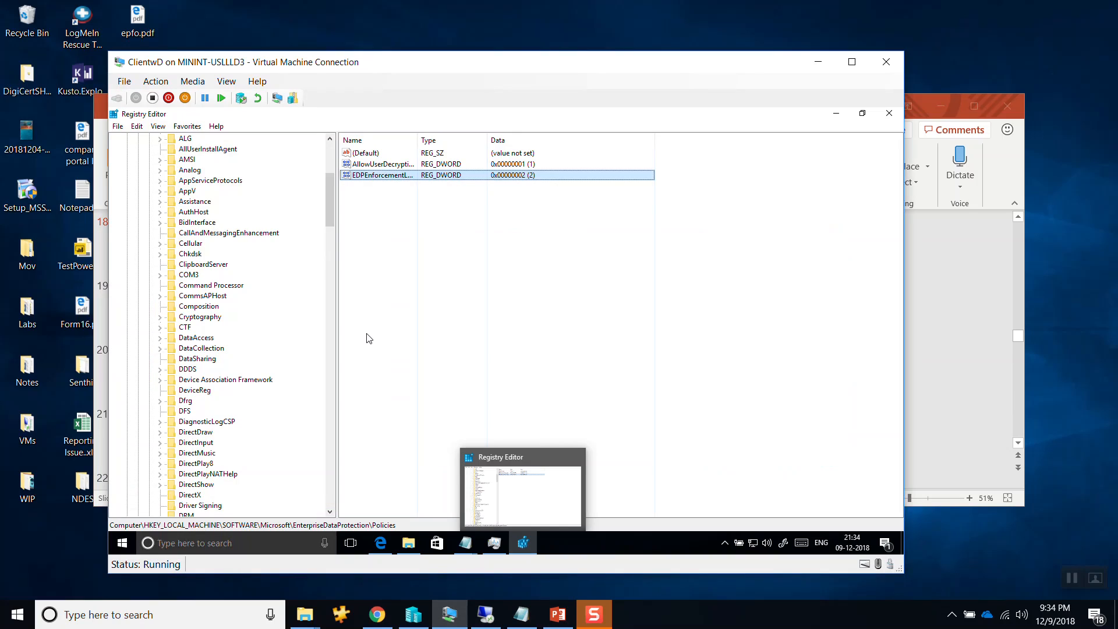
pyautogui.moveTo(331, 221); pyautogui.dragTo(333, 184)
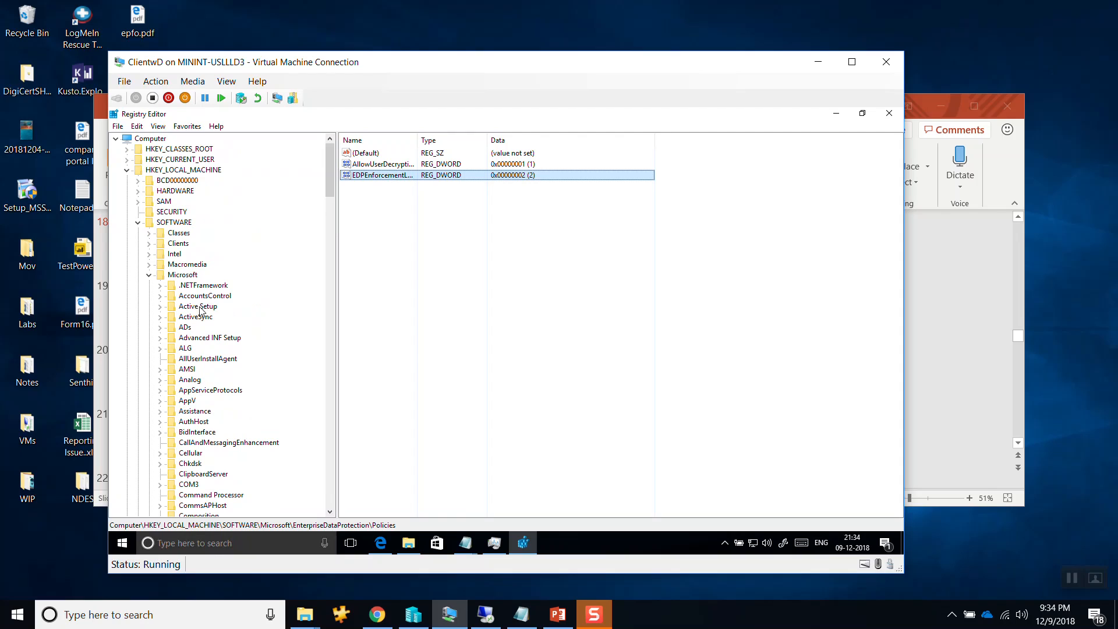
pyautogui.click(195, 317)
pyautogui.press('p')
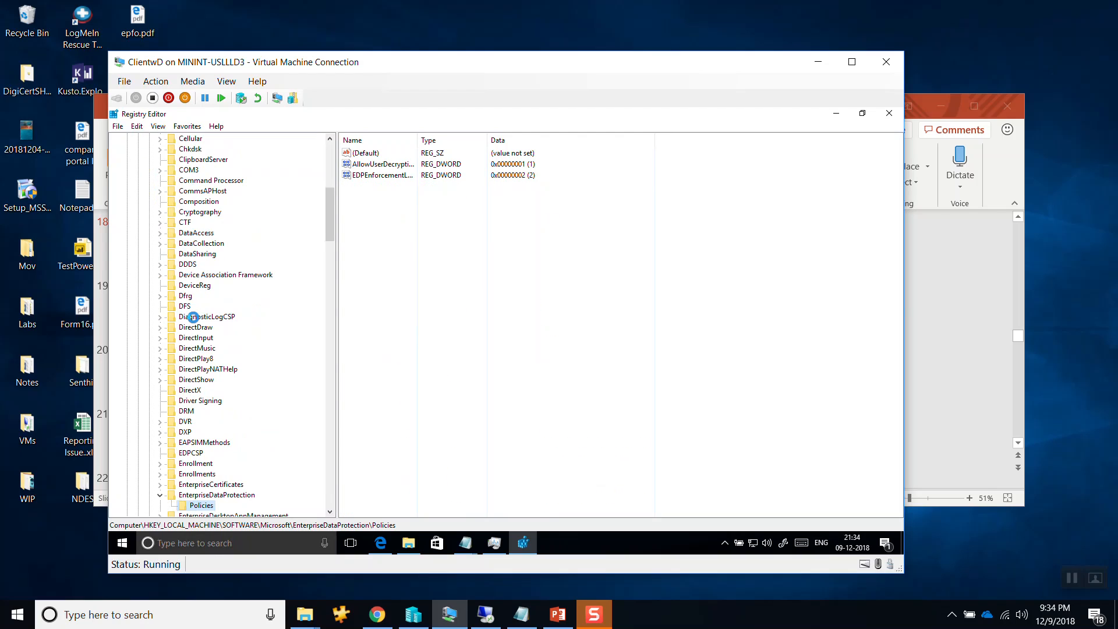
pyautogui.press('p')
pyautogui.press('p')
pyautogui.press('p')
pyautogui.press('p')
pyautogui.press('p')
pyautogui.press('p')
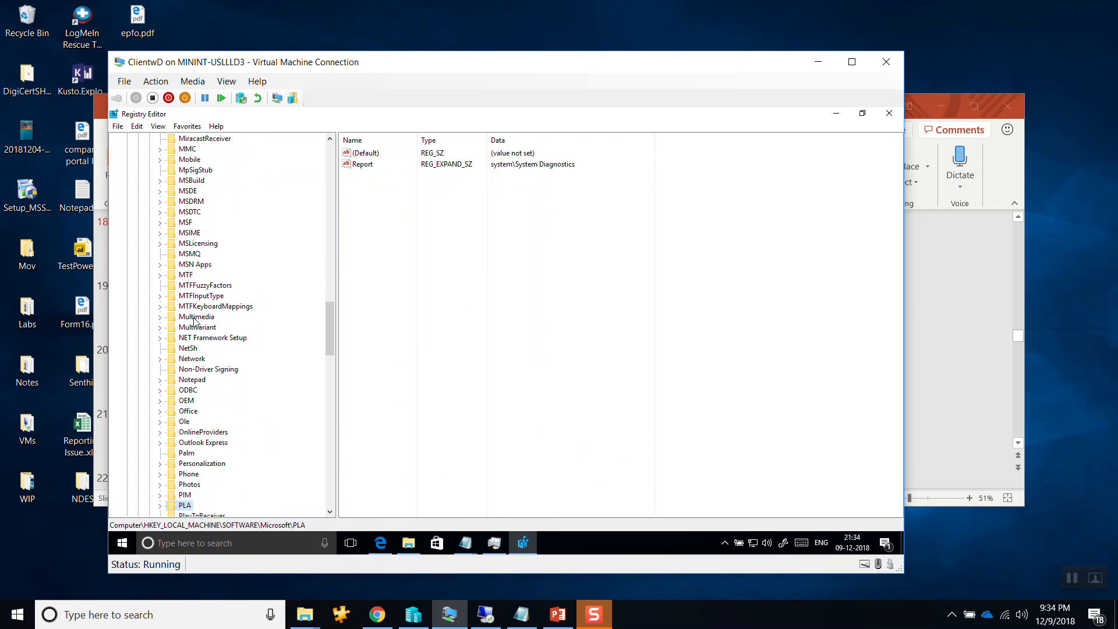
pyautogui.press('p')
pyautogui.press('p')
pyautogui.press('p')
pyautogui.press('p')
pyautogui.press('p')
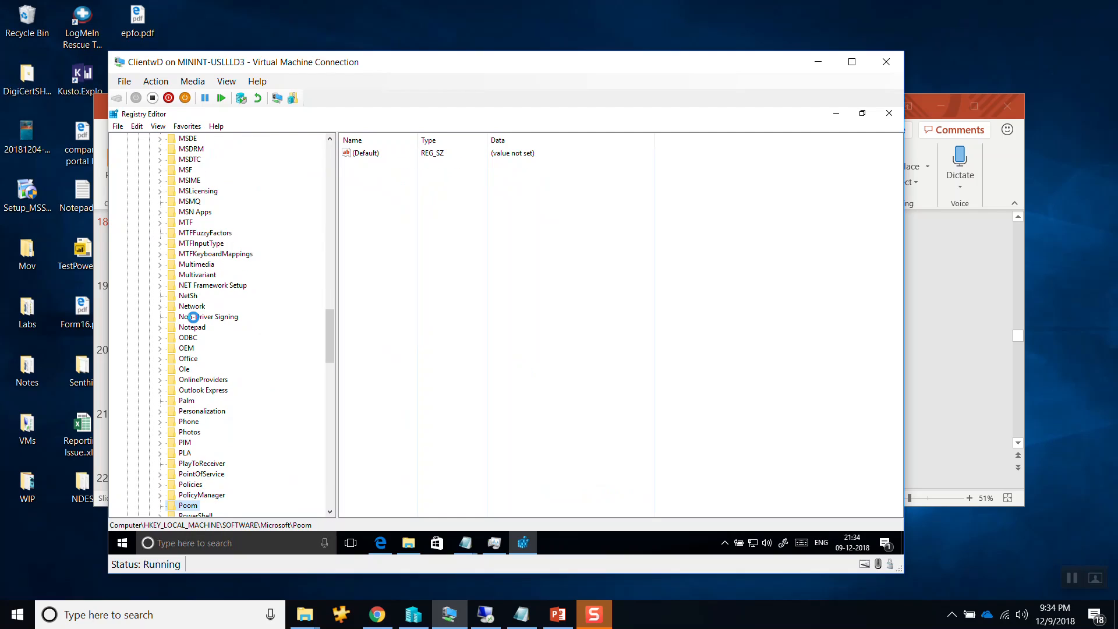
pyautogui.press('Up')
pyautogui.press('Right')
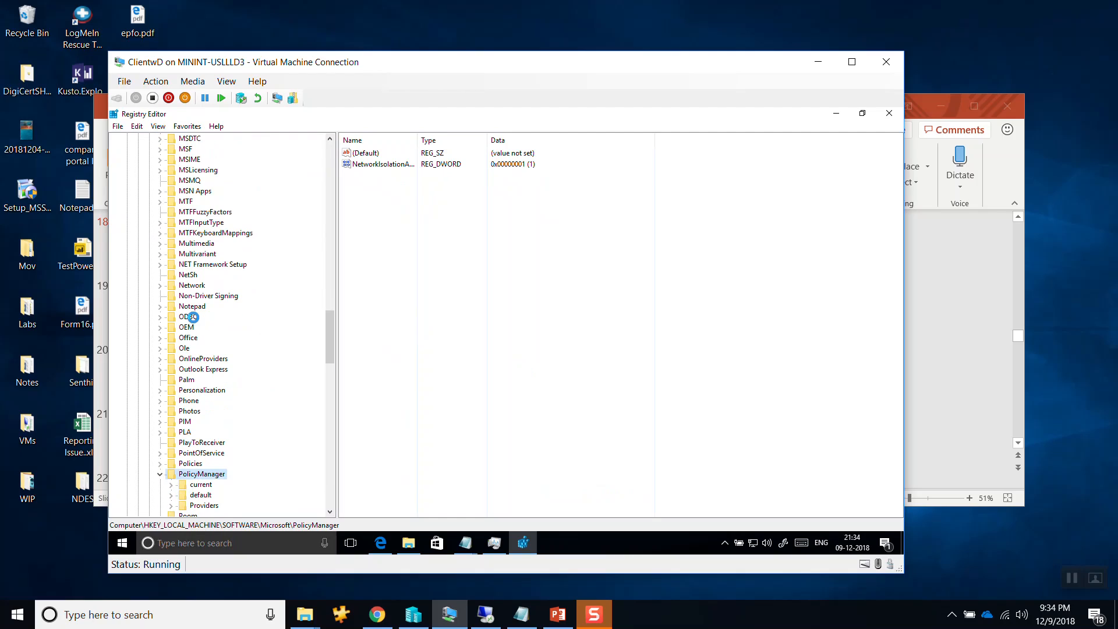
# Open the current\device\DataProtection key under PolicyManager and widen the Name and Type columns so the value names are readable.
pyautogui.press('Right')
pyautogui.press('Right')
pyautogui.press('Right')
pyautogui.press('Right')
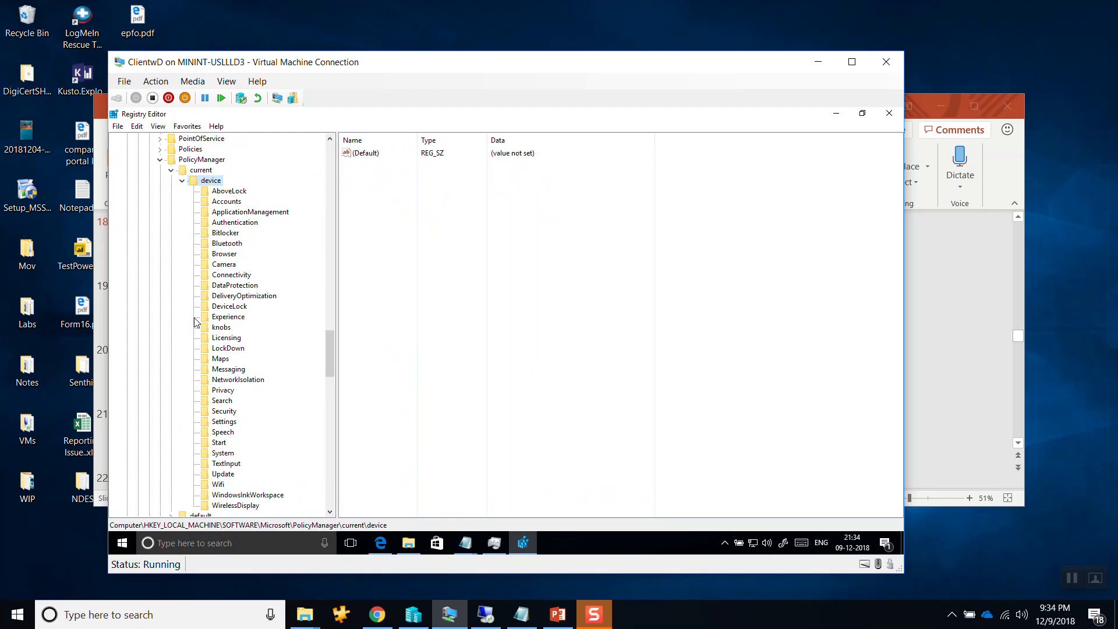
pyautogui.click(242, 286)
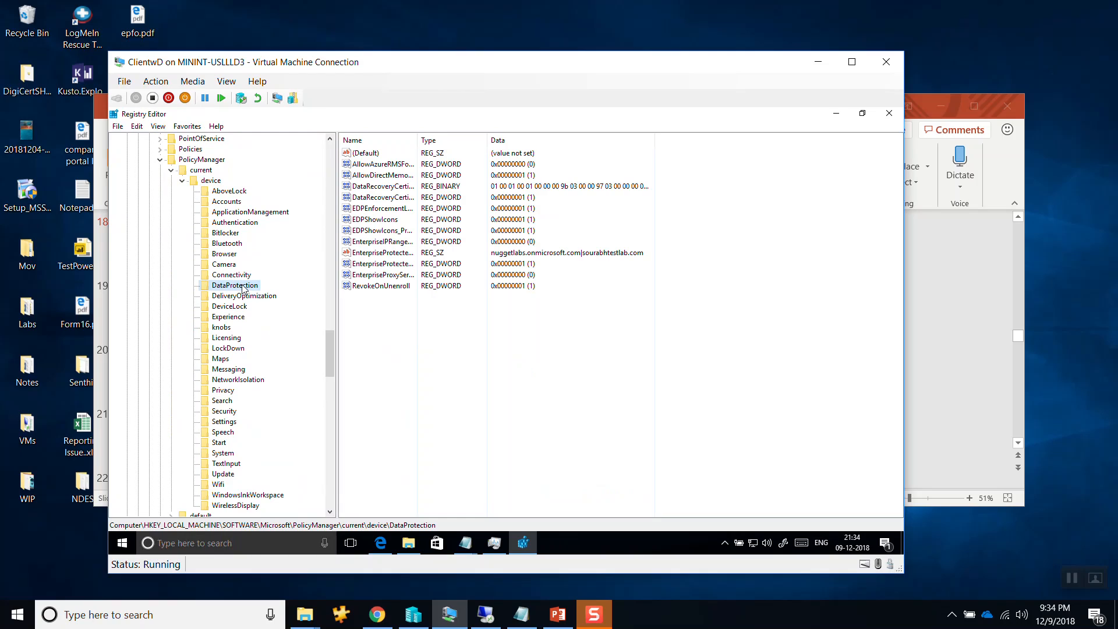
pyautogui.moveTo(487, 141); pyautogui.dragTo(580, 152)
pyautogui.moveTo(417, 138); pyautogui.dragTo(469, 139)
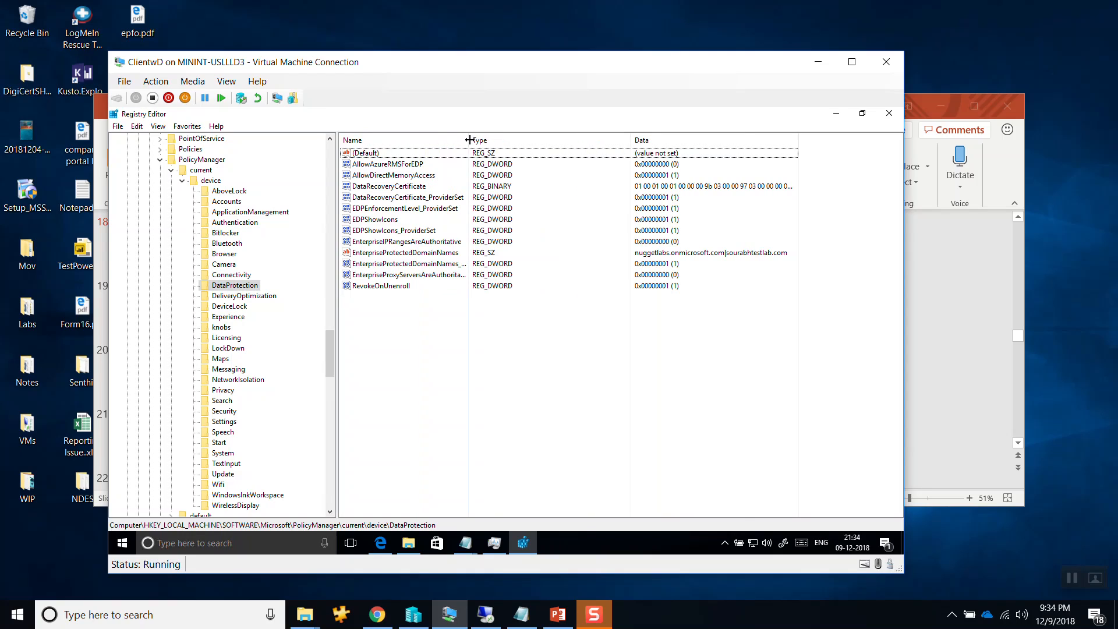
# Check the DataRecoveryCertificate, AllowAzureRMSForEDP and EnterpriseProtectedDomainNames values in the DataProtection key.
pyautogui.click(424, 187)
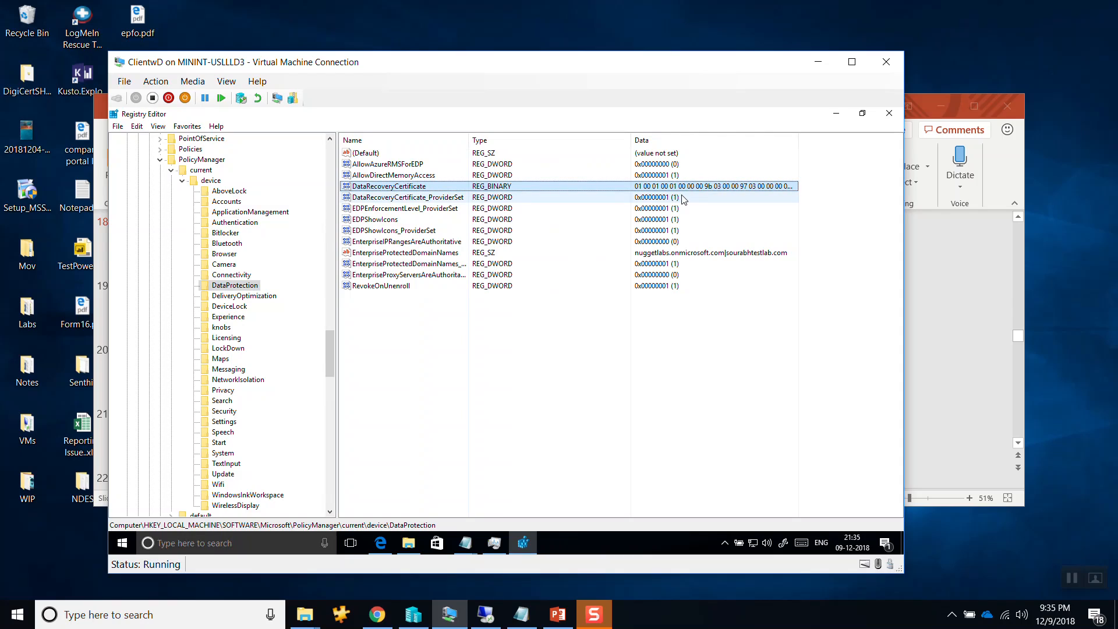
pyautogui.click(408, 165)
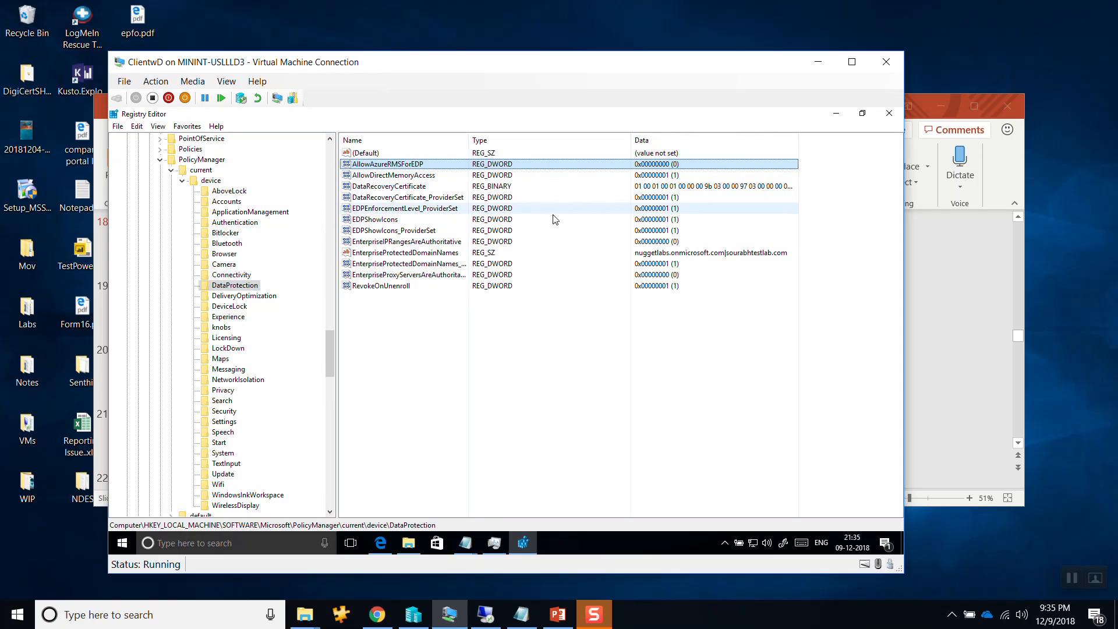
pyautogui.click(413, 254)
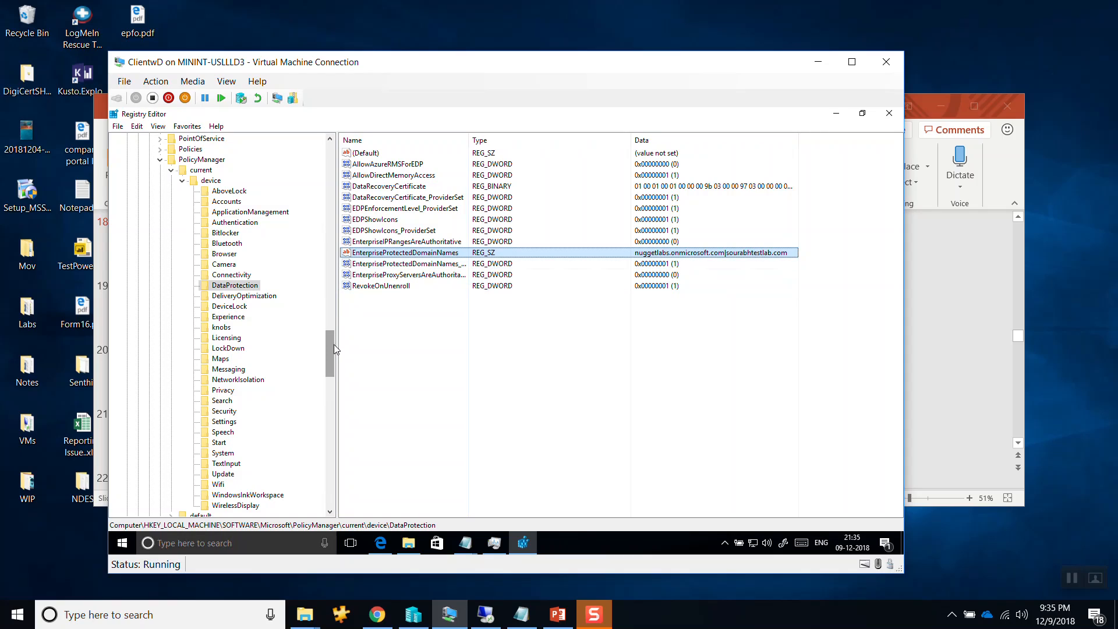
# Open the NetworkIsolation key and check the EnterpriseIPRange, EnterpriseCloudResources and NeutralResources values.
pyautogui.click(234, 379)
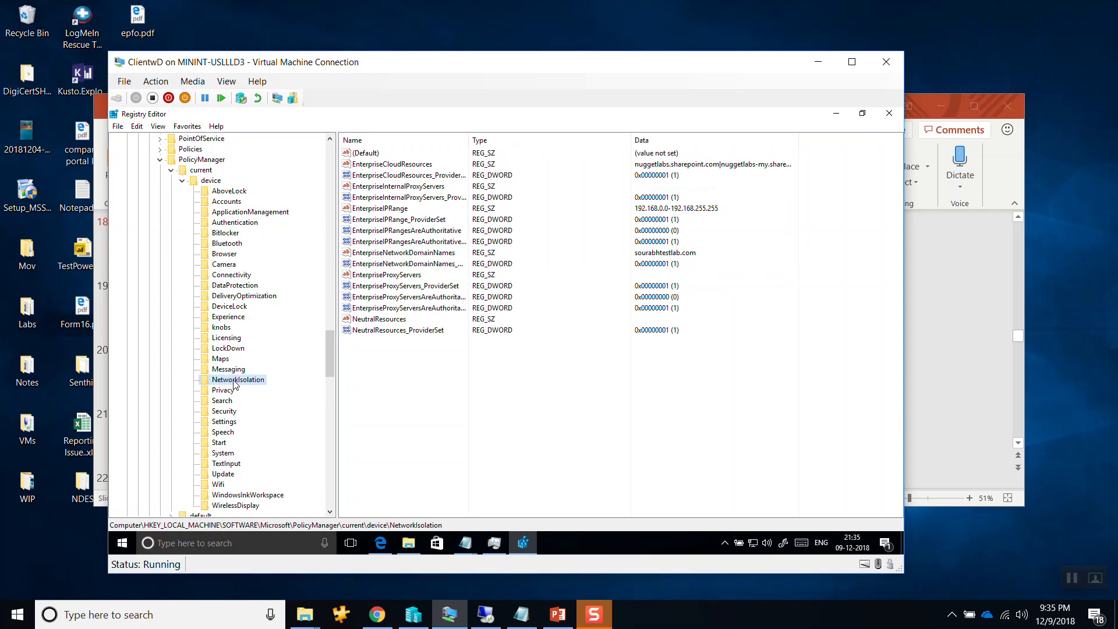
pyautogui.click(627, 211)
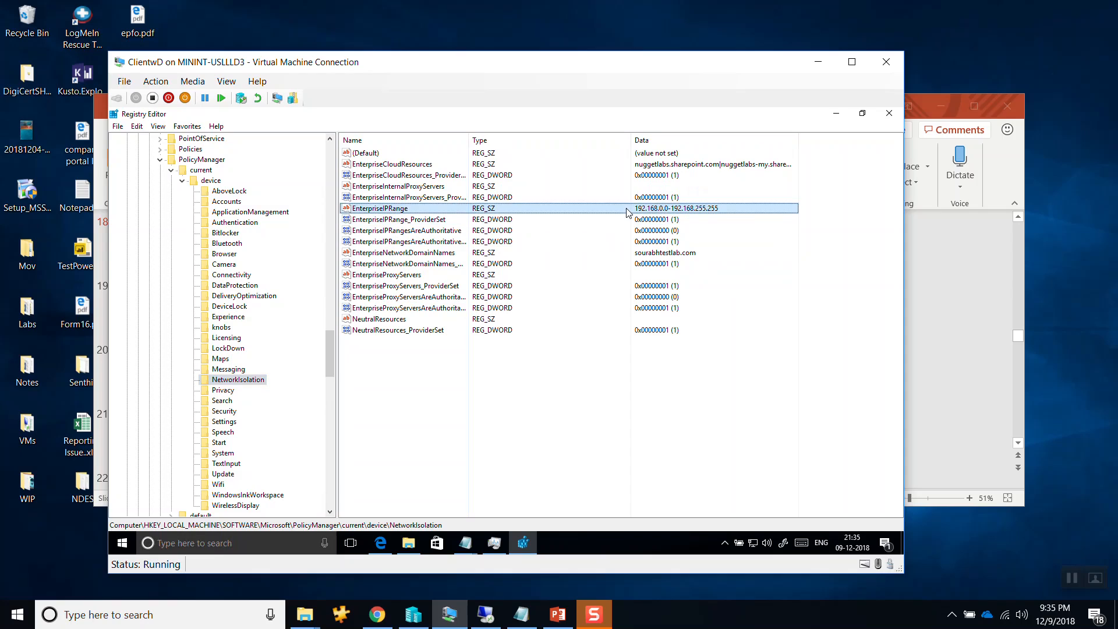
pyautogui.click(470, 165)
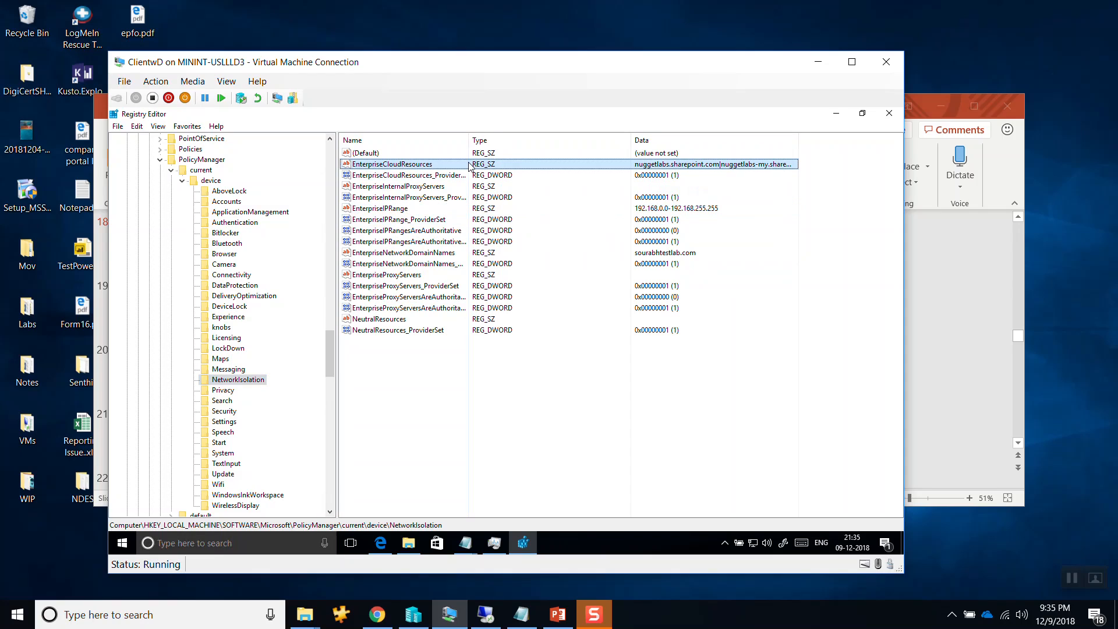
pyautogui.click(421, 322)
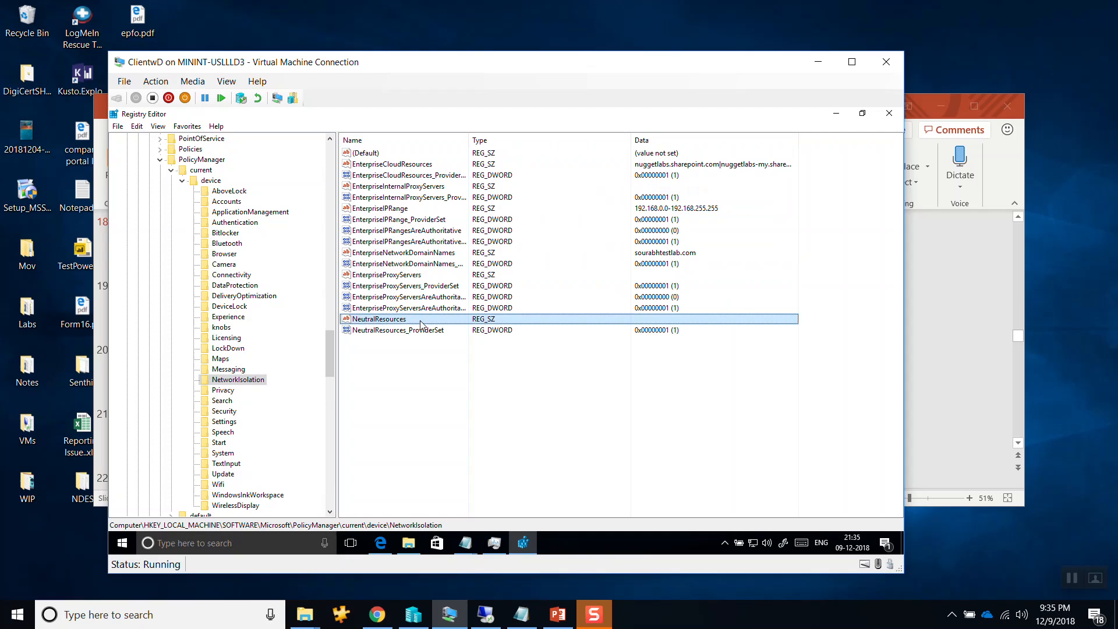
# In the full-screen ClientwD session, load portal.office.com in a maximized Edge window and open SharePoint.
pyautogui.click(851, 62)
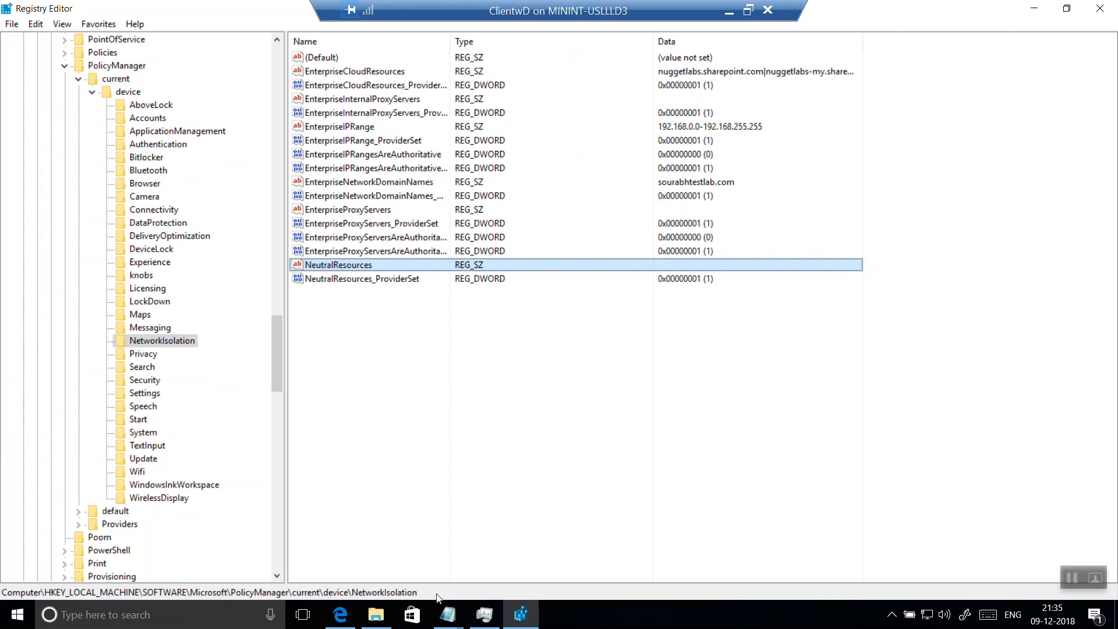
pyautogui.click(340, 616)
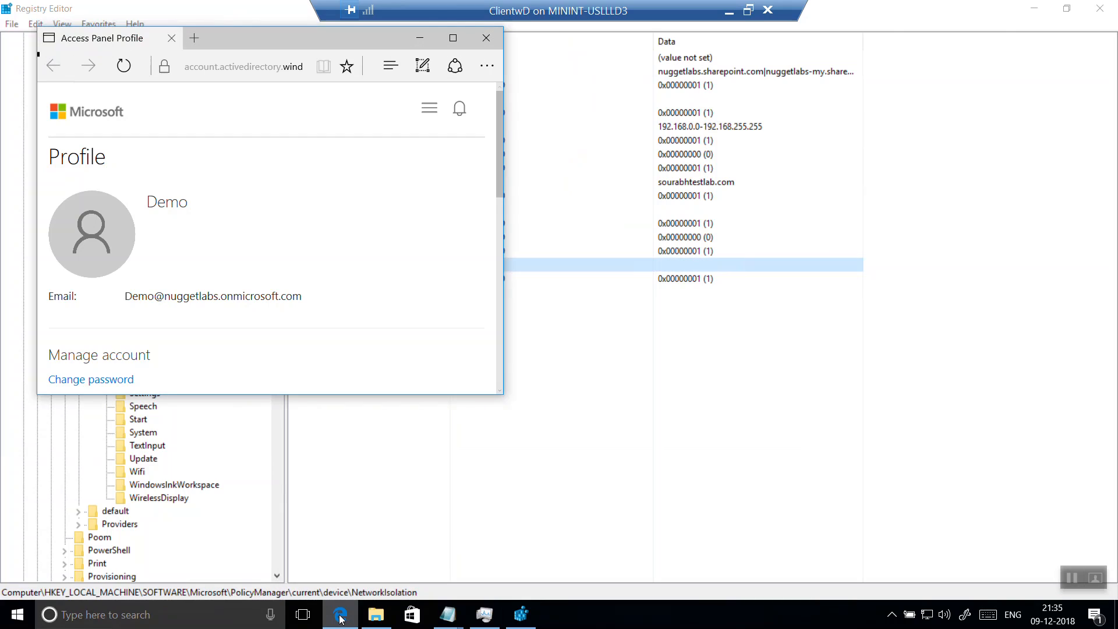
pyautogui.click(246, 66)
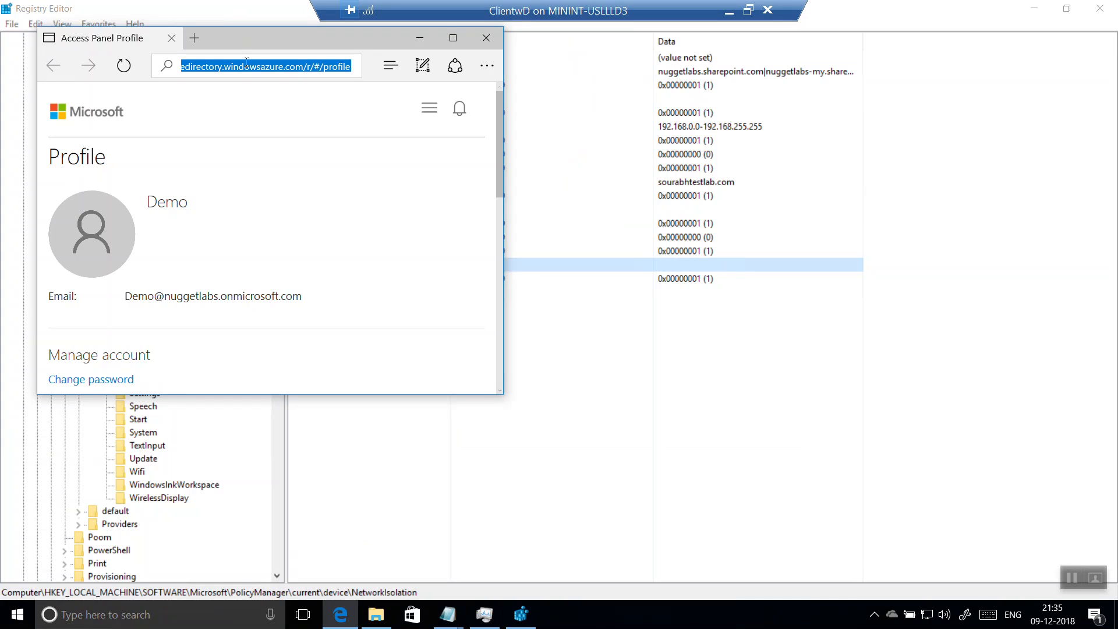
pyautogui.write('portal.o')
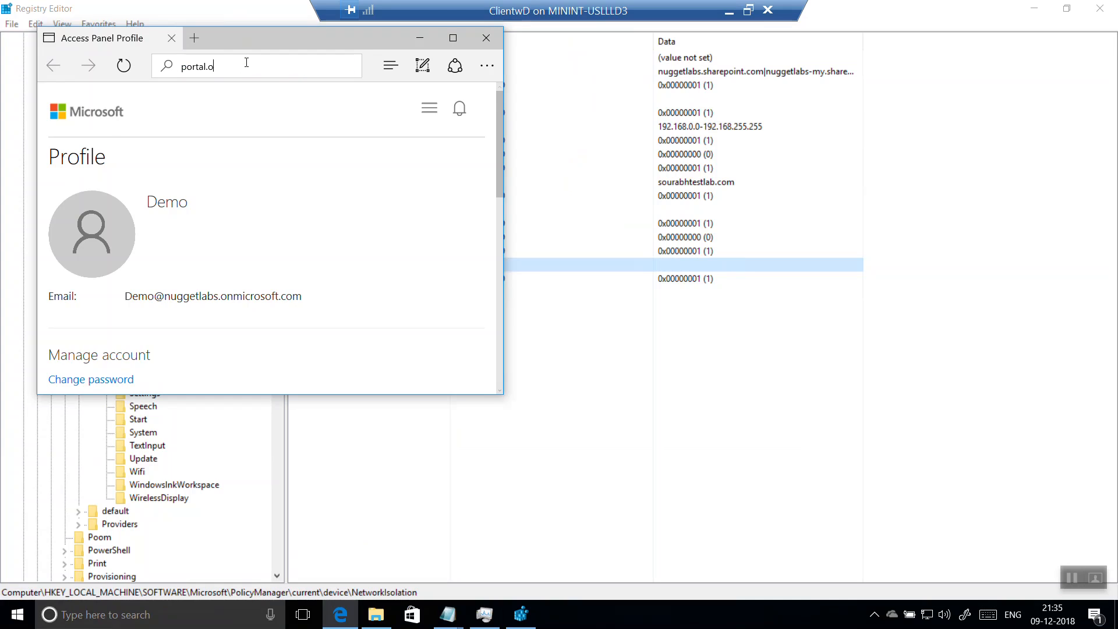
pyautogui.write('ffice.com')
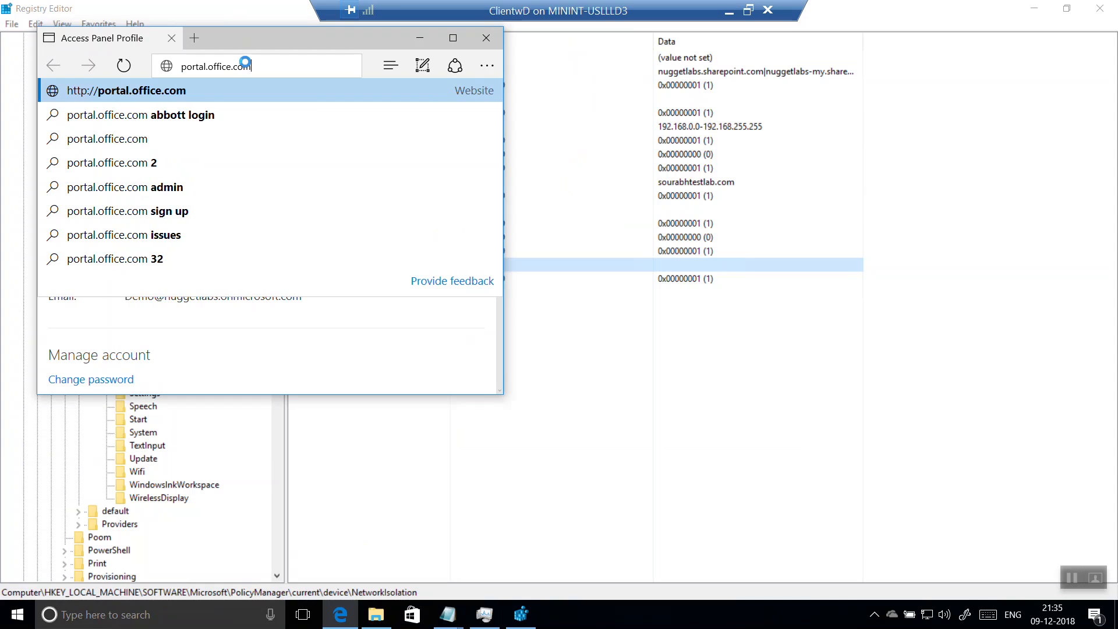
pyautogui.press('Return')
pyautogui.click(452, 38)
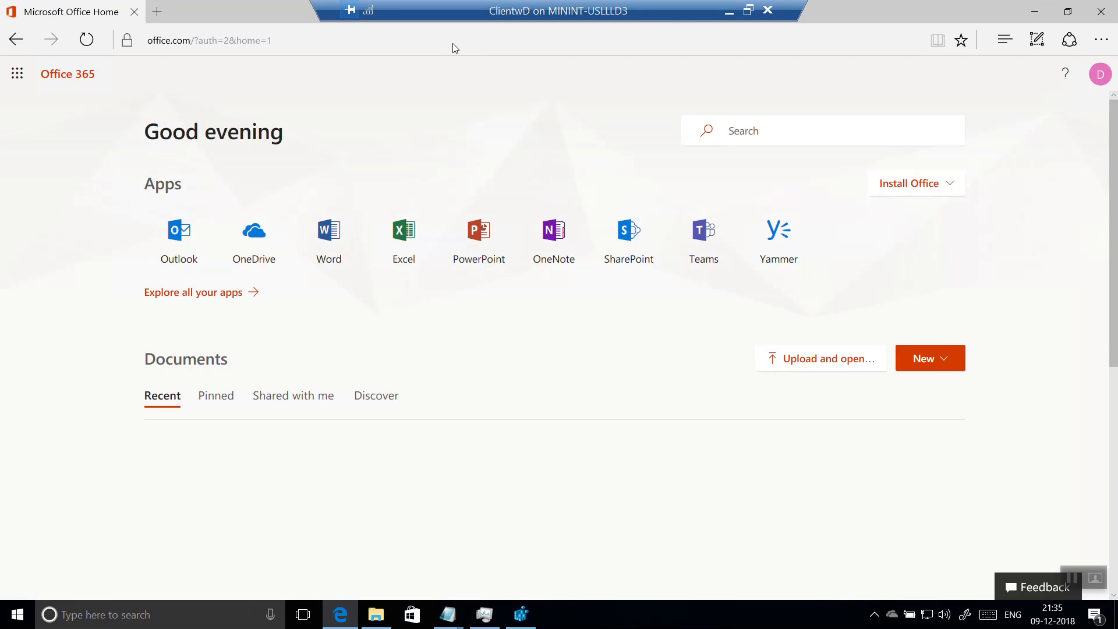
pyautogui.click(634, 245)
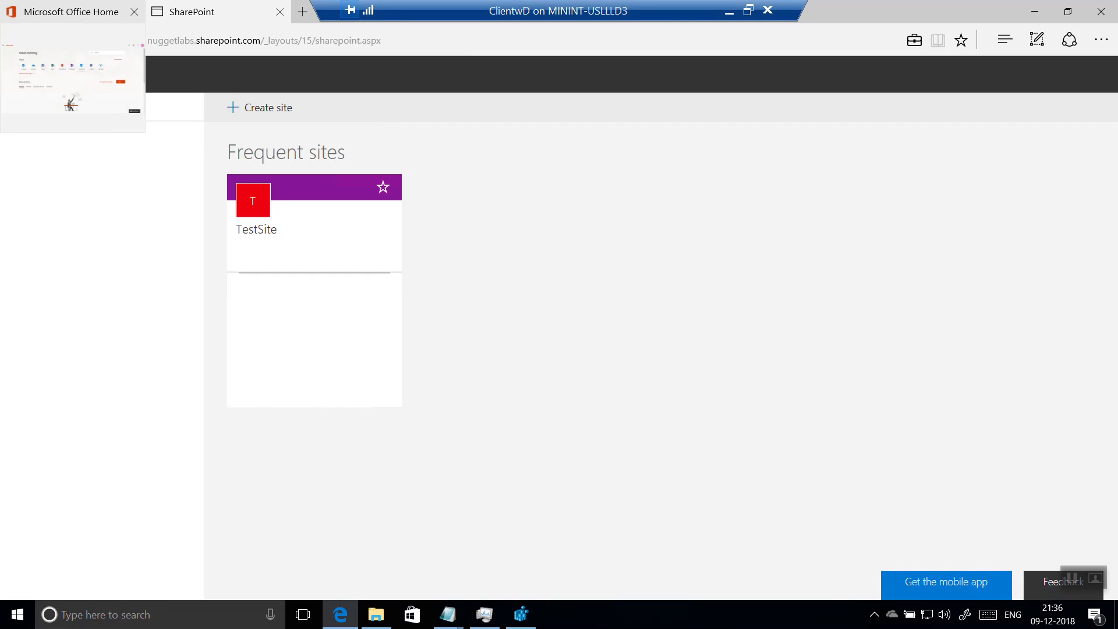
# Load facebook.com in a new Edge tab and switch back to the SharePoint tab to compare the two sites' address bars.
pyautogui.click(304, 12)
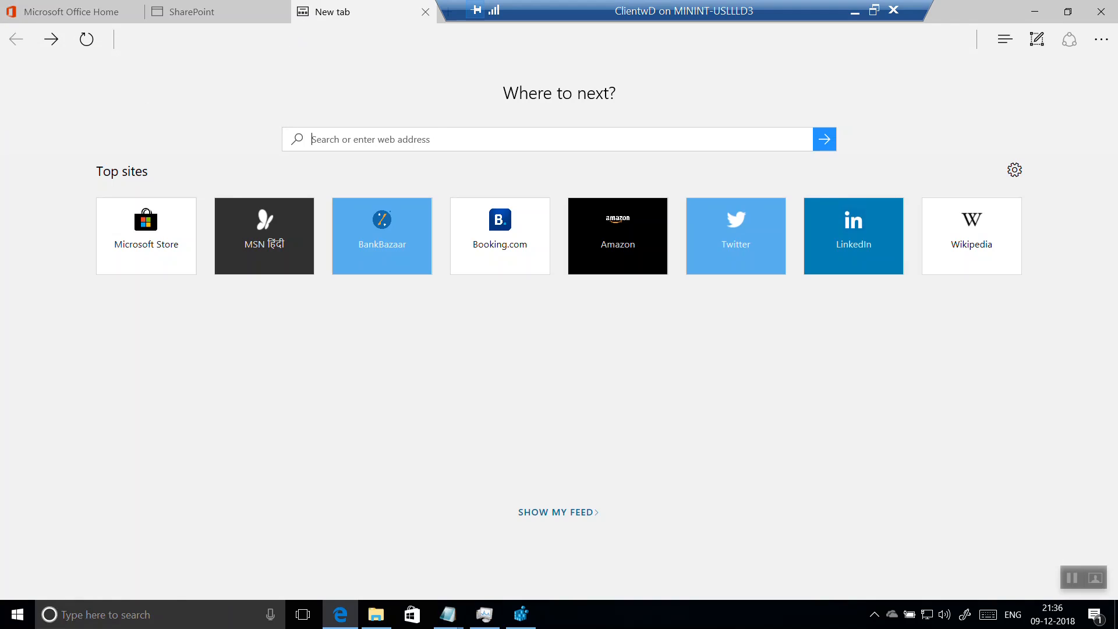
pyautogui.write('facebook')
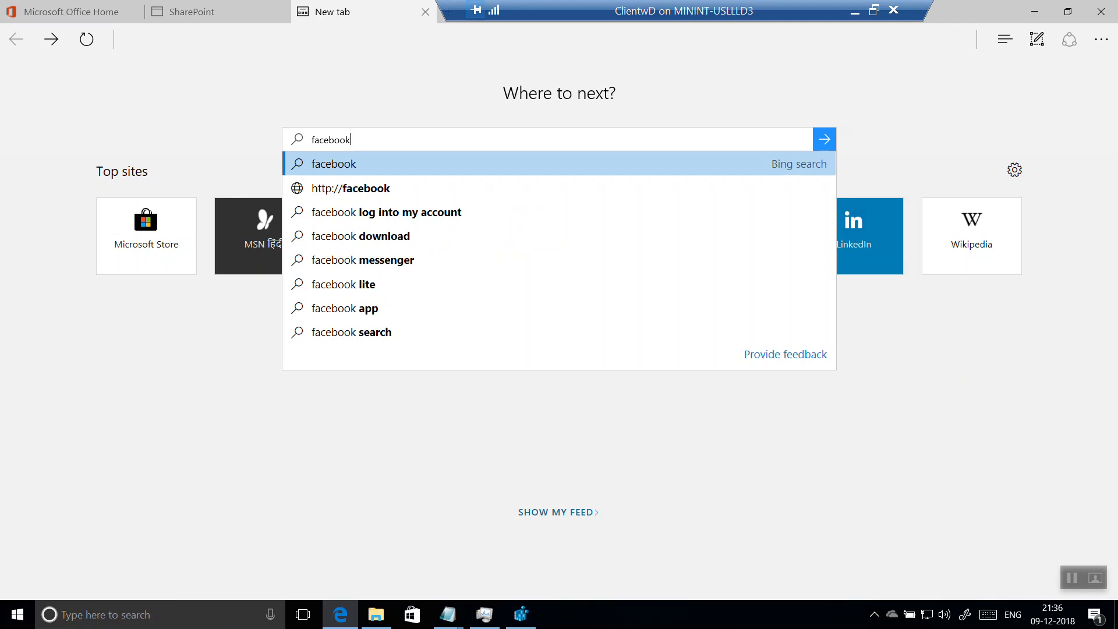
pyautogui.write('.com')
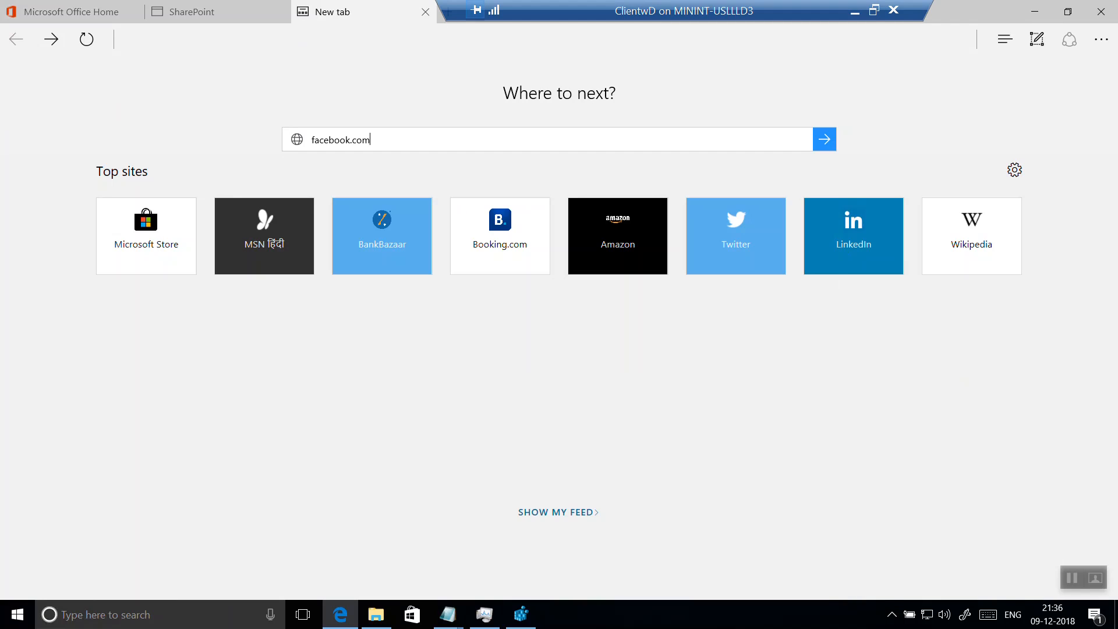
pyautogui.press('Return')
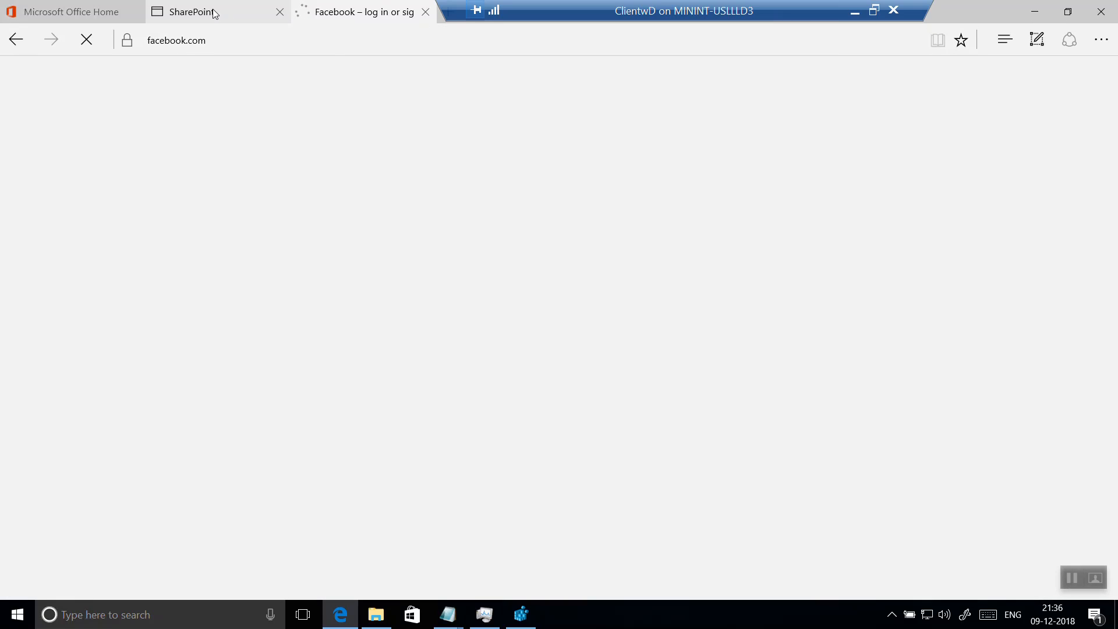
pyautogui.moveTo(215, 13)
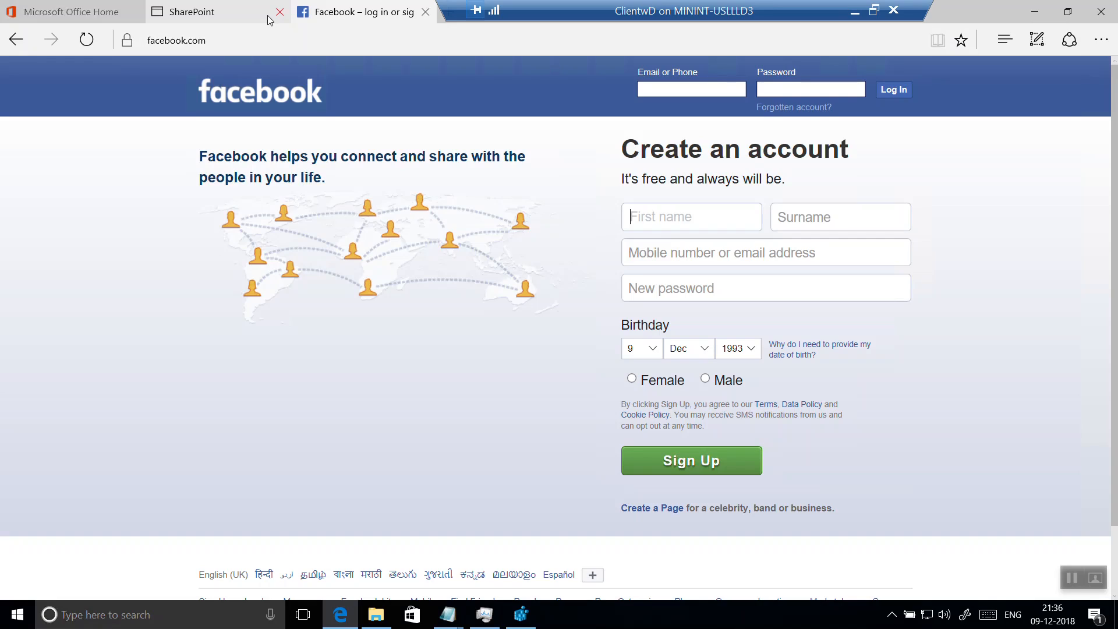
pyautogui.click(215, 16)
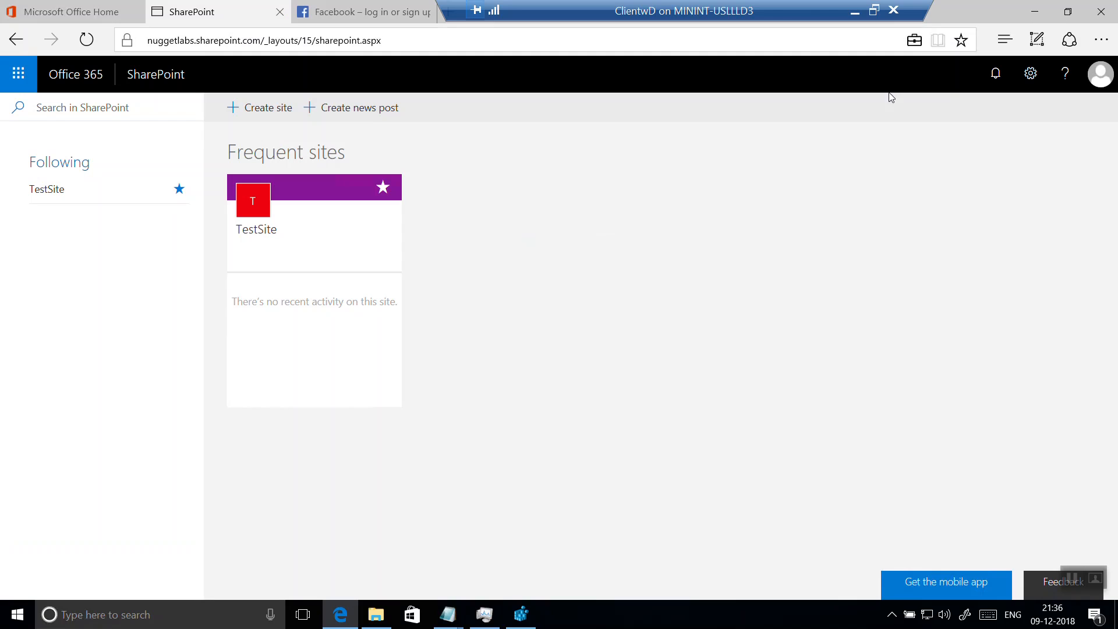
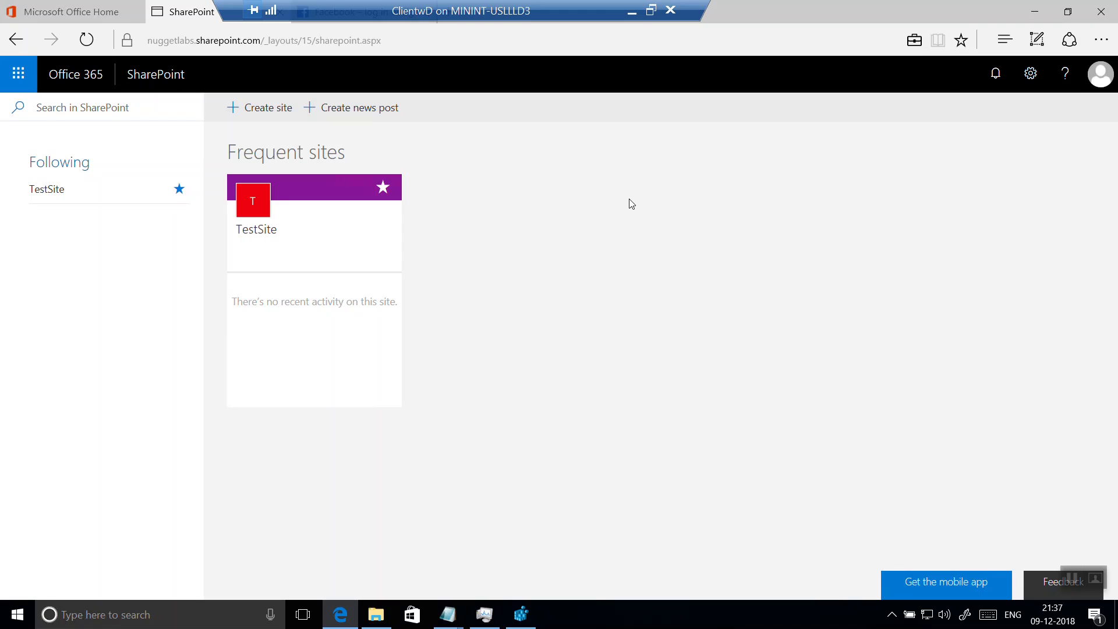
# Open TestSite from the frequent SharePoint sites and go to its Documents library.
pyautogui.click(248, 219)
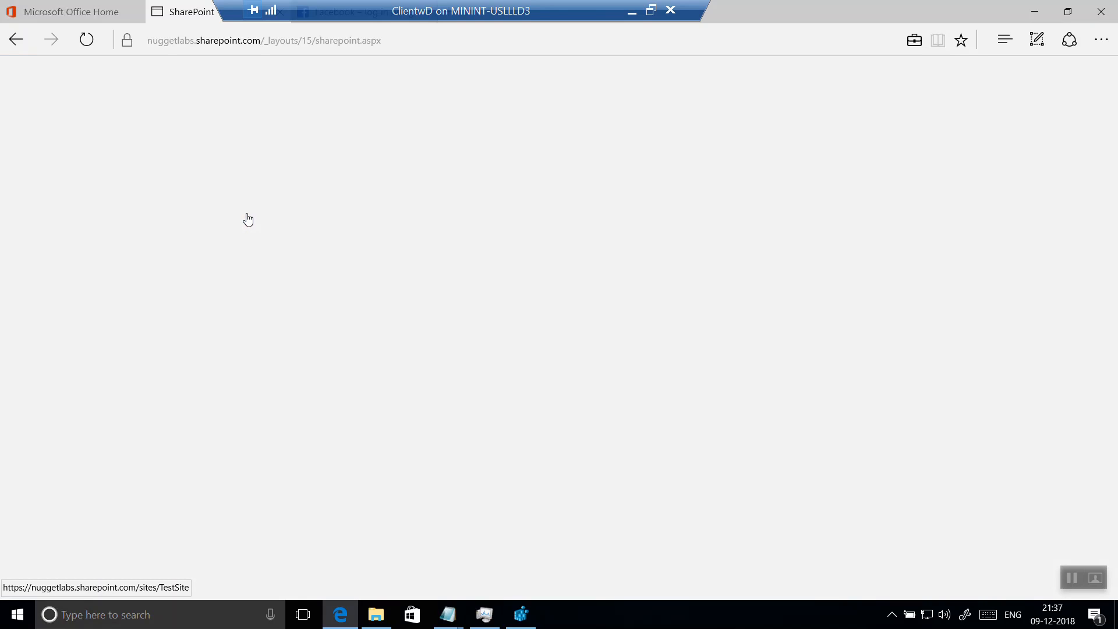
pyautogui.moveTo(318, 10); pyautogui.dragTo(726, 10)
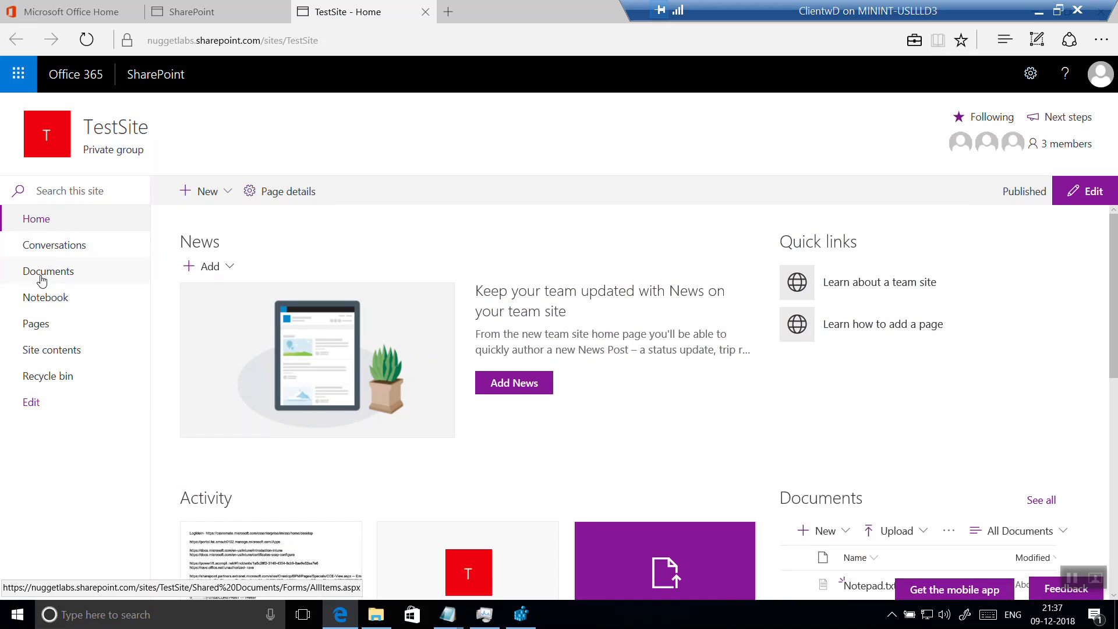
pyautogui.click(41, 281)
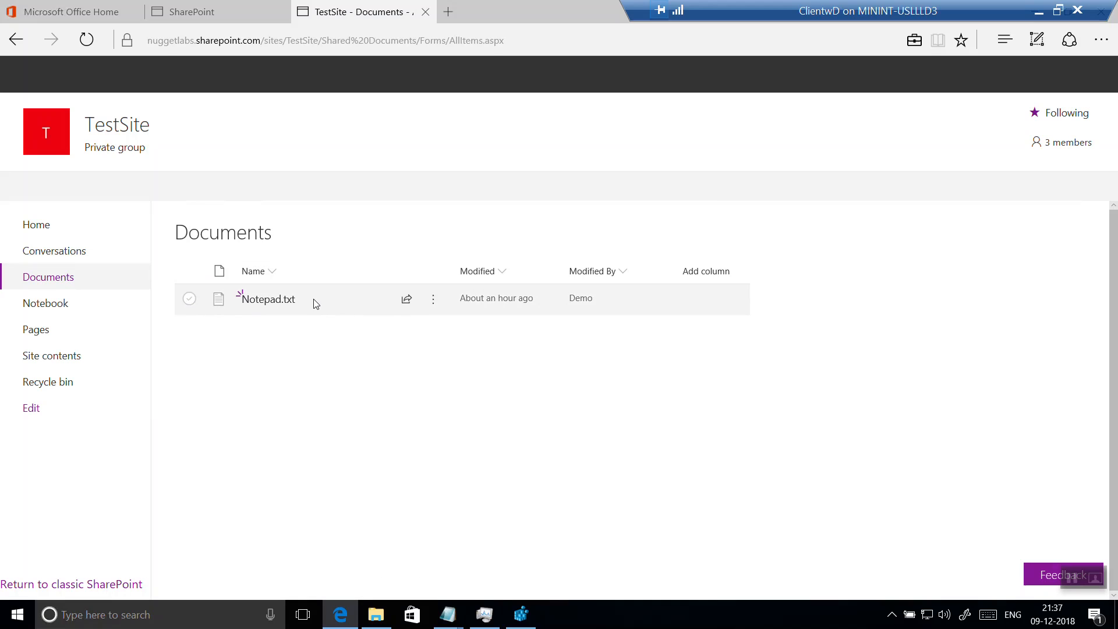
# Download Notepad.txt from the library to the Desktop, keeping the name Notepad and Work (nuggetlabs.onmicrosoft.com) as file ownership.
pyautogui.click(283, 303)
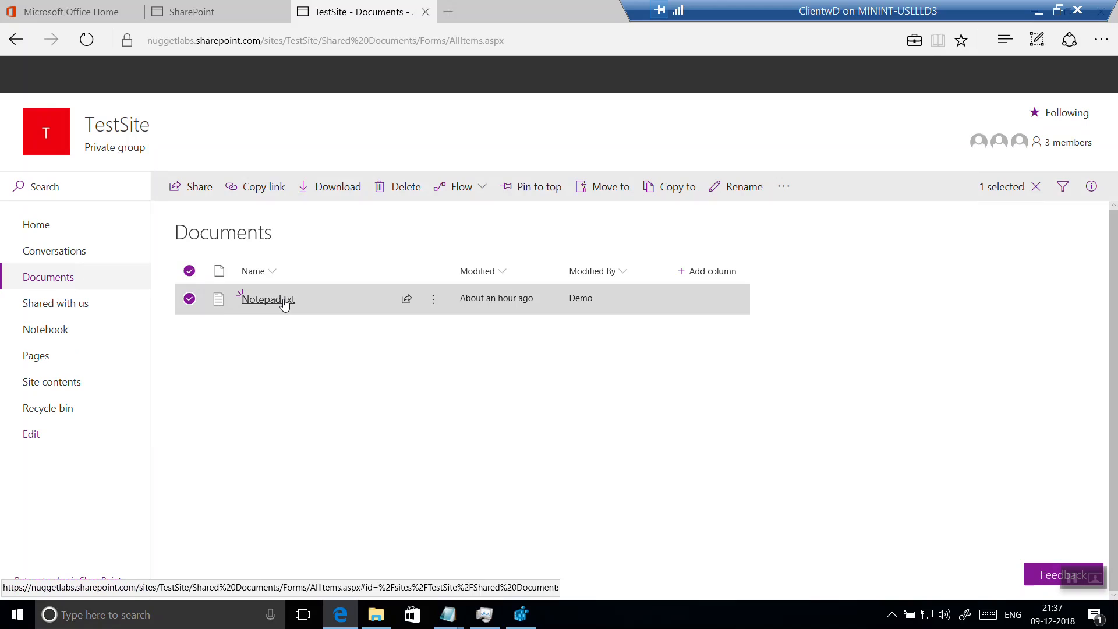
pyautogui.rightClick(285, 302)
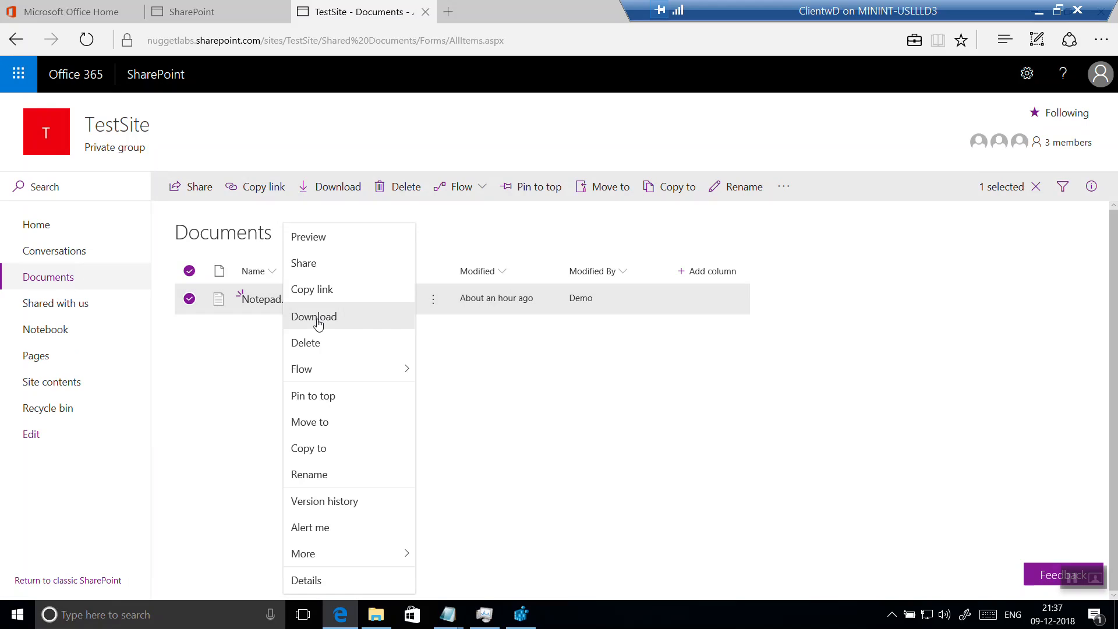
pyautogui.click(318, 323)
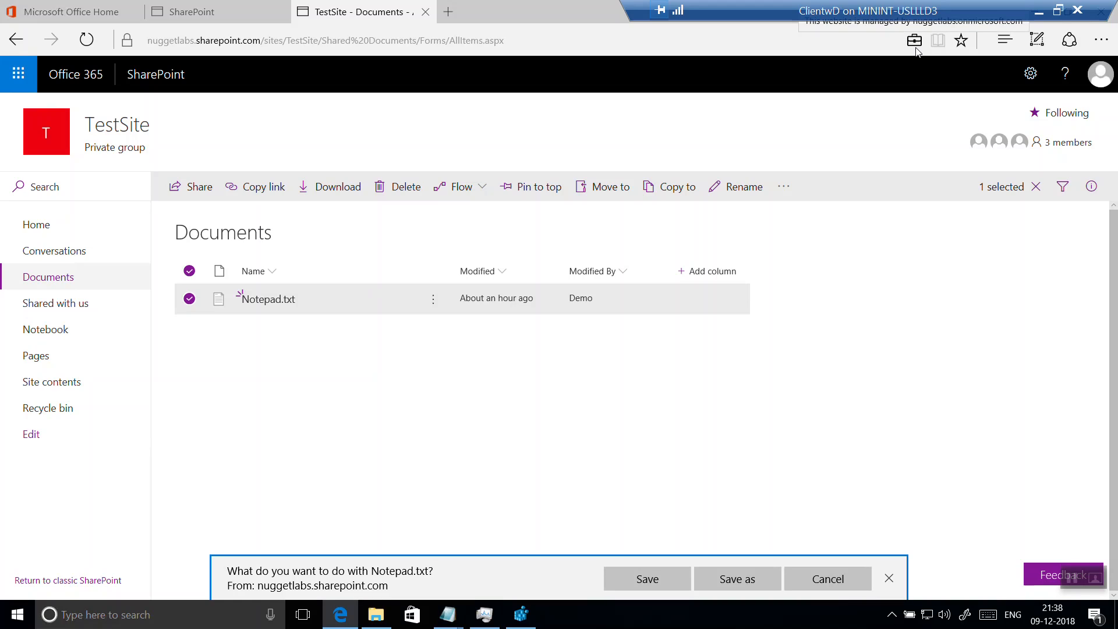
pyautogui.click(749, 573)
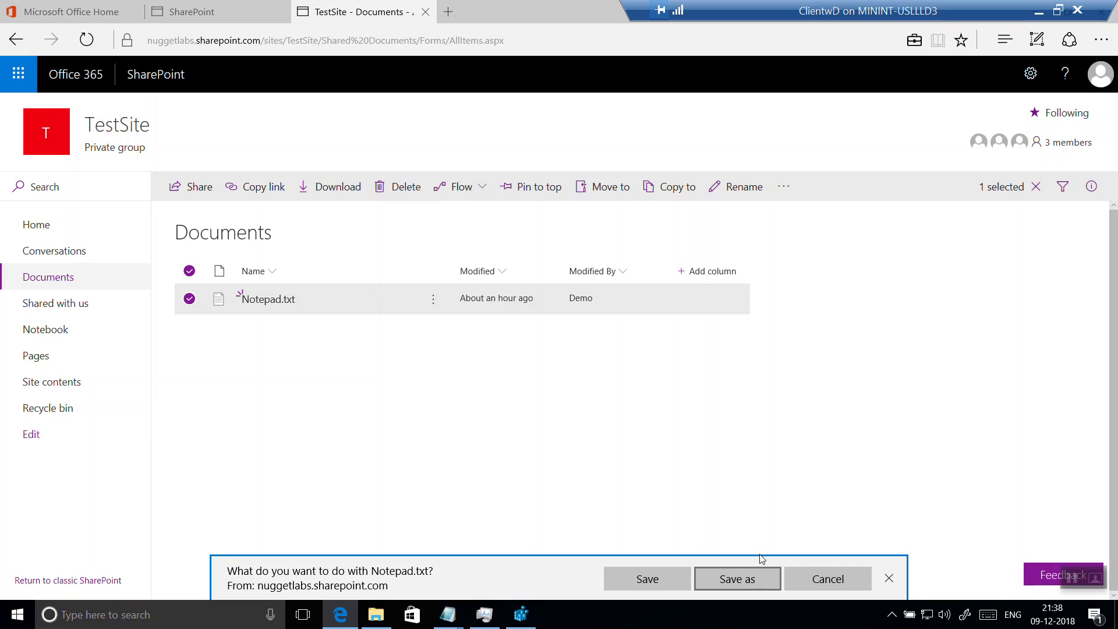
pyautogui.click(35, 104)
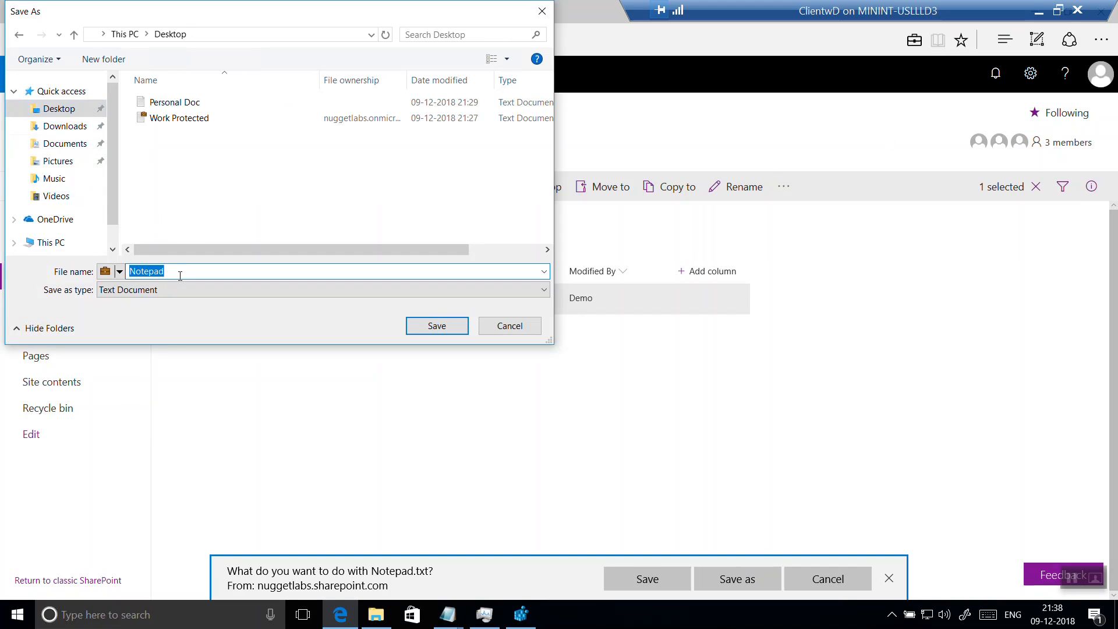
pyautogui.click(119, 272)
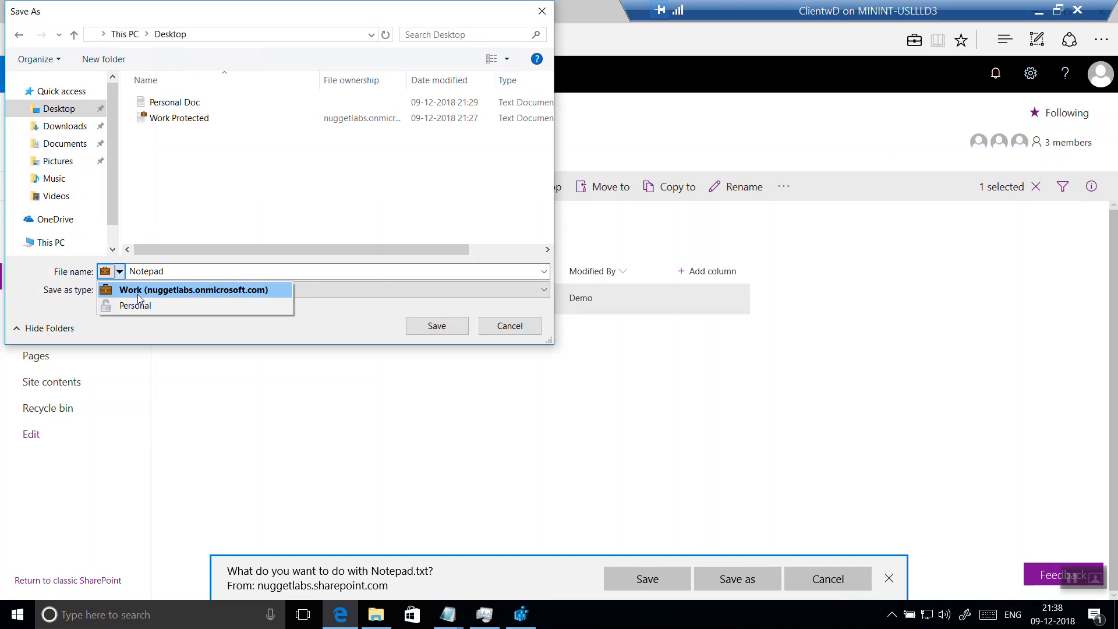
pyautogui.click(140, 296)
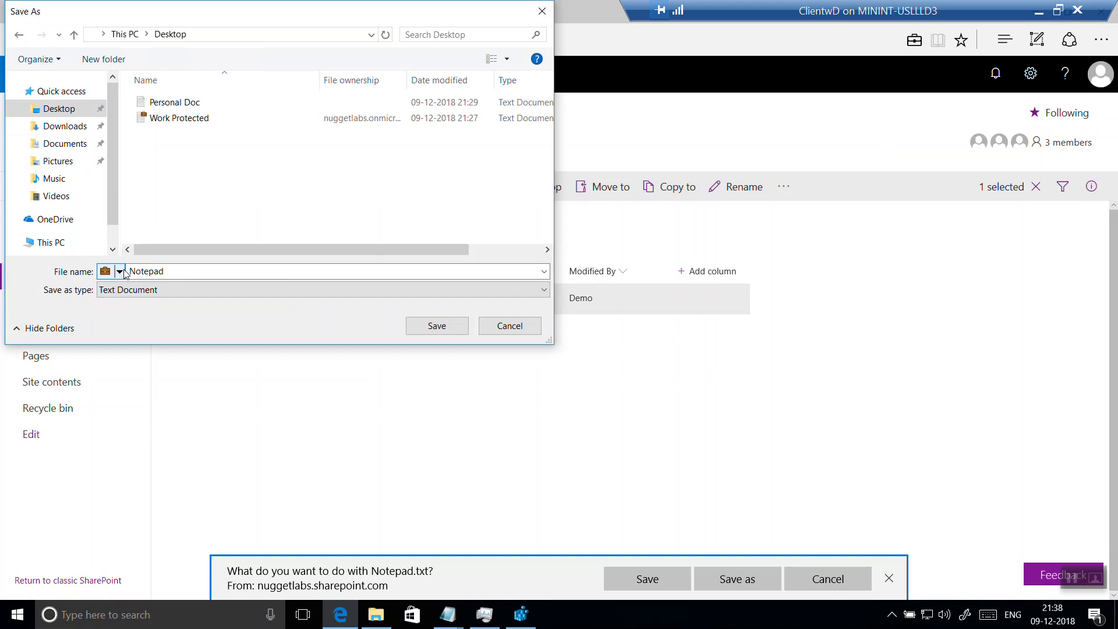
pyautogui.click(120, 272)
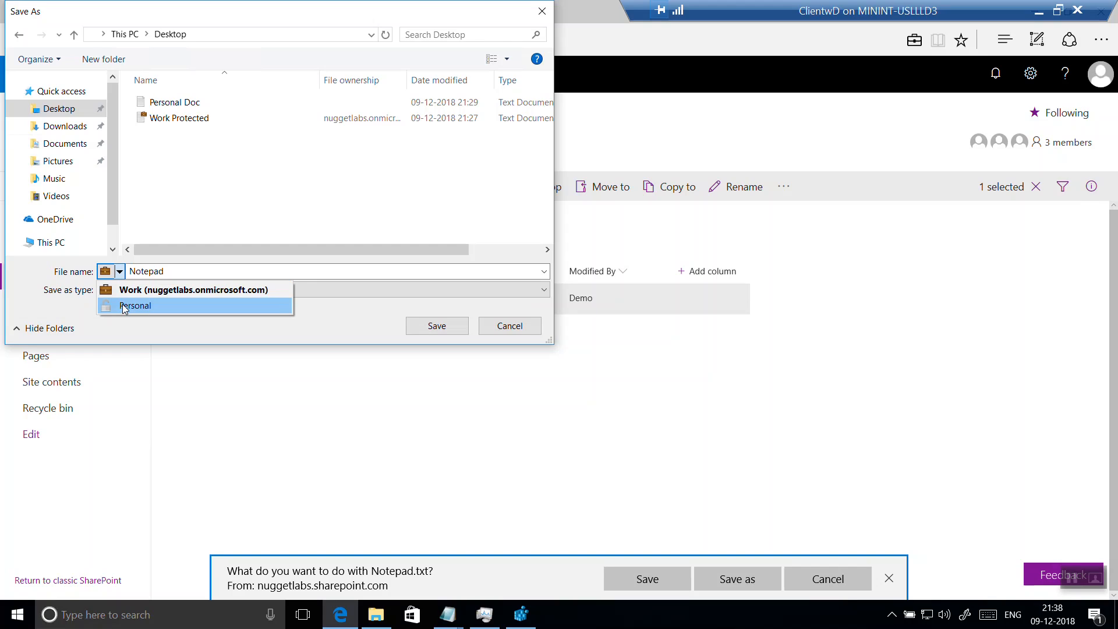
pyautogui.click(169, 290)
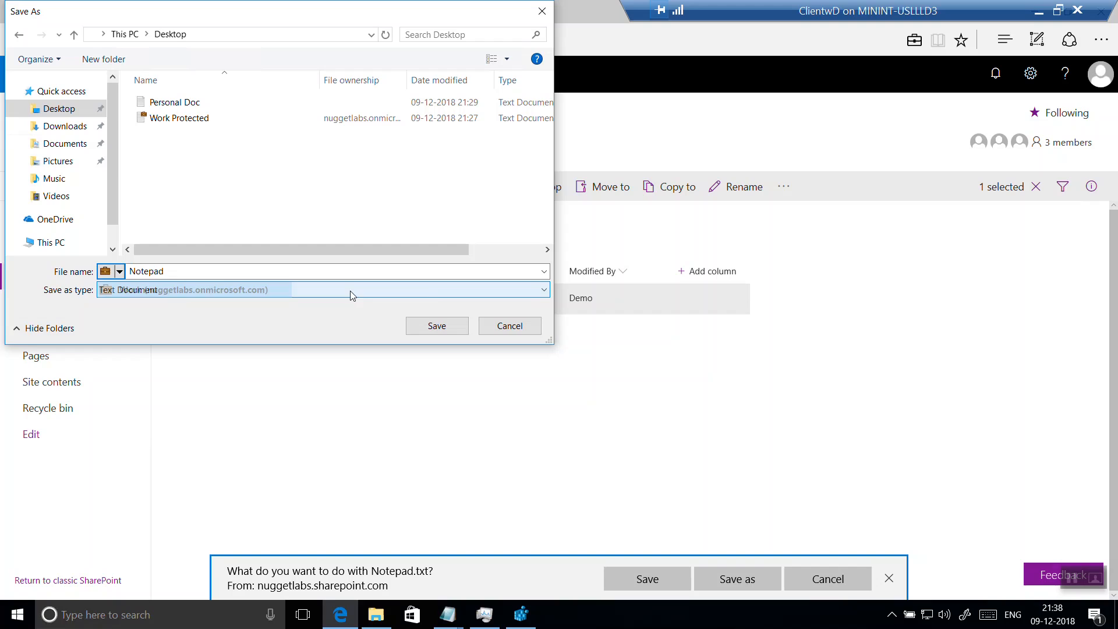
pyautogui.click(437, 326)
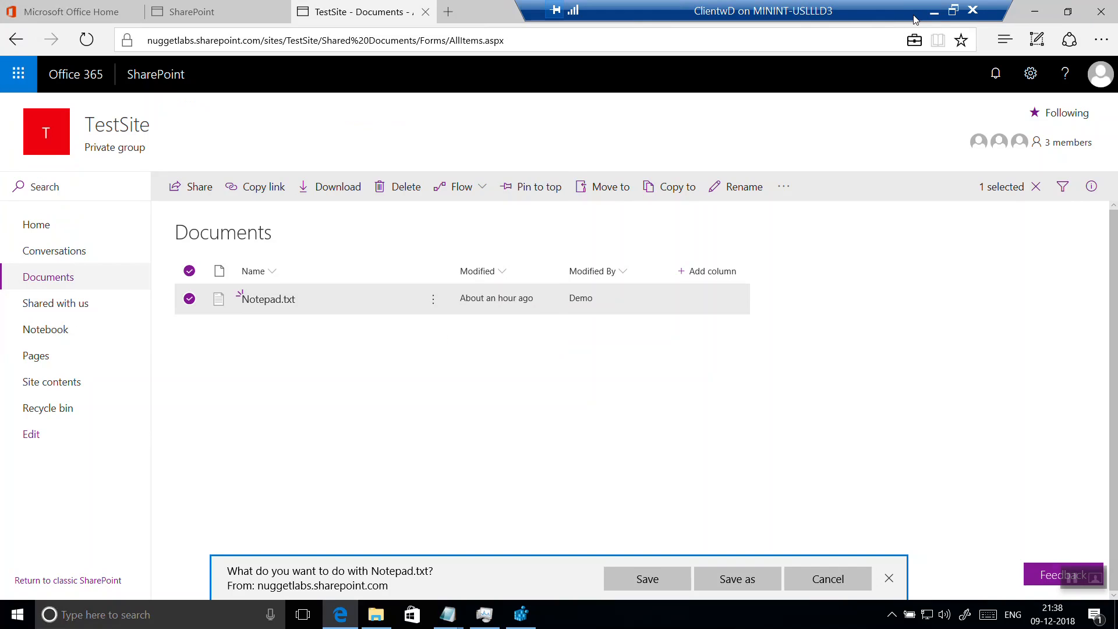
# Minimize Edge and Registry Editor, open the downloaded Notepad file from the desktop to examine its protection and contents, and close it.
pyautogui.click(1036, 17)
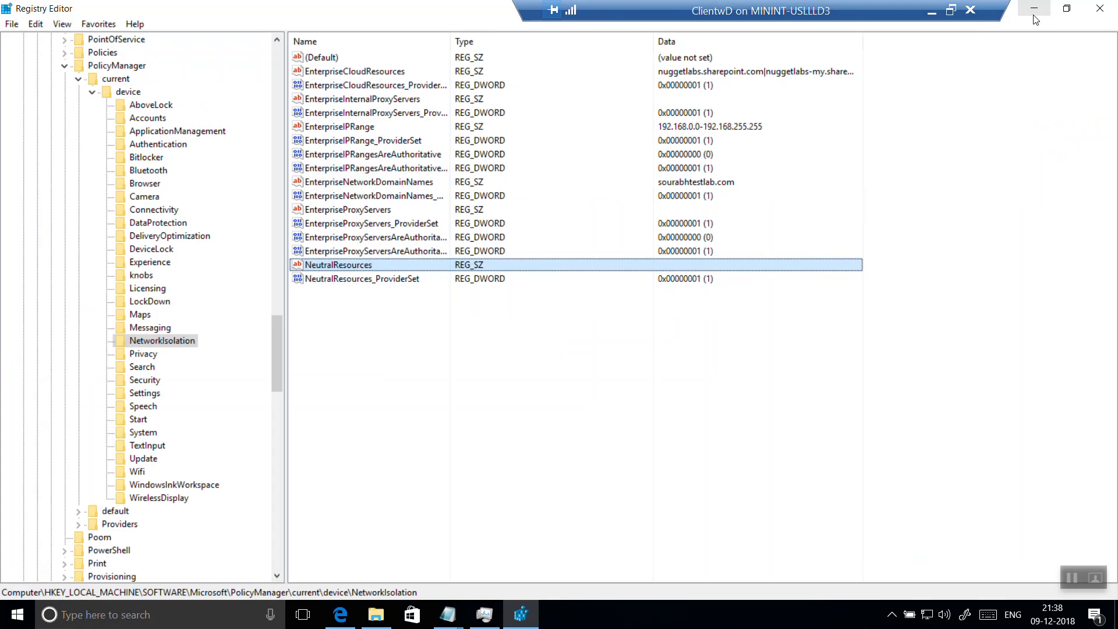
pyautogui.click(1034, 11)
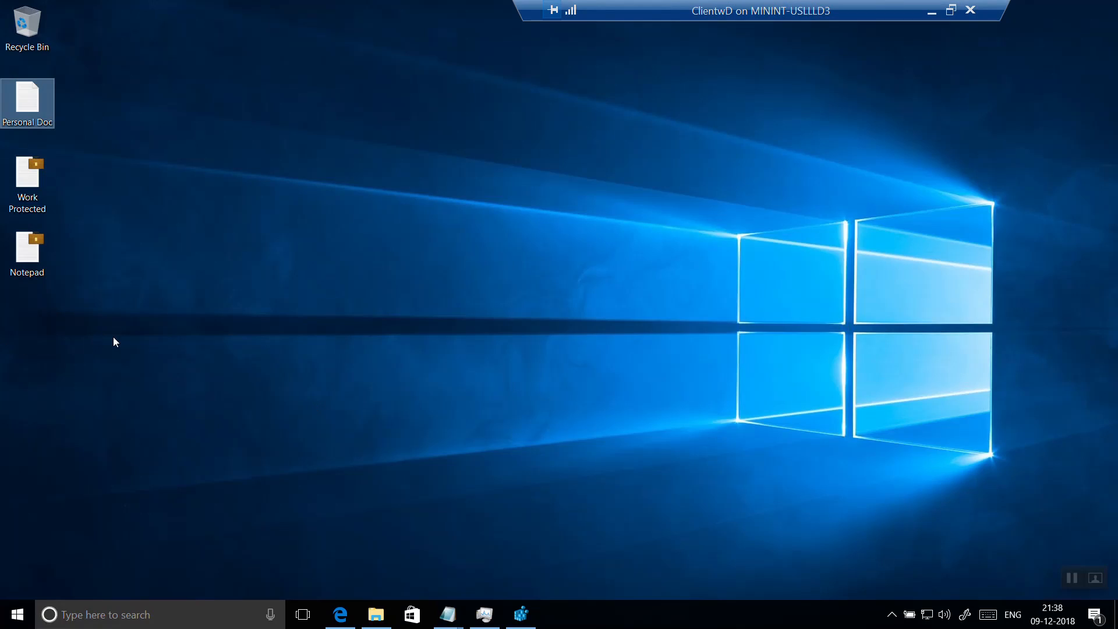
pyautogui.doubleClick(27, 105)
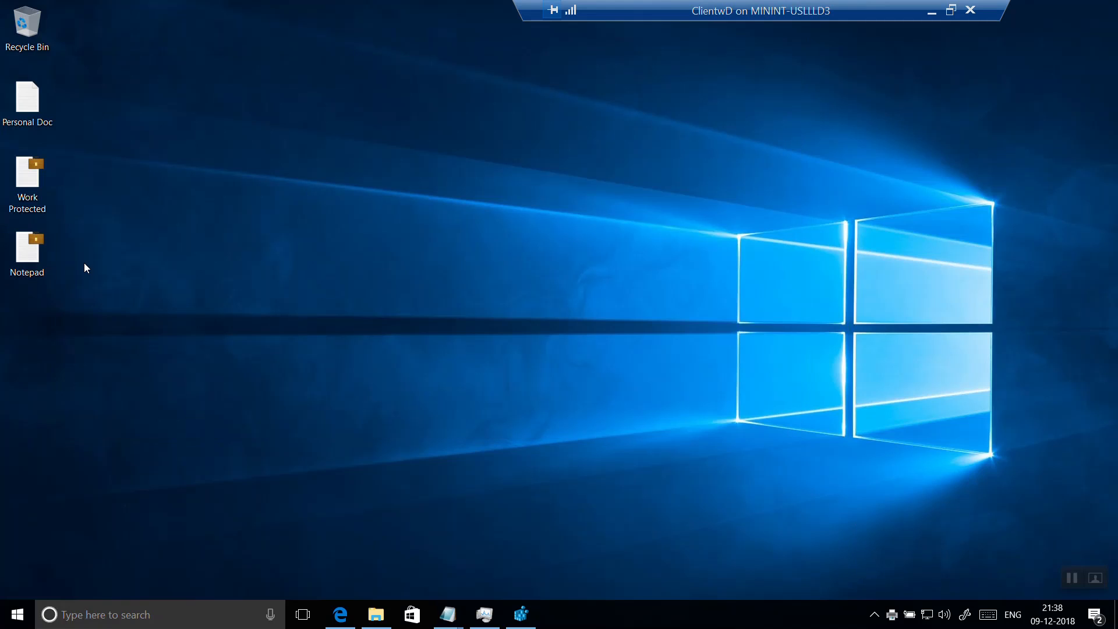
pyautogui.click(491, 325)
pyautogui.doubleClick(29, 261)
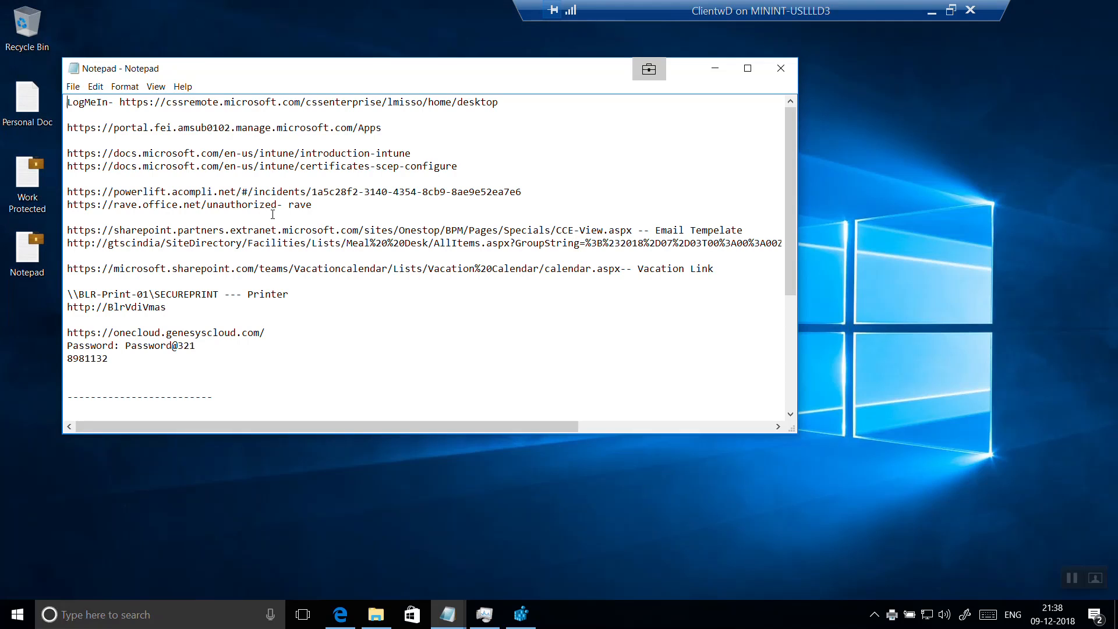
pyautogui.scroll(-5, 274, 214)
pyautogui.scroll(5, 281, 215)
pyautogui.click(784, 71)
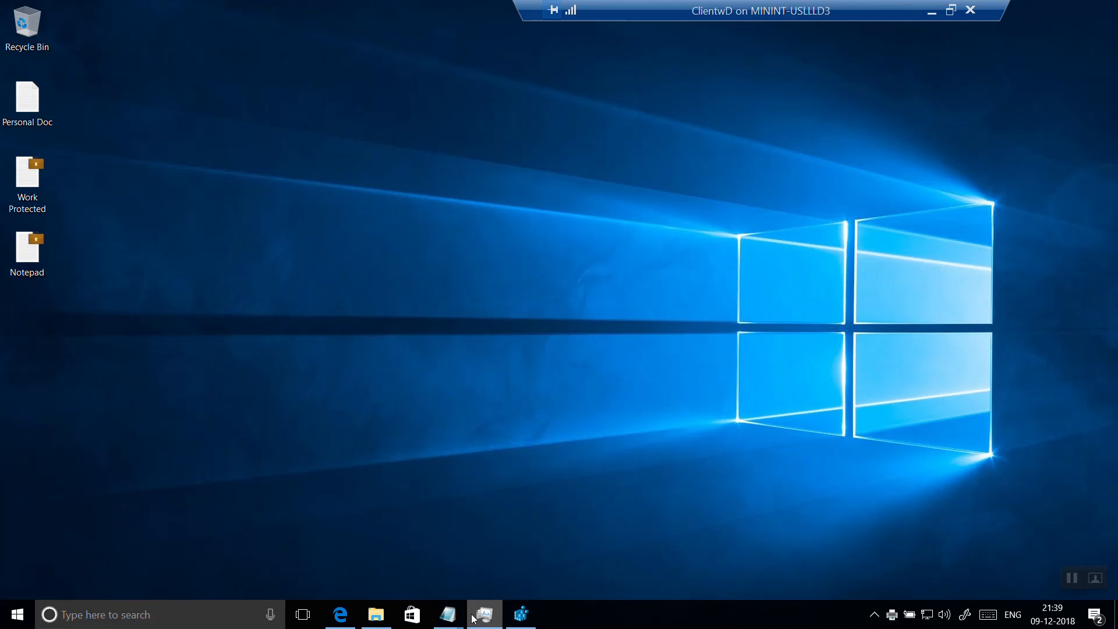
# Close the leftover windows: Registry Editor, the Personal Doc and Work Protected documents in Notepad, and Task Manager.
pyautogui.click(521, 616)
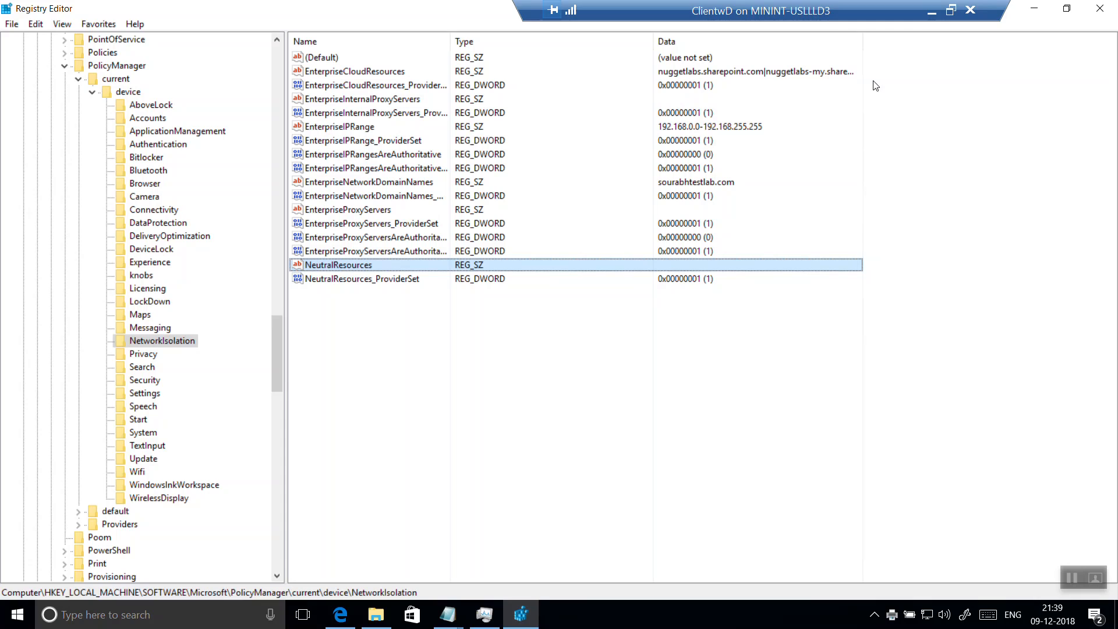
pyautogui.click(1097, 10)
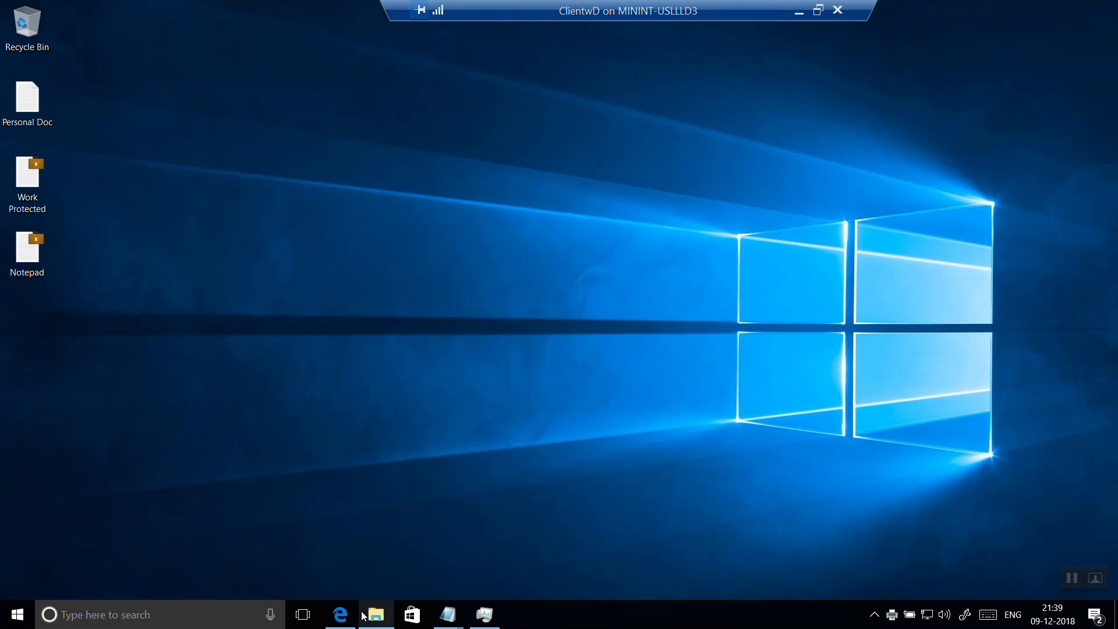
pyautogui.moveTo(457, 614)
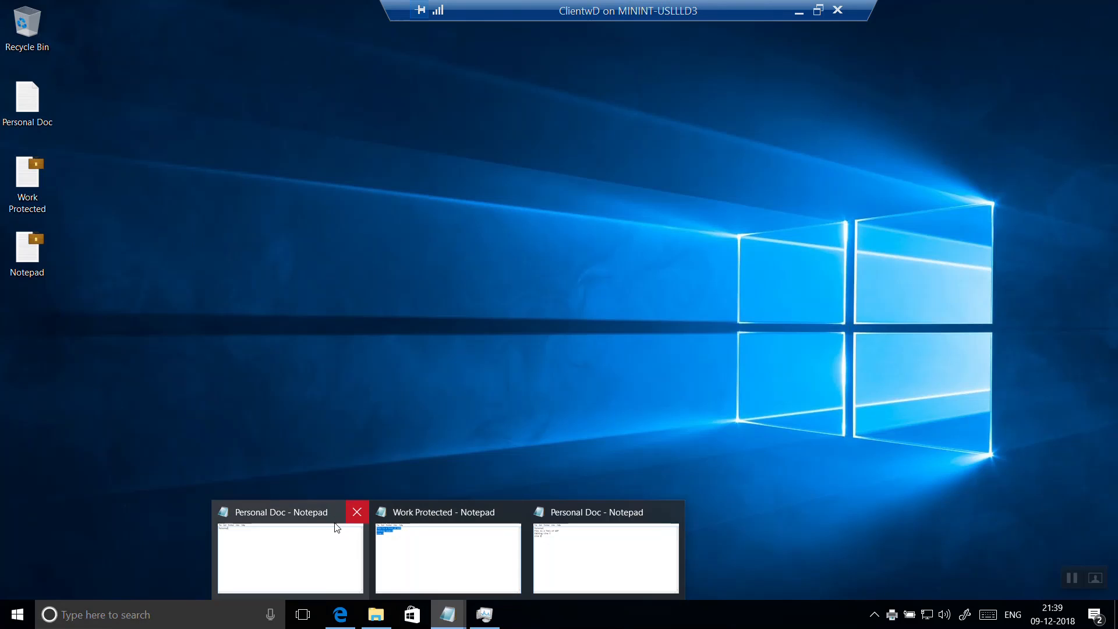
pyautogui.click(320, 534)
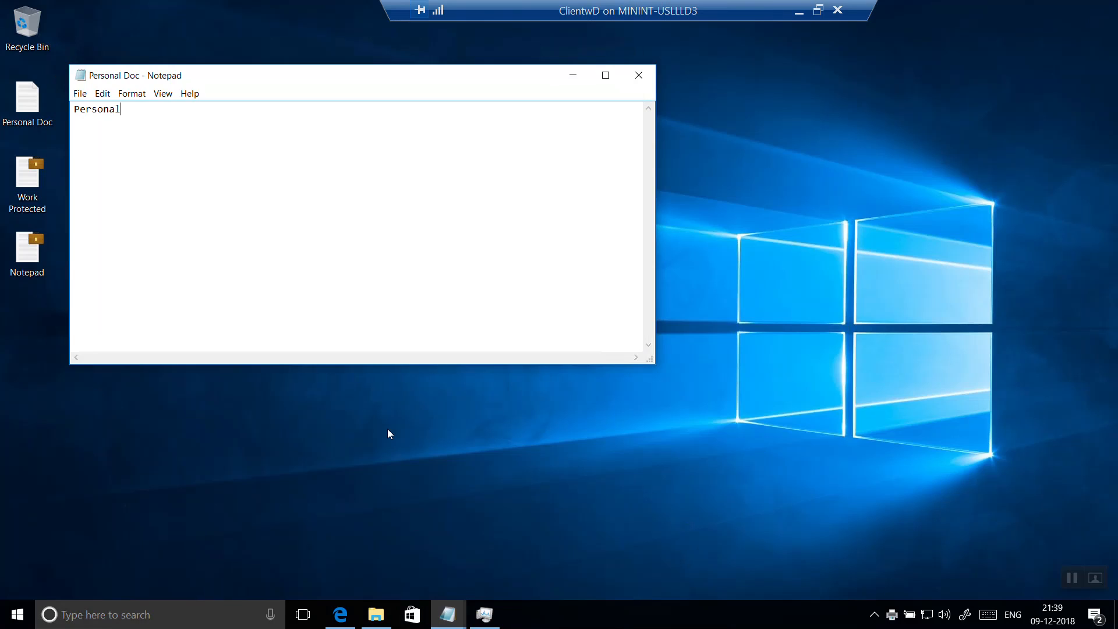
pyautogui.click(638, 76)
pyautogui.moveTo(442, 621)
pyautogui.click(428, 530)
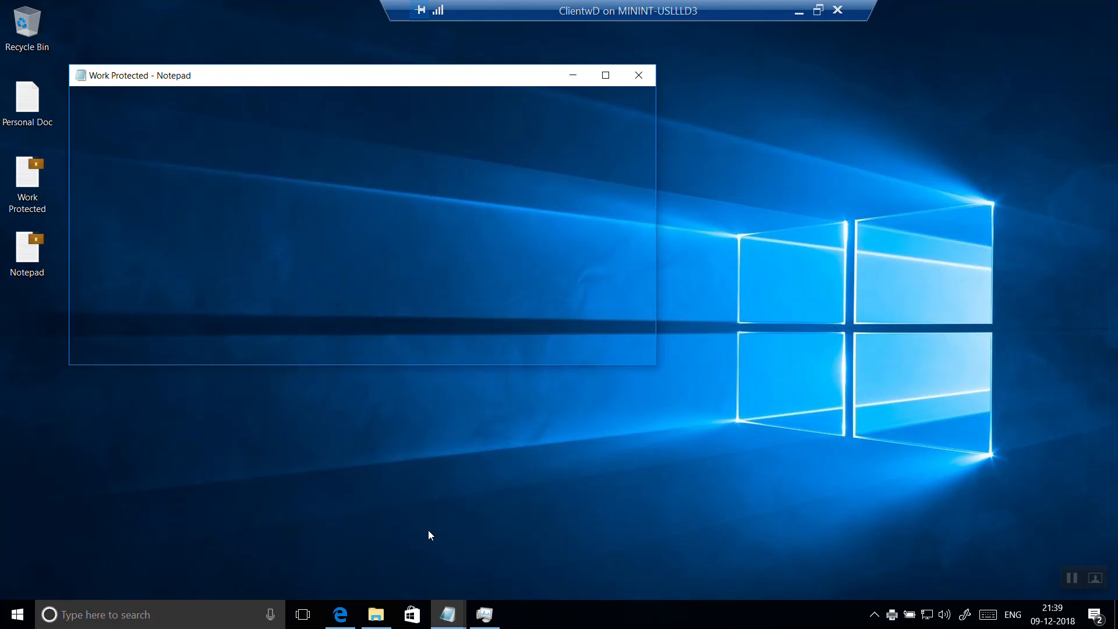
pyautogui.click(638, 75)
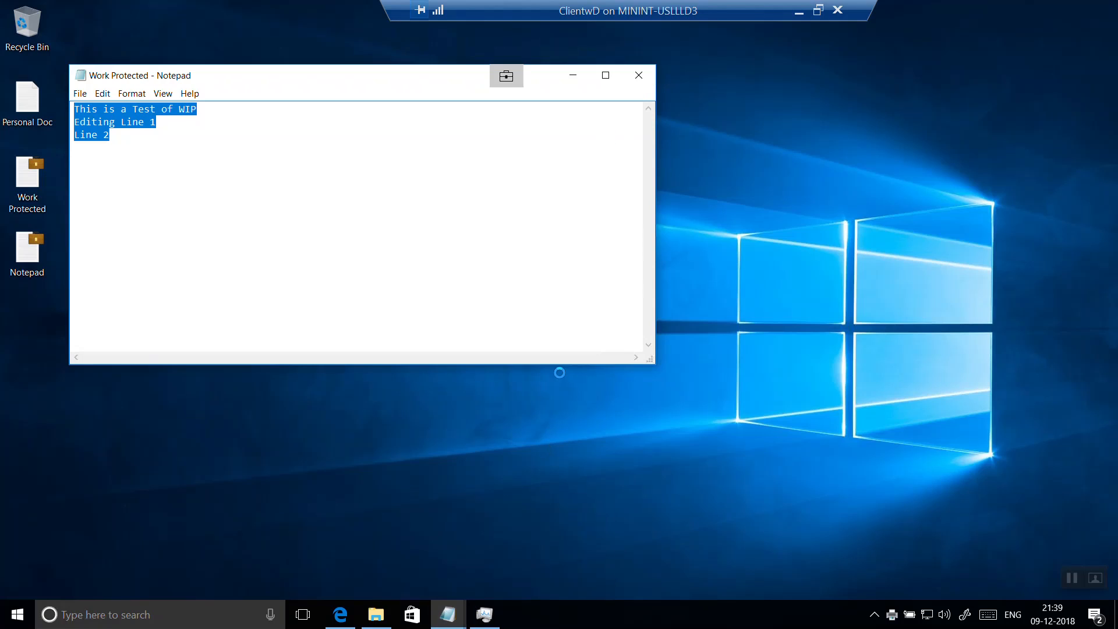
pyautogui.click(570, 321)
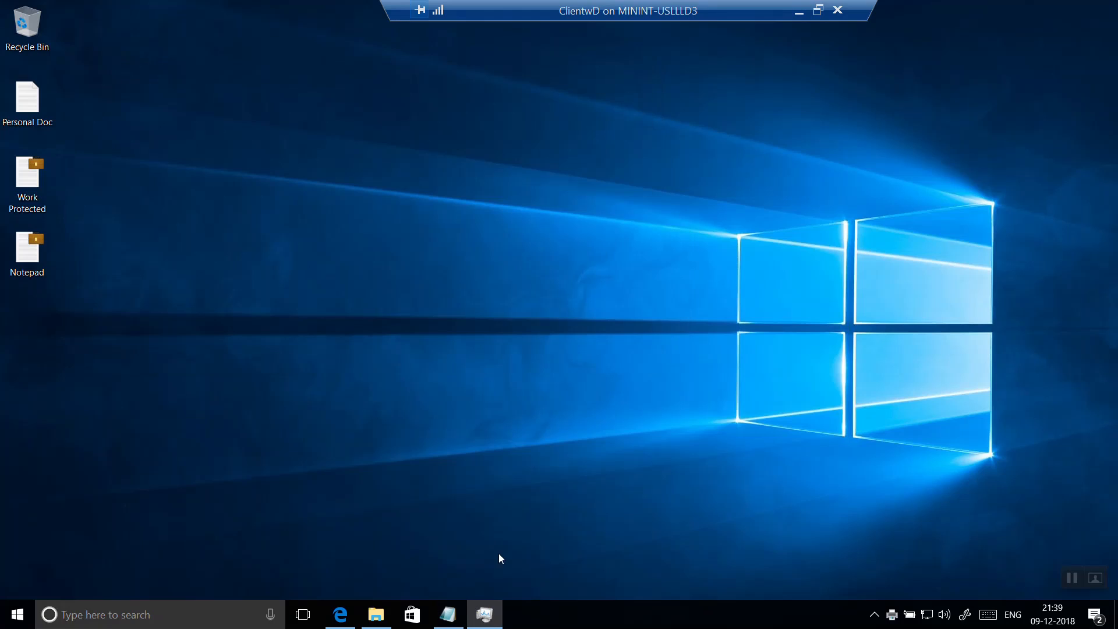
pyautogui.click(447, 614)
pyautogui.click(638, 75)
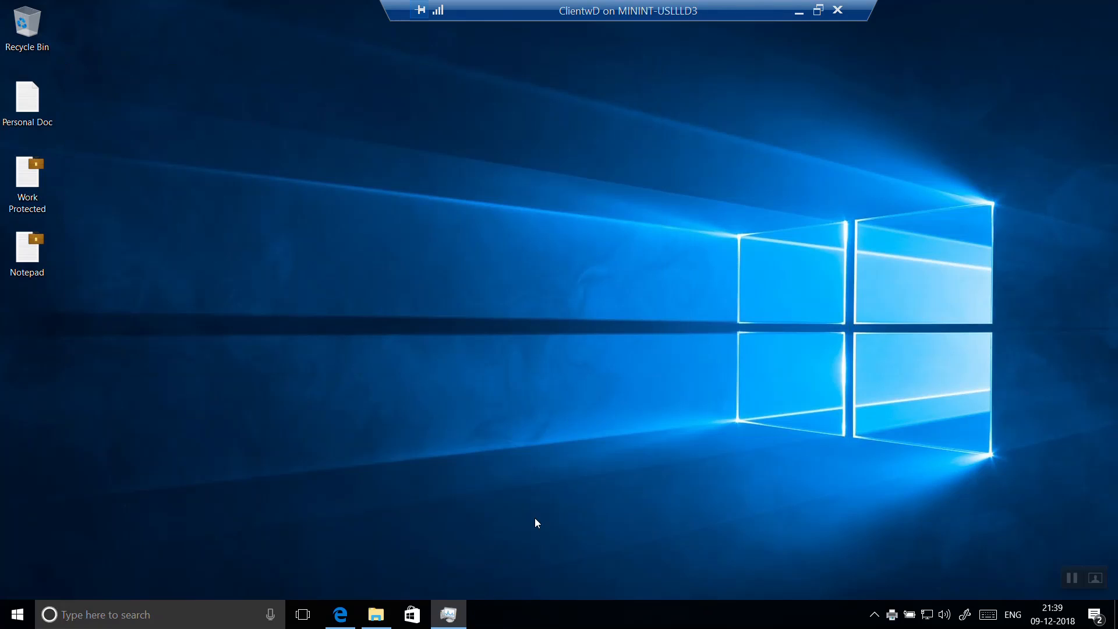
pyautogui.click(453, 614)
pyautogui.click(1115, 11)
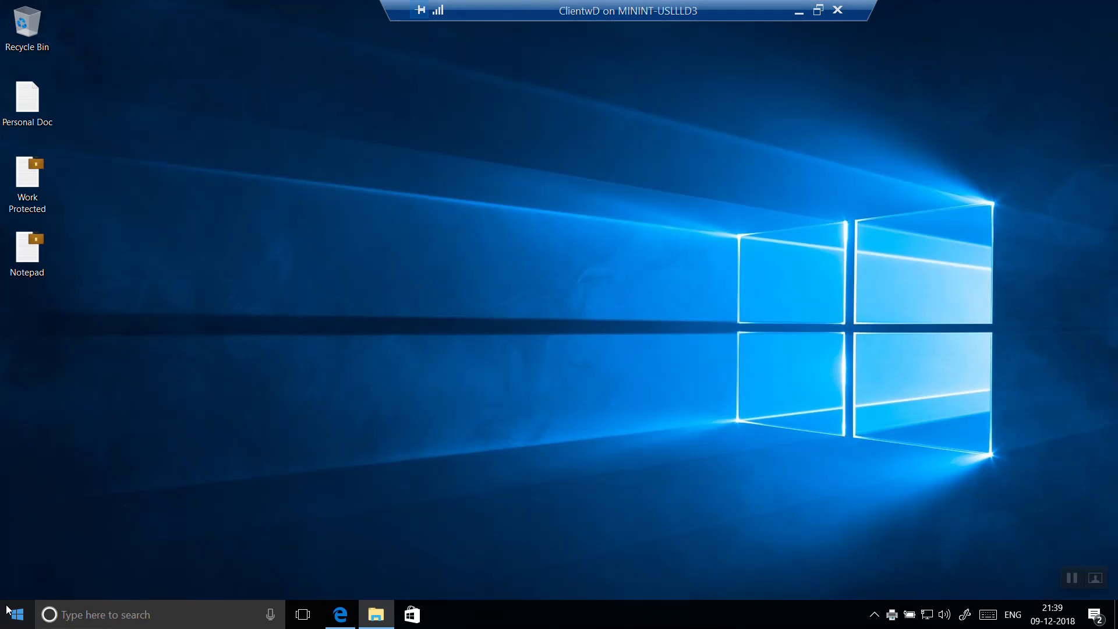
# Open Windows Settings in a maximized window and go to the Access work or school page under Accounts.
pyautogui.click(15, 613)
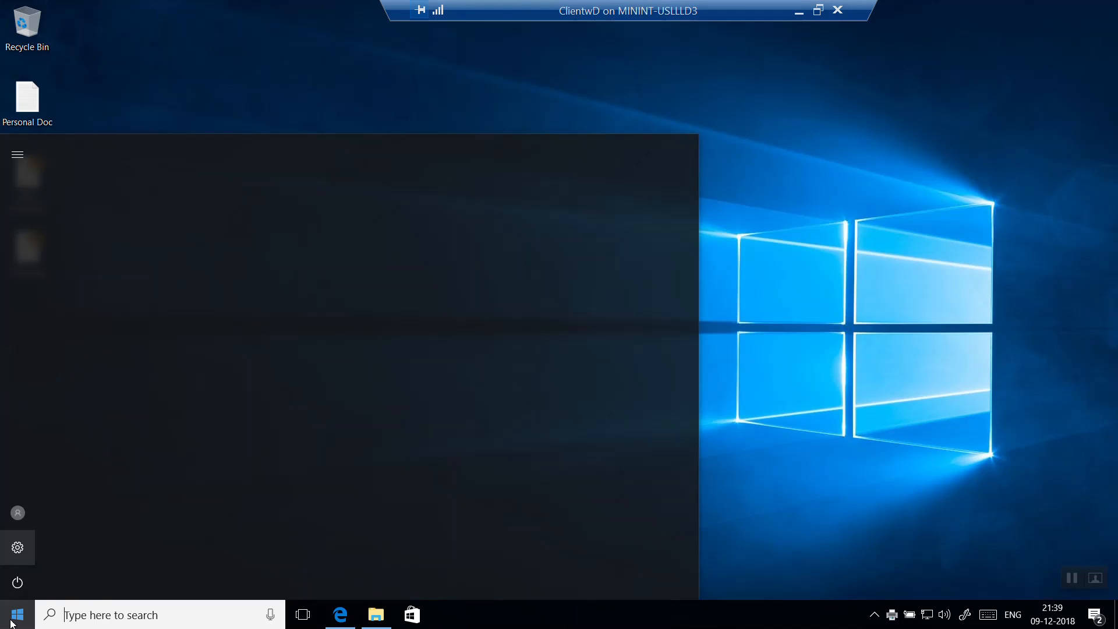
pyautogui.click(17, 549)
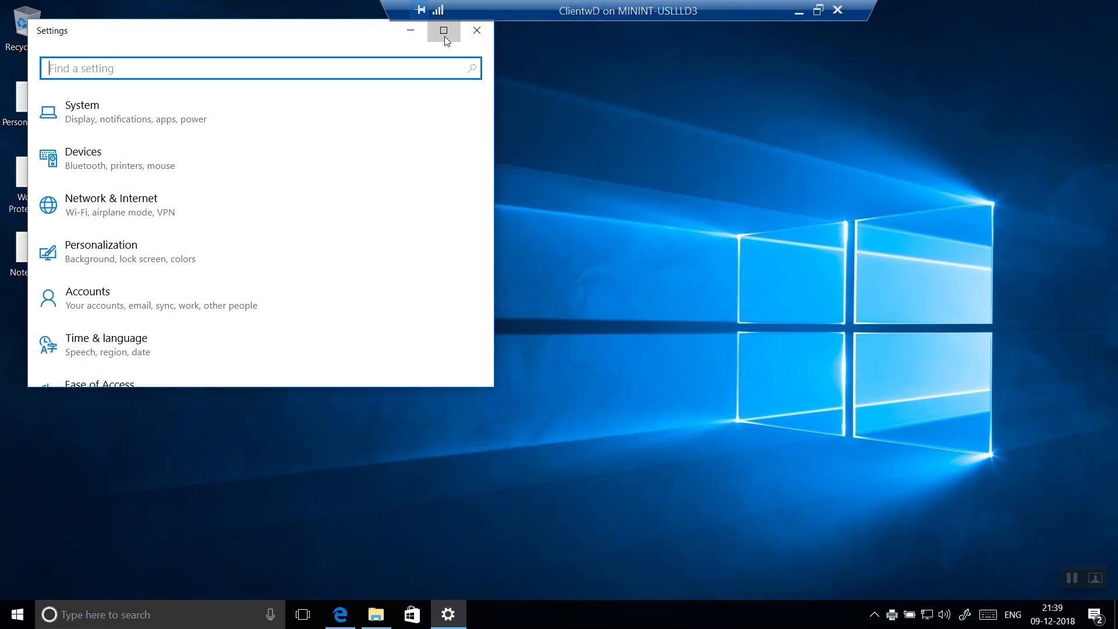
pyautogui.click(444, 30)
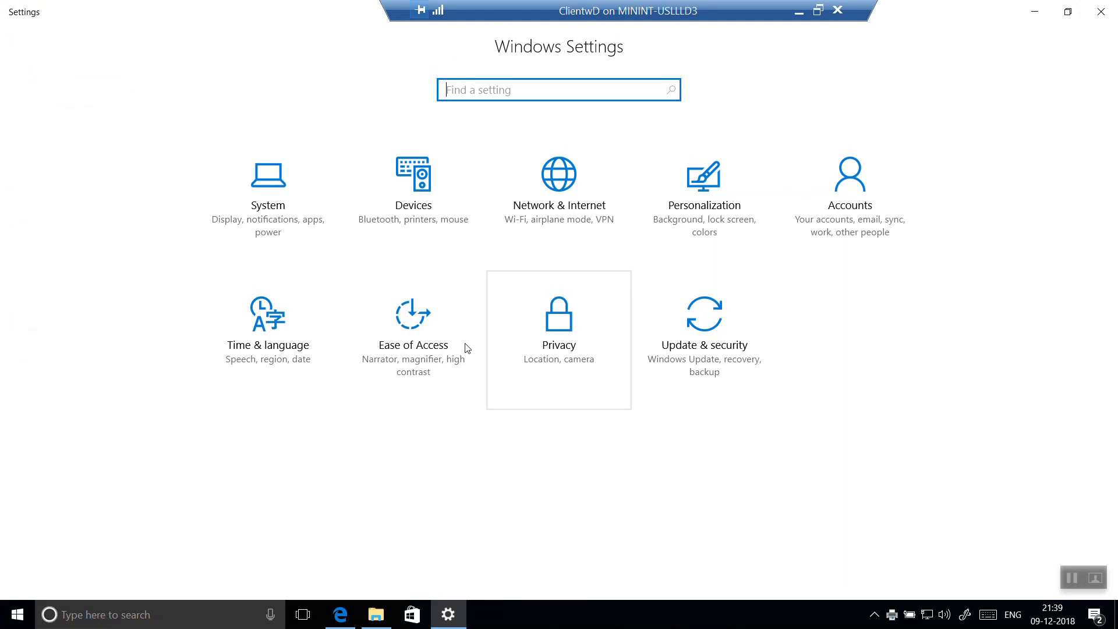
pyautogui.click(833, 191)
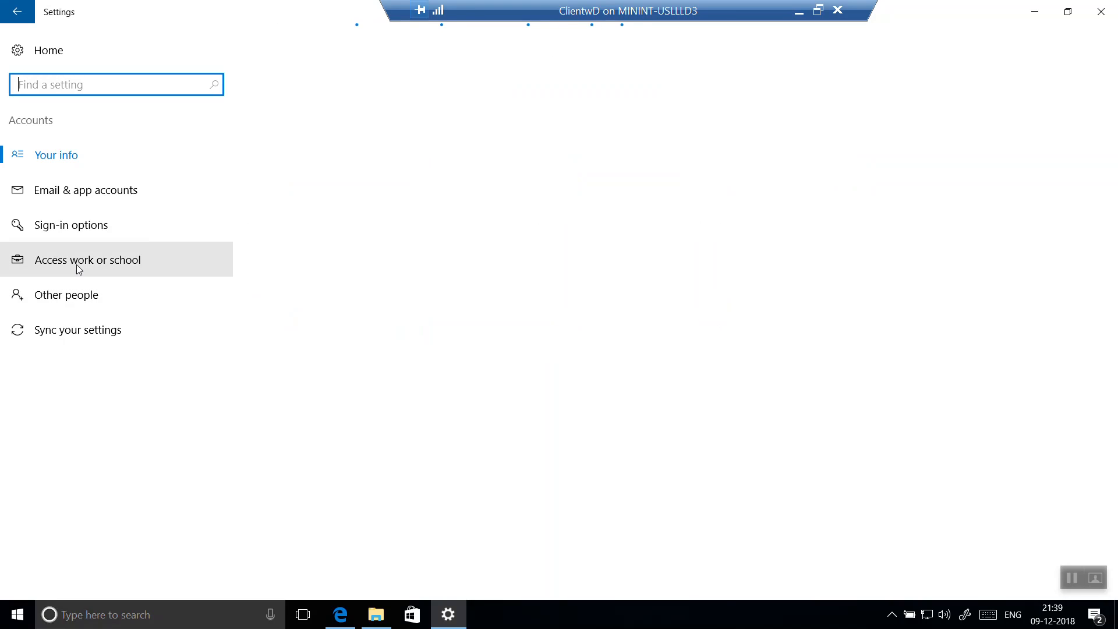
pyautogui.click(79, 266)
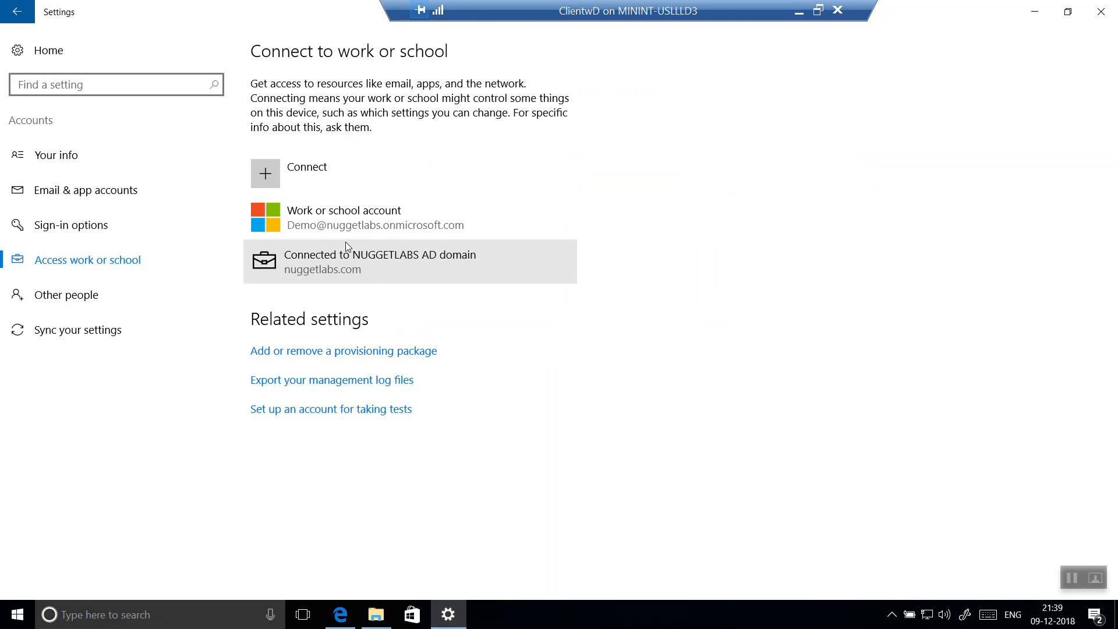
# Disconnect the work or school account from the device and confirm its removal.
pyautogui.click(376, 227)
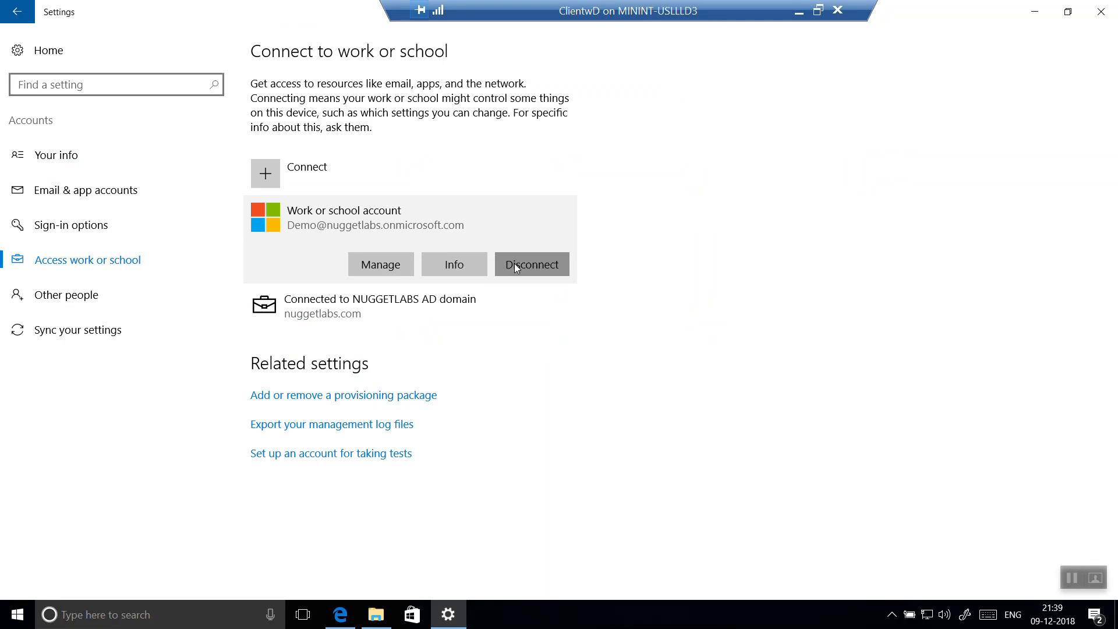
pyautogui.click(515, 263)
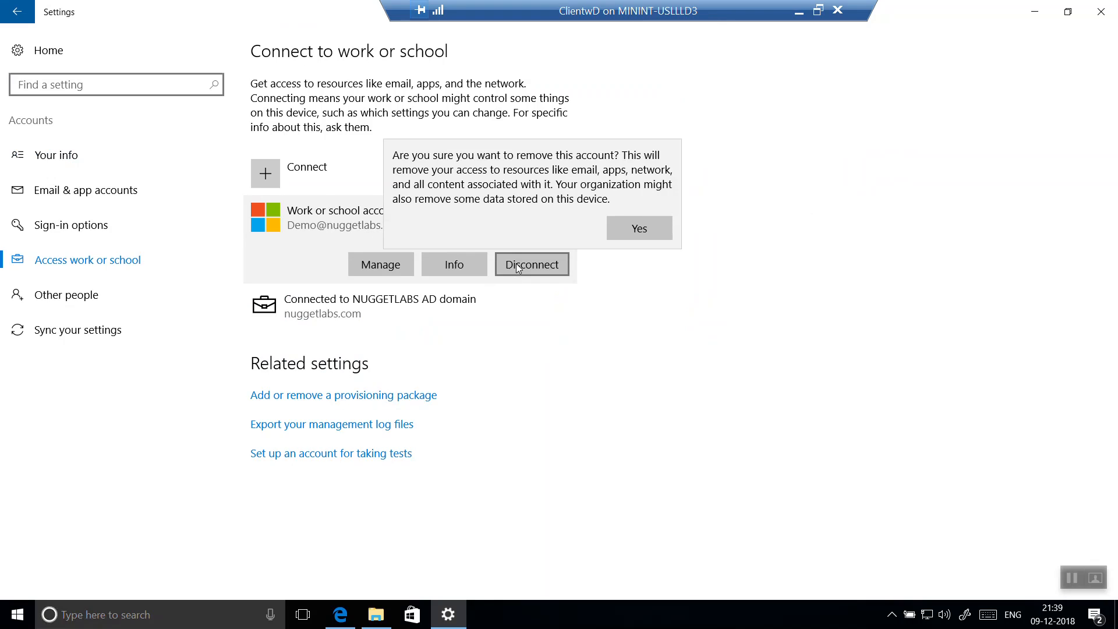
pyautogui.click(617, 235)
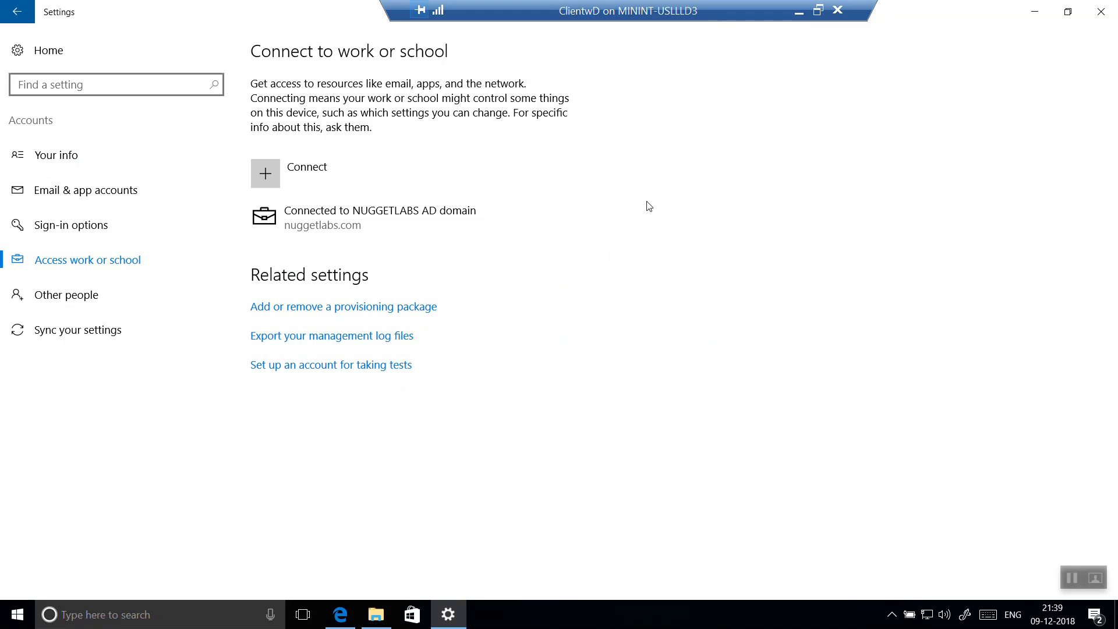
# Close Settings and restart Windows on the ClientwD virtual machine.
pyautogui.click(1100, 12)
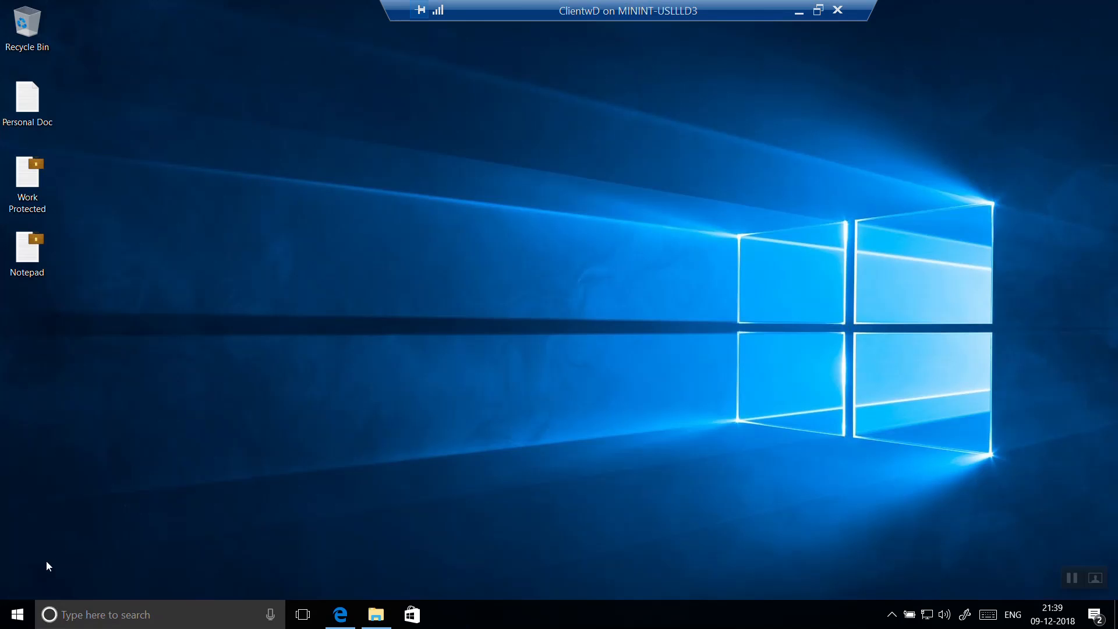
pyautogui.click(18, 615)
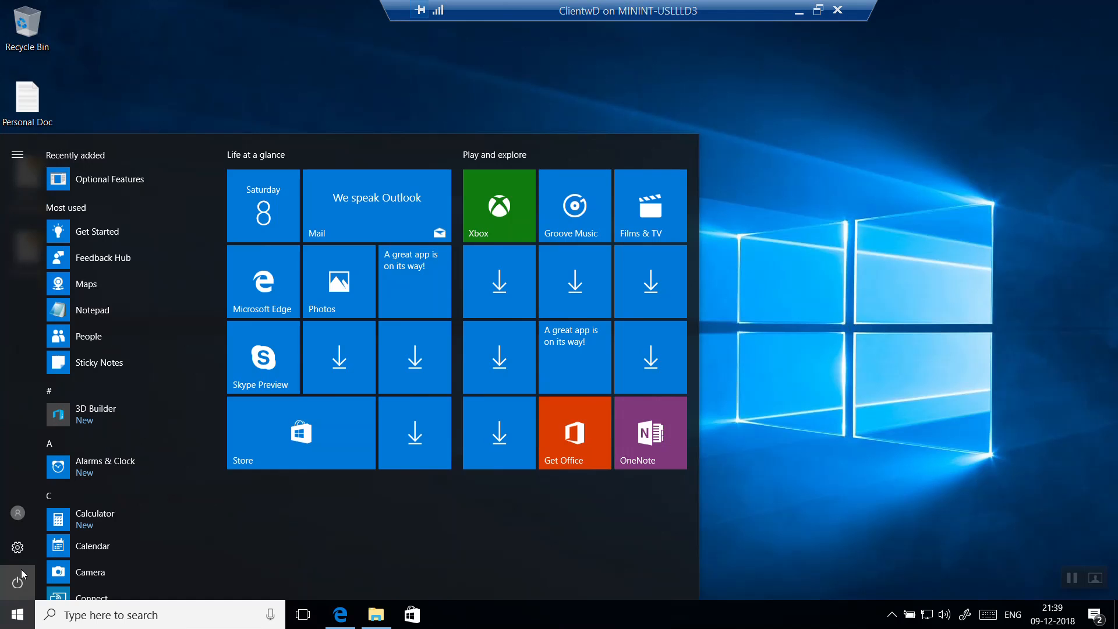
pyautogui.click(18, 582)
pyautogui.click(33, 551)
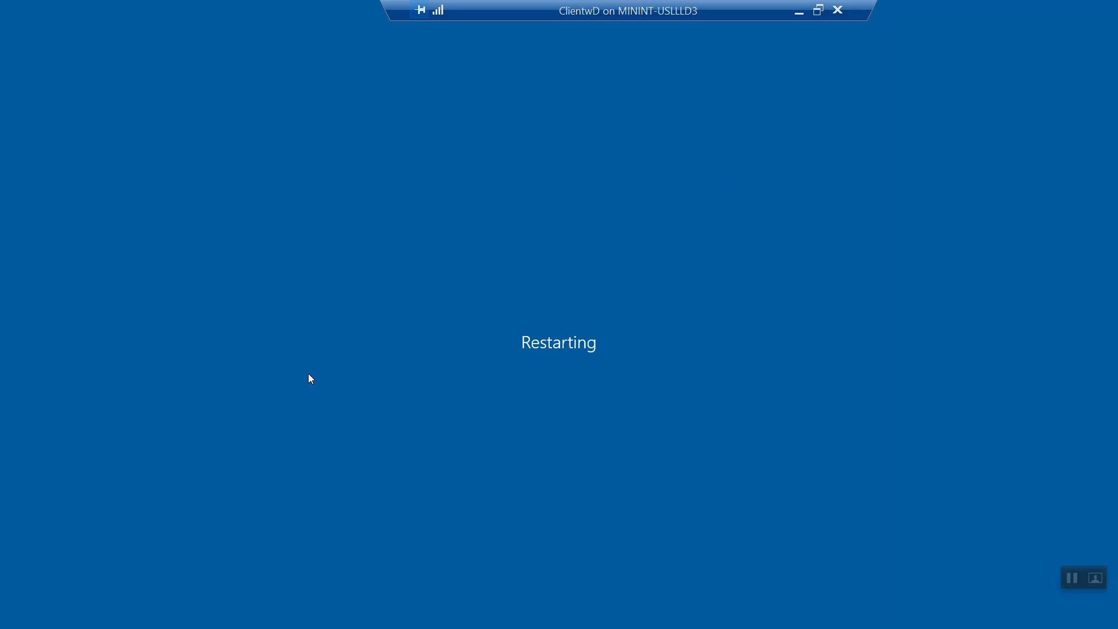
# Take the ClientwD connection out of full screen, move it aside, and switch to the DoneIt.pptx presentation in a maximized PowerPoint window.
pyautogui.click(818, 10)
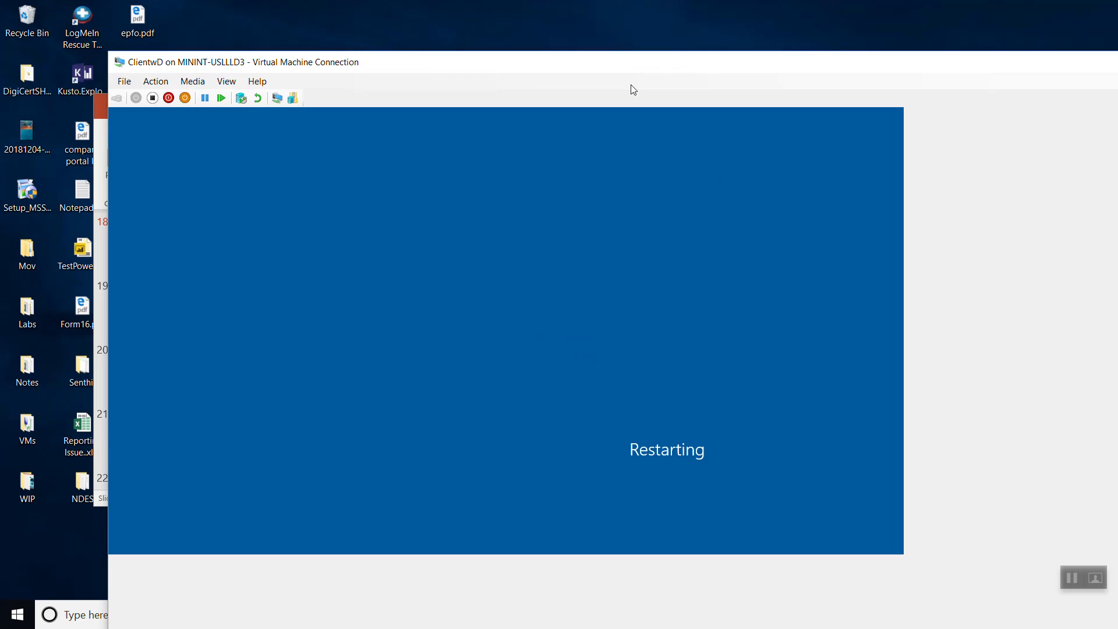
pyautogui.moveTo(299, 62); pyautogui.dragTo(577, 315)
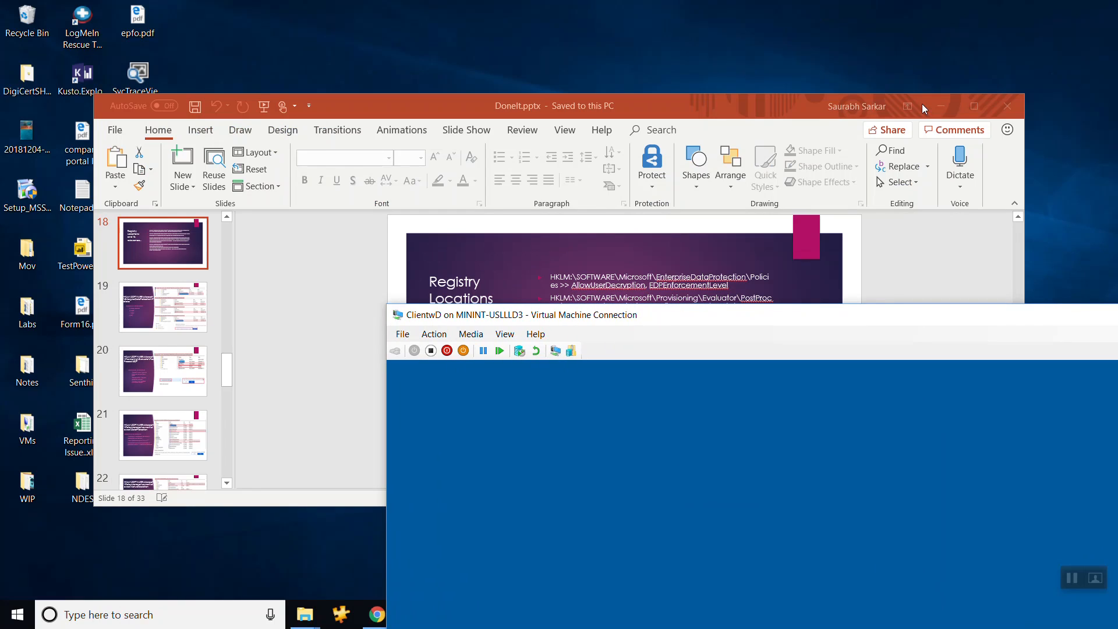
pyautogui.click(963, 109)
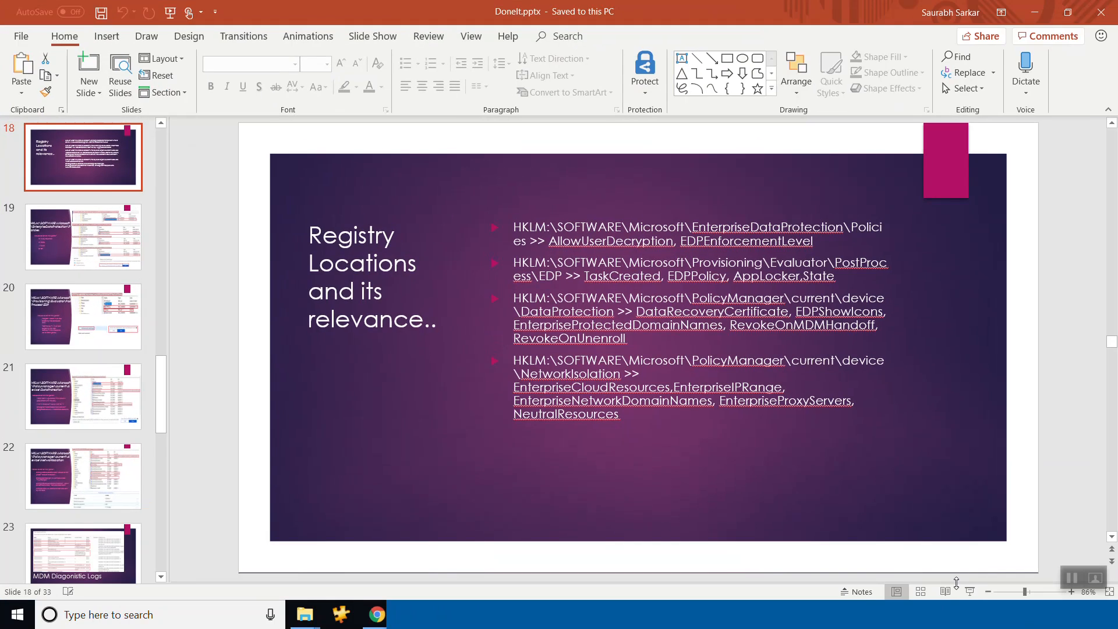
# Start the slide show from the Registry Locations slide and go back through the presentation to the Agenda slide.
pyautogui.click(968, 593)
pyautogui.press('Left')
pyautogui.press('Left')
pyautogui.press('Left')
pyautogui.press('Left')
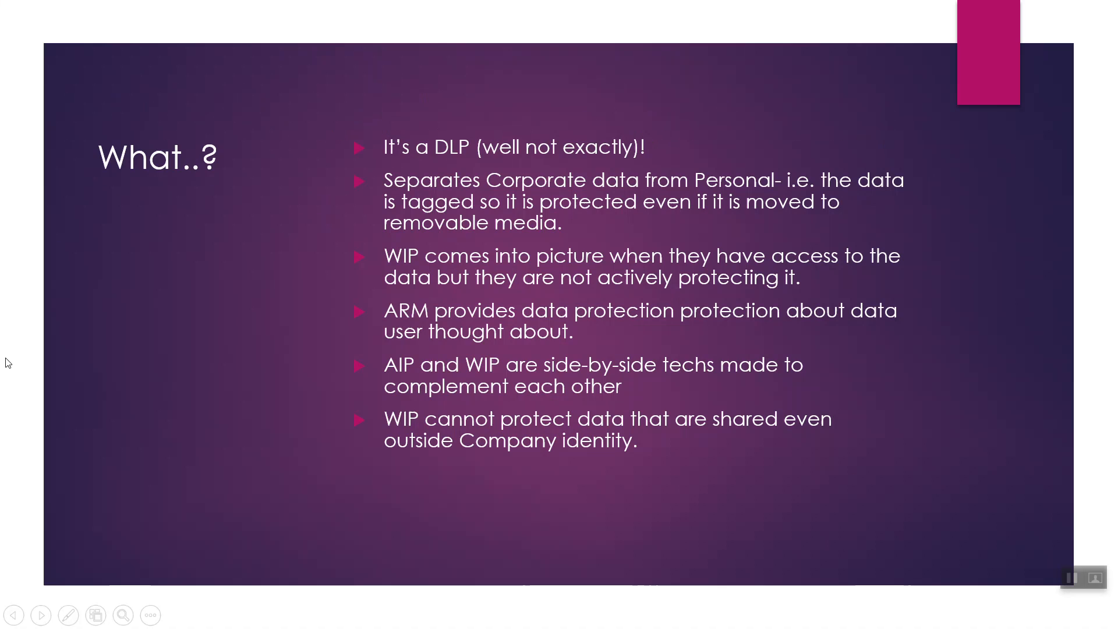
pyautogui.press('Left')
pyautogui.press('Right')
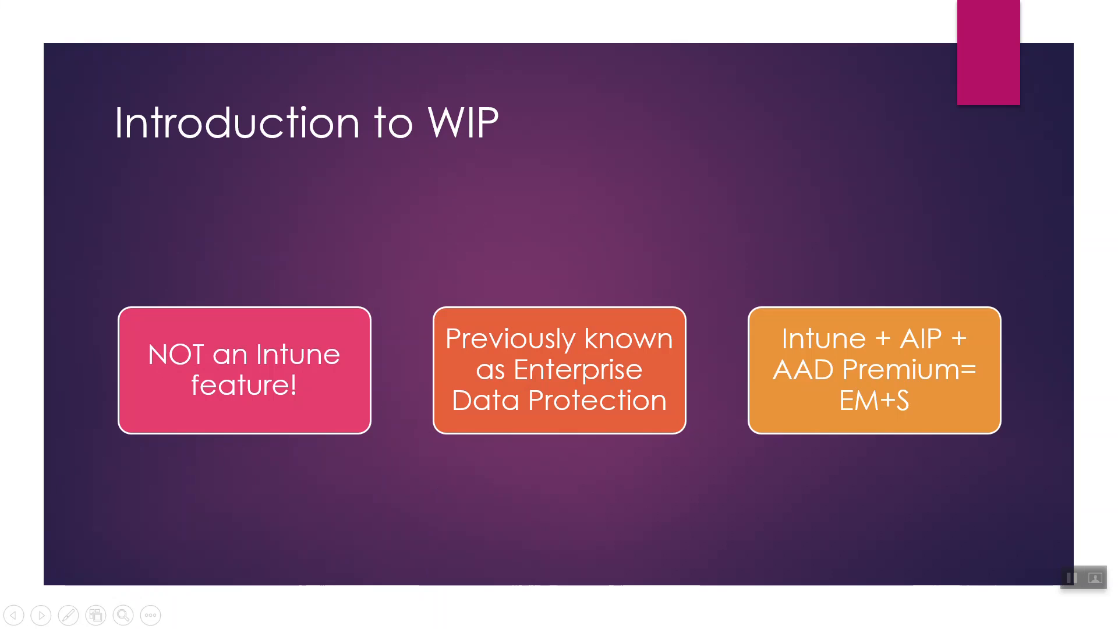
pyautogui.press('Left')
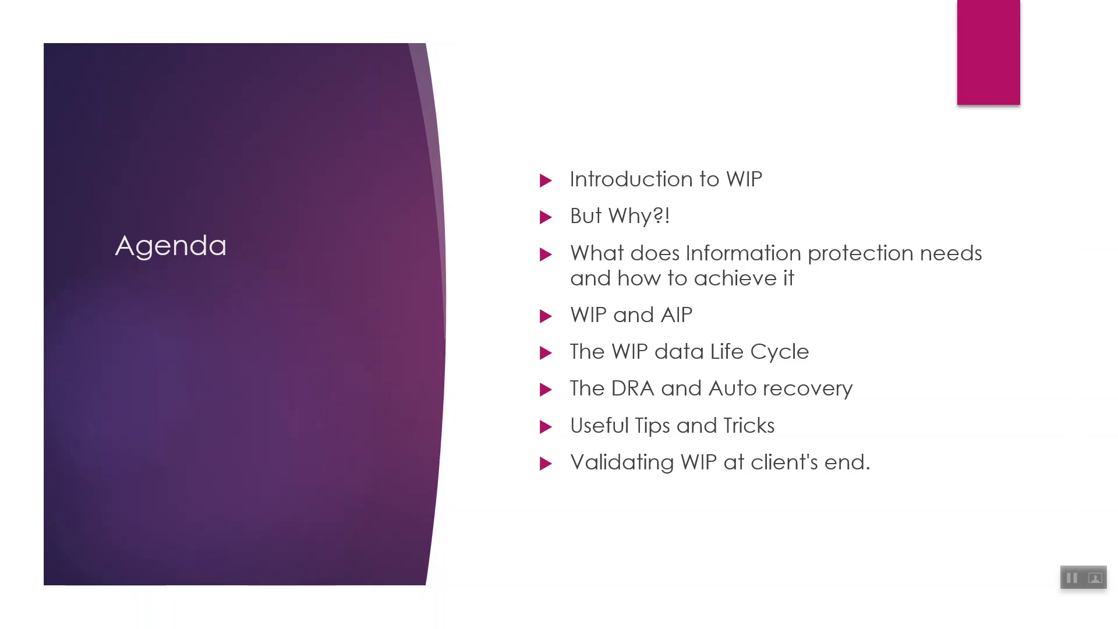
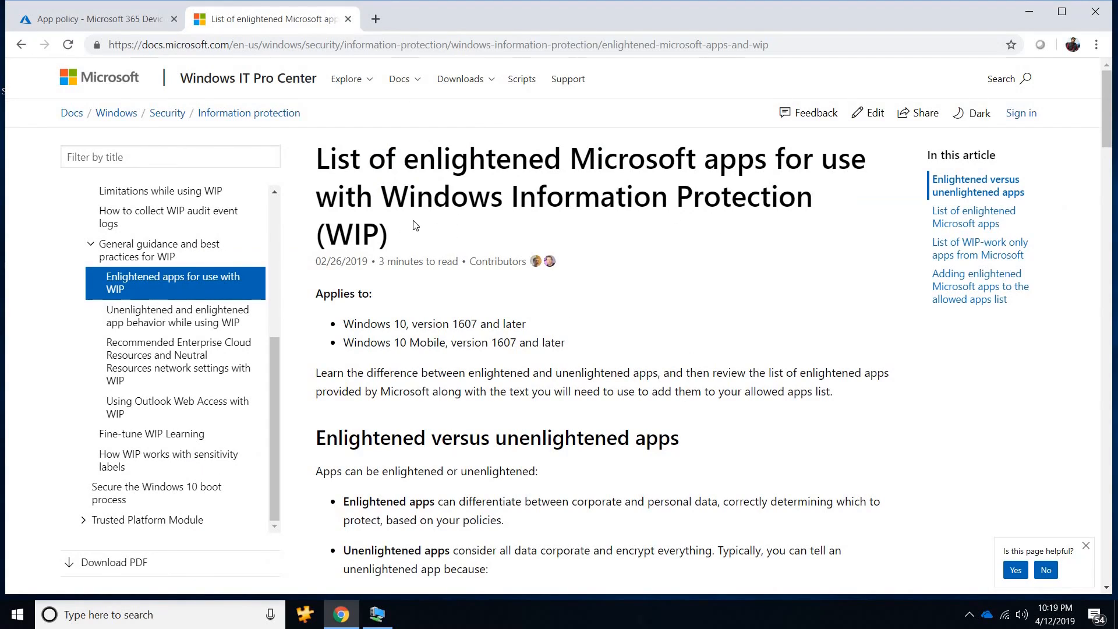
# Review the documentation's list of enlightened Microsoft apps, highlighting the entries from Microsoft Edge to Microsoft Remote Desktop, and the WIP-work only apps section.
pyautogui.scroll(-4, 421, 224)
pyautogui.scroll(-7, 420, 225)
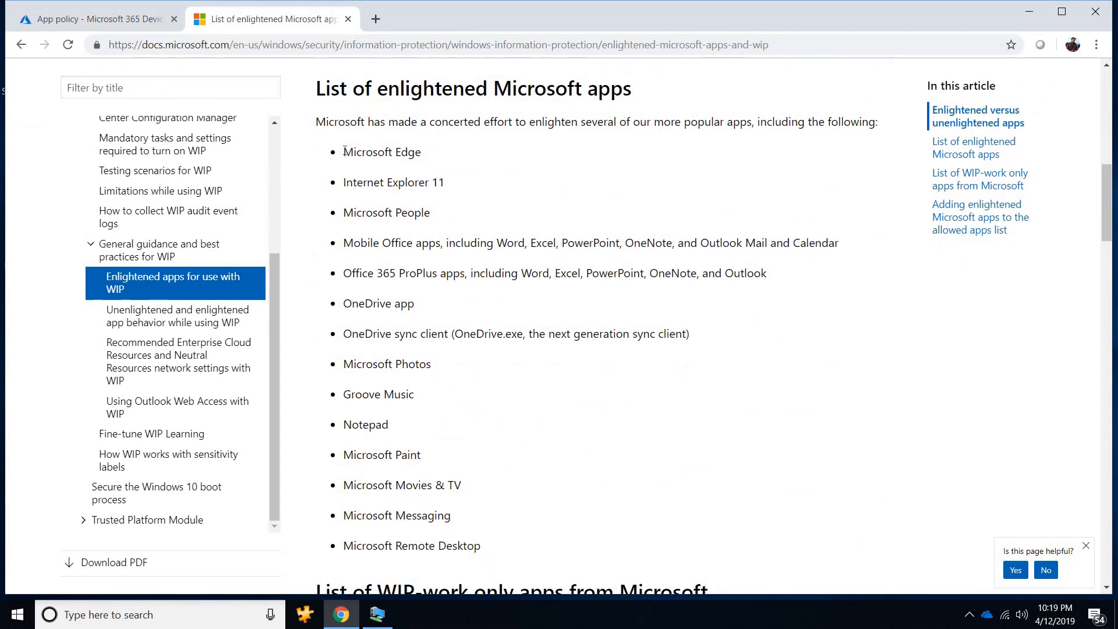
pyautogui.moveTo(343, 151); pyautogui.dragTo(390, 243)
pyautogui.moveTo(492, 510); pyautogui.dragTo(504, 546)
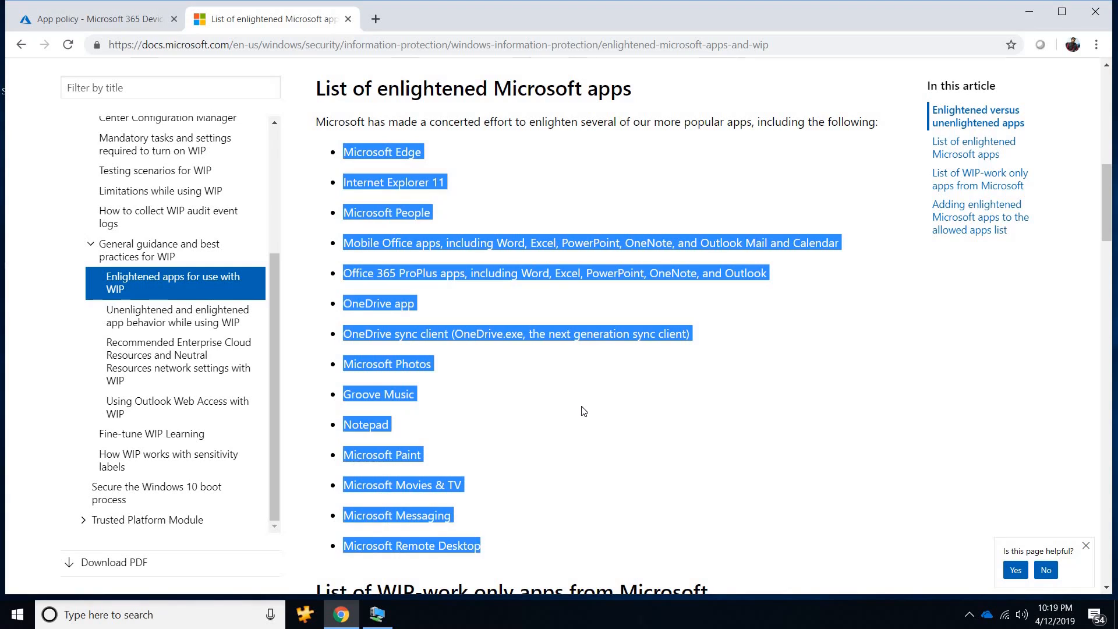
pyautogui.scroll(-1, 576, 399)
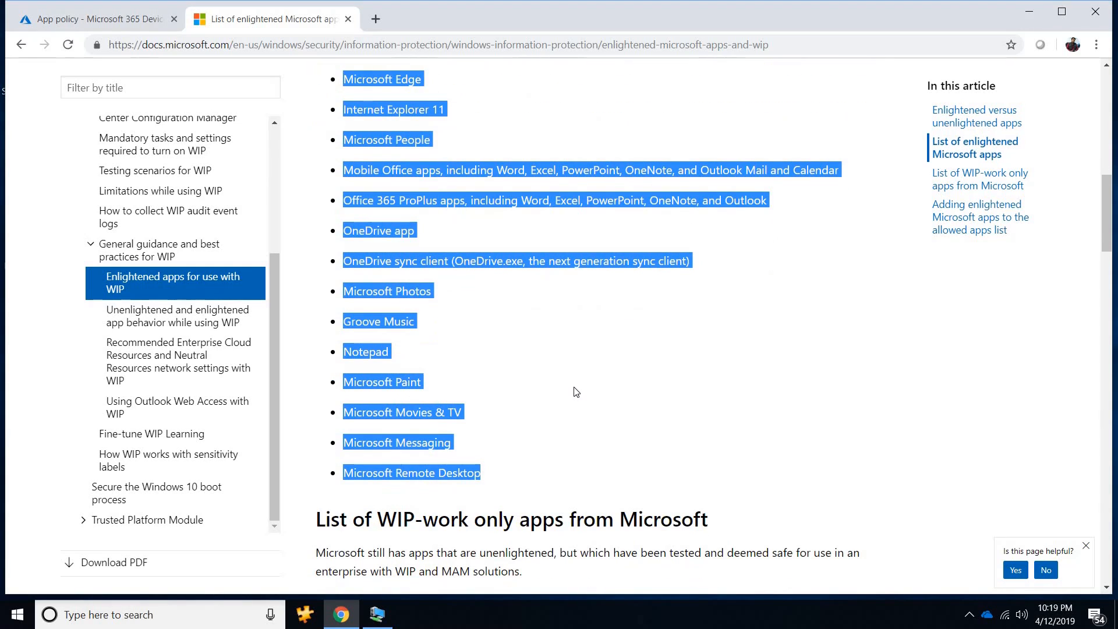
pyautogui.scroll(-7, 576, 392)
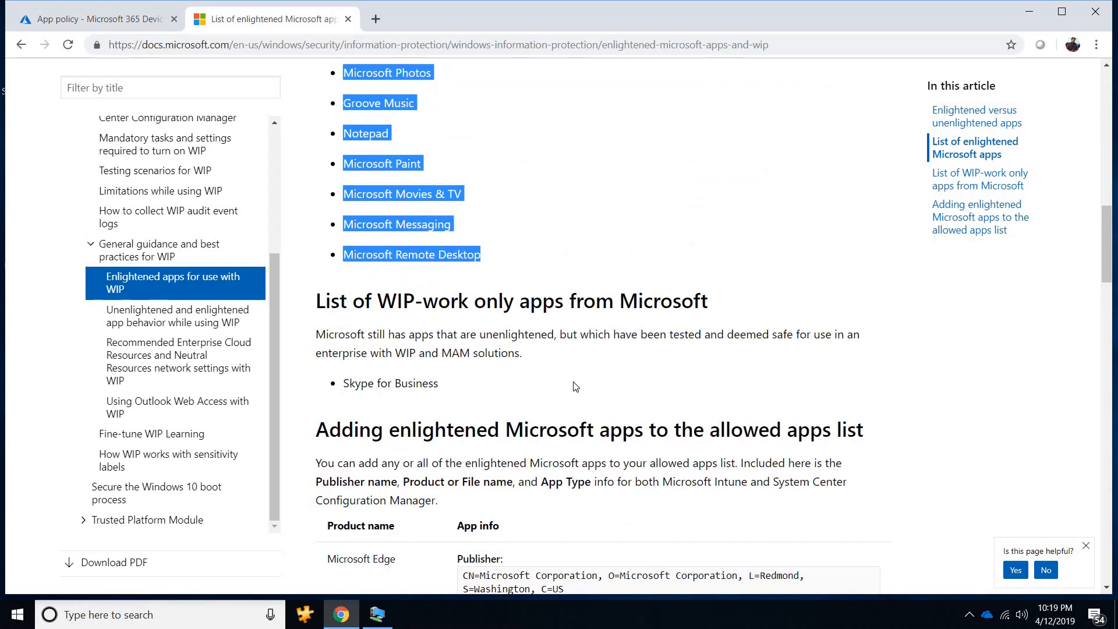
# Switch to Microsoft 365 Device Management and look through the recommended apps that can be added to the Demo Test 1 policy's protected apps.
pyautogui.click(76, 20)
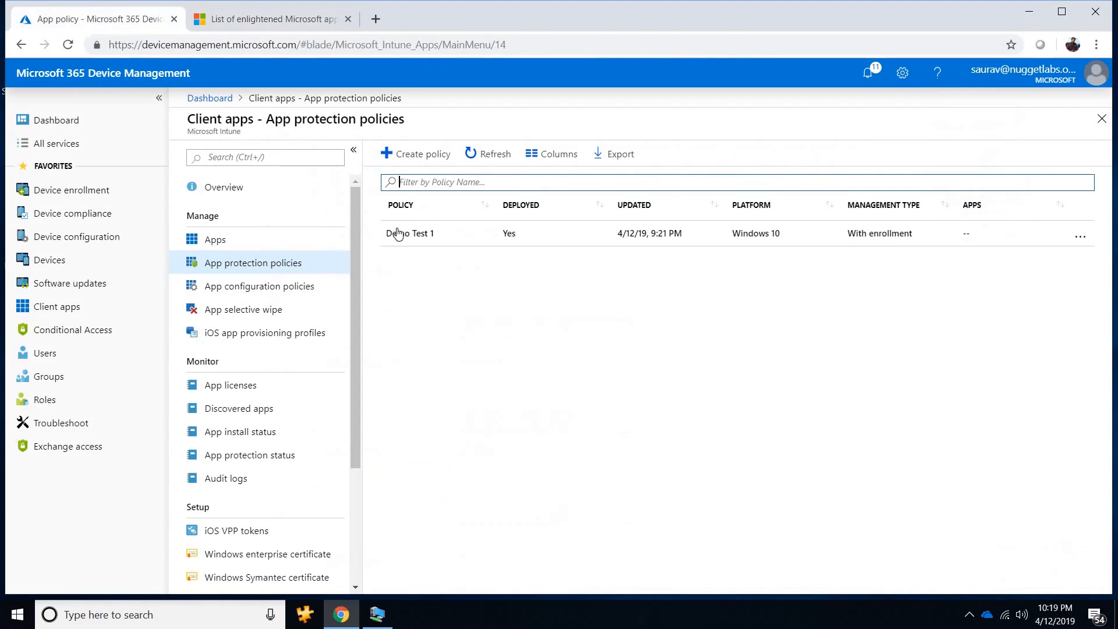
pyautogui.click(399, 232)
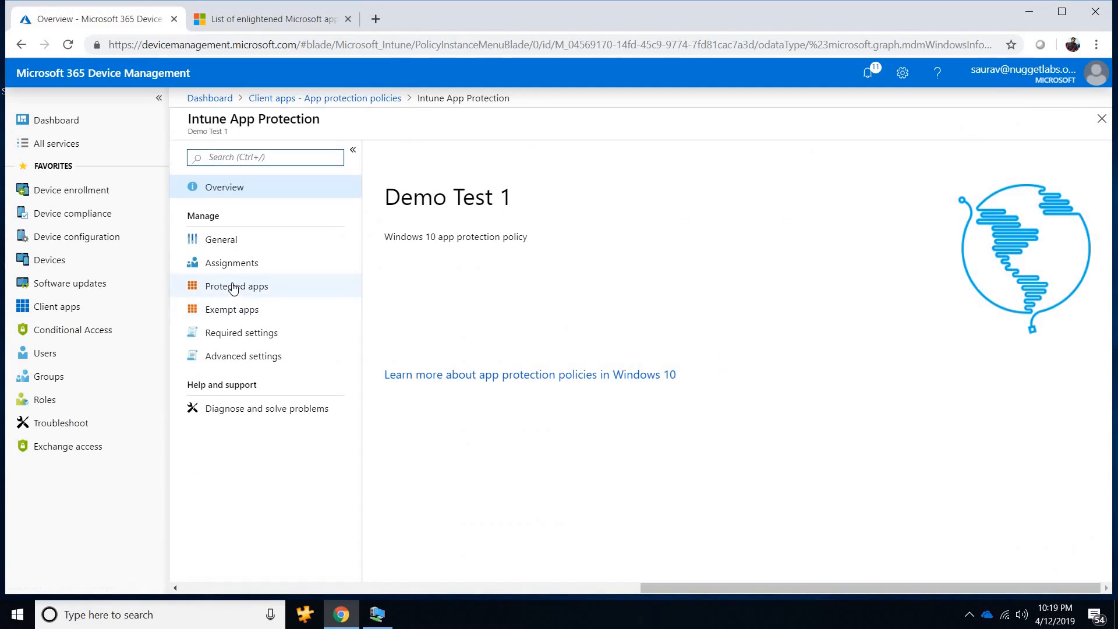
pyautogui.click(233, 288)
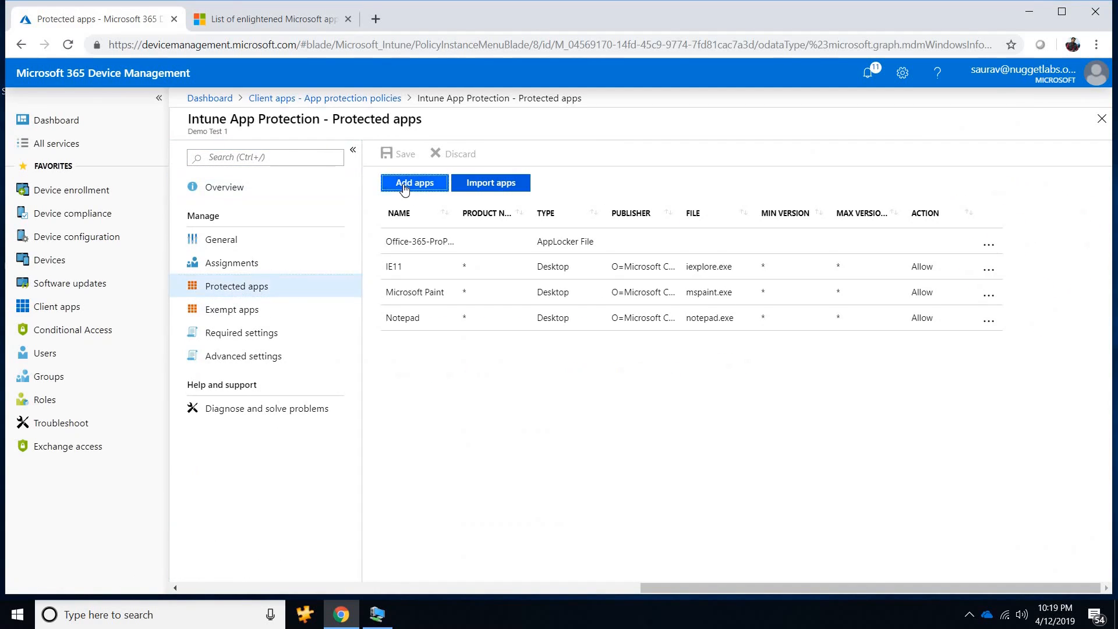
pyautogui.click(404, 185)
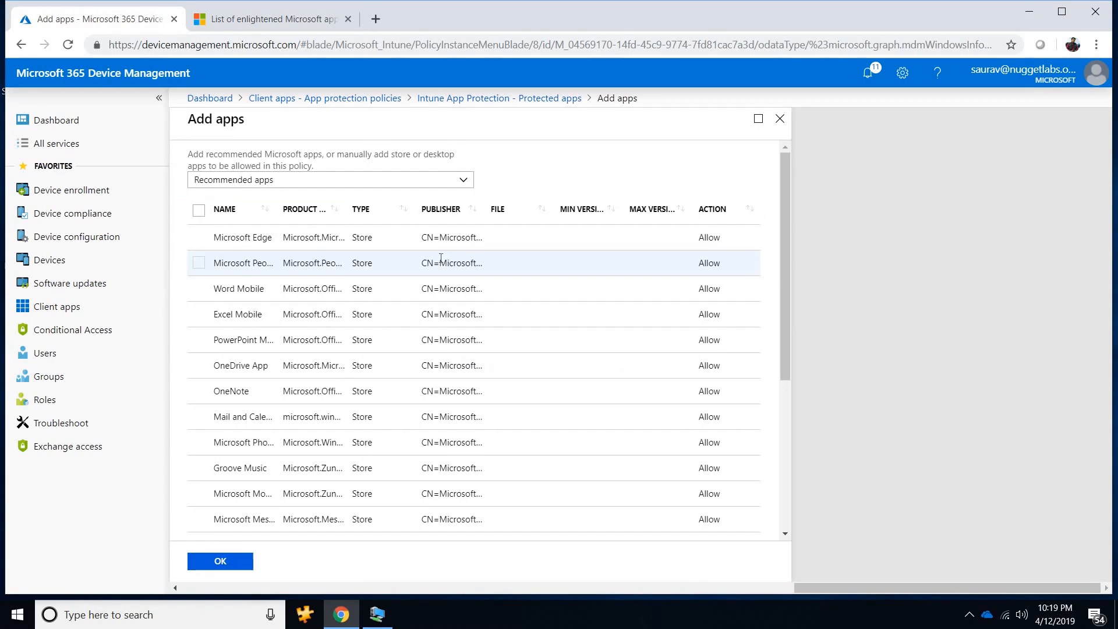
pyautogui.scroll(-2, 423, 312)
pyautogui.scroll(-3, 423, 312)
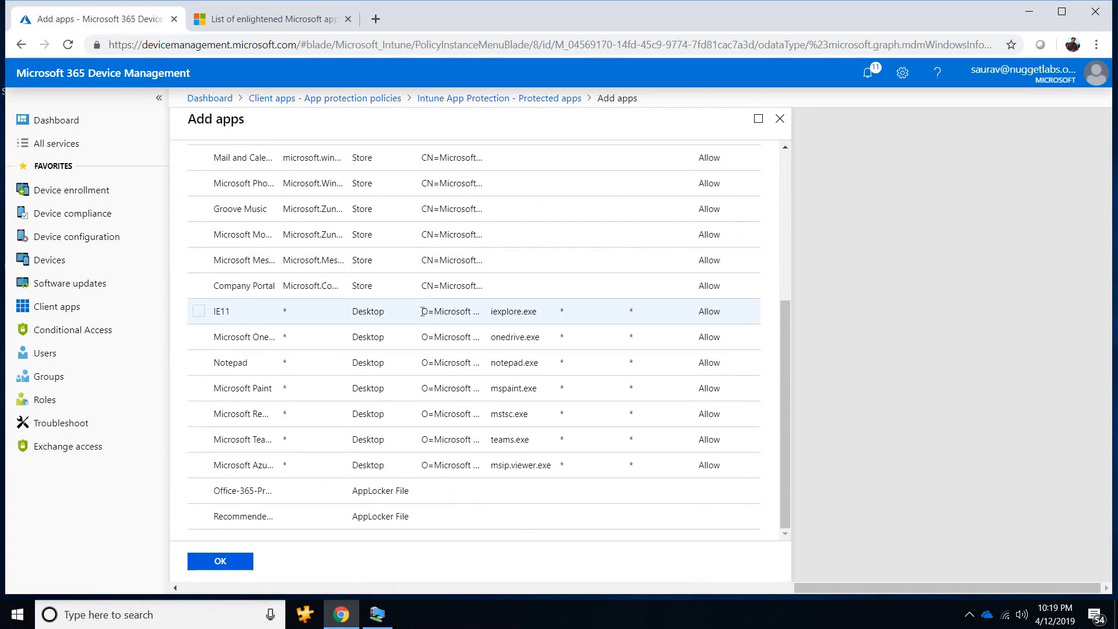
pyautogui.scroll(5, 422, 312)
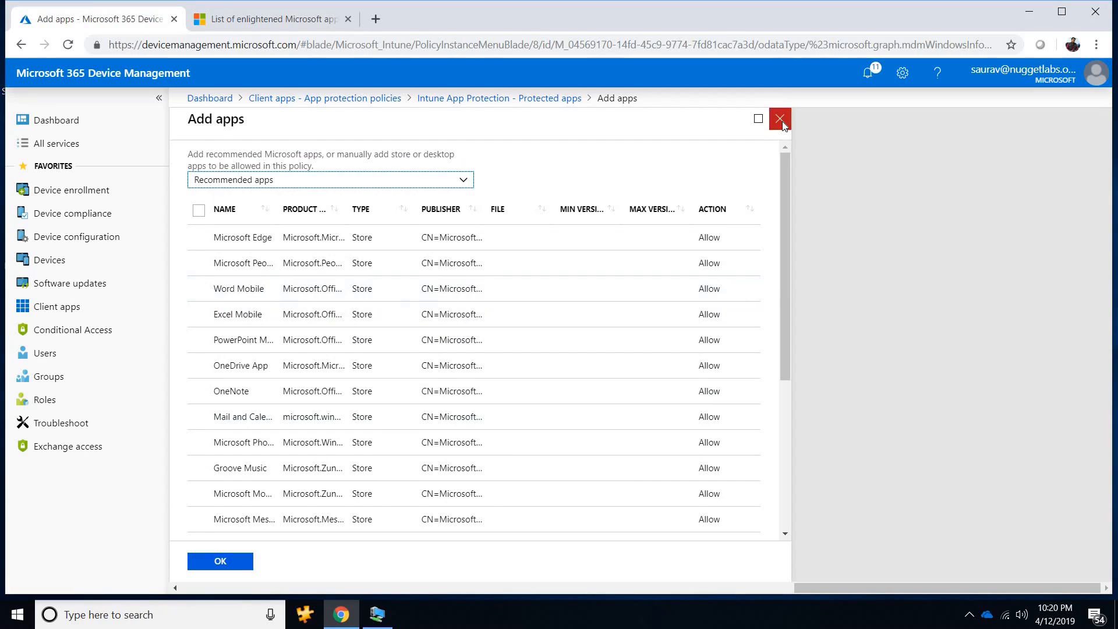
pyautogui.click(780, 120)
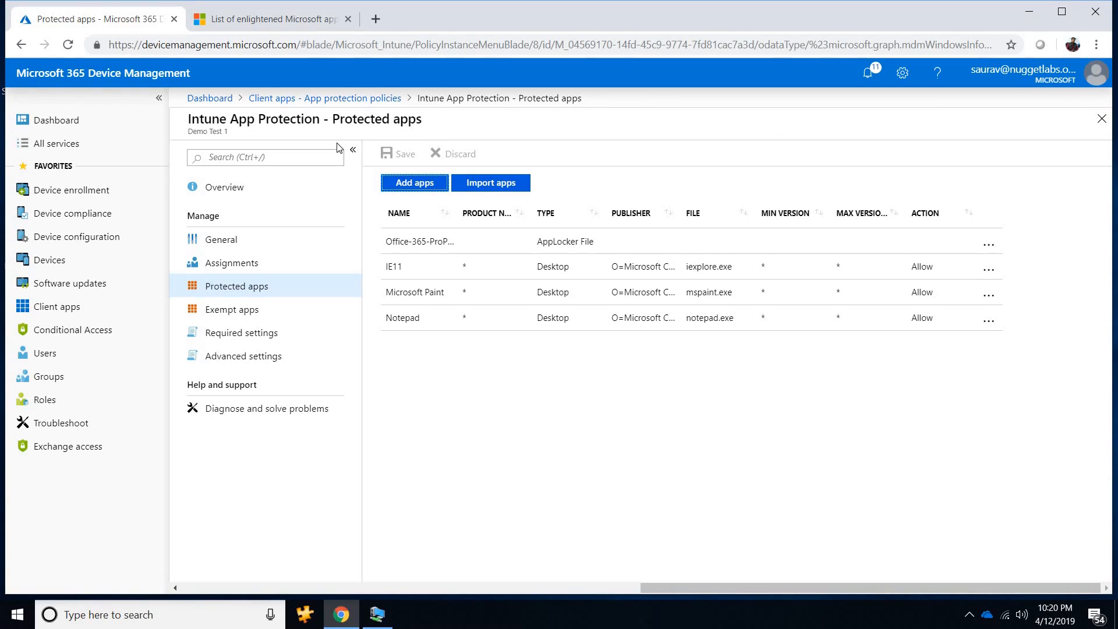
# Reopen the Demo Test 1 policy and review its assignments, protected apps, exempt apps, required settings and advanced data protection settings.
pyautogui.click(330, 96)
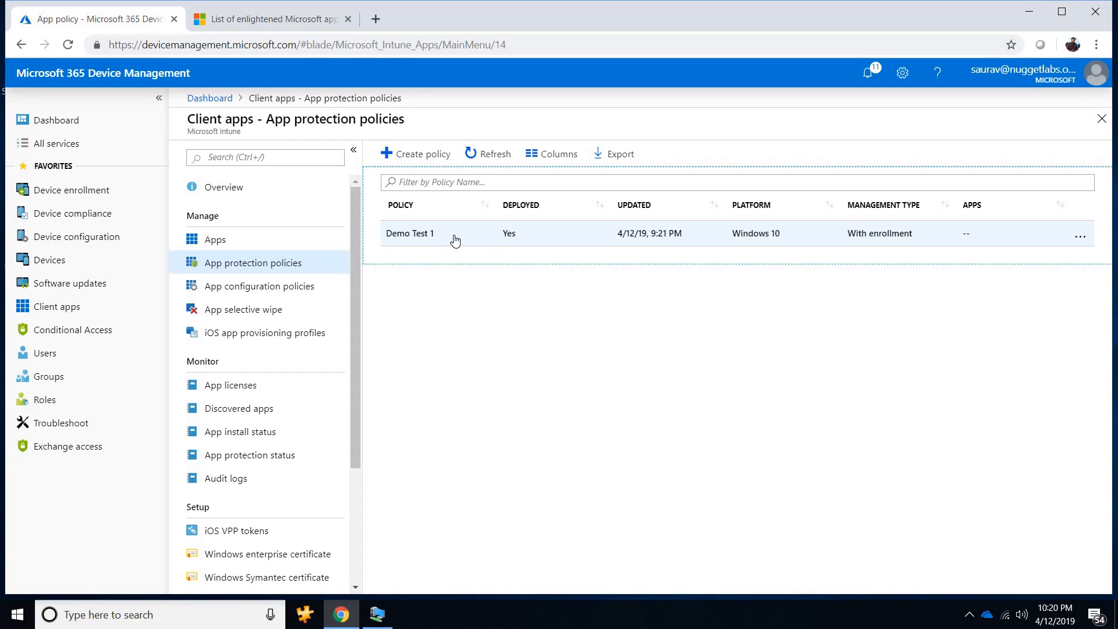
pyautogui.click(455, 240)
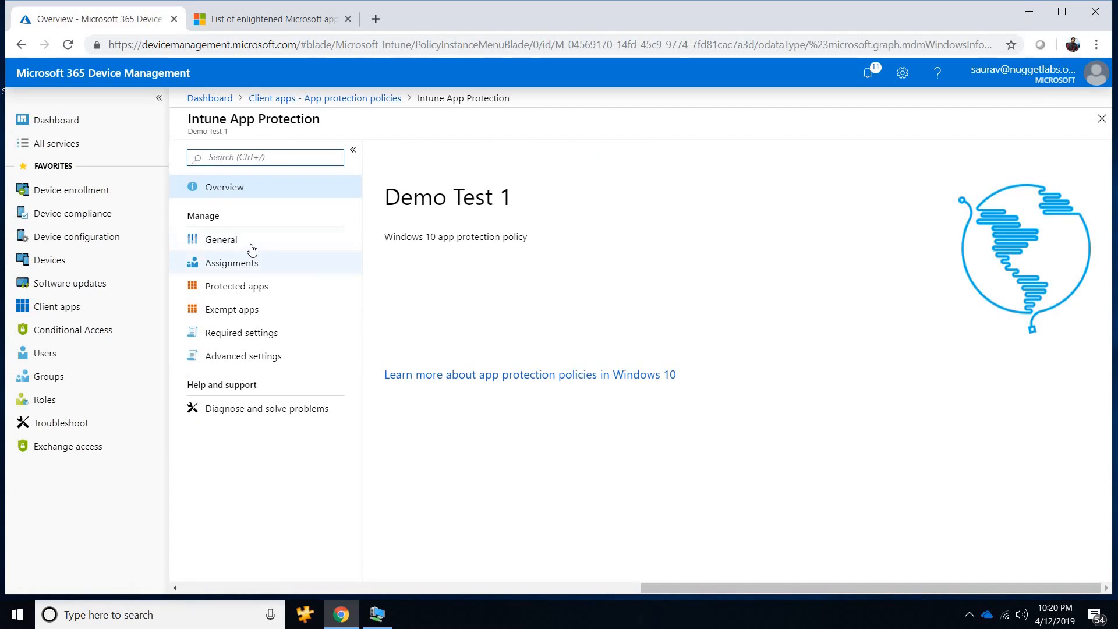
pyautogui.click(251, 245)
pyautogui.click(233, 263)
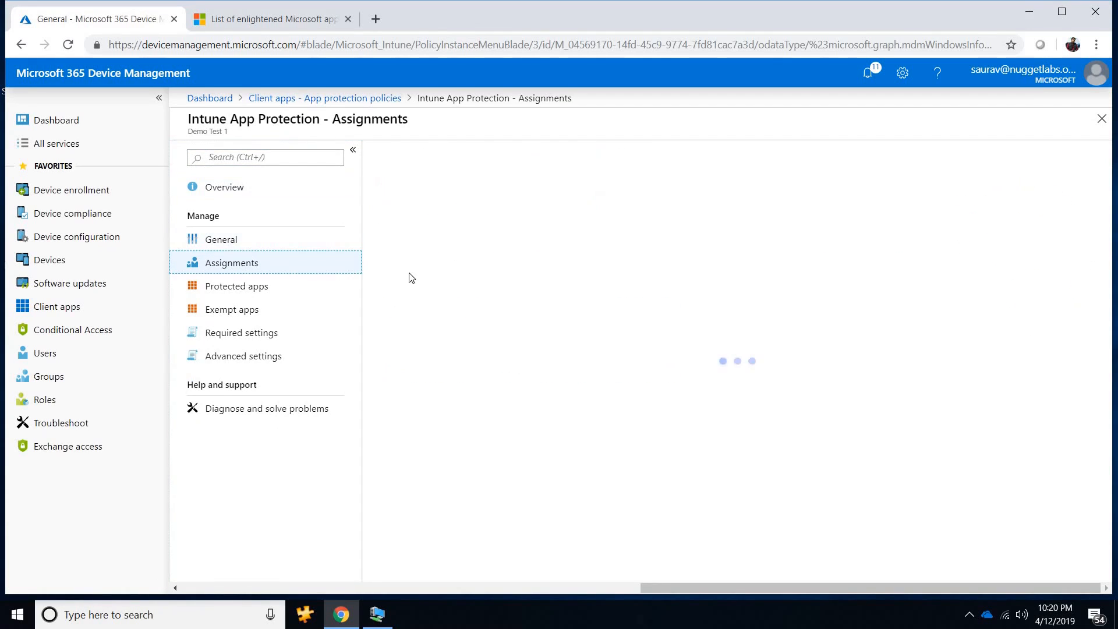
pyautogui.click(266, 289)
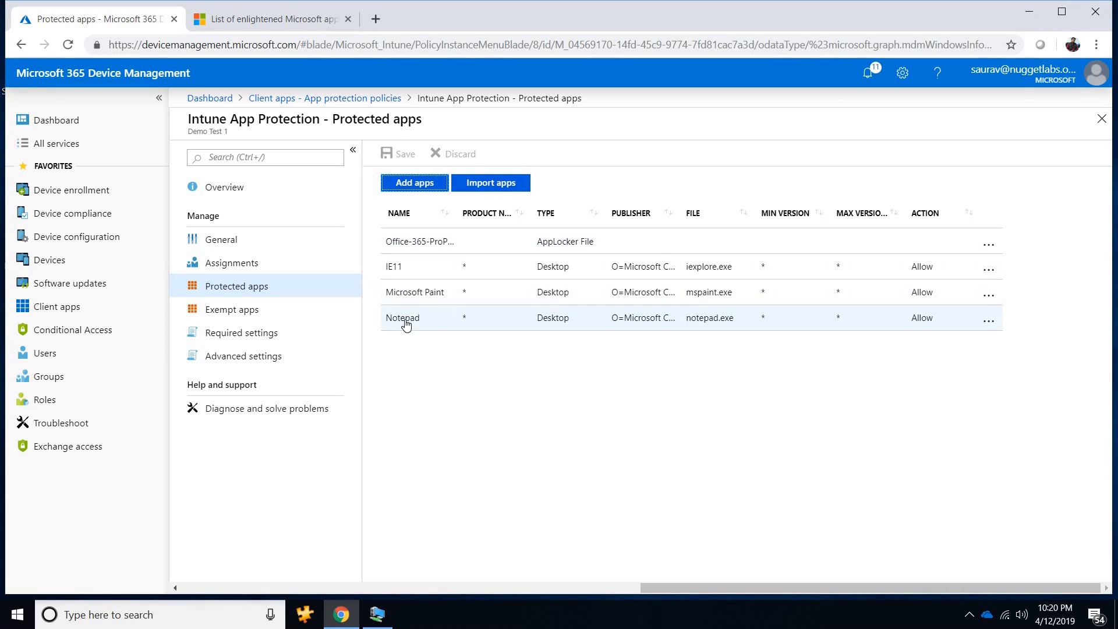
pyautogui.click(259, 310)
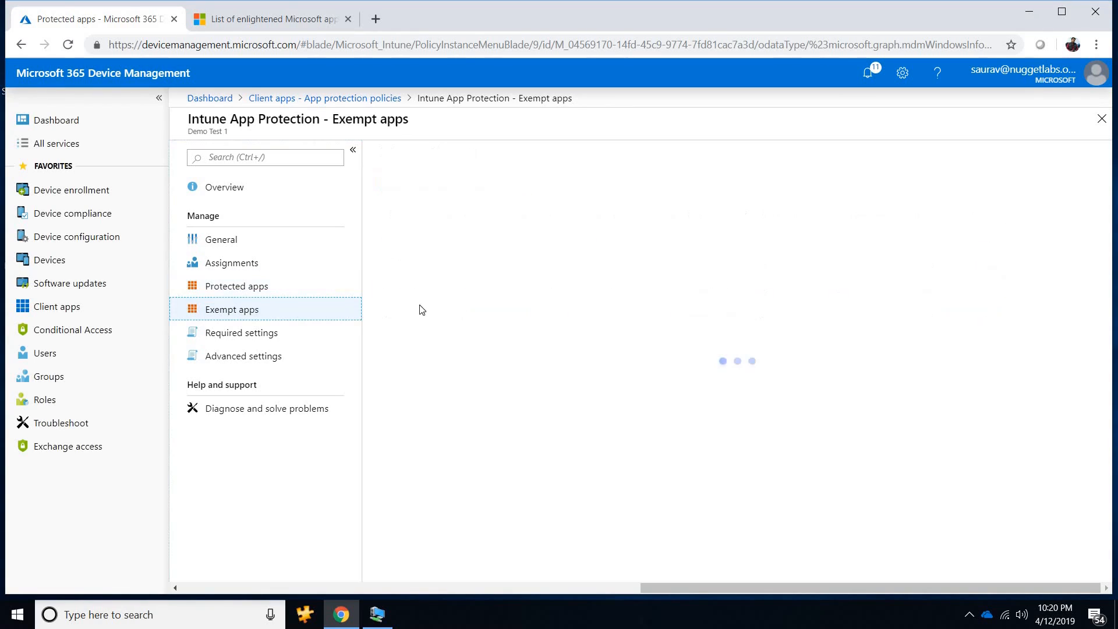
pyautogui.click(253, 333)
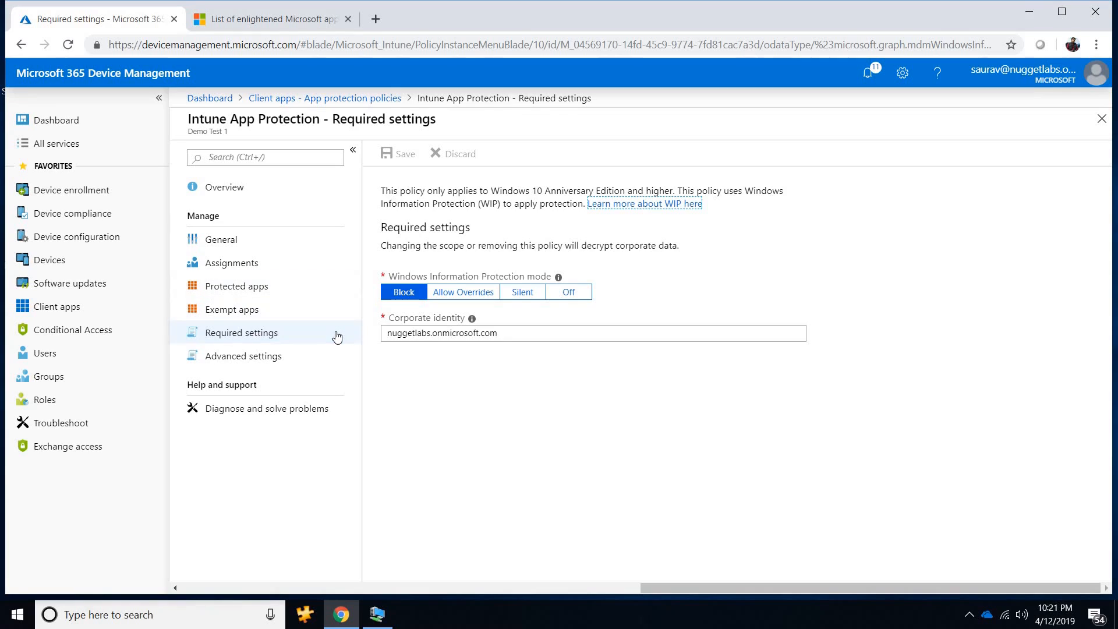
pyautogui.click(248, 358)
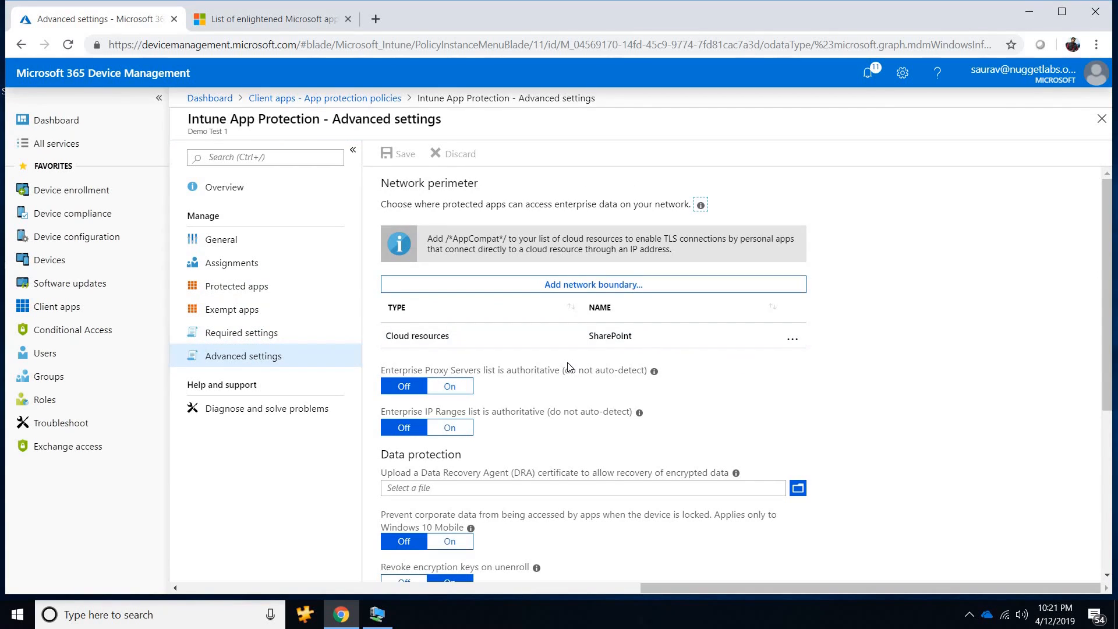
pyautogui.scroll(-5, 567, 368)
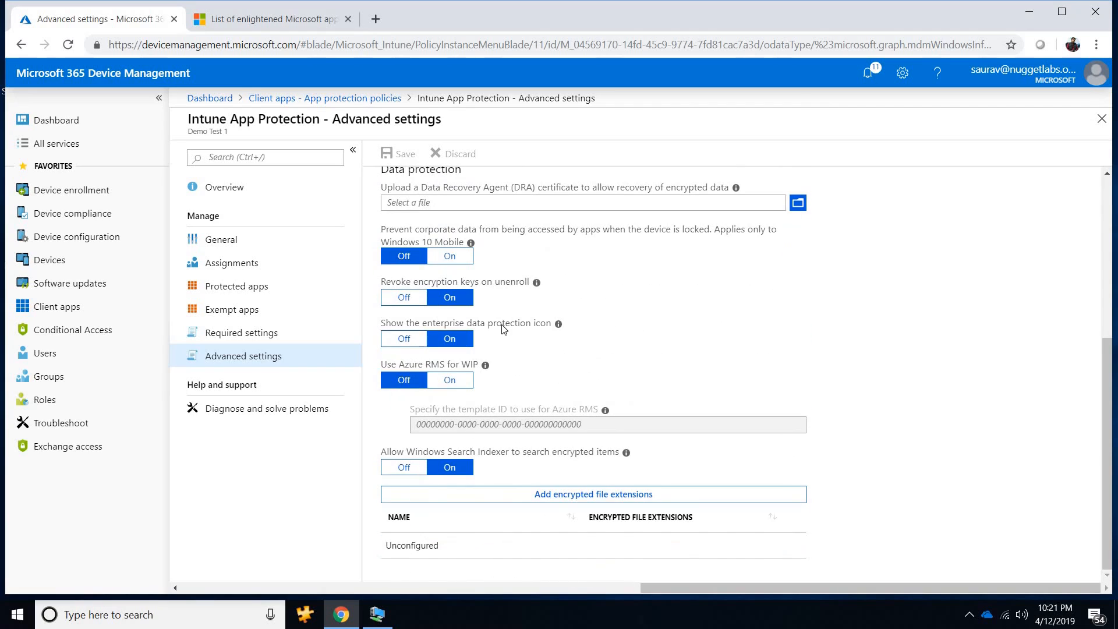
pyautogui.moveTo(556, 332)
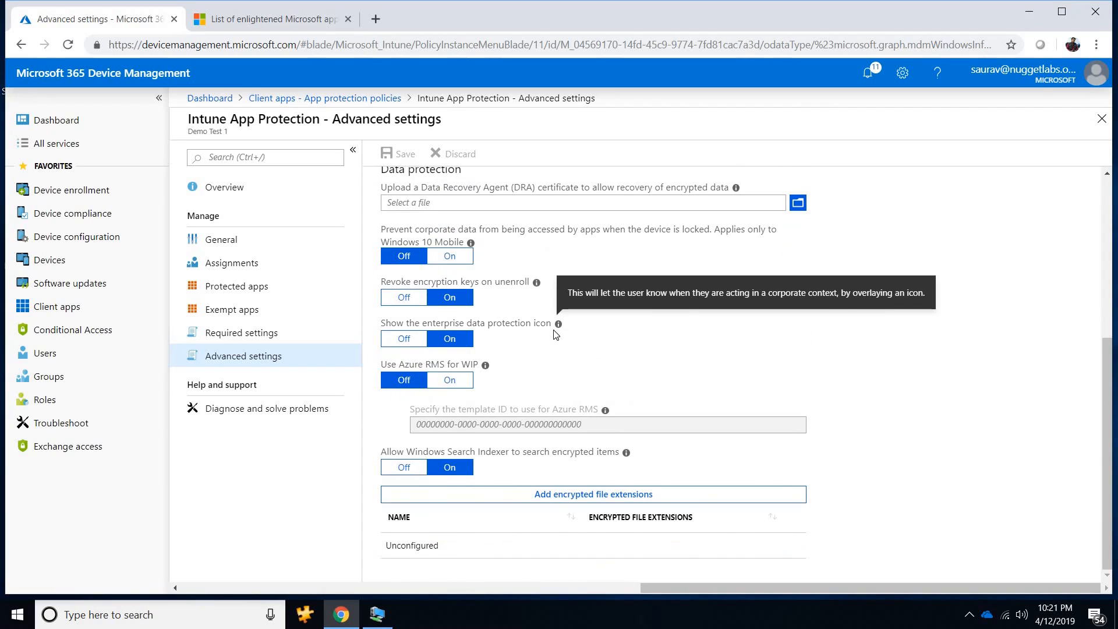
# Open DESKTOP-6CSIK3H from the list of all devices and sync it with Intune.
pyautogui.click(66, 270)
pyautogui.click(243, 240)
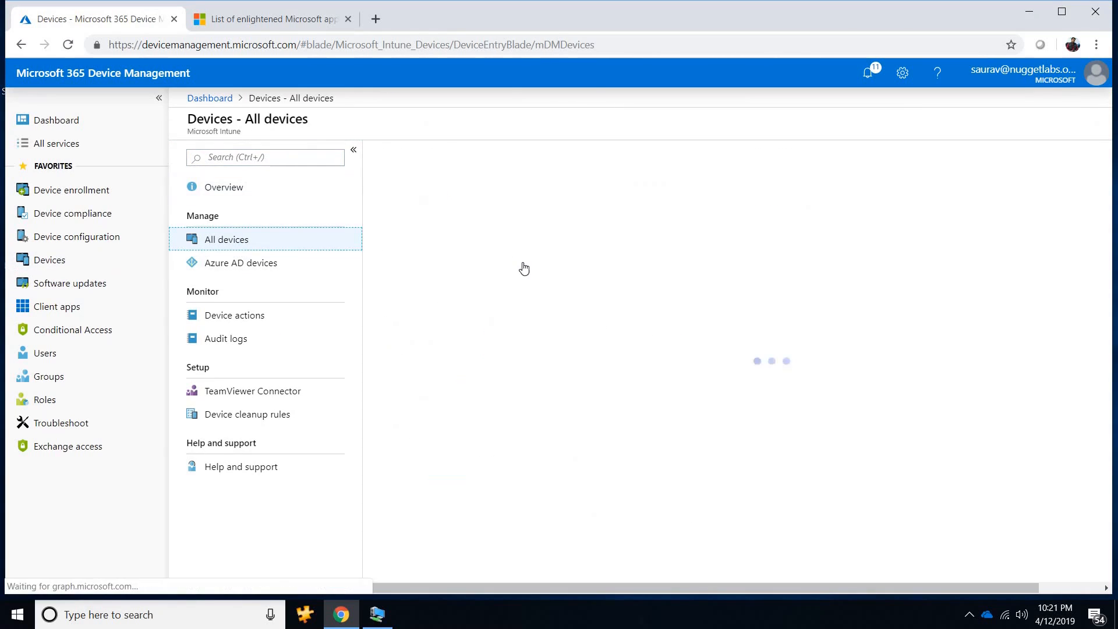
pyautogui.click(459, 294)
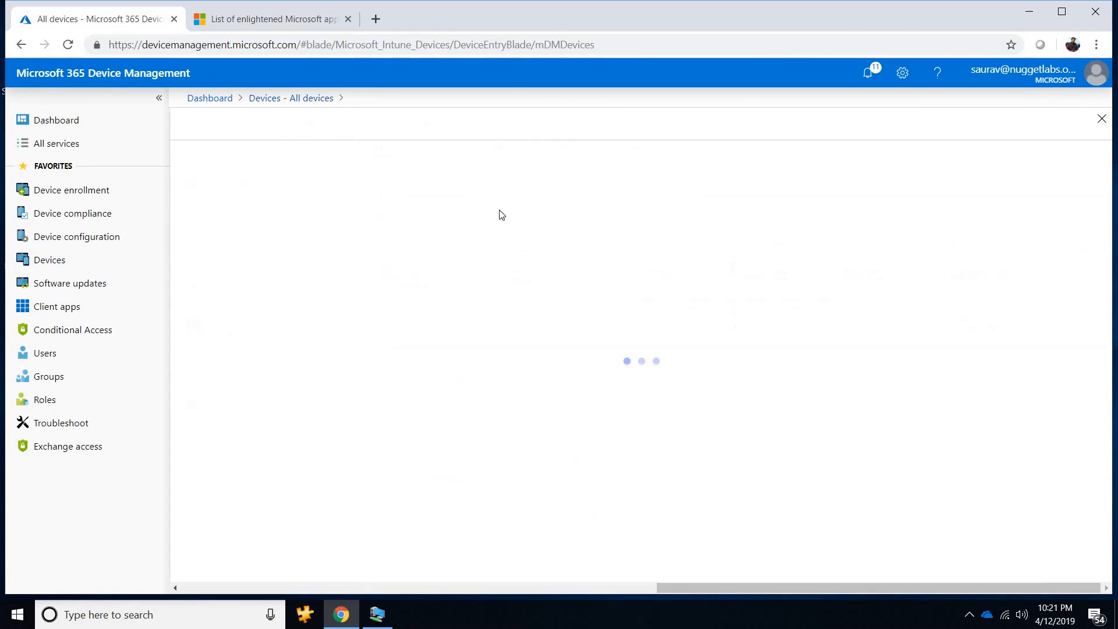
pyautogui.click(643, 153)
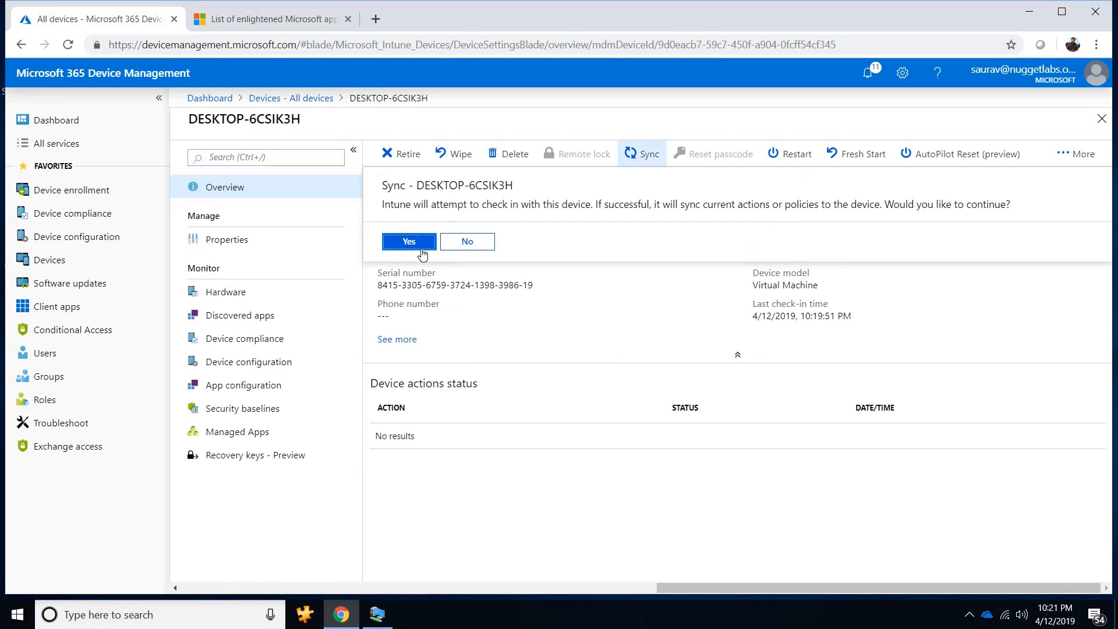
pyautogui.click(409, 243)
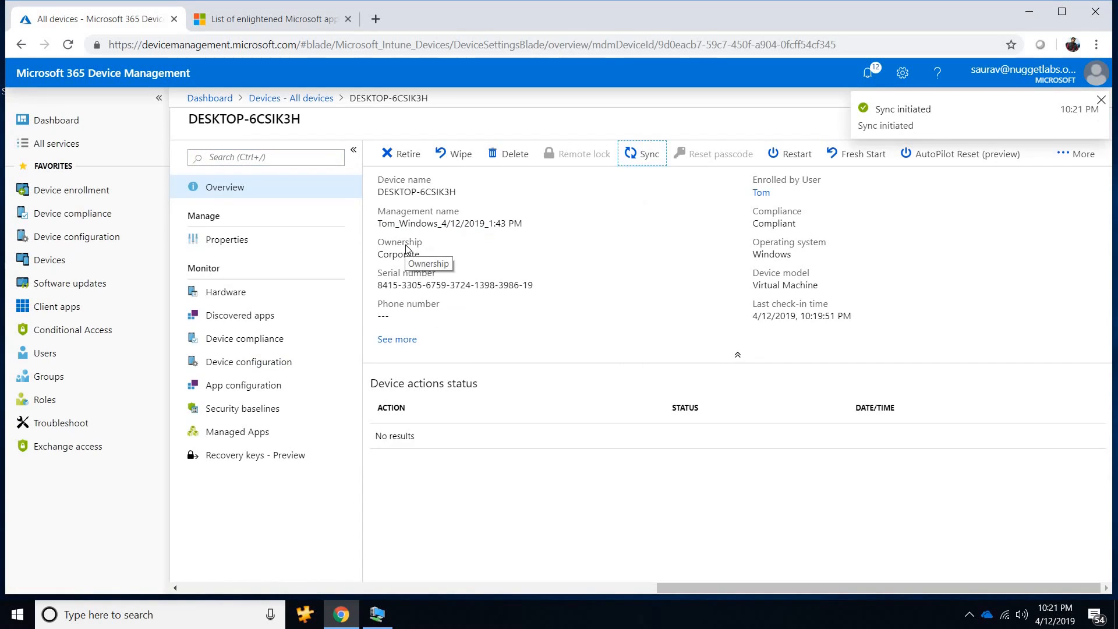
# Switch to the MININT-USLLLD3 remote session, open a Command Prompt and run hostname.
pyautogui.click(378, 613)
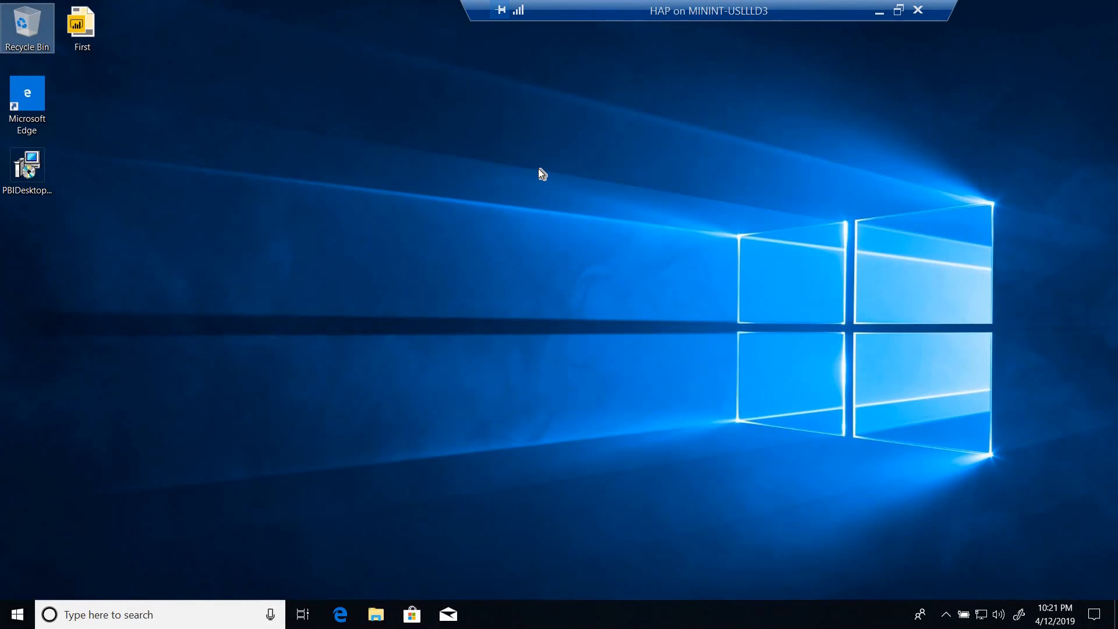
pyautogui.press('super+r')
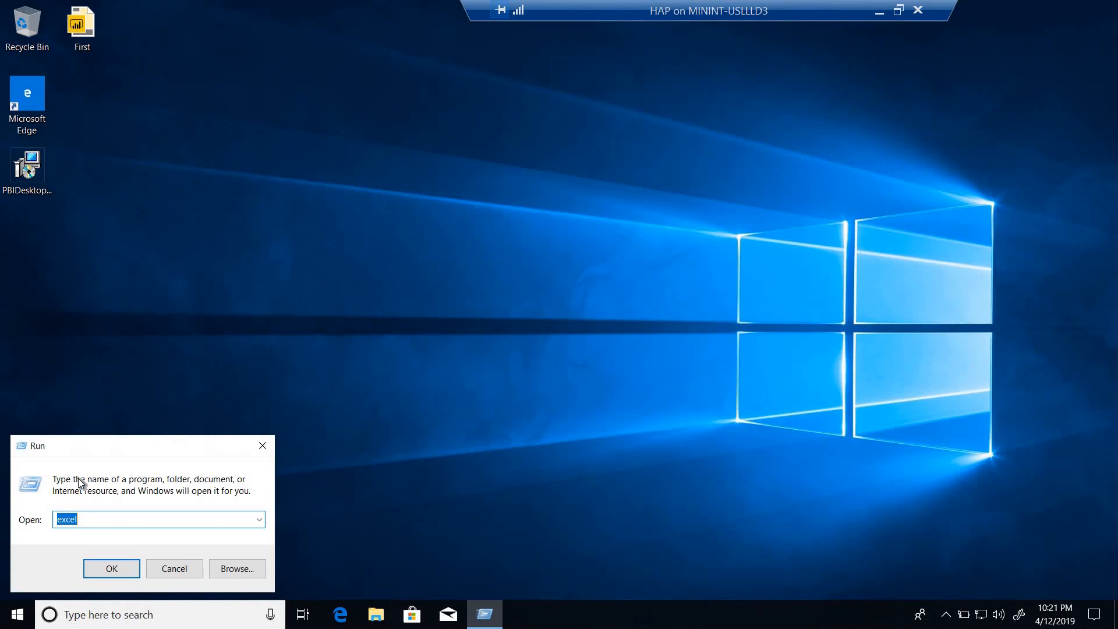
pyautogui.write('excel')
pyautogui.press('Return')
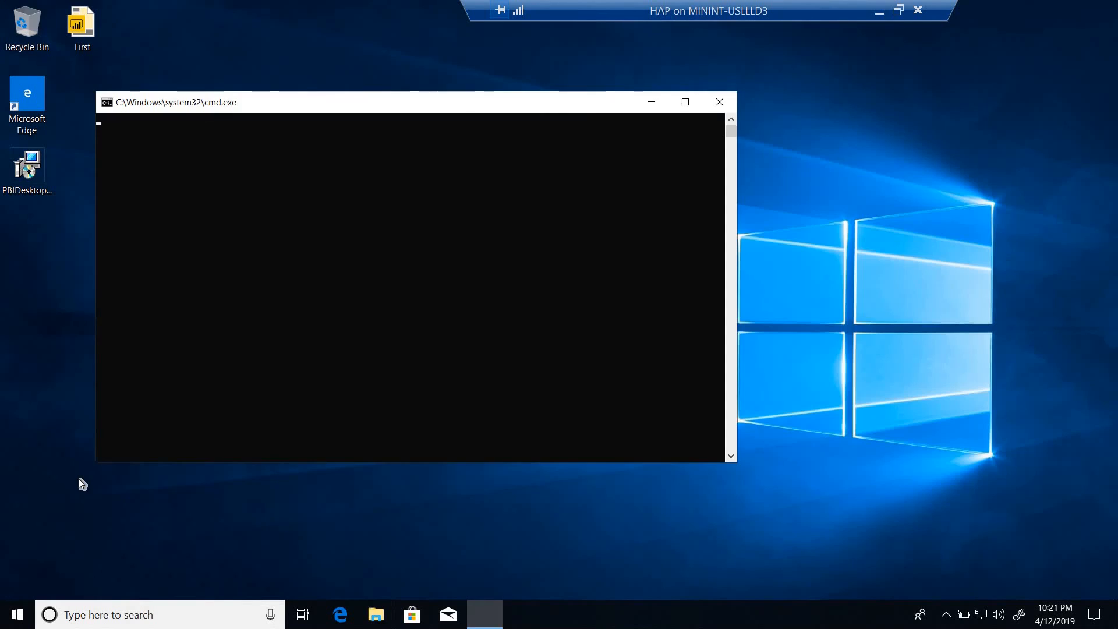
pyautogui.write('hostname')
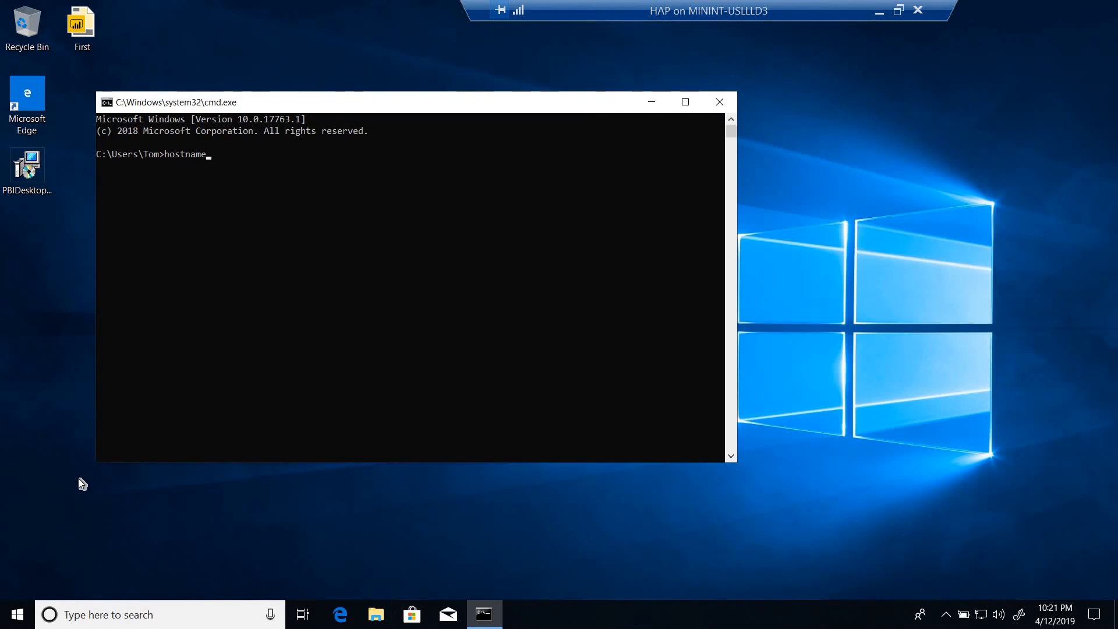
pyautogui.press('Return')
# Compare the device name in Device Management with the hostname output in the remote session's Command Prompt, highlighting both.
pyautogui.click(879, 12)
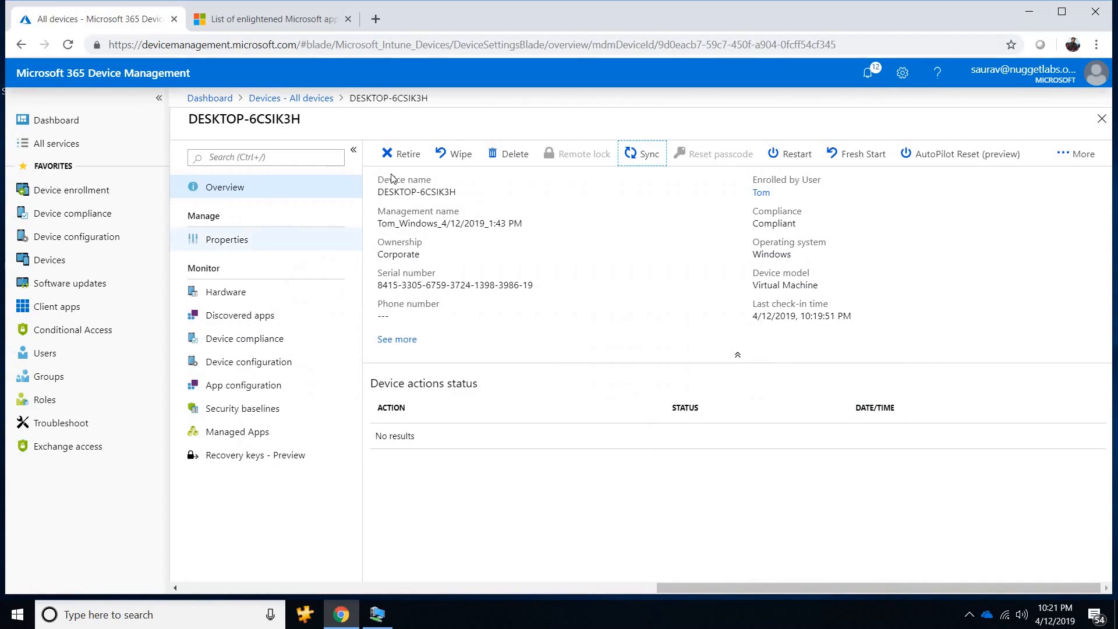
pyautogui.moveTo(305, 120); pyautogui.dragTo(185, 121)
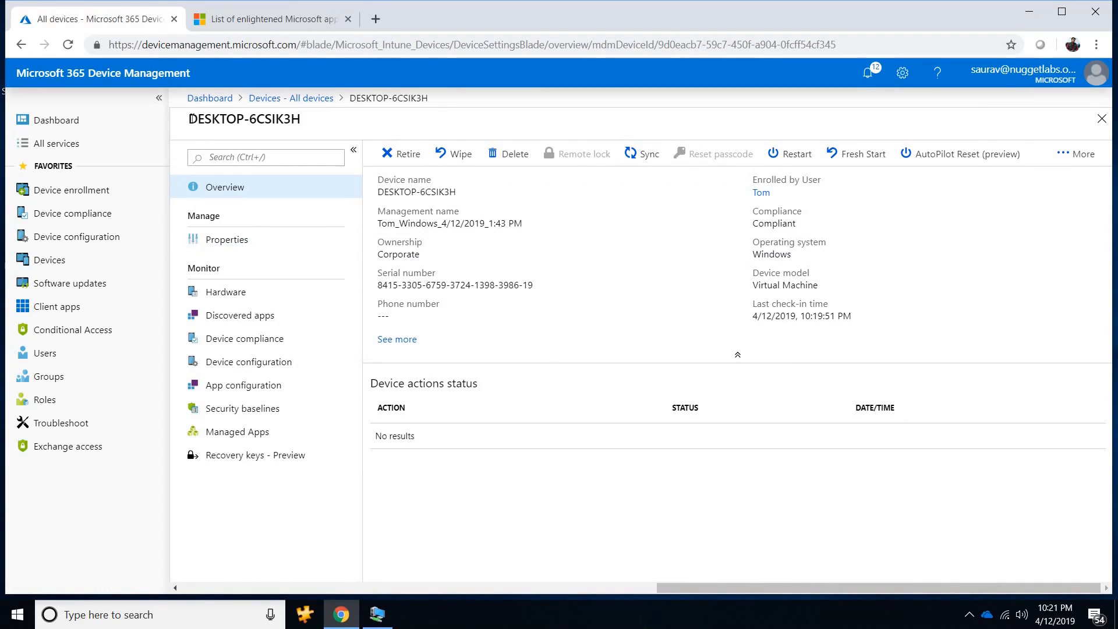
pyautogui.tripleClick(192, 120)
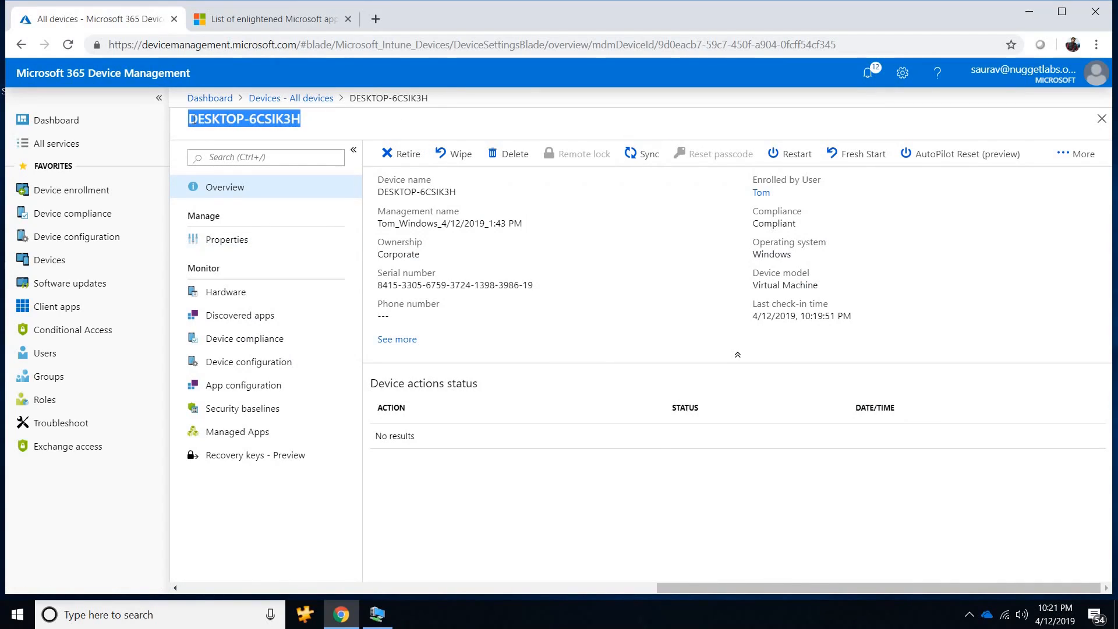
pyautogui.click(384, 614)
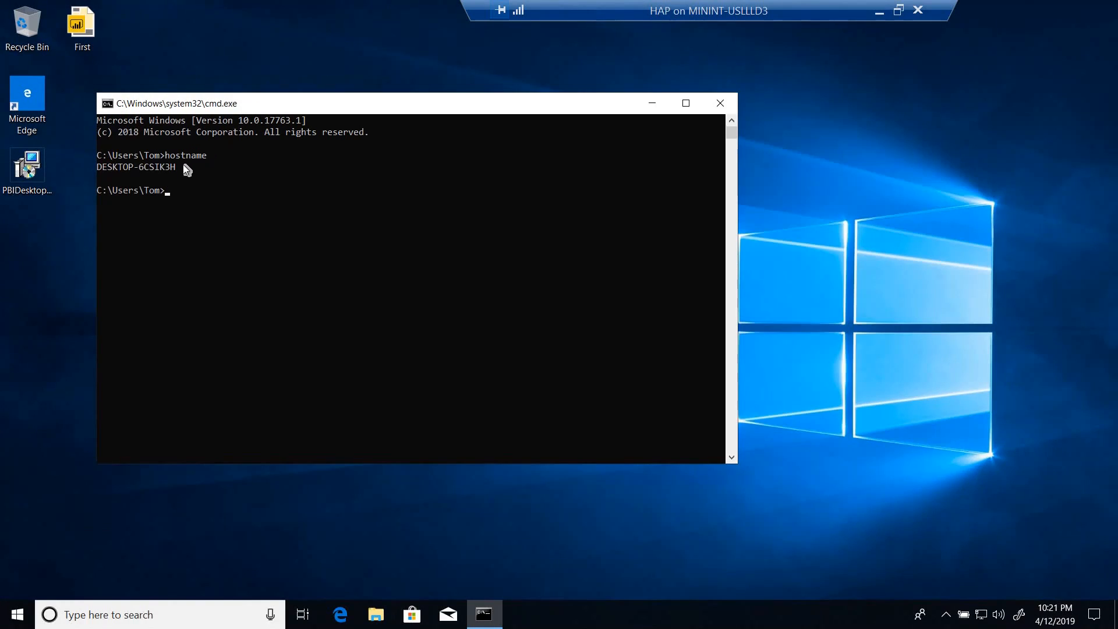
pyautogui.moveTo(184, 168); pyautogui.dragTo(99, 168)
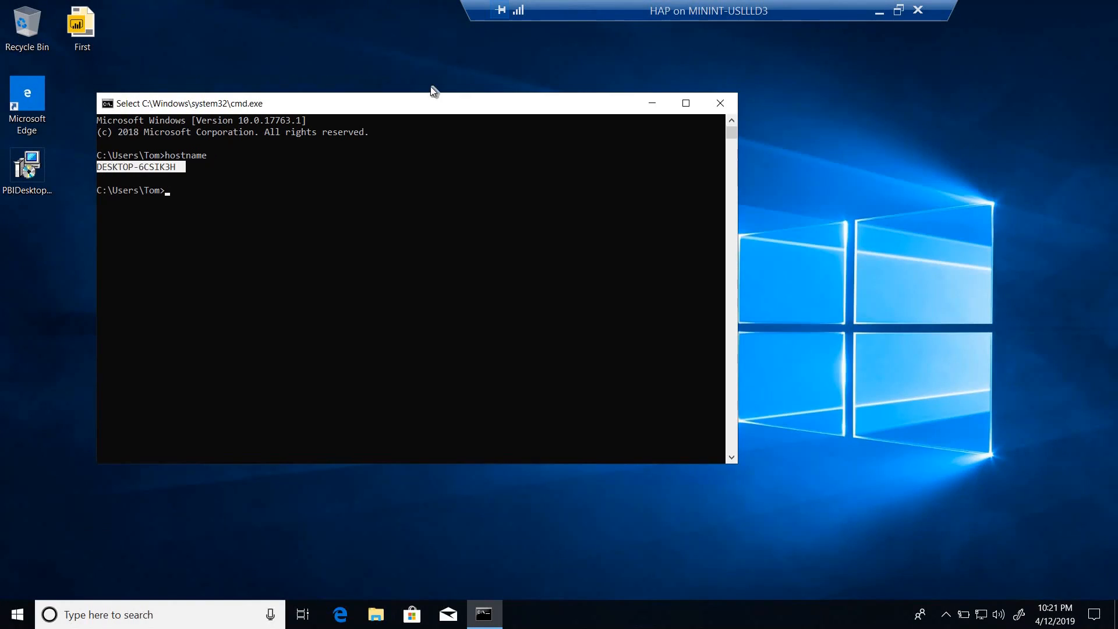
pyautogui.hotkey('ctrl', 'c')
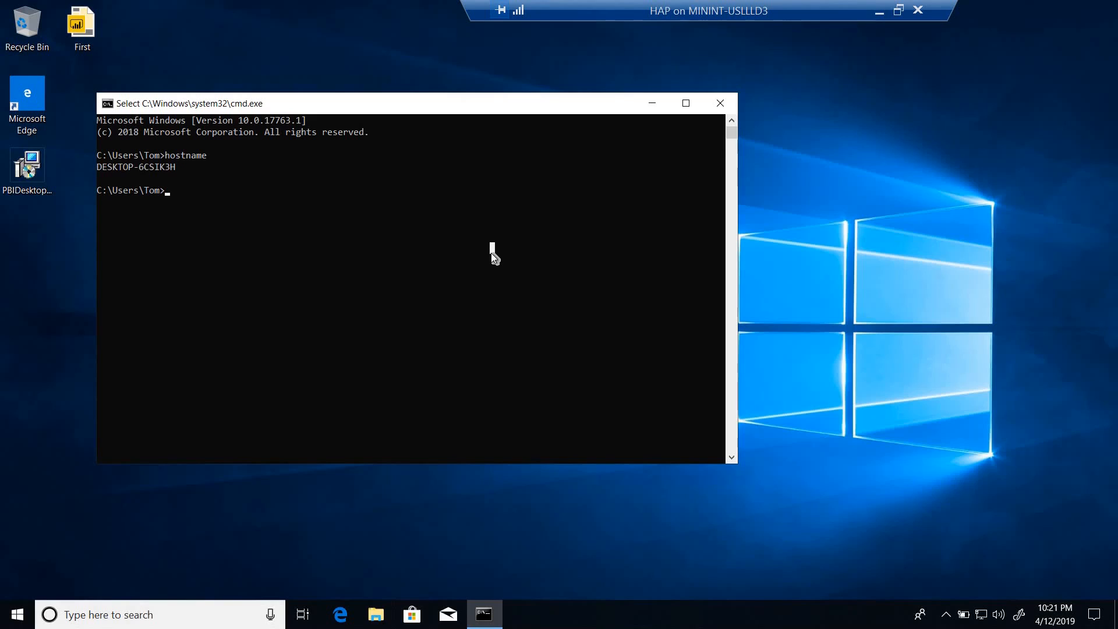
# Launch Notepad from the Command Prompt and write Testing WIP in the blank document.
pyautogui.write('notepad')
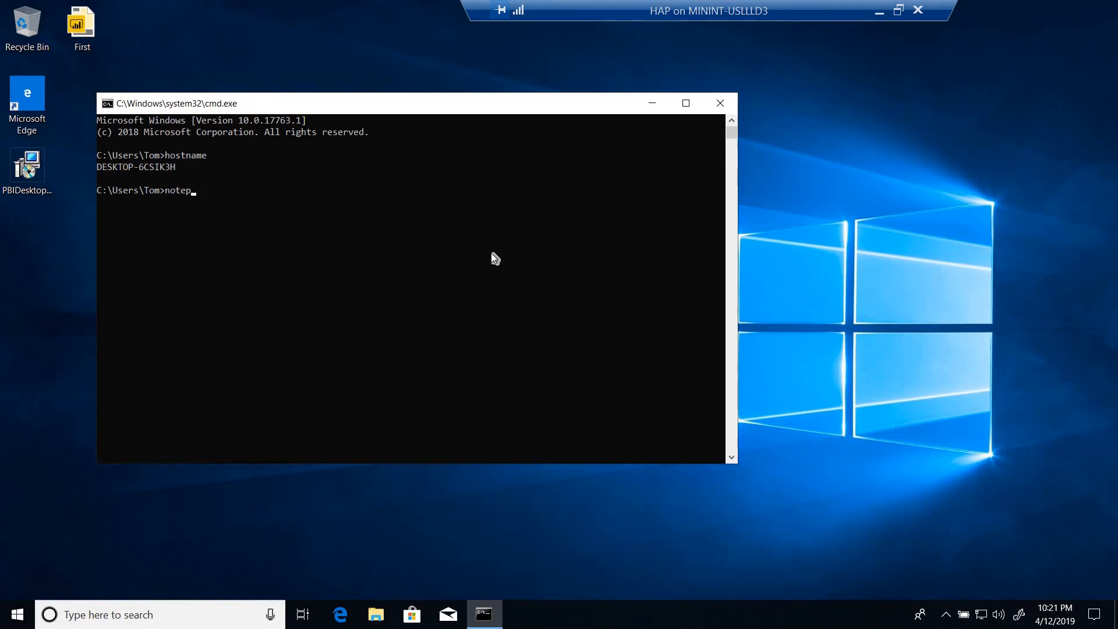
pyautogui.press('Return')
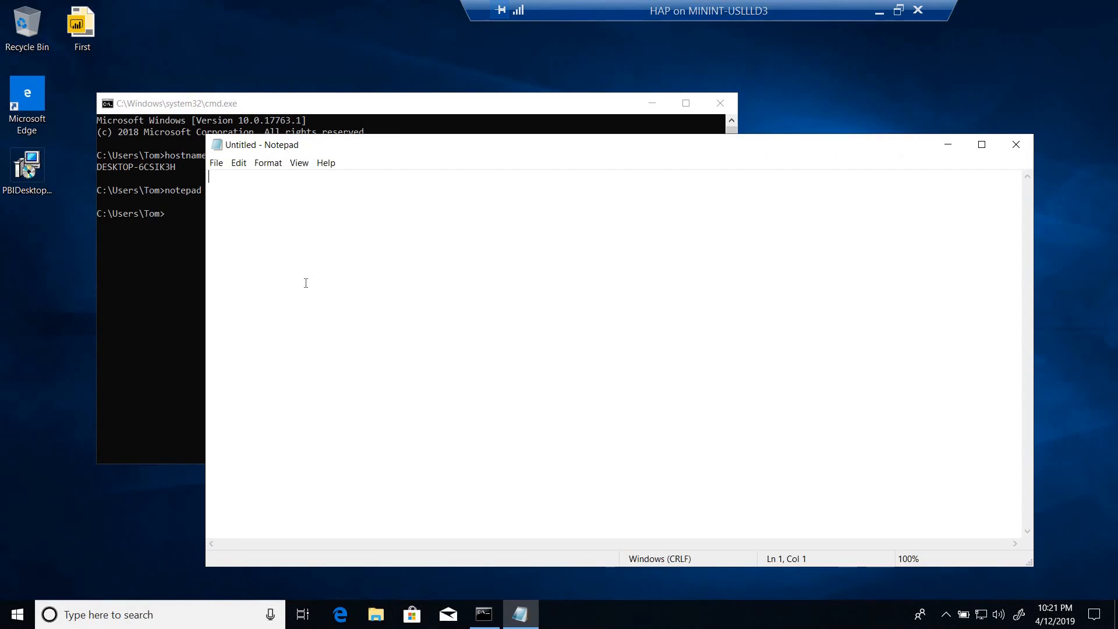
pyautogui.write('Test')
pyautogui.press('BackSpace')
pyautogui.write('ing WIP')
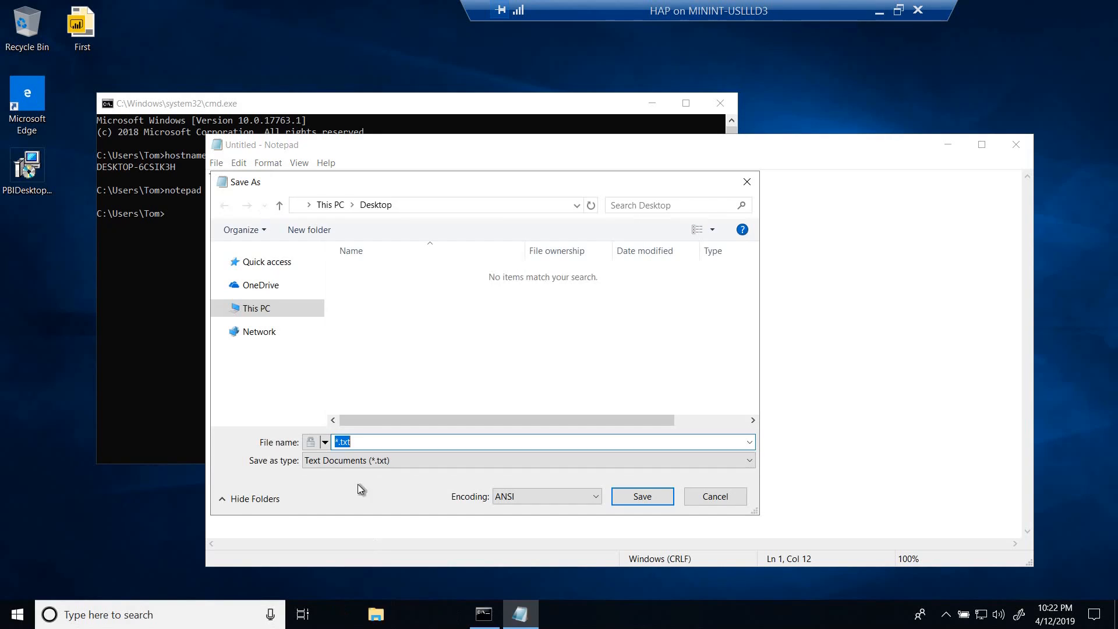
# Save the note on the Desktop as Work1 with file ownership set to Work (nuggetlabs.onmicrosoft.com).
pyautogui.click(325, 443)
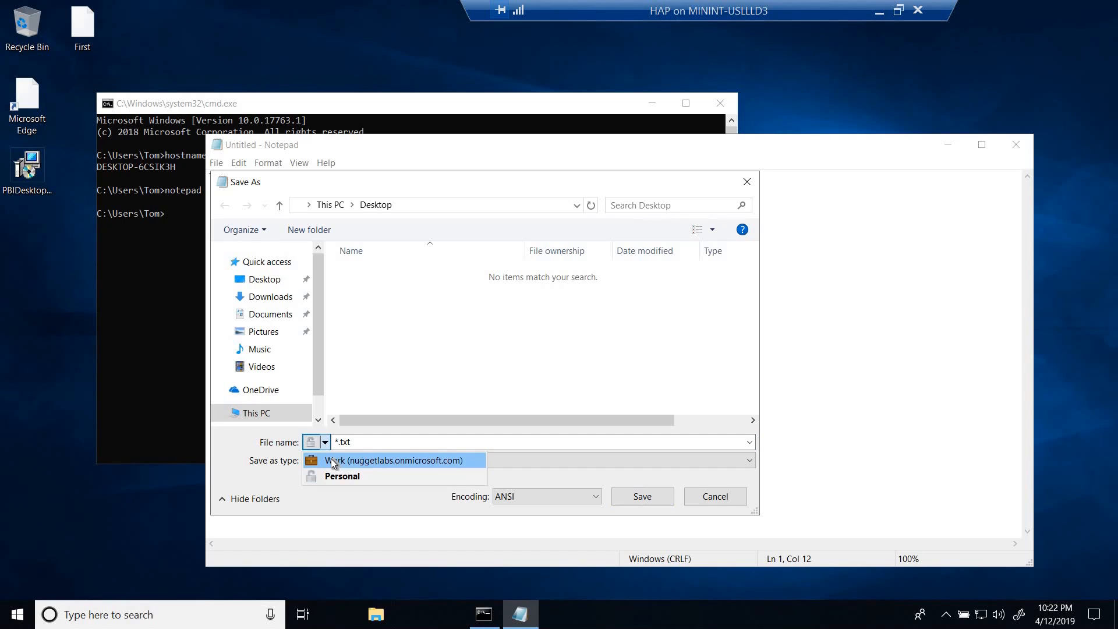
pyautogui.click(333, 460)
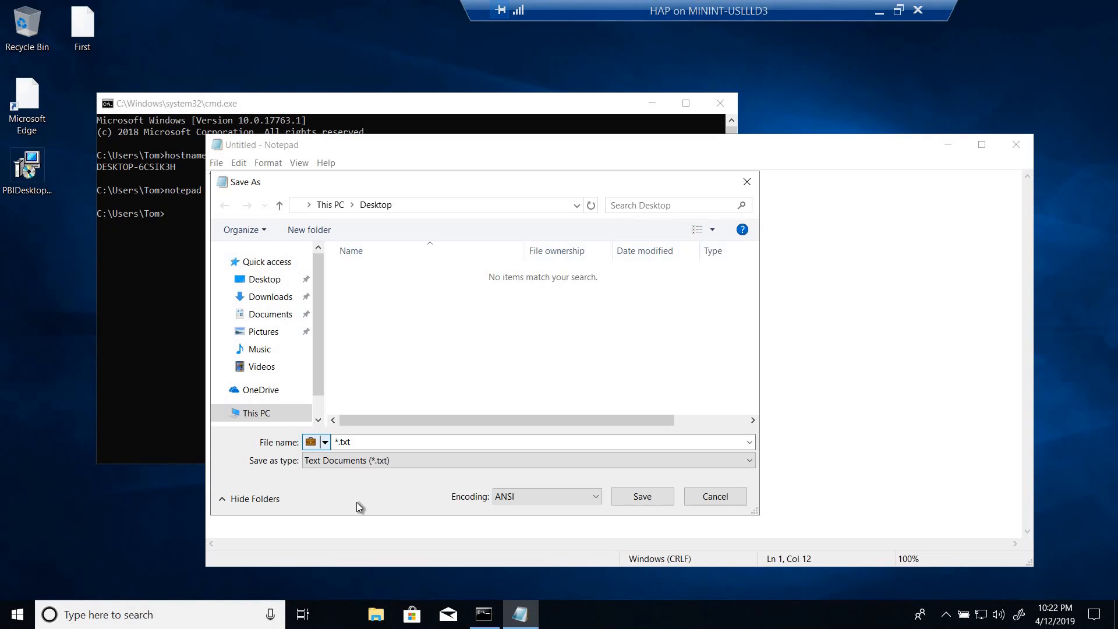
pyautogui.click(342, 441)
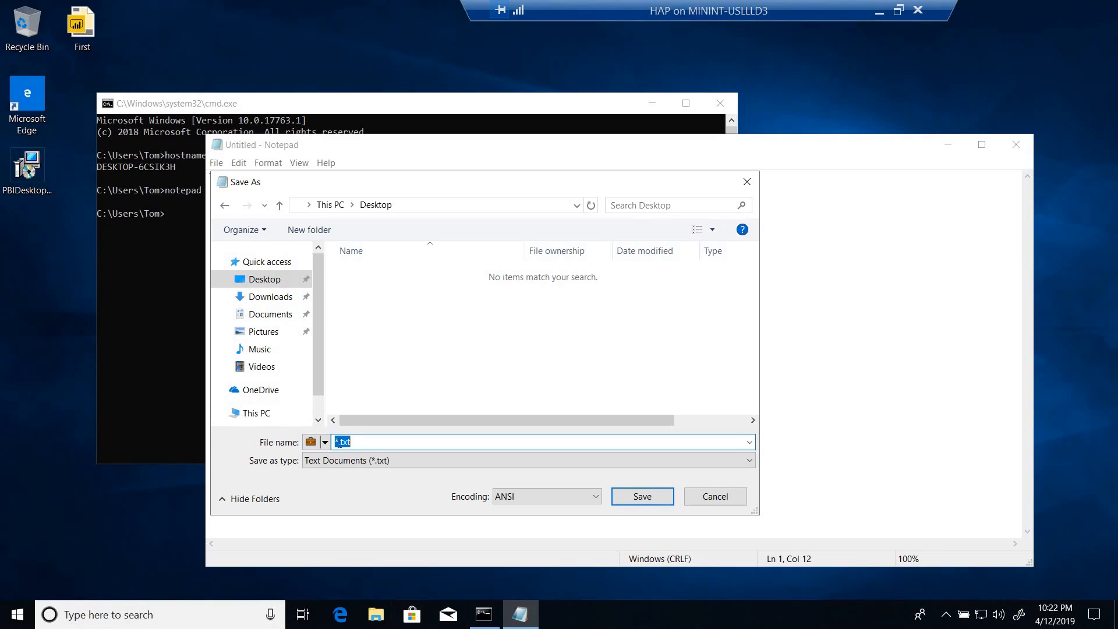
pyautogui.click(340, 442)
pyautogui.press('BackSpace')
pyautogui.write('Work1')
pyautogui.click(637, 496)
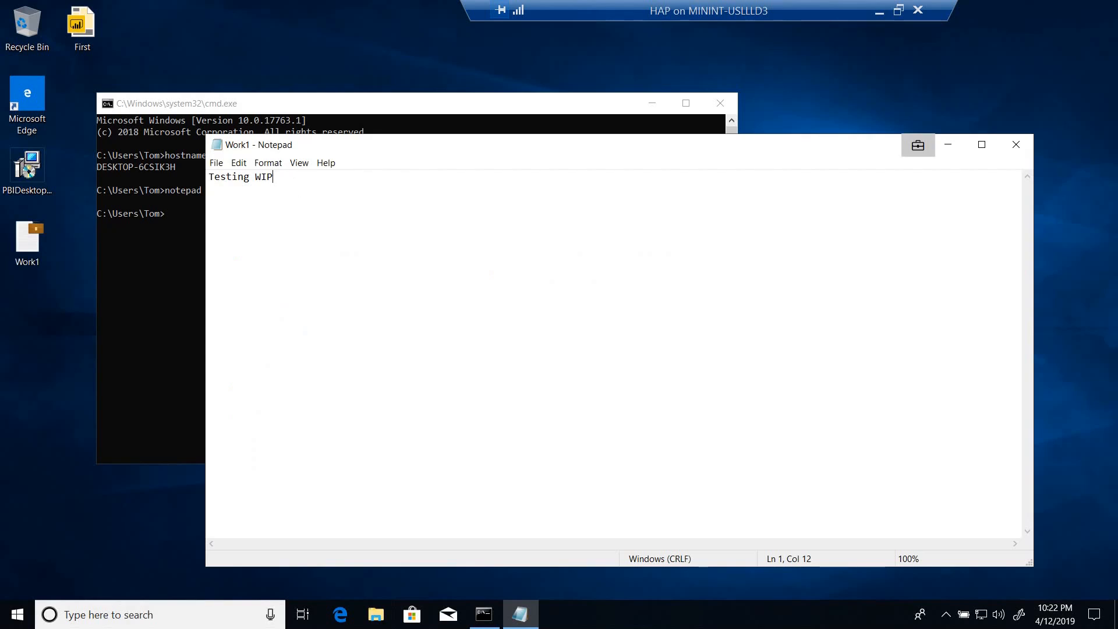
pyautogui.write('1')
# Extend the Work1 text to the two lines Testing WIP 1 and Testing WIP 2, and close Notepad.
pyautogui.press('Return')
pyautogui.write('Testing WIP 2')
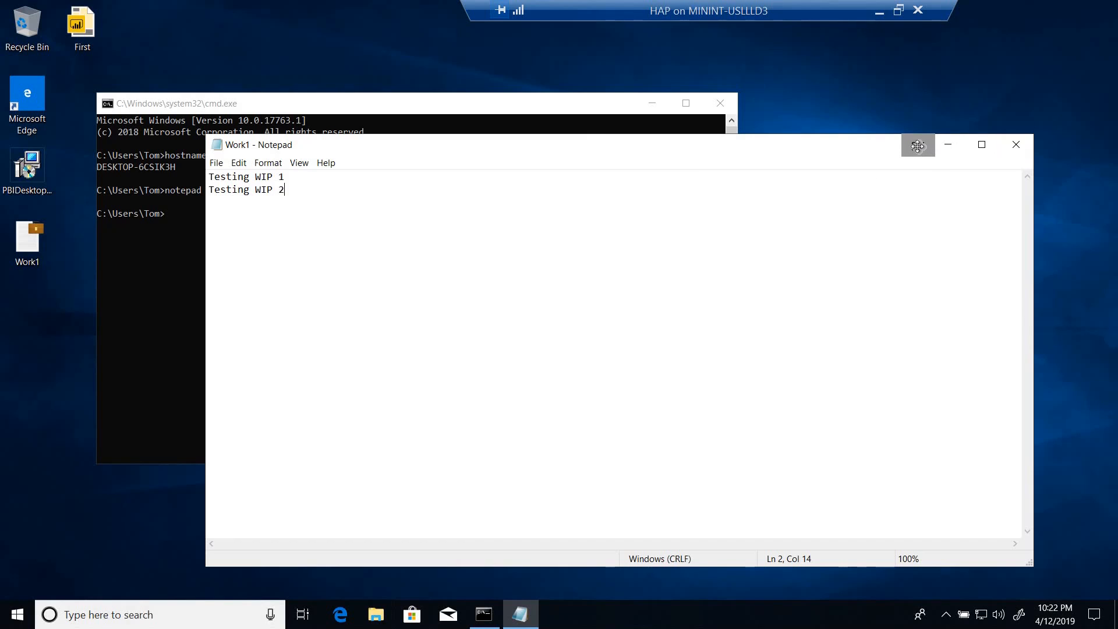
pyautogui.click(1014, 150)
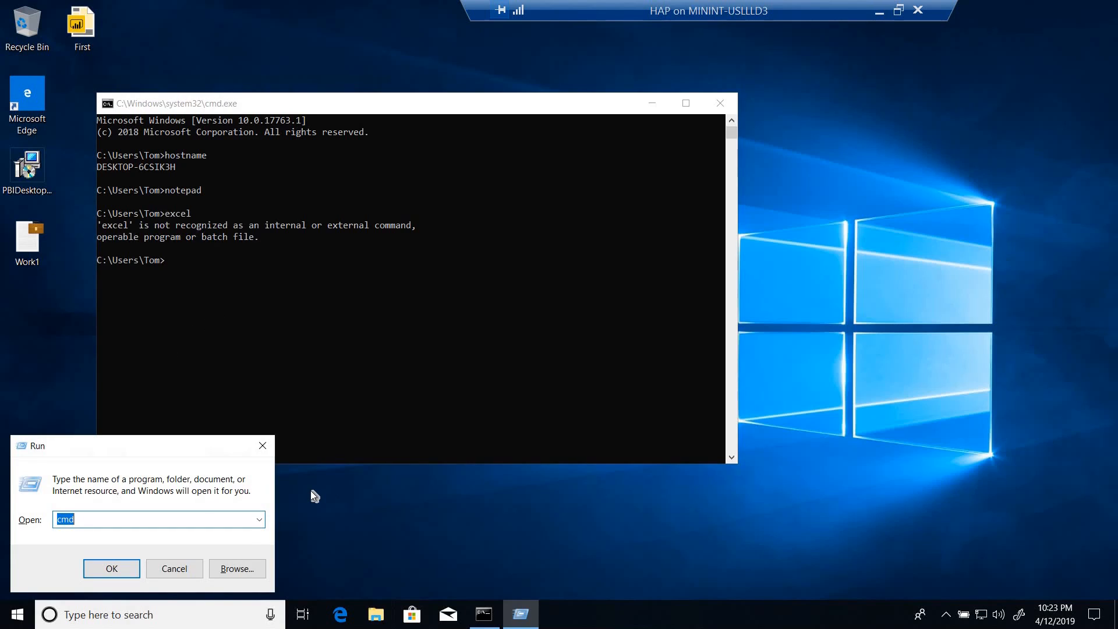
# Run excel through the Run dialog and close the Command Prompt.
pyautogui.write('excel')
pyautogui.press('Return')
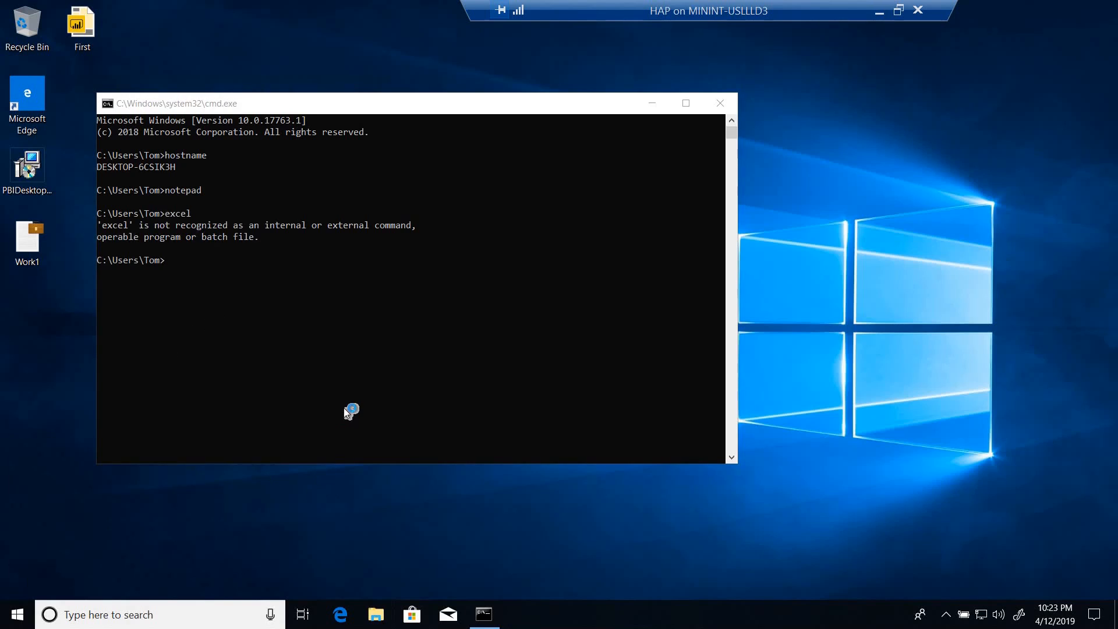
pyautogui.click(720, 104)
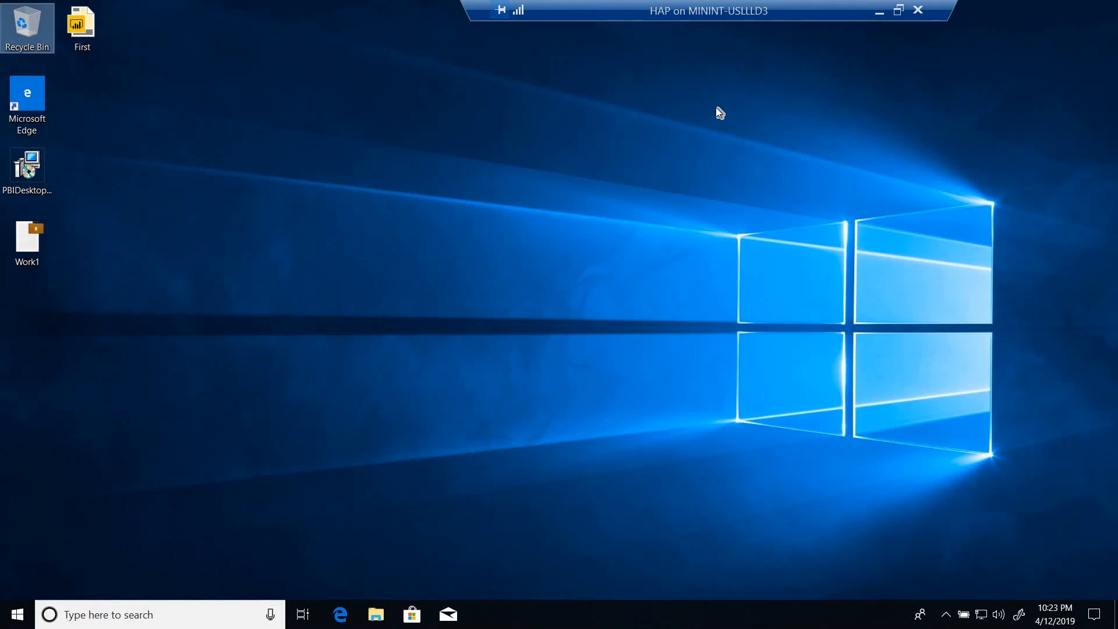
# Launch Power BI Desktop and refresh the desktop icons while it loads.
pyautogui.press('super')
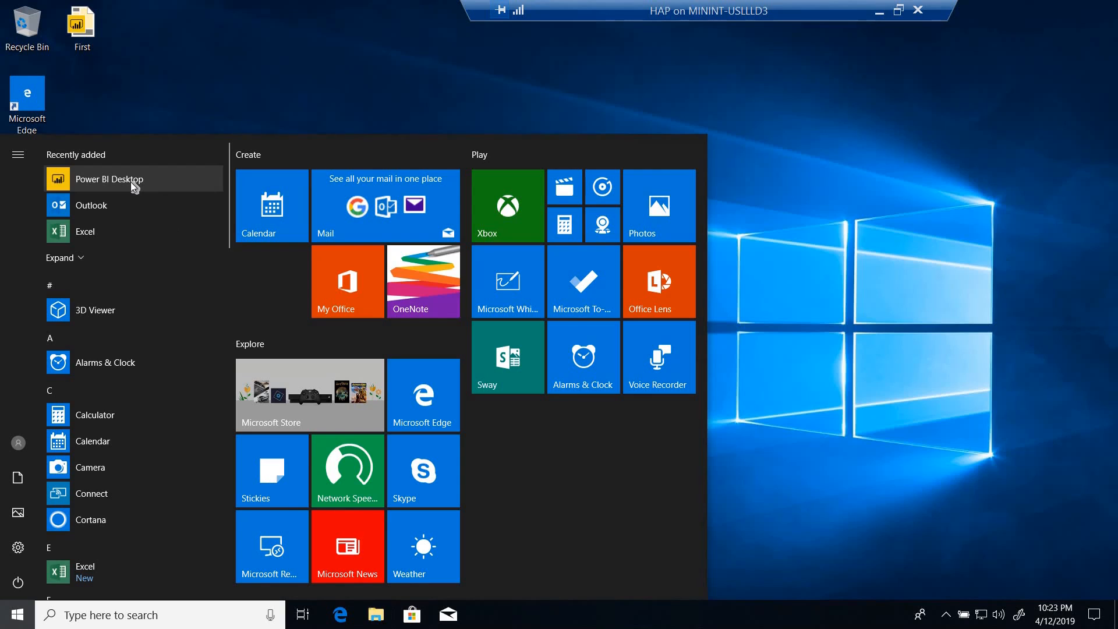
pyautogui.click(117, 180)
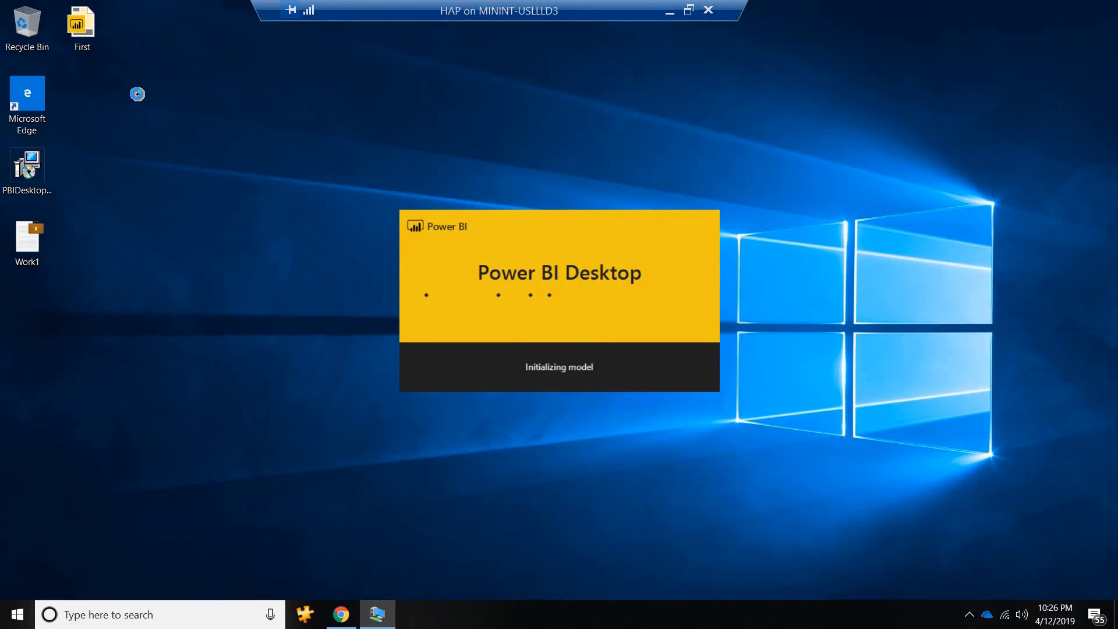
pyautogui.rightClick(834, 71)
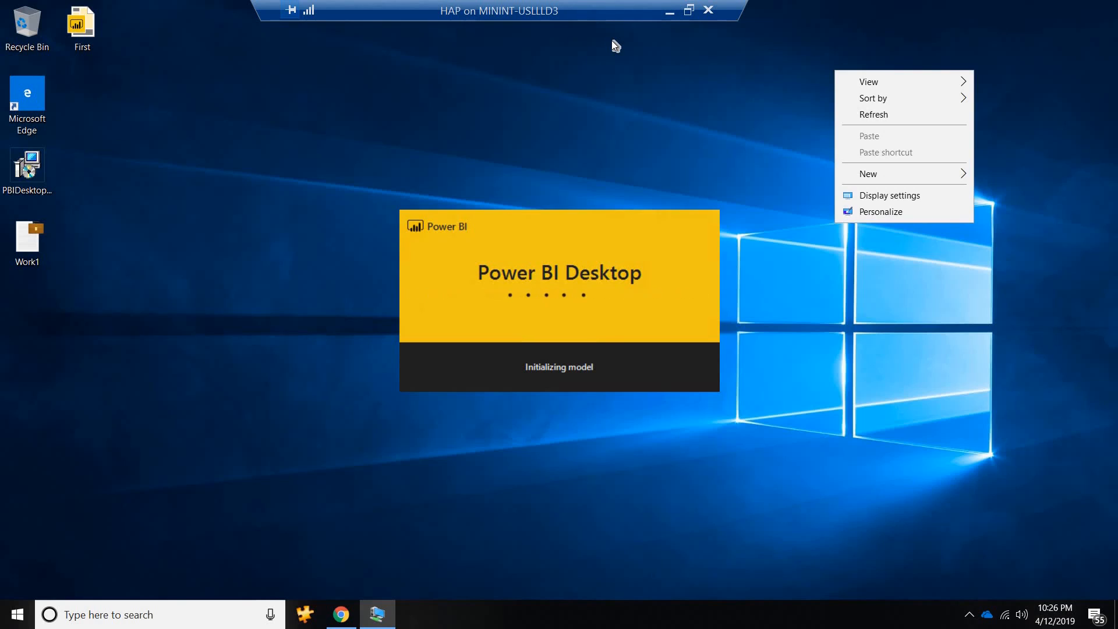
pyautogui.click(878, 115)
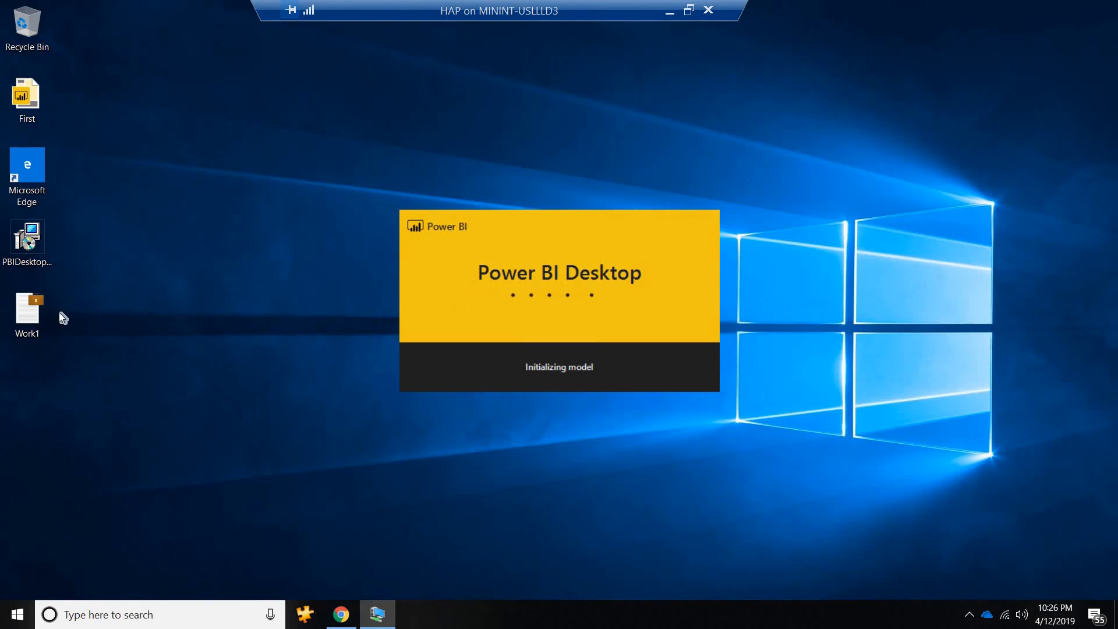
pyautogui.click(27, 314)
pyautogui.rightClick(236, 65)
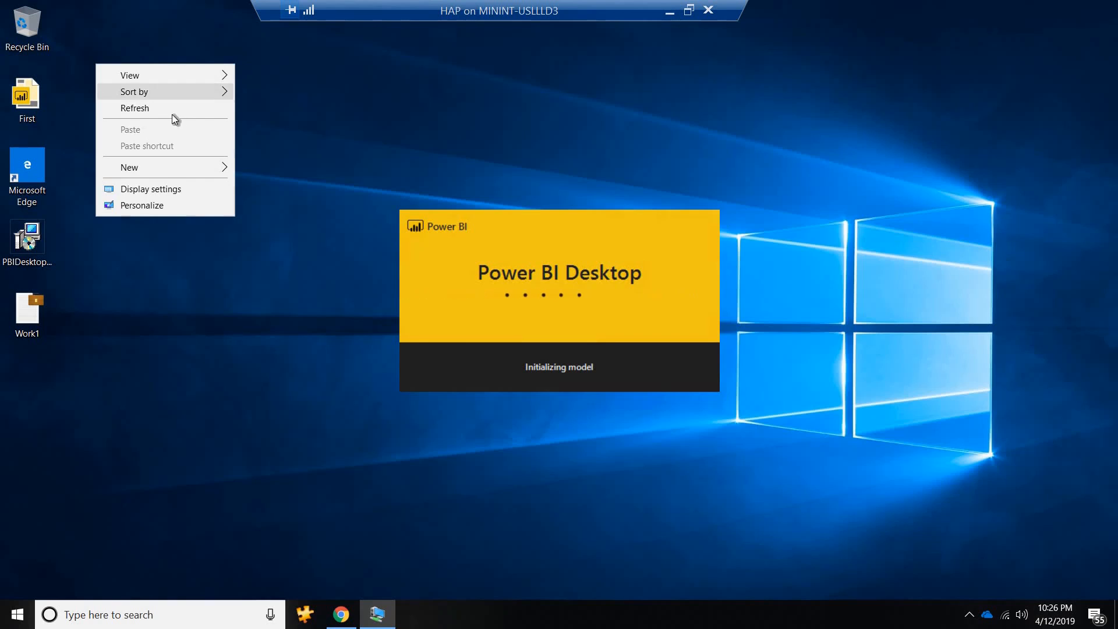
pyautogui.click(172, 114)
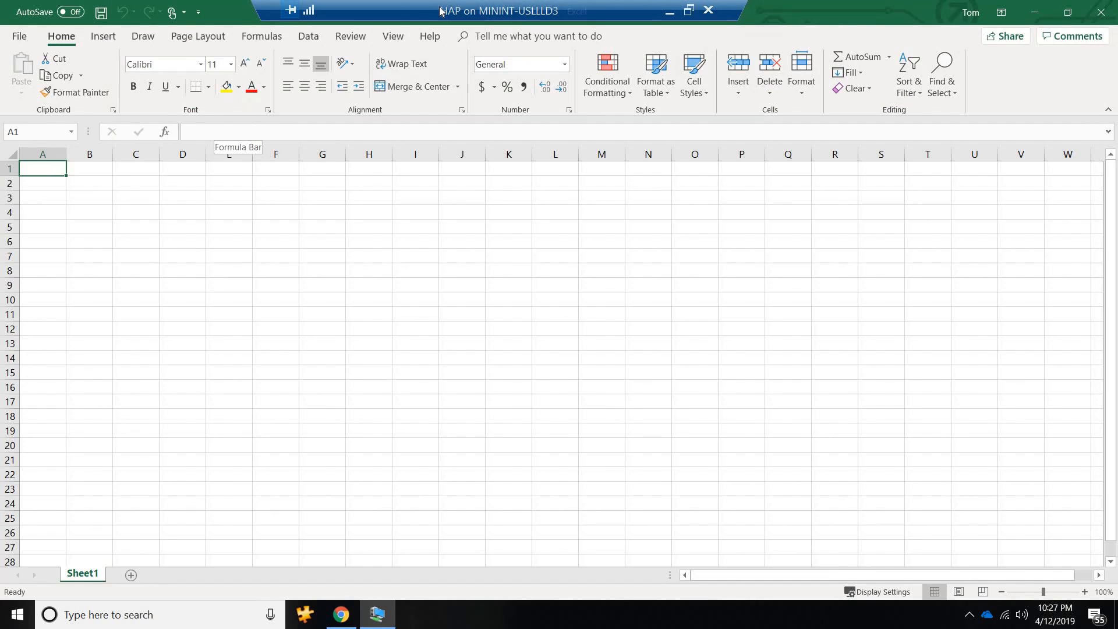
# Enter the headers A, B, c and c in A1:D1 of the blank Excel workbook, switching the virtual machine window out of and back to full screen.
pyautogui.moveTo(441, 10); pyautogui.dragTo(813, 11)
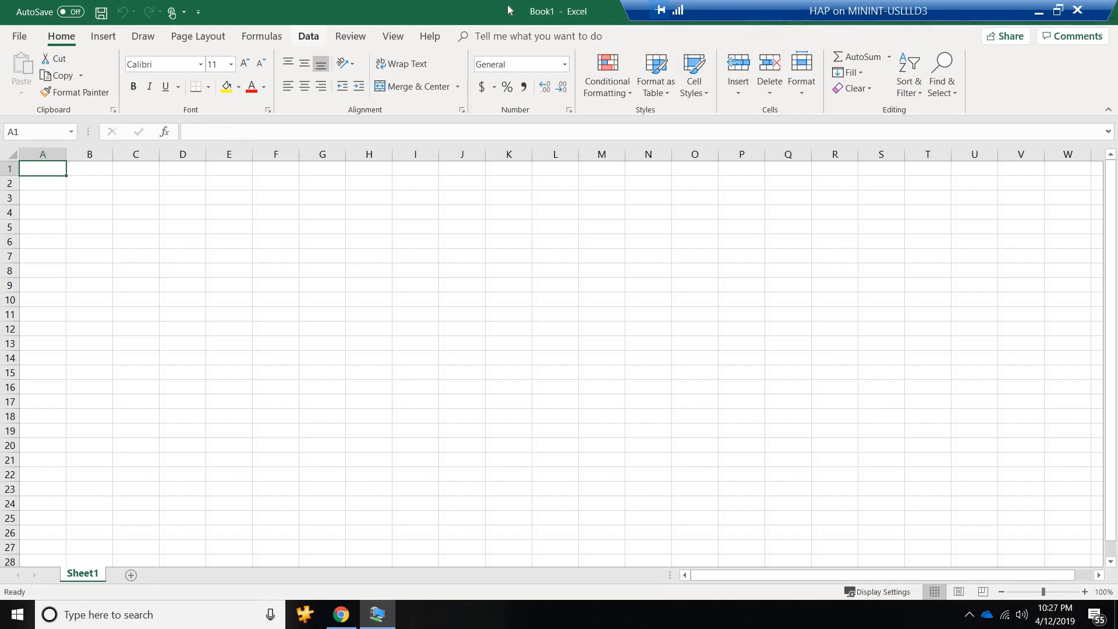
pyautogui.moveTo(508, 6); pyautogui.dragTo(512, 4)
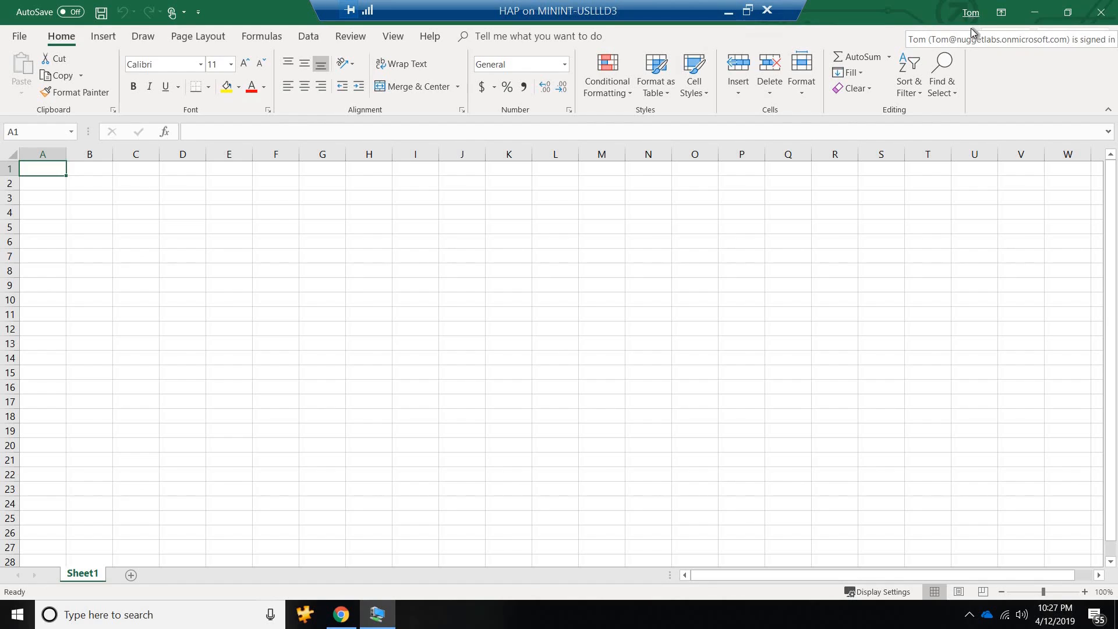
pyautogui.doubleClick(47, 169)
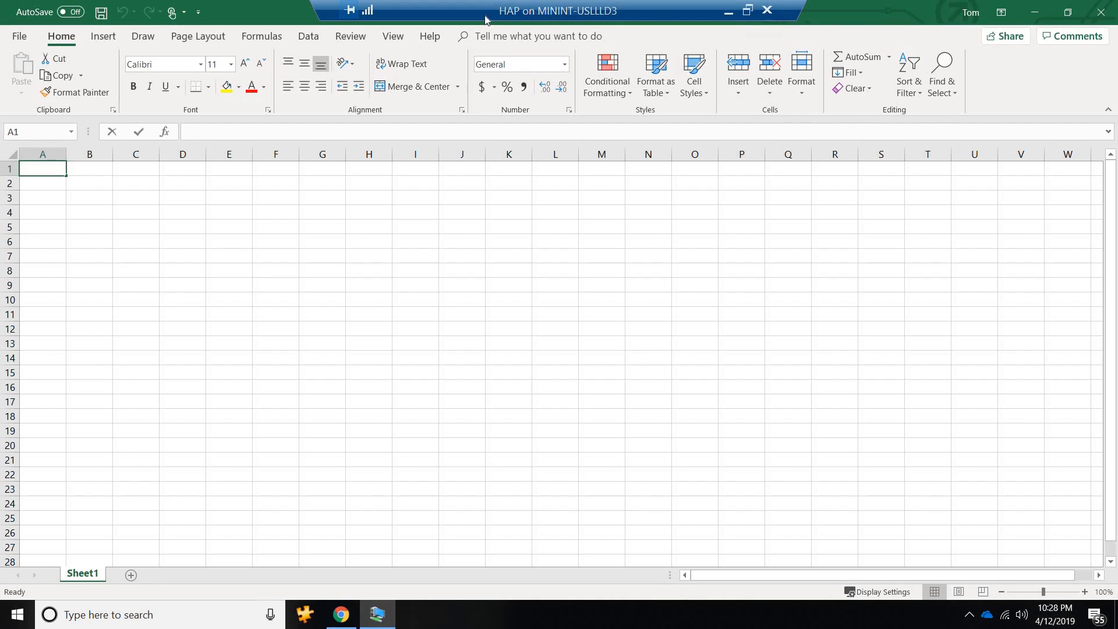
pyautogui.write('A')
pyautogui.click(748, 11)
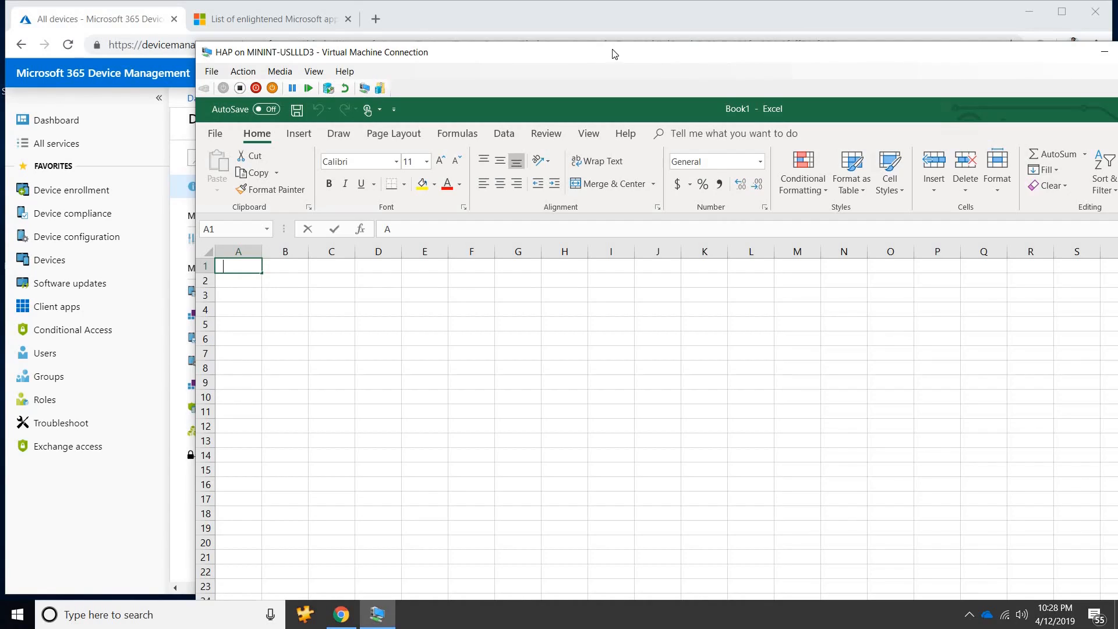
pyautogui.moveTo(612, 50); pyautogui.dragTo(533, 22)
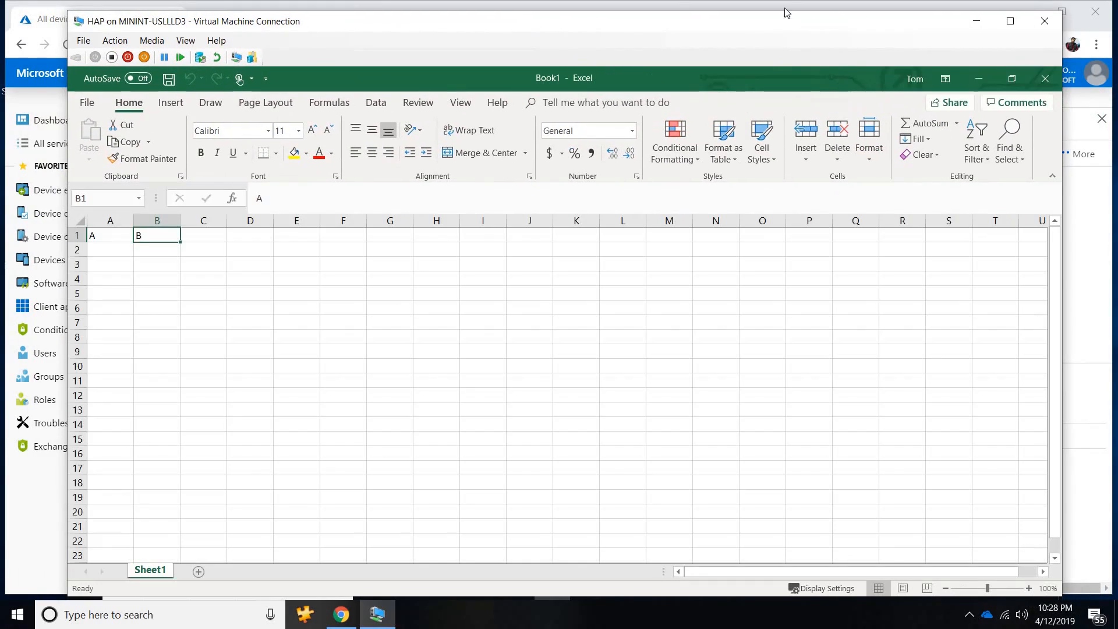
pyautogui.click(1009, 25)
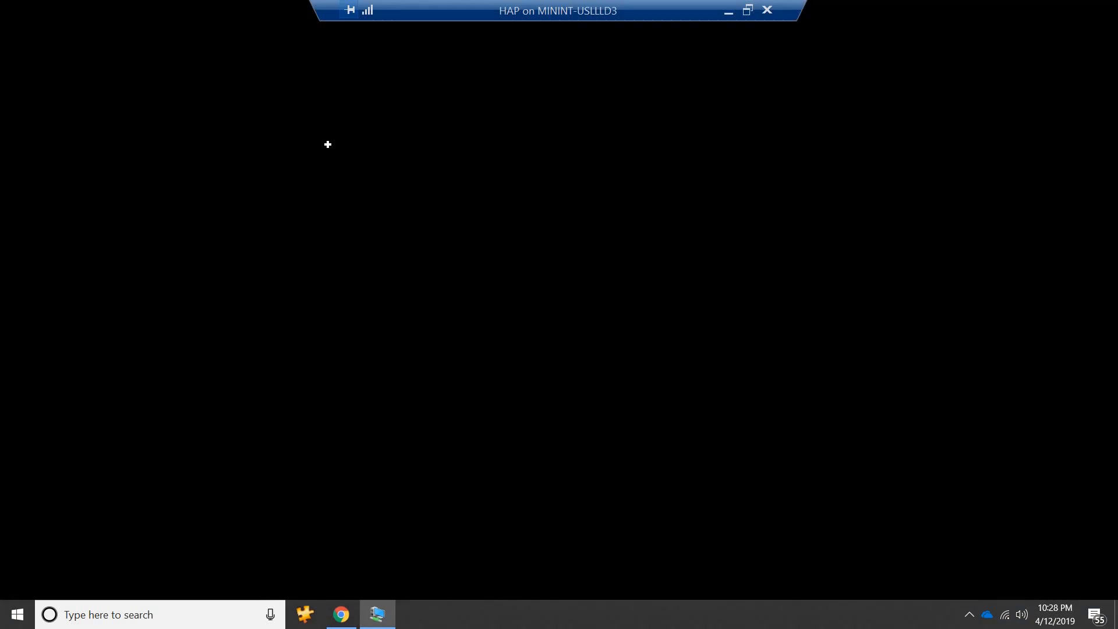
# Enter the values 7, 5, 3 and 7 in cells A2 to A5.
pyautogui.click(46, 184)
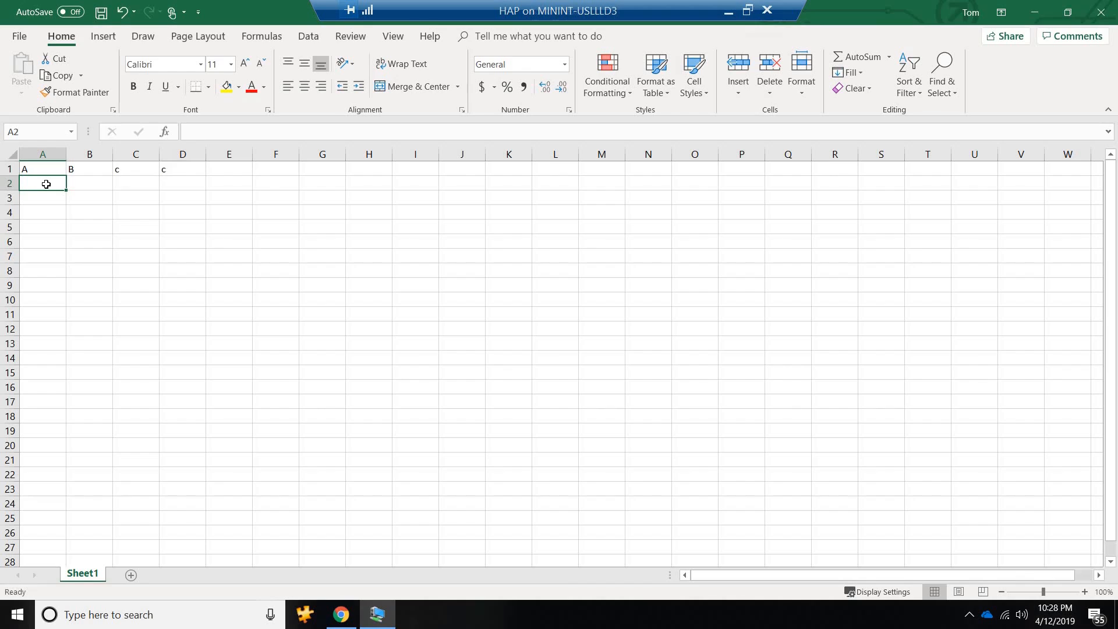
pyautogui.write('7')
pyautogui.press('Return')
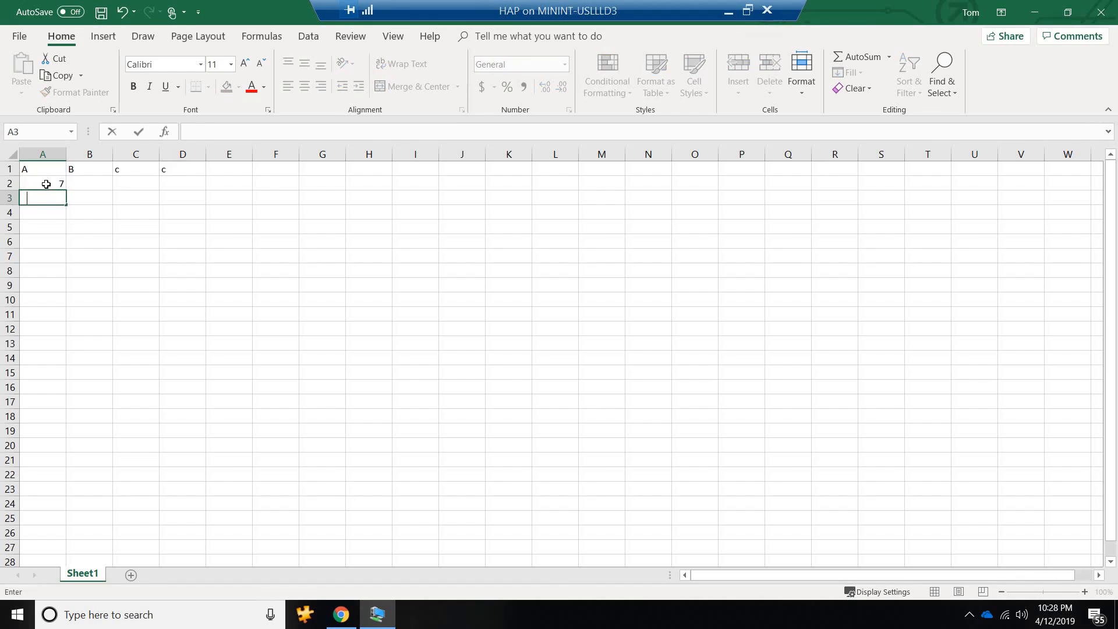
pyautogui.write('5')
pyautogui.press('Return')
pyautogui.write('3')
pyautogui.press('Return')
pyautogui.write('7')
pyautogui.press('Tab')
# Enter the values 8, 6, 4 and 2 in cells B2 to B5.
pyautogui.press('Up')
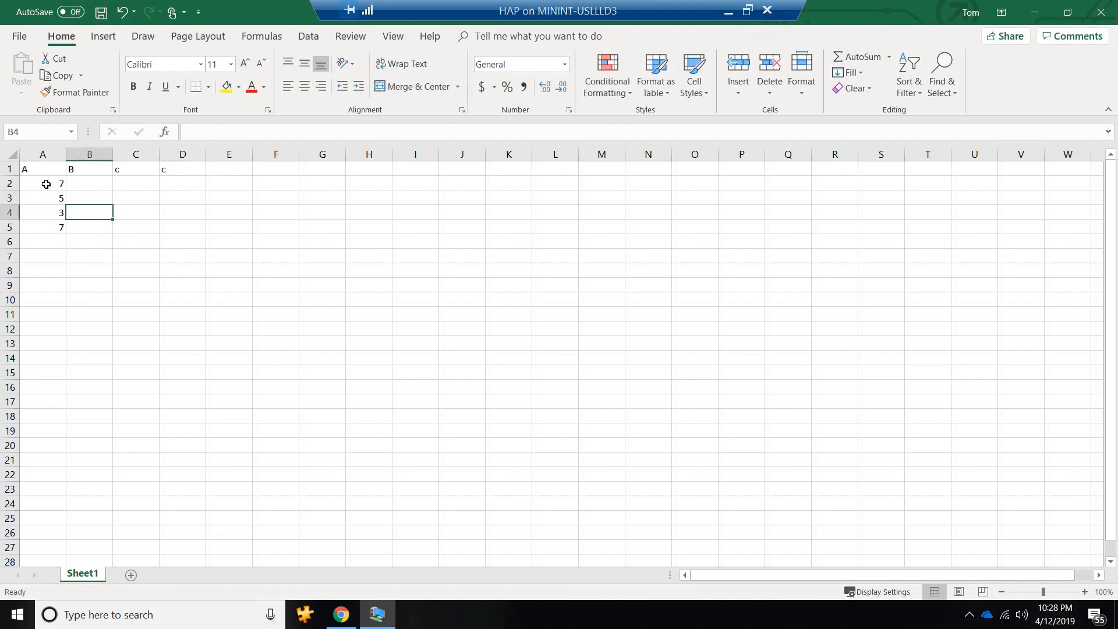
pyautogui.press('Up')
pyautogui.press('Up')
pyautogui.write('8')
pyautogui.press('Return')
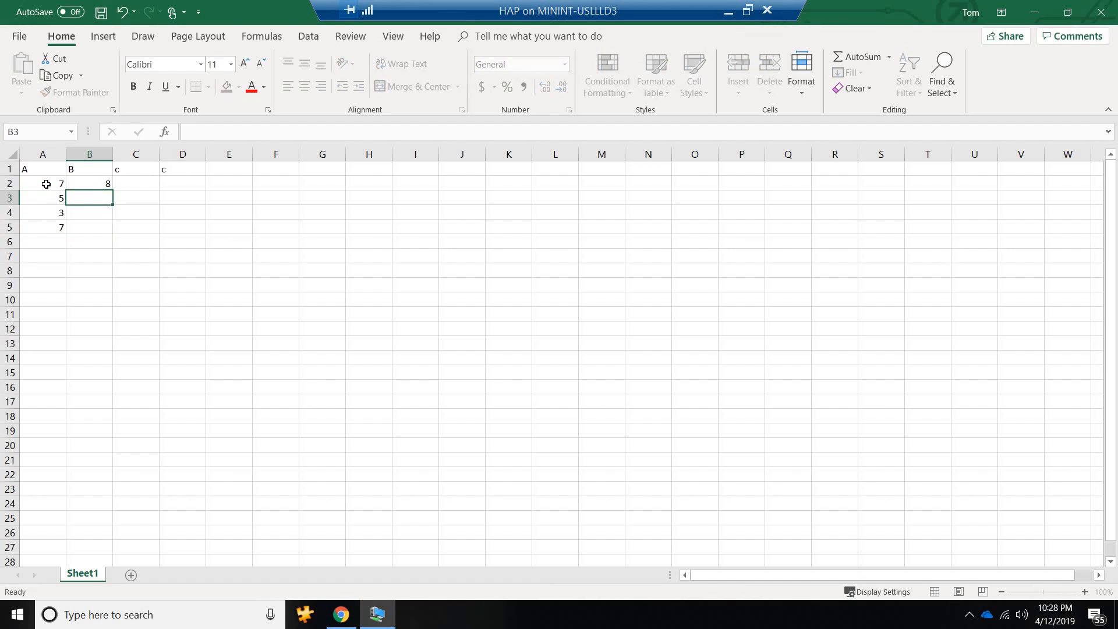
pyautogui.write('6')
pyautogui.press('Return')
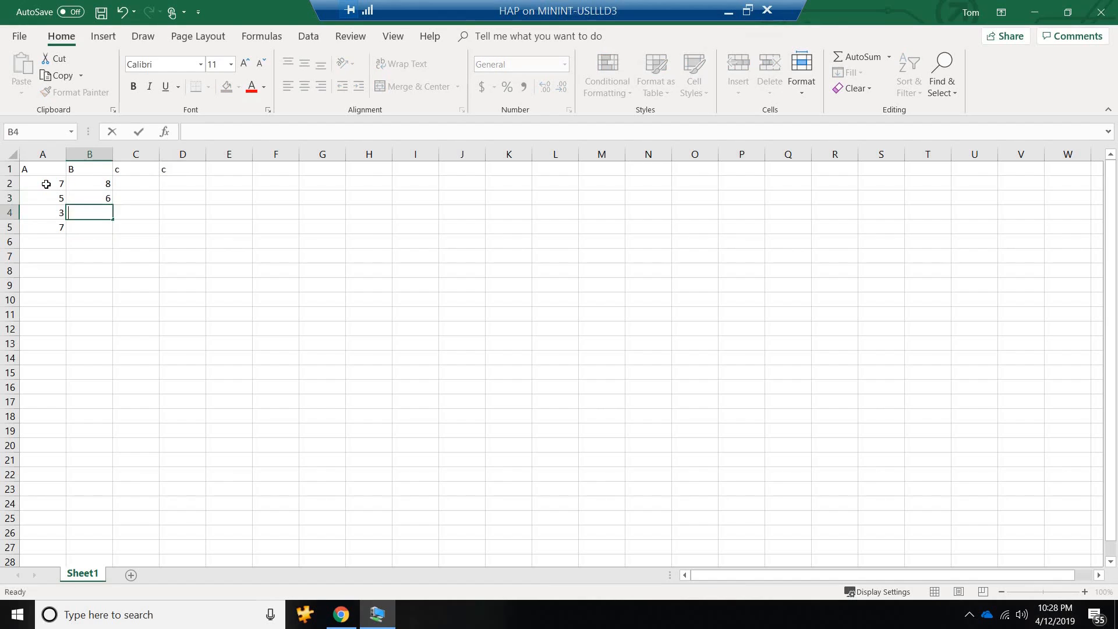
pyautogui.write('4')
pyautogui.press('Return')
pyautogui.write('2')
pyautogui.press('Tab')
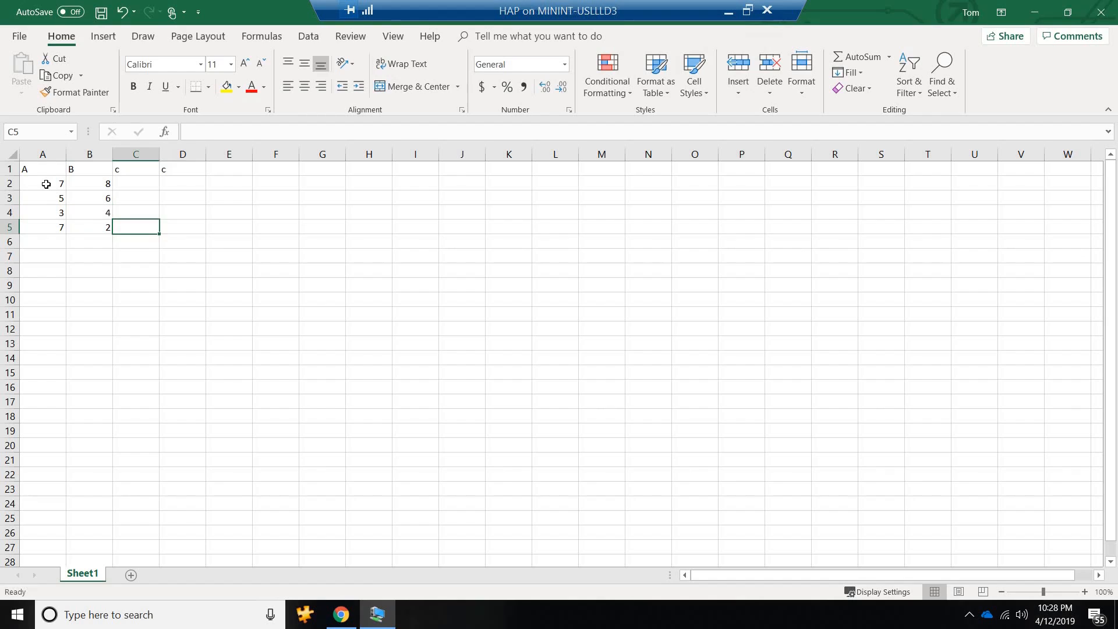
# Fill C2:C5 with 4, 6, 1, 5 and D2:D5 with 6, 6, 7, 3, and make the header row A, B, C, D bold.
pyautogui.press('Up')
pyautogui.press('Up')
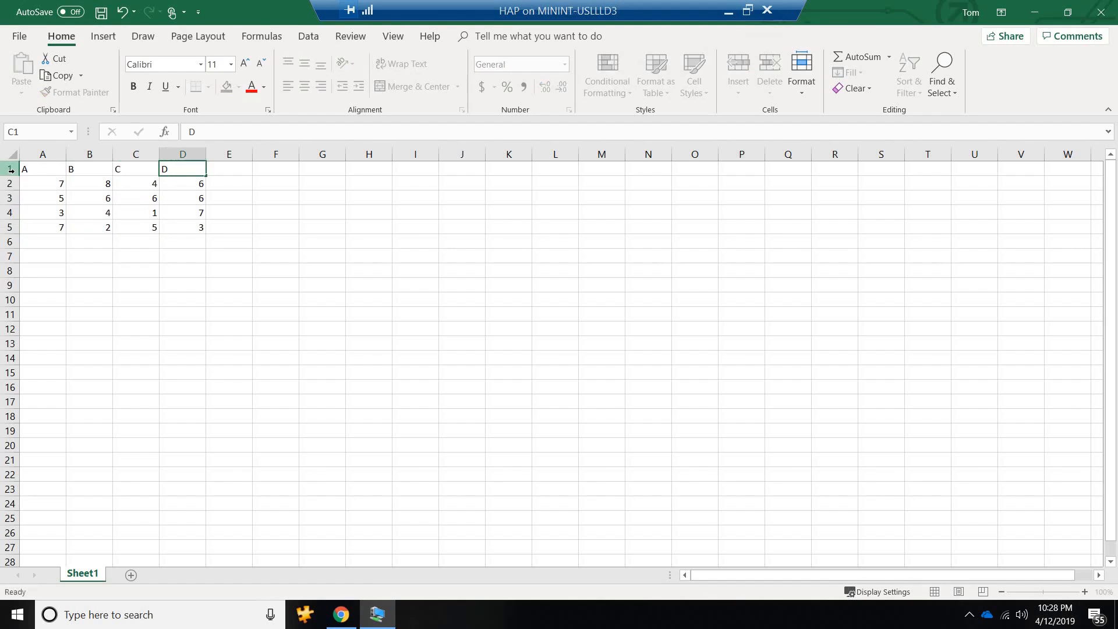
pyautogui.click(11, 169)
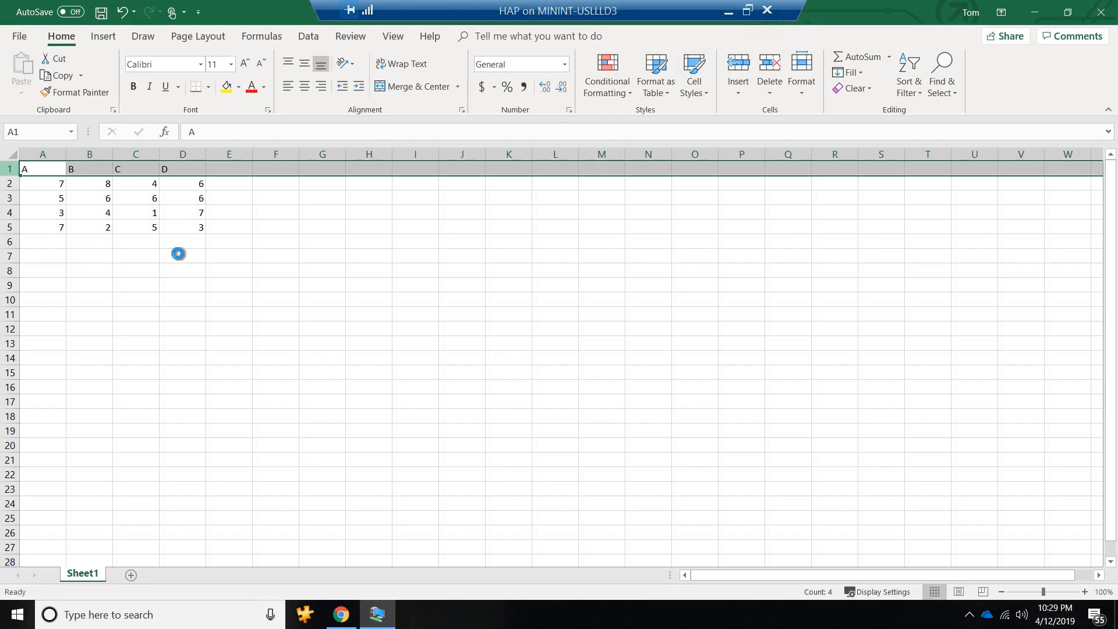
pyautogui.click(178, 254)
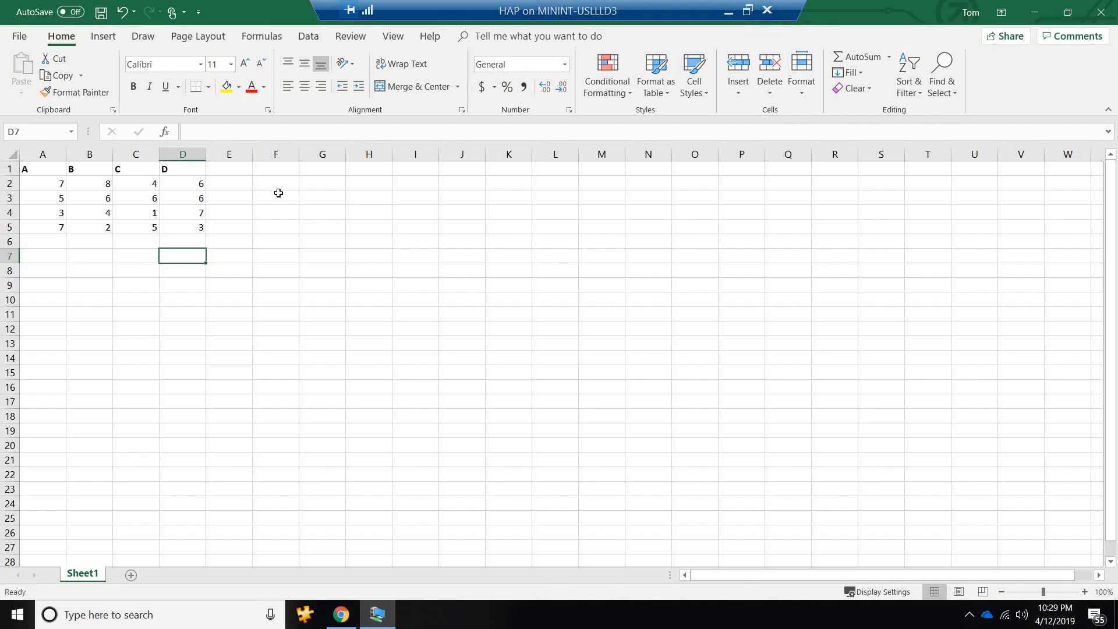
# Save the workbook as Book1 on the Desktop as an Excel Workbook, with file ownership set to Work (nuggetlabs.onmicrosoft.com).
pyautogui.hotkey('ctrl', 's')
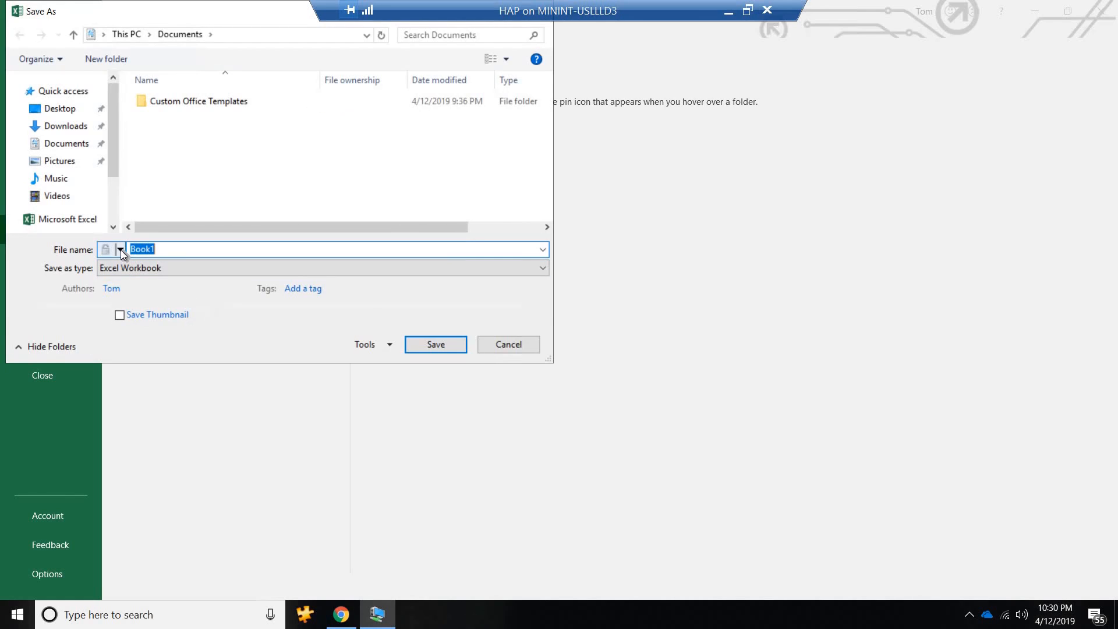
pyautogui.click(120, 250)
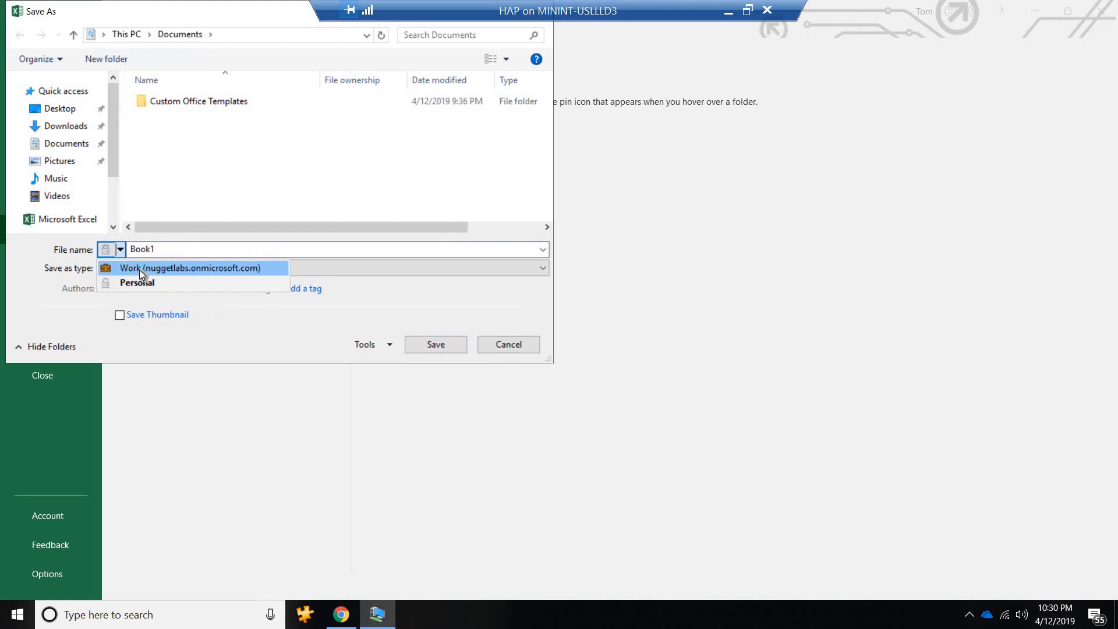
pyautogui.click(138, 269)
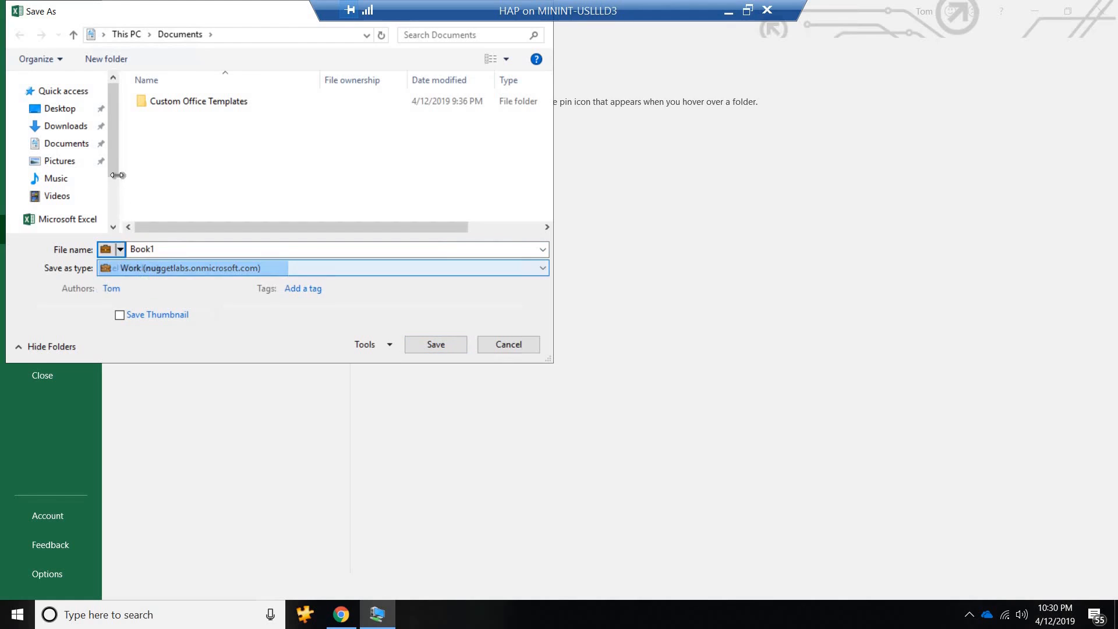
pyautogui.click(66, 110)
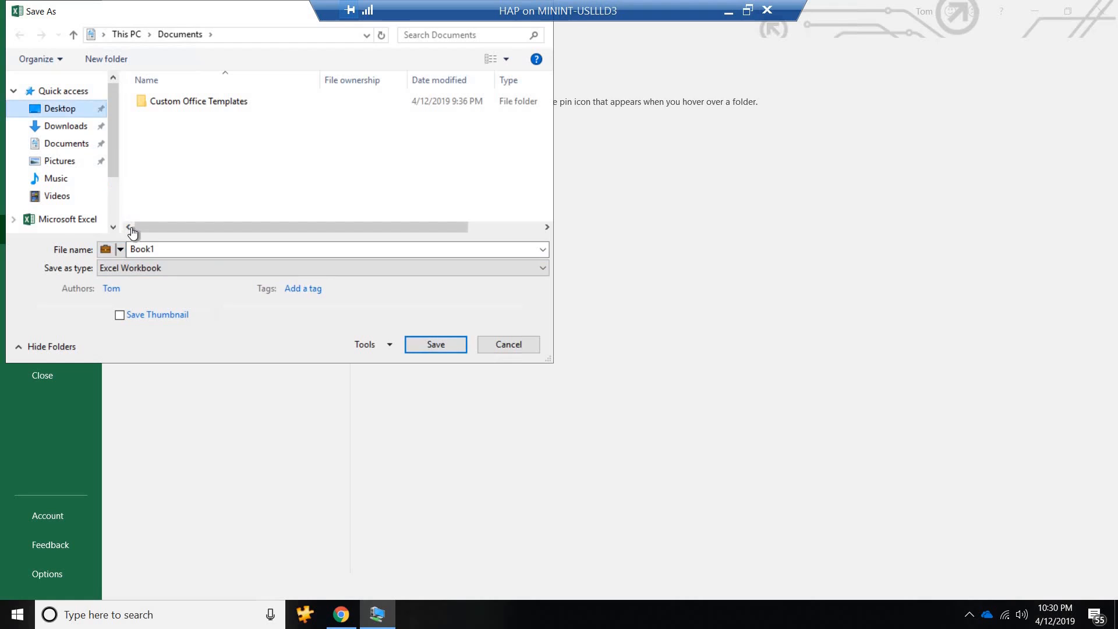
pyautogui.click(164, 249)
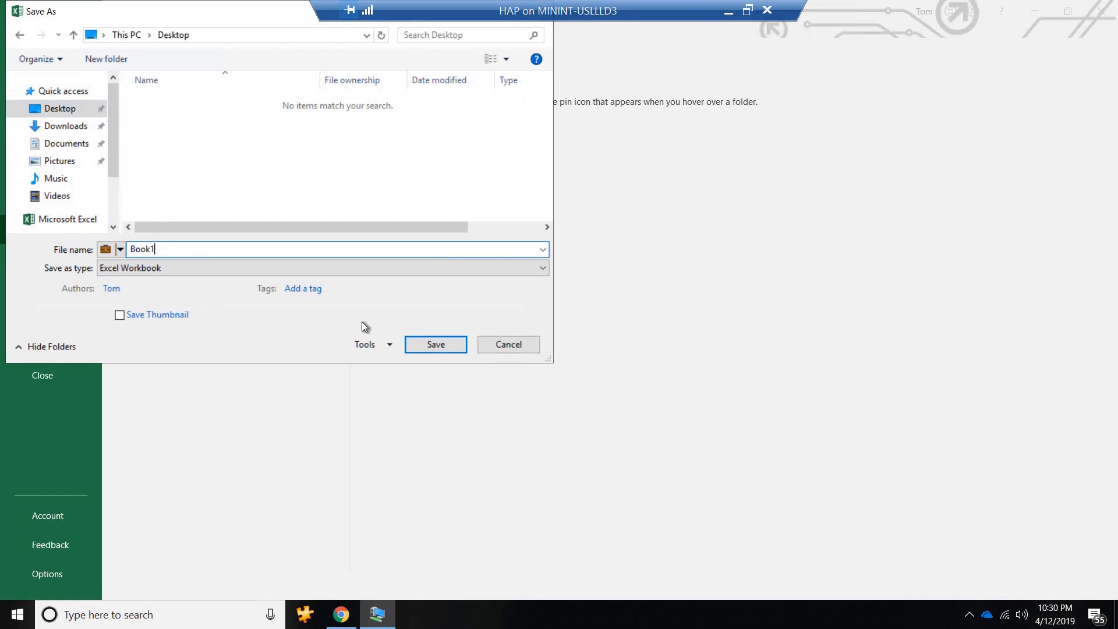
pyautogui.click(442, 348)
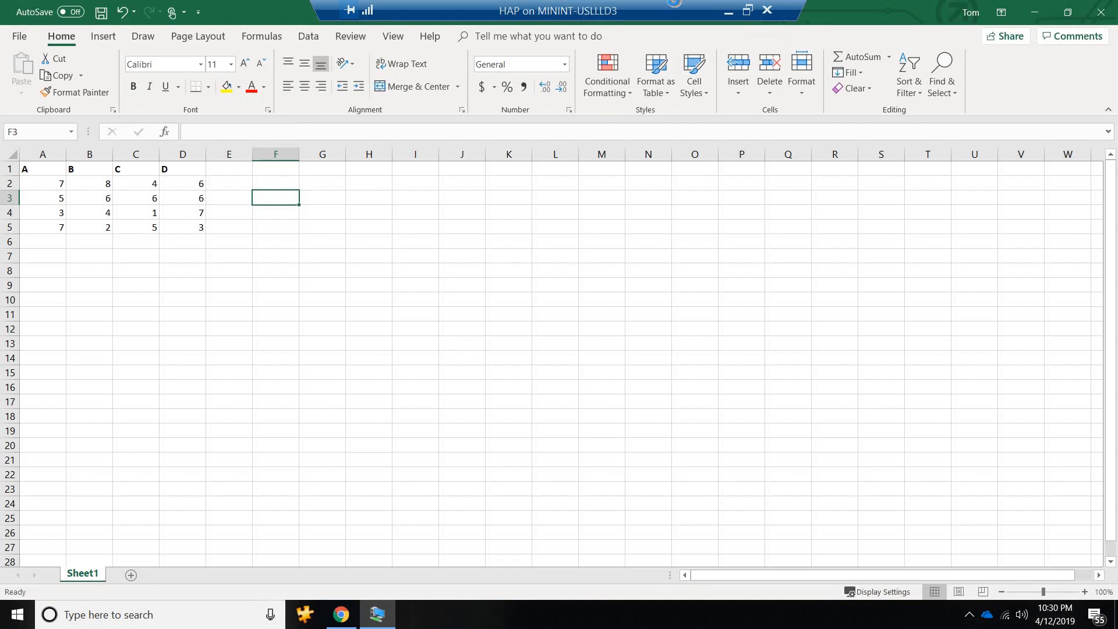
pyautogui.moveTo(782, 4); pyautogui.dragTo(805, 3)
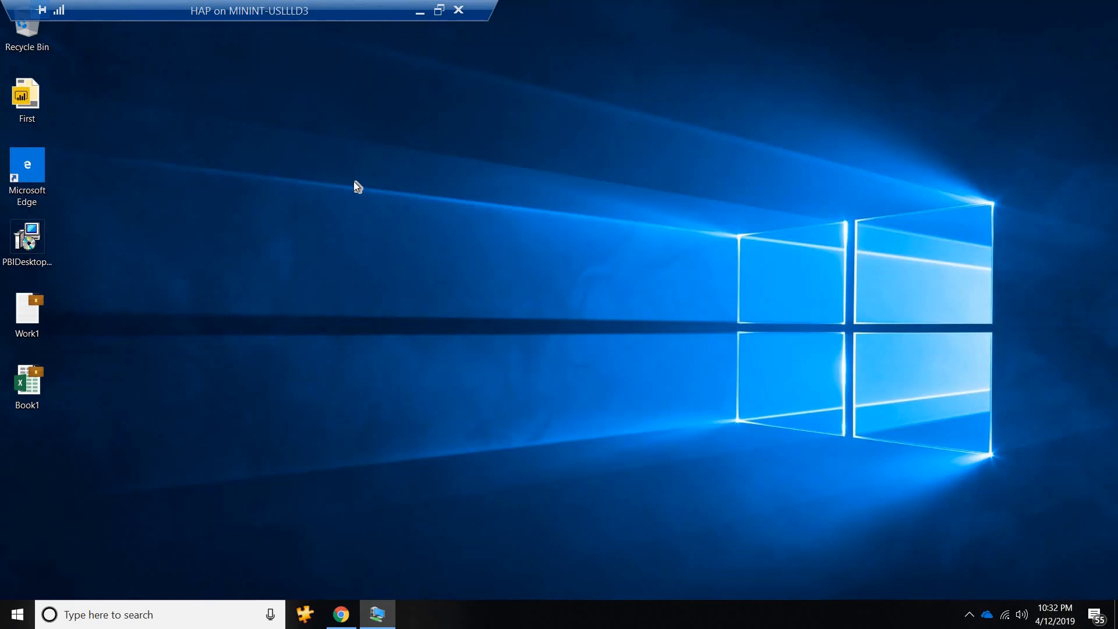
# Create a new Microsoft Excel Worksheet on the desktop with its default name and open it in Excel.
pyautogui.rightClick(214, 182)
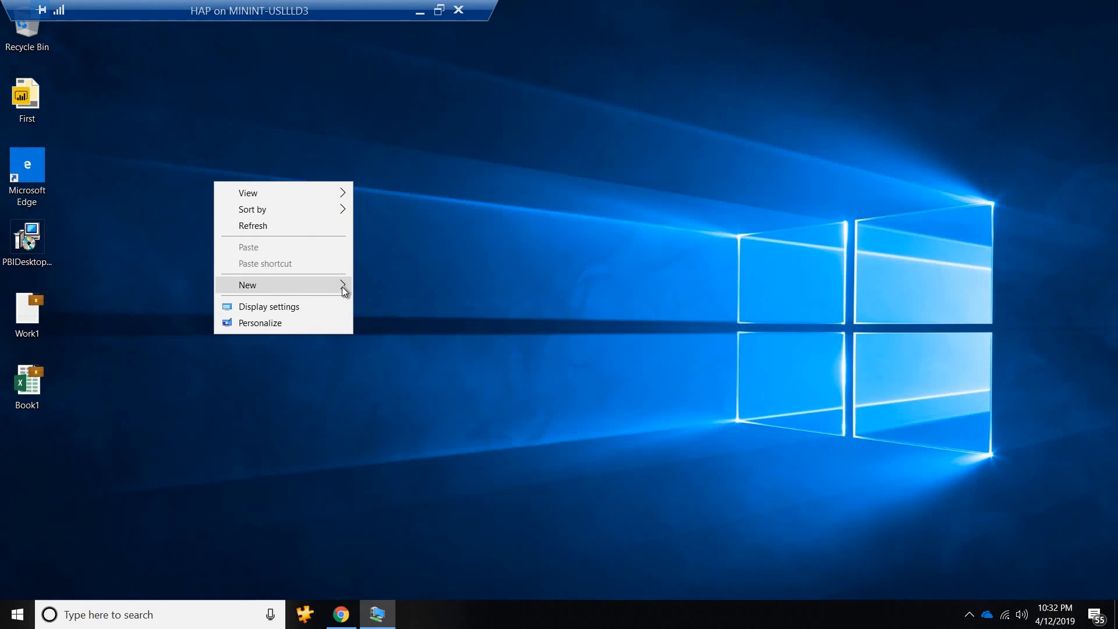
pyautogui.moveTo(345, 290)
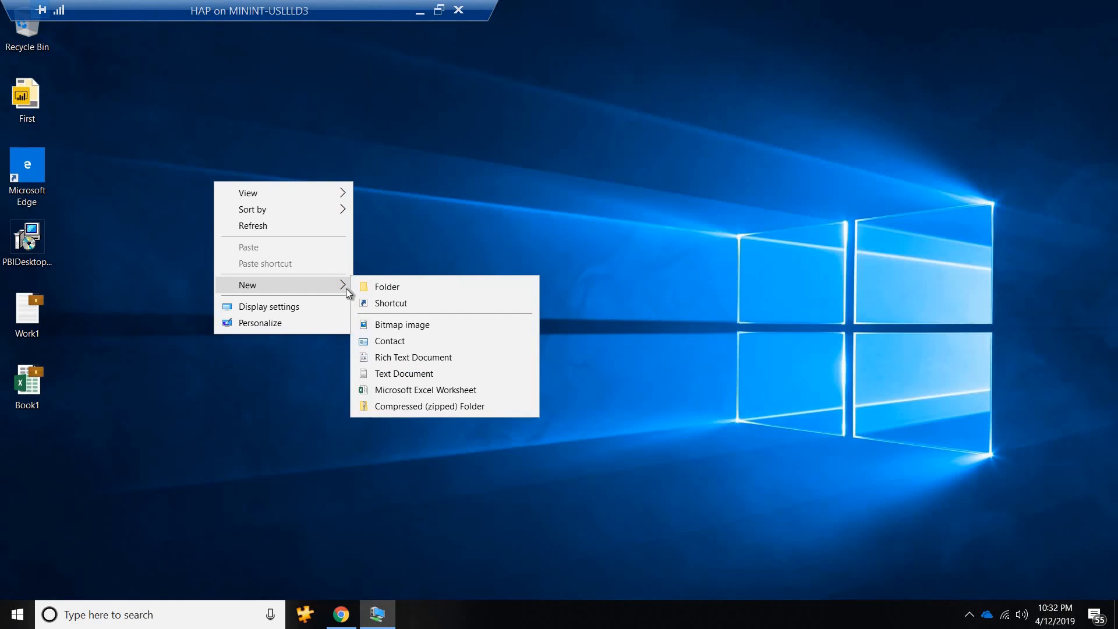
pyautogui.click(394, 389)
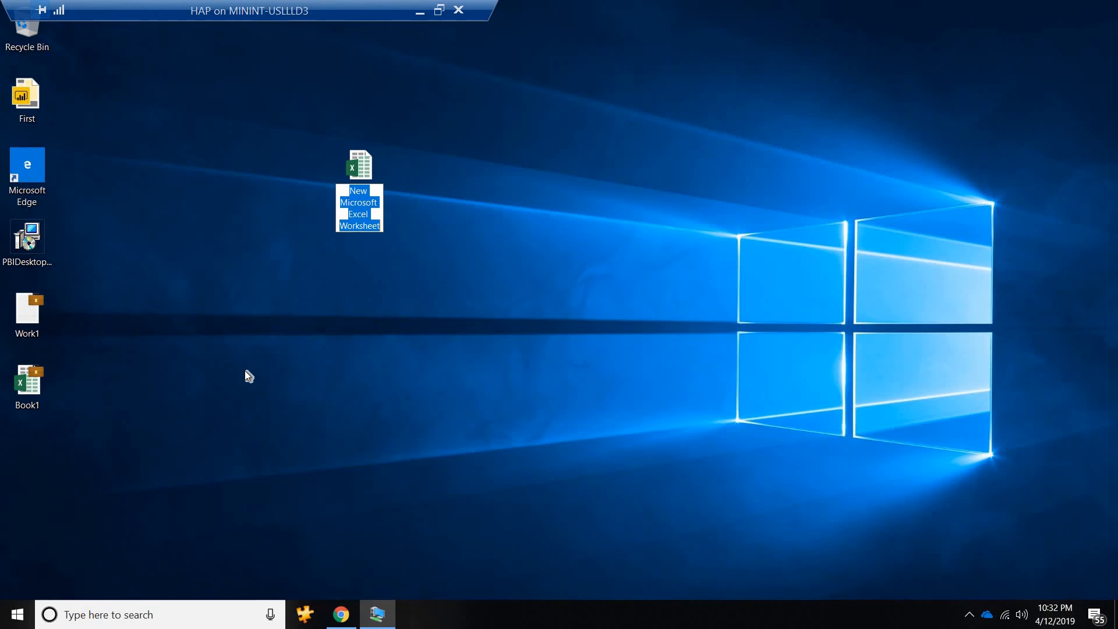
pyautogui.press('Return')
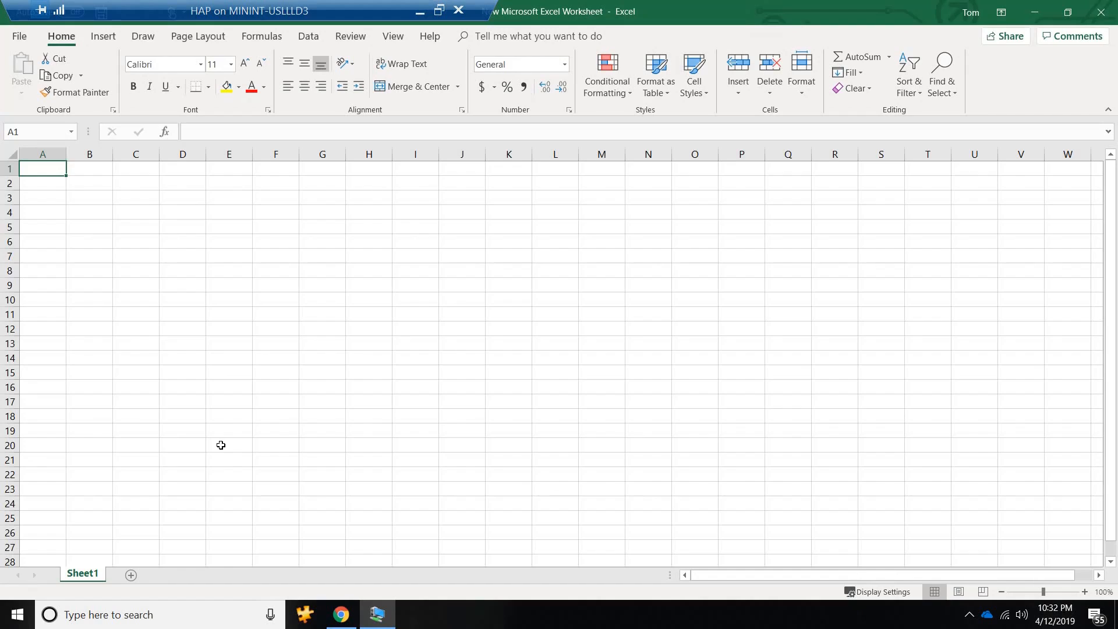
# Enter the headers A, B and C in cells A1 to C1 of the new worksheet.
pyautogui.click(71, 169)
pyautogui.click(50, 167)
pyautogui.write('A')
pyautogui.press('Tab')
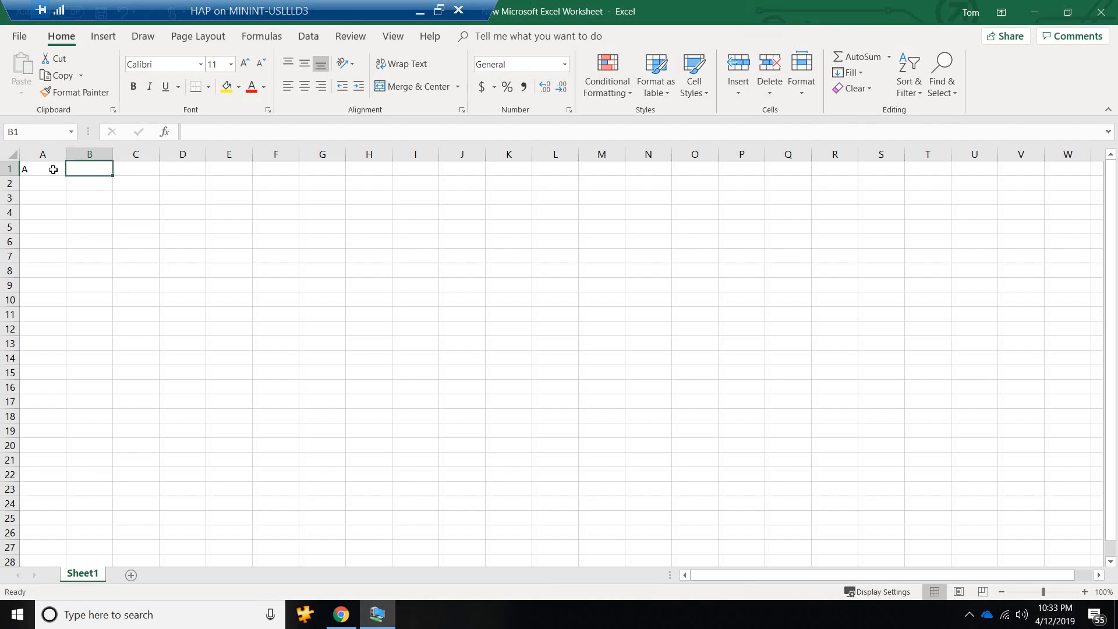
pyautogui.write('B')
pyautogui.press('Tab')
pyautogui.write('C')
pyautogui.press('Tab')
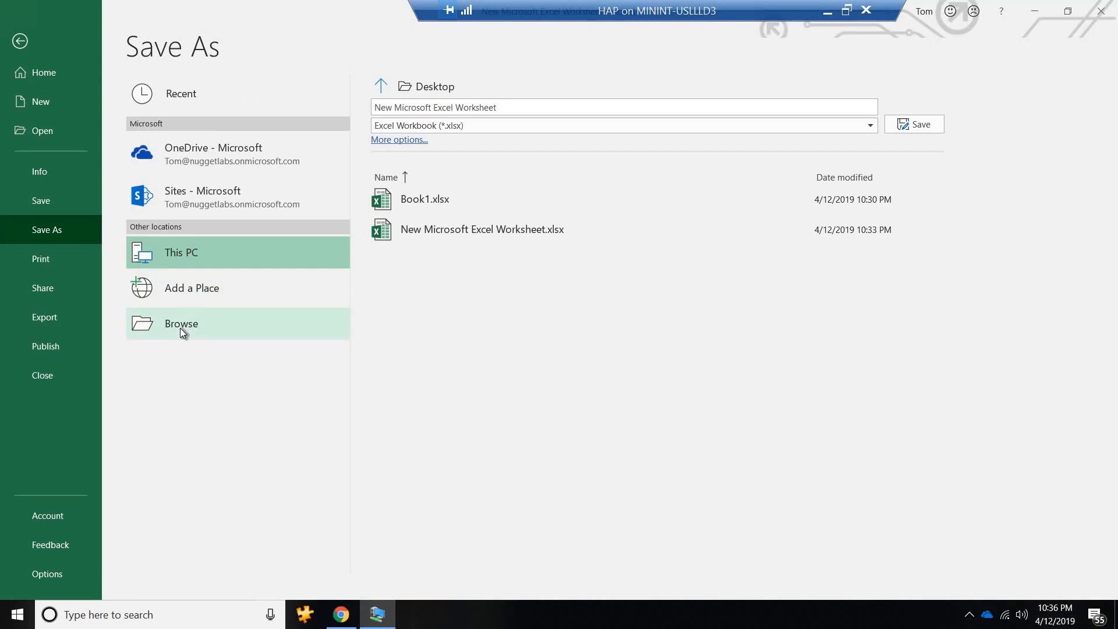
# Save the workbook to the Desktop with Personal ownership, replacing the existing New Microsoft Excel Worksheet, and close Excel.
pyautogui.click(180, 328)
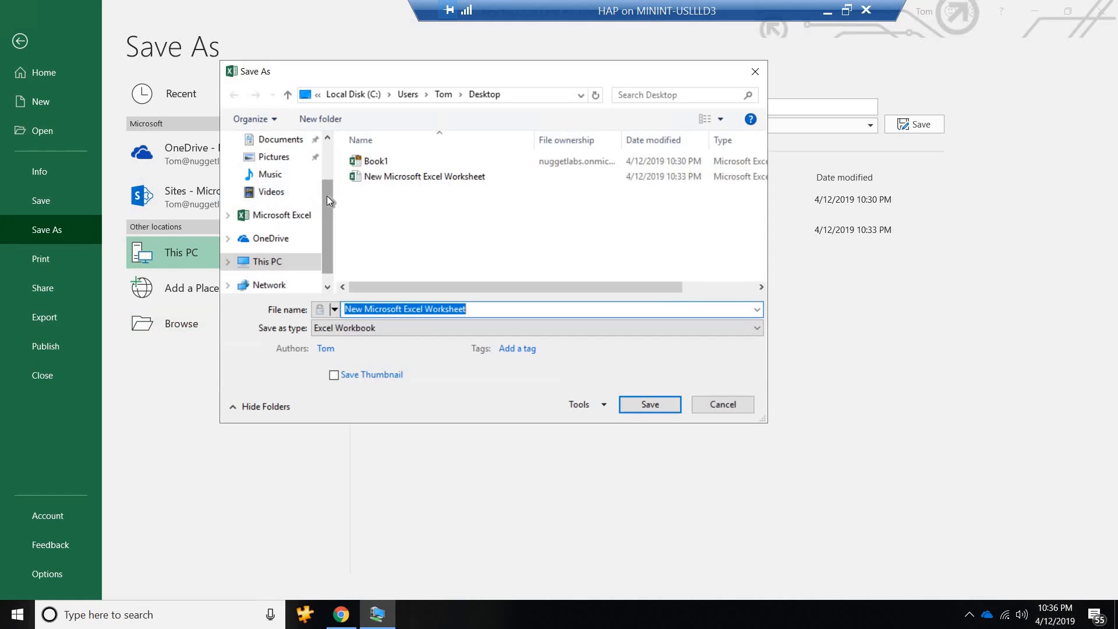
pyautogui.click(334, 310)
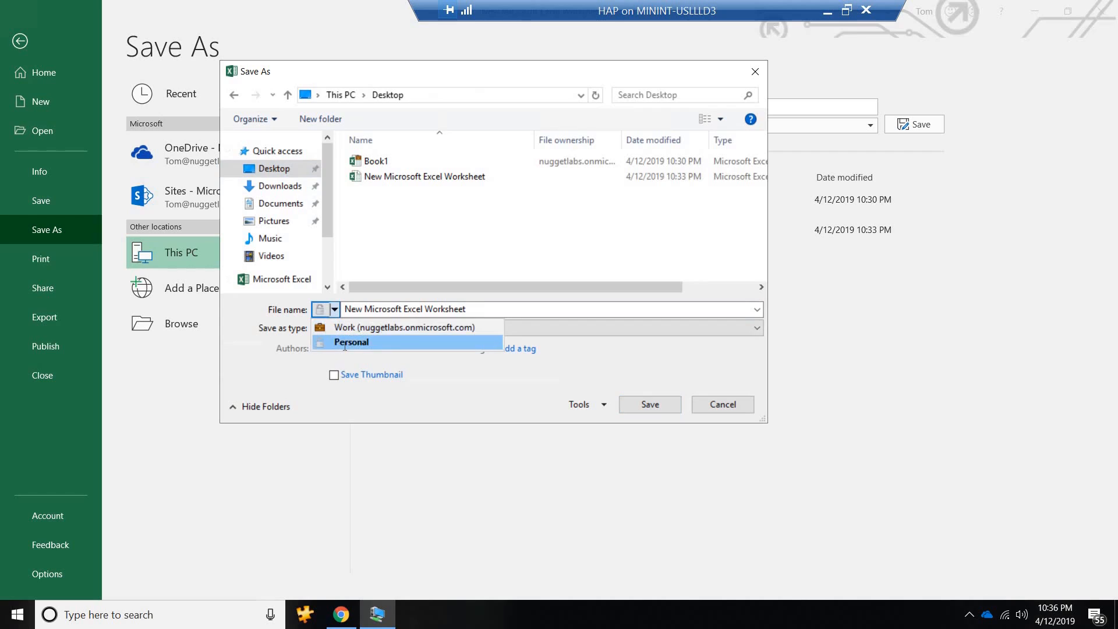
pyautogui.click(337, 345)
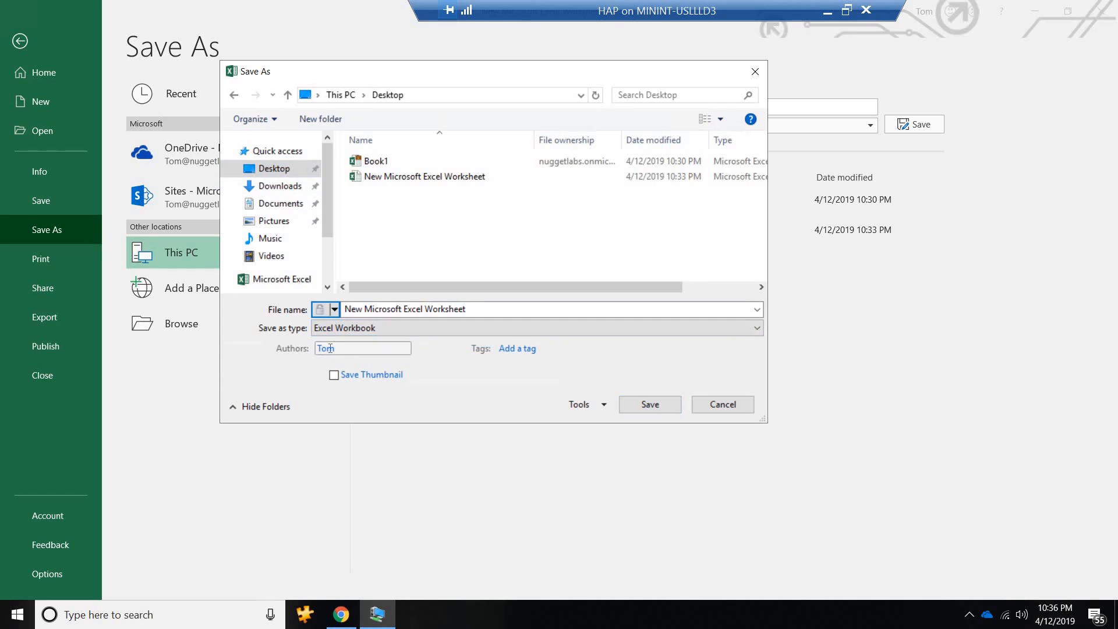
pyautogui.click(652, 406)
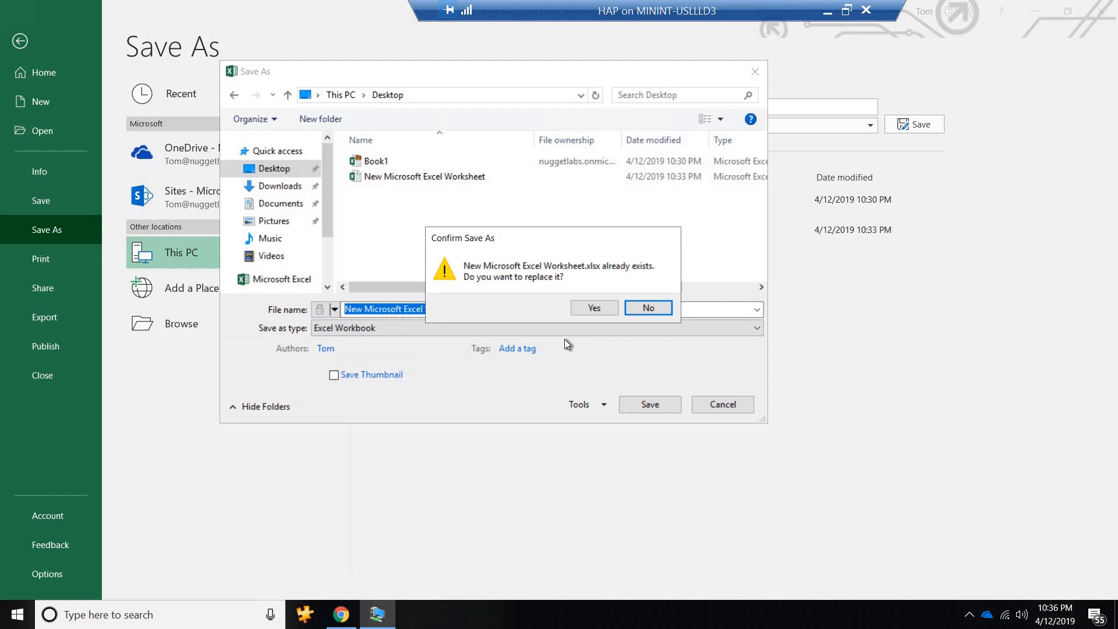
pyautogui.click(594, 309)
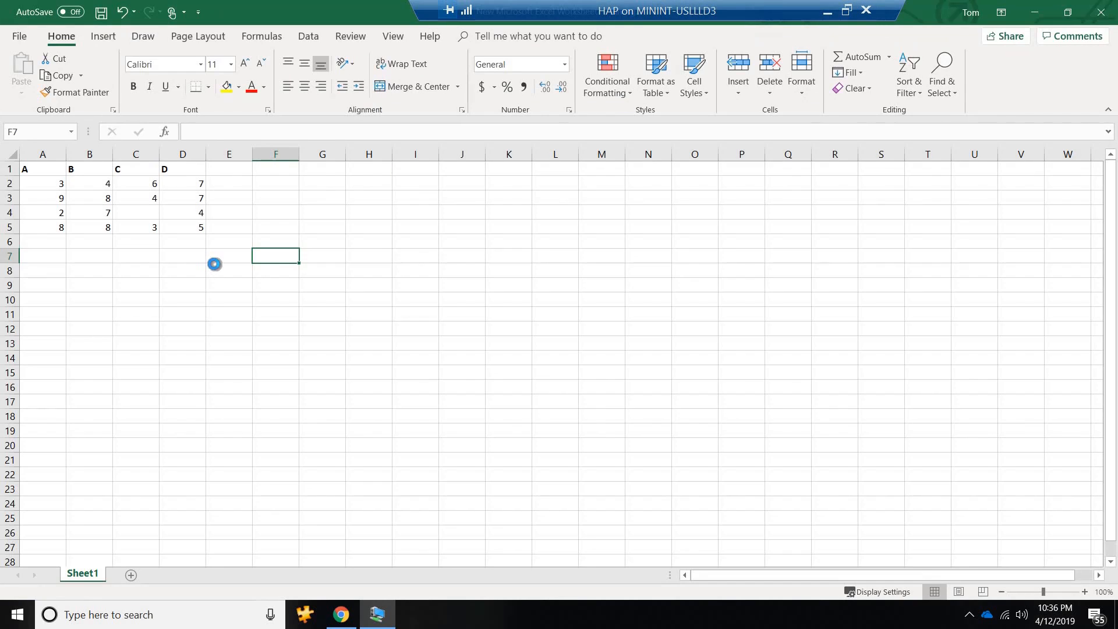
pyautogui.click(1104, 10)
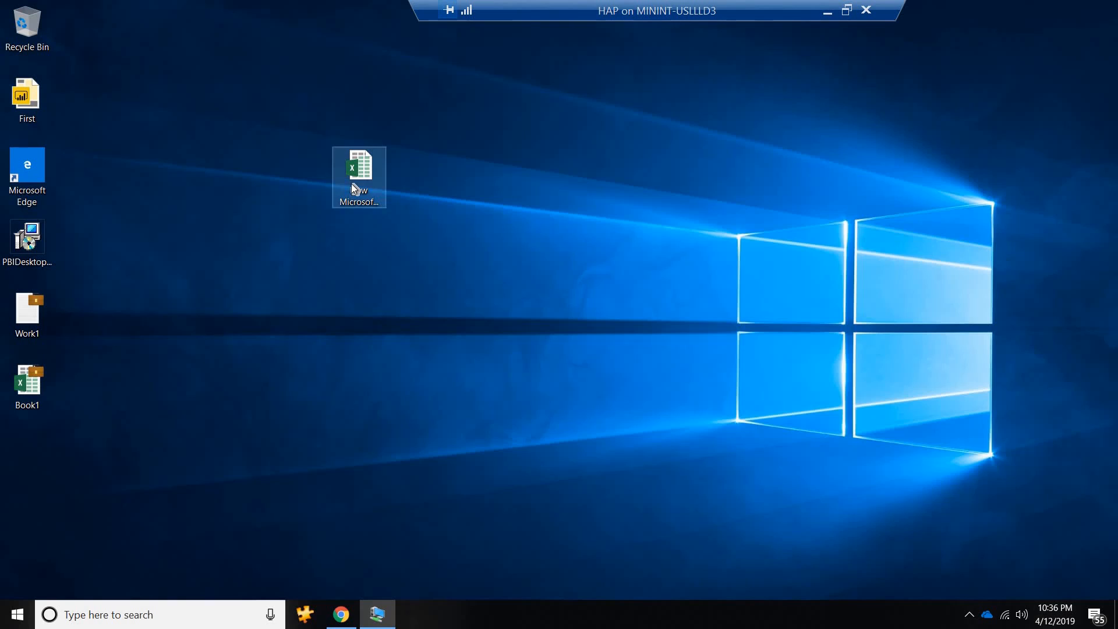
# Move the New Microsoft Excel Worksheet file on the desktop to directly below Book1.
pyautogui.moveTo(351, 183); pyautogui.dragTo(145, 414)
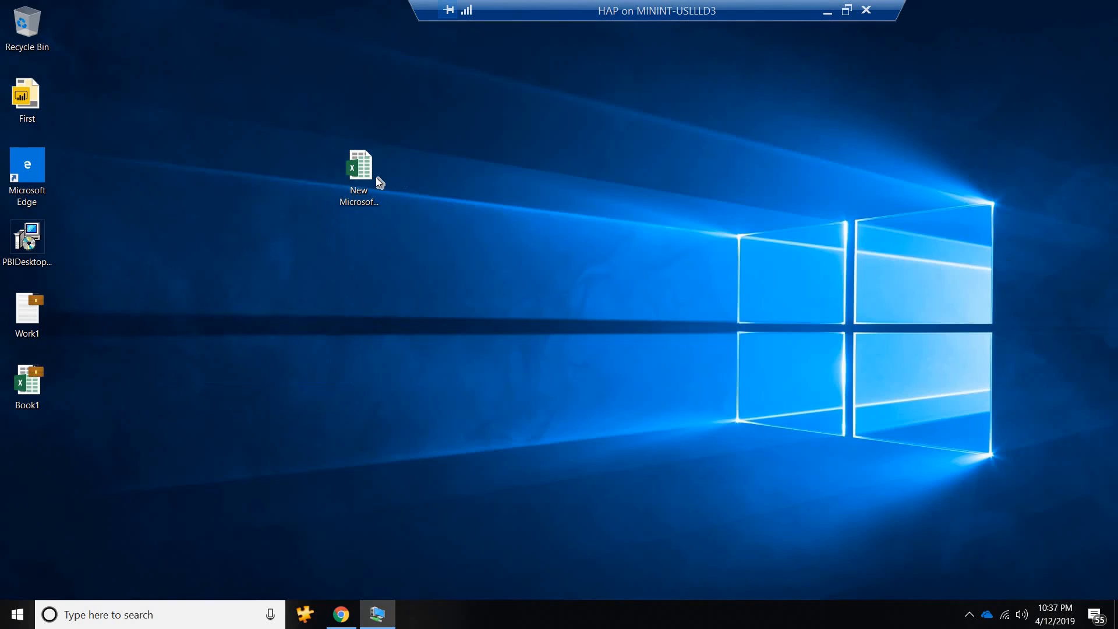
pyautogui.click(358, 173)
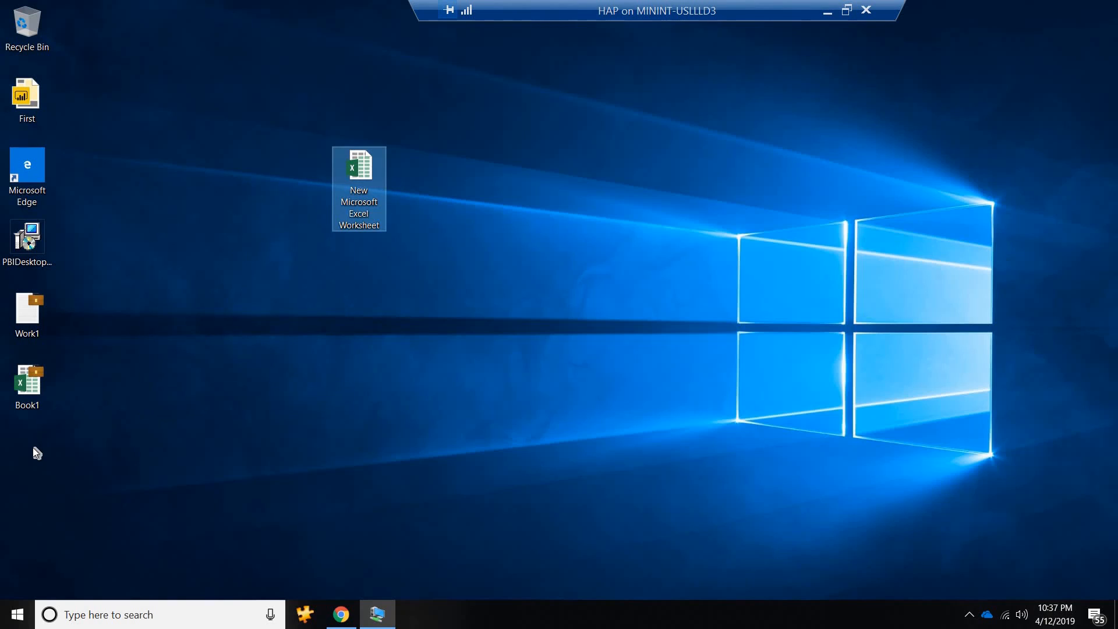
pyautogui.moveTo(33, 447); pyautogui.dragTo(33, 446)
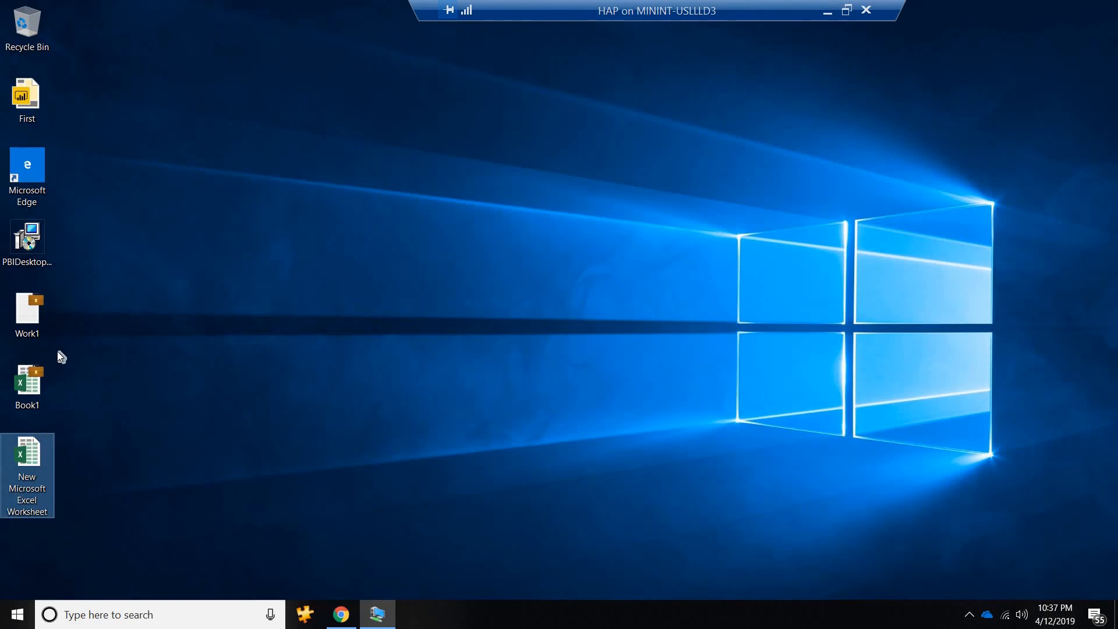
pyautogui.click(268, 243)
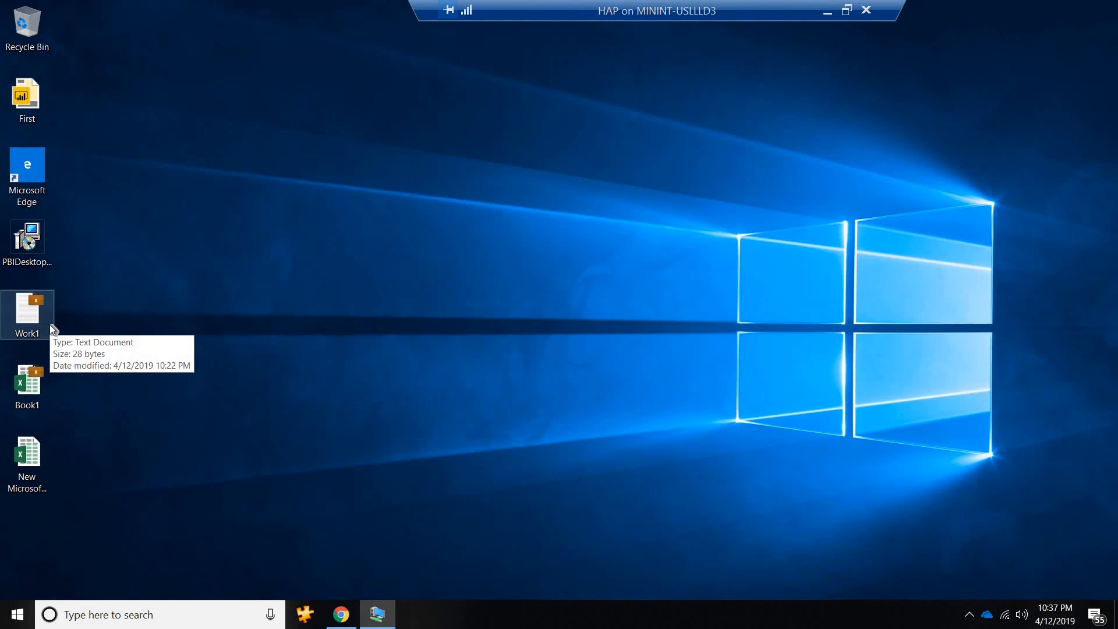
# Take the HAP virtual machine out of full screen, and switch back to its window with Power BI Desktop.
pyautogui.click(847, 10)
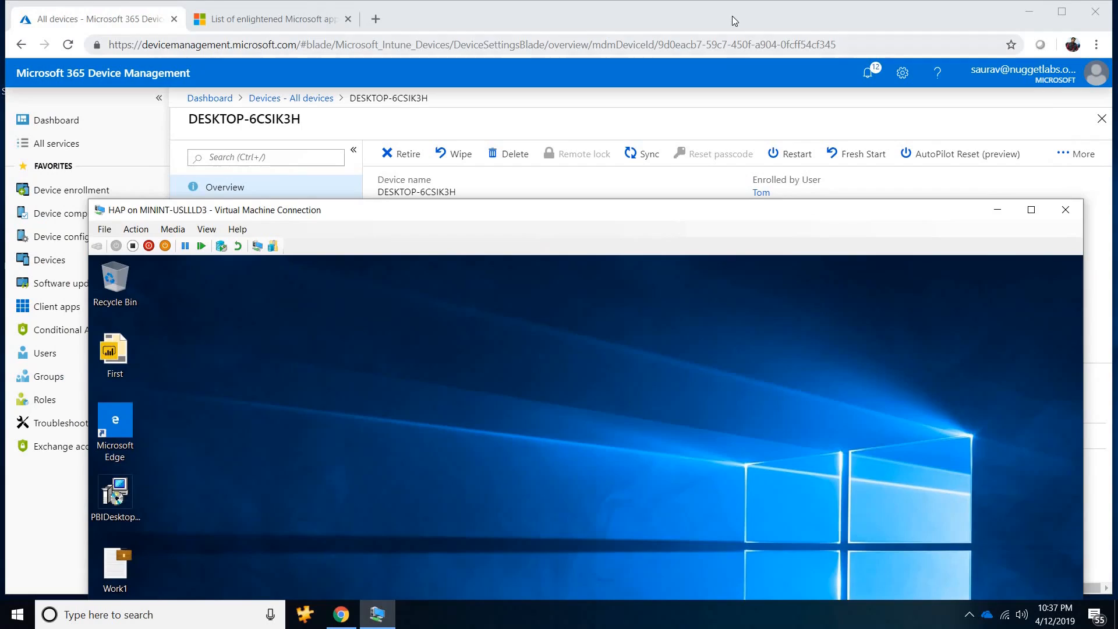
pyautogui.click(732, 16)
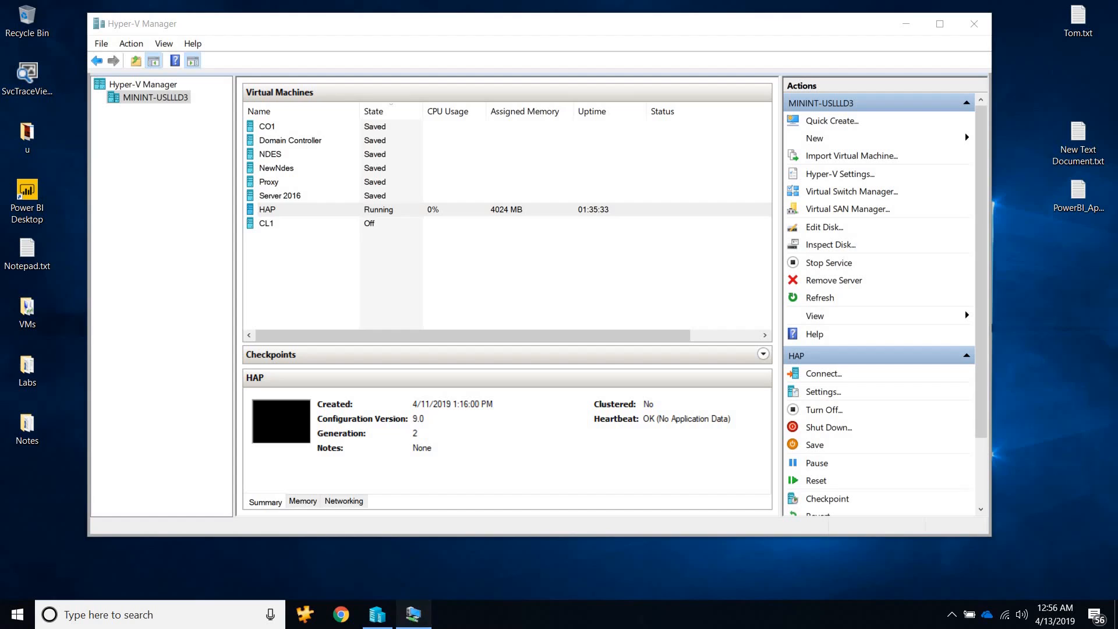
pyautogui.click(414, 615)
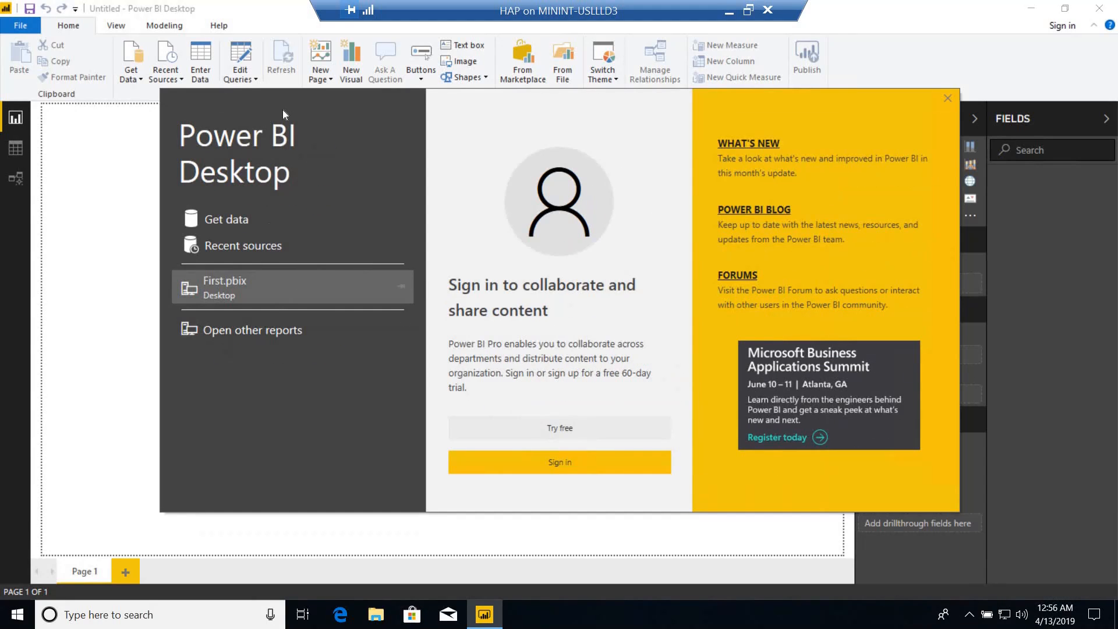
# Start signing in to Power BI Desktop from its welcome screen and submit the account's e-mail address.
pyautogui.click(547, 459)
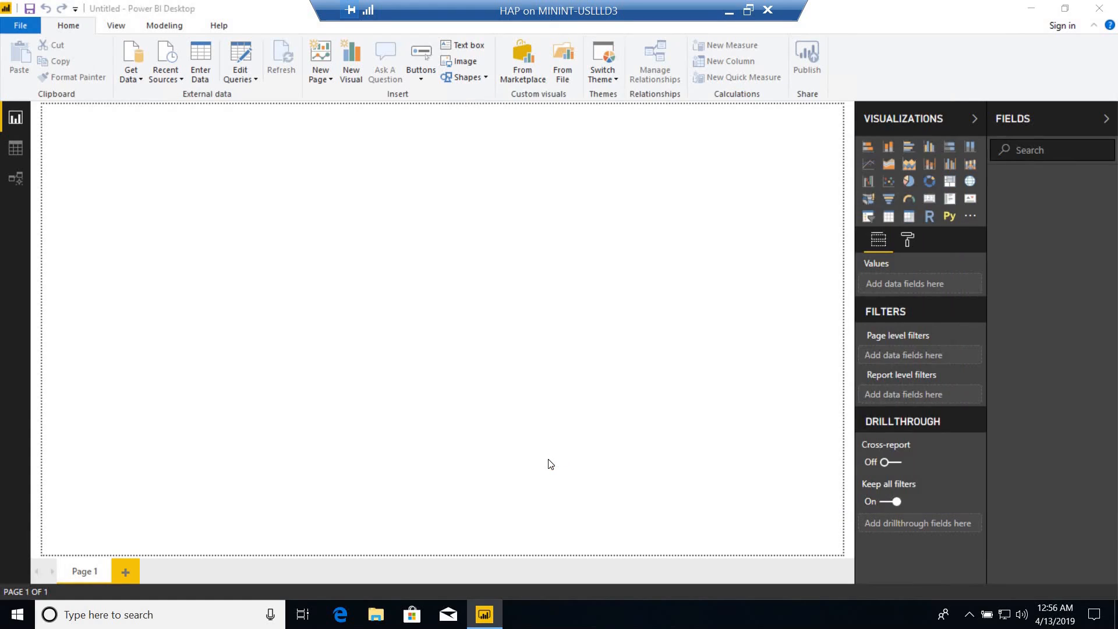
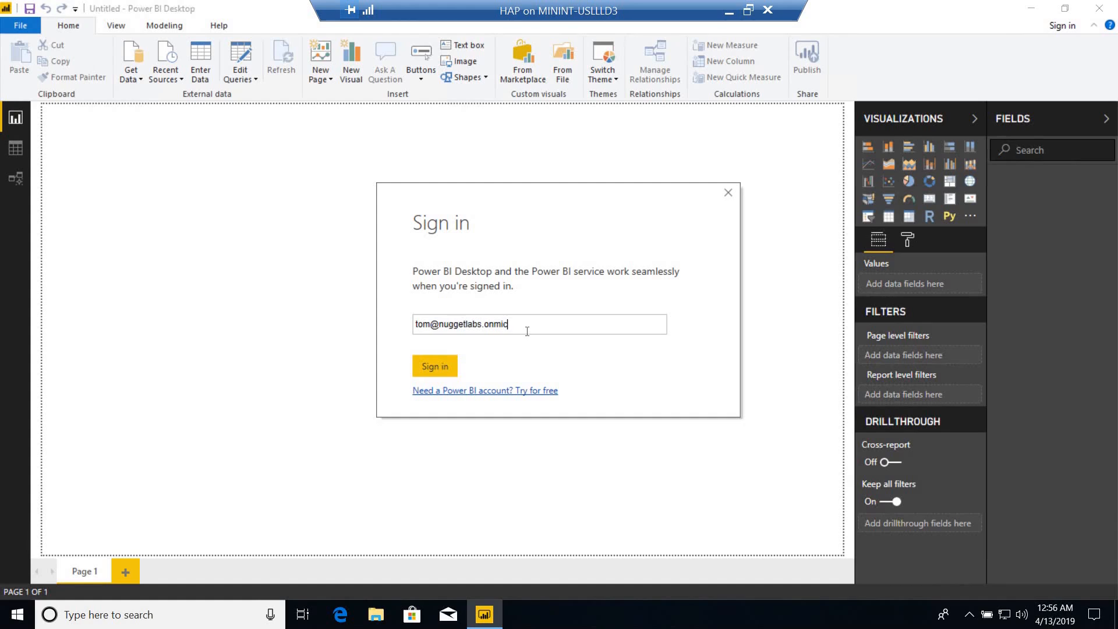
pyautogui.click(438, 365)
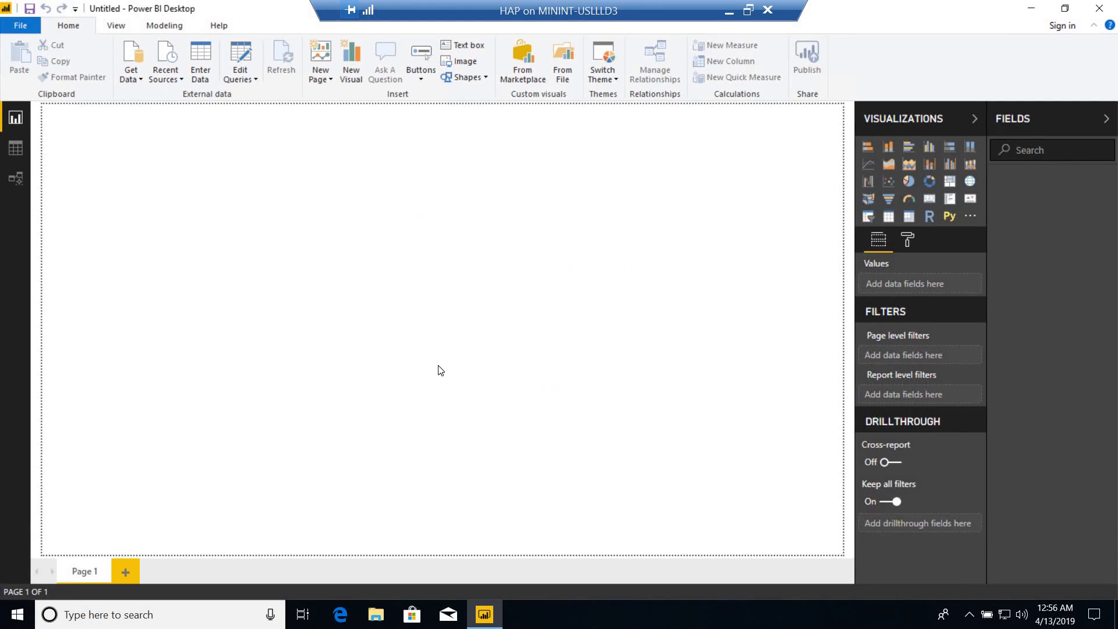
# Load Sheet1 from the New Microsoft Excel Worksheet file on the Desktop into the report and apply the pending query changes.
pyautogui.click(140, 80)
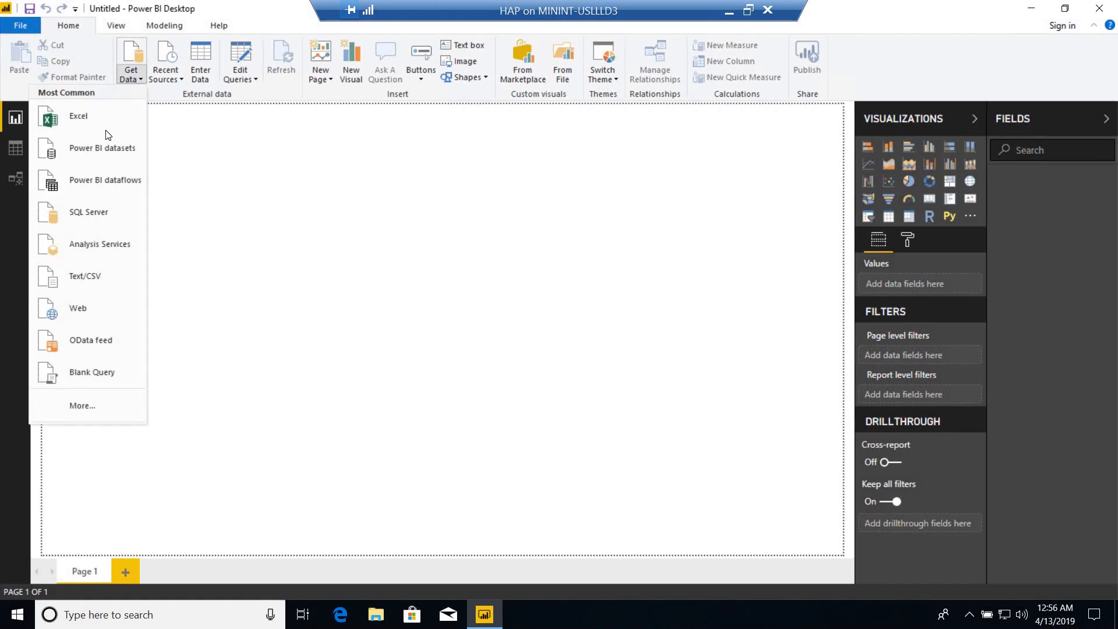
pyautogui.click(101, 125)
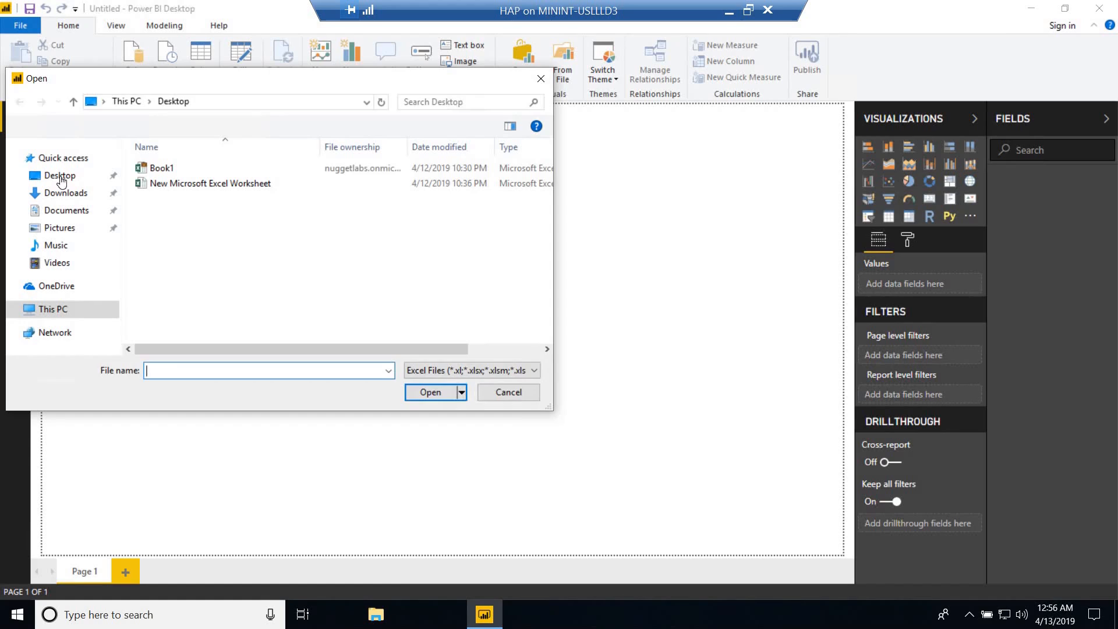
pyautogui.click(161, 183)
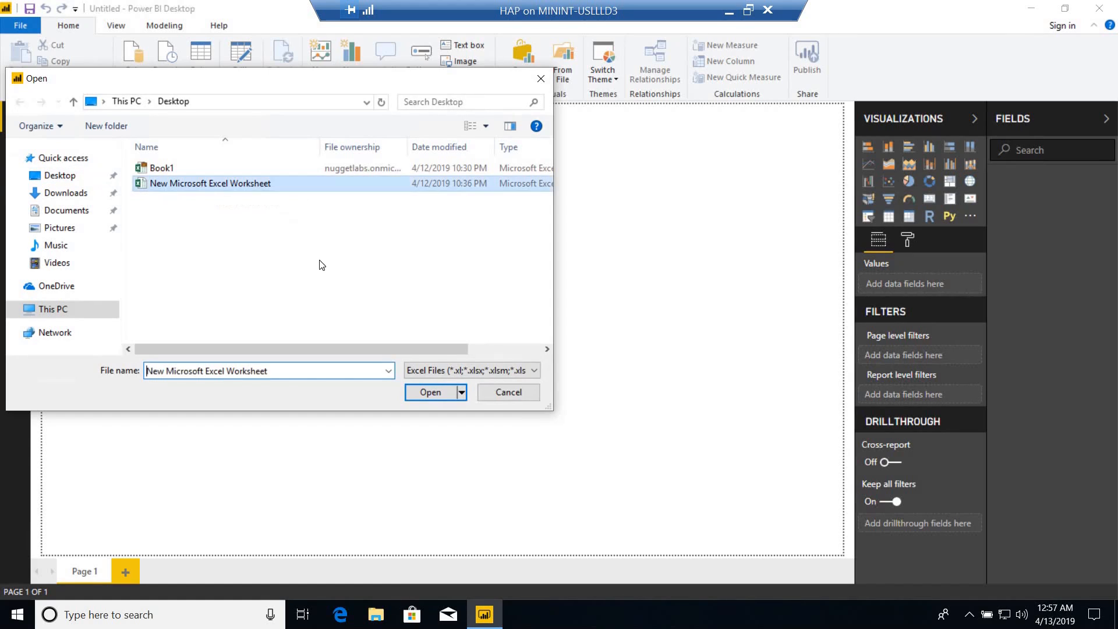
pyautogui.click(430, 391)
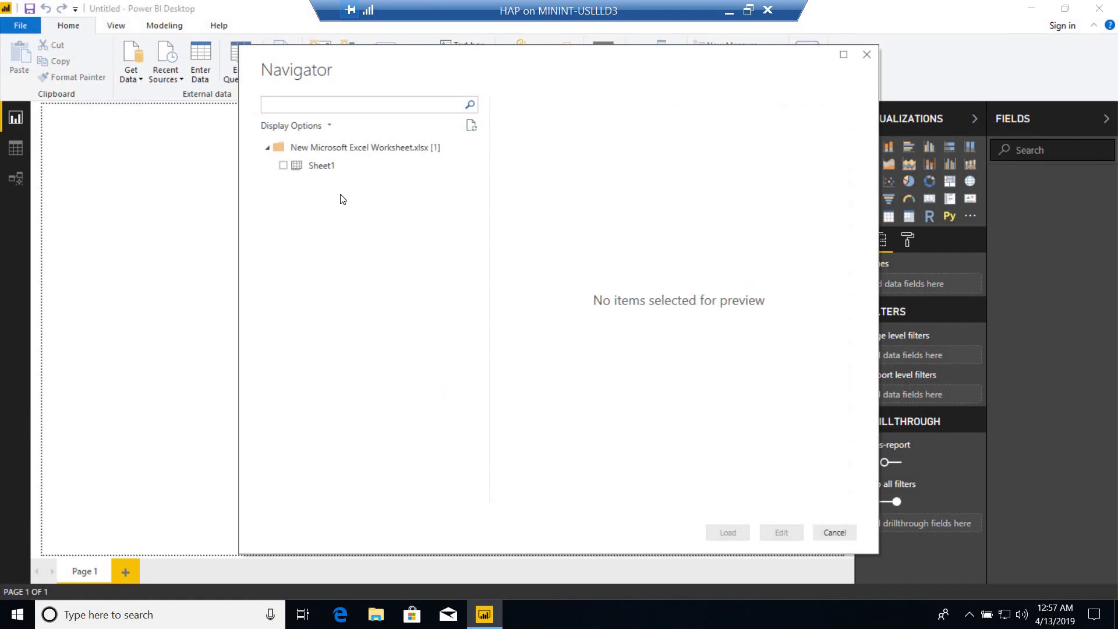
pyautogui.click(283, 165)
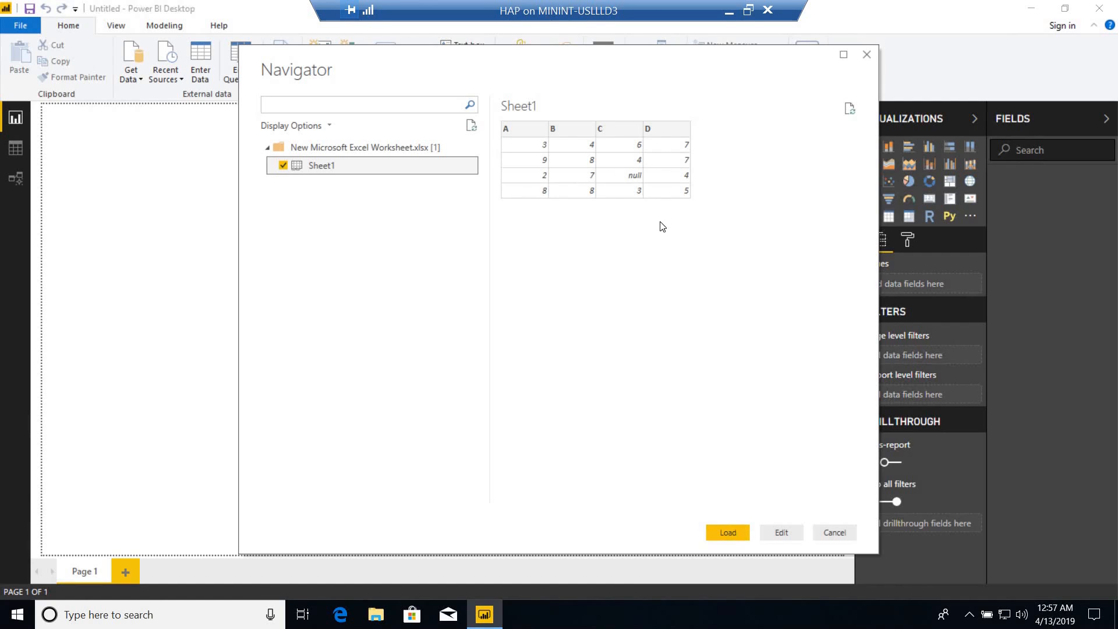
pyautogui.click(729, 536)
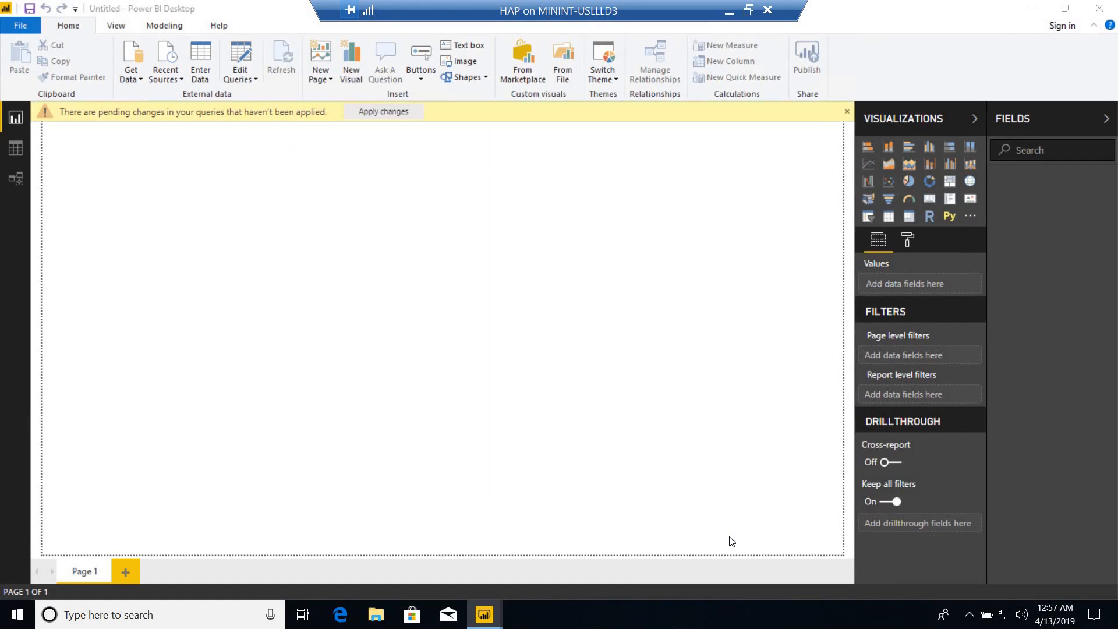
pyautogui.click(369, 115)
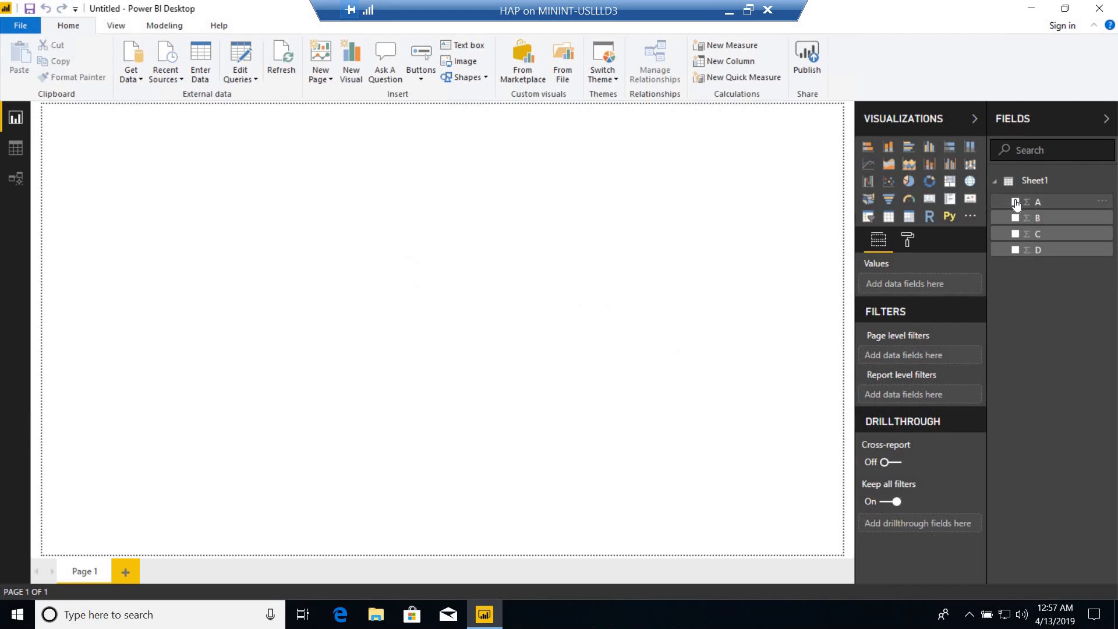
# Plot Sheet1's fields A, B, C and D together in a clustered column chart on the report page.
pyautogui.click(1016, 217)
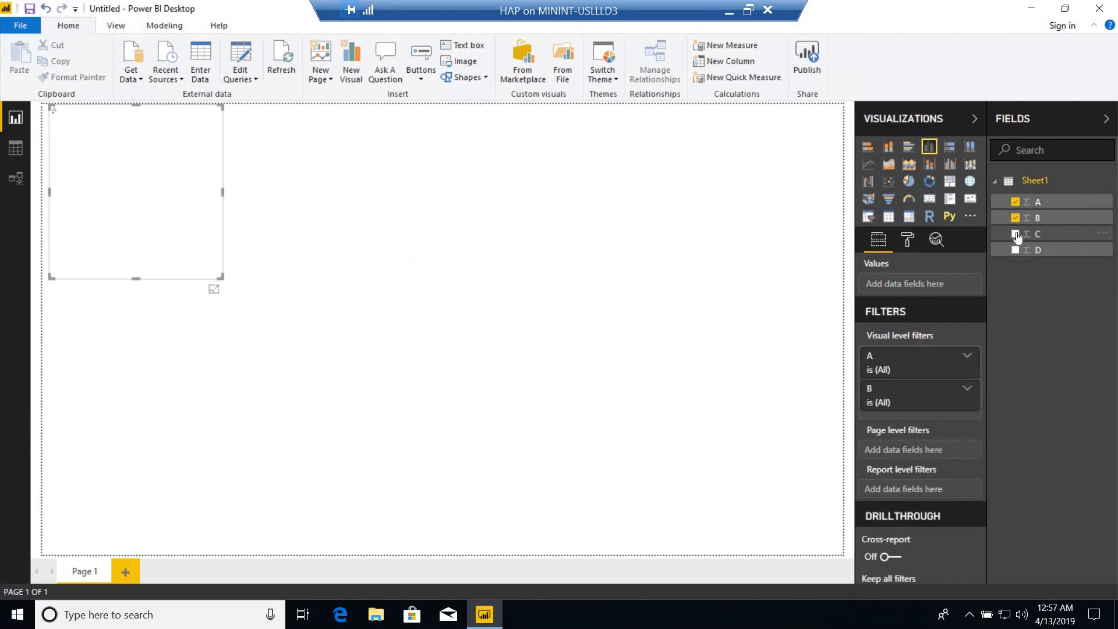
pyautogui.click(1015, 234)
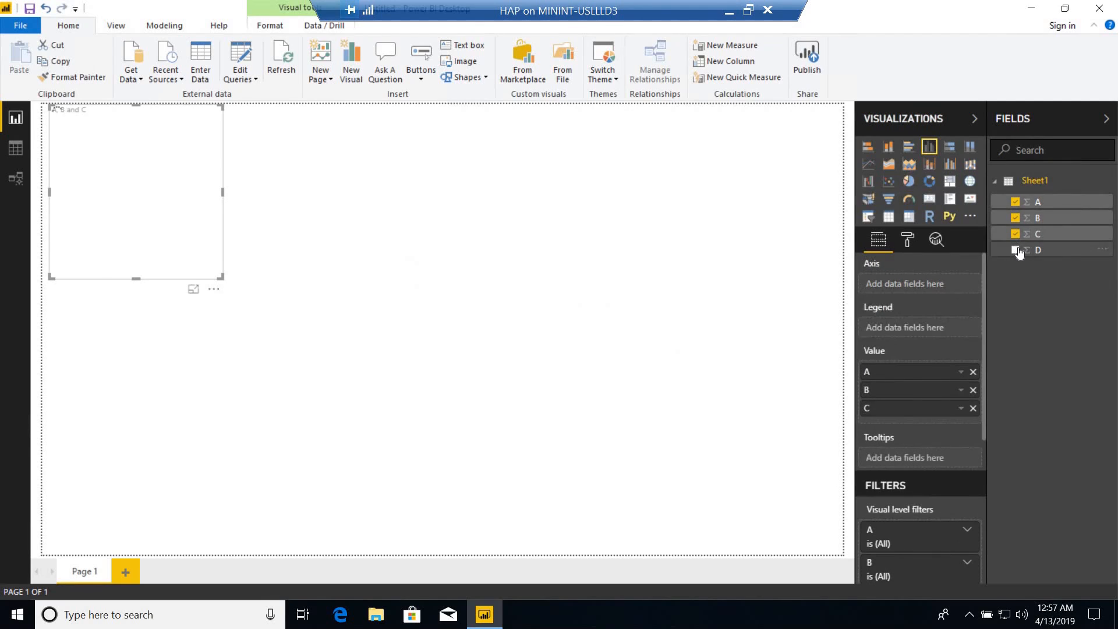
pyautogui.click(1016, 250)
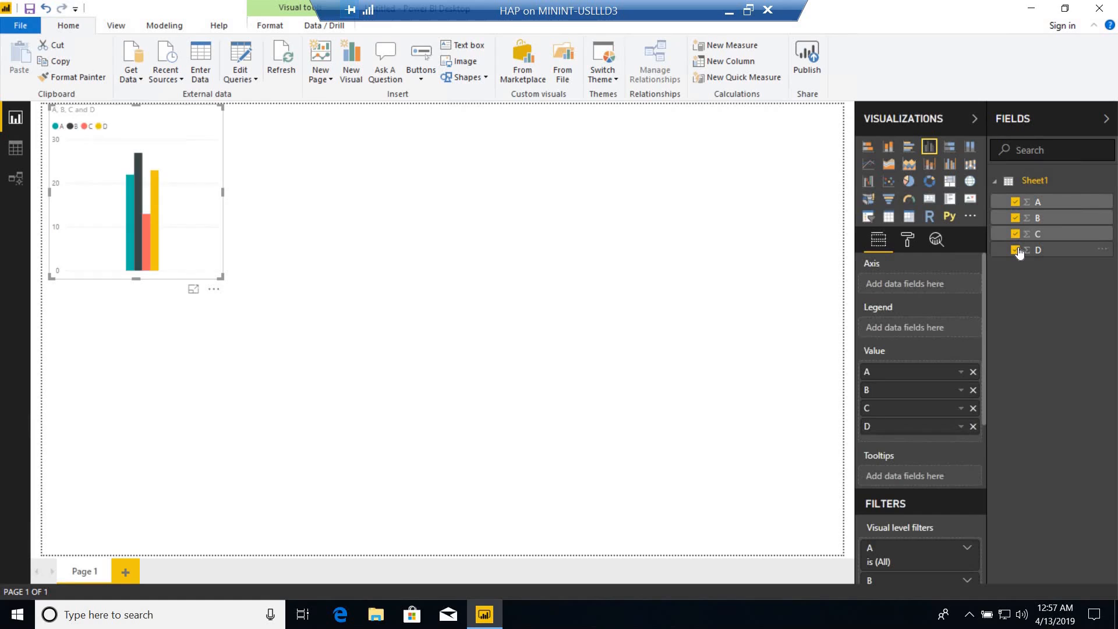
pyautogui.click(608, 245)
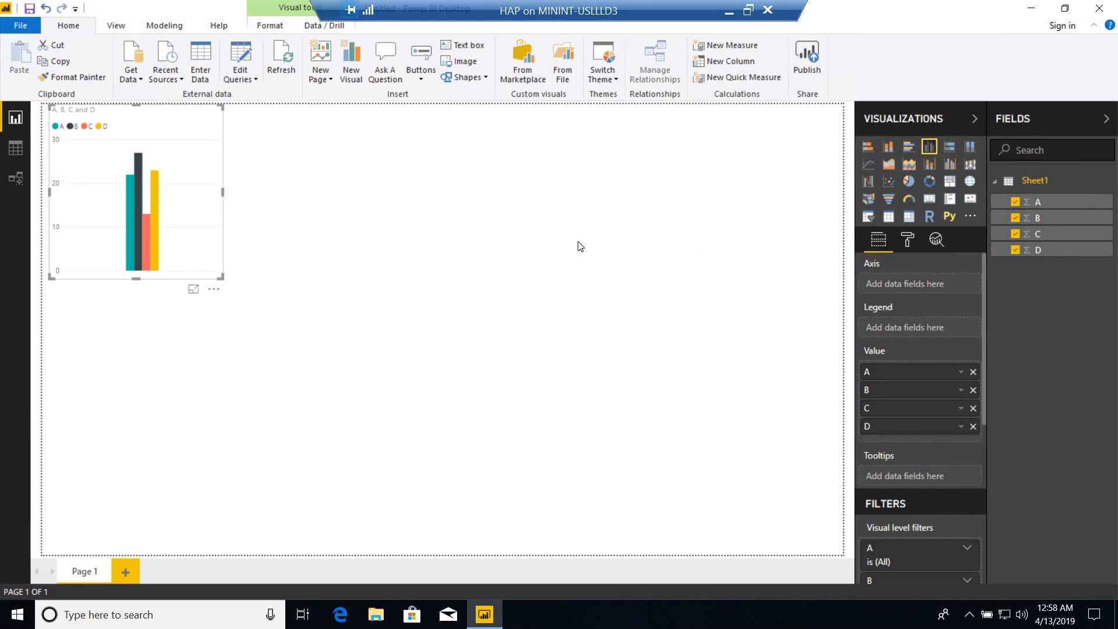
# Try to import the work-owned Book1 Excel file from the Desktop, and cancel the import.
pyautogui.click(141, 81)
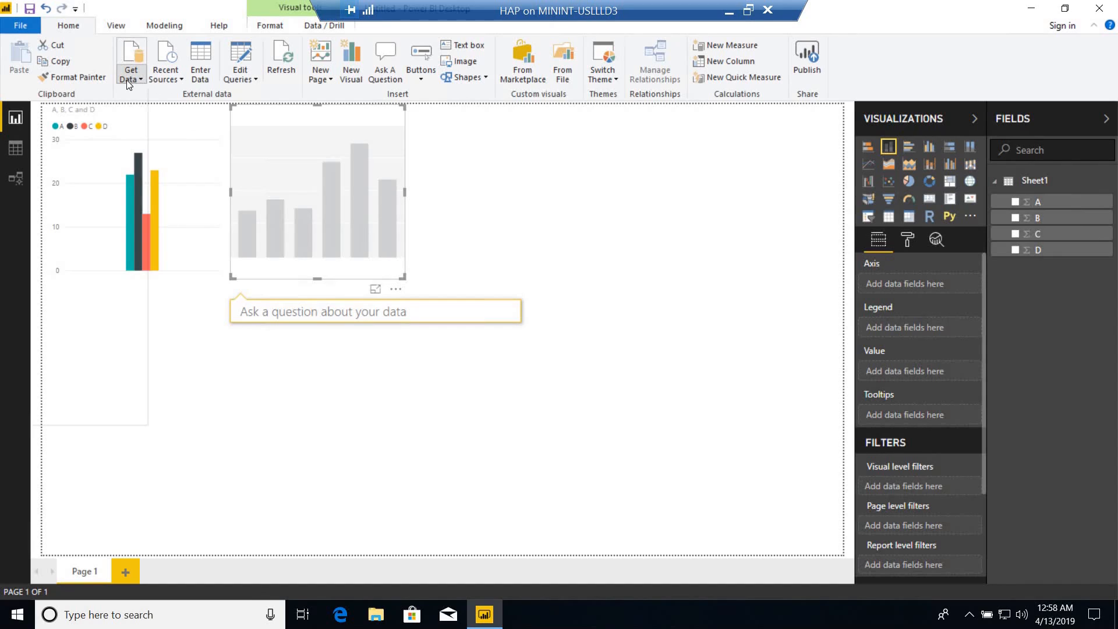
pyautogui.click(167, 74)
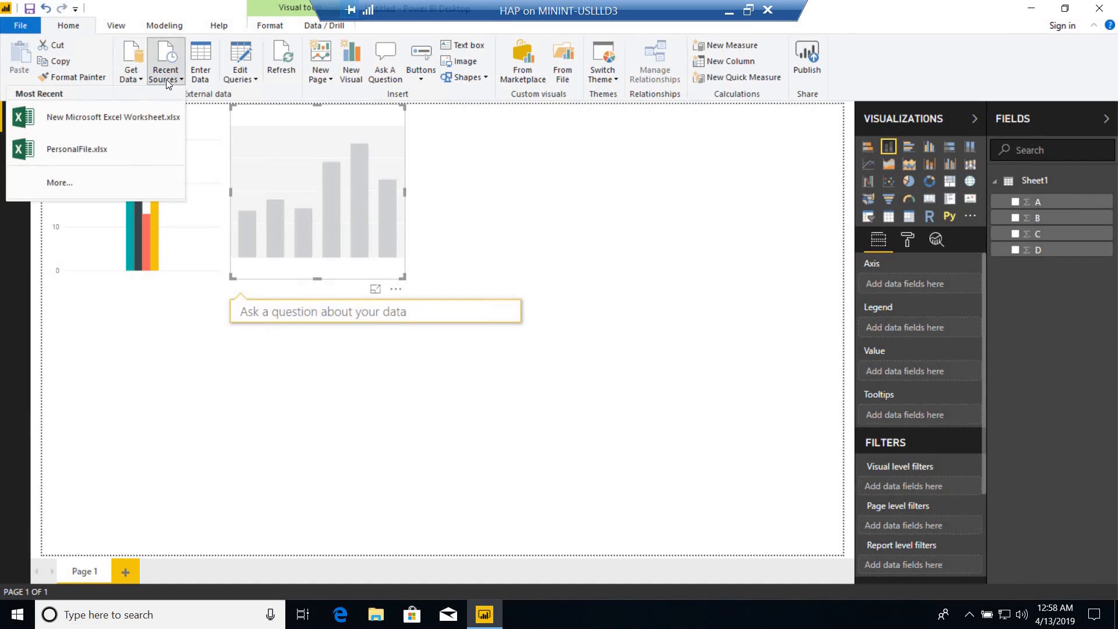
pyautogui.click(141, 79)
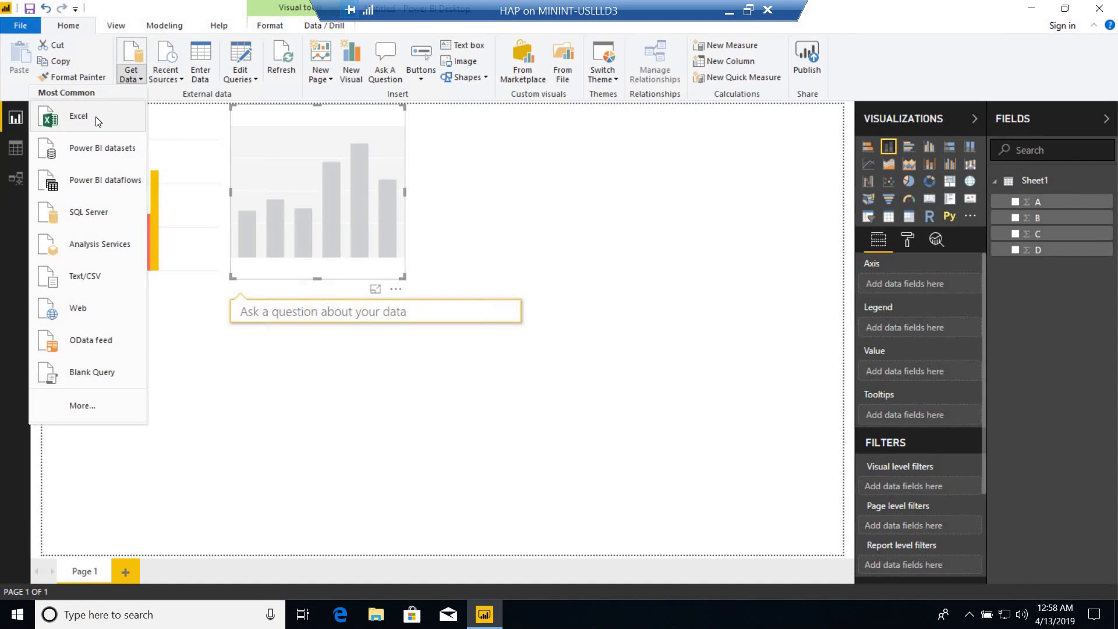
pyautogui.click(95, 116)
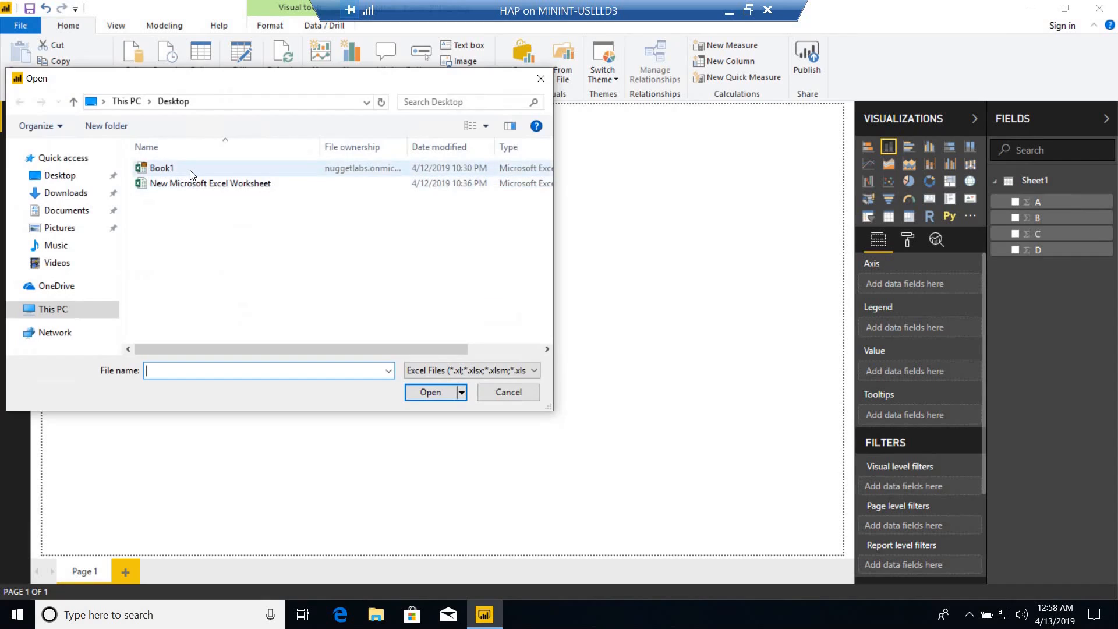
pyautogui.click(190, 170)
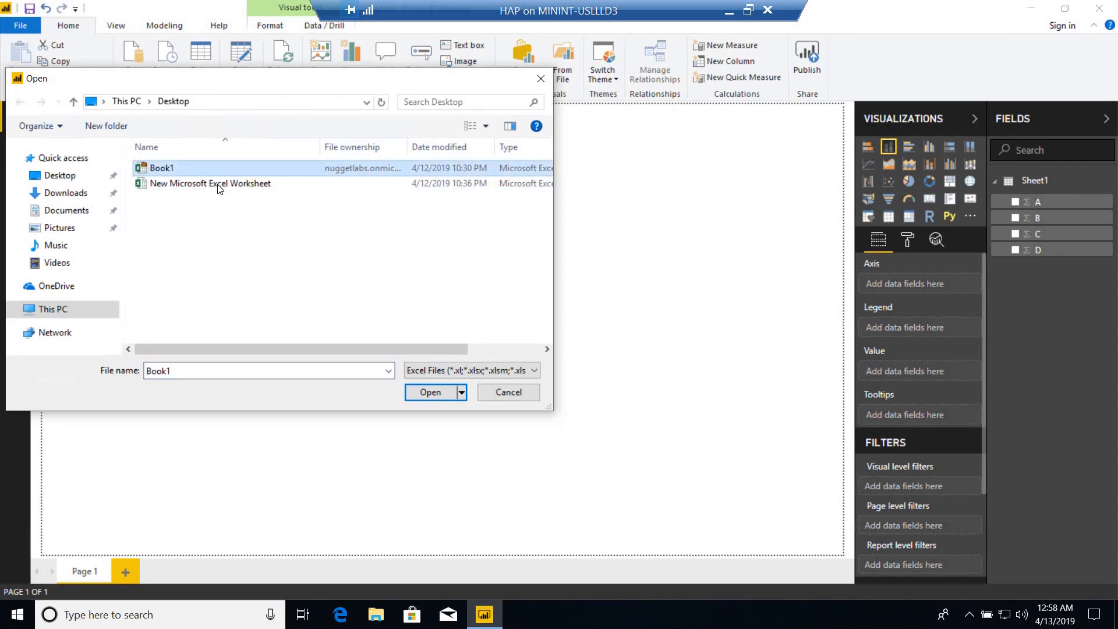
pyautogui.click(410, 396)
pyautogui.click(410, 396)
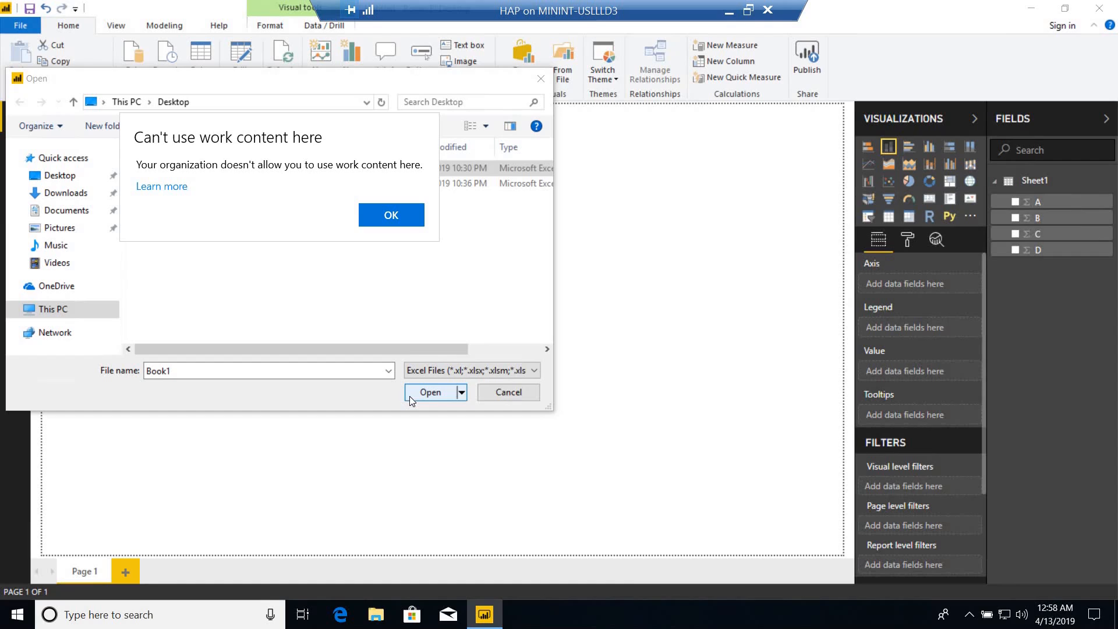
pyautogui.click(402, 214)
pyautogui.click(203, 169)
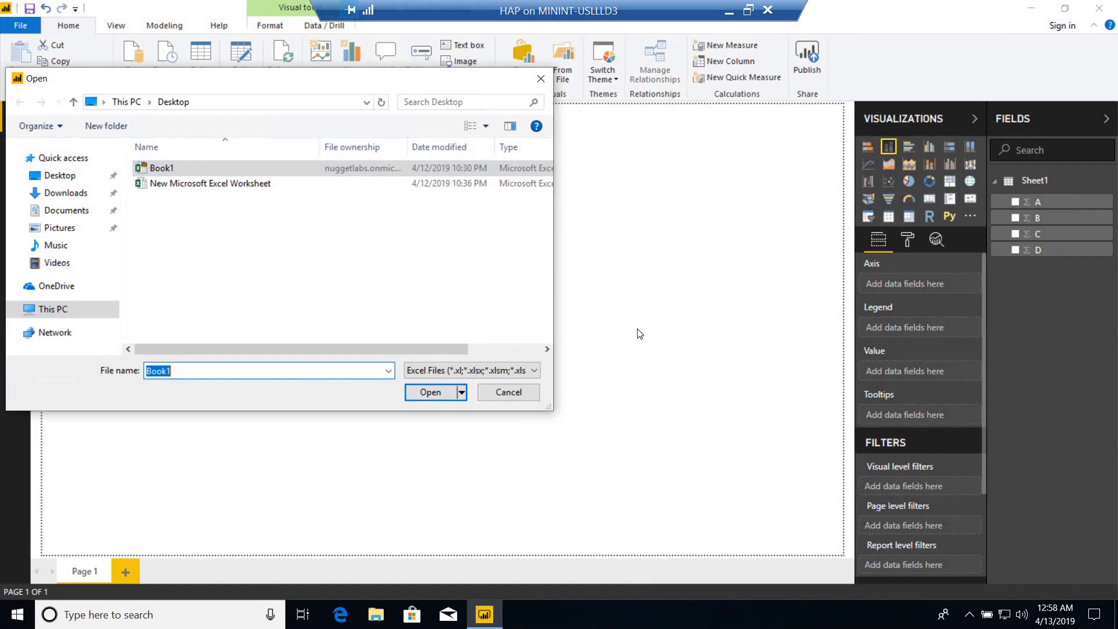
pyautogui.click(512, 395)
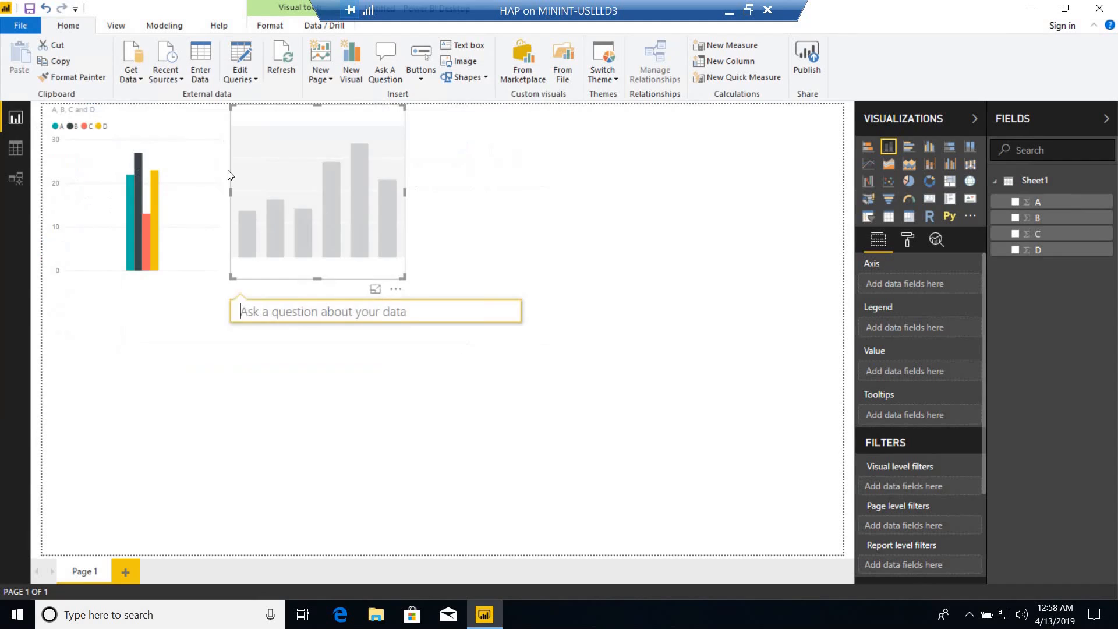
# Try to import the work-owned Work1 text file from the Desktop as a Text/CSV source, and cancel the import.
pyautogui.click(141, 81)
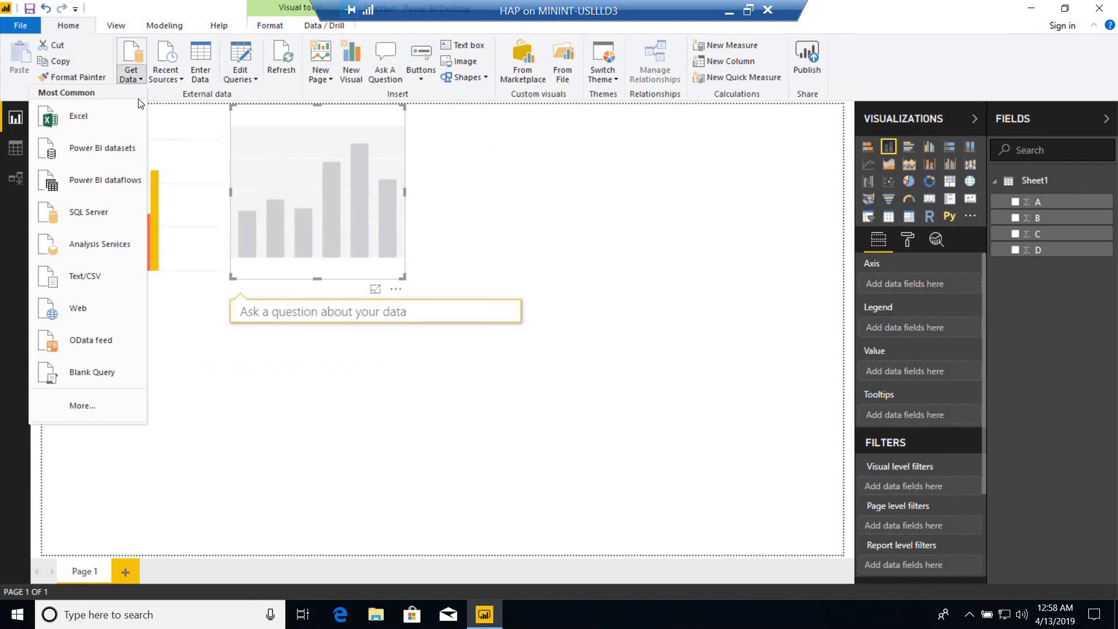
pyautogui.click(93, 280)
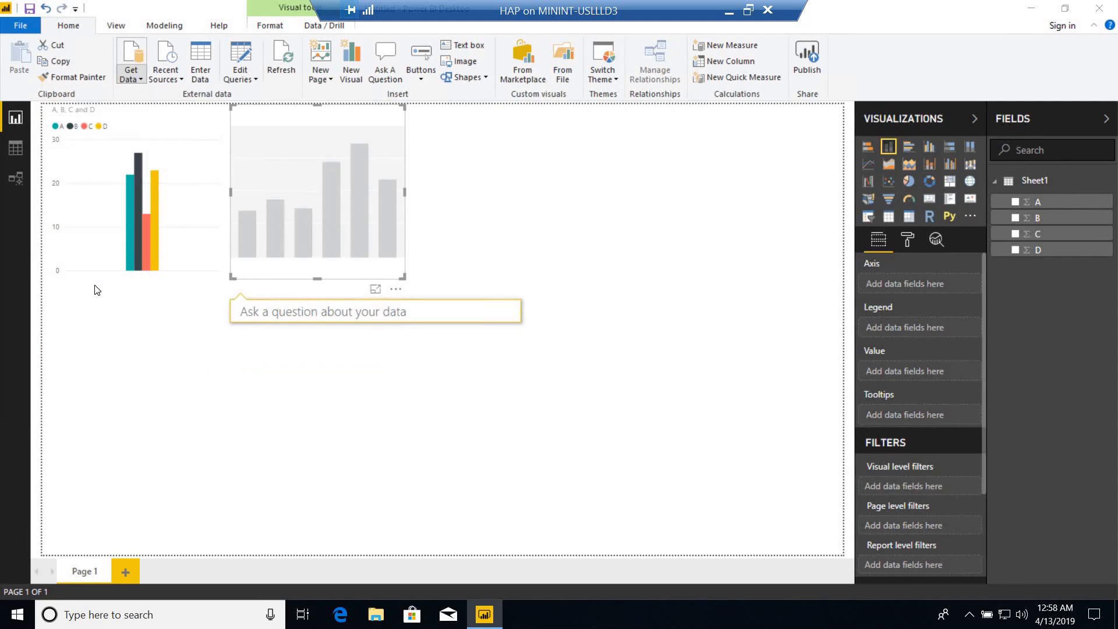
pyautogui.click(162, 169)
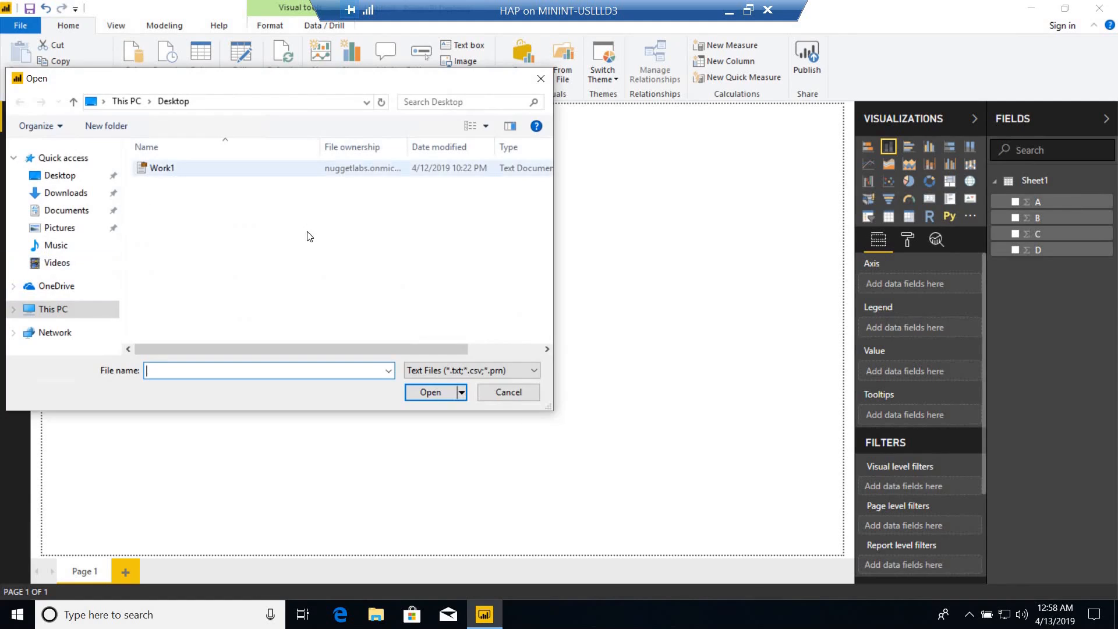
pyautogui.click(425, 392)
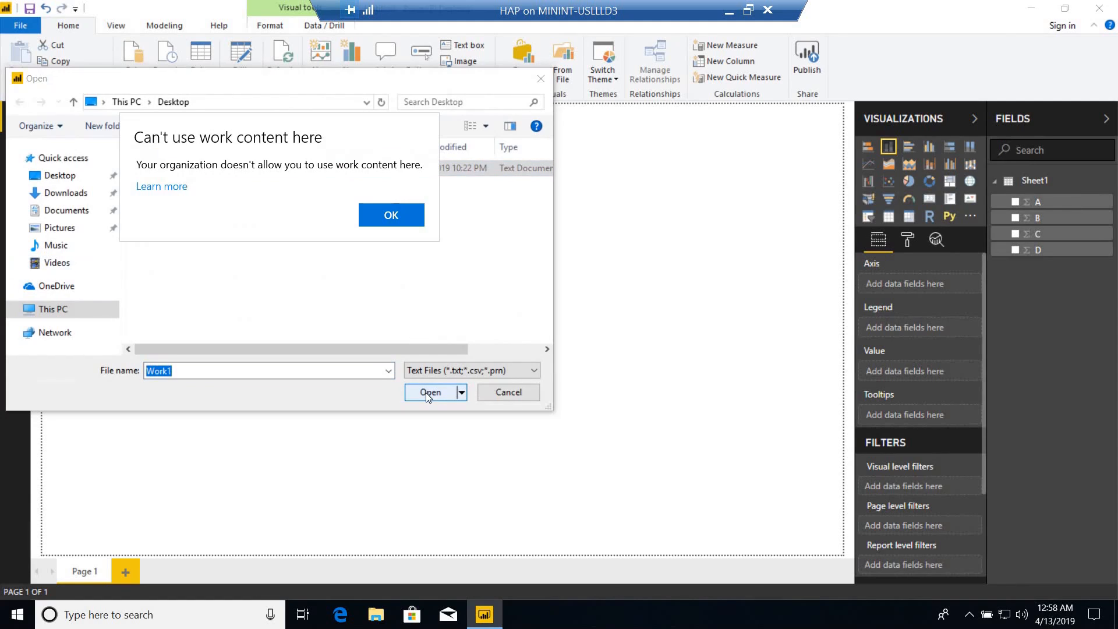
pyautogui.click(405, 216)
pyautogui.click(541, 78)
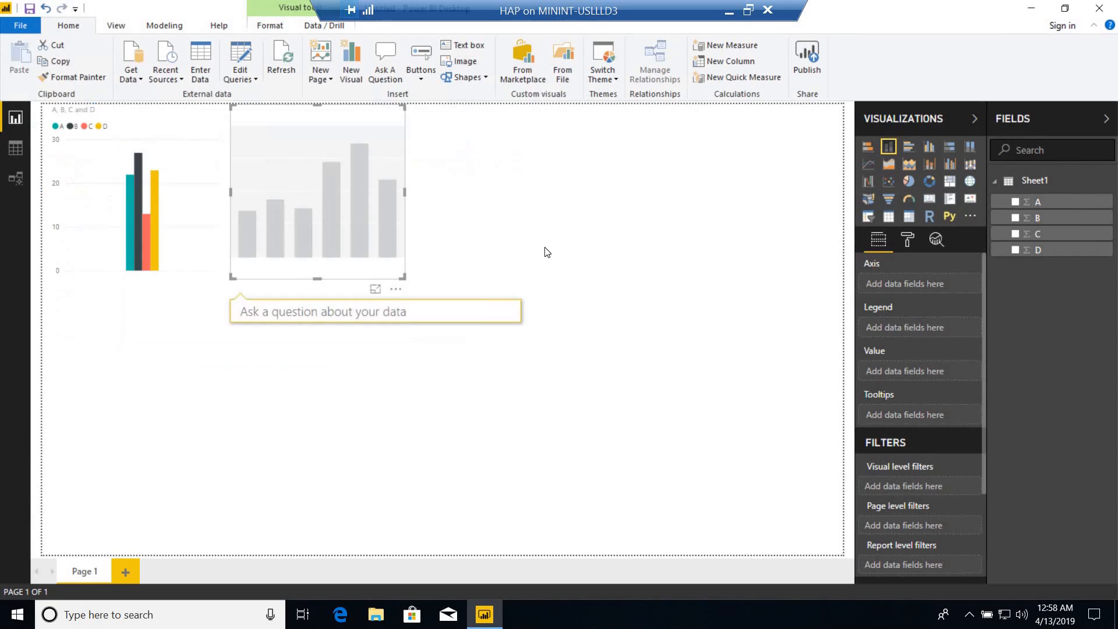
# Show the desktop and create a text document there named Un-managed.
pyautogui.press('super+d')
pyautogui.rightClick(399, 186)
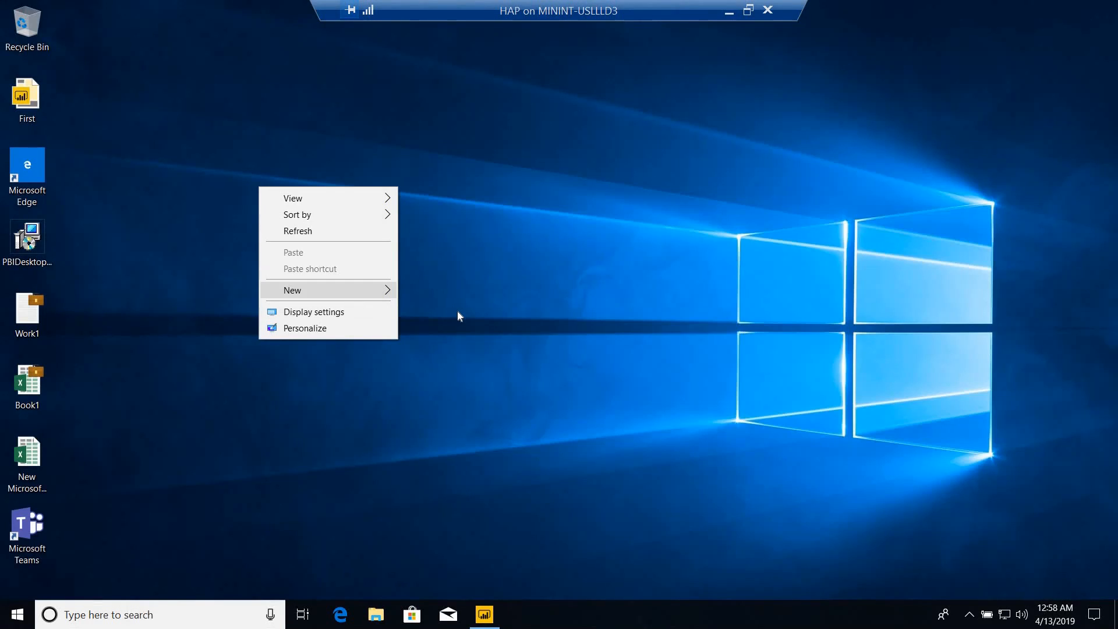
pyautogui.moveTo(392, 290)
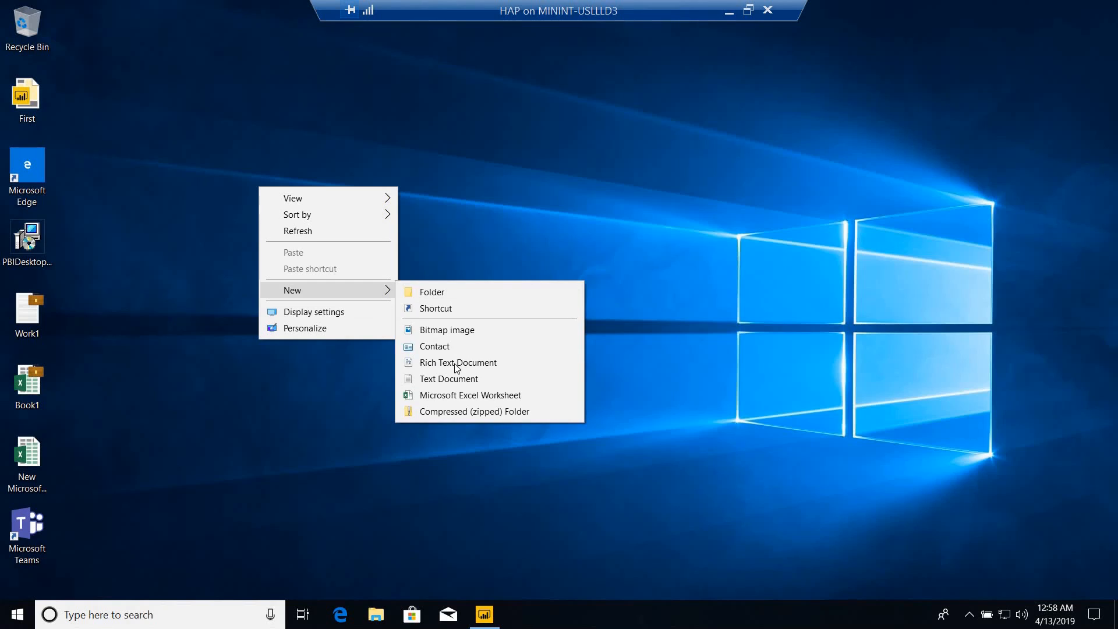
pyautogui.click(450, 380)
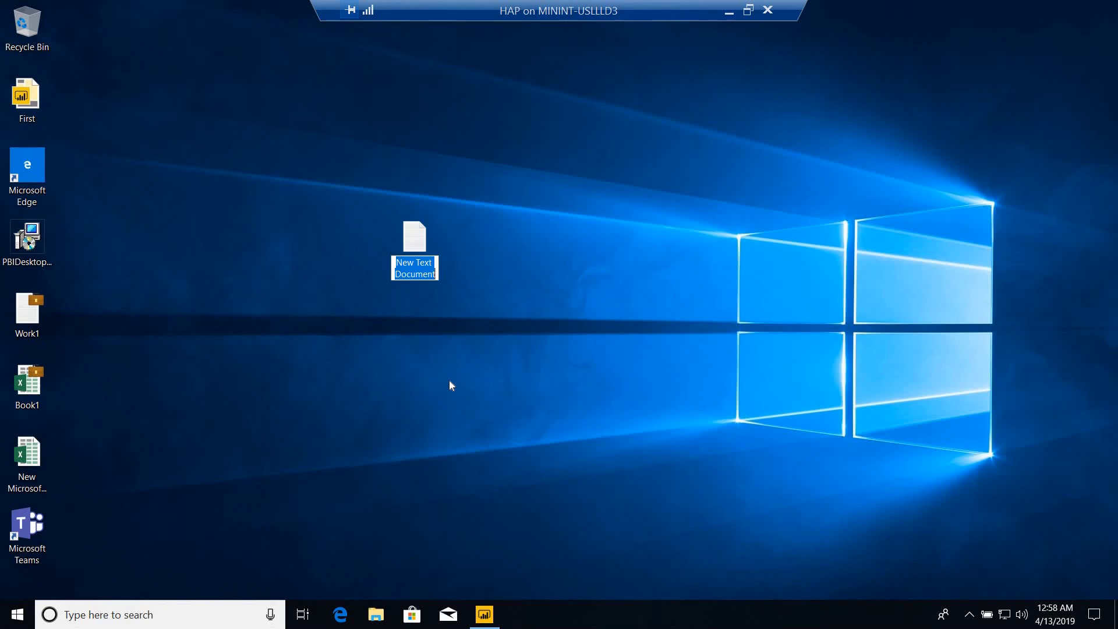
pyautogui.write('Un-managed')
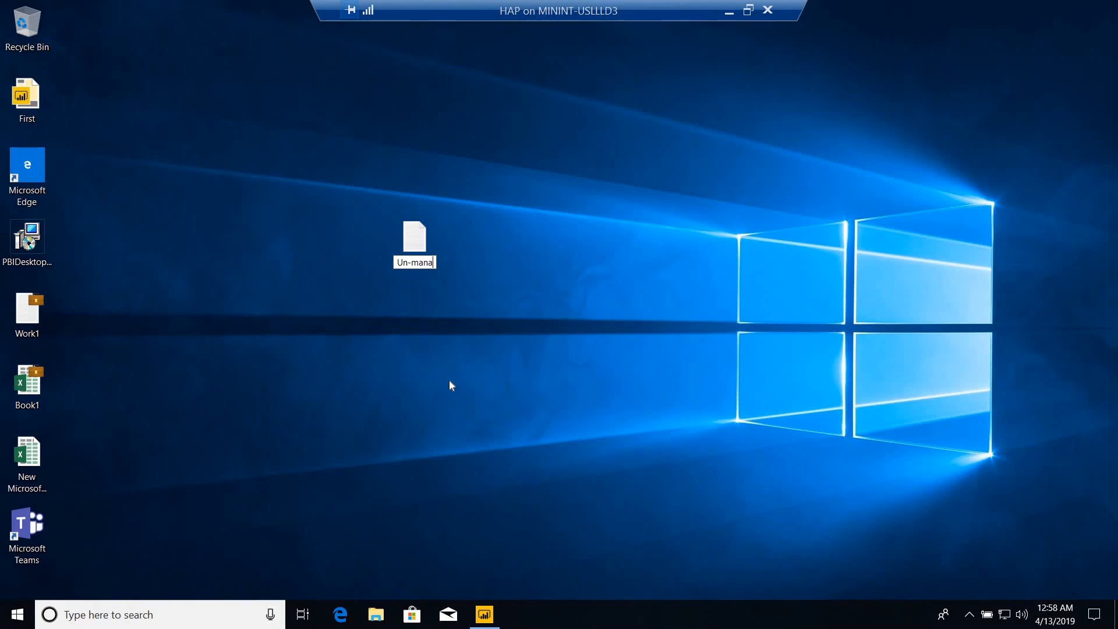
pyautogui.press('Return')
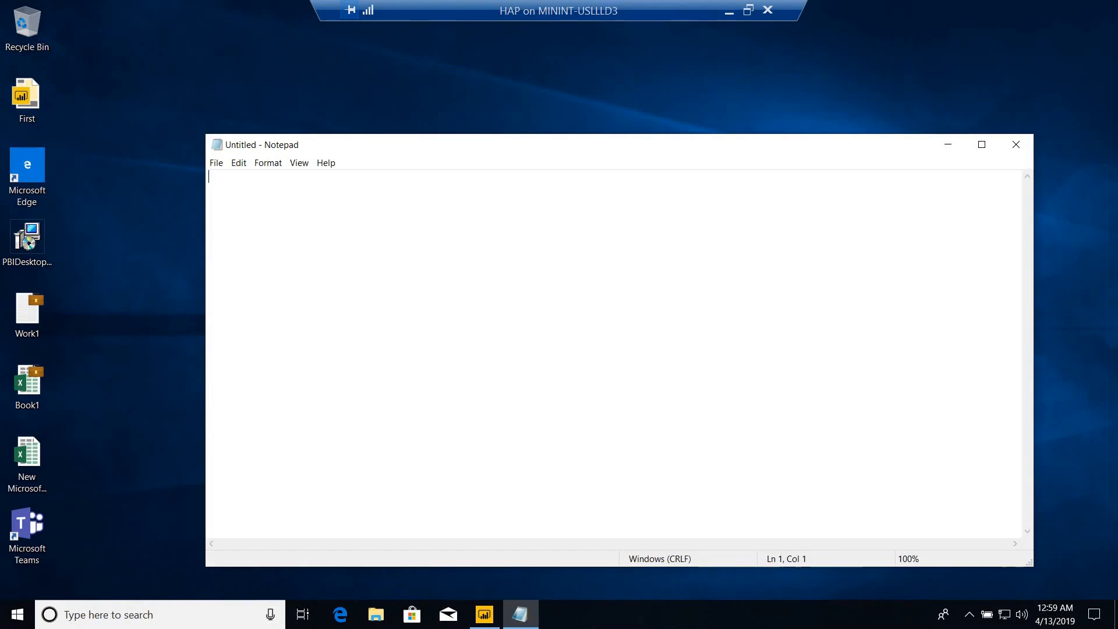
# Enter the text "Test file-" in the Un-managed document, save it and close Notepad.
pyautogui.write('Test file-')
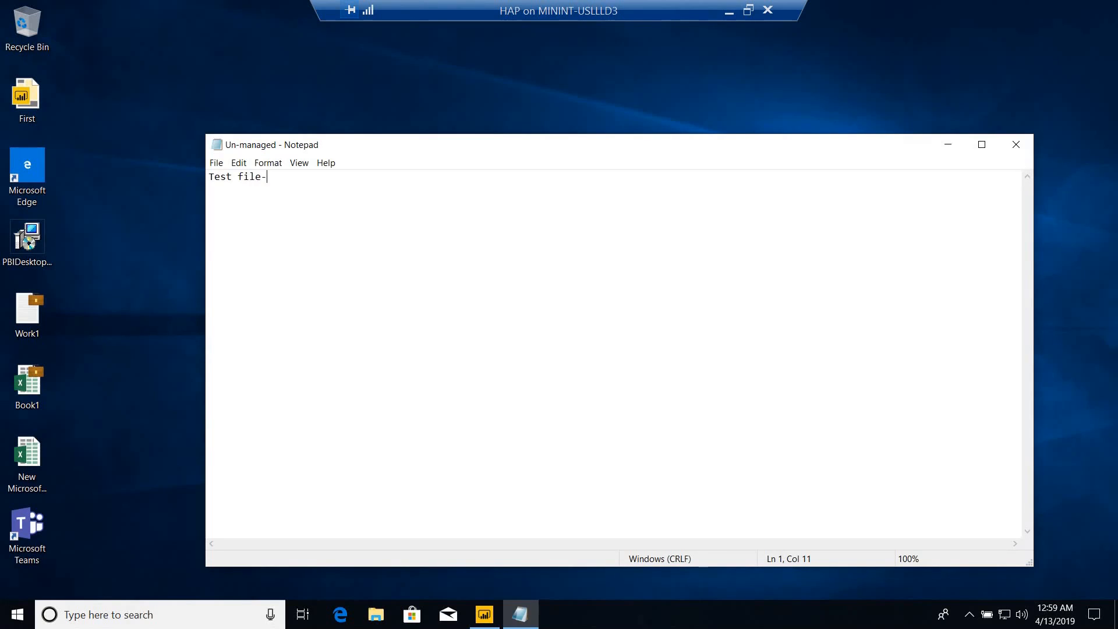
pyautogui.write(' fil')
pyautogui.click(1016, 144)
# Switch to Power BI Desktop and load the Un-managed text file from the Desktop as a Text/CSV source.
pyautogui.click(485, 613)
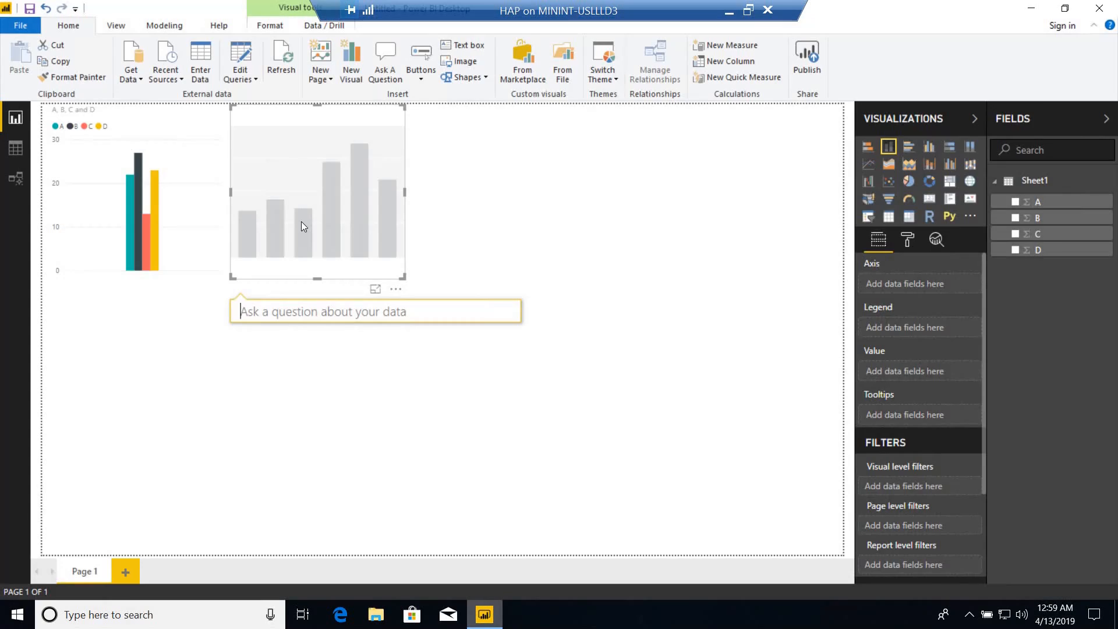
pyautogui.click(141, 83)
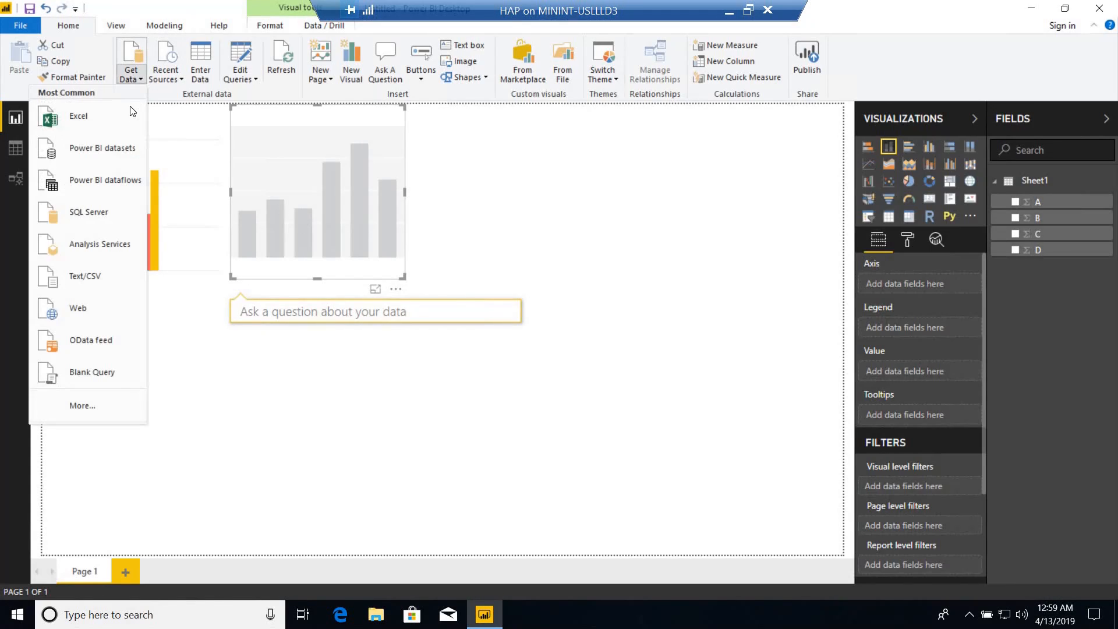
pyautogui.click(77, 278)
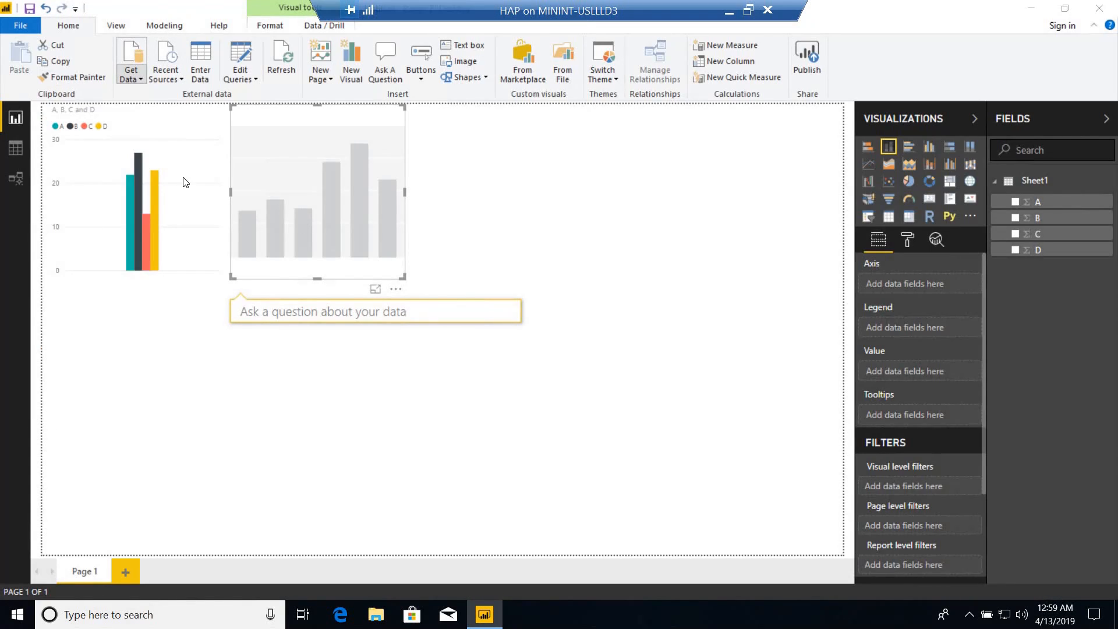
pyautogui.click(175, 168)
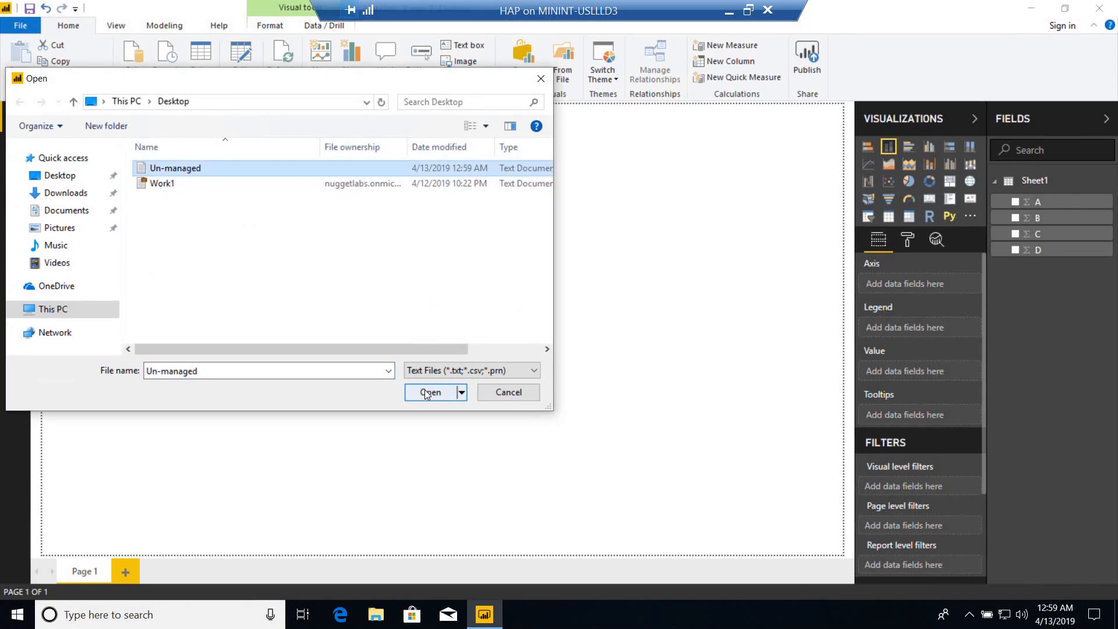
pyautogui.click(424, 389)
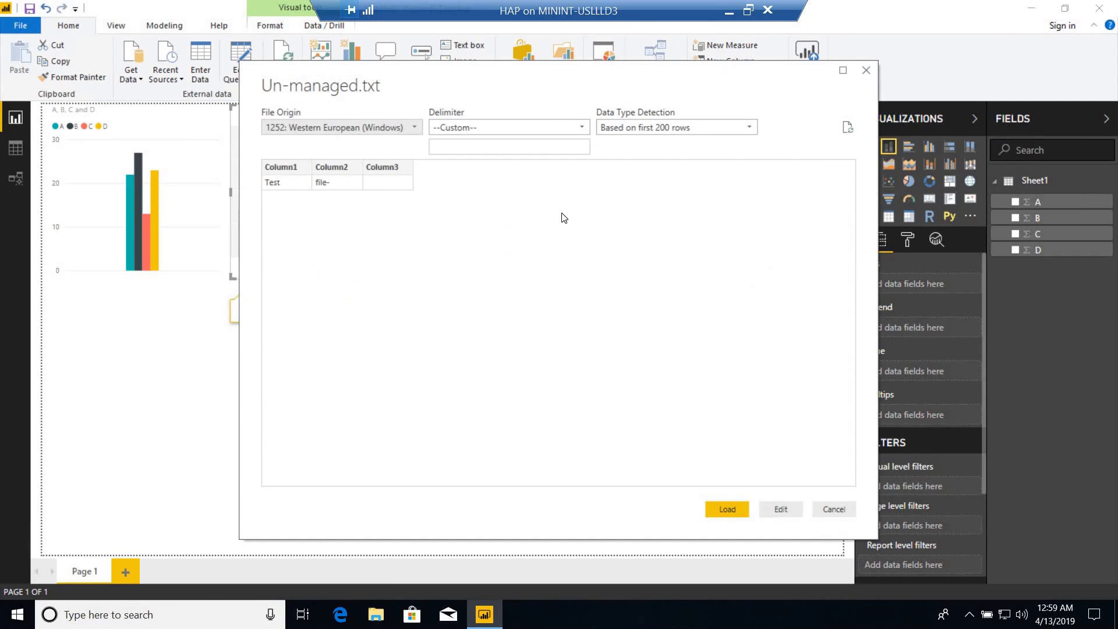
pyautogui.click(728, 510)
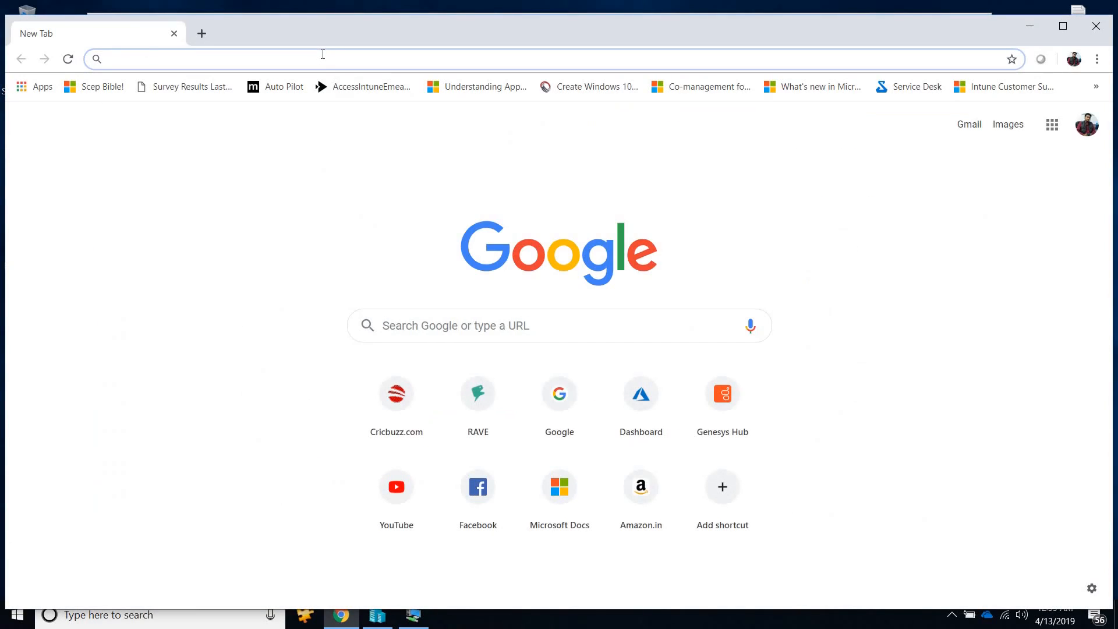
# Sign in to the Azure portal in Chrome, open Microsoft Intune device management with the nuggetlabs account, and close the Azure dashboard.
pyautogui.write('p')
pyautogui.press('Return')
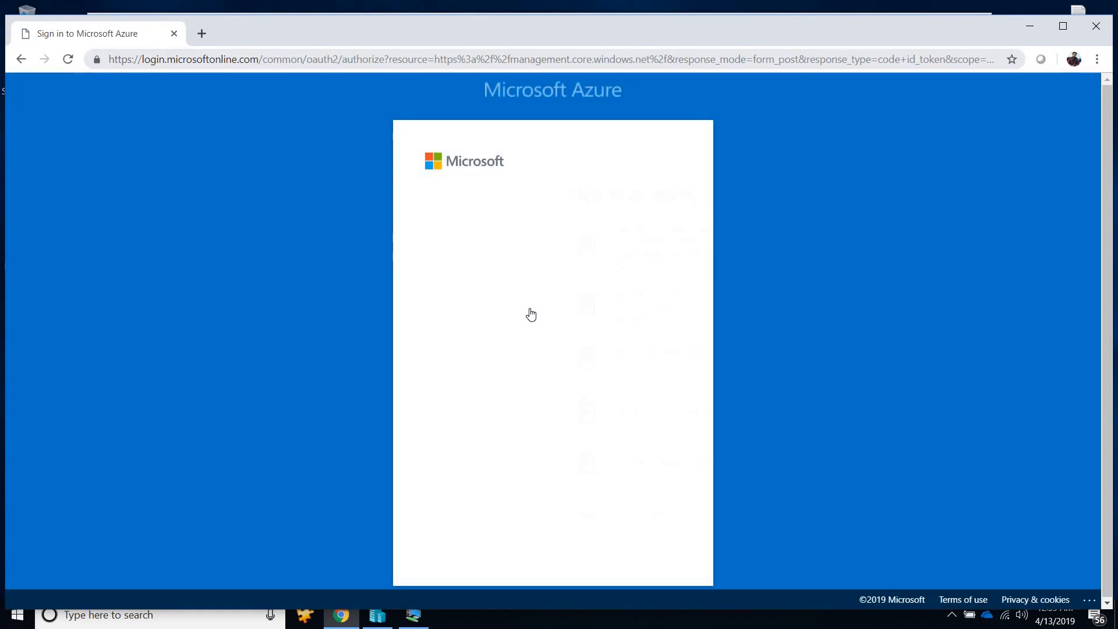
pyautogui.click(524, 301)
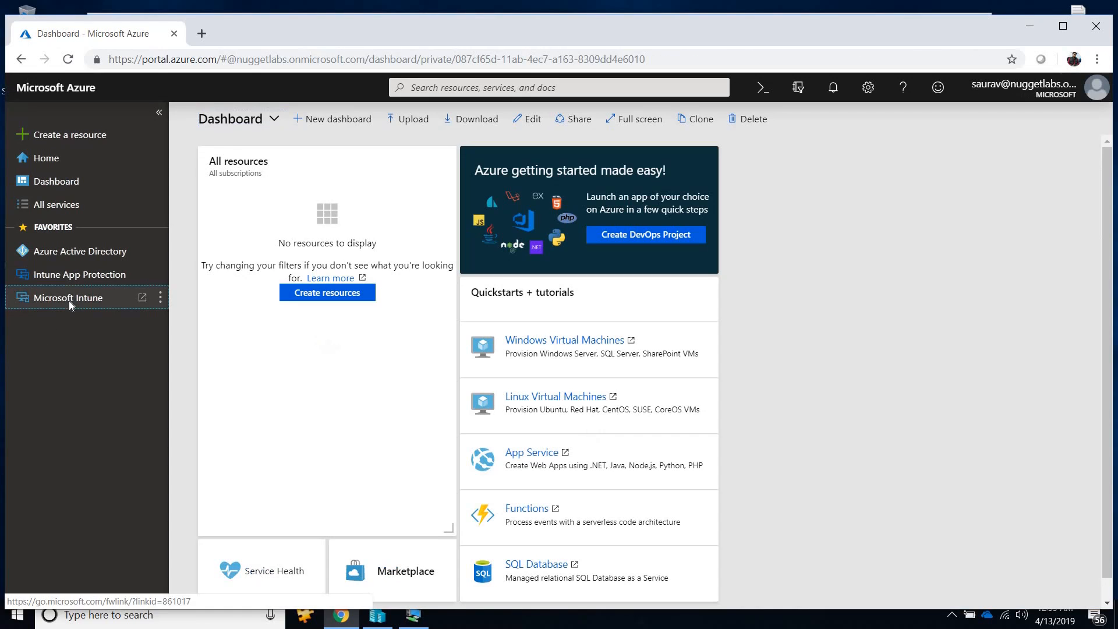
pyautogui.click(69, 300)
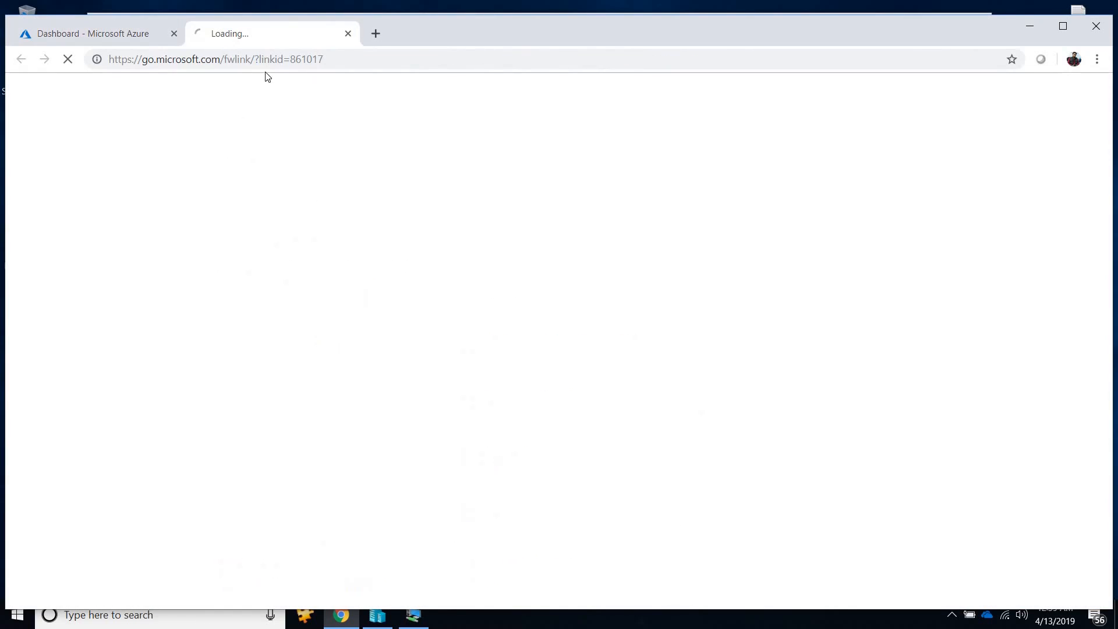
pyautogui.click(173, 33)
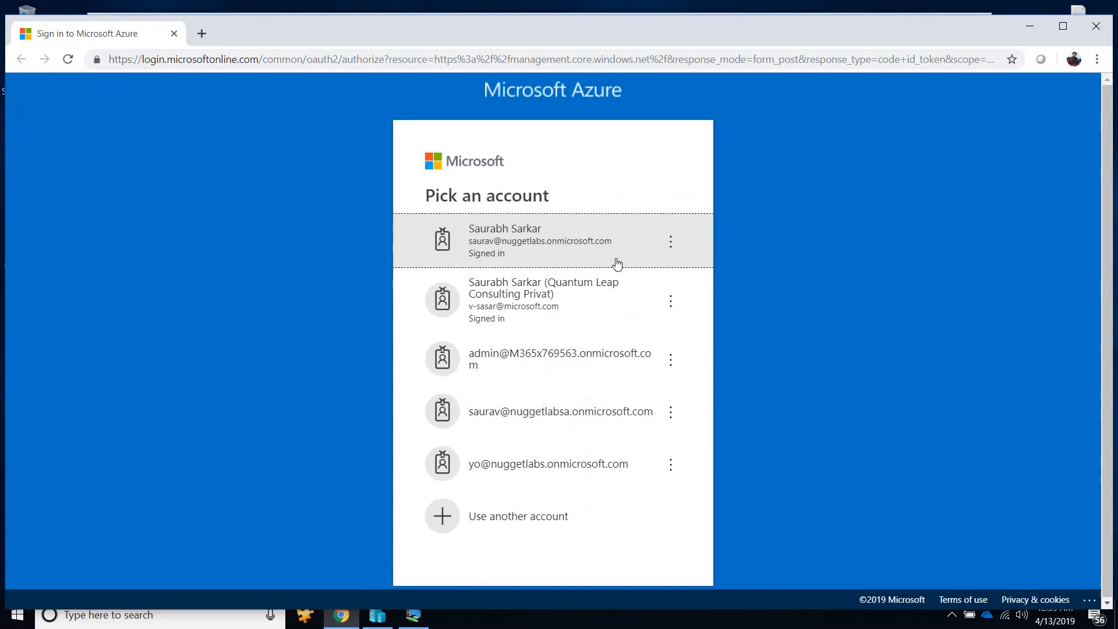
pyautogui.click(597, 256)
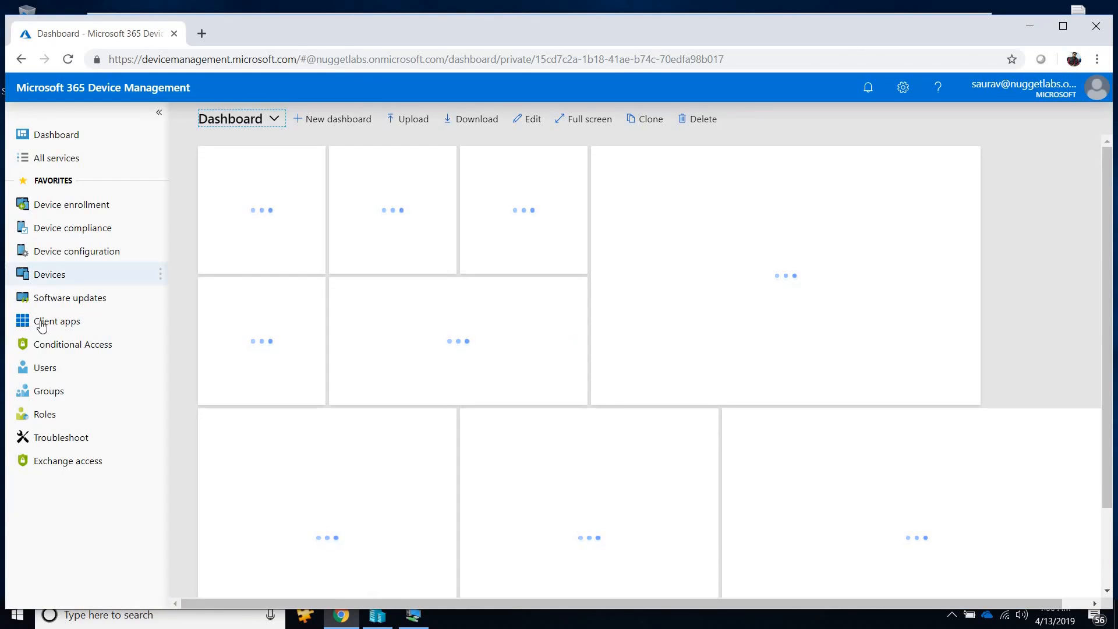
# Open the Demo Test 1 policy from the app protection policies under Client apps.
pyautogui.click(44, 326)
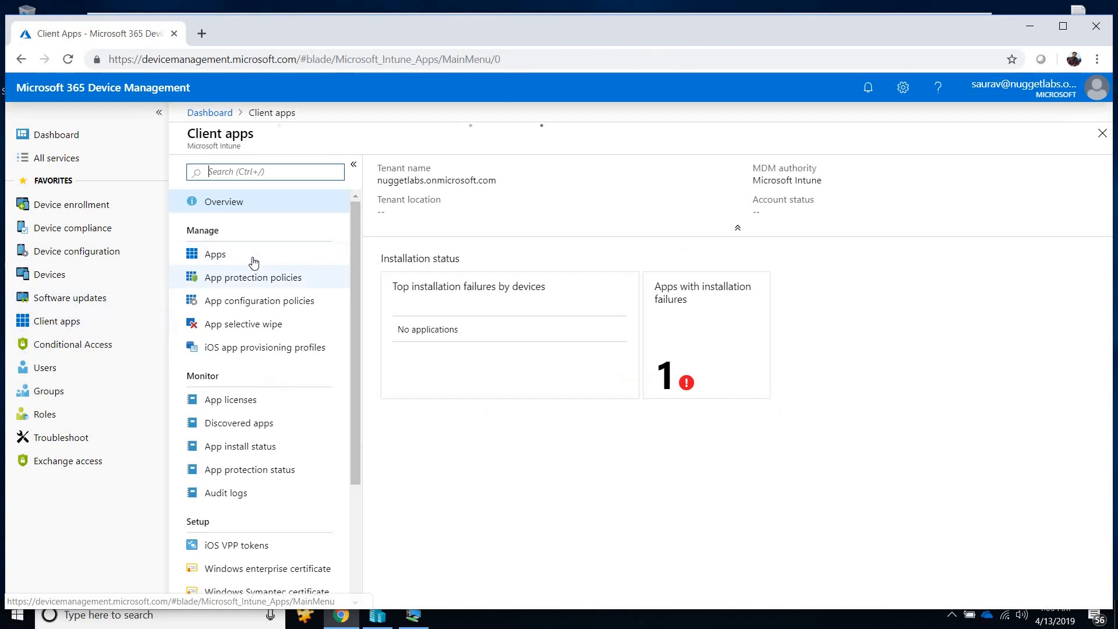
pyautogui.click(239, 278)
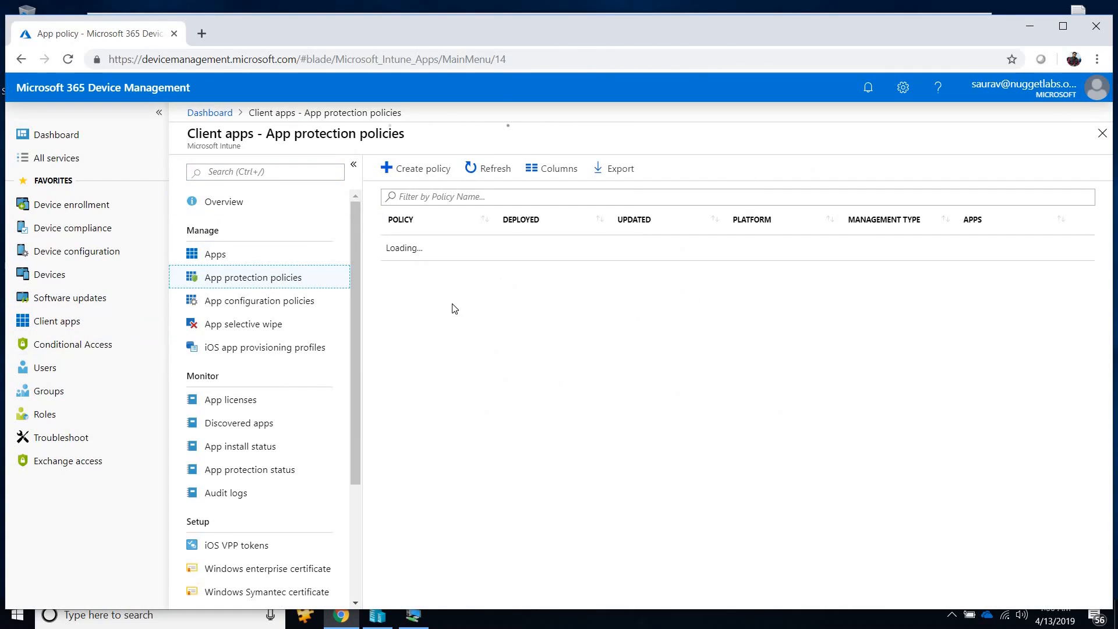
pyautogui.click(429, 255)
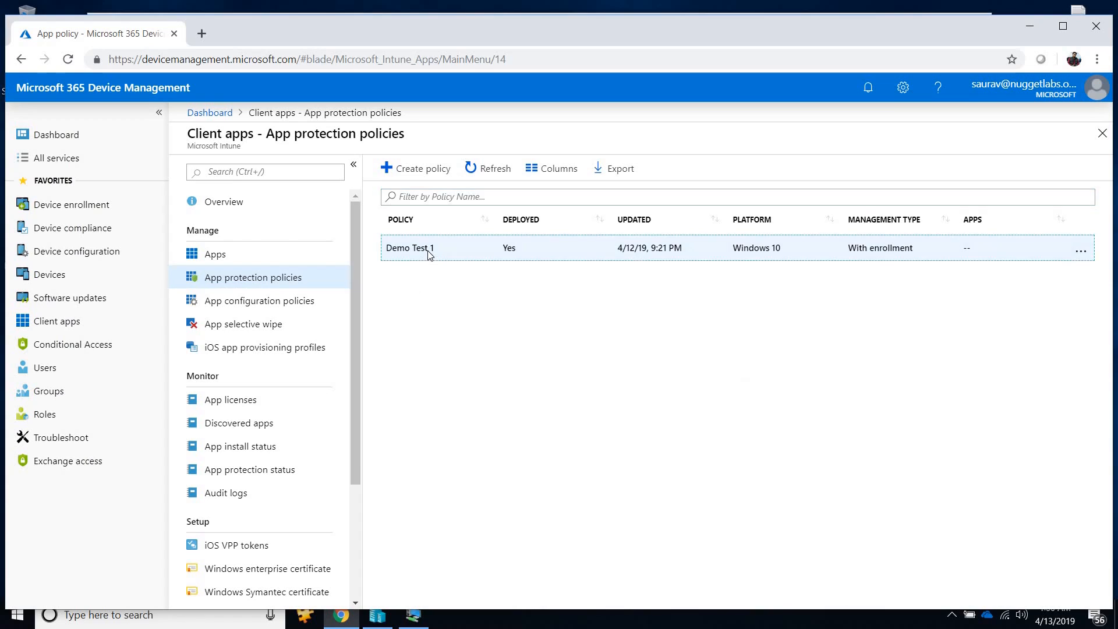
# On the host desktop, move the PowerBI_Applocker text file to an empty area and review its AppLocker rules in Notepad.
pyautogui.click(1018, 30)
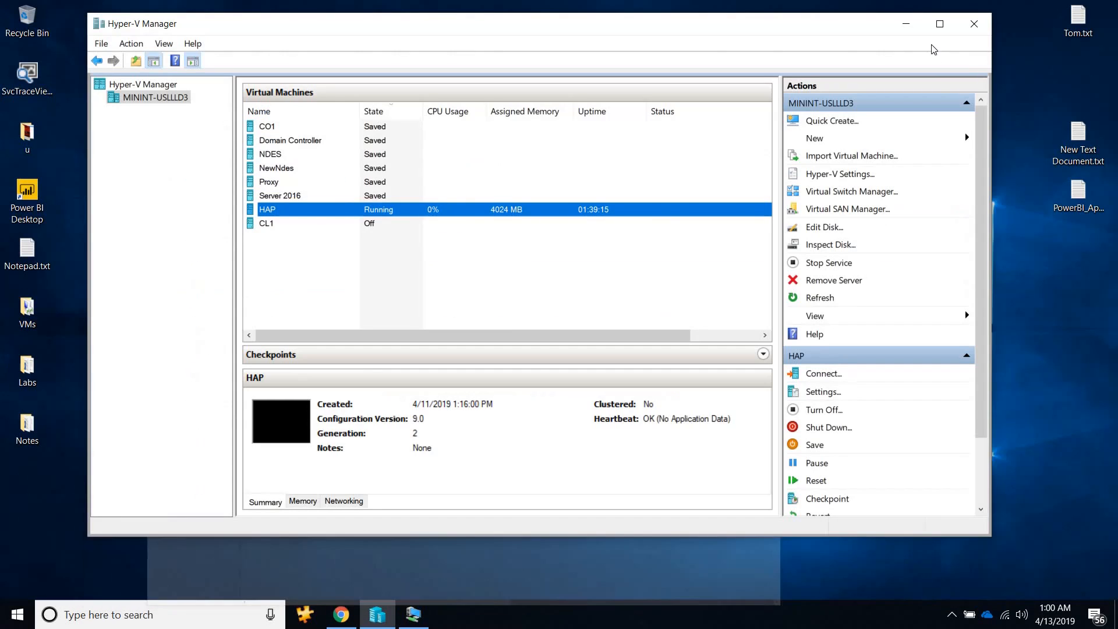
pyautogui.click(908, 23)
pyautogui.moveTo(1060, 206); pyautogui.dragTo(477, 99)
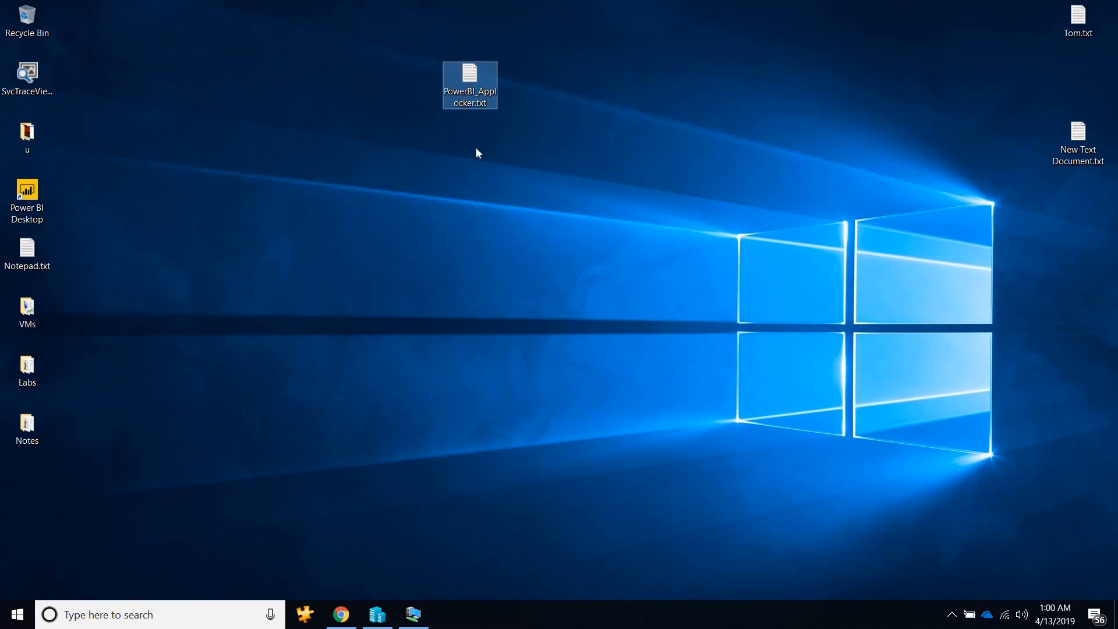
pyautogui.doubleClick(470, 87)
pyautogui.moveTo(820, 78); pyautogui.dragTo(820, 16)
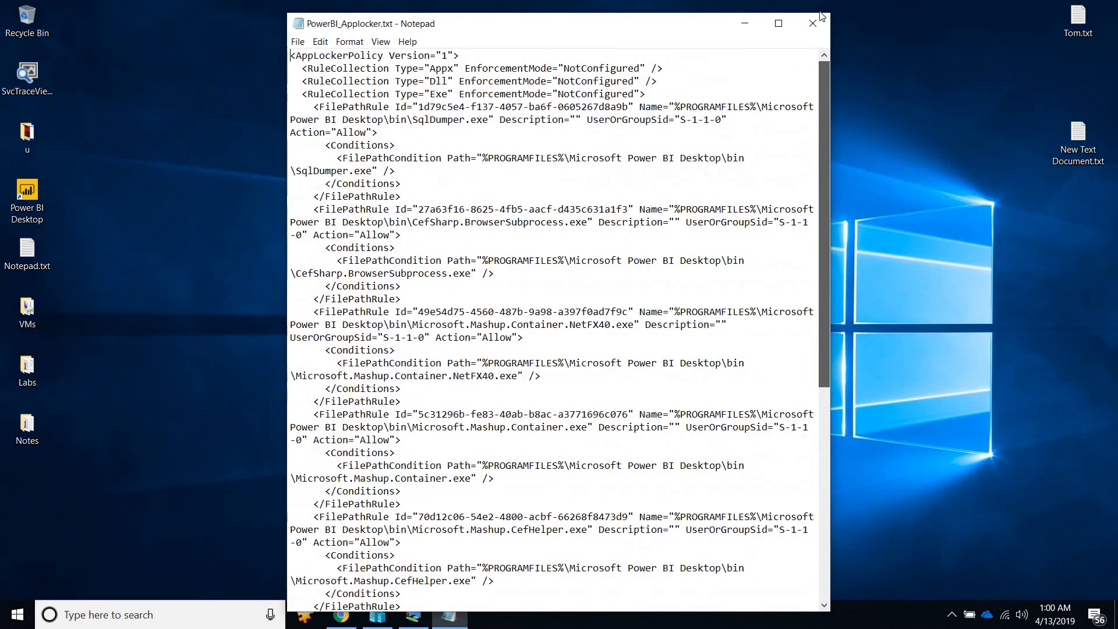
pyautogui.click(813, 18)
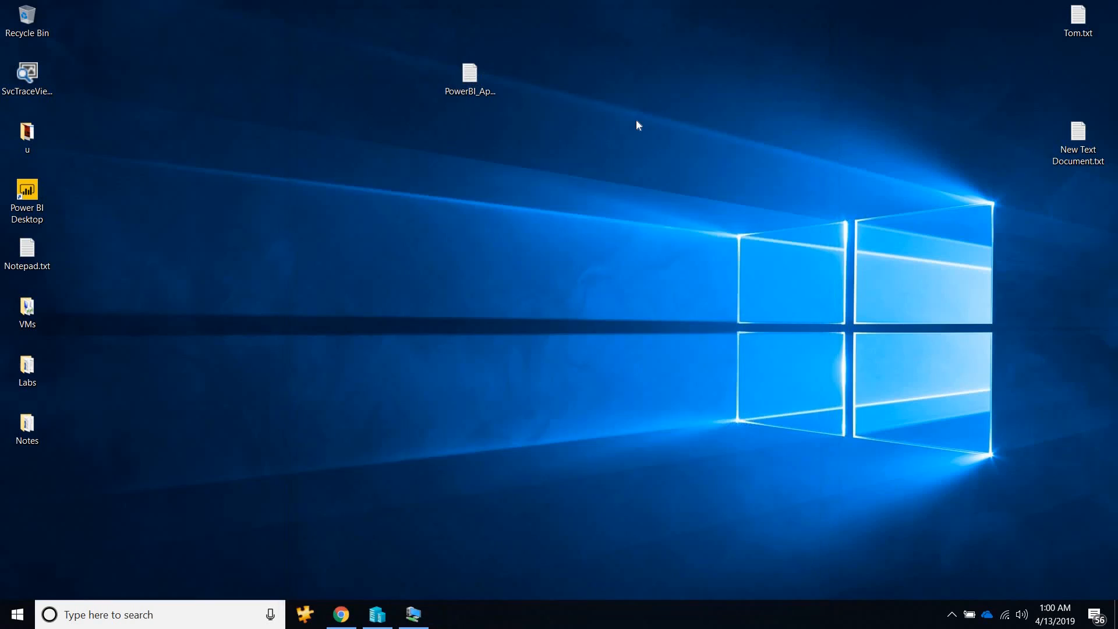
# Rename the AppLocker text file on the desktop to PowerBI_Applocker.xml.
pyautogui.rightClick(485, 82)
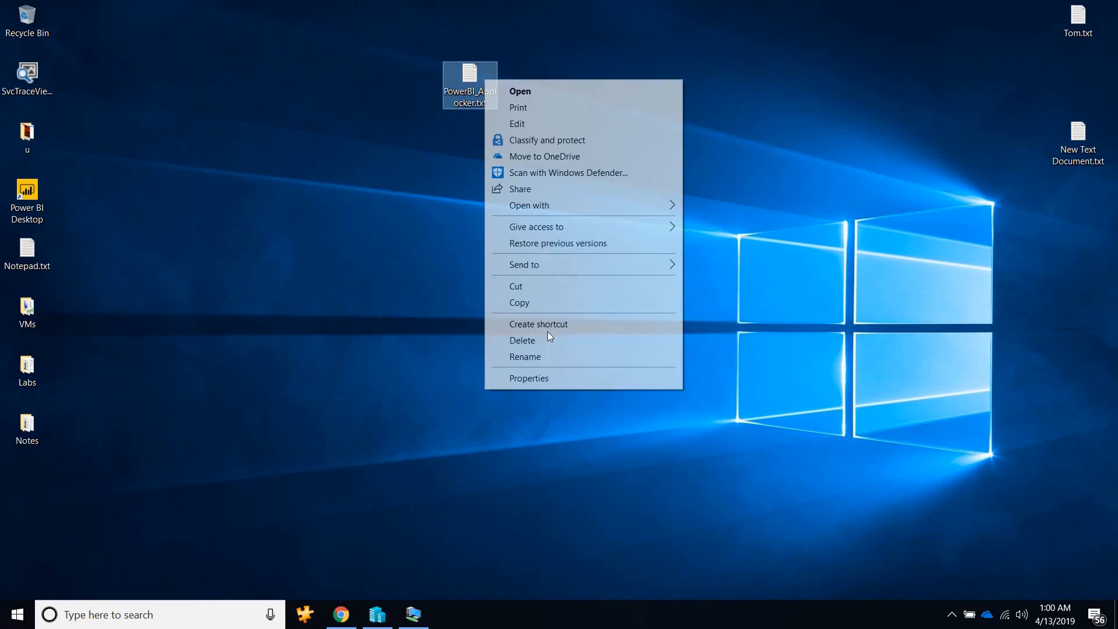
pyautogui.click(547, 357)
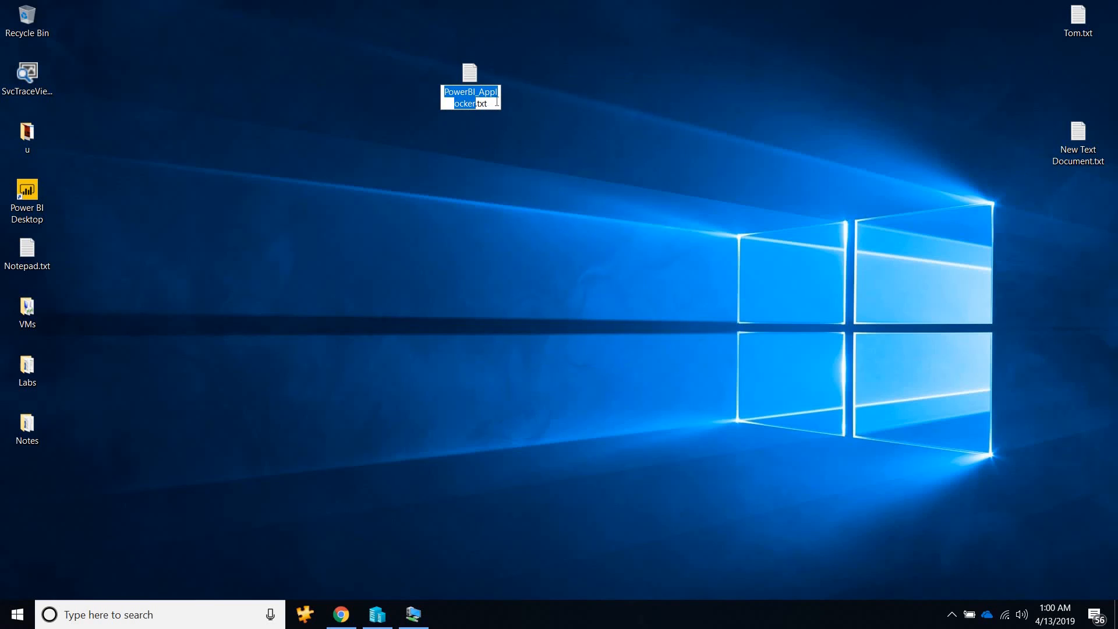
pyautogui.click(497, 102)
pyautogui.press('BackSpace')
pyautogui.press('BackSpace')
pyautogui.press('BackSpace')
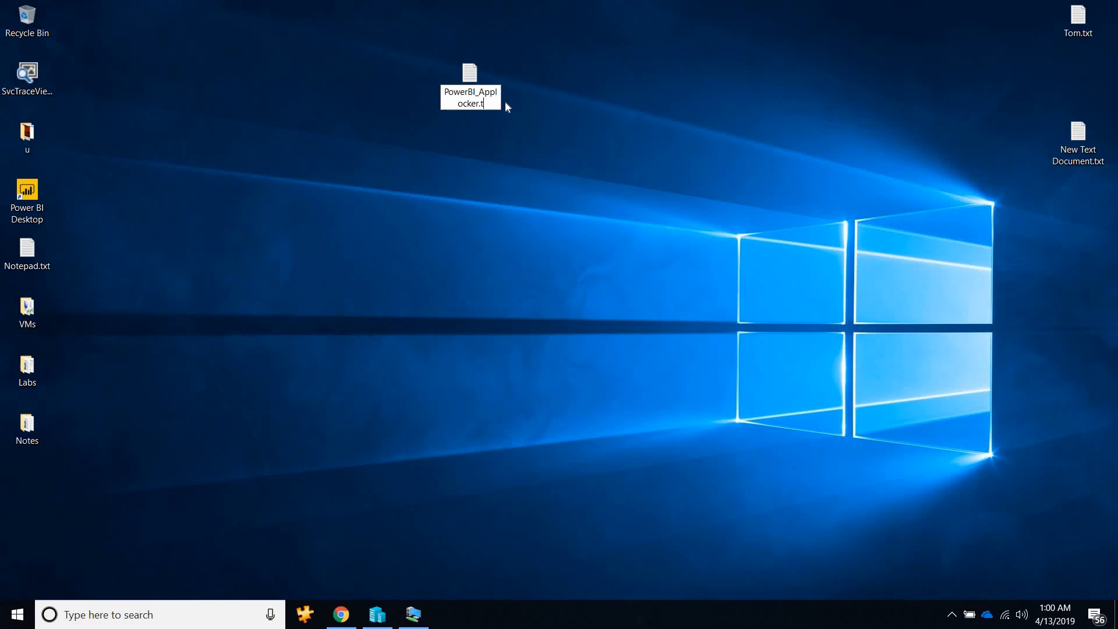
pyautogui.write('xml')
pyautogui.press('Return')
pyautogui.click(634, 320)
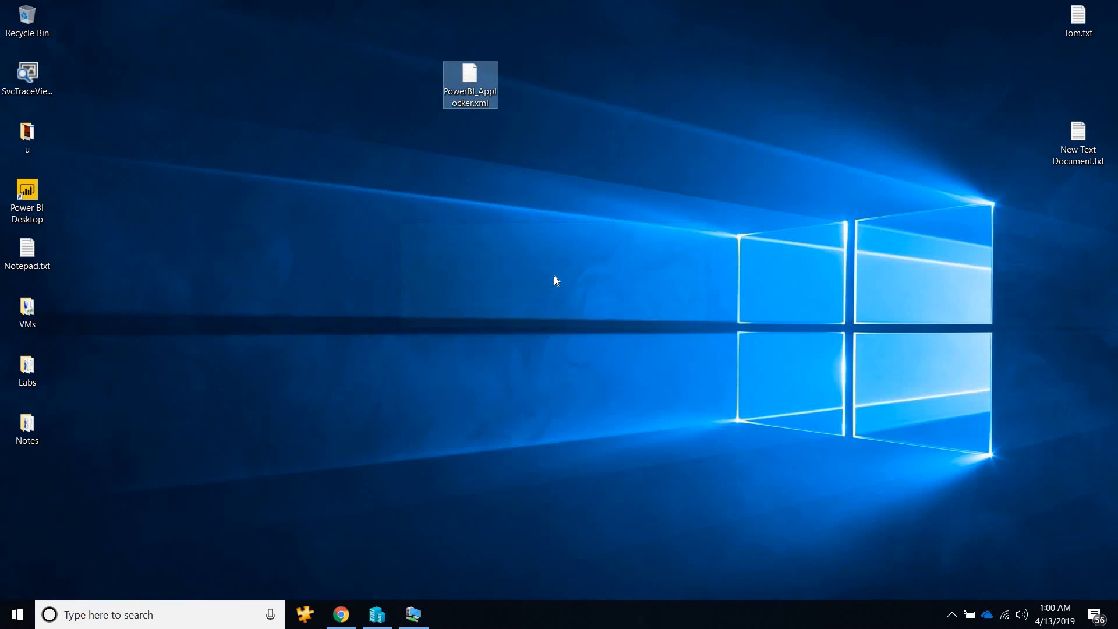
# Return to the Demo Test 1 policy in Chrome and examine its protected apps and the app types available for adding.
pyautogui.click(343, 616)
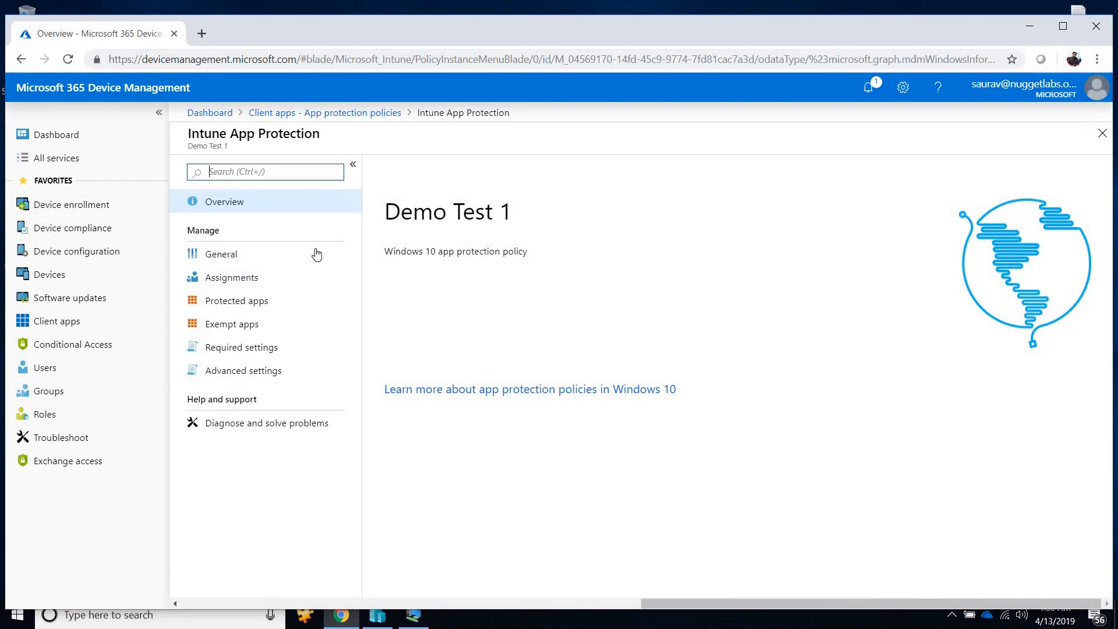
pyautogui.click(239, 302)
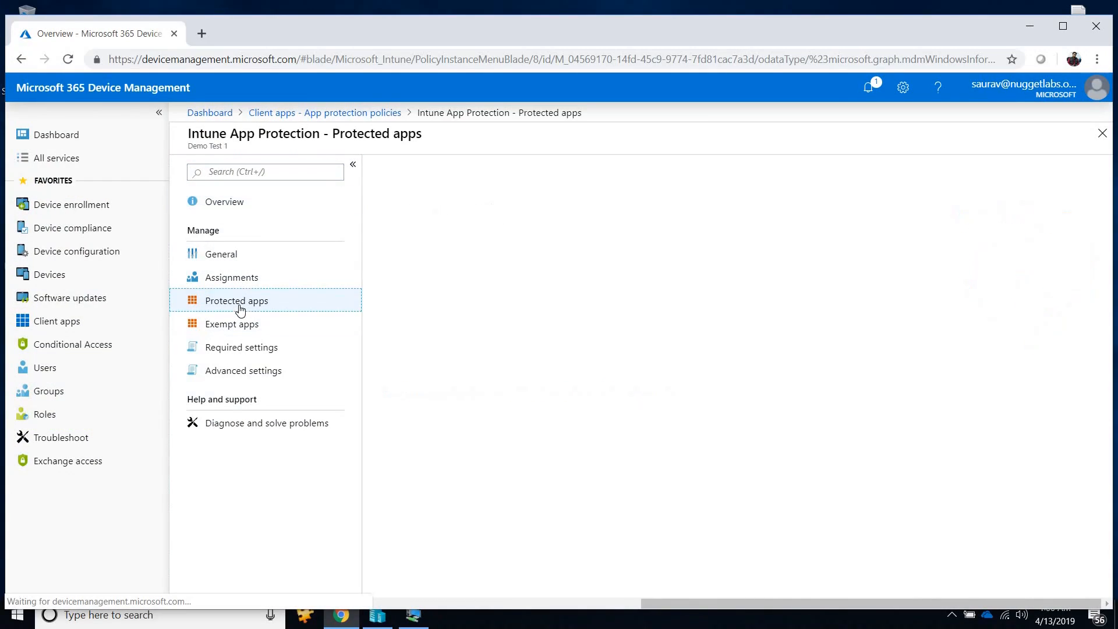
pyautogui.click(420, 200)
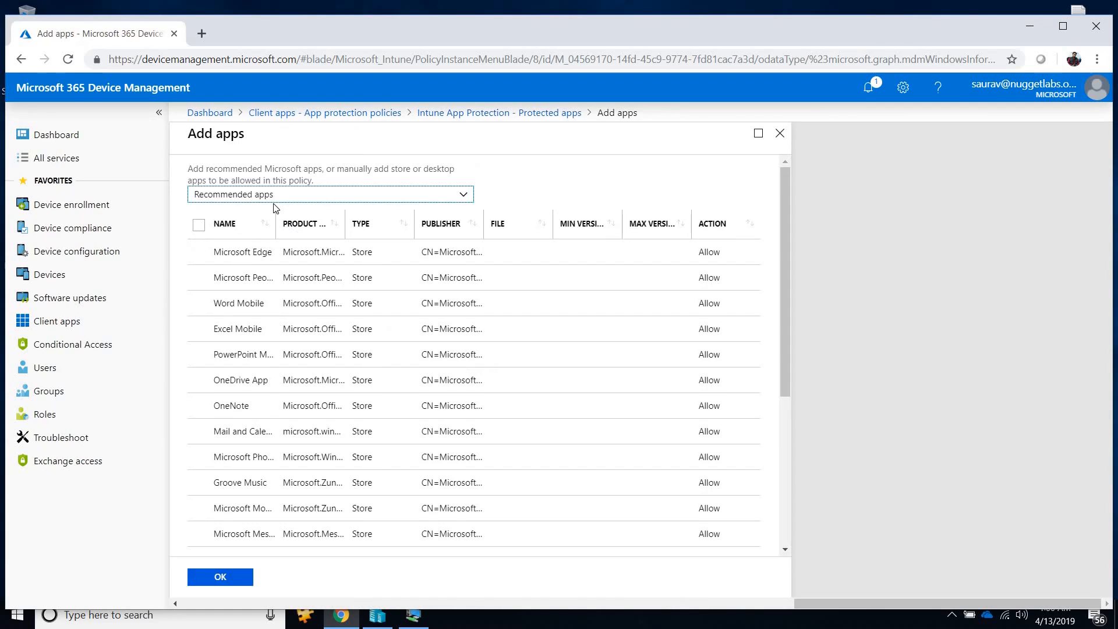
pyautogui.click(285, 197)
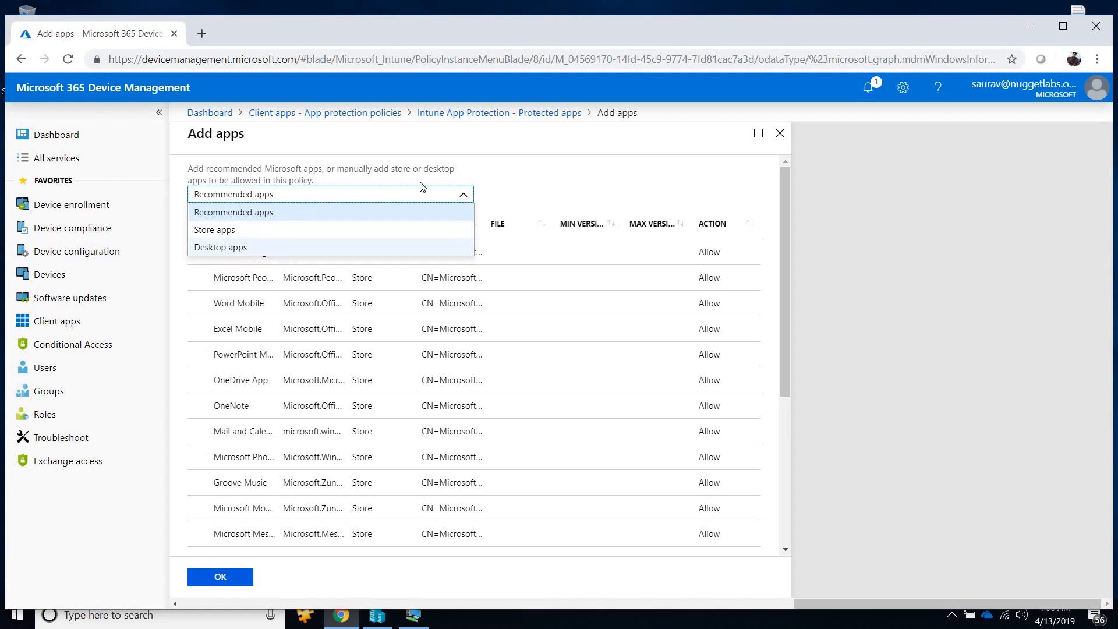
pyautogui.click(779, 133)
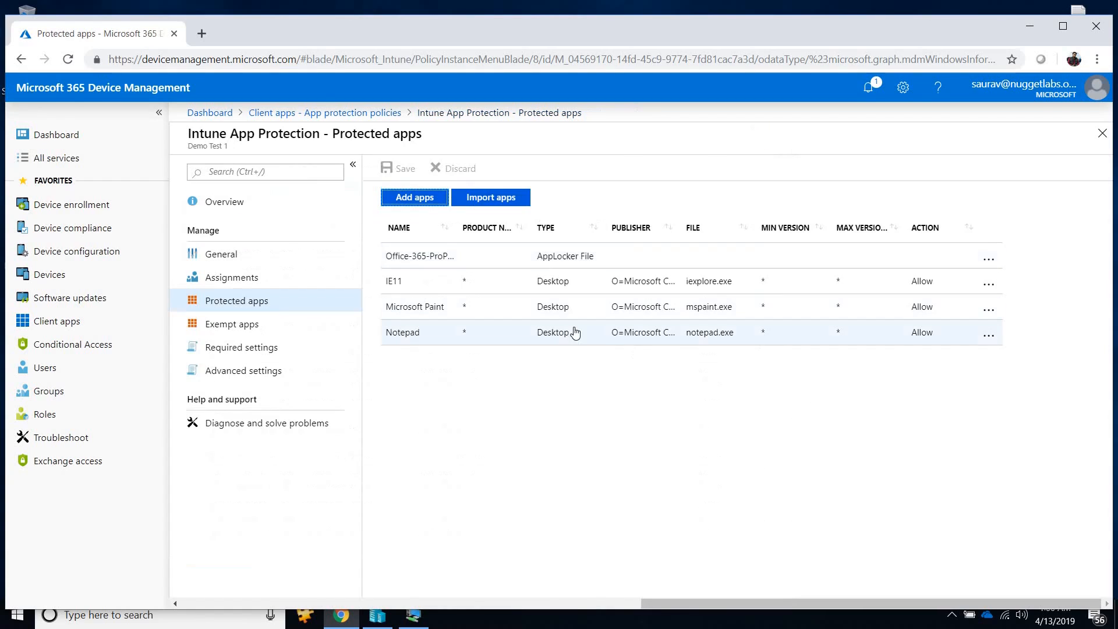
# Import PowerBI_Applocker.xml into the policy's protected apps, save the policy, and show the desktop.
pyautogui.click(492, 197)
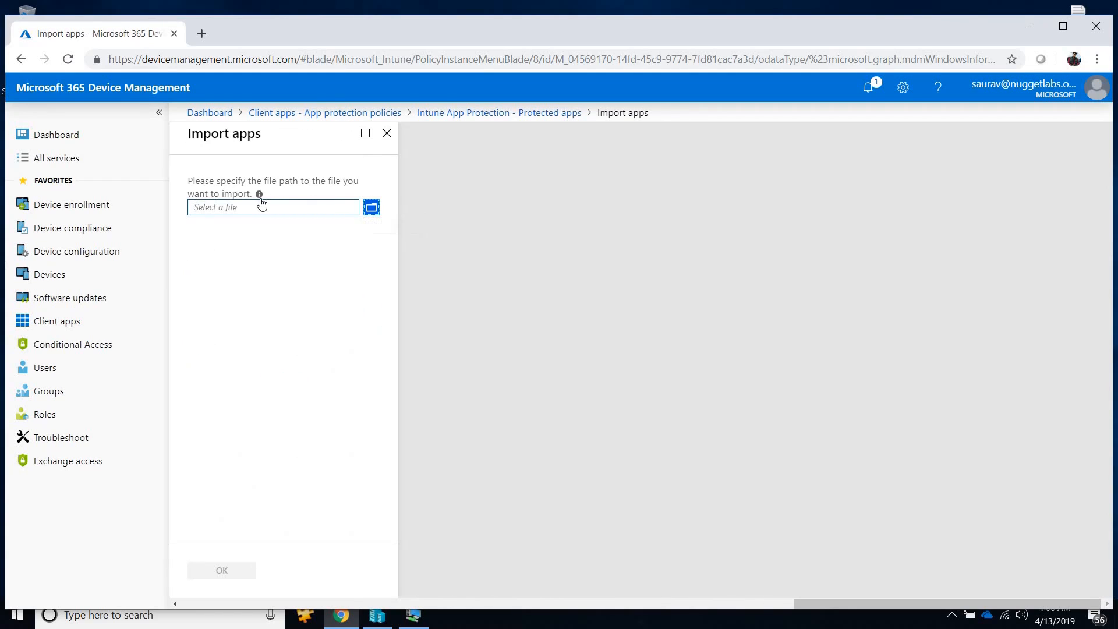
pyautogui.moveTo(260, 195)
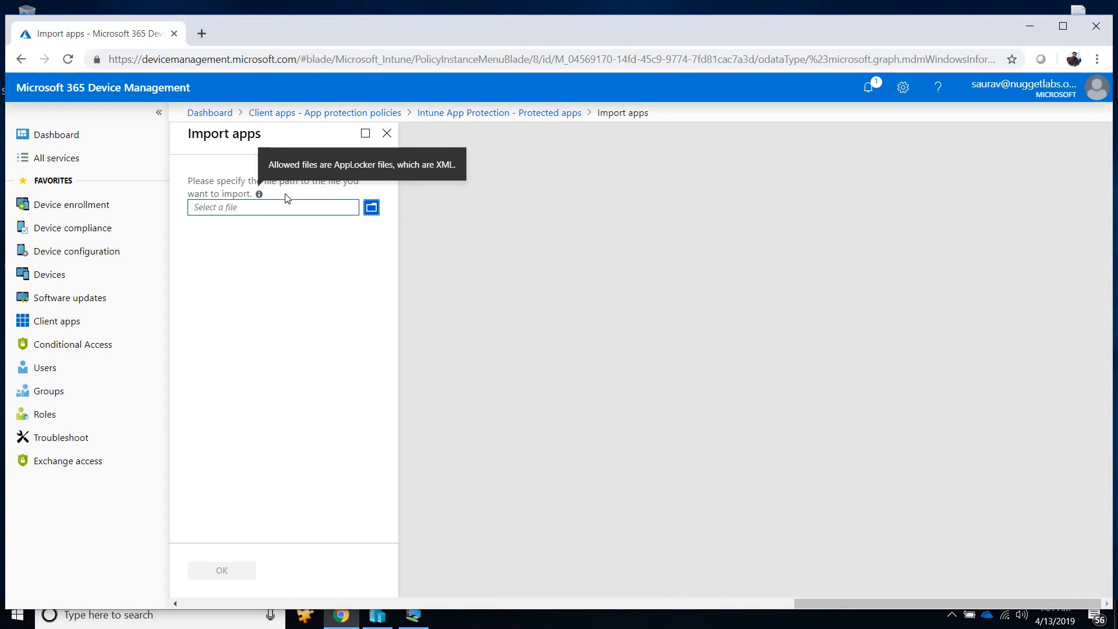
pyautogui.click(372, 208)
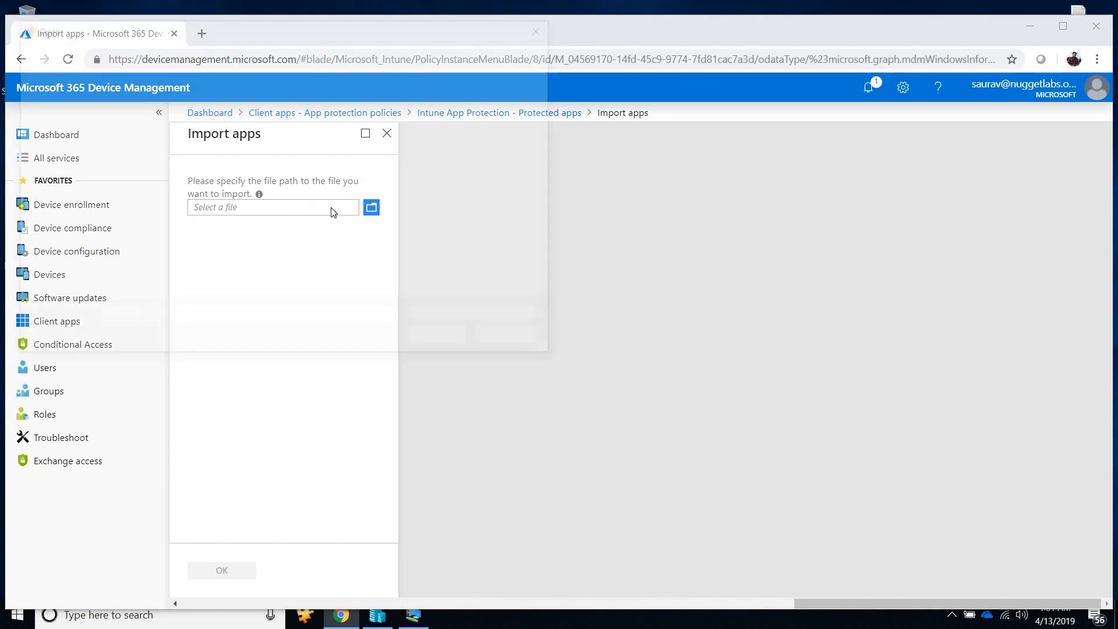
pyautogui.click(504, 169)
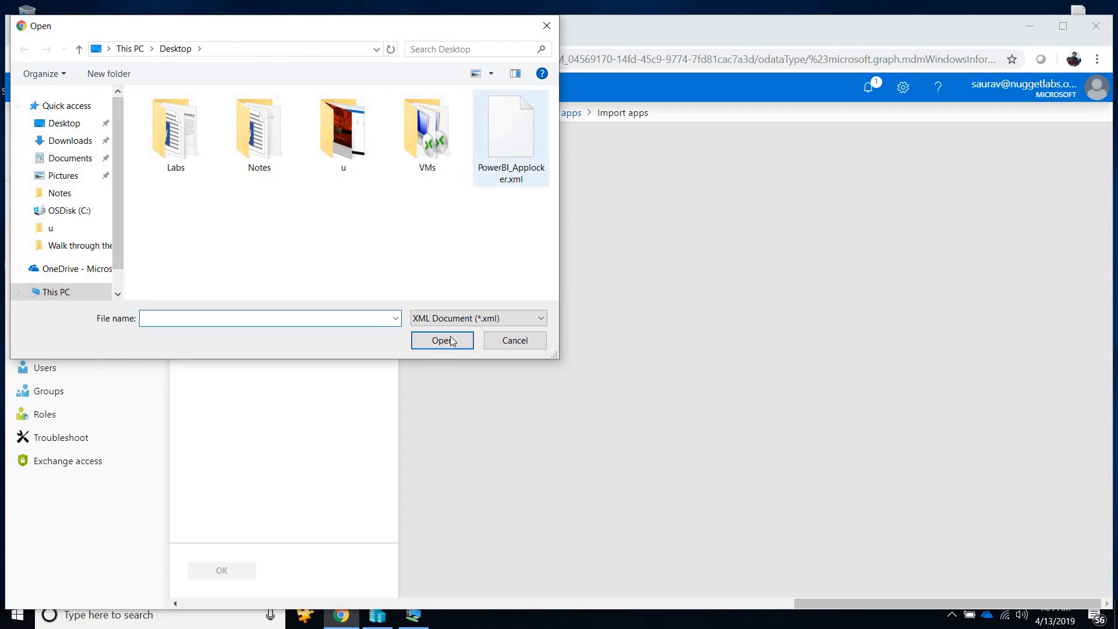
pyautogui.click(442, 340)
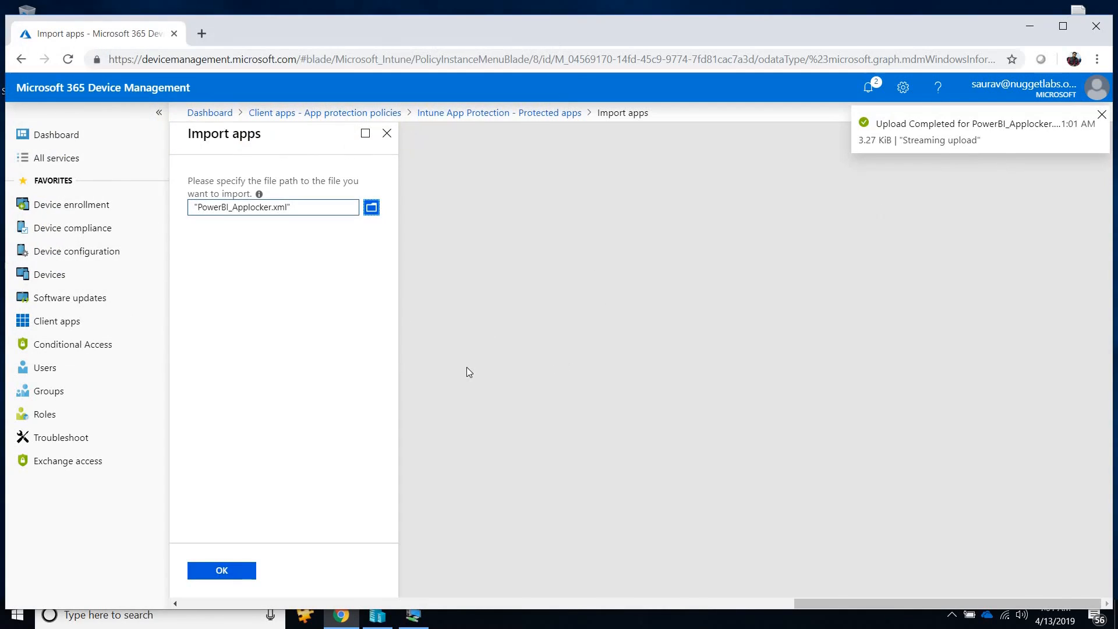
pyautogui.click(230, 570)
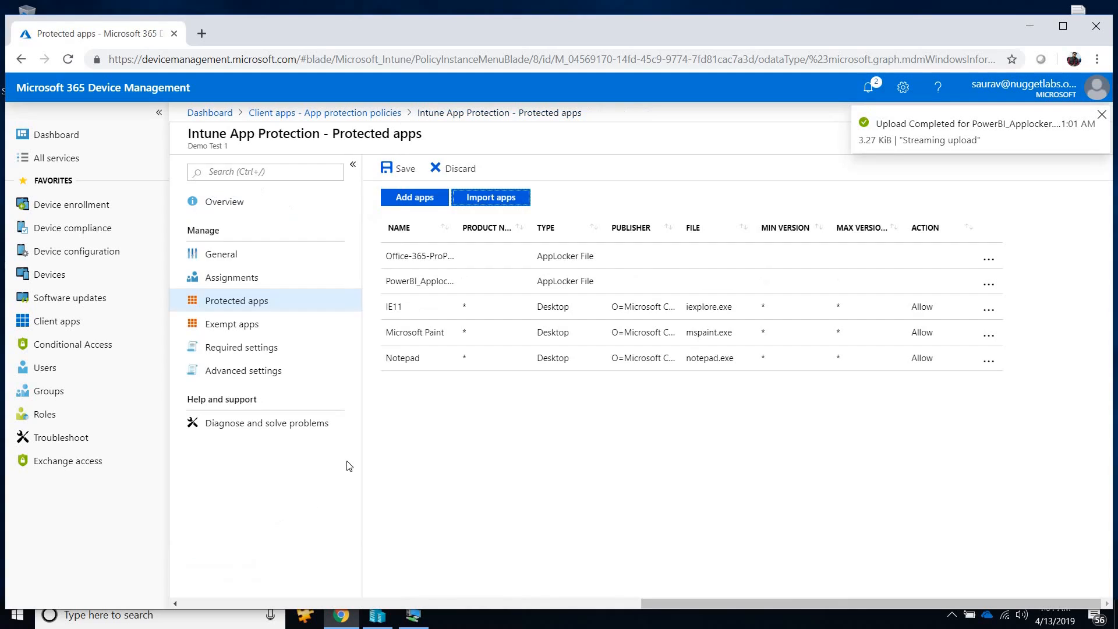
pyautogui.click(402, 168)
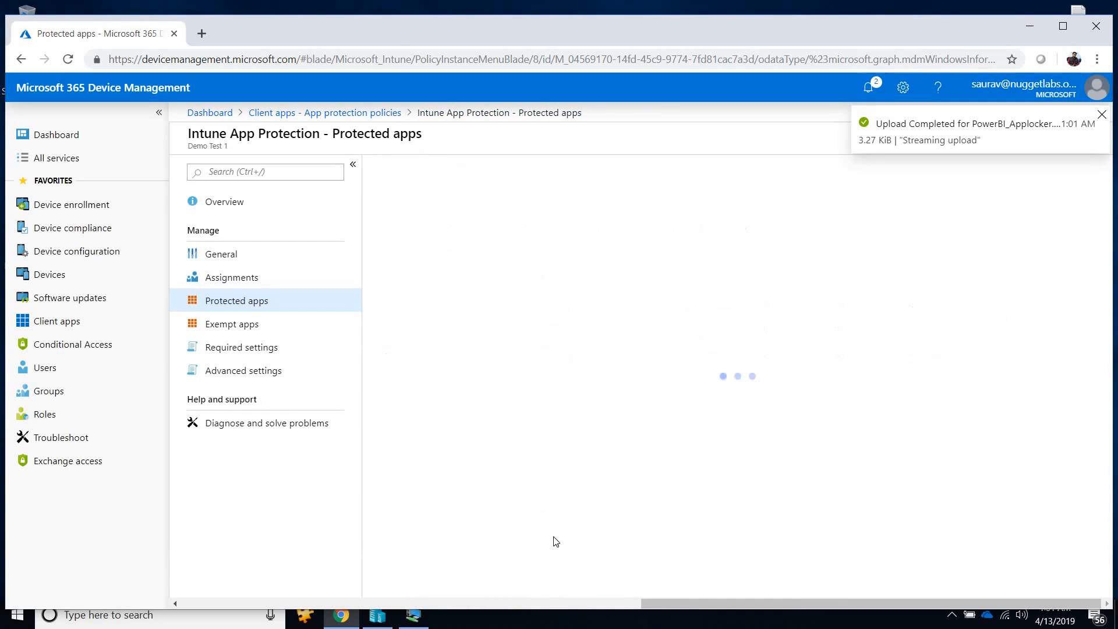
pyautogui.press('super+d')
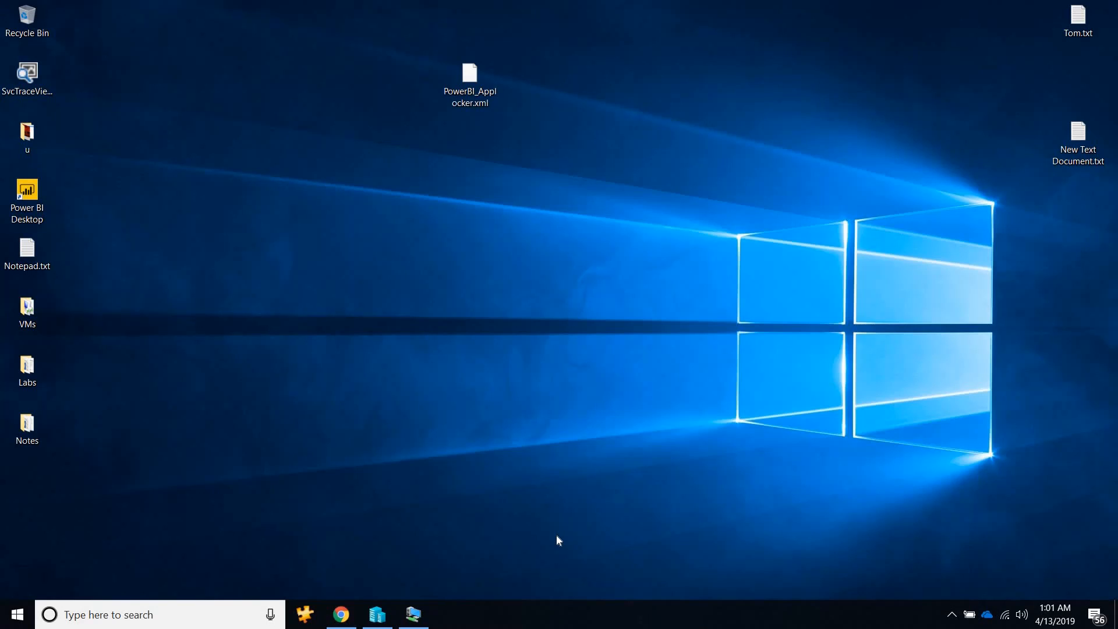
# Open New Text Document.txt from the desktop, then return to the policy's protected apps and start adding a Store apps entry.
pyautogui.doubleClick(1075, 142)
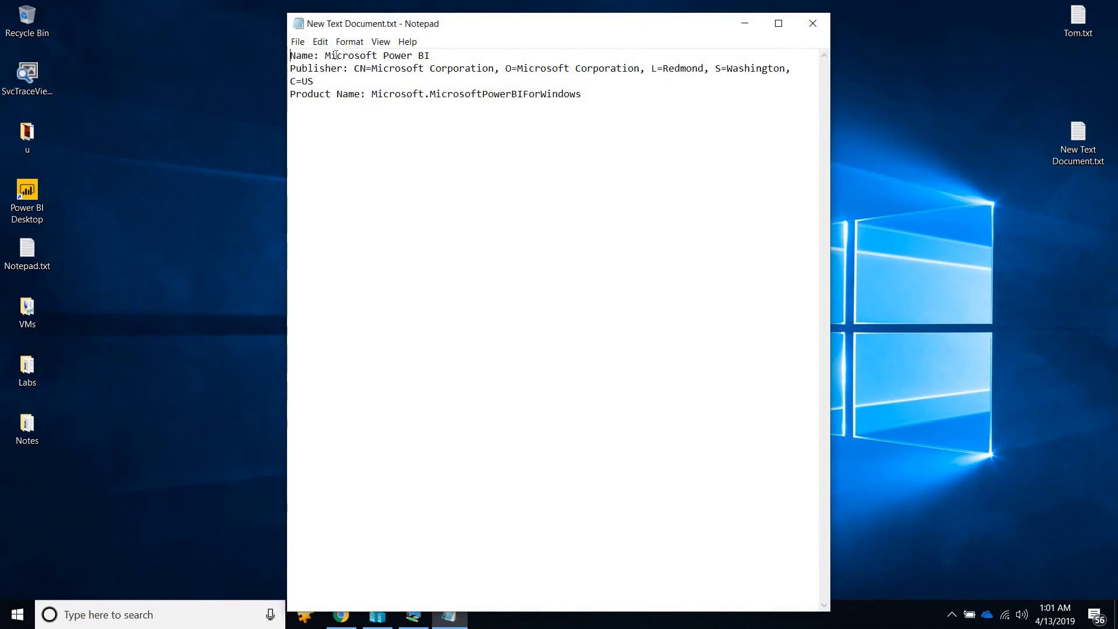
pyautogui.hotkey('alt', 'Tab')
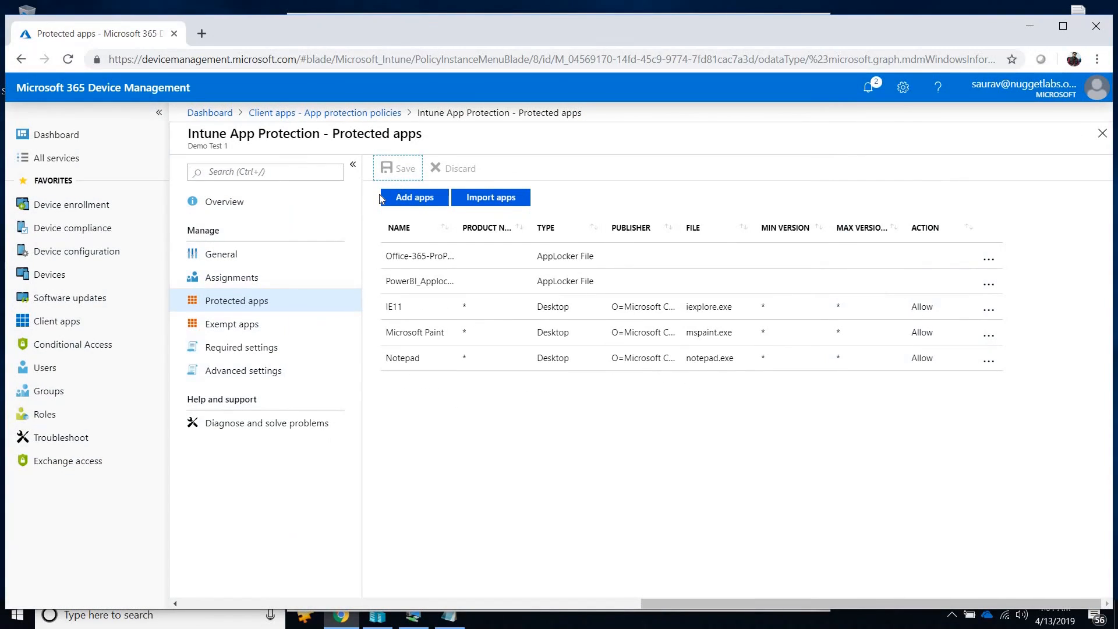
pyautogui.click(413, 198)
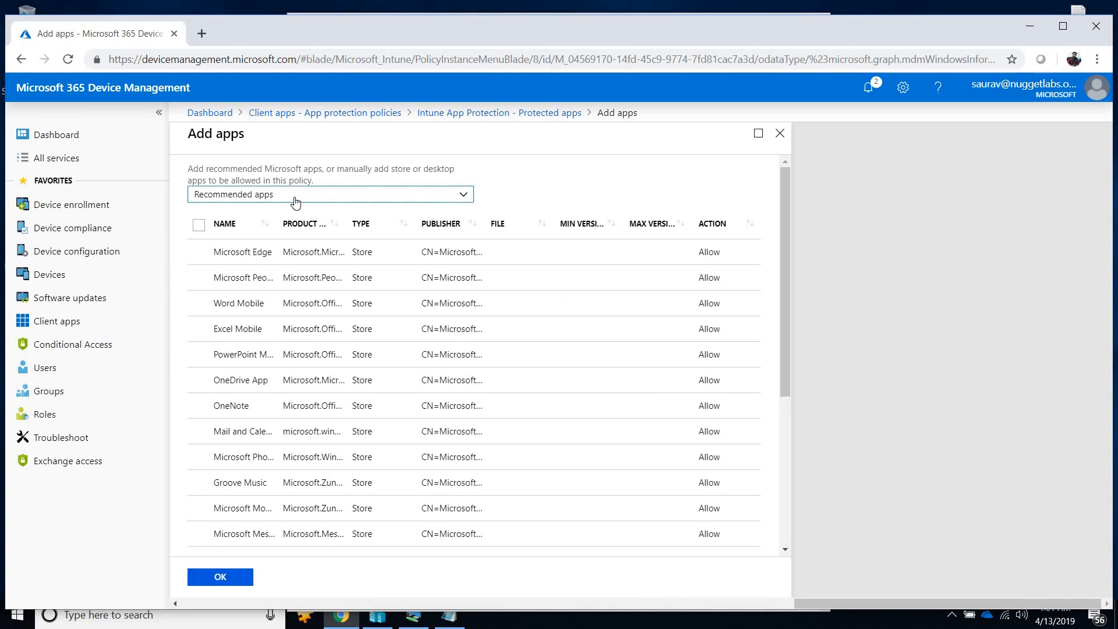
pyautogui.click(294, 201)
pyautogui.click(241, 228)
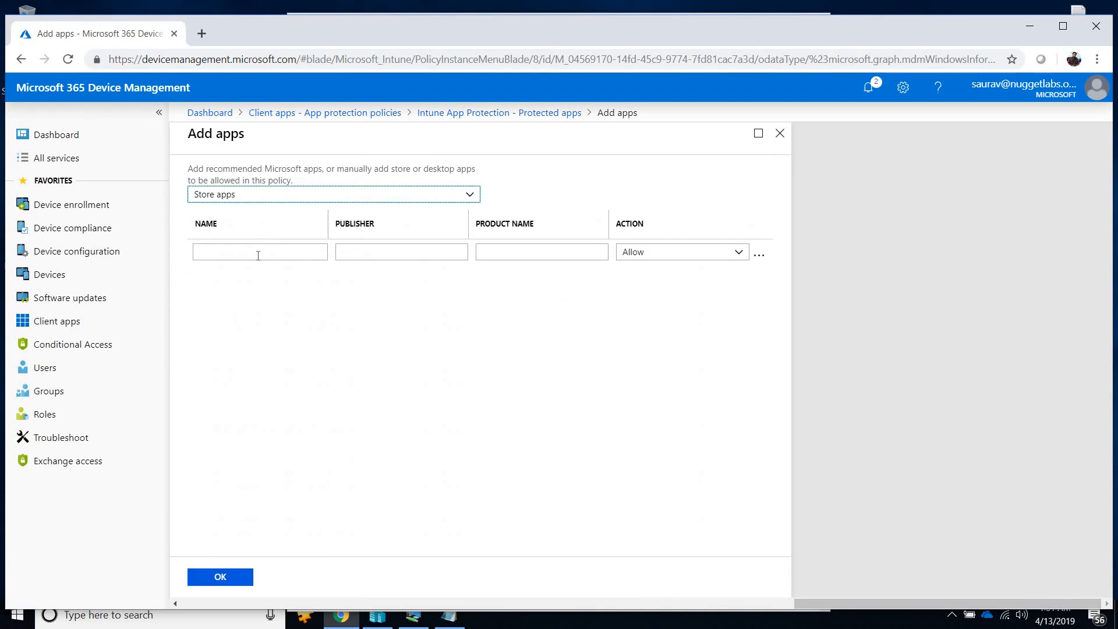
# Copy from the text file the name Microsoft Power BI and publisher CN=Microsoft Corporation, O=Microsoft Corporation, L=Redmond, S=Washington, C=US into the store app entry.
pyautogui.click(449, 616)
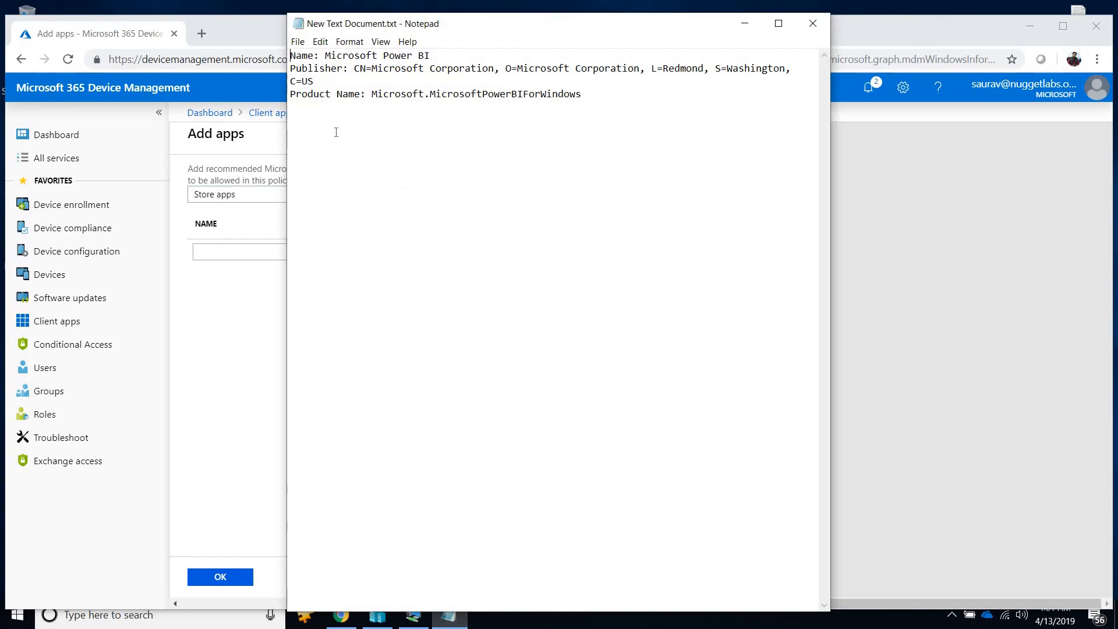
pyautogui.moveTo(325, 56); pyautogui.dragTo(430, 56)
pyautogui.hotkey('ctrl', 'c')
pyautogui.click(220, 251)
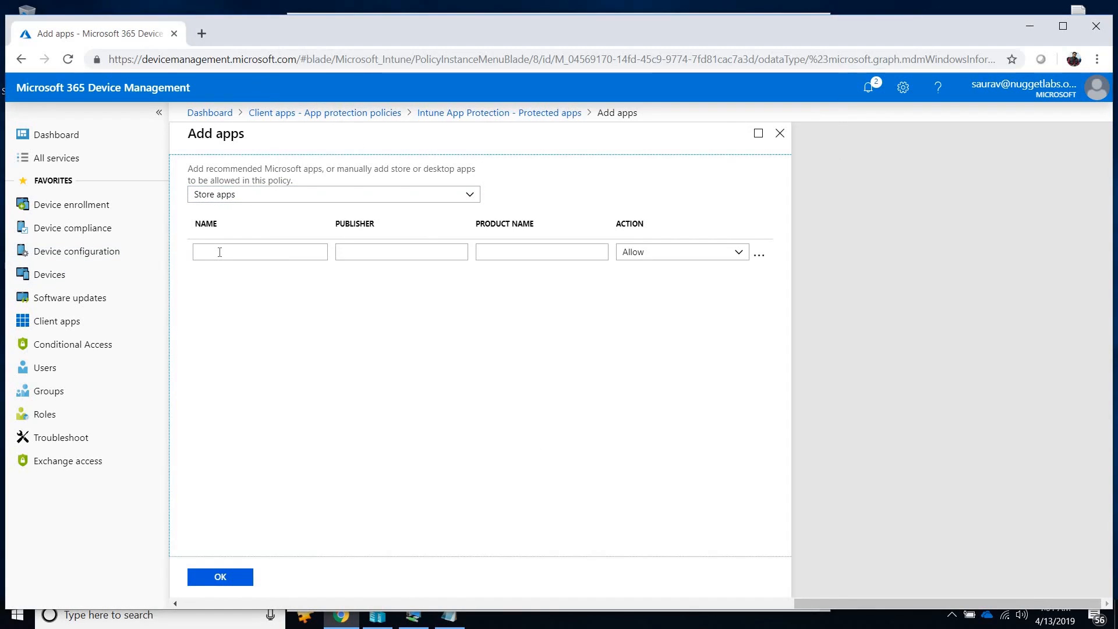
pyautogui.hotkey('ctrl', 'v')
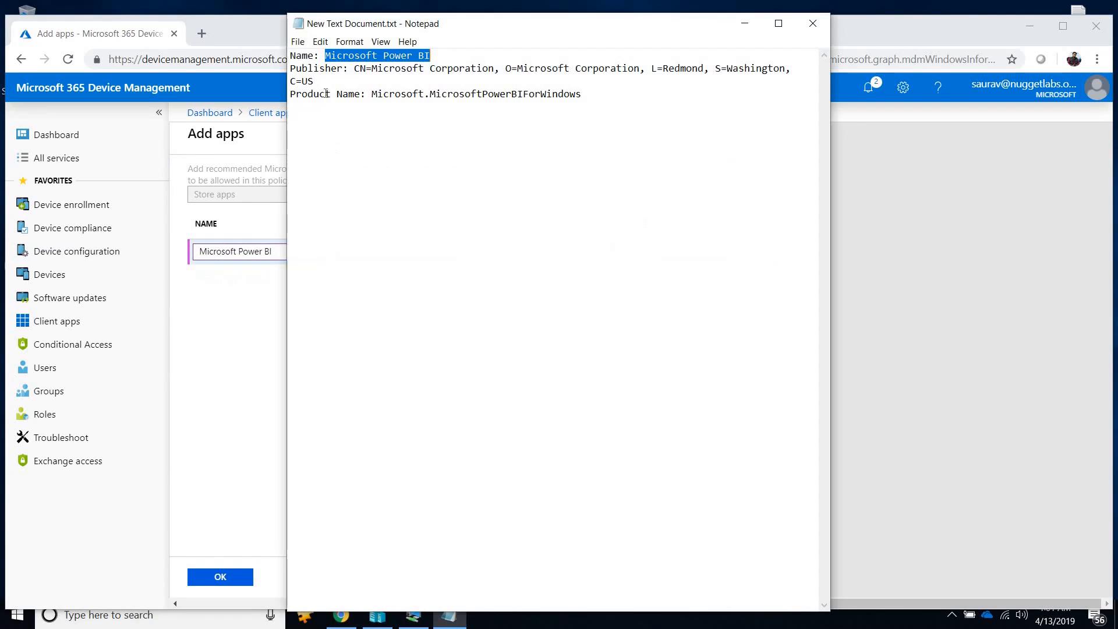
pyautogui.hotkey('alt', 'Tab')
pyautogui.moveTo(354, 68); pyautogui.dragTo(355, 82)
pyautogui.hotkey('ctrl', 'c')
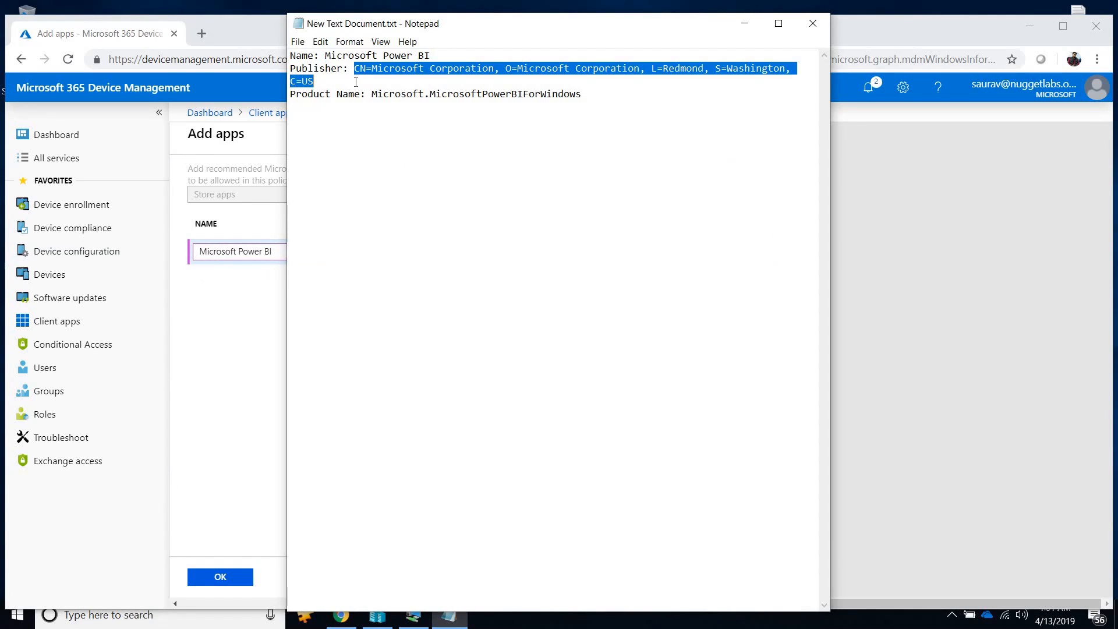
pyautogui.hotkey('alt', 'Tab')
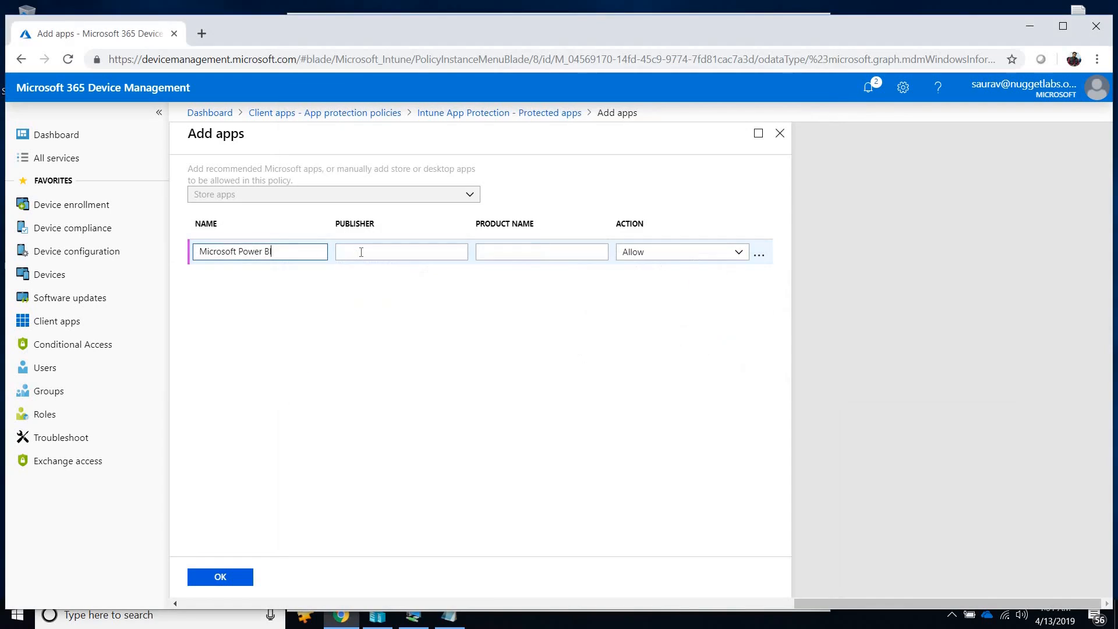
pyautogui.click(361, 251)
pyautogui.hotkey('ctrl', 'v')
# Copy the product name Microsoft.MicrosoftPowerBIForWindows into the store app entry, add the app with the Allow action, and save the policy.
pyautogui.hotkey('alt', 'Tab')
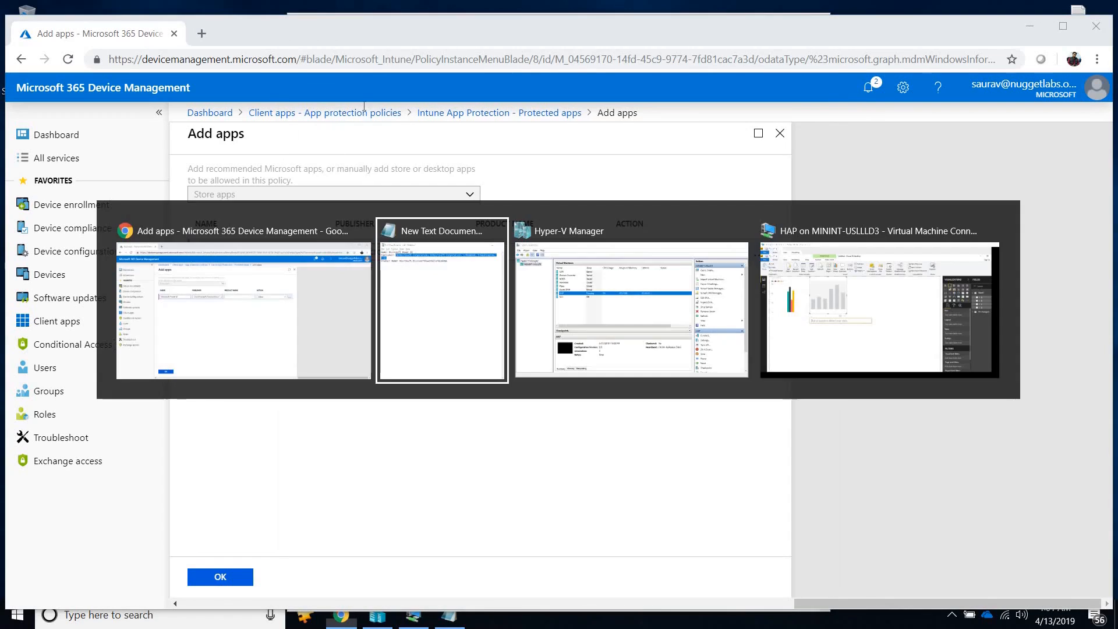
pyautogui.moveTo(372, 94); pyautogui.dragTo(587, 99)
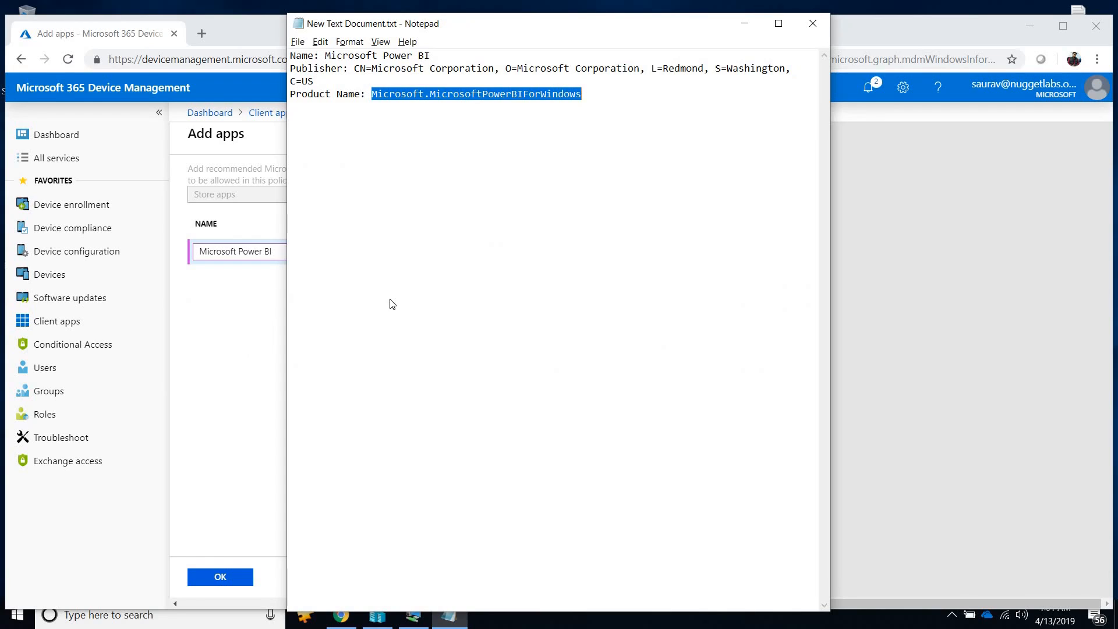
pyautogui.hotkey('ctrl', 'c')
pyautogui.hotkey('alt', 'Tab')
pyautogui.click(512, 251)
pyautogui.hotkey('ctrl', 'v')
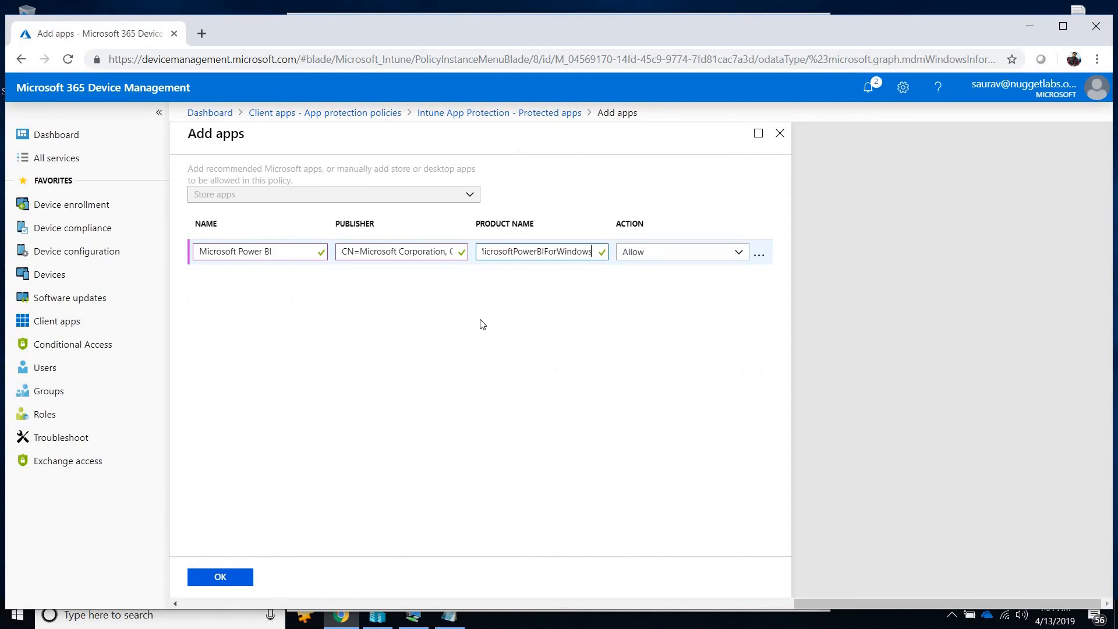
pyautogui.click(482, 324)
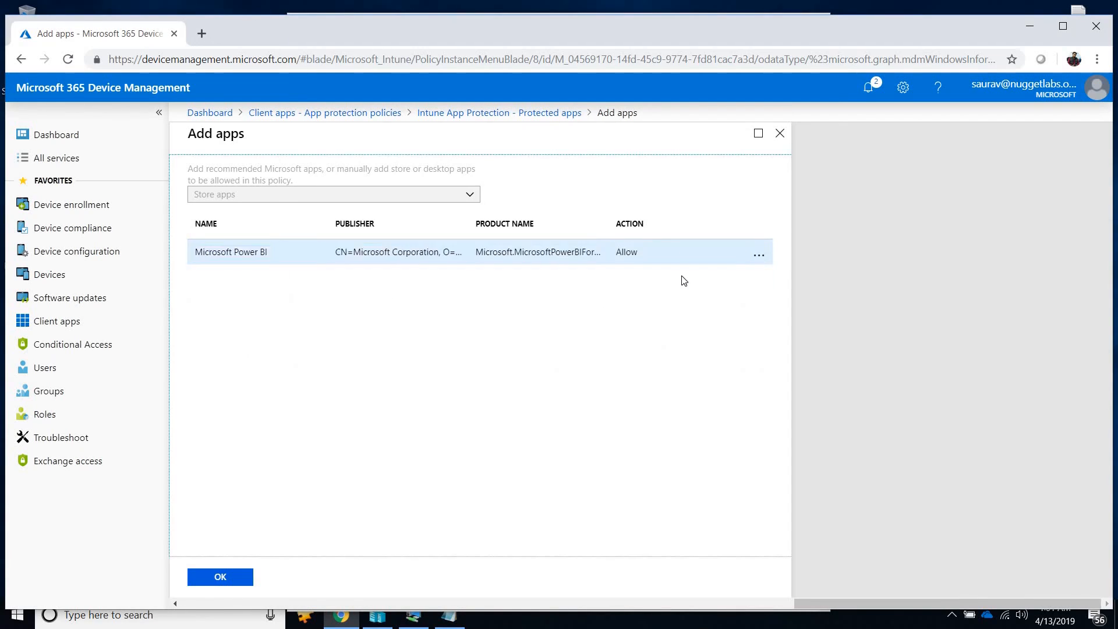
pyautogui.click(219, 578)
pyautogui.click(405, 170)
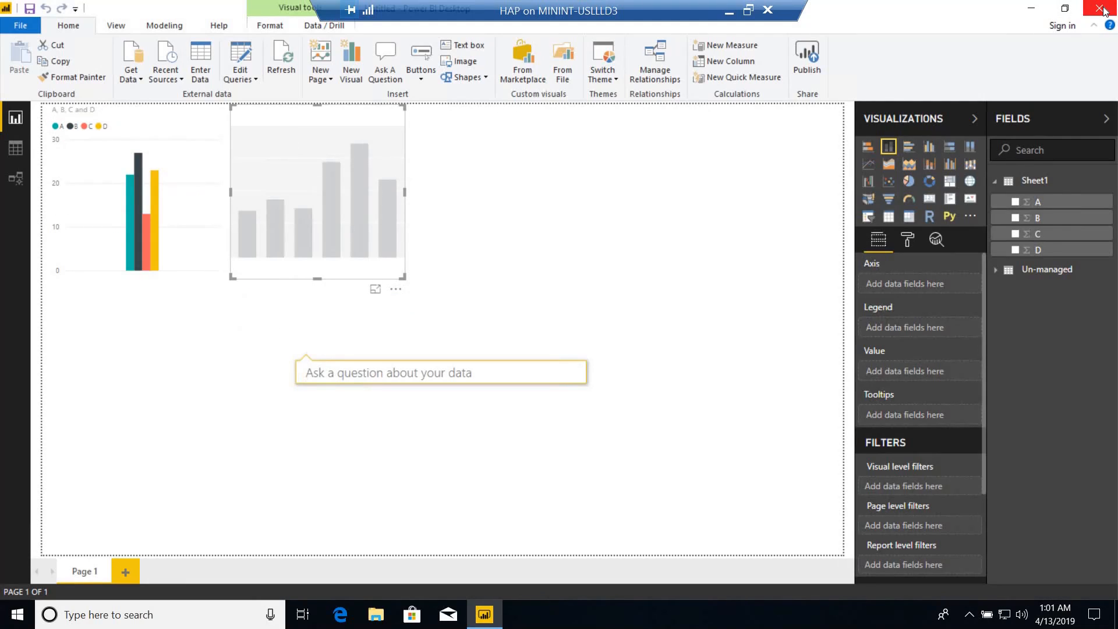
# In the HAP virtual machine, close Power BI Desktop without saving and open the connected Azure AD account's info under Access work or school.
pyautogui.click(1102, 9)
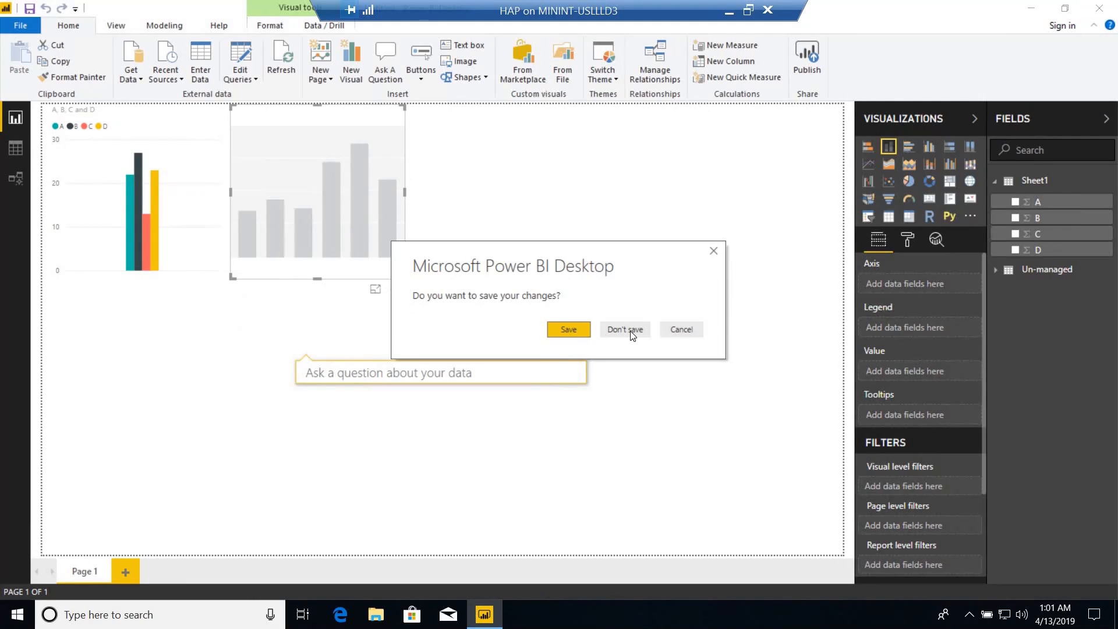
pyautogui.click(631, 332)
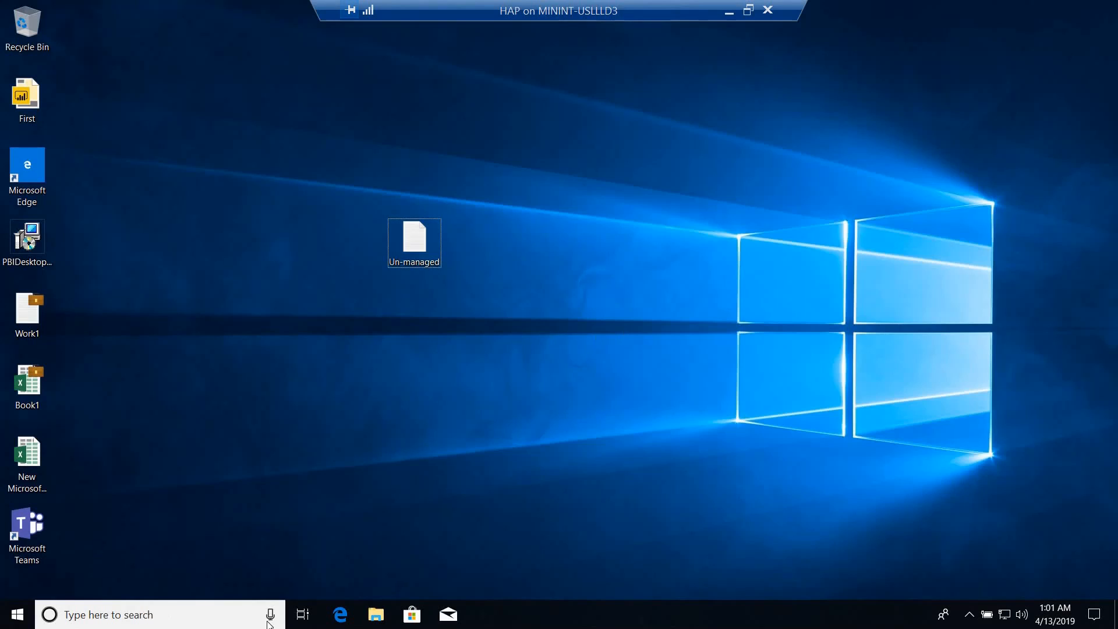
pyautogui.click(17, 614)
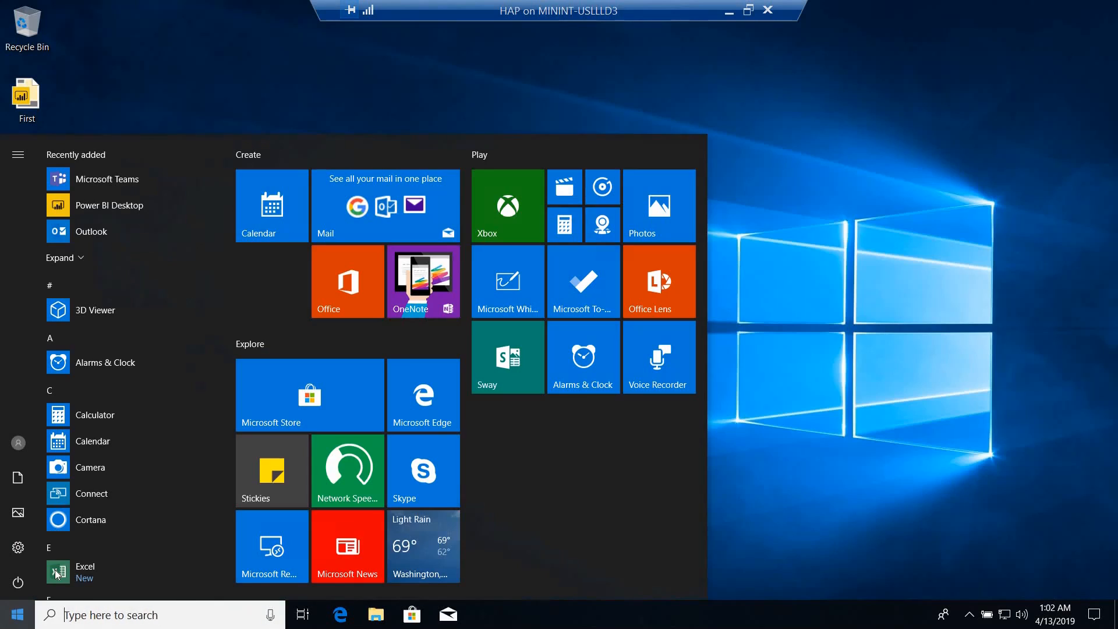
pyautogui.click(18, 547)
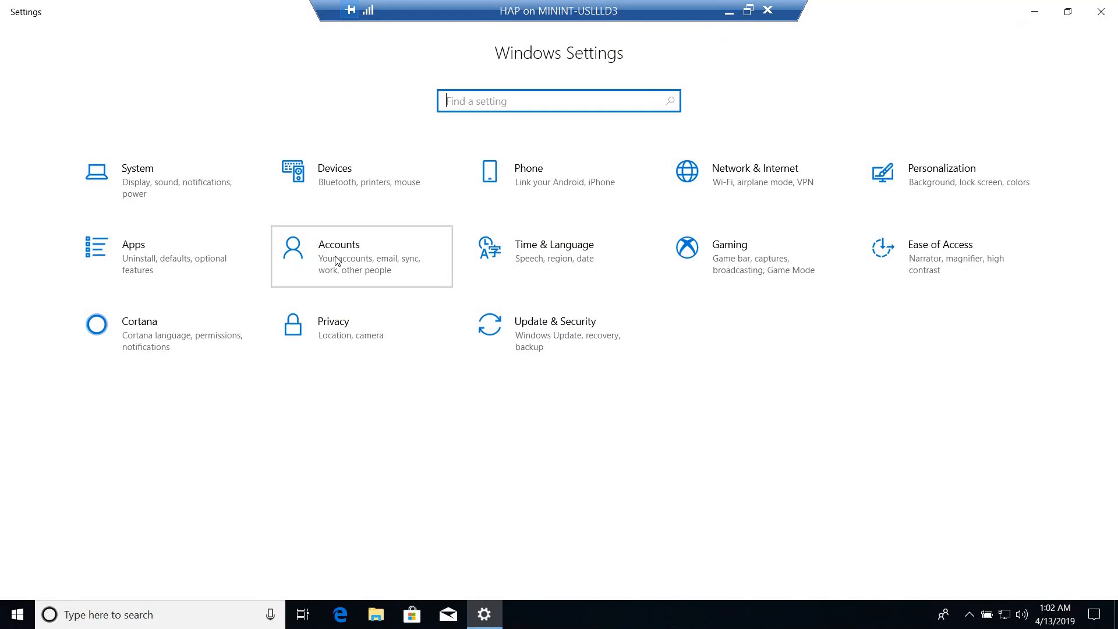
pyautogui.click(332, 259)
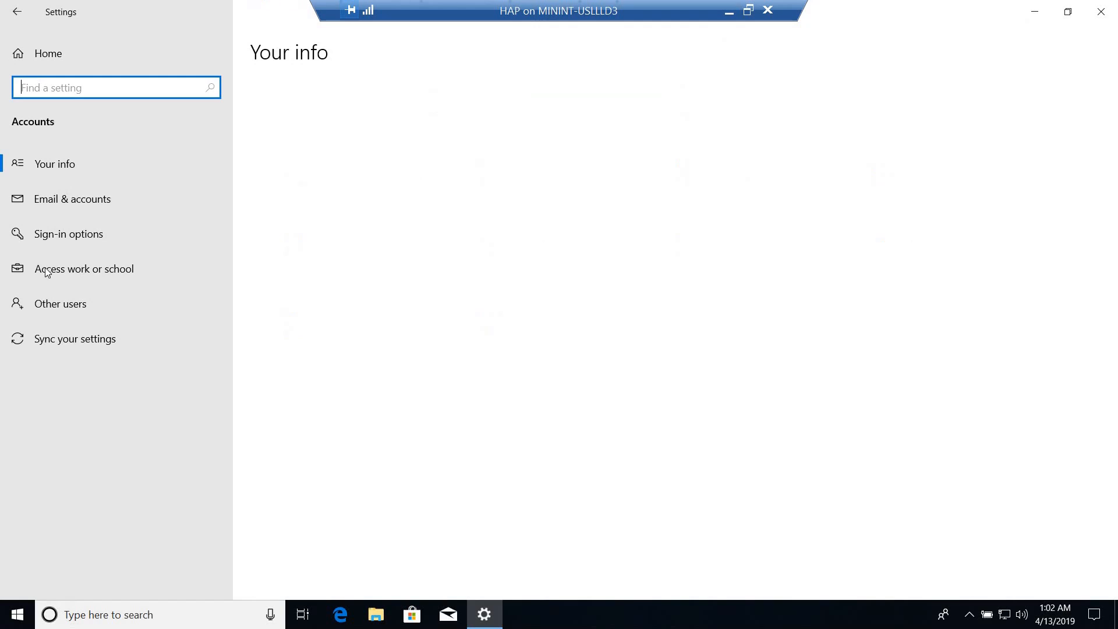
pyautogui.click(47, 272)
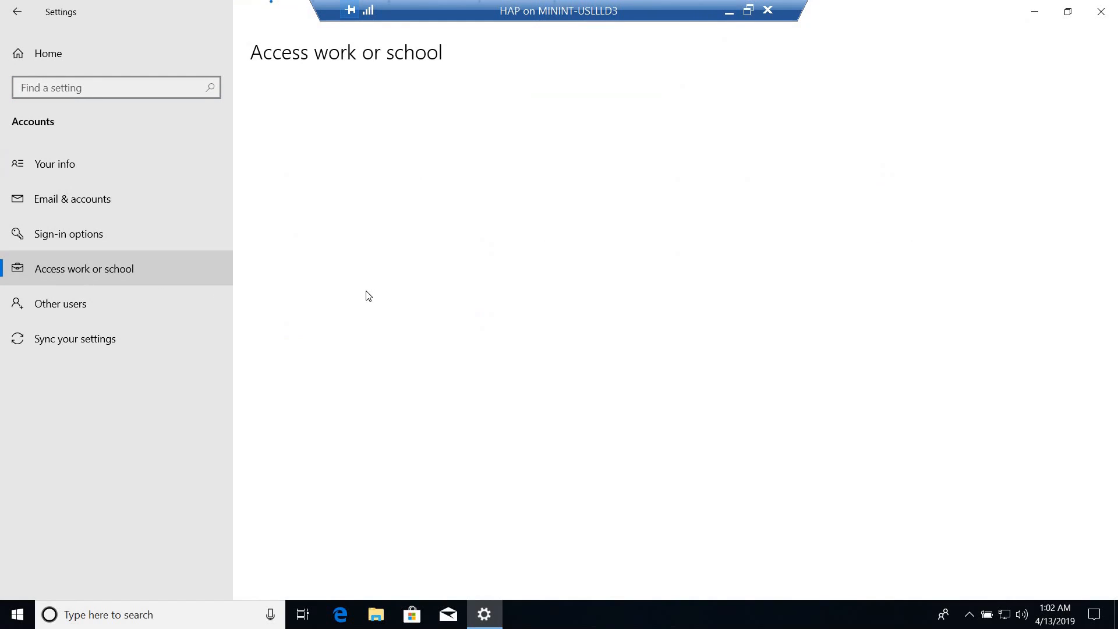
pyautogui.click(457, 251)
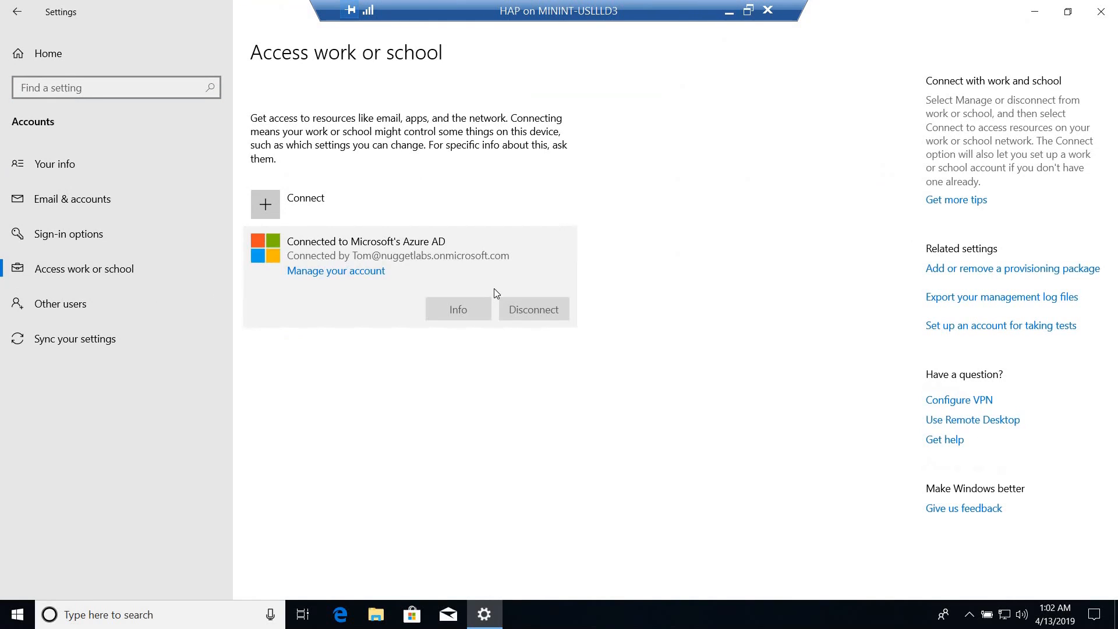
pyautogui.click(459, 320)
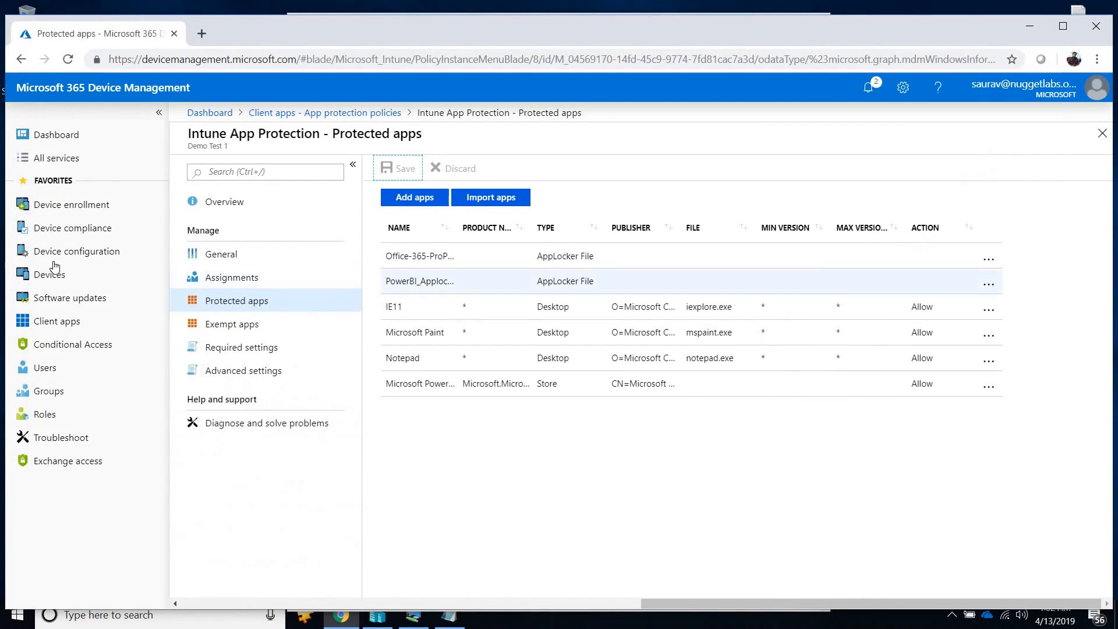
# Back in Device Management in Chrome, open DESKTOP-6CSIK3H from all devices and sync it with Intune.
pyautogui.click(73, 278)
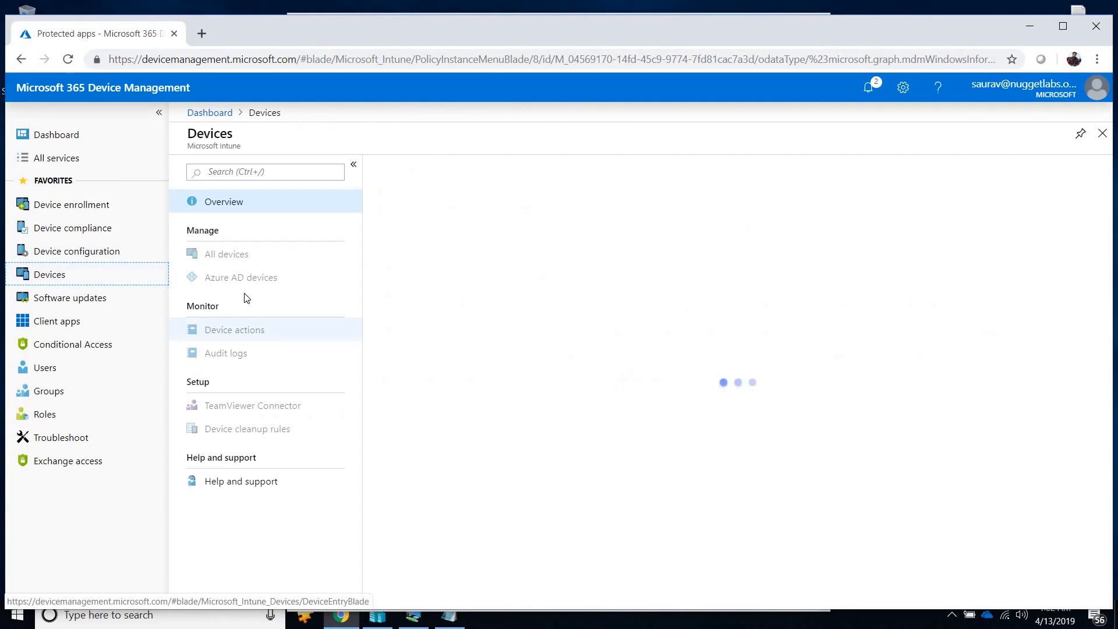
pyautogui.click(250, 264)
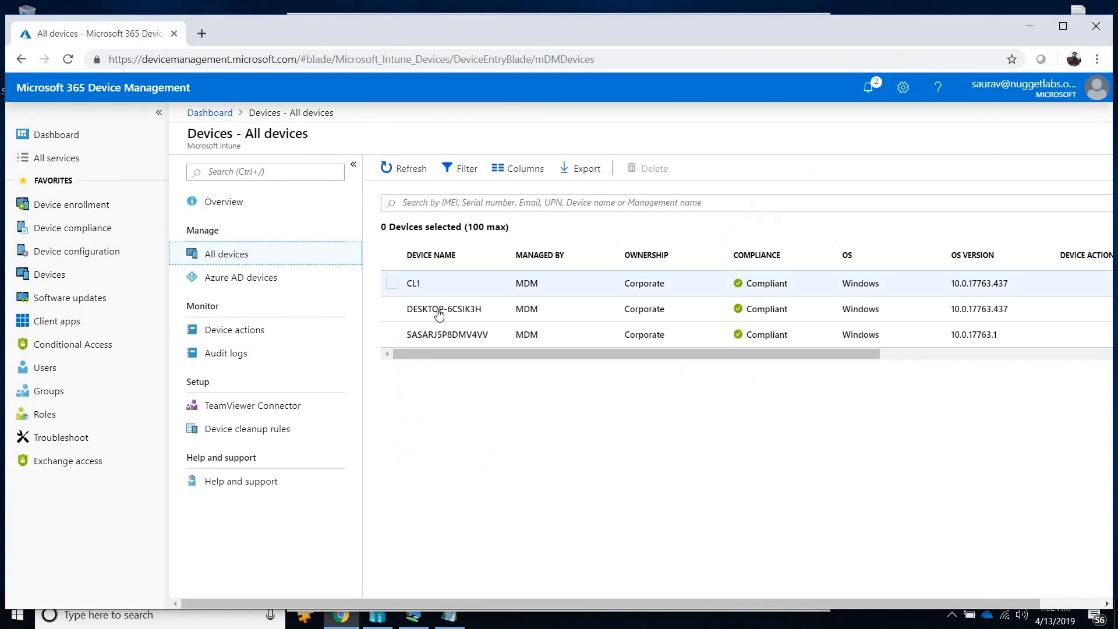
pyautogui.click(440, 309)
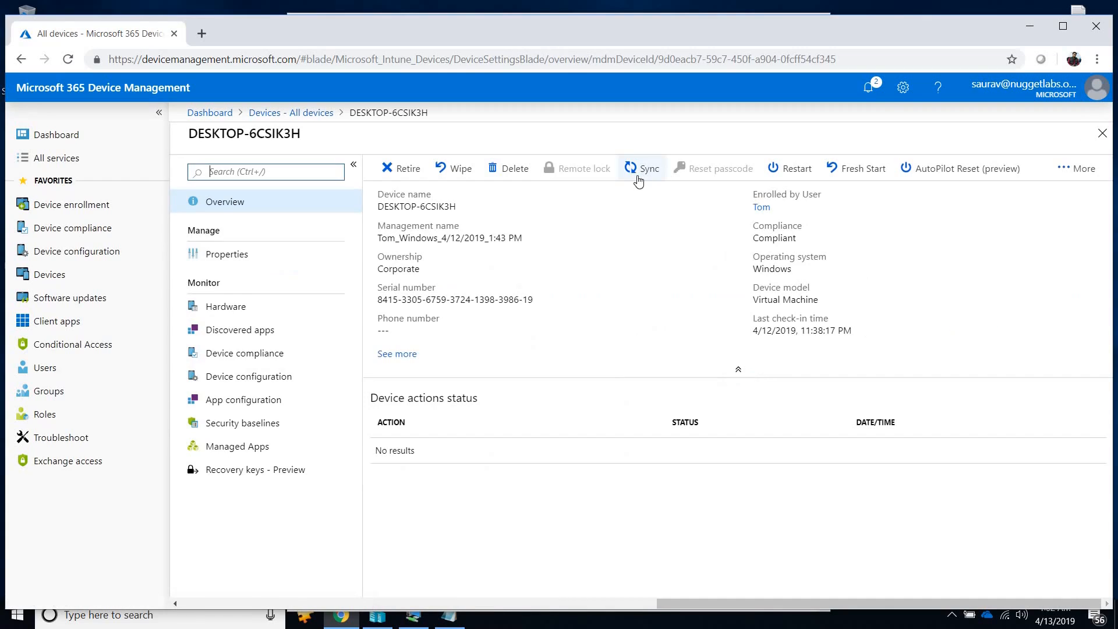
pyautogui.click(642, 168)
pyautogui.click(409, 256)
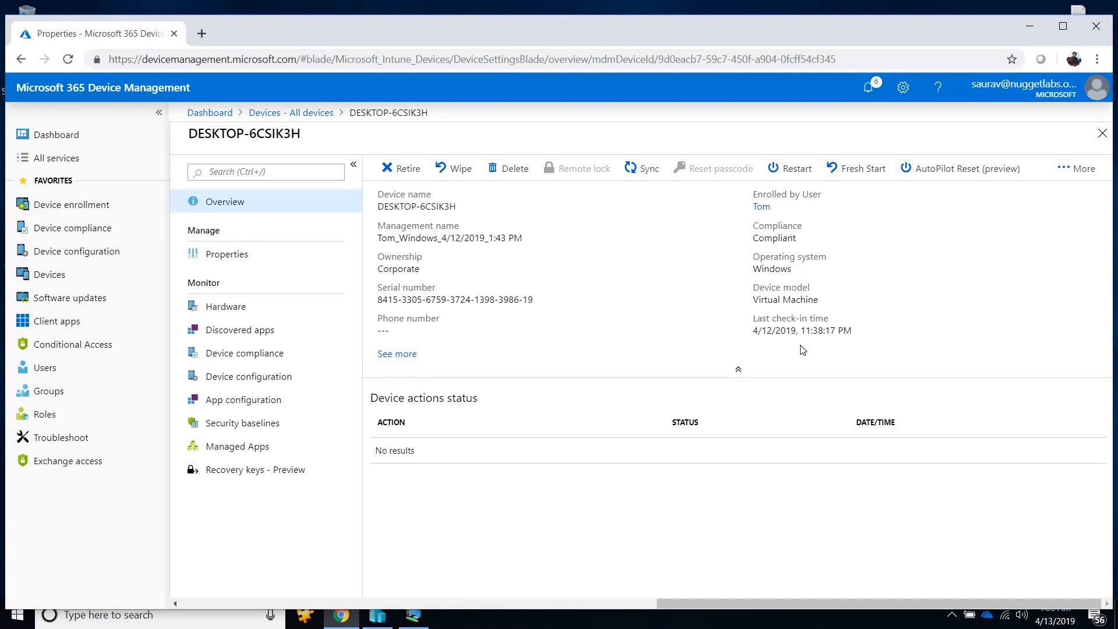
# Sync DESKTOP-6CSIK3H once more, reloading its overview before and after to check the last check-in time.
pyautogui.click(239, 253)
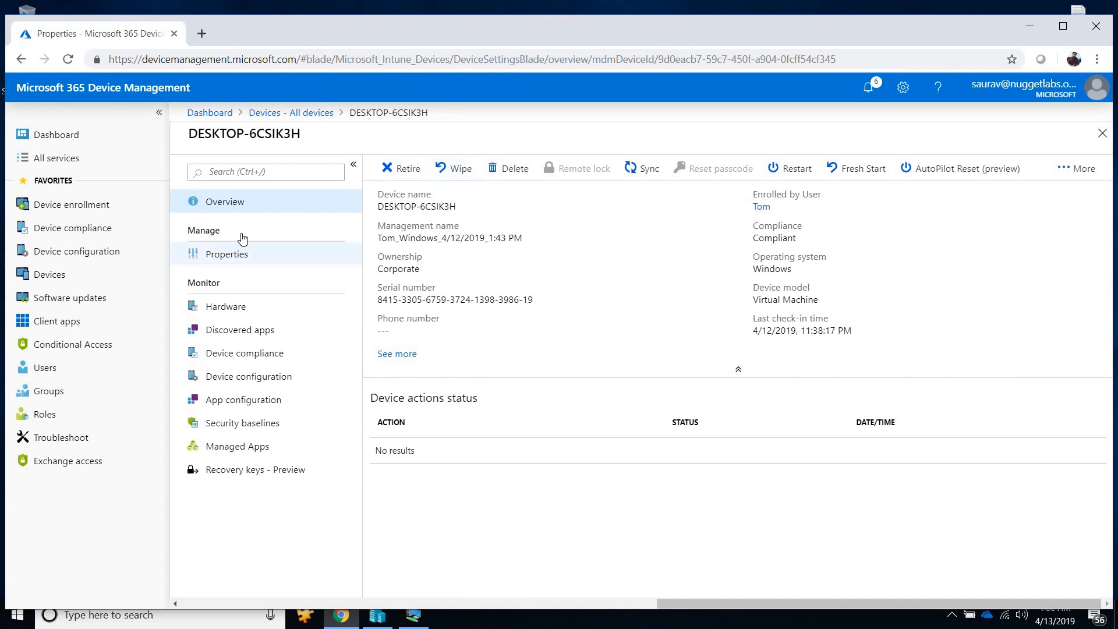
pyautogui.click(249, 202)
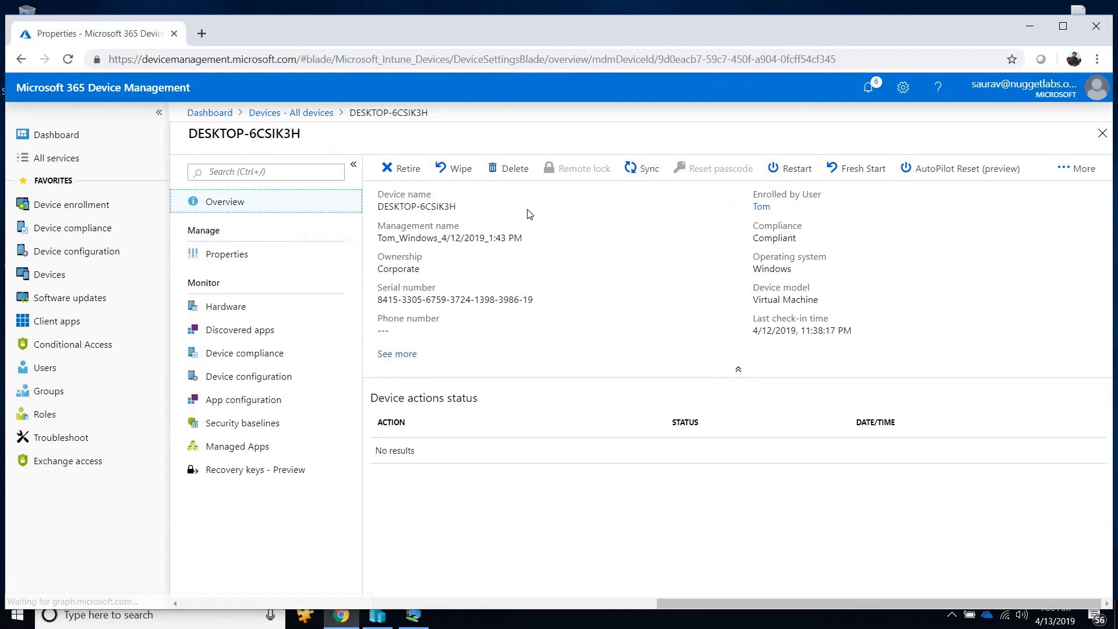
pyautogui.click(642, 169)
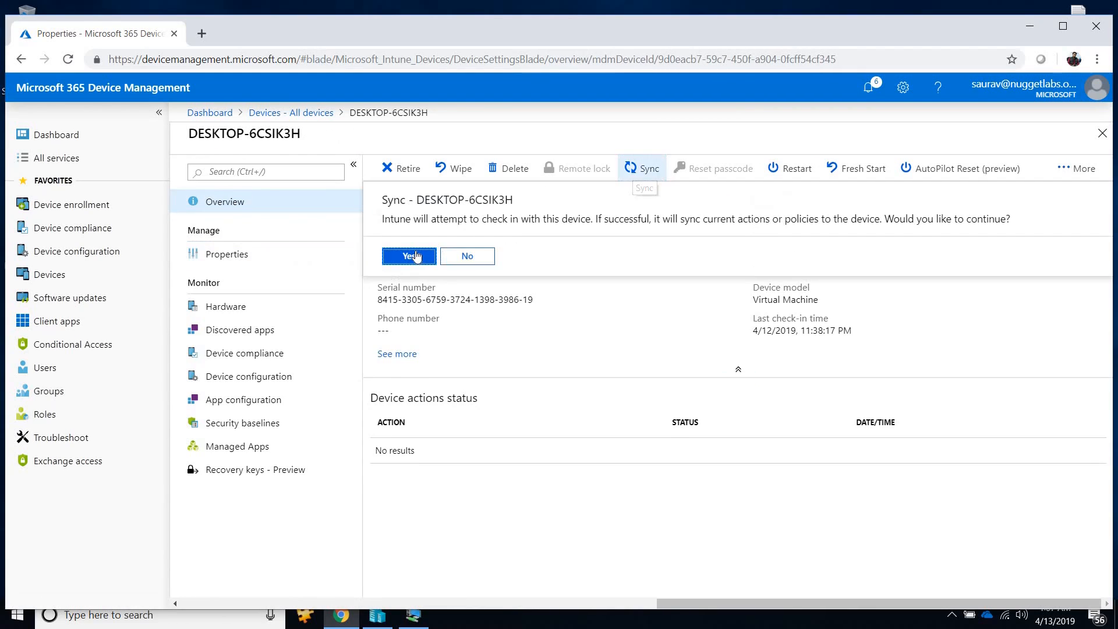
pyautogui.click(416, 256)
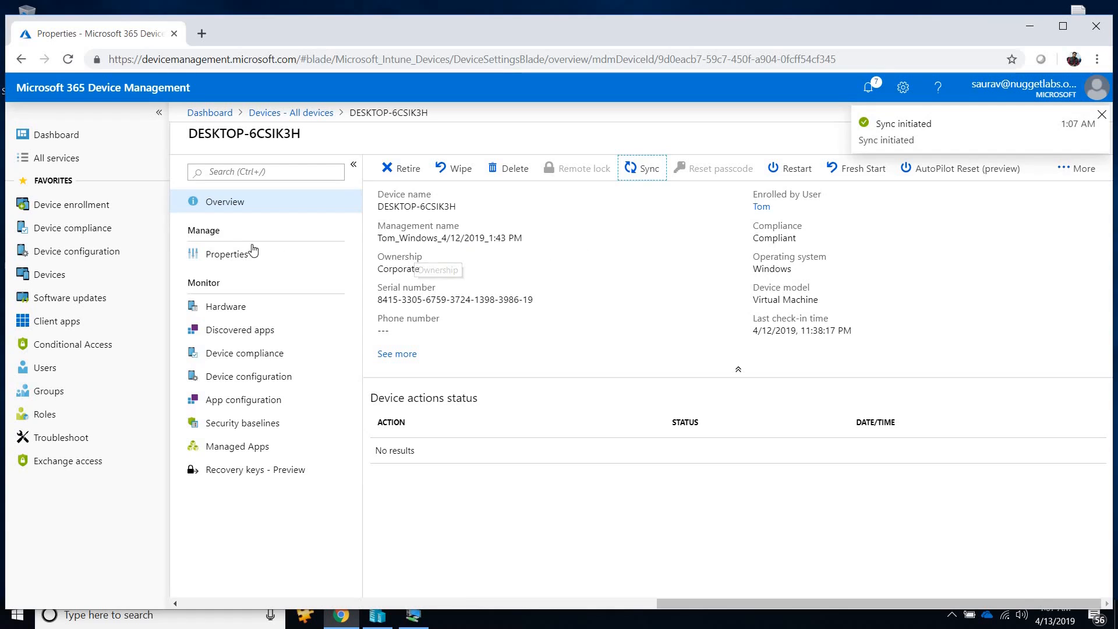
pyautogui.click(212, 260)
pyautogui.click(242, 205)
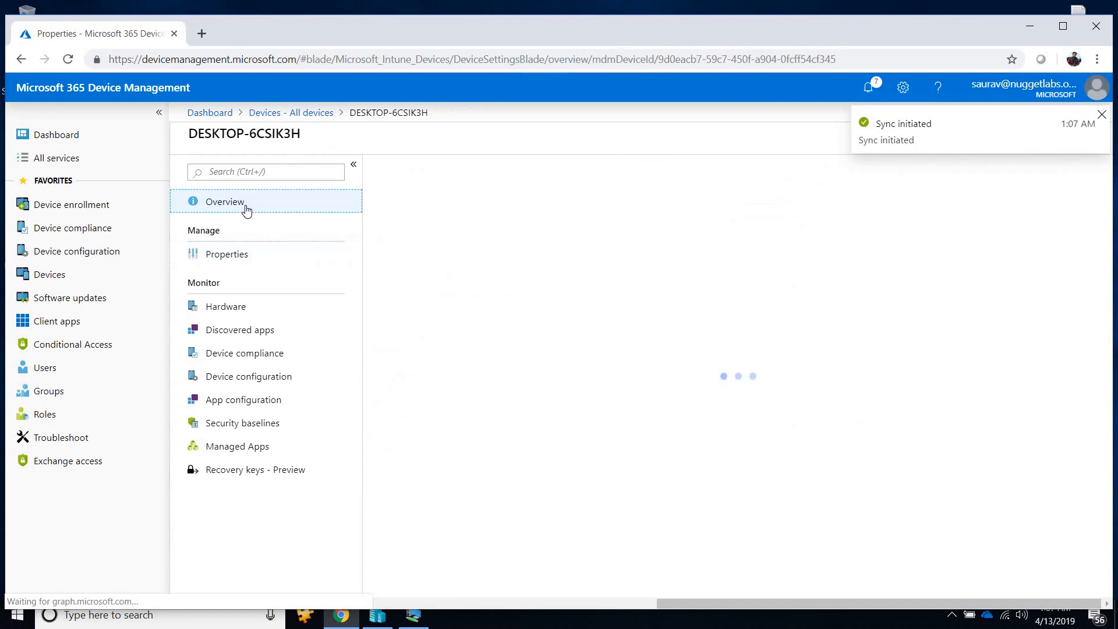
# Switch to the HAP virtual machine, refresh its desktop, and check how Power BI Desktop is labelled among the recently added apps.
pyautogui.click(414, 615)
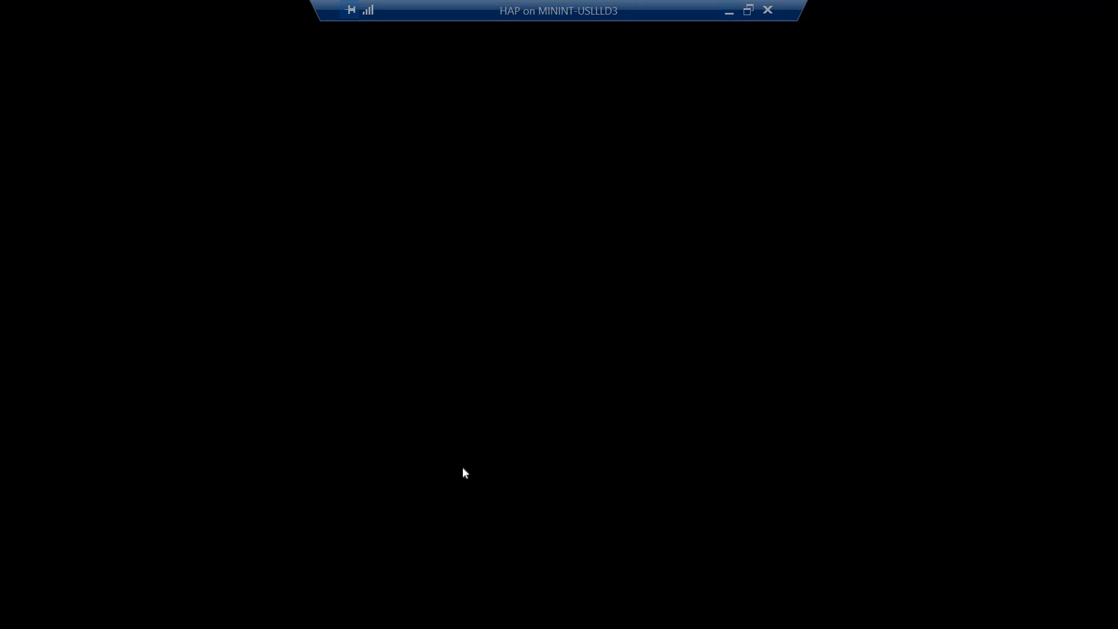
pyautogui.rightClick(788, 160)
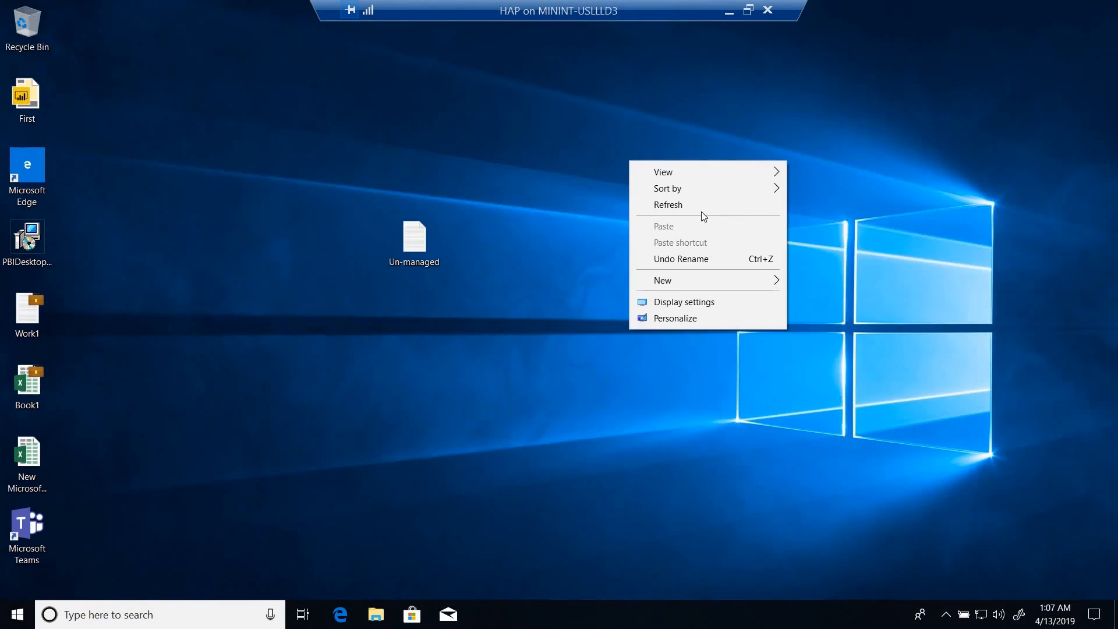
pyautogui.click(663, 205)
pyautogui.rightClick(565, 174)
pyautogui.click(489, 218)
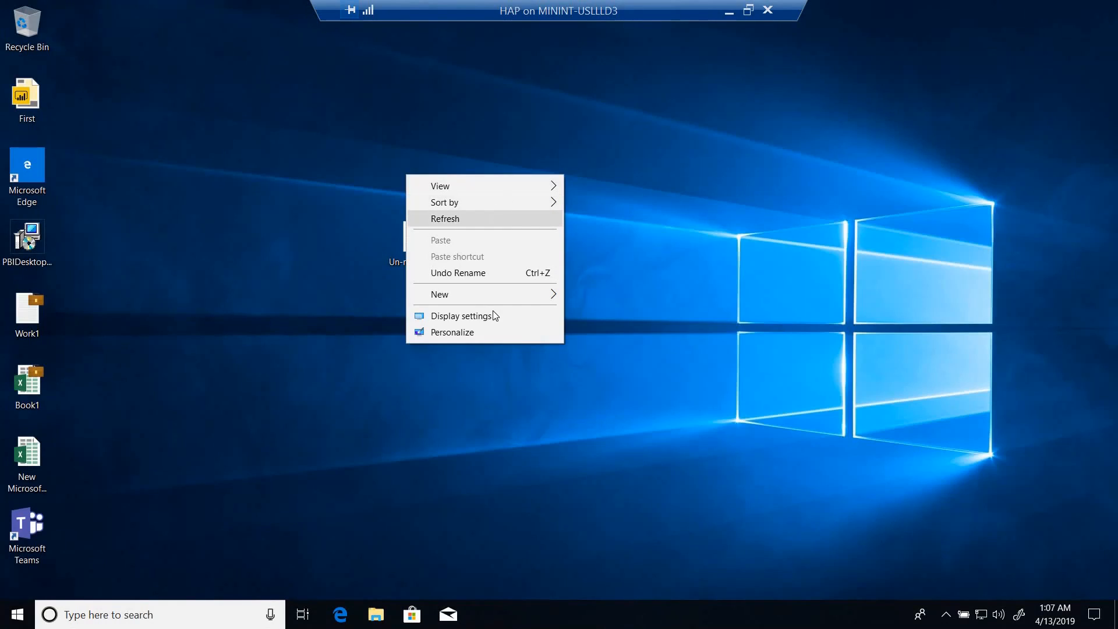
pyautogui.press('super')
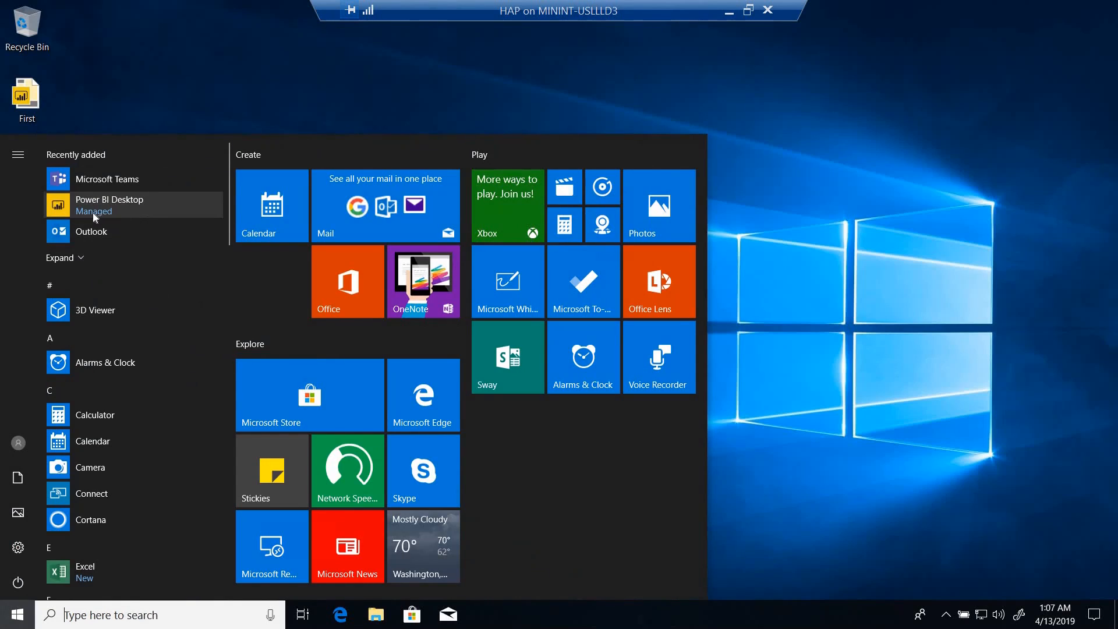
# Launch the managed Power BI Desktop app and look over its welcome registration form.
pyautogui.click(137, 205)
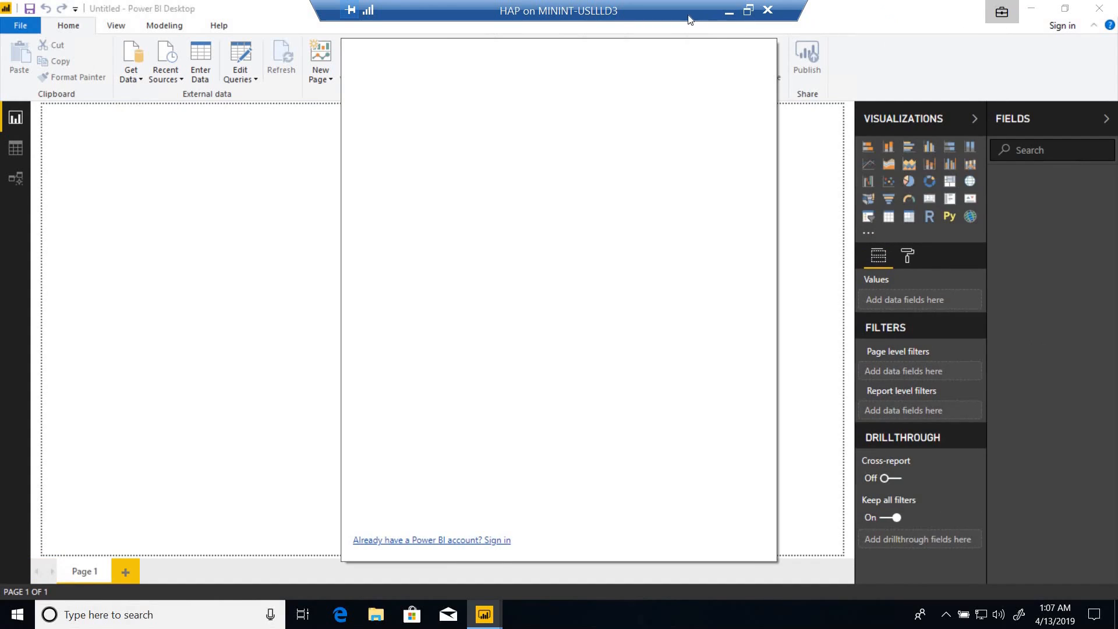
pyautogui.moveTo(689, 16); pyautogui.dragTo(650, 15)
pyautogui.click(542, 156)
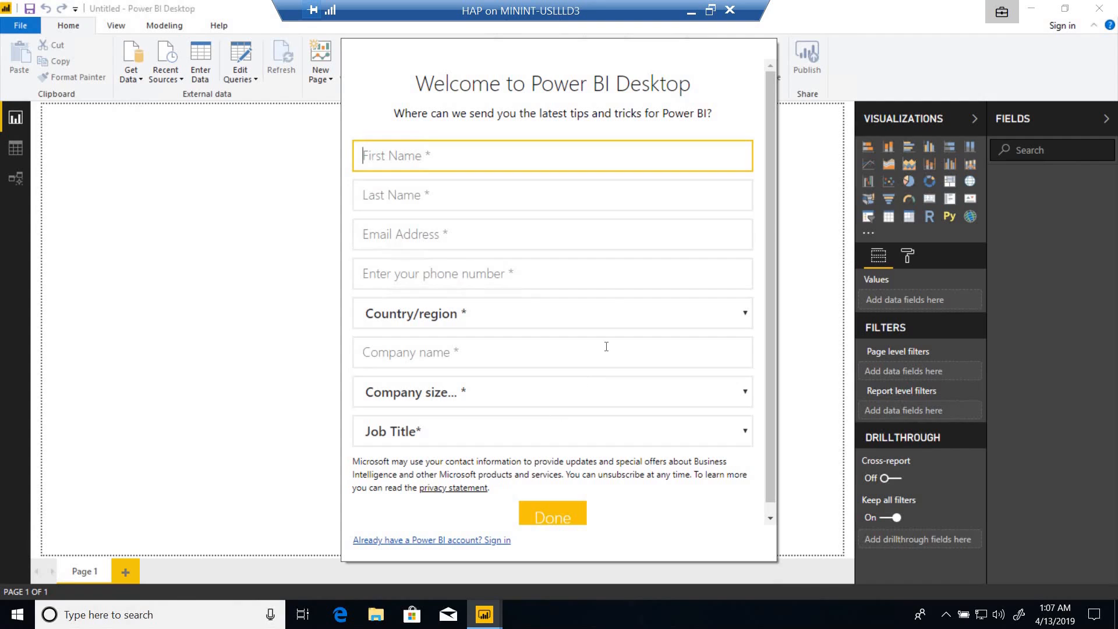
pyautogui.scroll(-1, 606, 346)
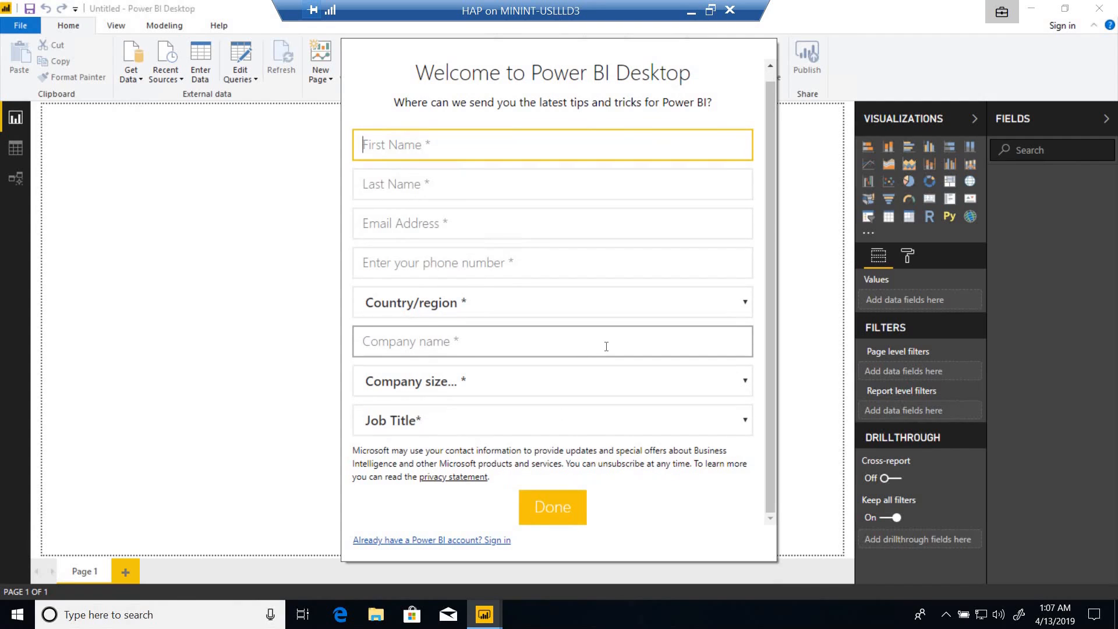
pyautogui.scroll(1, 606, 346)
pyautogui.scroll(-1, 606, 347)
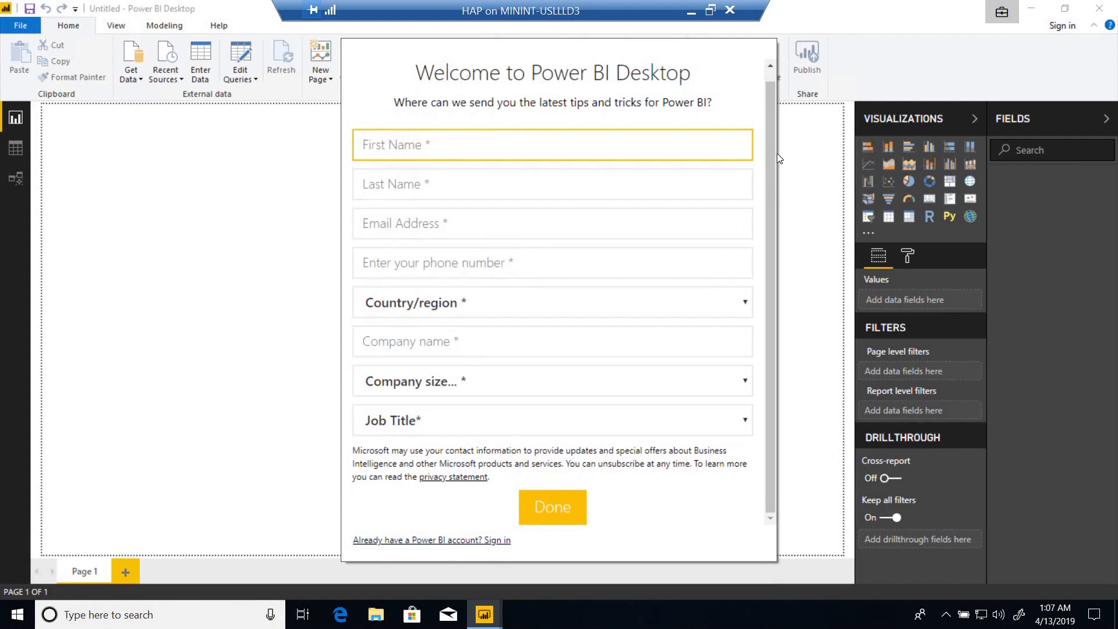
pyautogui.scroll(1, 772, 82)
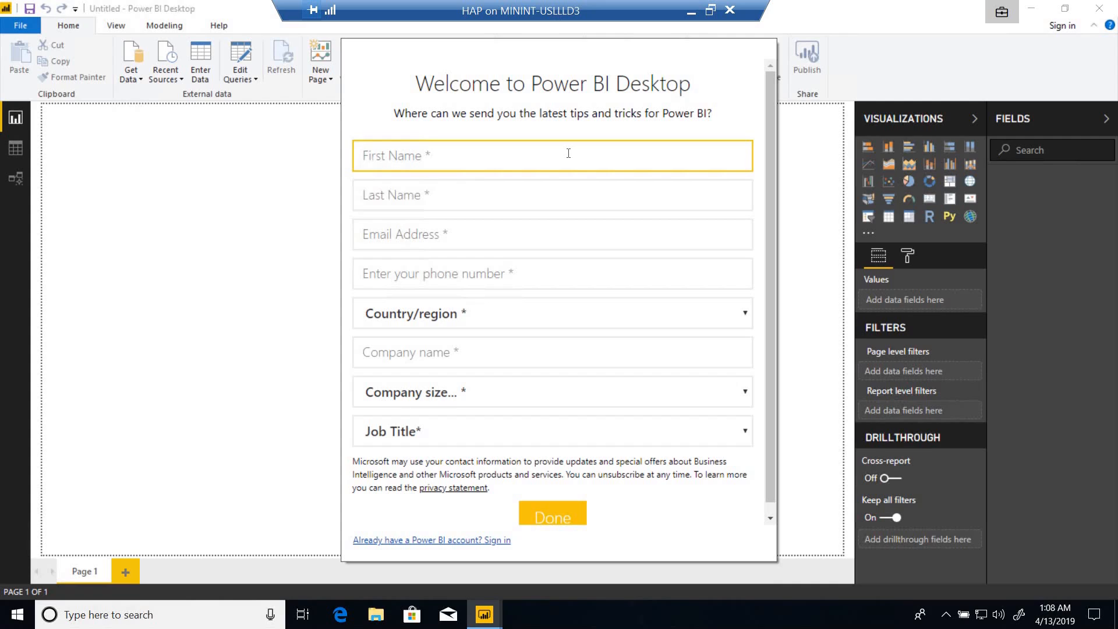
# Enter the person's first and last name in the welcome form.
pyautogui.press('Tab')
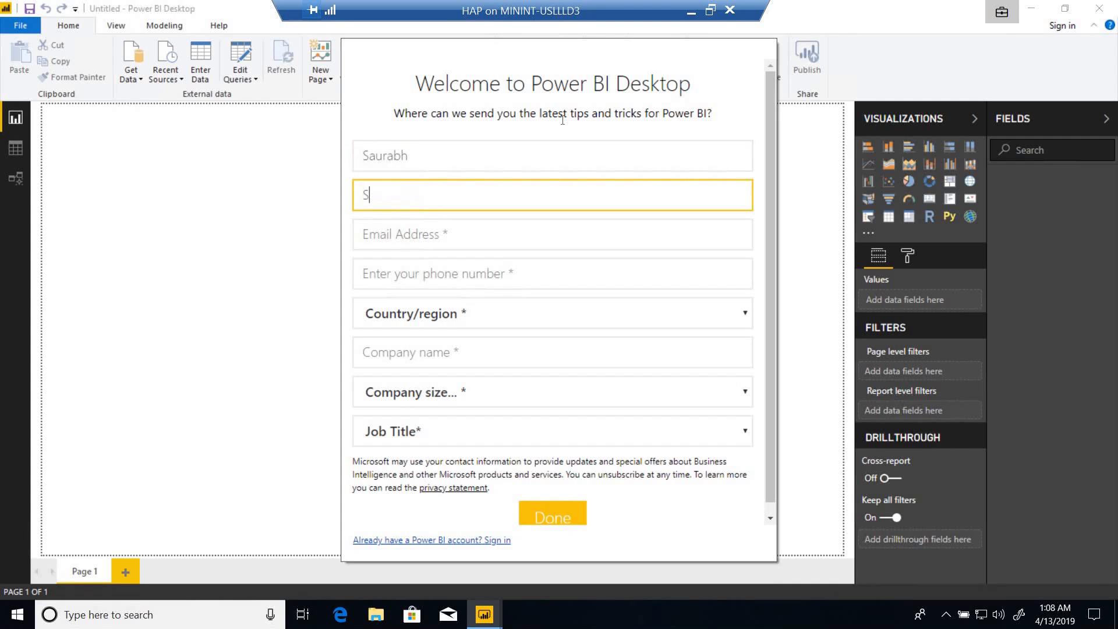
pyautogui.press('Tab')
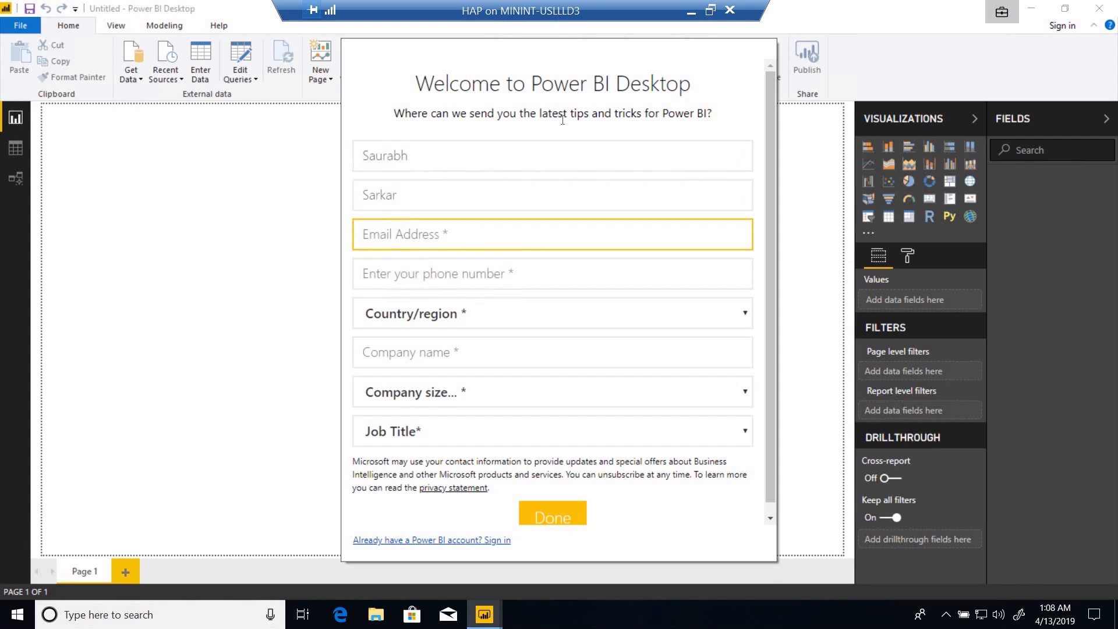
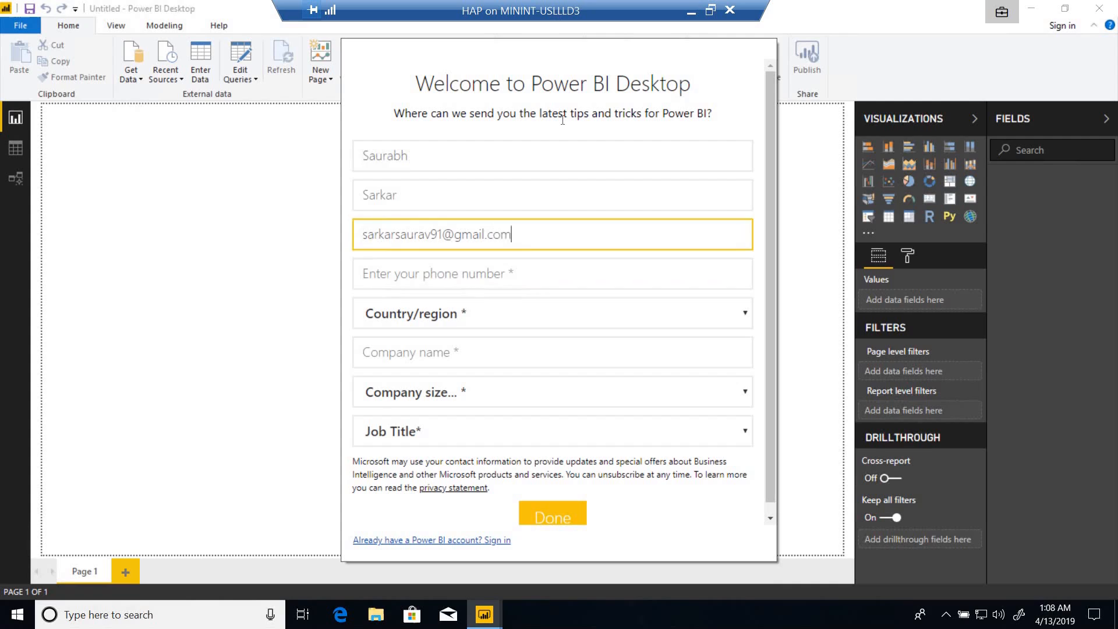
# Fill in the contact's email address and phone number in the welcome form.
pyautogui.press('Tab')
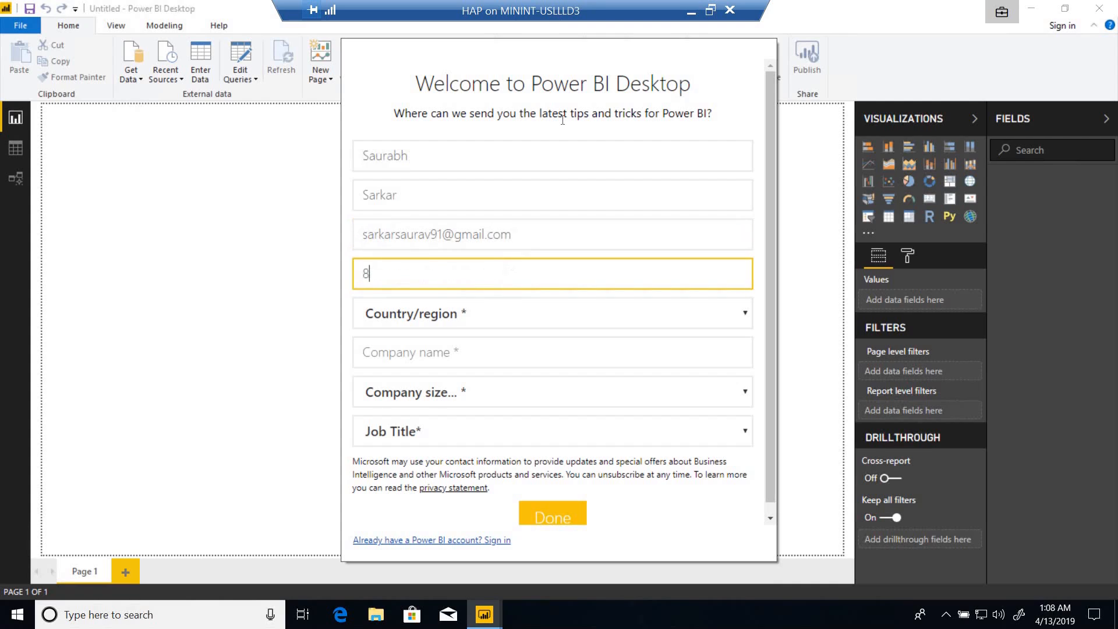
# Set the country/region to India and the company name to EverythingAboutIntune.
pyautogui.press('Tab')
pyautogui.write('in')
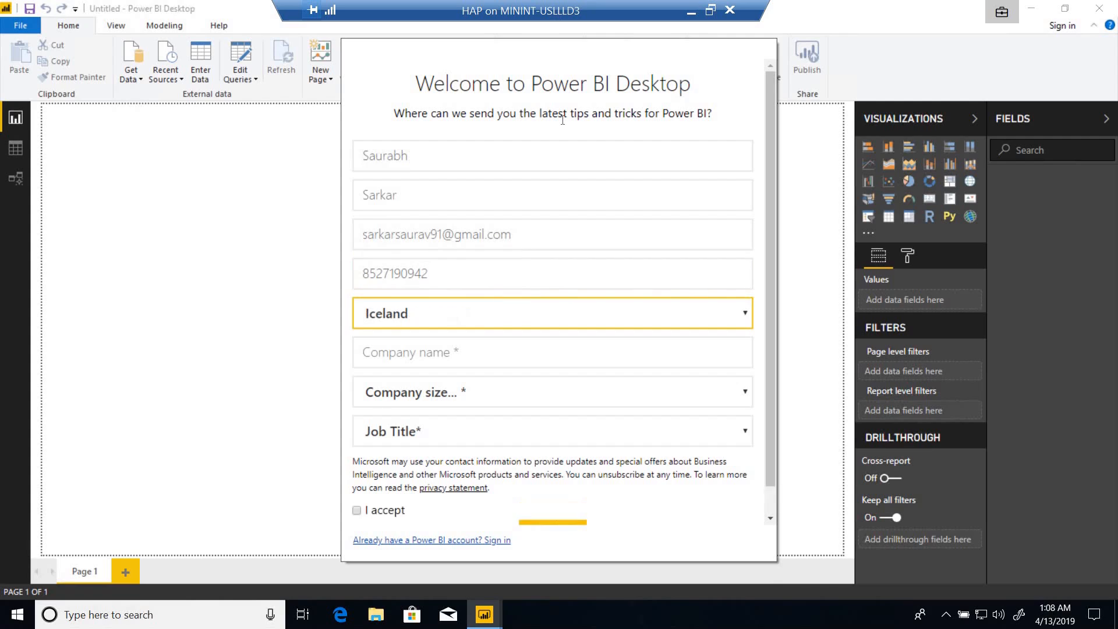
pyautogui.press('Tab')
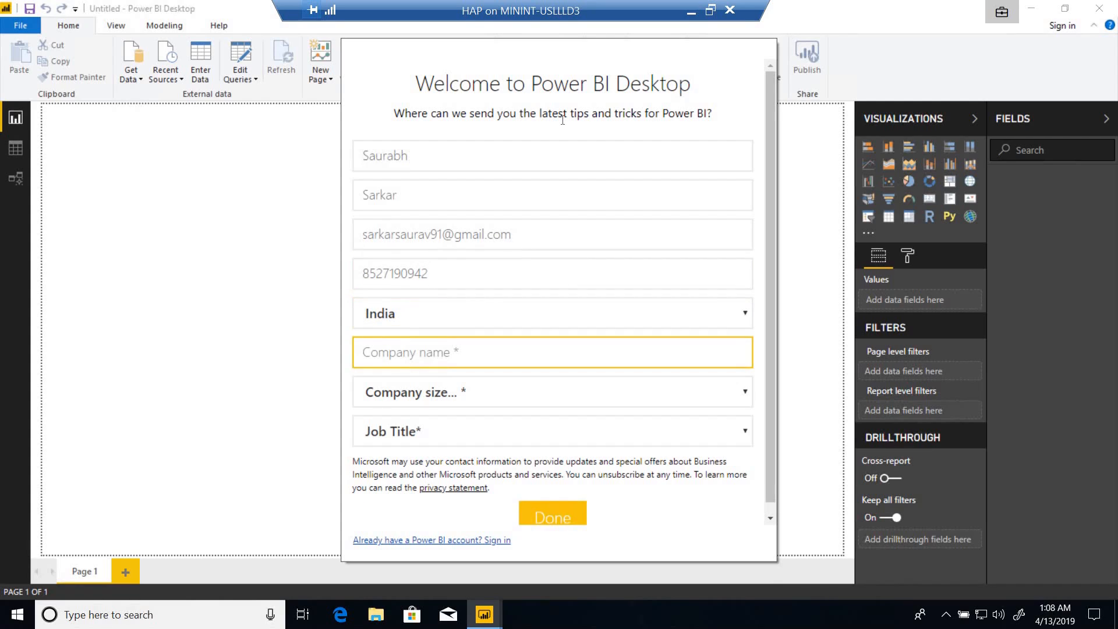
pyautogui.write('EverythingAboutIntun')
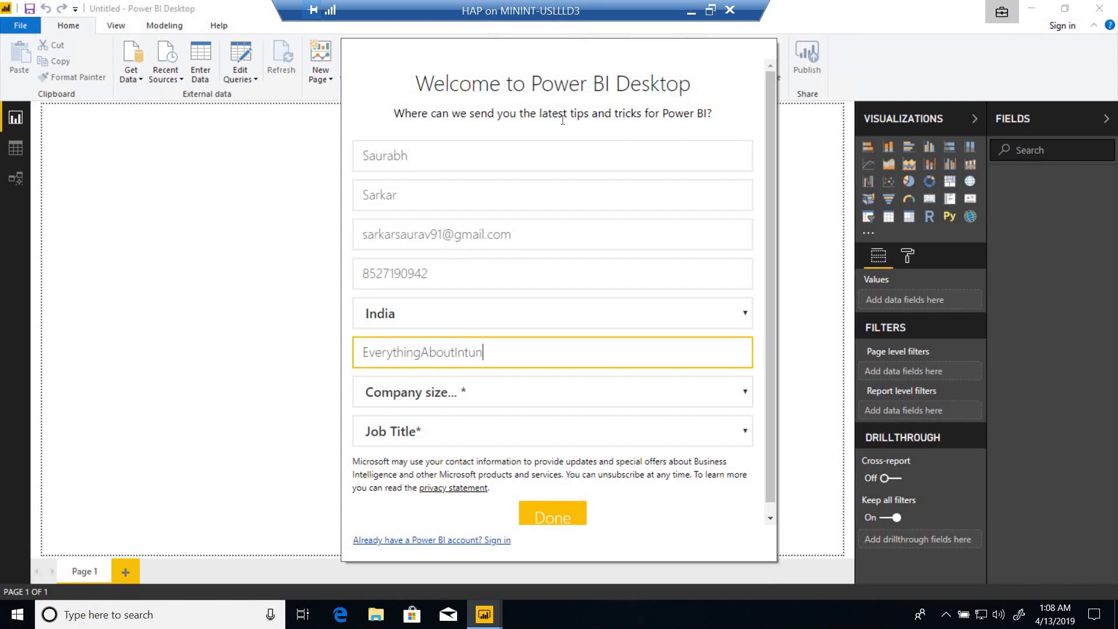
pyautogui.write('e')
# Set the company size to 25-49, choose the first listed job title, and submit the welcome form.
pyautogui.press('Tab')
pyautogui.press('Down')
pyautogui.press('Down')
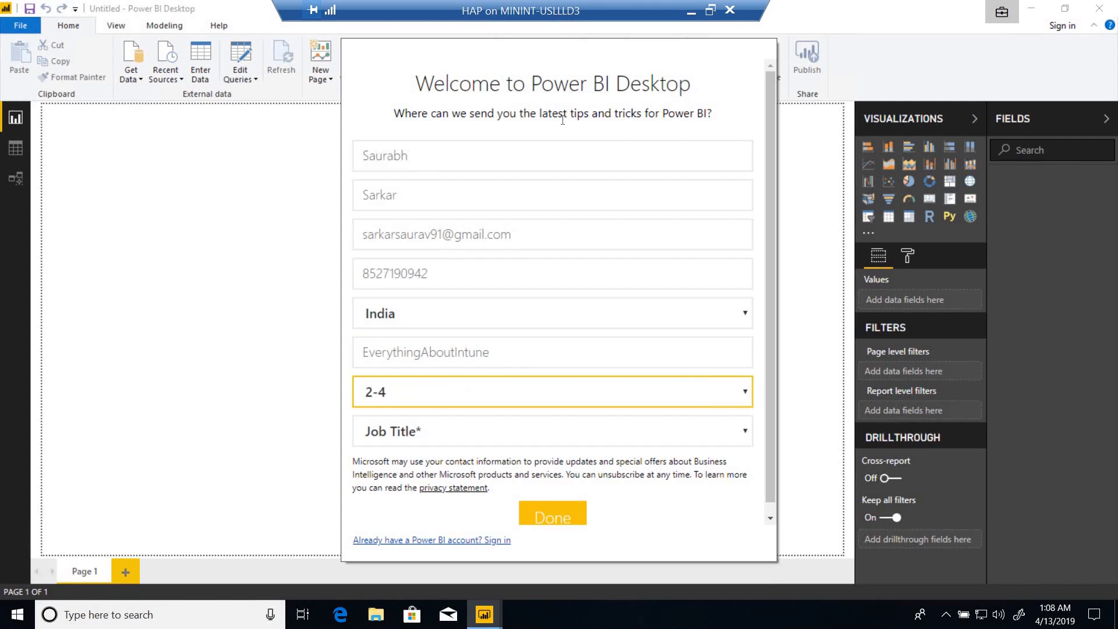
pyautogui.press('Down')
pyautogui.press('Down')
pyautogui.press('Down')
pyautogui.press('Tab')
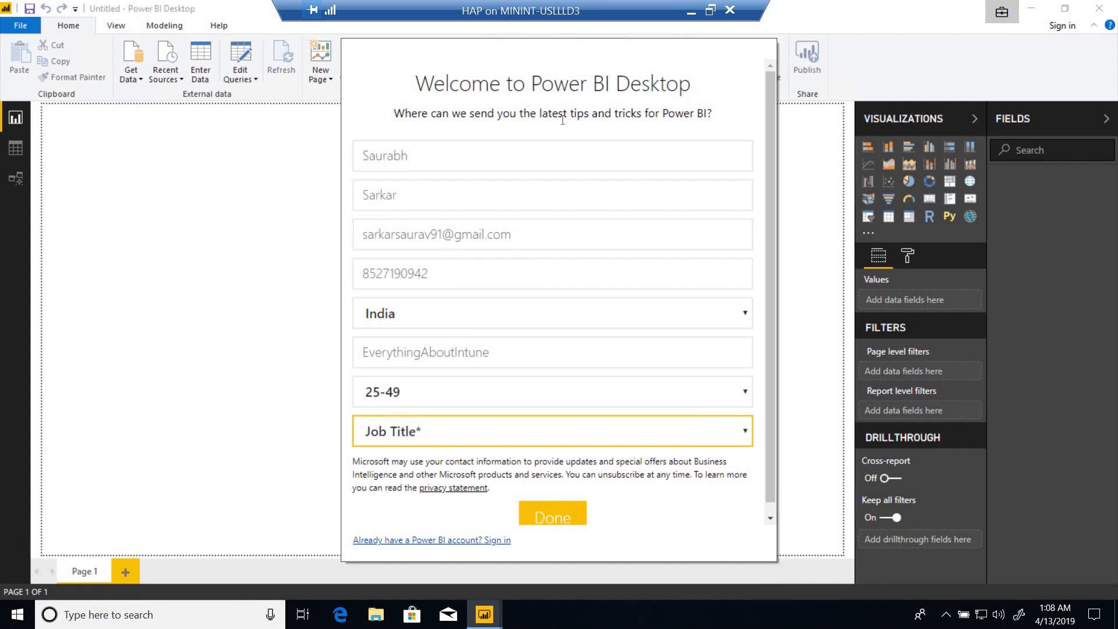
pyautogui.press('Down')
pyautogui.click(534, 518)
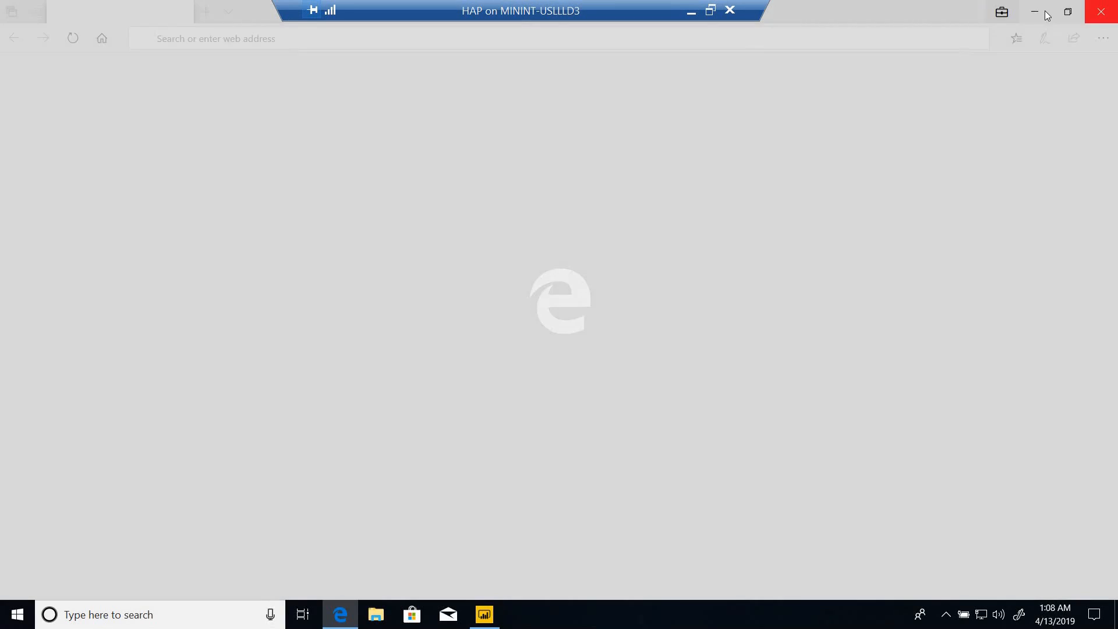
# Minimize the Edge window that opened and sign in to Power BI Desktop with the work account's email address.
pyautogui.click(1035, 12)
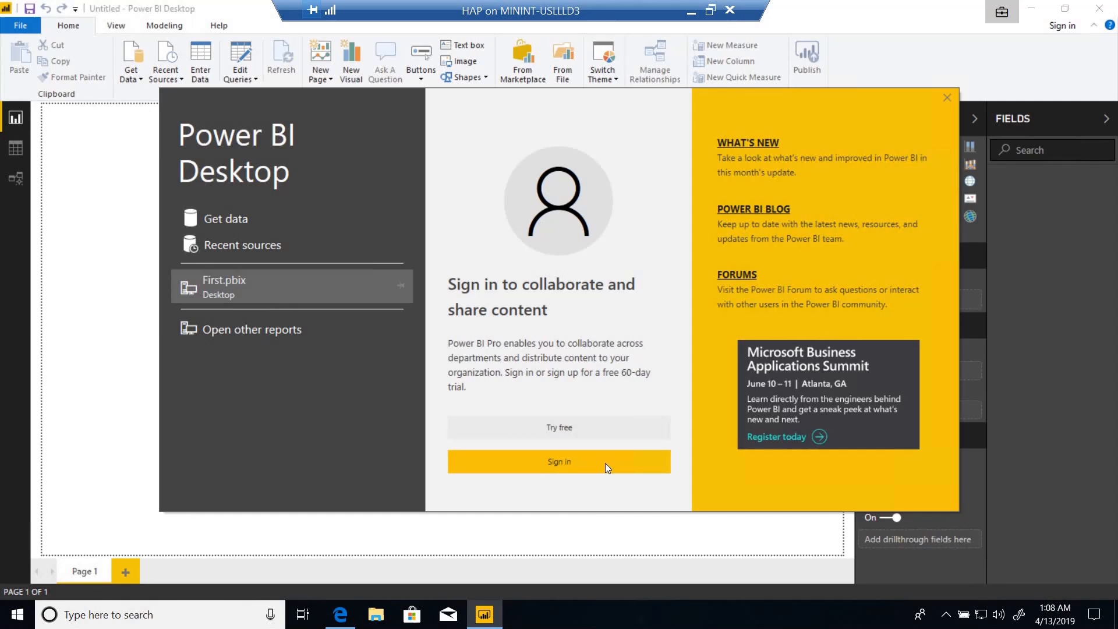
pyautogui.click(570, 461)
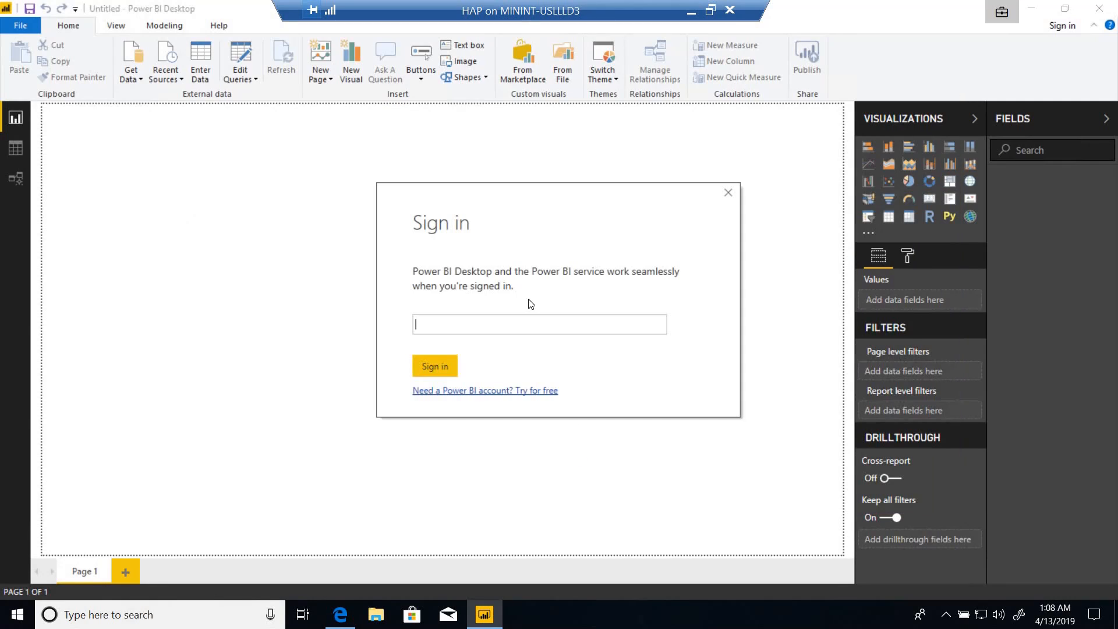
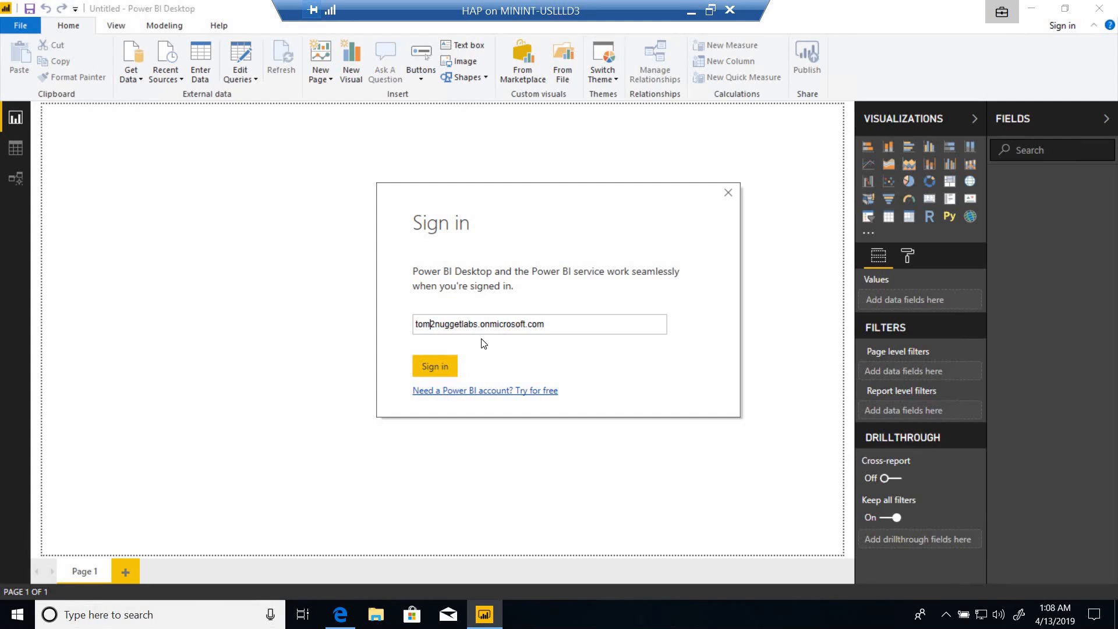
pyautogui.press('Delete')
pyautogui.write('@')
pyautogui.click(431, 367)
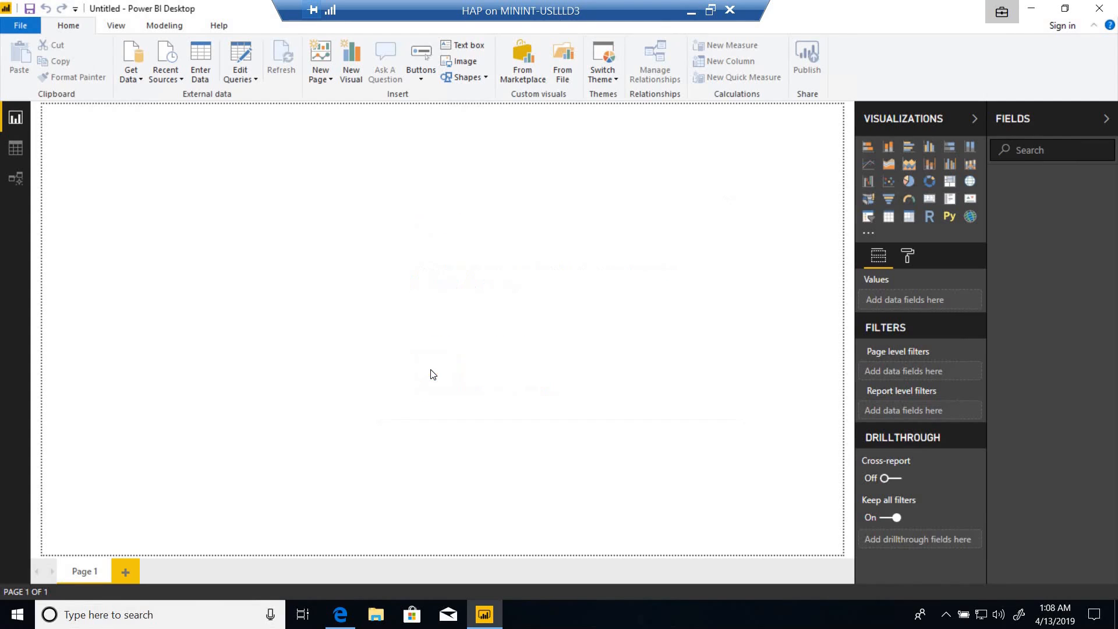
# Import Sheet1 from the desktop Excel file New Microsoft Excel Worksheet and apply the pending query changes.
pyautogui.click(140, 83)
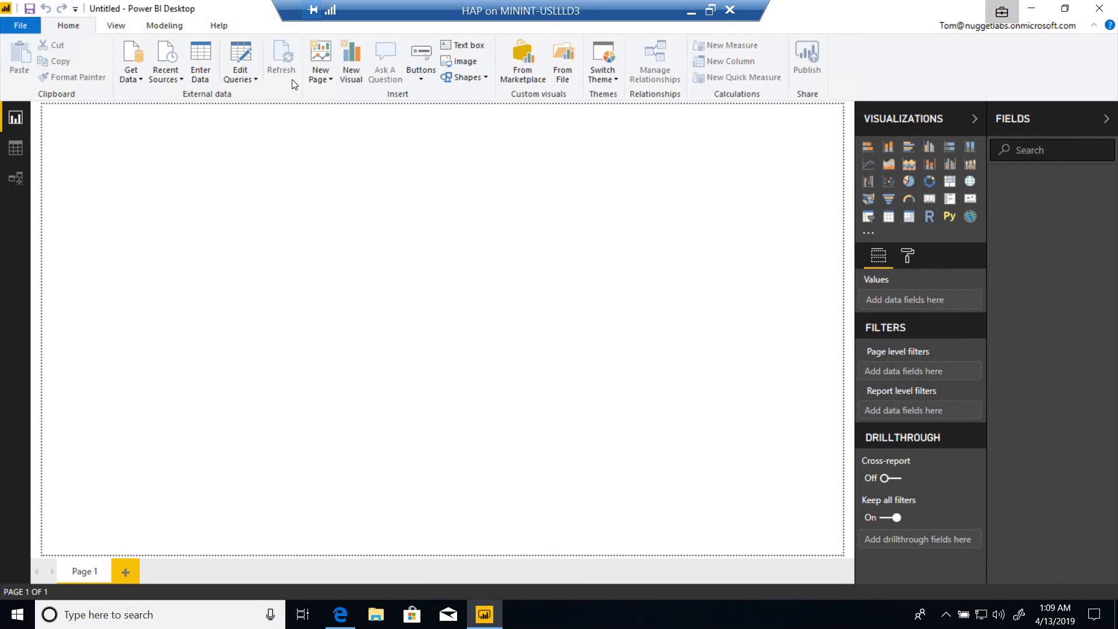
pyautogui.click(139, 82)
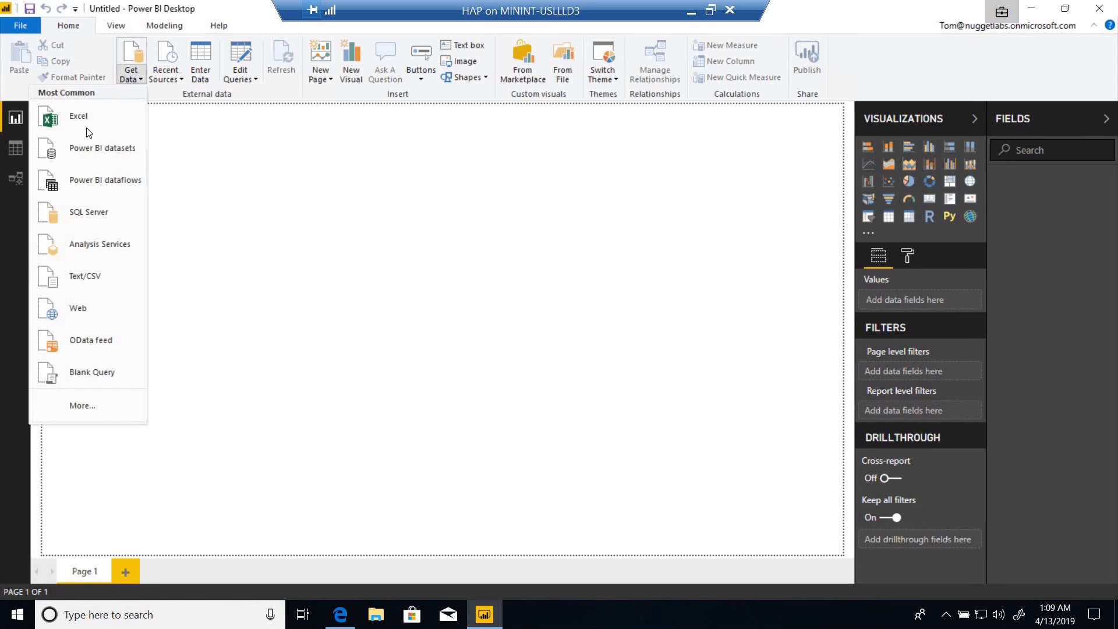
pyautogui.click(89, 124)
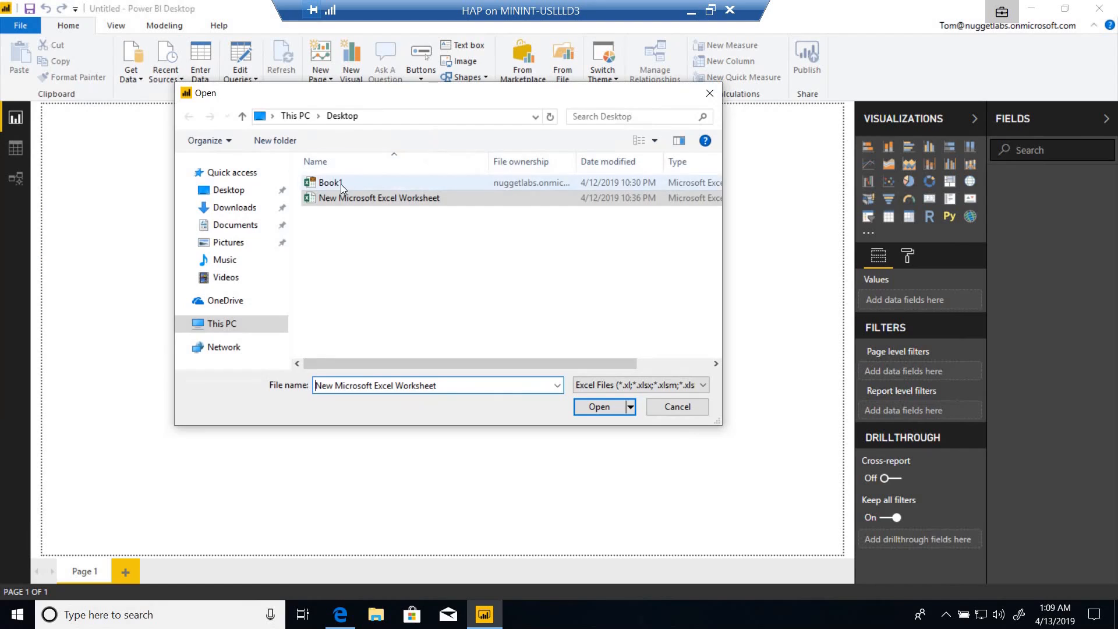
pyautogui.click(340, 184)
pyautogui.click(344, 198)
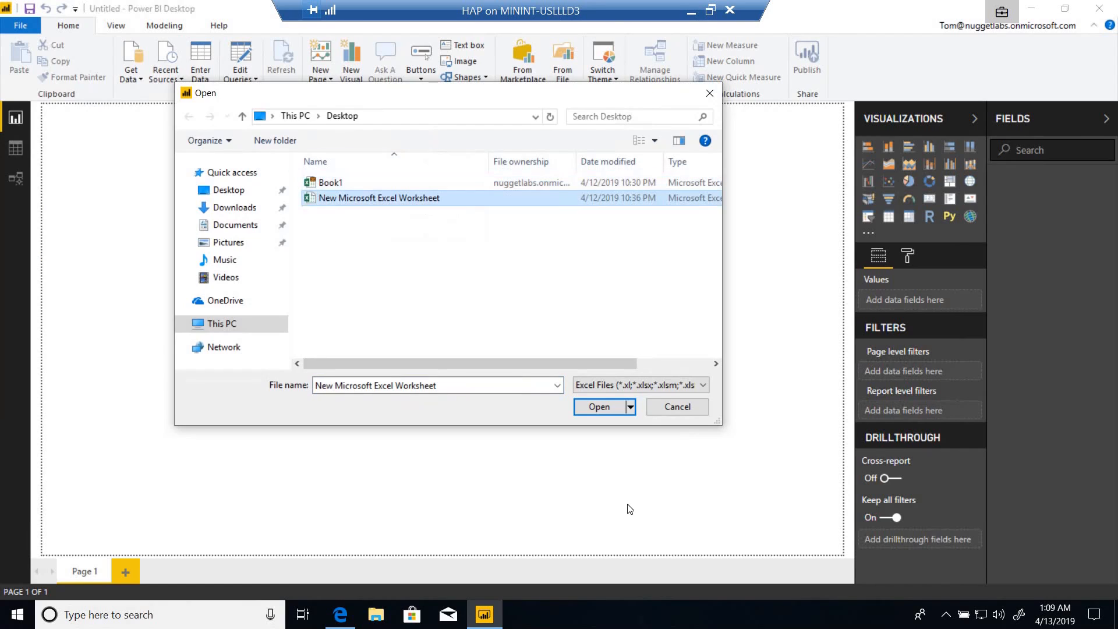
pyautogui.click(600, 407)
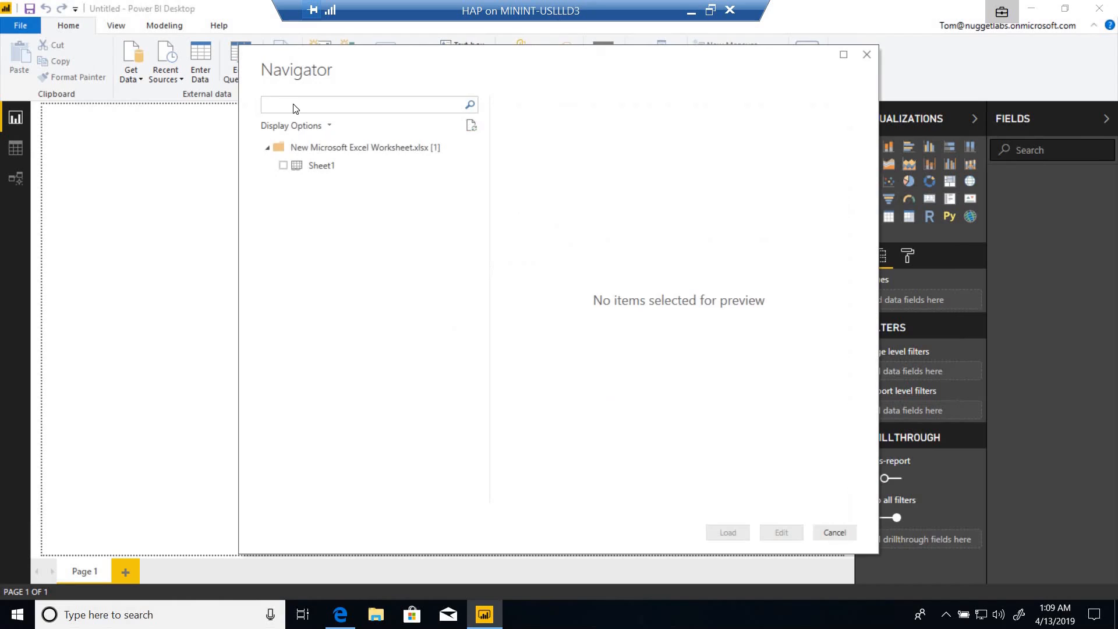
pyautogui.click(283, 166)
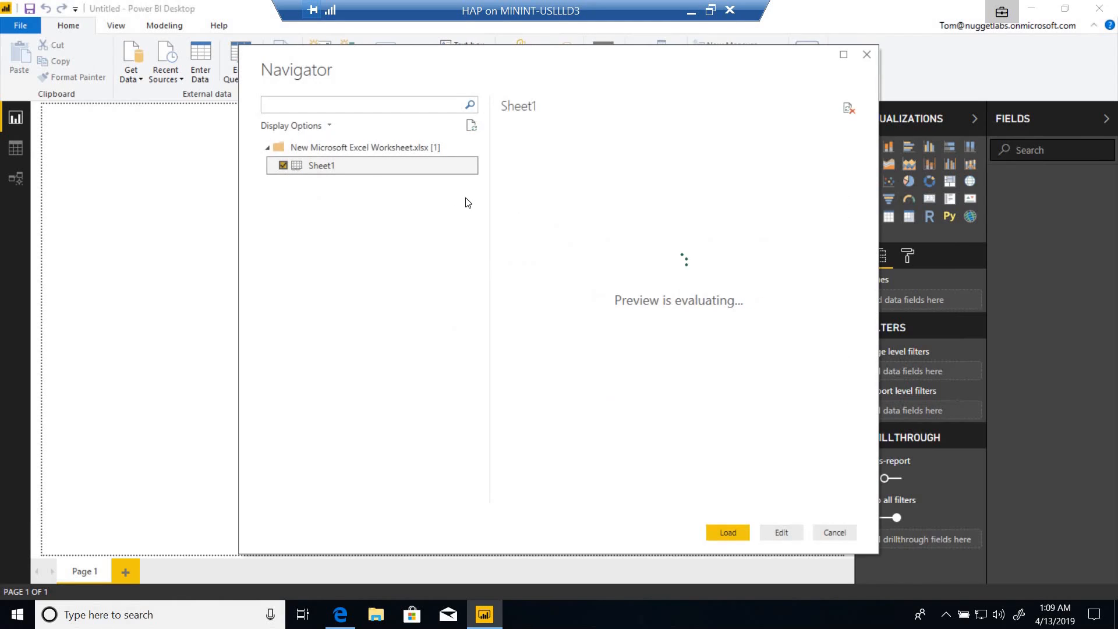
pyautogui.click(738, 531)
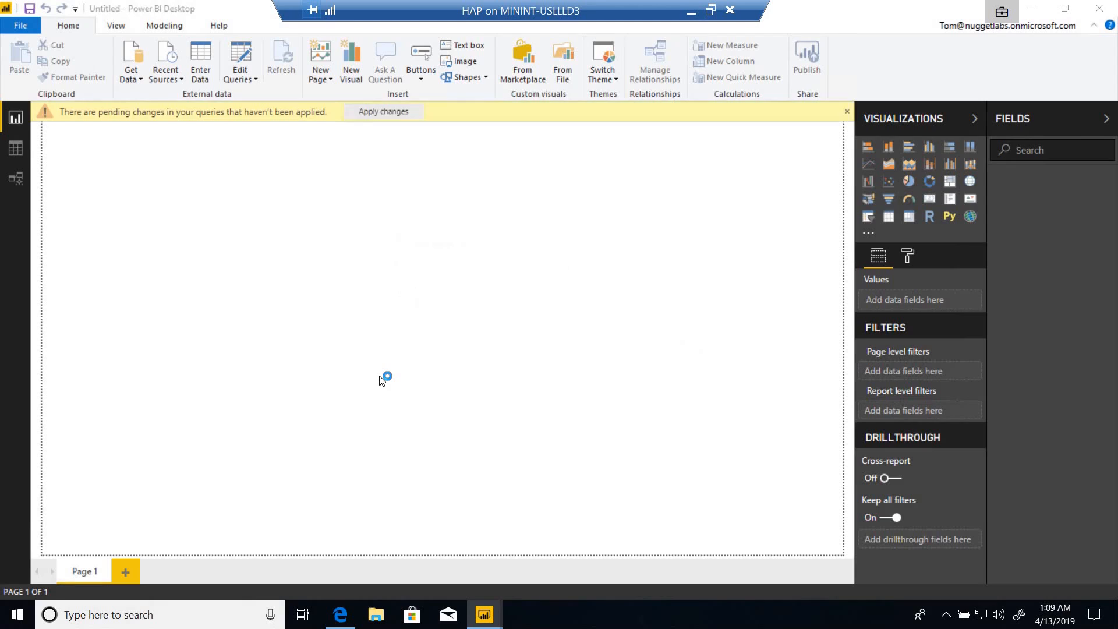
pyautogui.click(386, 111)
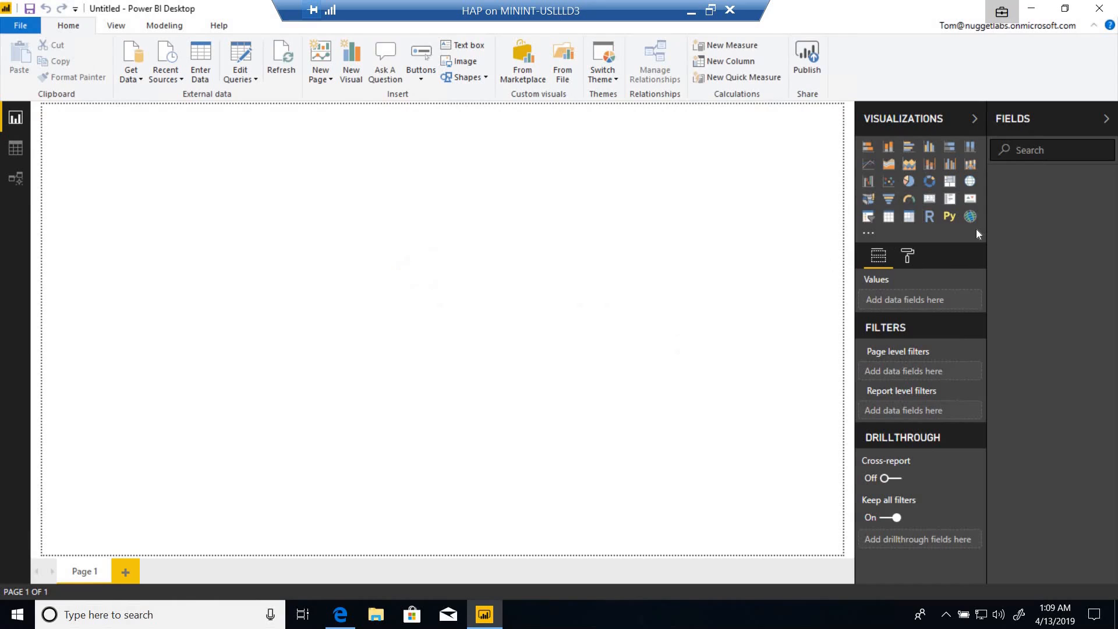
# Create a column chart from fields A, B and C of Sheet1.
pyautogui.click(1016, 203)
pyautogui.click(1016, 220)
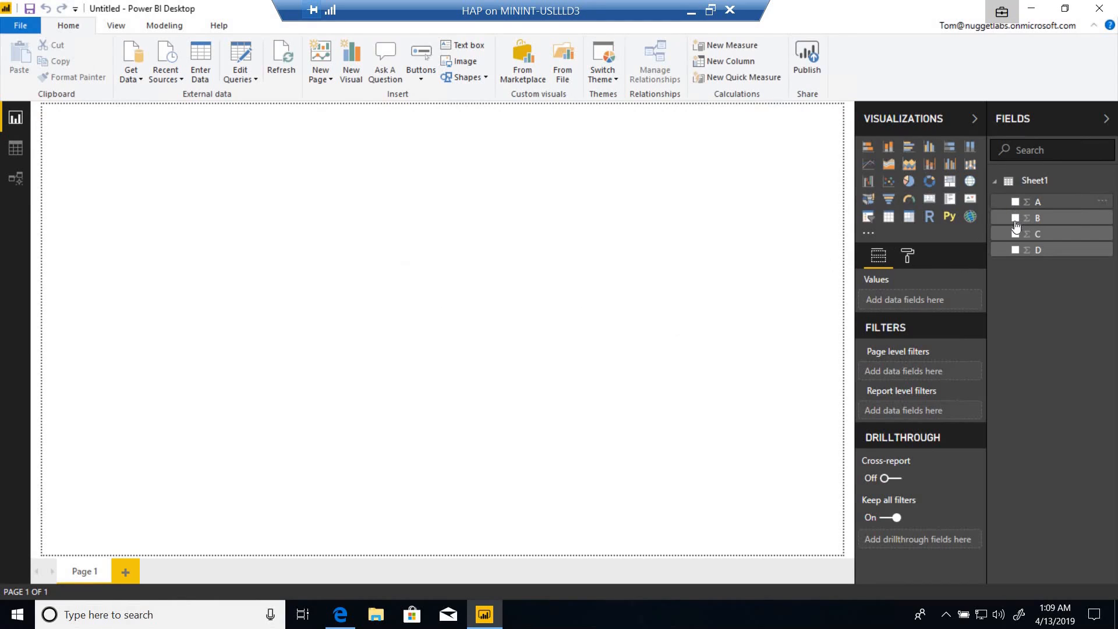
pyautogui.click(1016, 234)
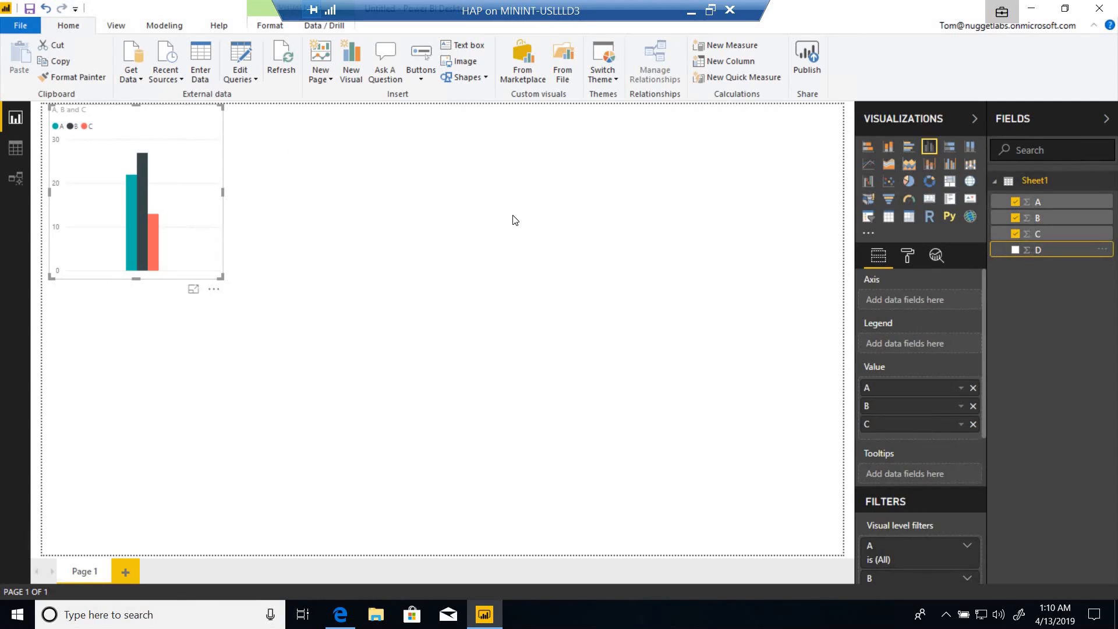
# Import Sheet1 from the protected Excel workbook Book1 on the desktop into the report.
pyautogui.click(141, 79)
pyautogui.click(84, 125)
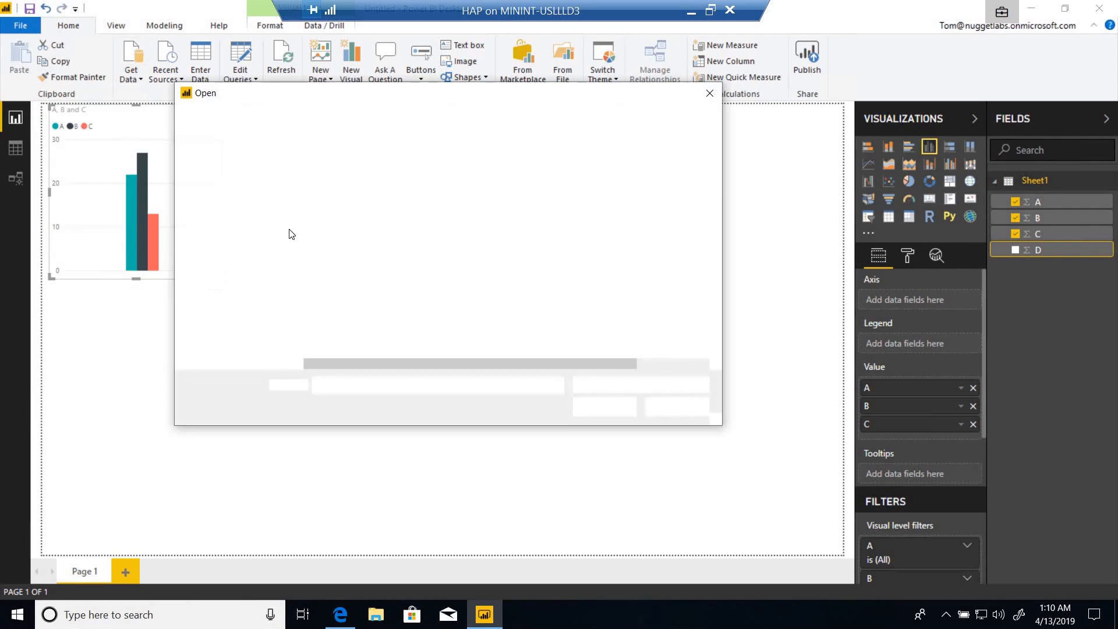
pyautogui.click(332, 183)
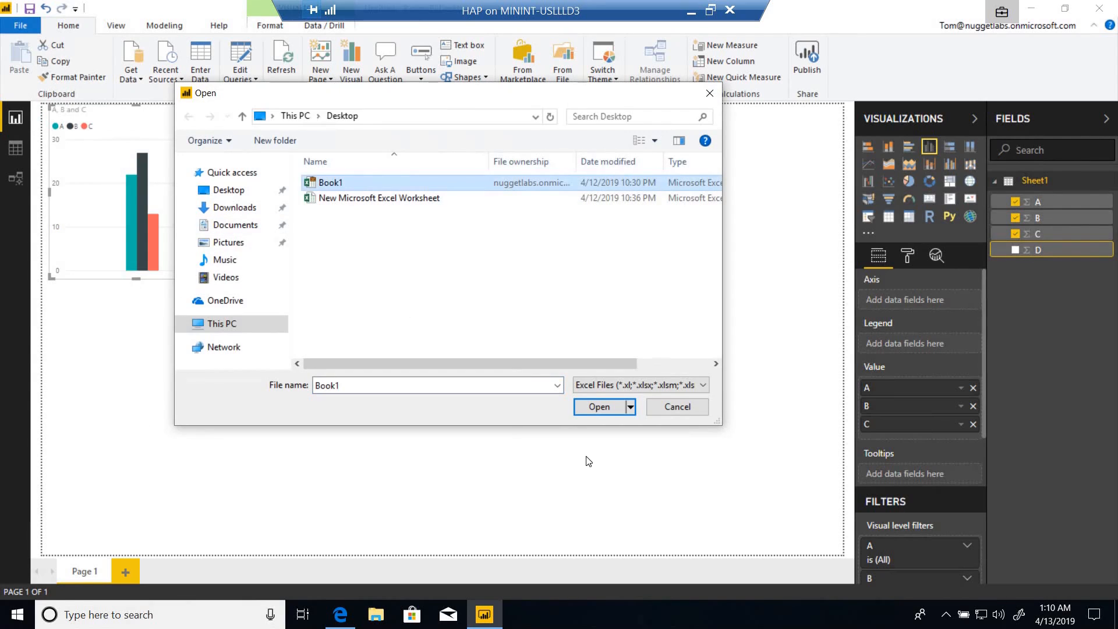
pyautogui.click(599, 407)
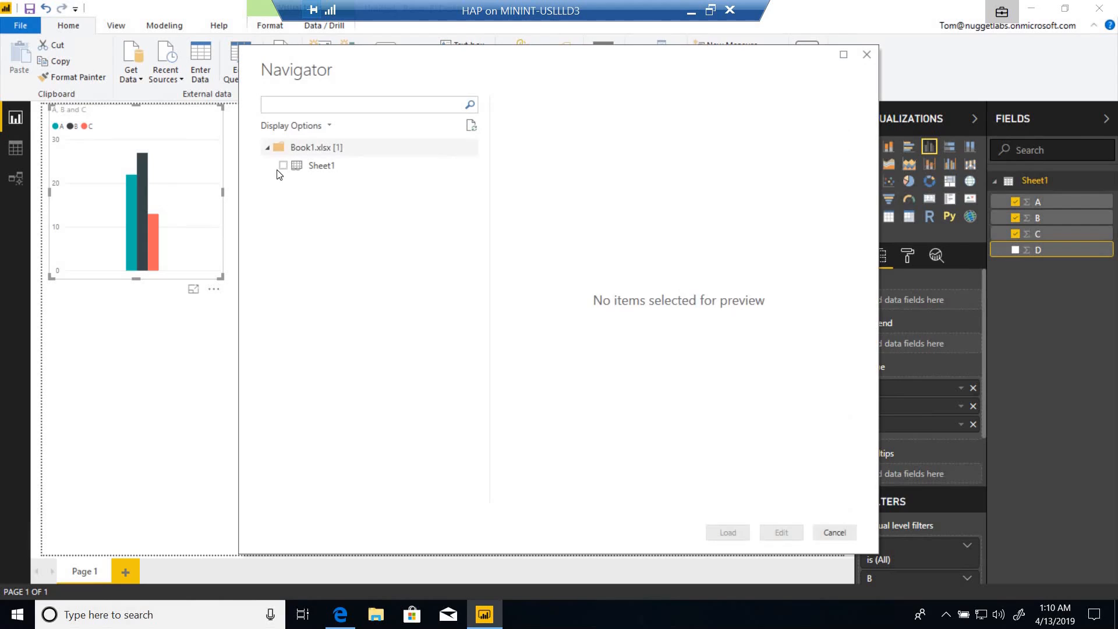
pyautogui.click(283, 166)
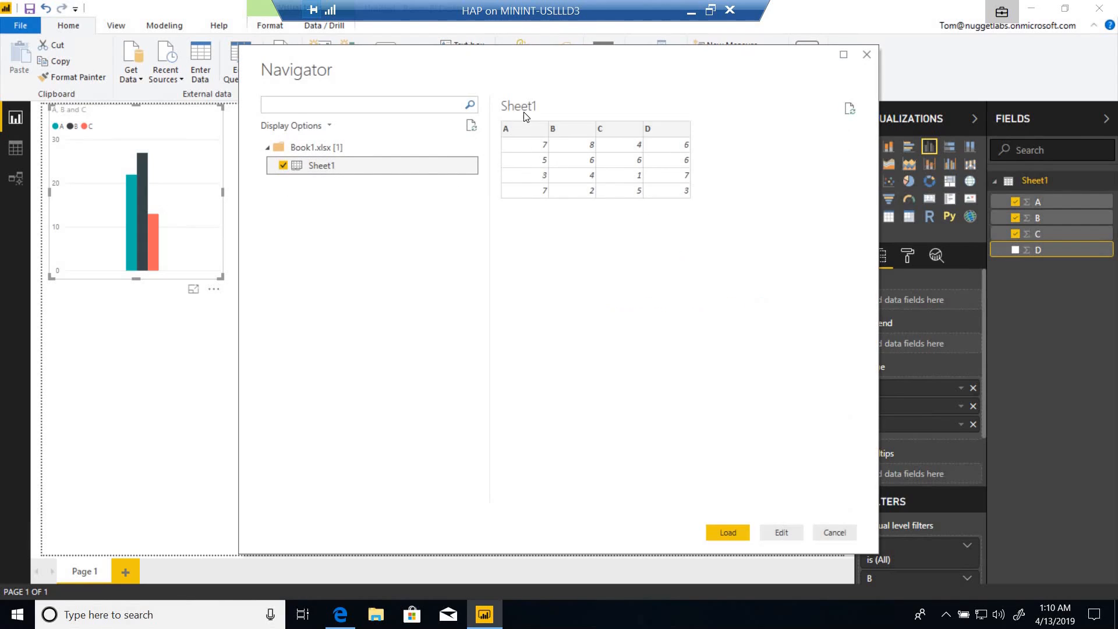
pyautogui.click(728, 532)
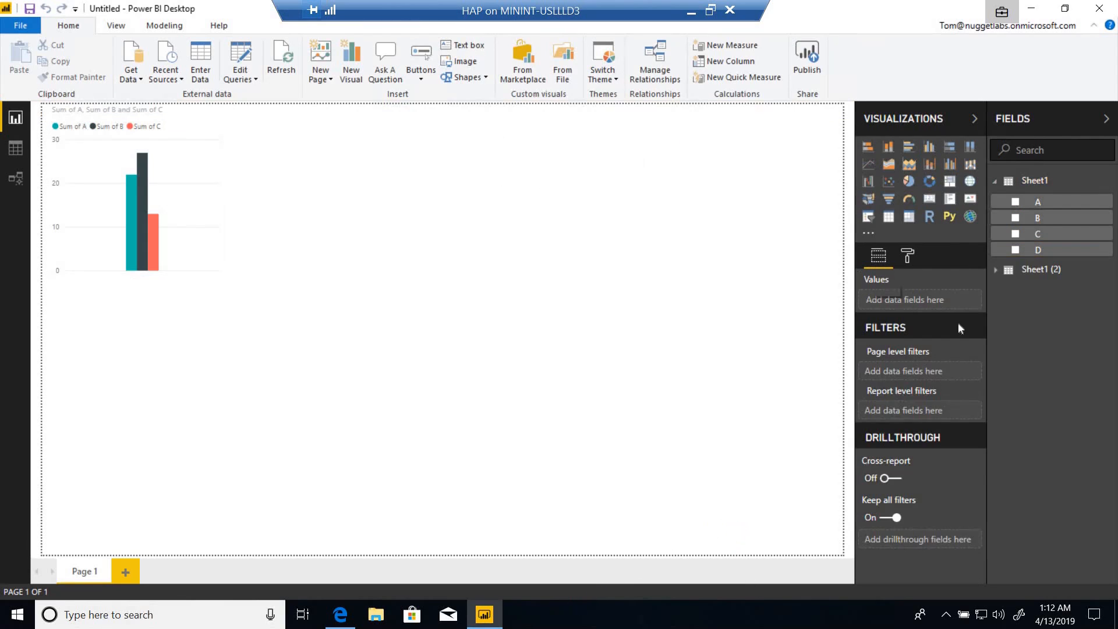
# Create a second column chart from fields A, B, C and D of Sheet1 (2), then deselect it.
pyautogui.click(995, 274)
pyautogui.click(1014, 291)
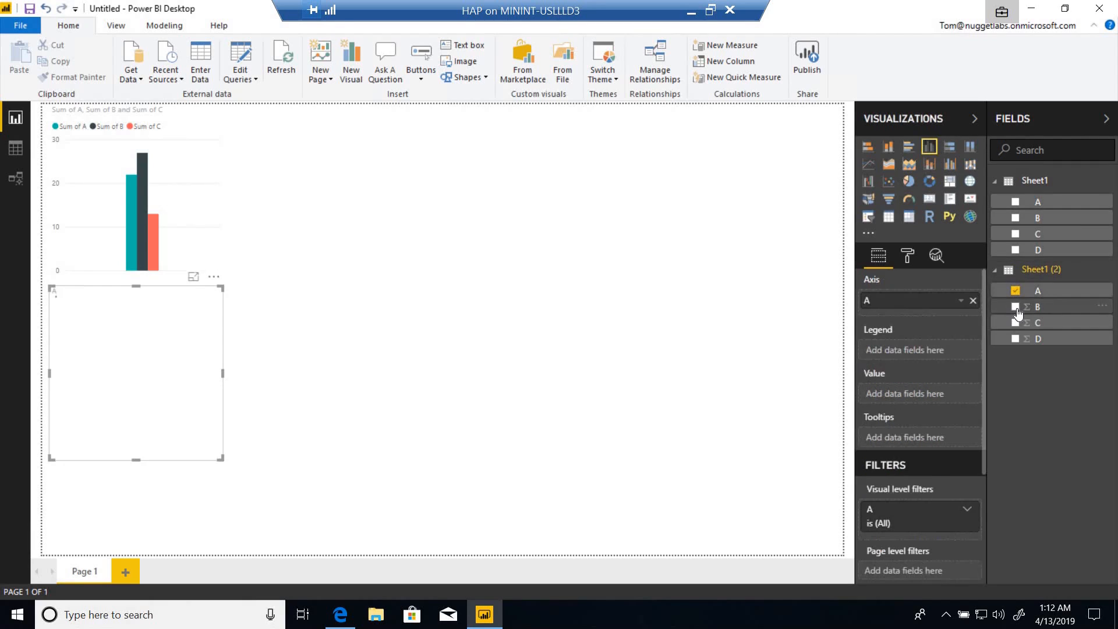
pyautogui.click(1015, 307)
pyautogui.click(1014, 322)
pyautogui.click(1015, 339)
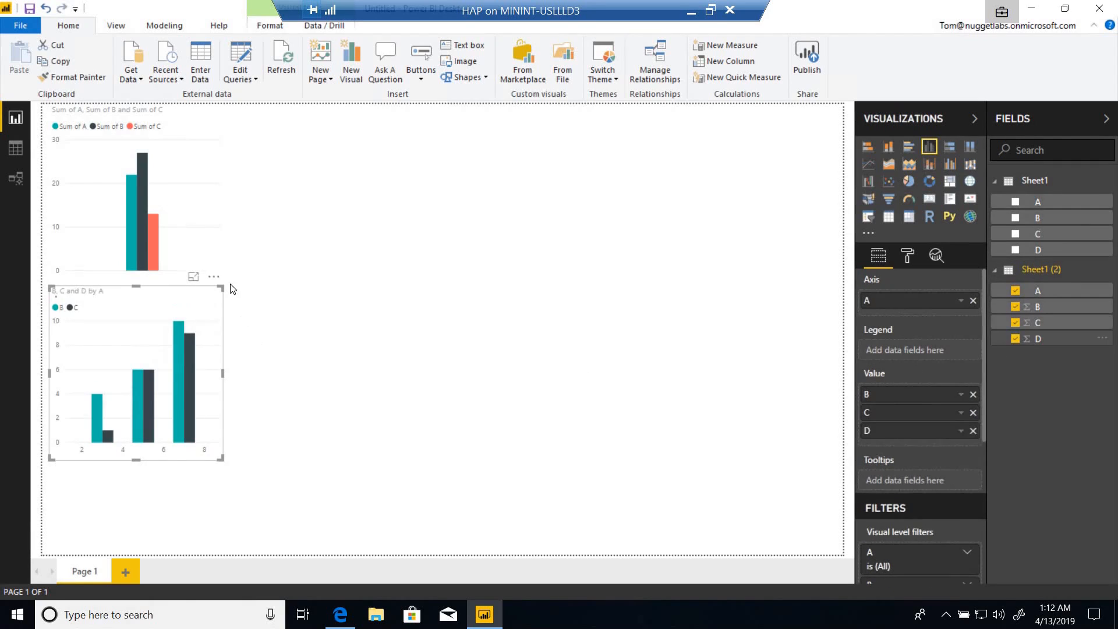
pyautogui.click(320, 254)
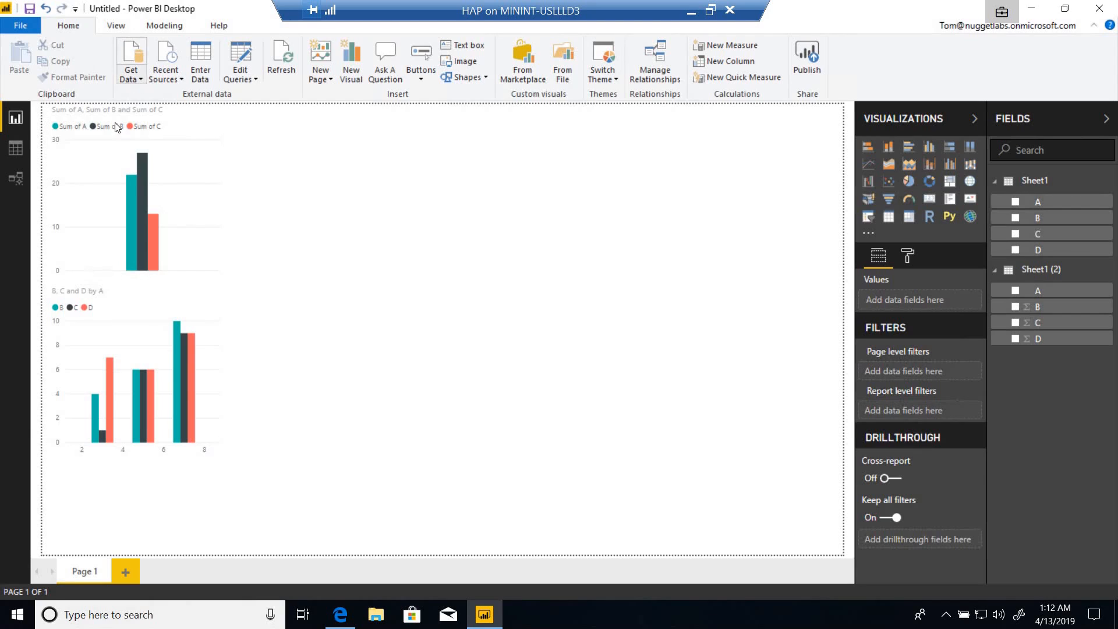
# Preview the work-protected text file Work1 from the desktop as a data source and dismiss it without loading.
pyautogui.click(131, 75)
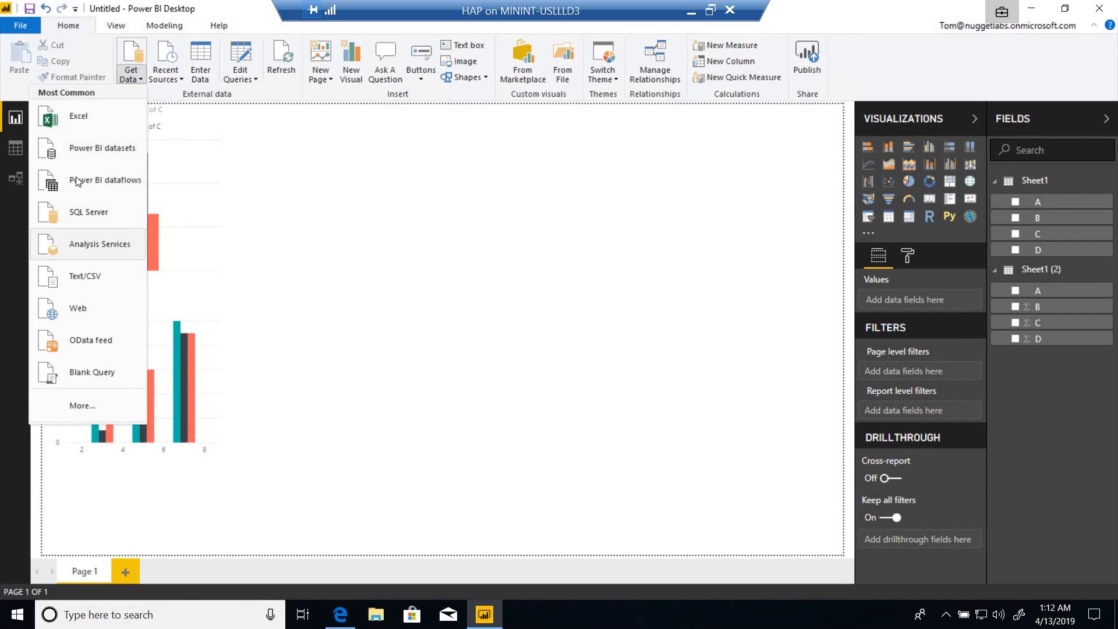
pyautogui.click(78, 282)
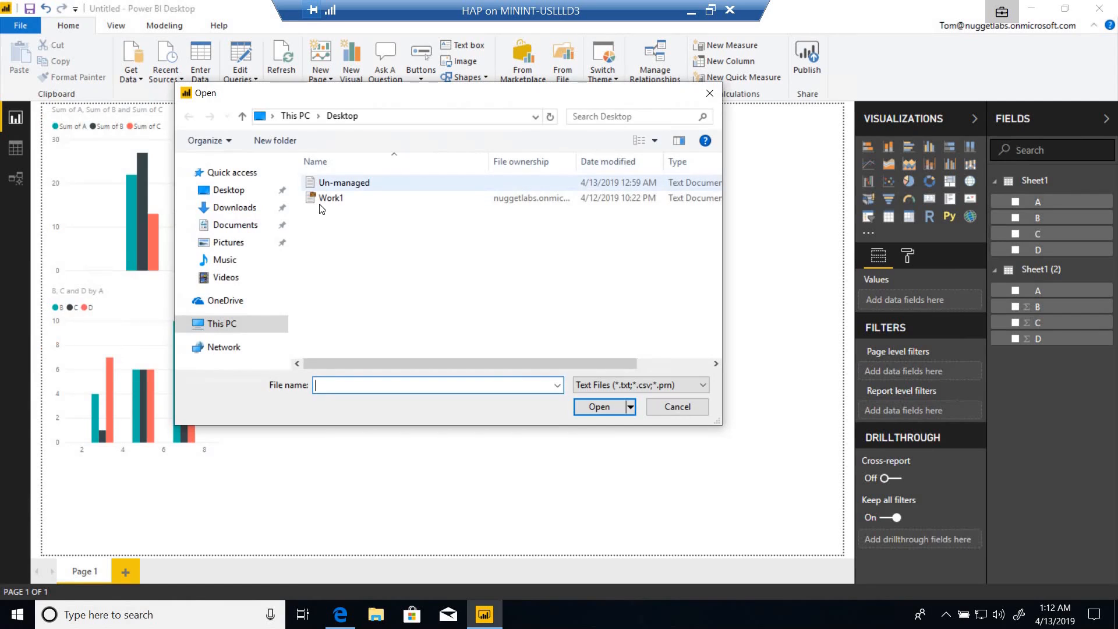
pyautogui.click(321, 198)
pyautogui.click(607, 410)
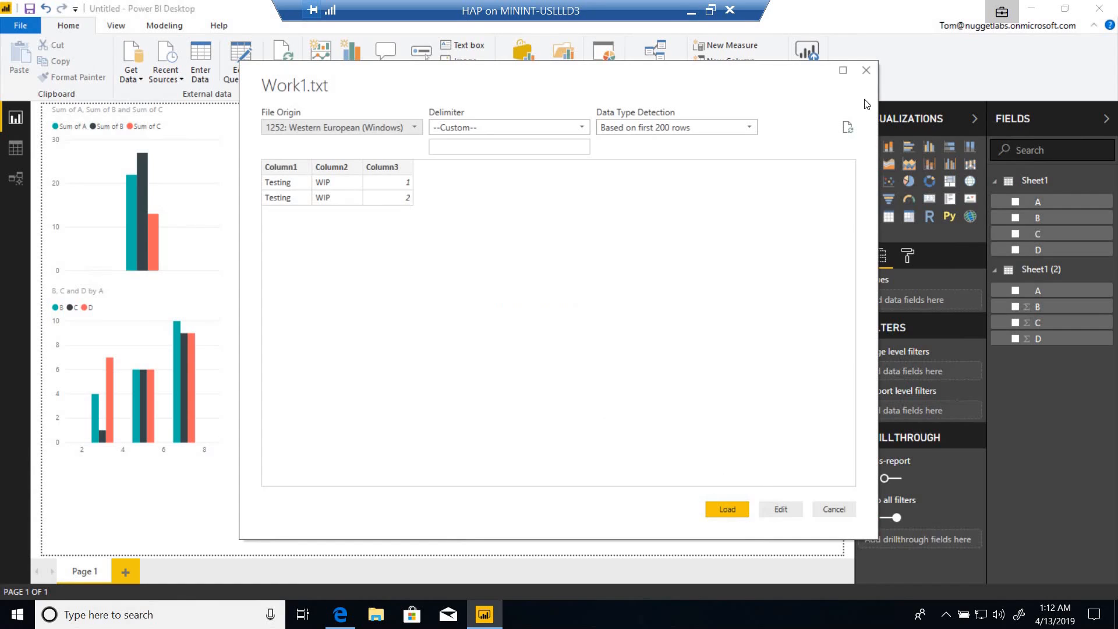
pyautogui.click(866, 70)
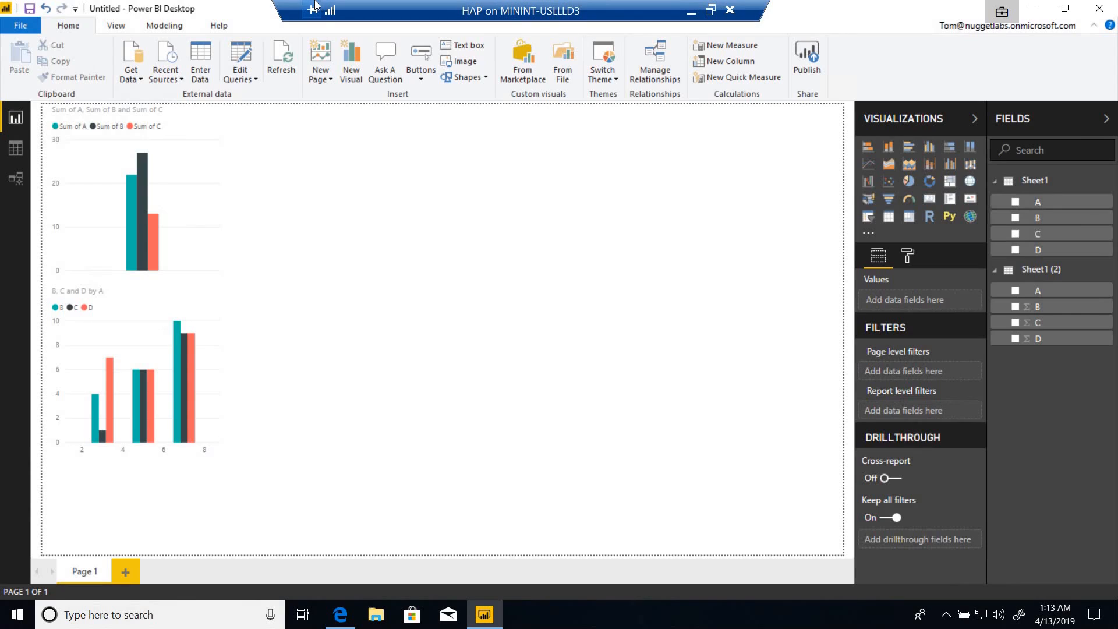
# Start saving the report to the desktop and show the file ownership choices offered for it.
pyautogui.click(32, 10)
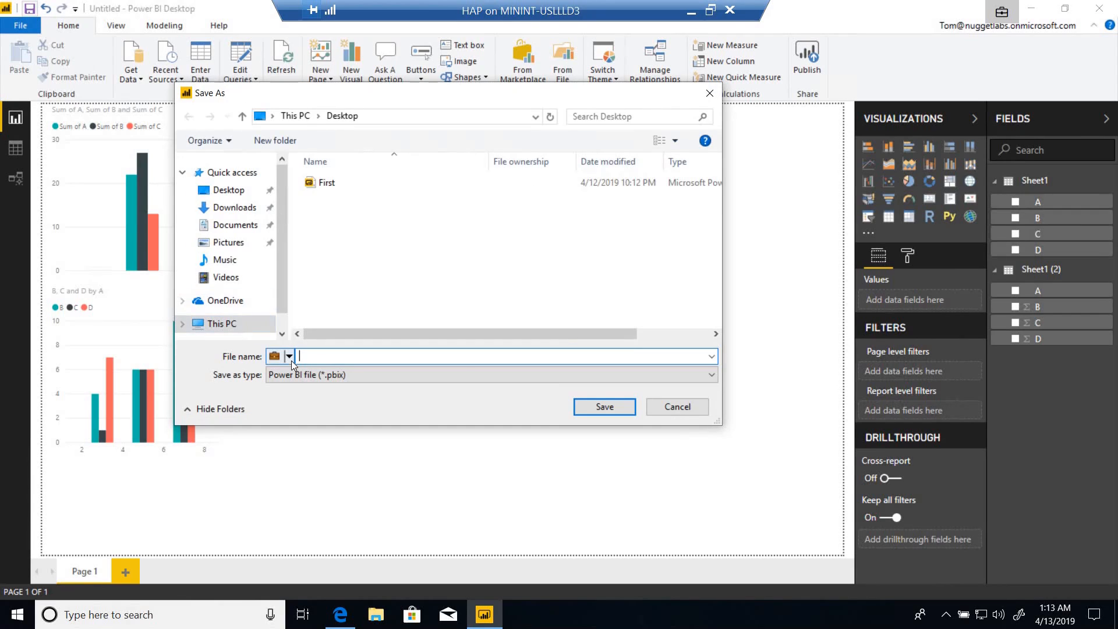
pyautogui.click(290, 360)
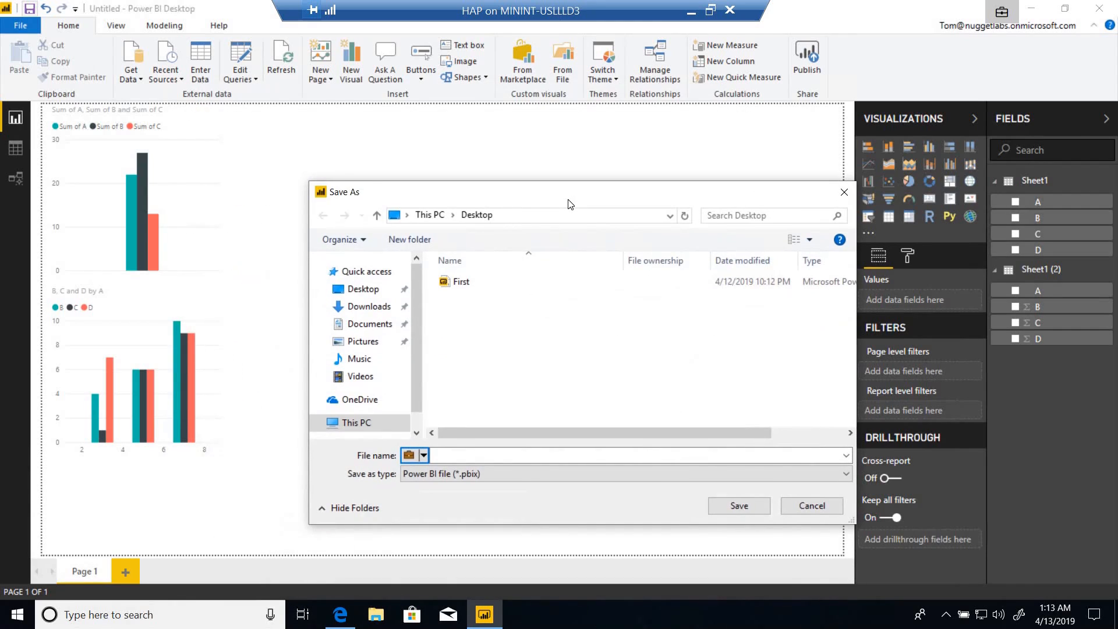
pyautogui.click(424, 455)
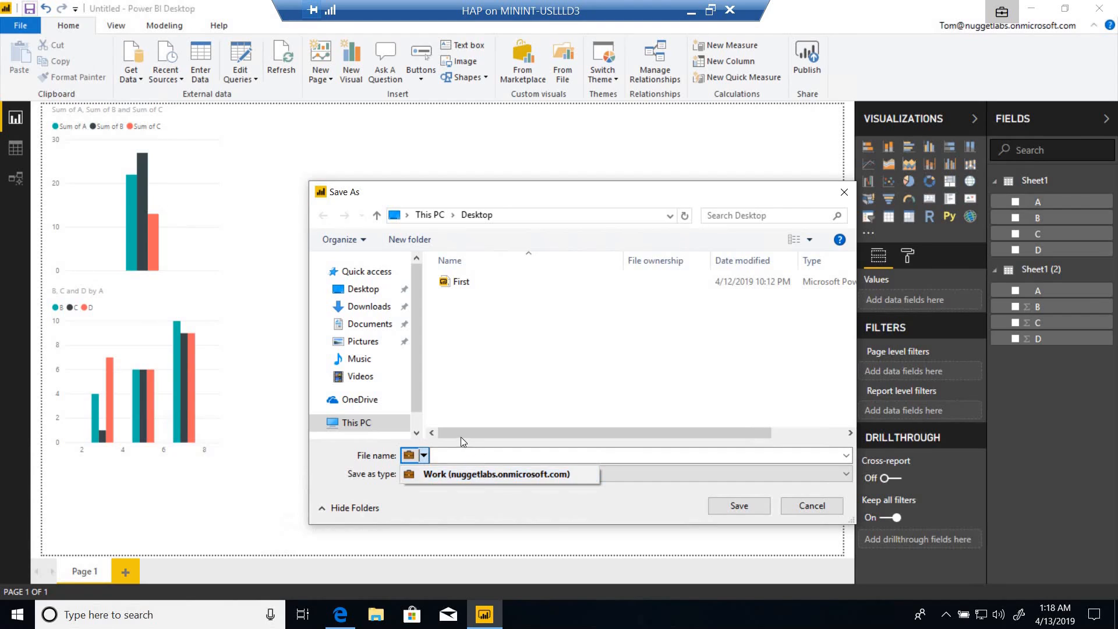
# Switch to Microsoft 365 Device Management, open the protected apps of the Demo Test 1 app protection policy and highlight the Store-type entry.
pyautogui.click(690, 11)
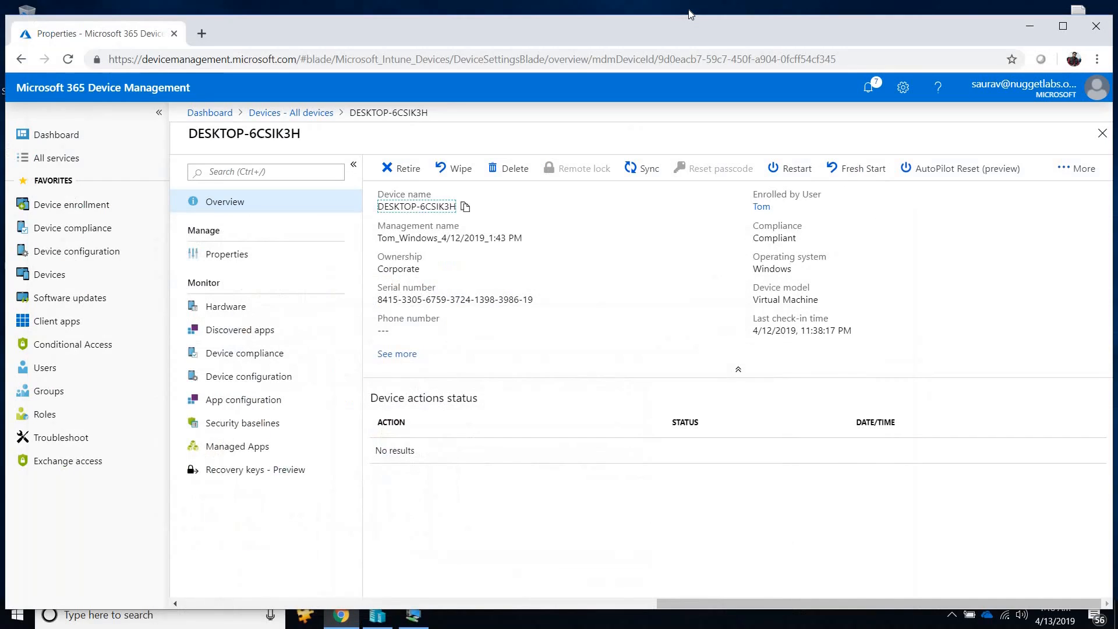
pyautogui.click(64, 322)
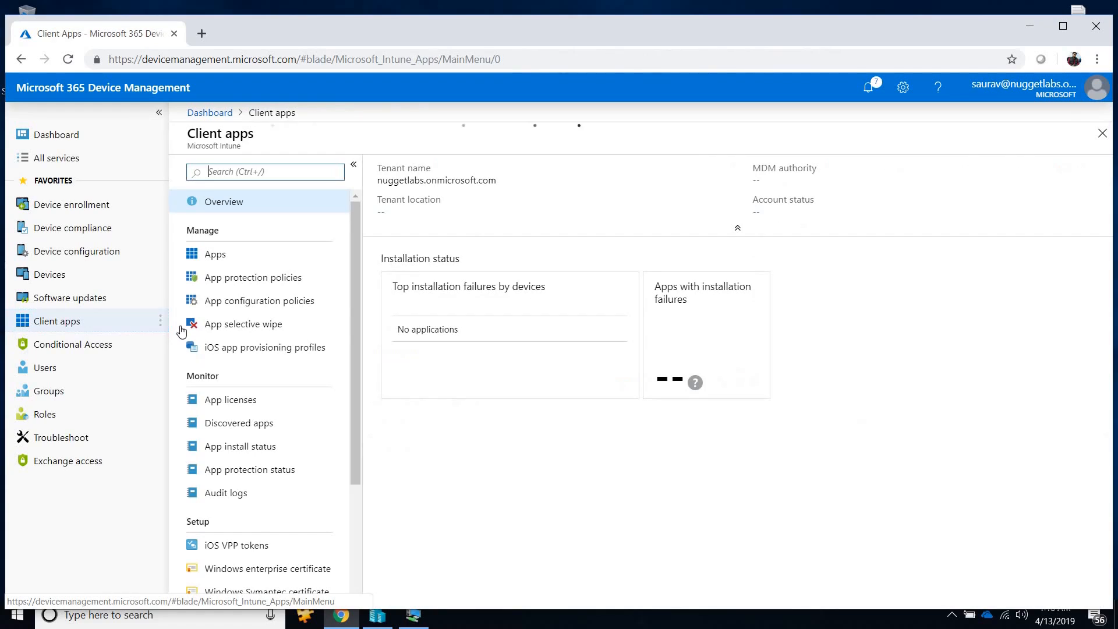
pyautogui.click(235, 280)
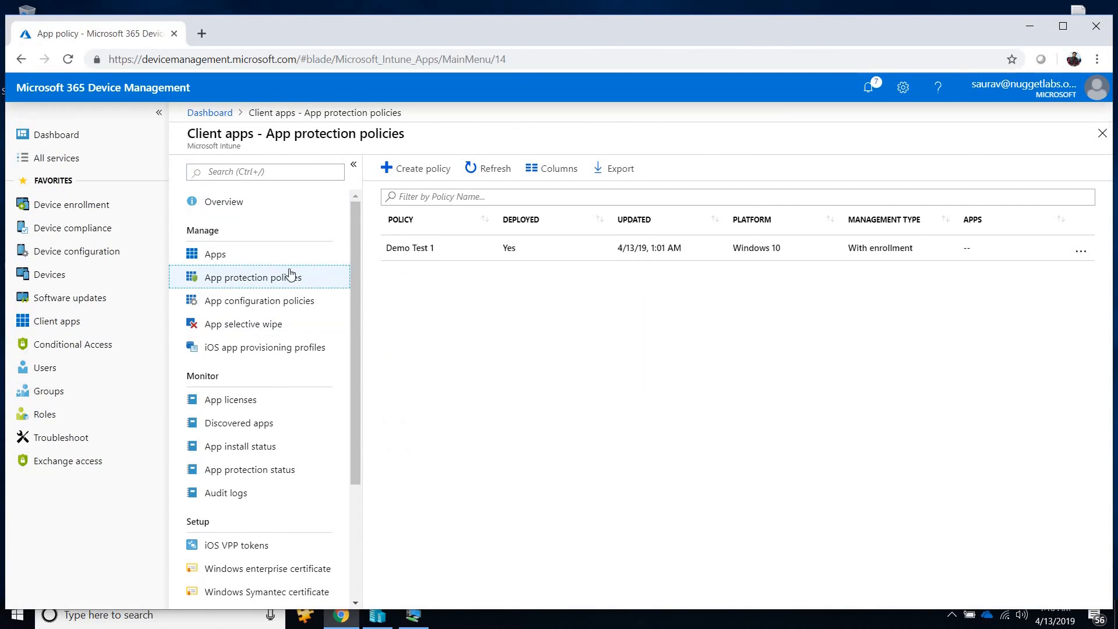
pyautogui.click(422, 253)
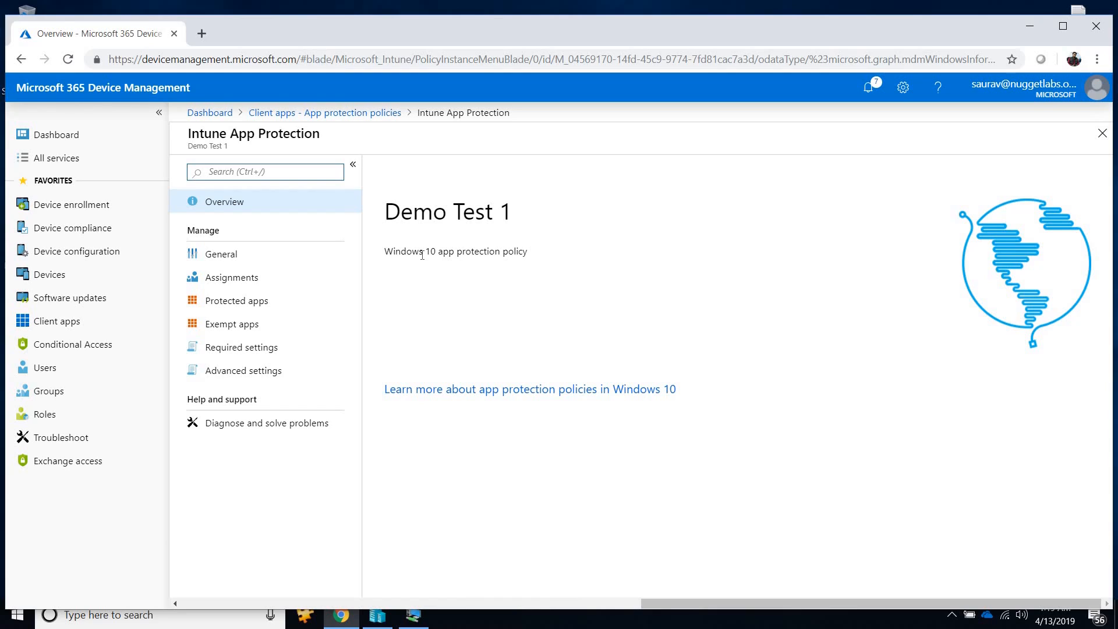
pyautogui.click(236, 309)
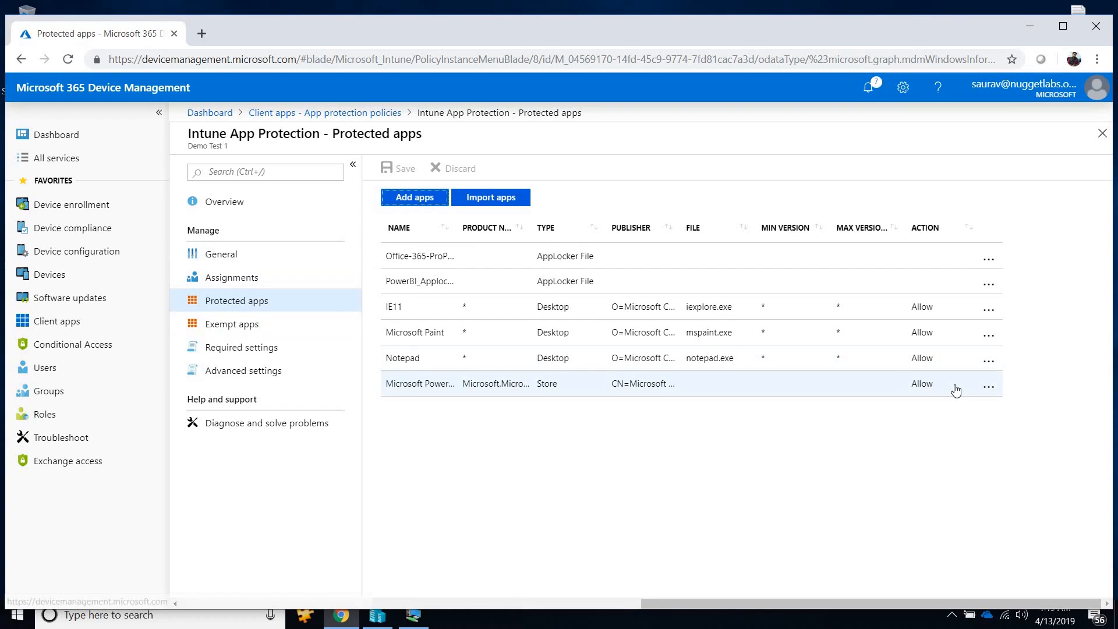
pyautogui.click(793, 379)
pyautogui.moveTo(792, 379); pyautogui.dragTo(385, 402)
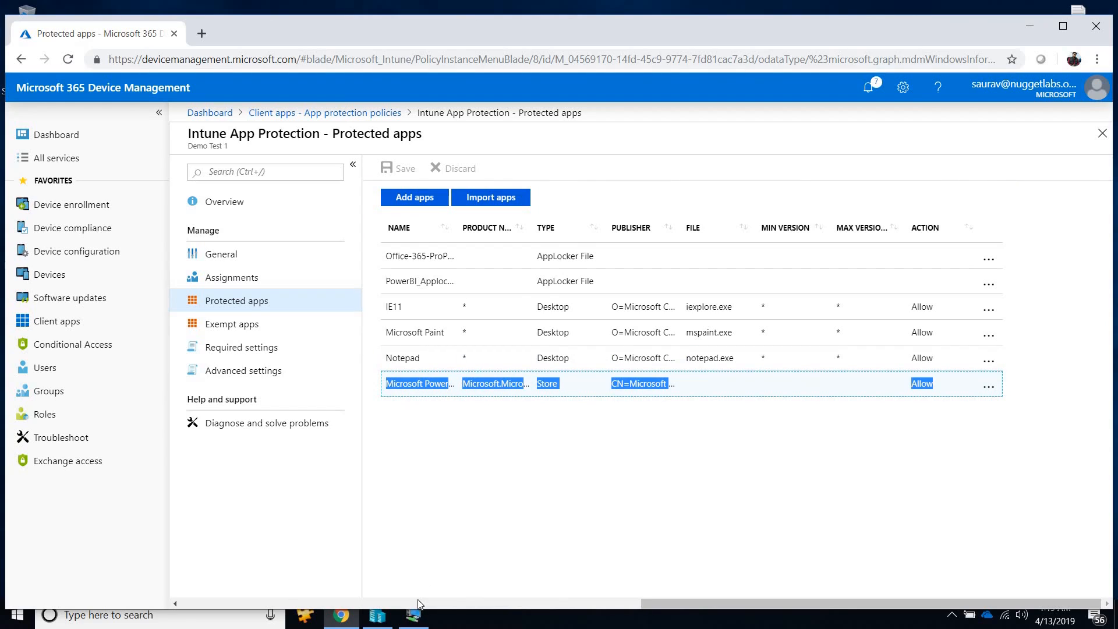
# Check the remote session, return to the protected apps list, and highlight the two AppLocker file entries and the Store-type entry.
pyautogui.click(414, 619)
pyautogui.click(414, 619)
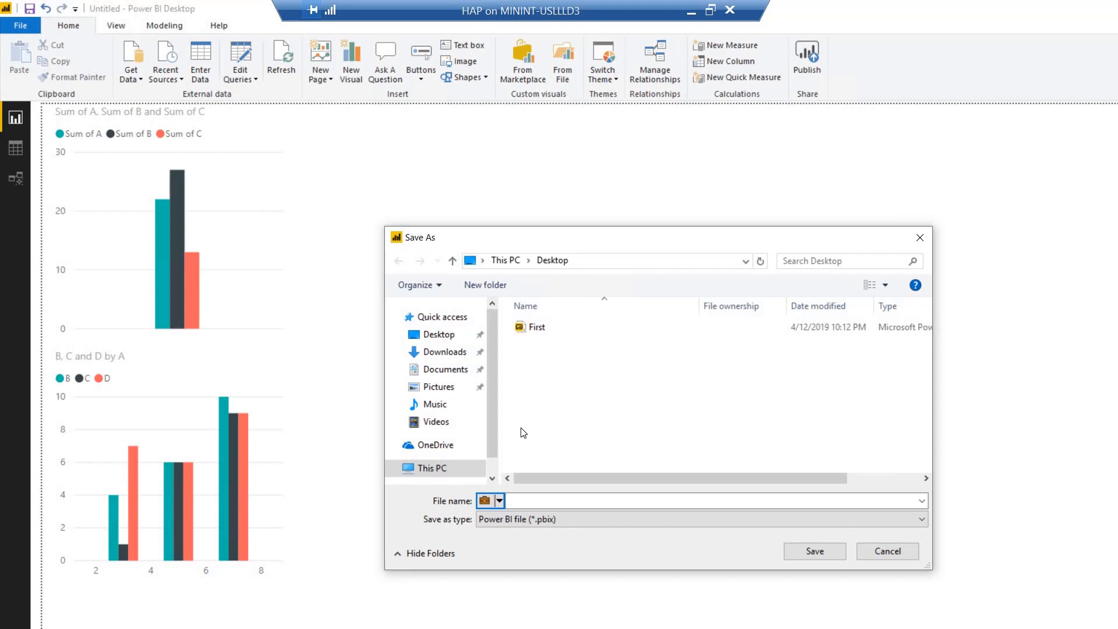
pyautogui.press('super')
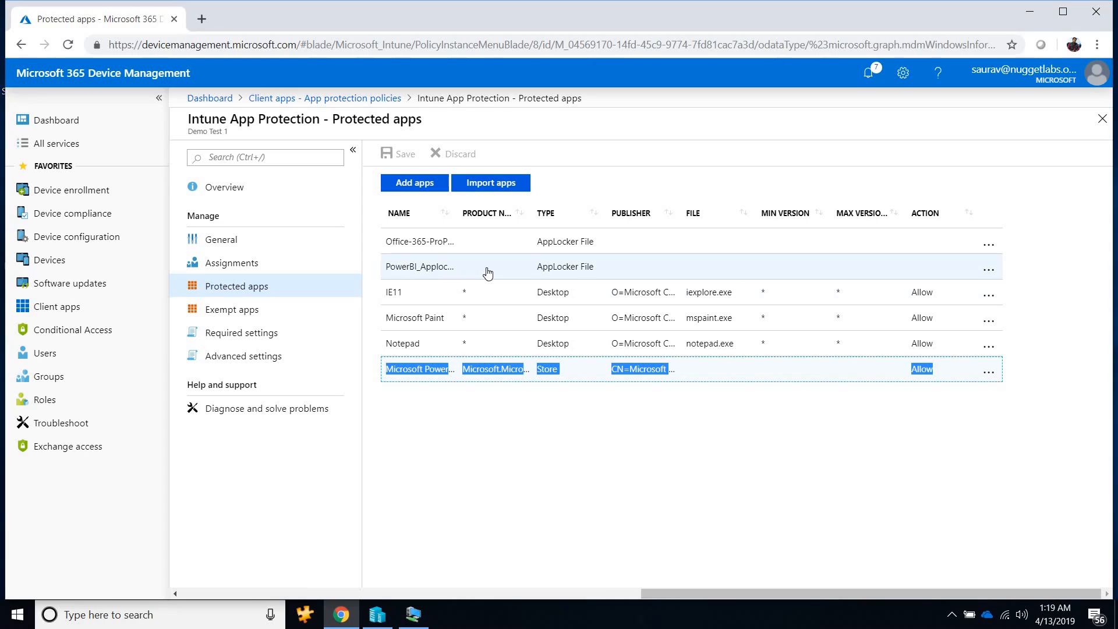
pyautogui.doubleClick(586, 267)
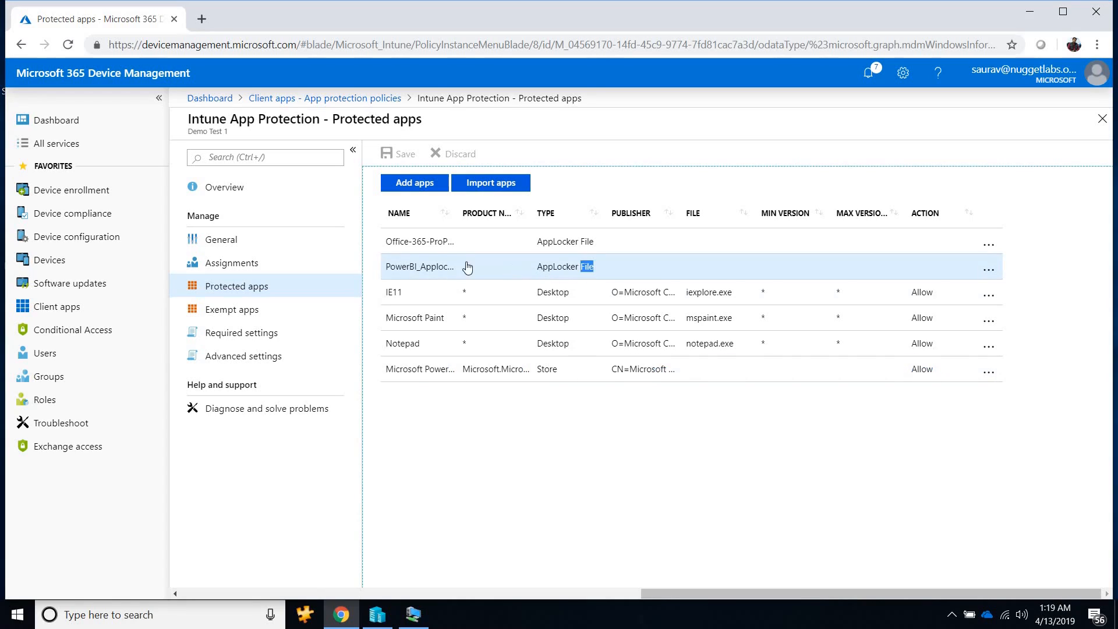
pyautogui.moveTo(468, 268); pyautogui.dragTo(386, 247)
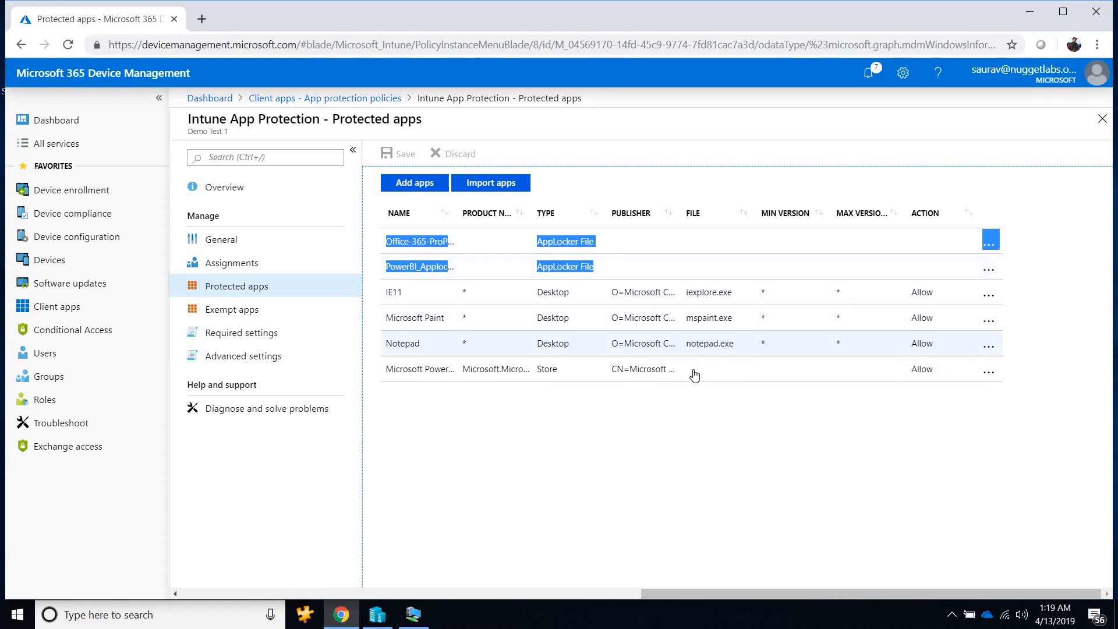
pyautogui.moveTo(694, 375); pyautogui.dragTo(382, 368)
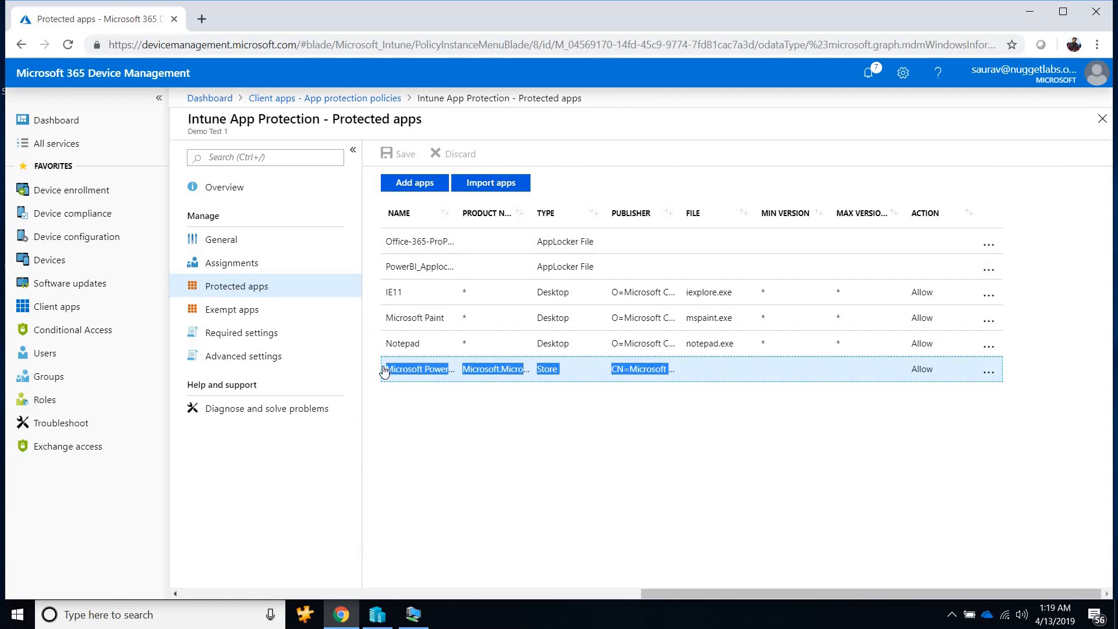
# Revisit Power BI Desktop in the remote session, return to the protected apps list and highlight the PowerBI_Applocker entry.
pyautogui.click(411, 616)
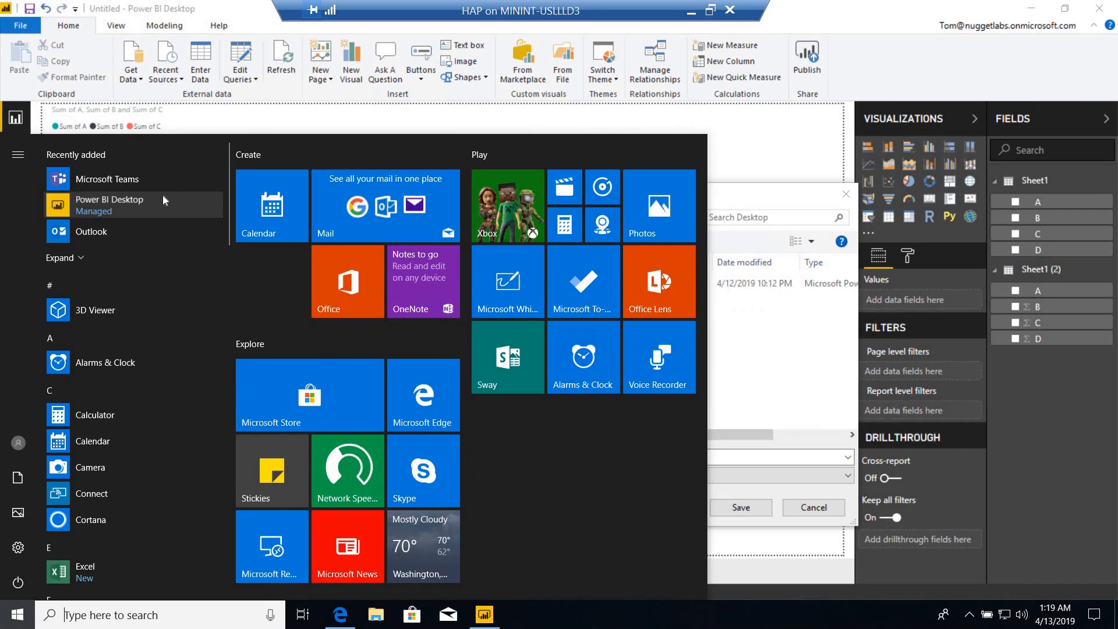
pyautogui.click(1023, 15)
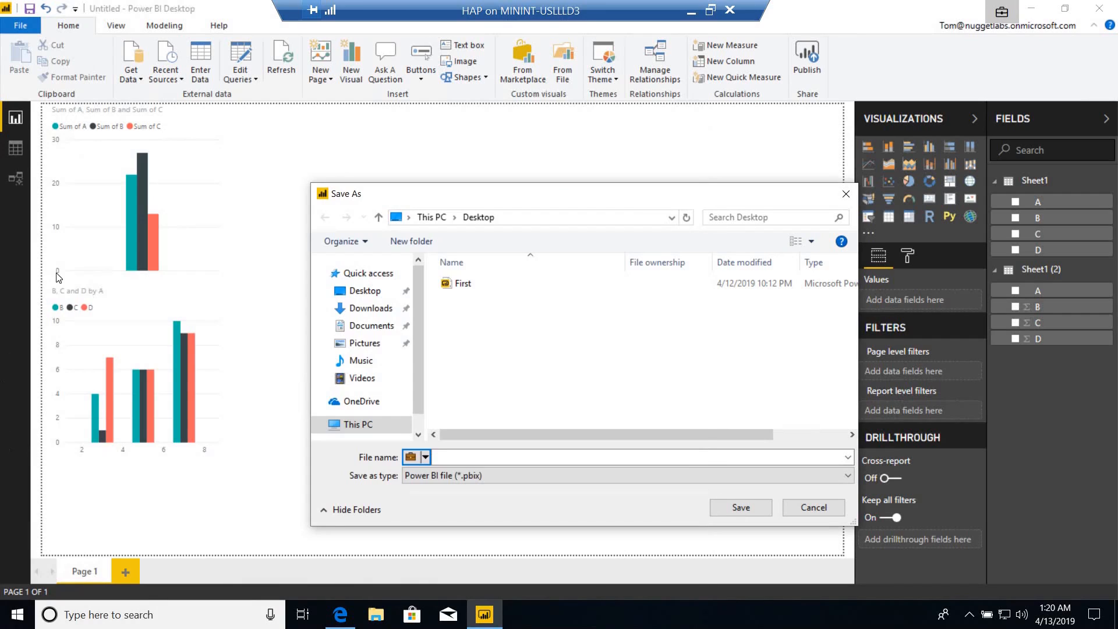
pyautogui.press('super')
pyautogui.click(1004, 16)
pyautogui.click(690, 13)
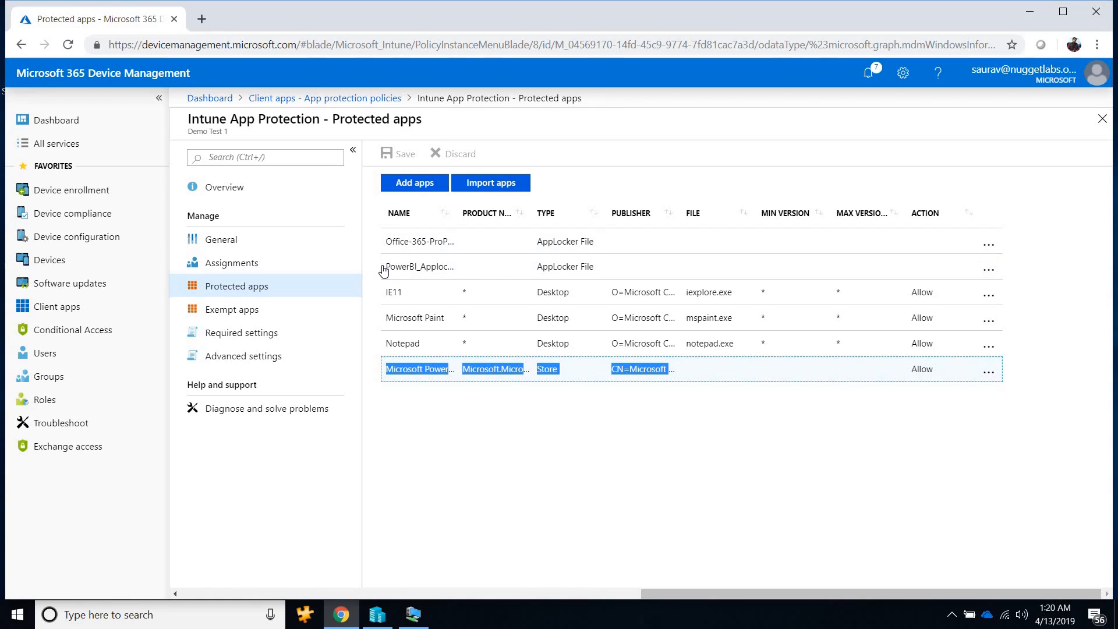
pyautogui.moveTo(384, 271); pyautogui.dragTo(459, 272)
pyautogui.moveTo(457, 271); pyautogui.dragTo(903, 274)
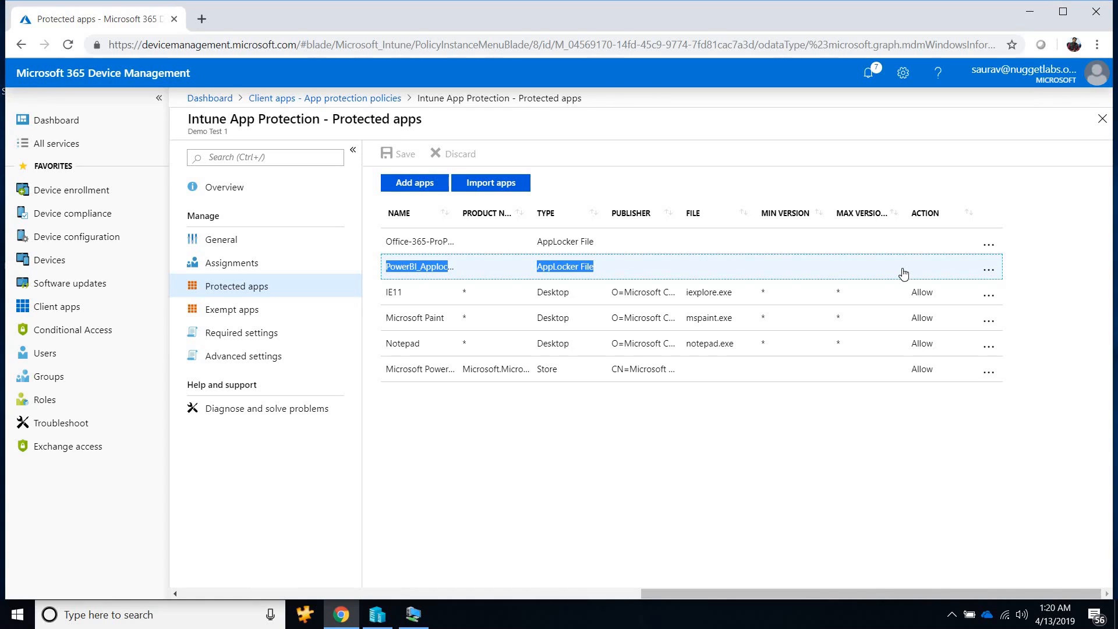
# Minimize the browser and rename the desktop file PowerBI_Applocker.xml to PowerBI_Applocker.txt.
pyautogui.click(1030, 12)
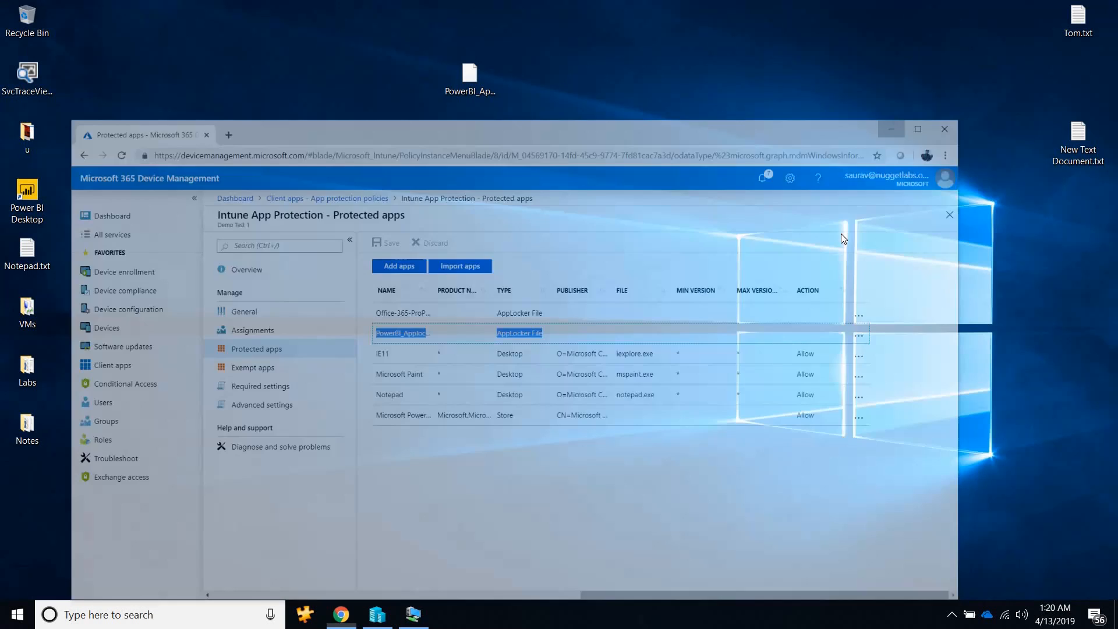
pyautogui.rightClick(481, 92)
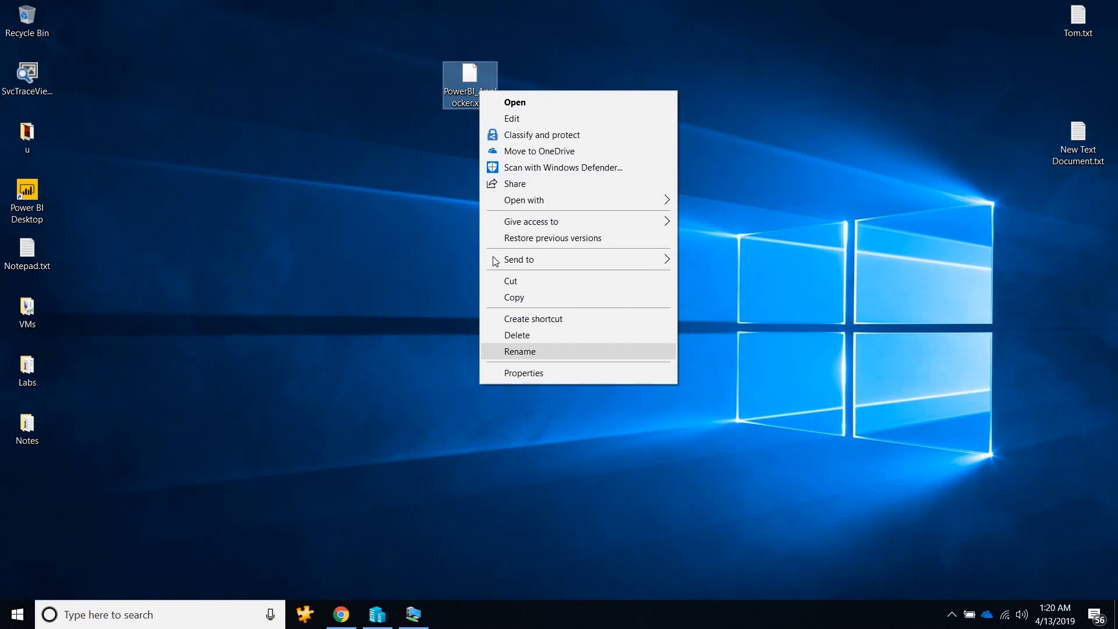
pyautogui.click(499, 352)
pyautogui.click(492, 105)
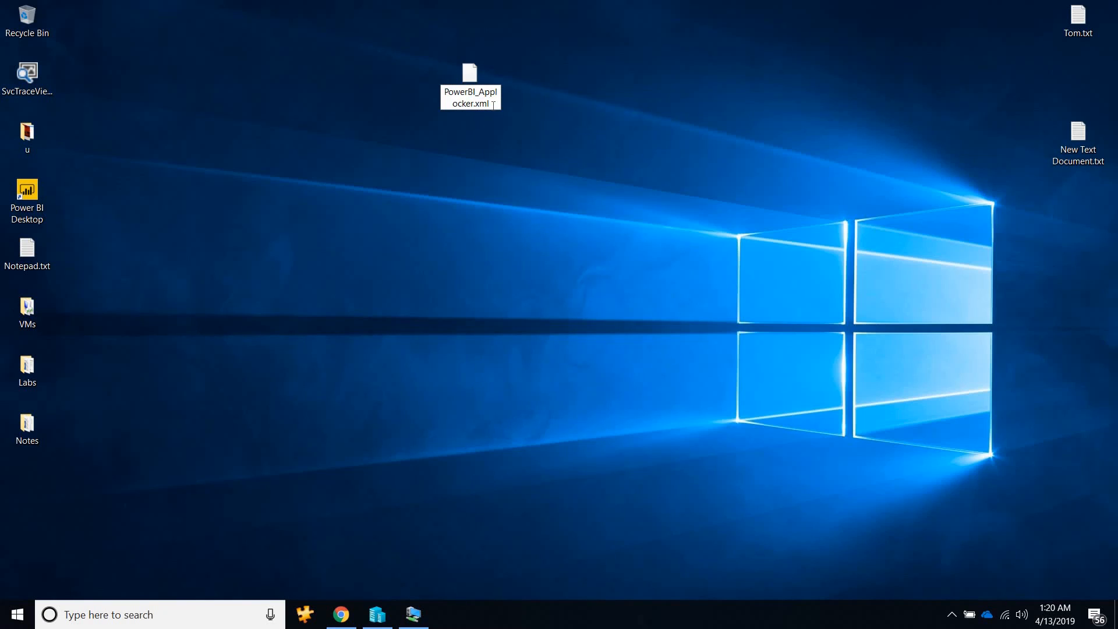
pyautogui.press('BackSpace')
pyautogui.press('BackSpace')
pyautogui.press('BackSpace')
pyautogui.write('txt')
pyautogui.press('Return')
pyautogui.press('Return')
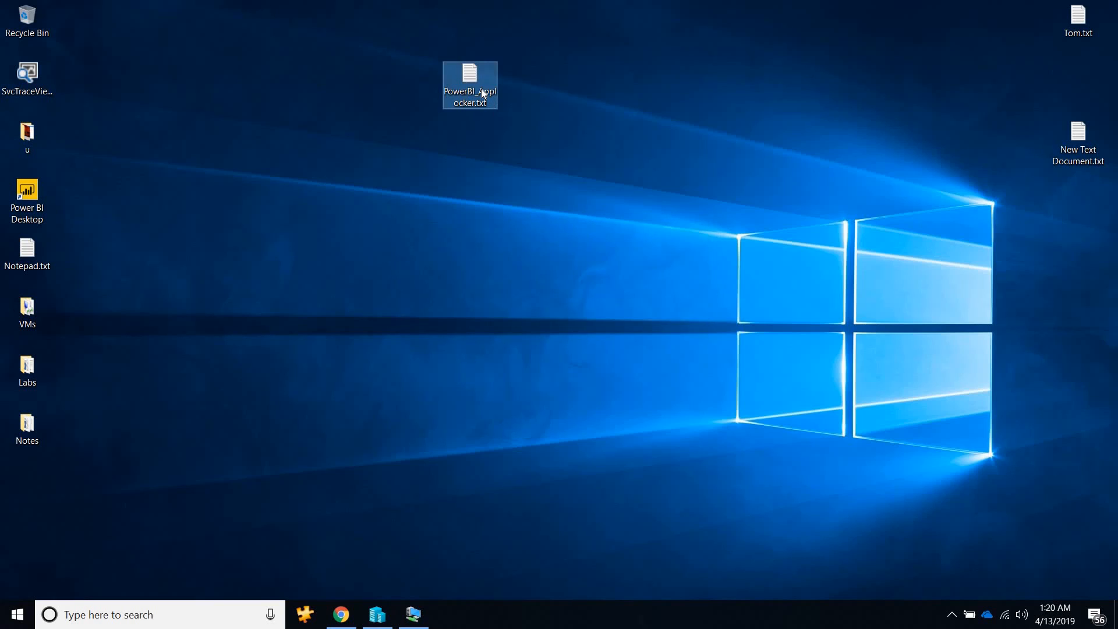
# Open PowerBI_Applocker.txt in a maximized Notepad window, review its rules and highlight PBIDesktop.exe in the last file path condition.
pyautogui.doubleClick(483, 93)
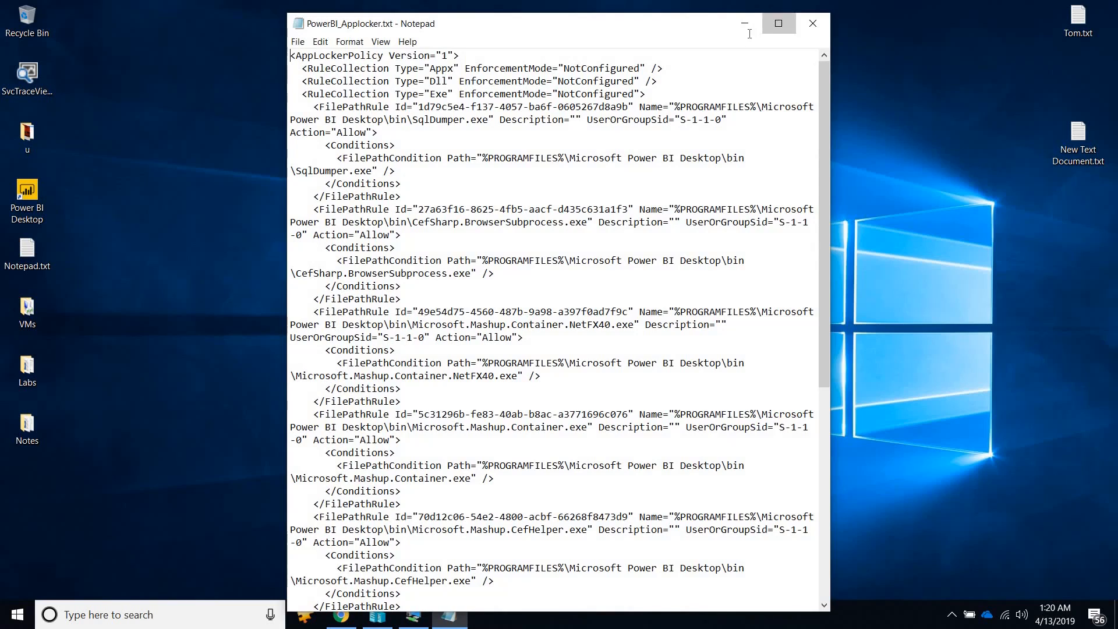
pyautogui.click(779, 24)
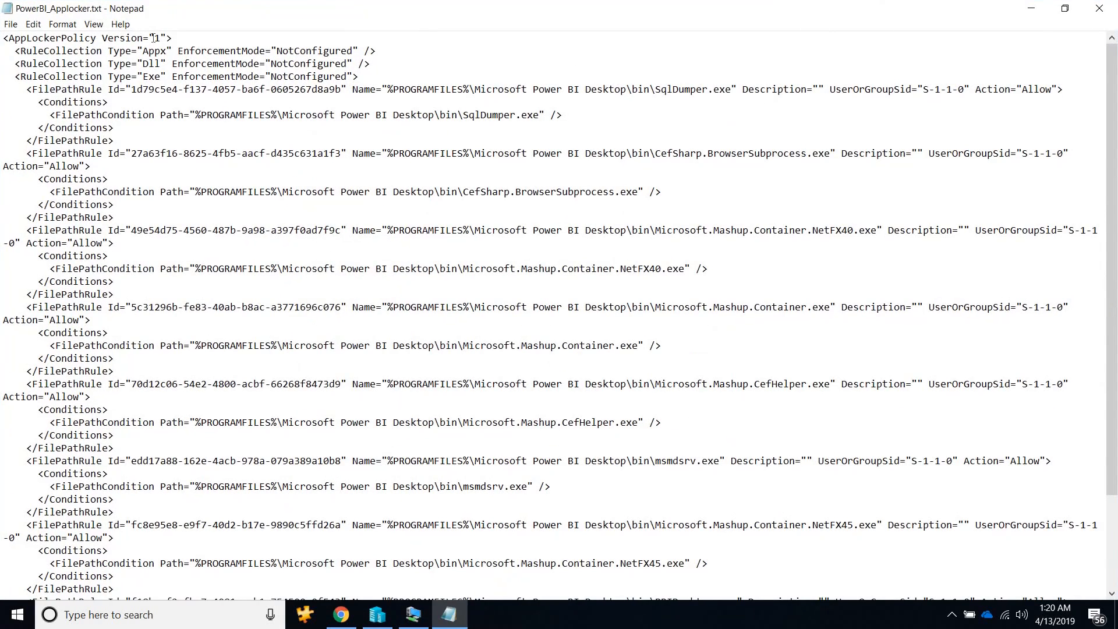
pyautogui.hotkey('shift', 'Right')
pyautogui.moveTo(190, 52); pyautogui.dragTo(137, 76)
pyautogui.scroll(-3, 573, 154)
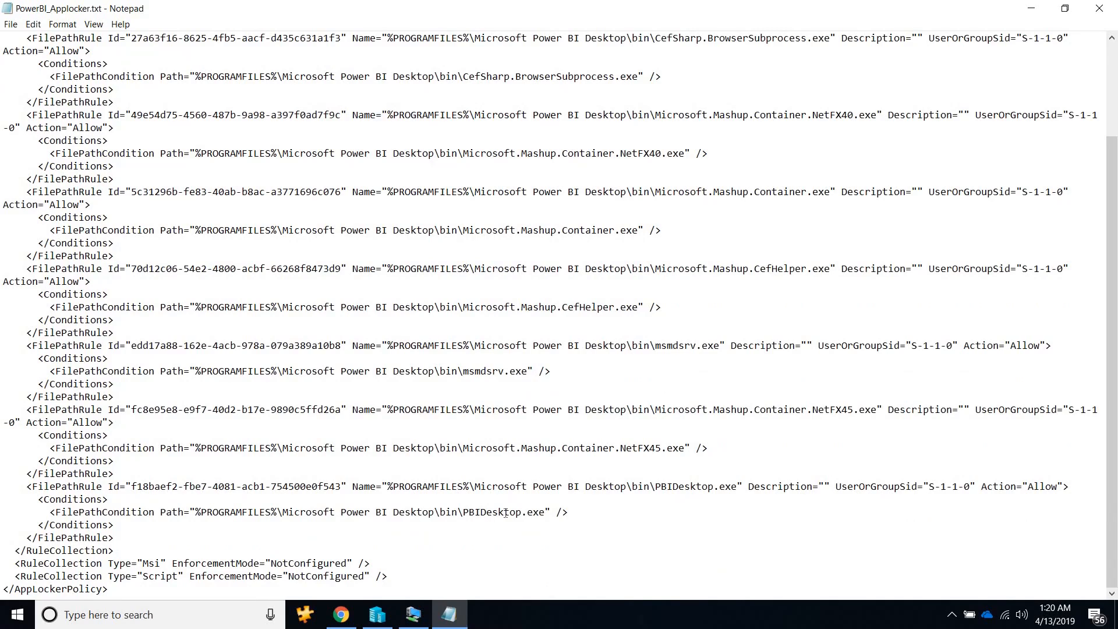
pyautogui.doubleClick(505, 513)
pyautogui.moveTo(505, 513); pyautogui.dragTo(544, 514)
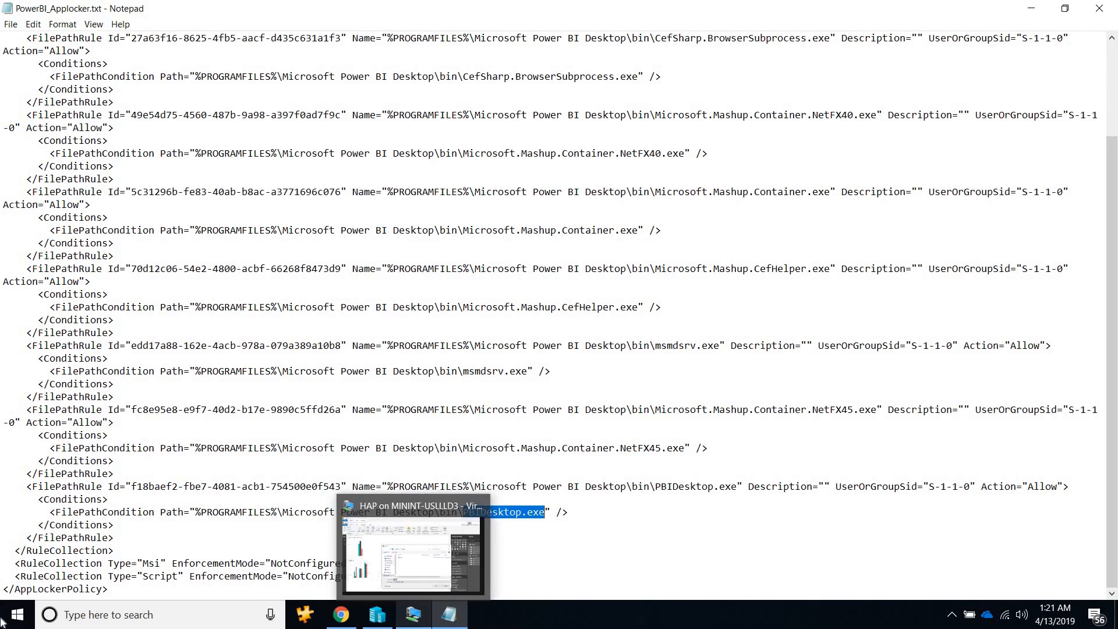
# Look through C:\Program Files (x86) on the remote machine for the Power BI Desktop folder and return to the AppLocker rules.
pyautogui.click(414, 614)
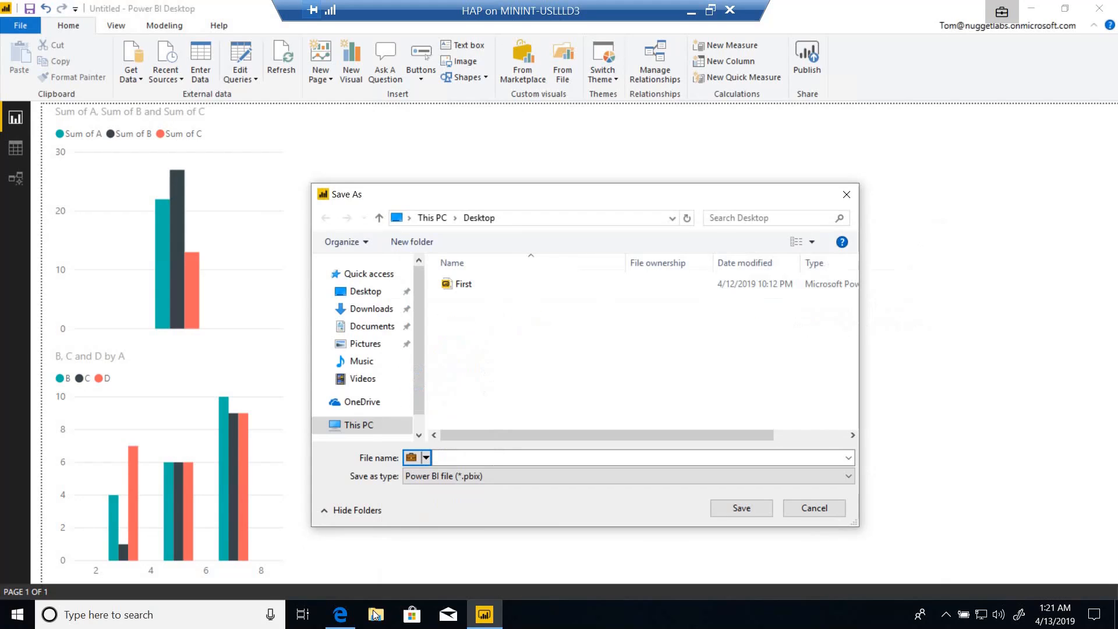
pyautogui.click(375, 615)
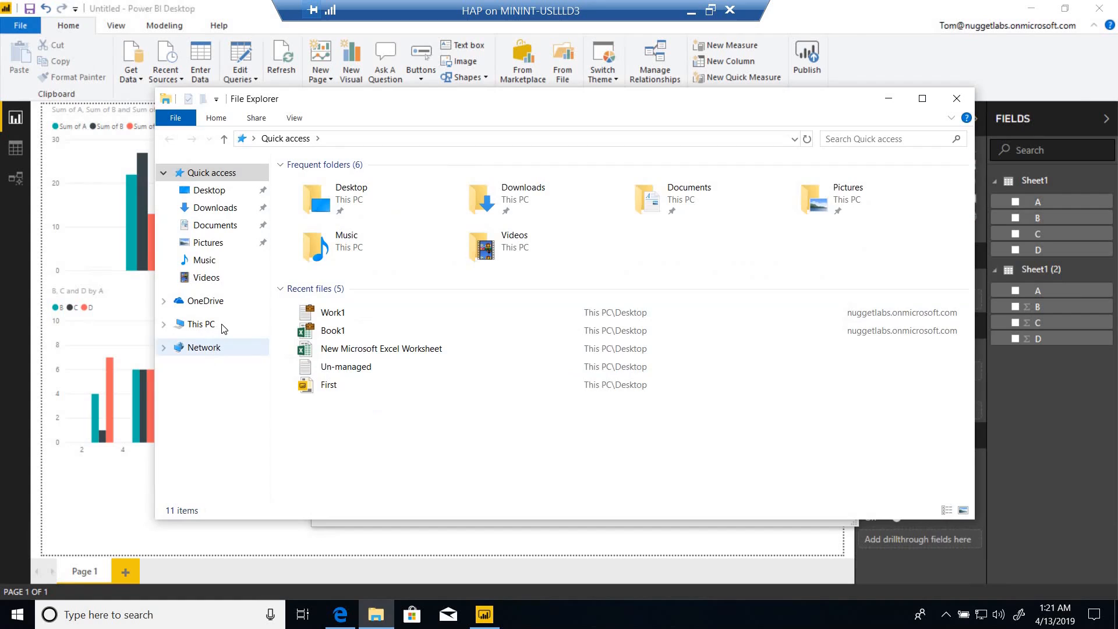
pyautogui.click(223, 329)
pyautogui.doubleClick(396, 341)
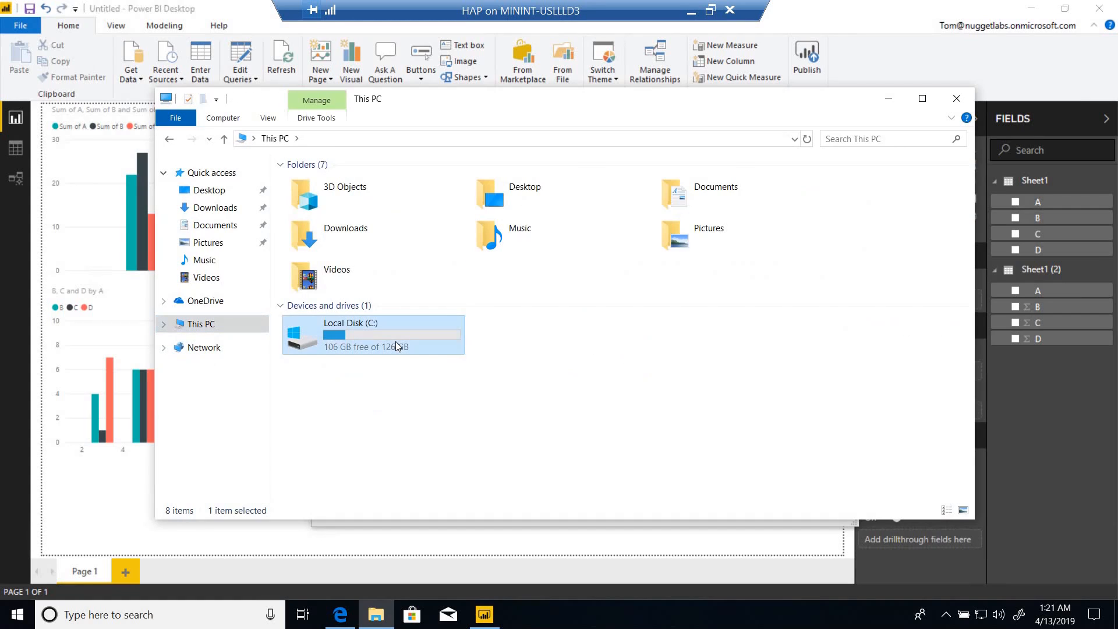
pyautogui.doubleClick(321, 216)
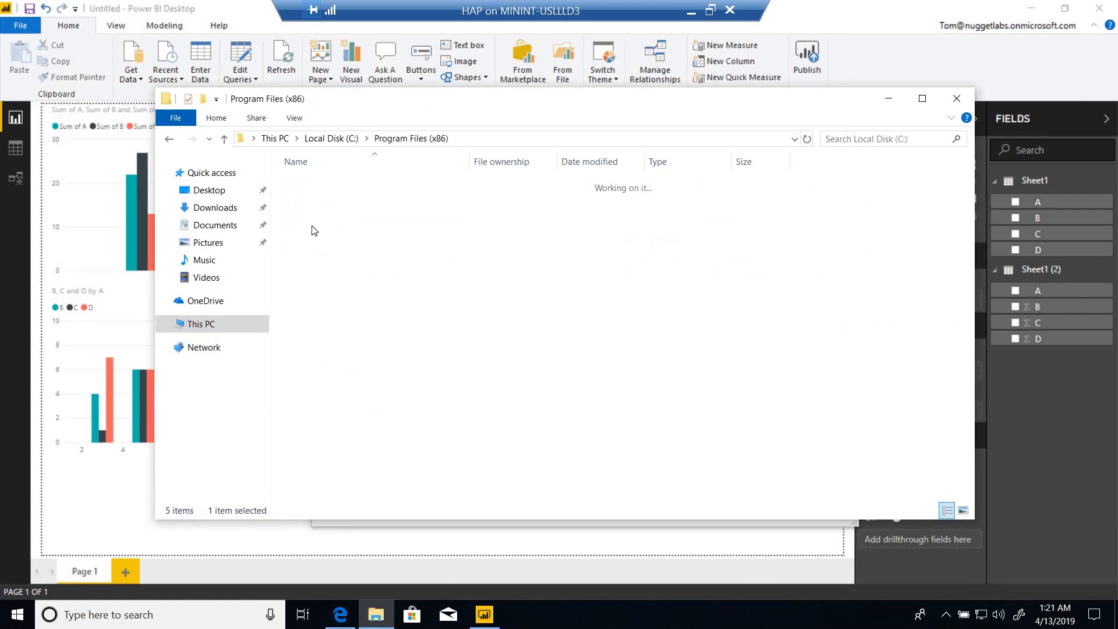
pyautogui.press('Down')
pyautogui.press('Down')
pyautogui.press('Down')
pyautogui.press('Down')
pyautogui.press('Down')
pyautogui.press('Down')
pyautogui.press('Down')
pyautogui.press('Down')
pyautogui.press('Down')
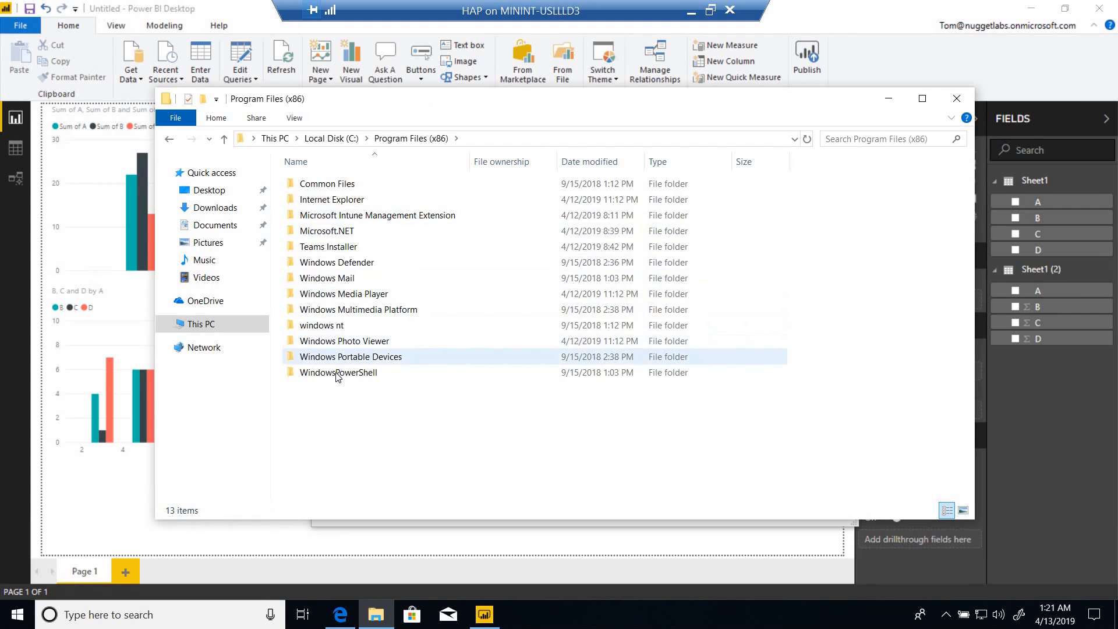
pyautogui.press('Up')
pyautogui.press('Up')
pyautogui.press('Up')
pyautogui.press('Up')
pyautogui.press('Up')
pyautogui.press('Up')
pyautogui.press('Up')
pyautogui.press('Up')
pyautogui.press('Up')
pyautogui.press('Up')
pyautogui.press('Up')
pyautogui.press('Down')
pyautogui.press('Down')
pyautogui.press('Down')
pyautogui.press('Down')
pyautogui.press('Down')
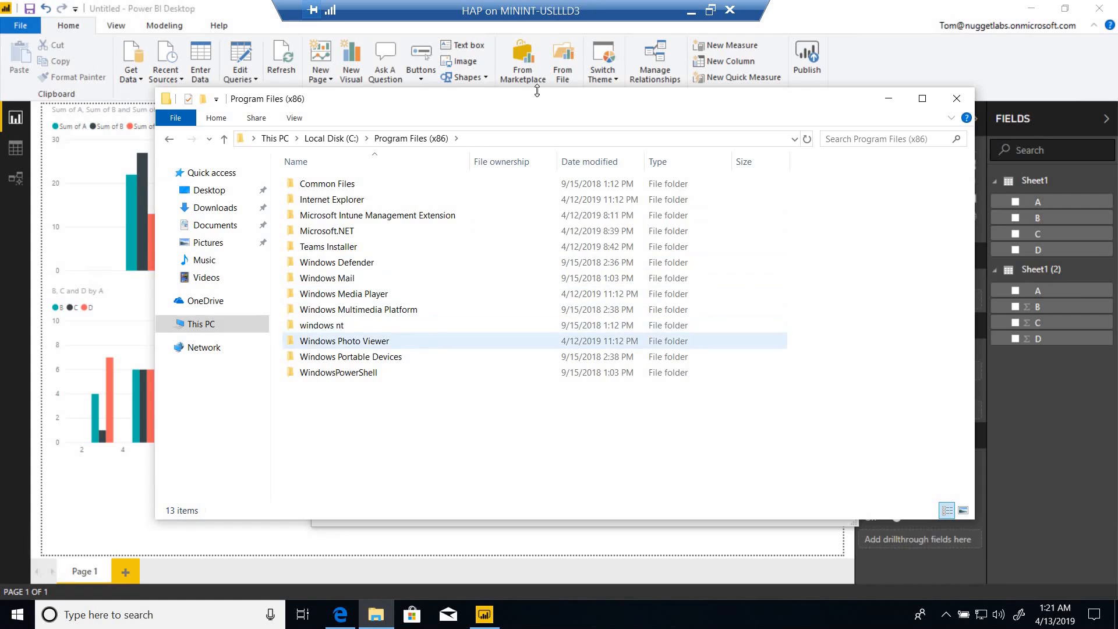
pyautogui.click(697, 15)
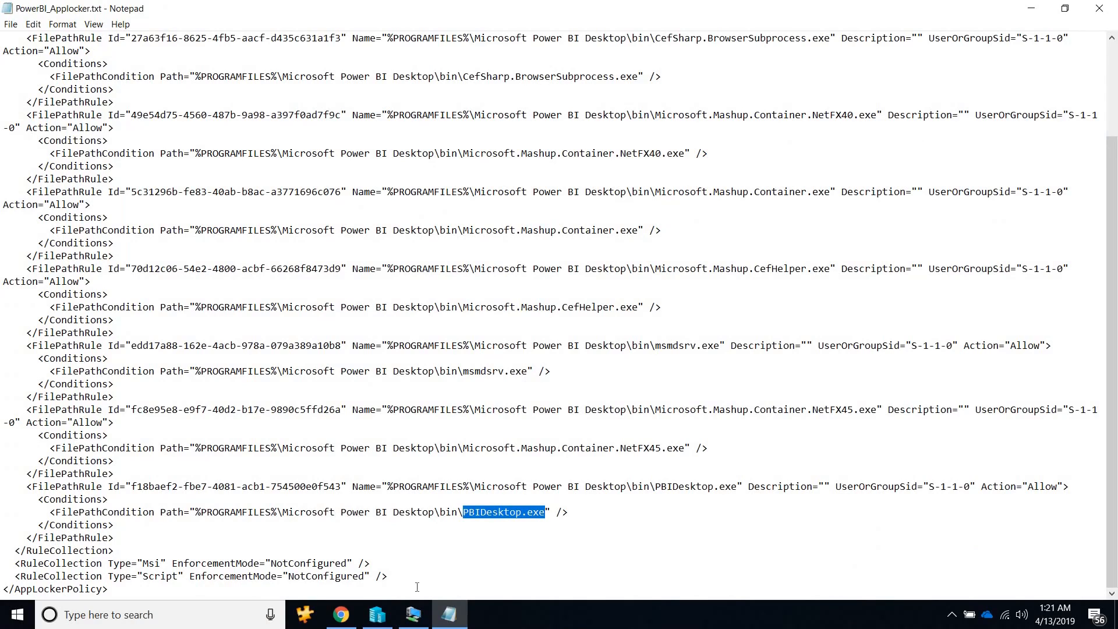
# Browse to the bin folder of Microsoft Power BI Desktop under C:\Program Files on the remote machine.
pyautogui.click(413, 615)
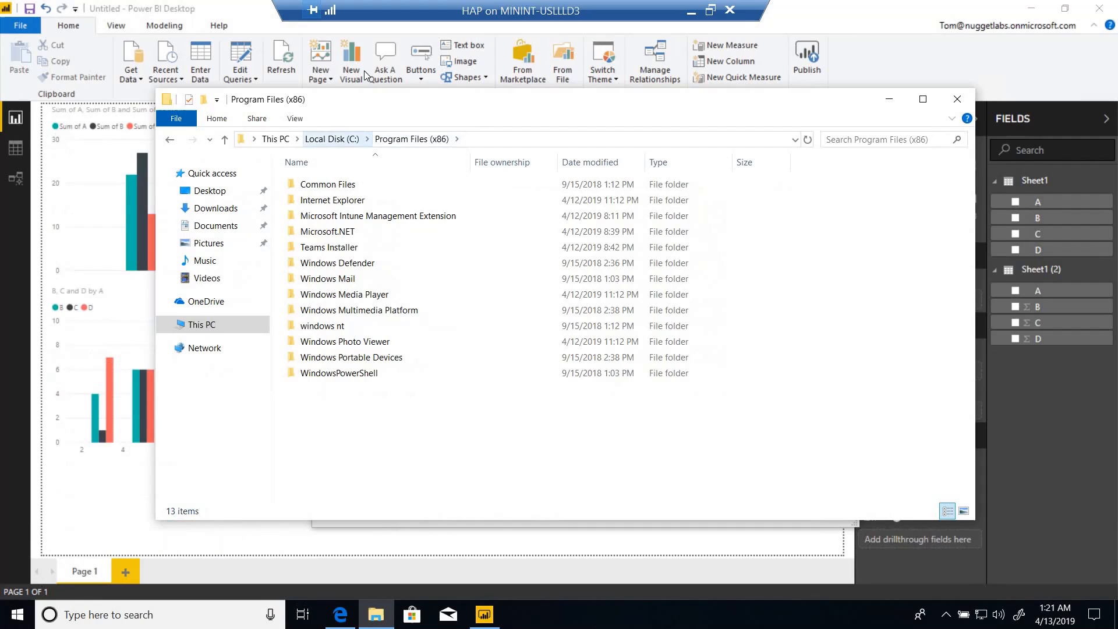
pyautogui.click(332, 138)
pyautogui.doubleClick(350, 200)
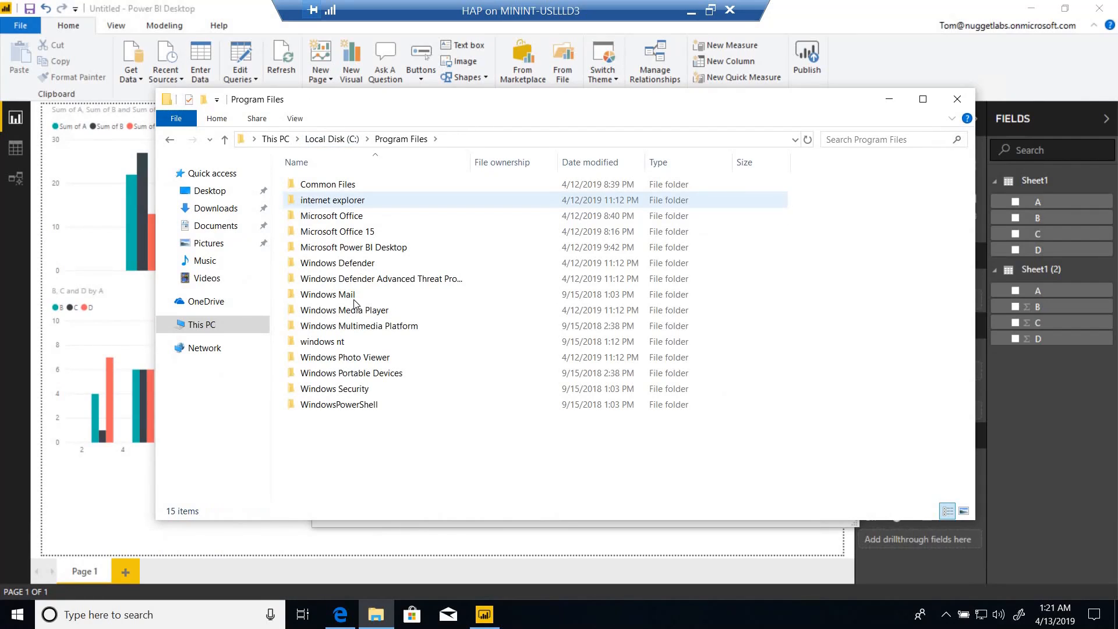
pyautogui.click(347, 251)
pyautogui.doubleClick(347, 249)
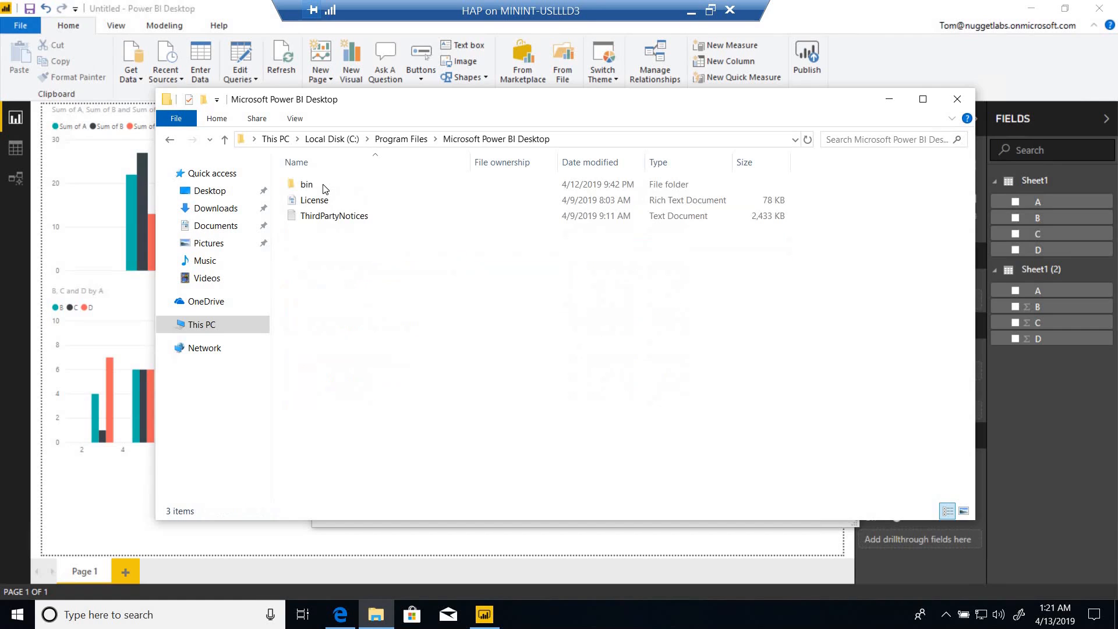
pyautogui.doubleClick(325, 185)
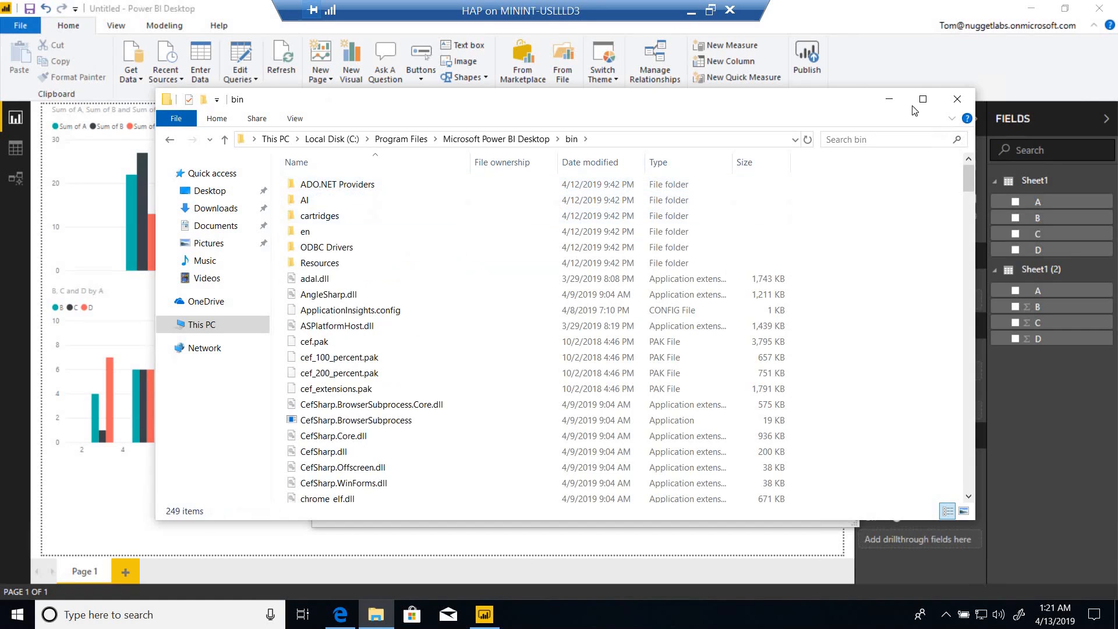
# Maximize the remote bin folder window, glance back at the AppLocker rules, and sort the folder's files by type.
pyautogui.click(930, 100)
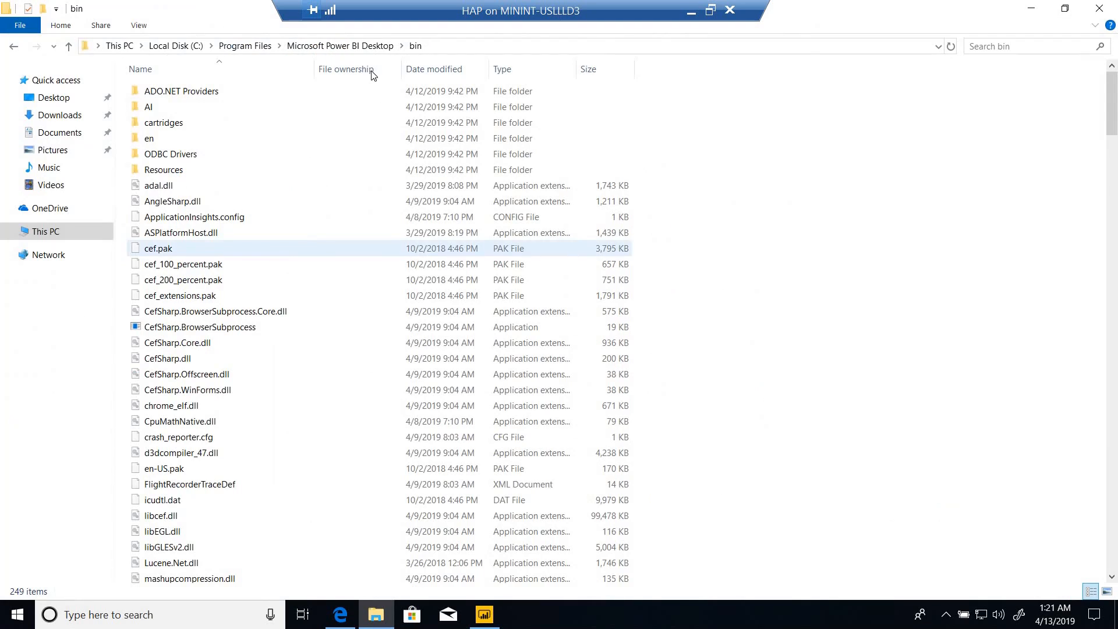
pyautogui.click(691, 11)
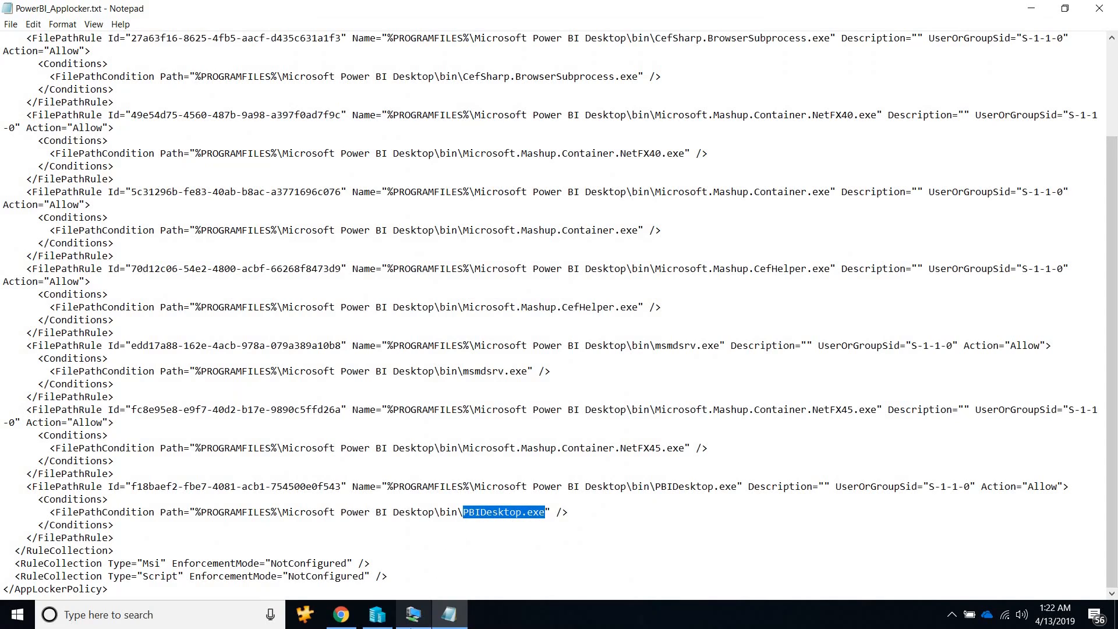
pyautogui.click(413, 615)
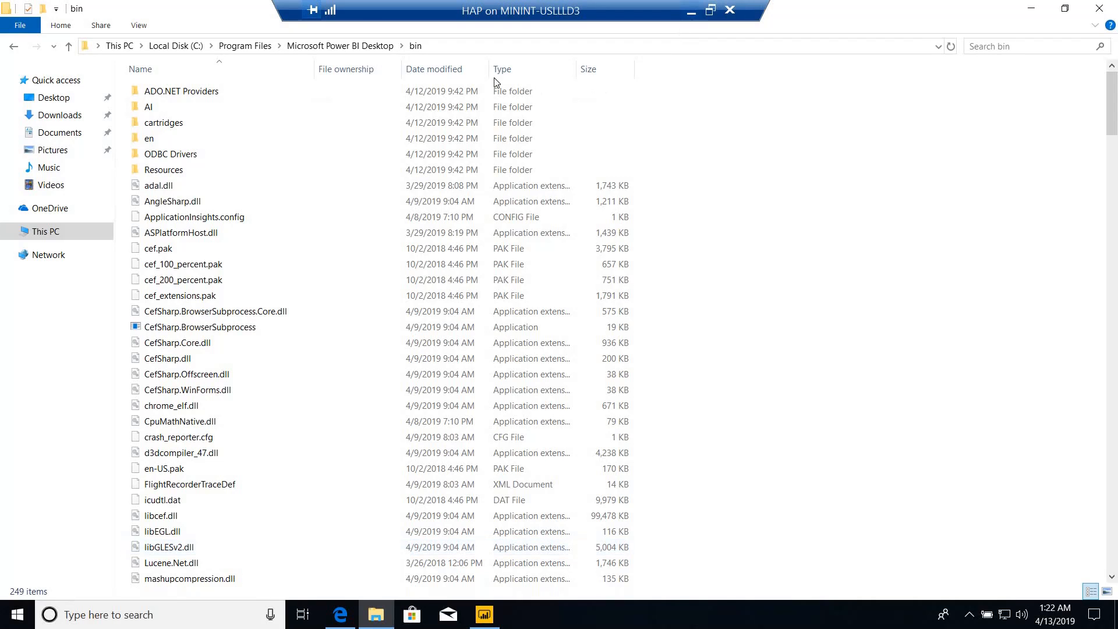
pyautogui.click(530, 76)
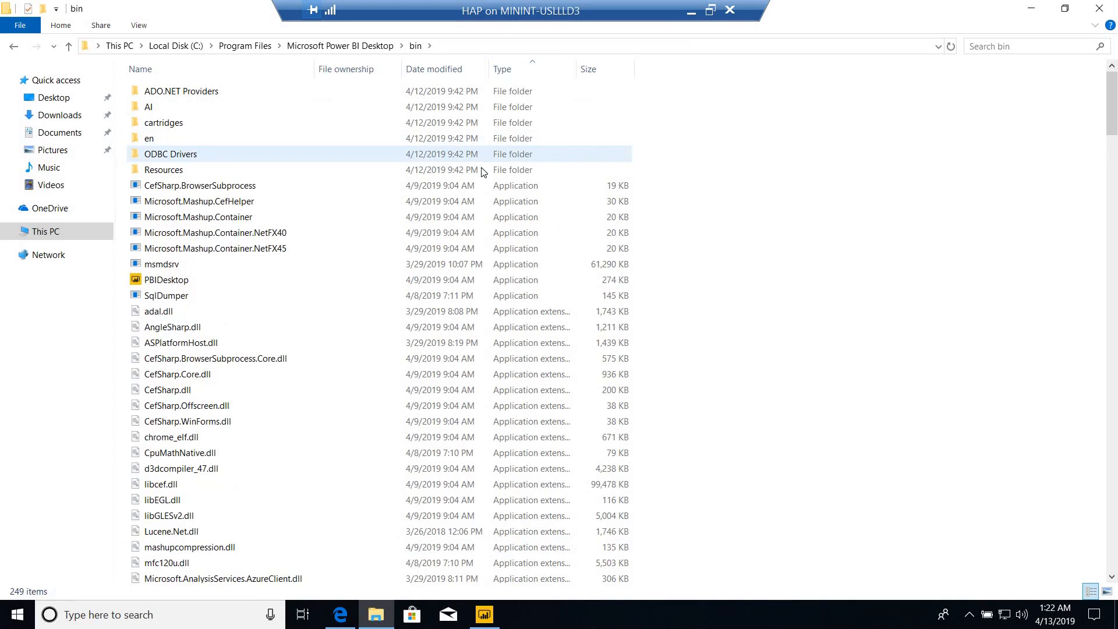
# Inspect CefSharp.BrowserSubprocess, PBIDesktop and SqlDumper in the bin folder, and extend the selection across all application files.
pyautogui.click(280, 186)
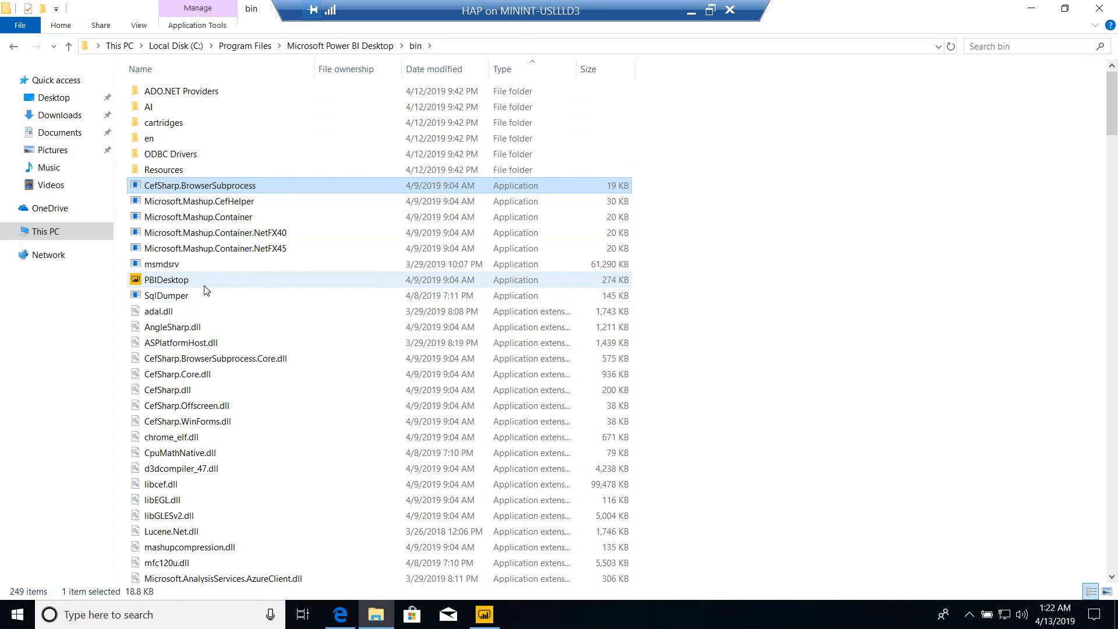
pyautogui.moveTo(194, 286)
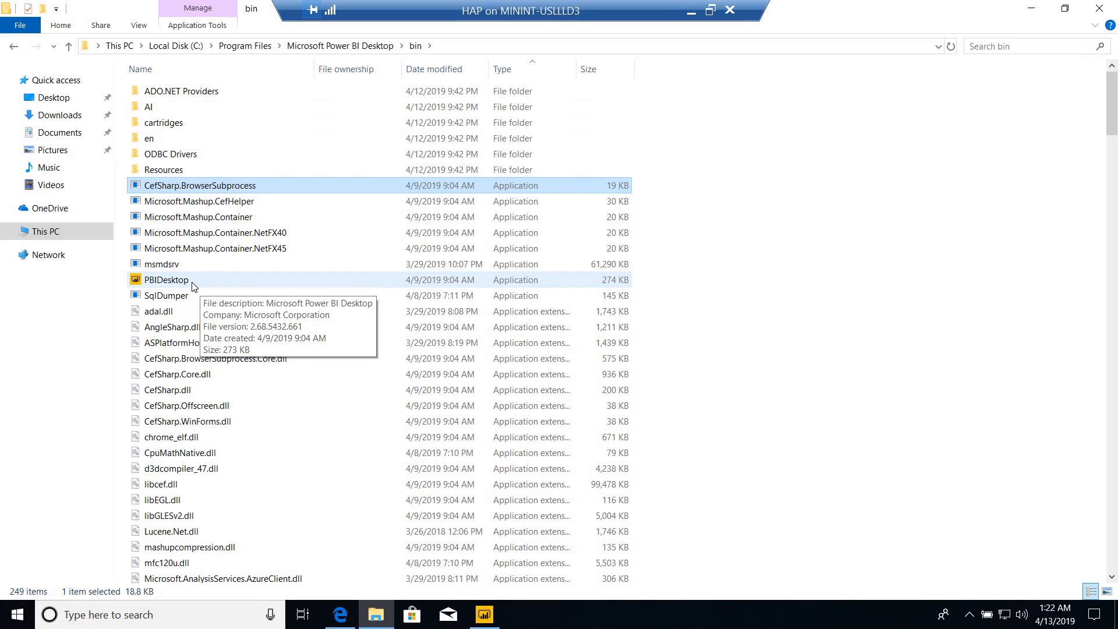
pyautogui.click(194, 285)
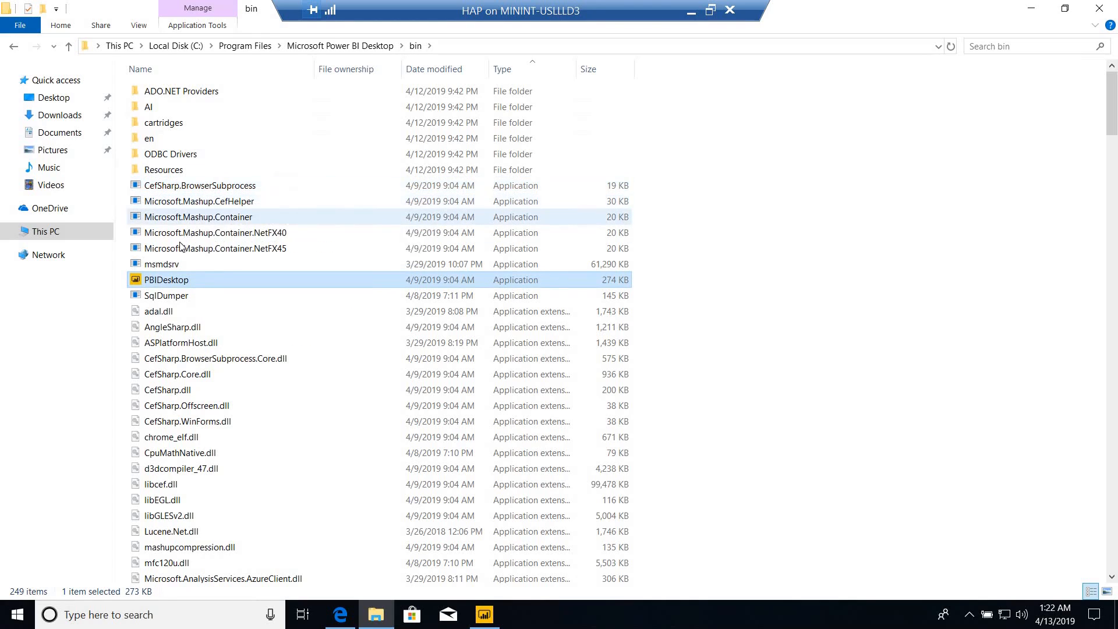
pyautogui.click(160, 297)
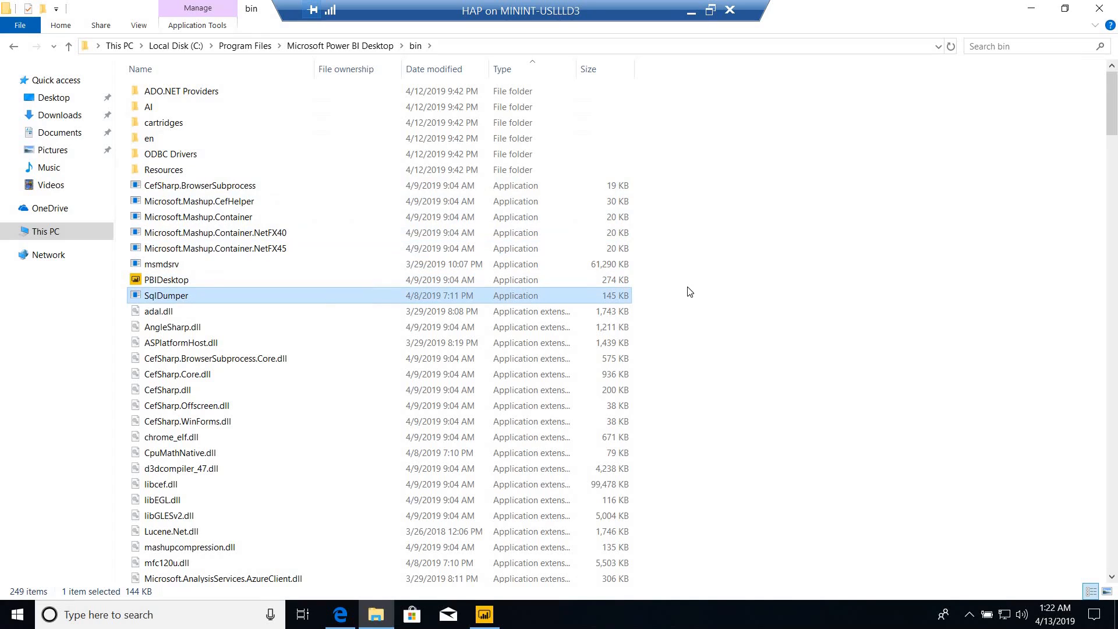
pyautogui.hotkey('shift', 'Up')
pyautogui.hotkey('shift', 'Up')
pyautogui.hotkey('shift', 'Up')
pyautogui.hotkey('shift', 'Up')
pyautogui.hotkey('shift', 'Up')
pyautogui.hotkey('shift', 'Up')
pyautogui.hotkey('shift', 'Up')
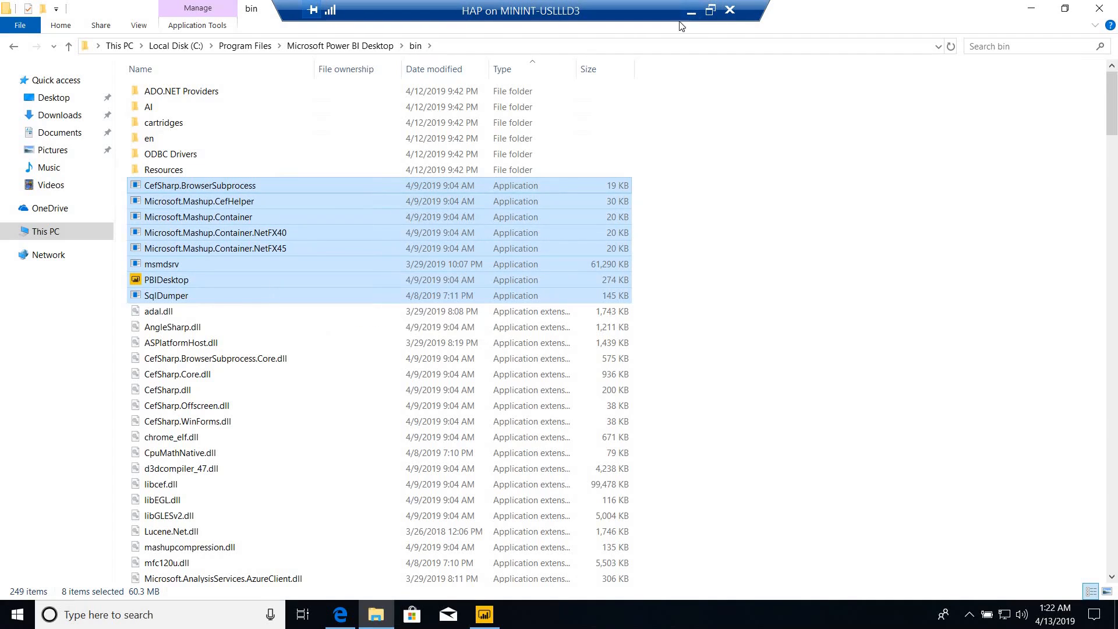
# Reselect the application files from PBIDesktop and SqlDumper up to CefSharp.BrowserSubprocess, and return to the AppLocker rules in Notepad.
pyautogui.click(187, 281)
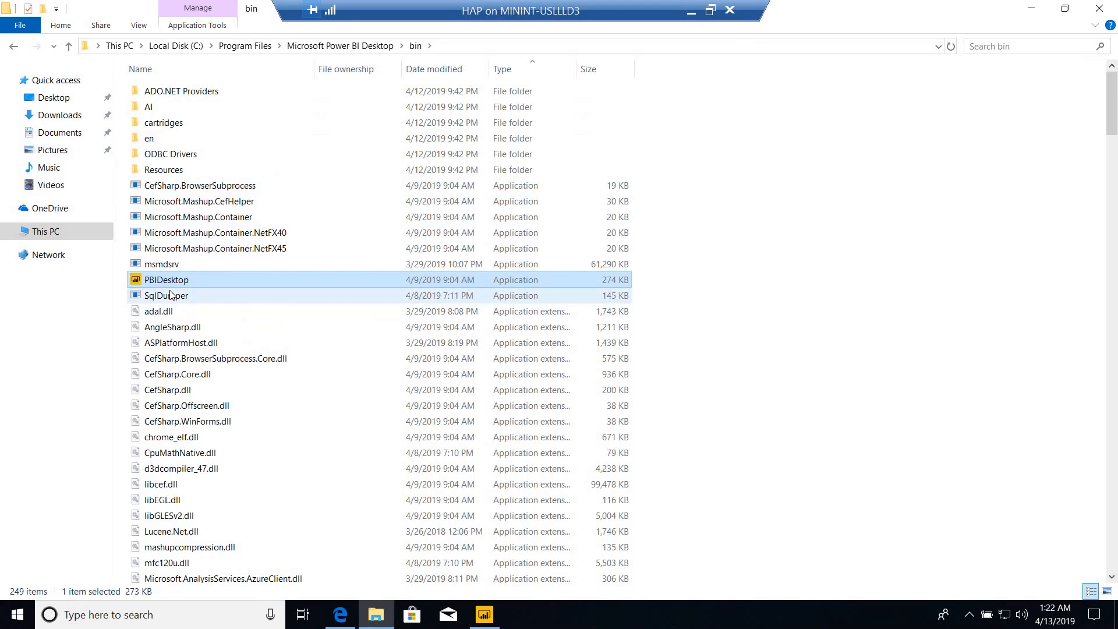
pyautogui.keyDown('ctrl'); pyautogui.click(170, 294); pyautogui.keyUp('ctrl')
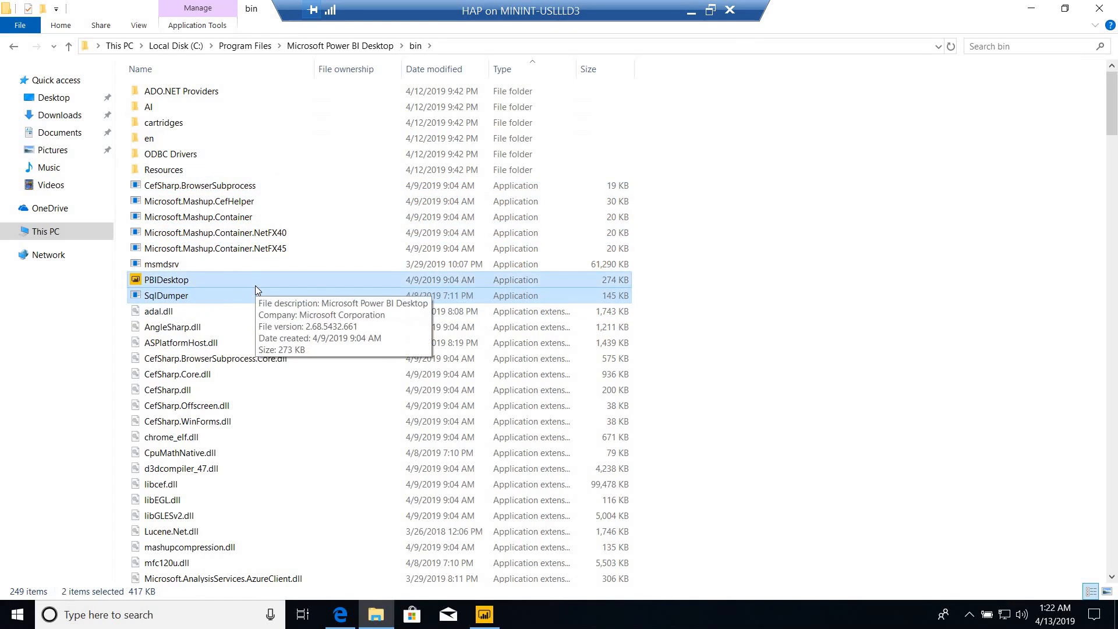
pyautogui.hotkey('shift', 'Up')
pyautogui.hotkey('shift', 'Up')
pyautogui.hotkey('shift', 'Up')
pyautogui.hotkey('shift', 'Up')
pyautogui.hotkey('shift', 'Up')
pyautogui.hotkey('shift', 'Up')
pyautogui.hotkey('shift', 'Up')
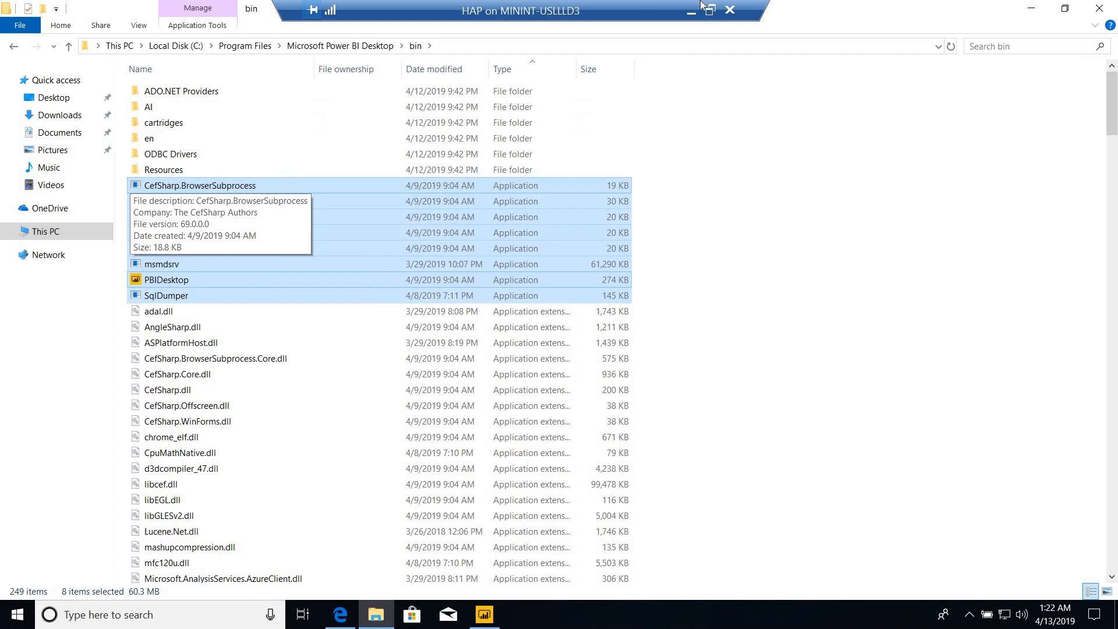
pyautogui.click(692, 15)
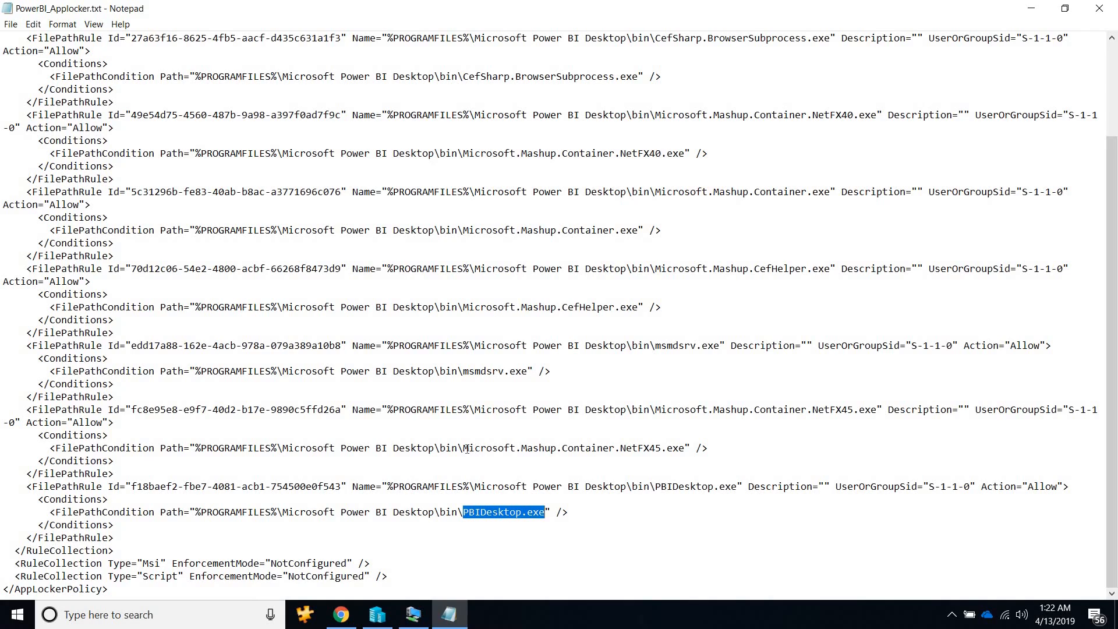
# Highlight Microsoft.Mashup.Container.NetFX45.exe, msmdsrv.exe and part of Microsoft.Mashup.CefHelper.exe in the AppLocker rules to match them to the installed files.
pyautogui.moveTo(464, 448); pyautogui.dragTo(684, 449)
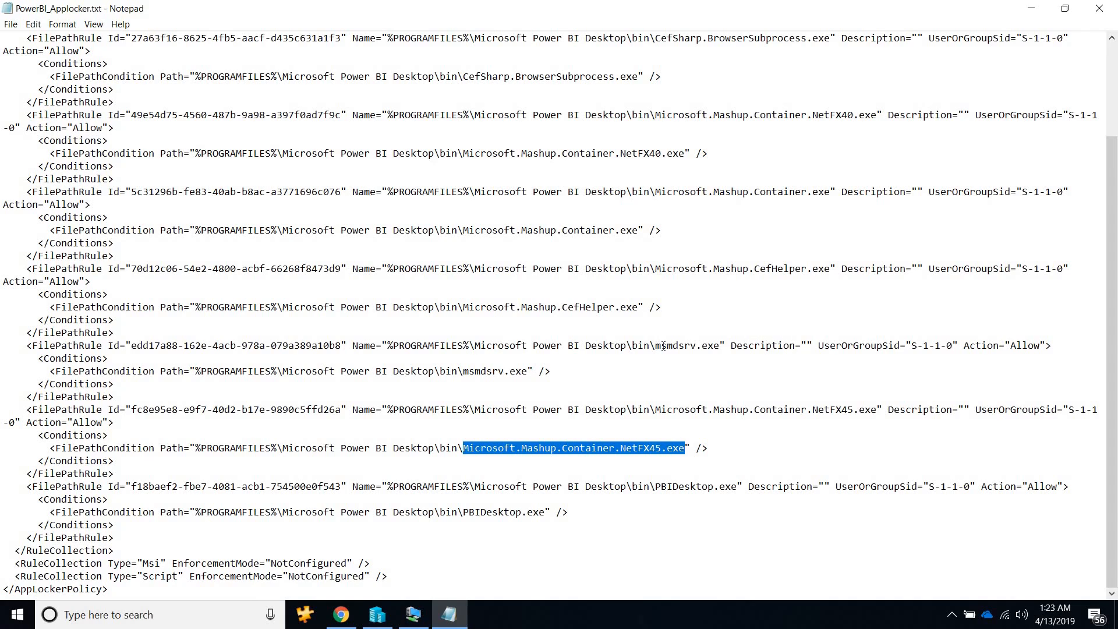
pyautogui.moveTo(656, 346); pyautogui.dragTo(719, 346)
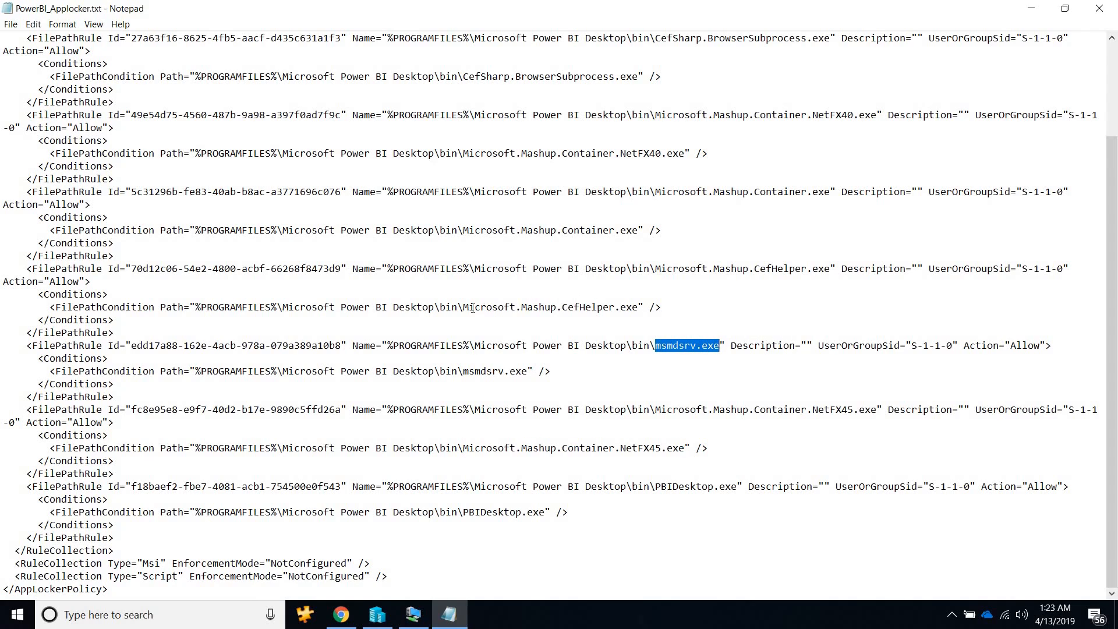
pyautogui.moveTo(474, 308); pyautogui.dragTo(552, 308)
pyautogui.scroll(1, 742, 282)
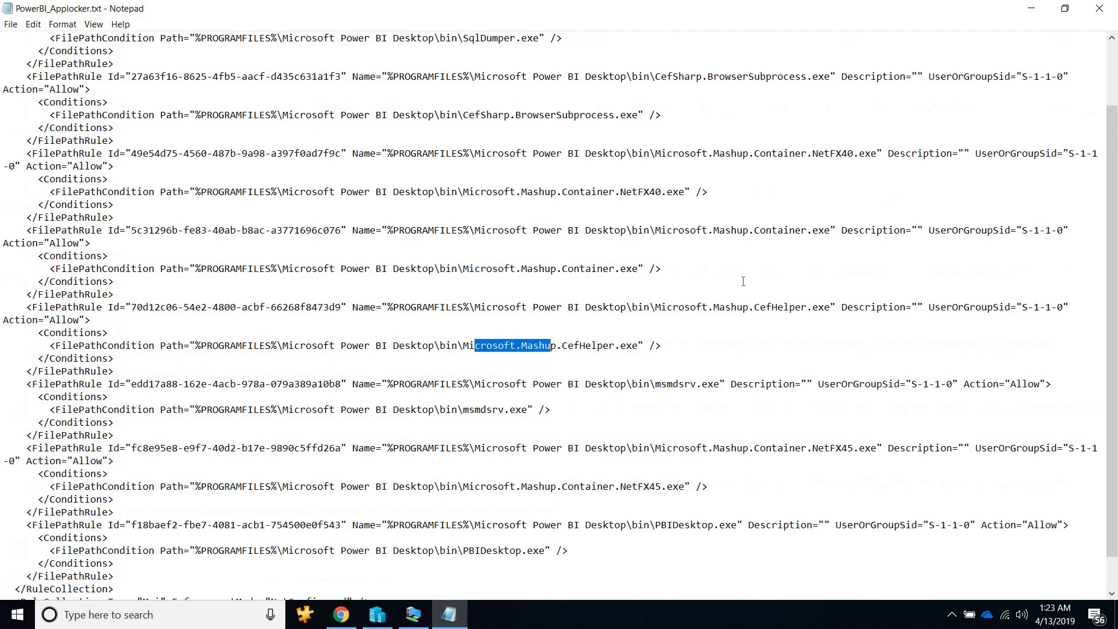
pyautogui.scroll(-1, 743, 281)
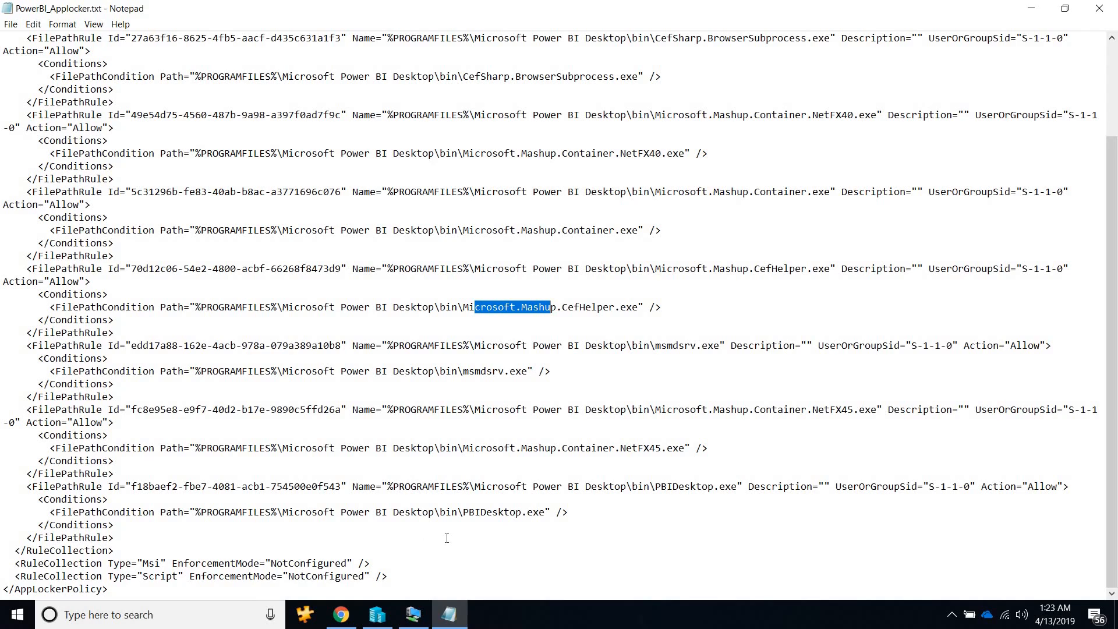
pyautogui.click(475, 355)
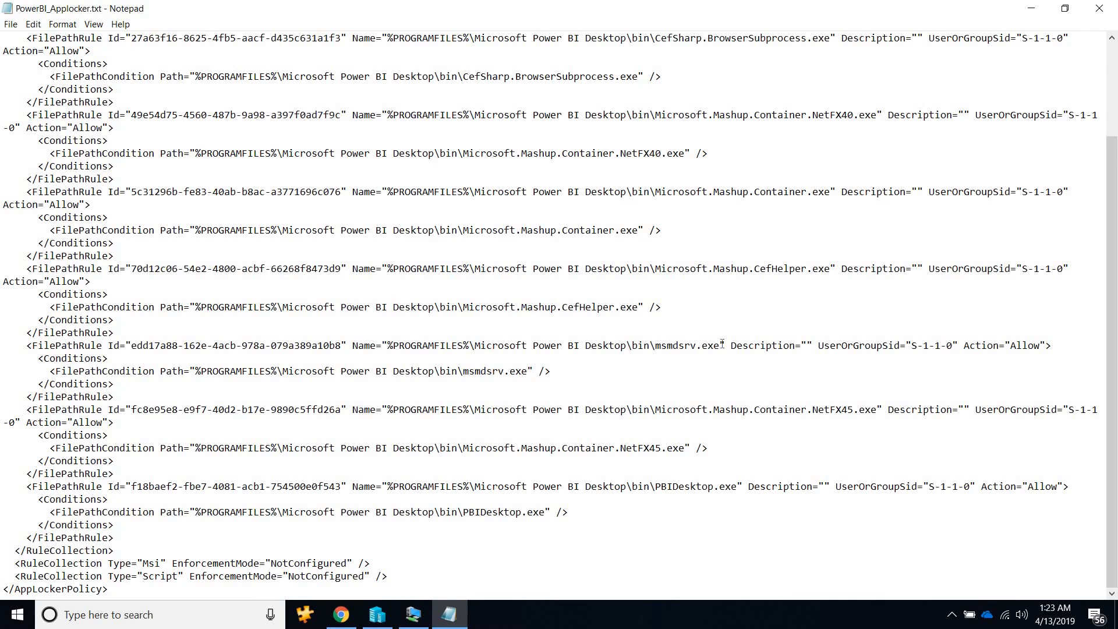
# Check the selected application files in the remote bin folder once more and close PowerBI_Applocker.txt in Notepad.
pyautogui.click(413, 615)
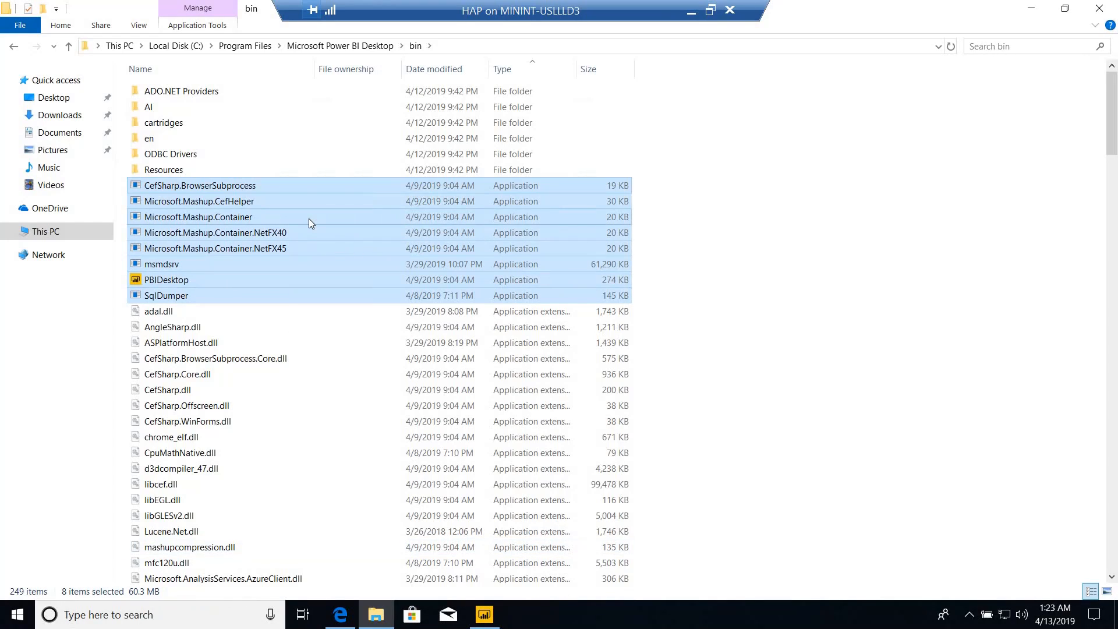
pyautogui.click(693, 18)
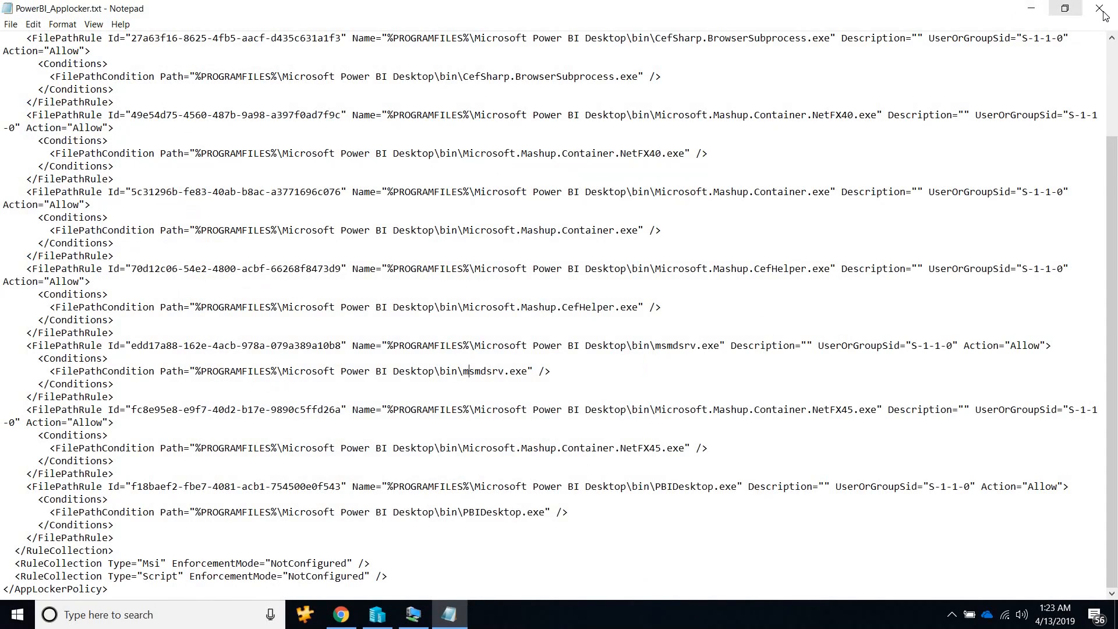
pyautogui.click(1099, 10)
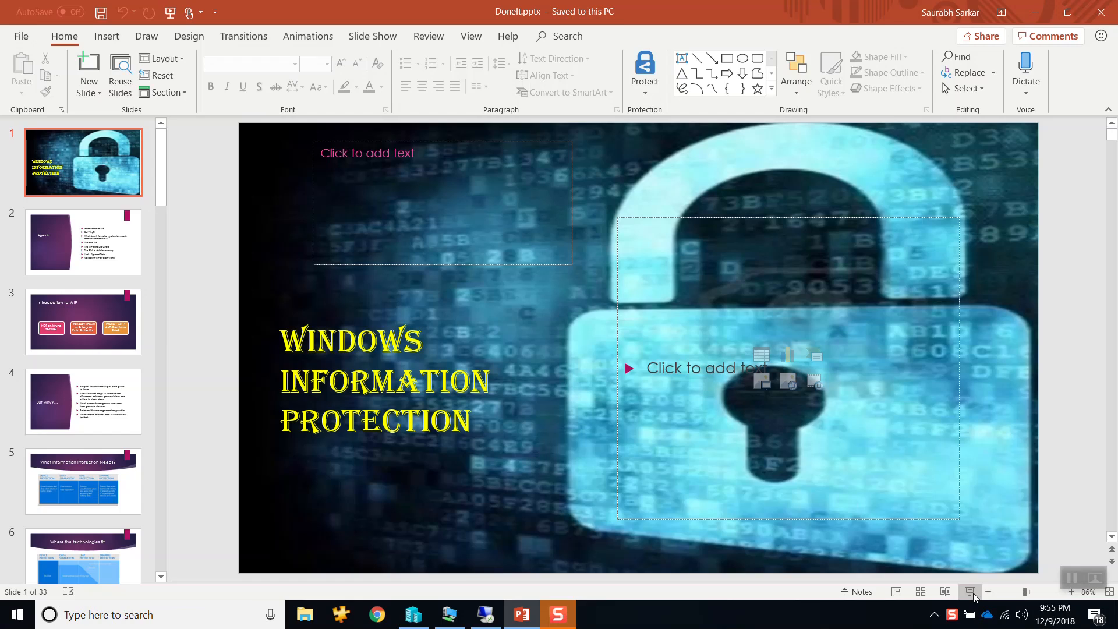
# Start the Windows Information Protection slide show in PowerPoint from the first slide.
pyautogui.press('F5')
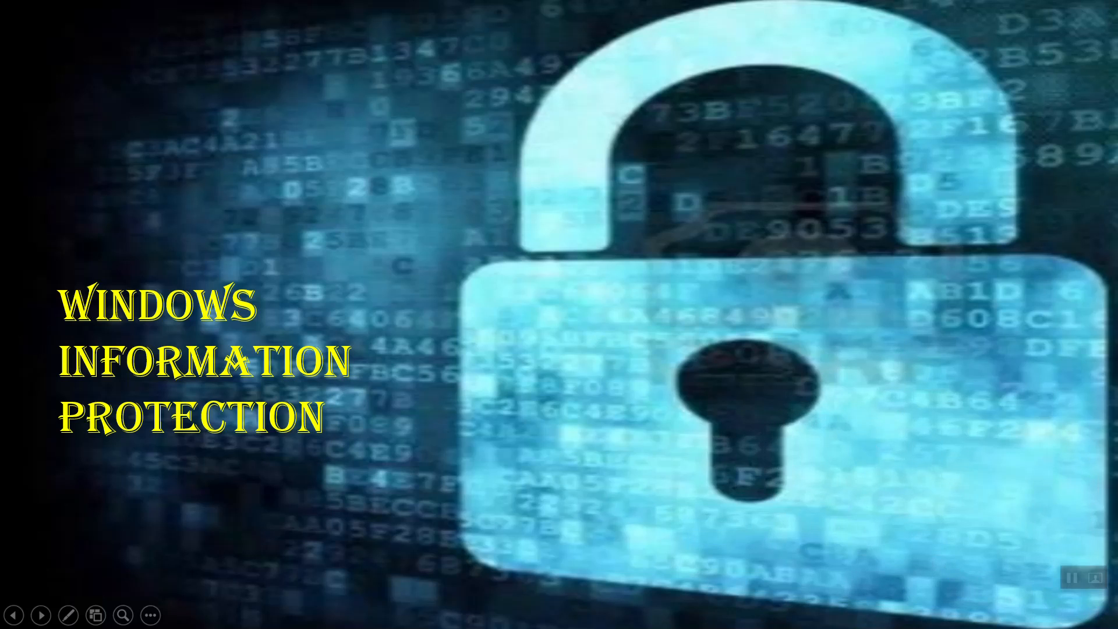